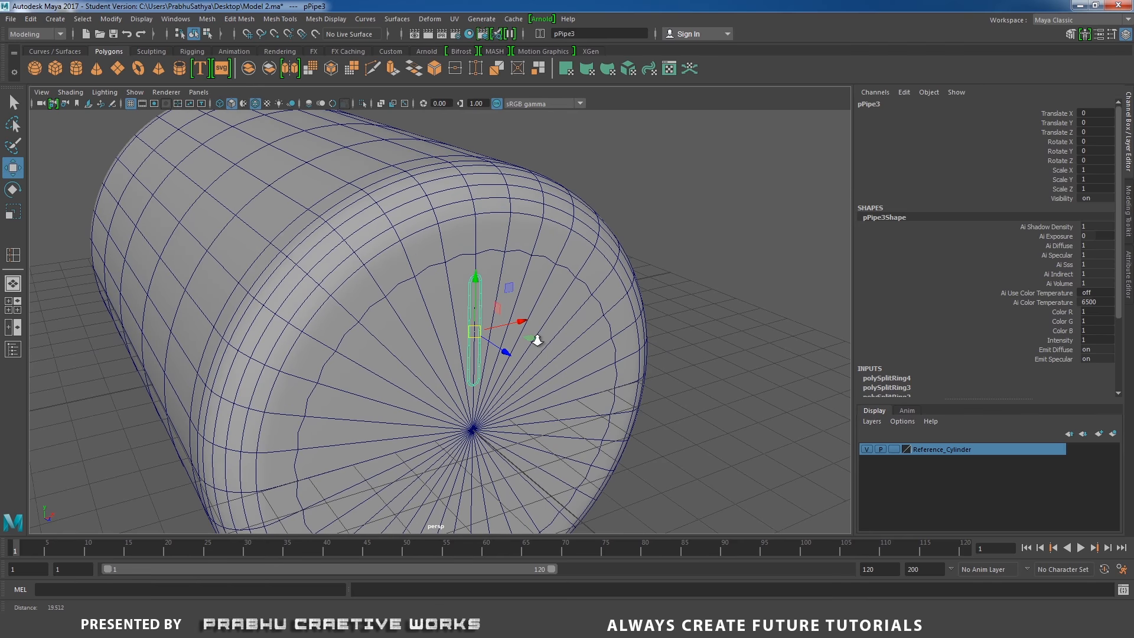
Scale the slot pipe down to 0.889 and move it up toward the top of the fan body
key("r")
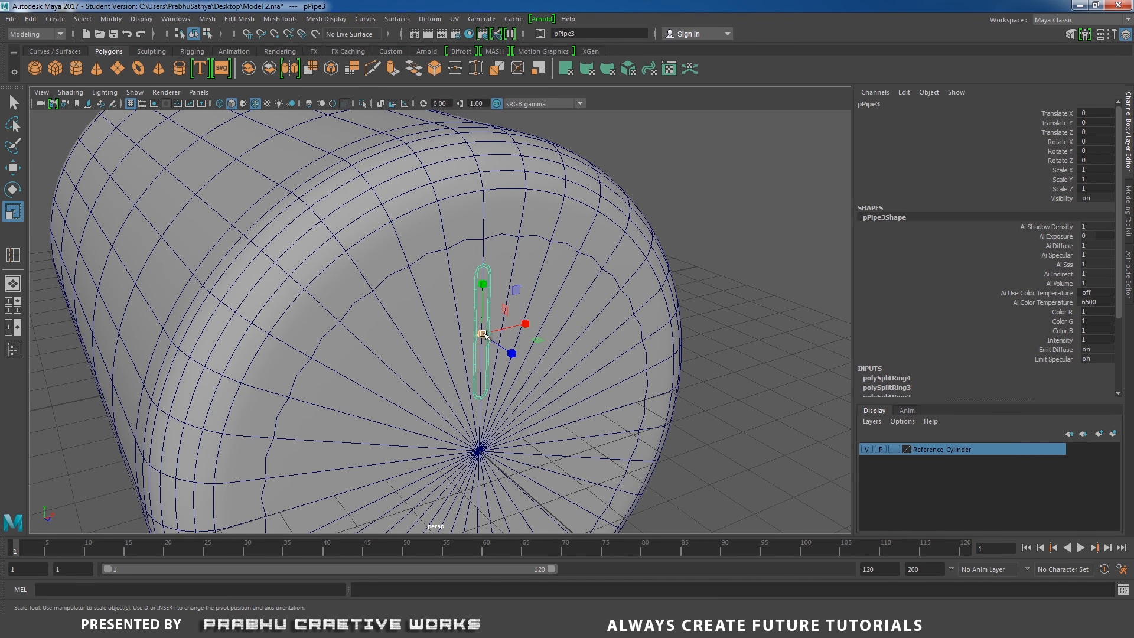
left_click_drag(483, 334, 475, 340)
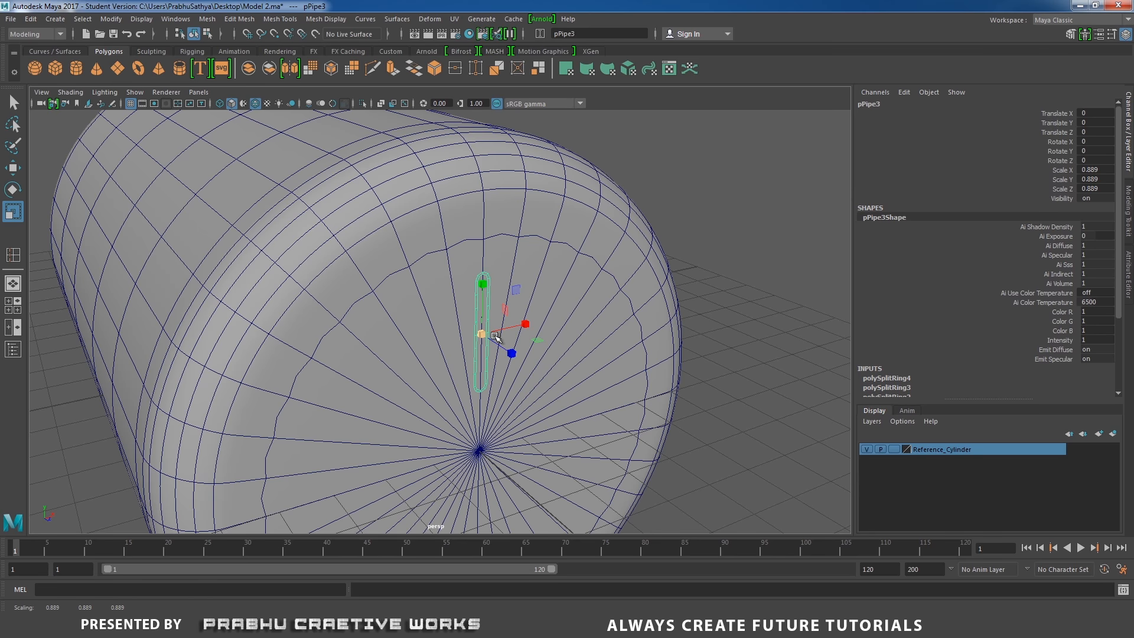
key("w")
left_click_drag(490, 293, 524, 153)
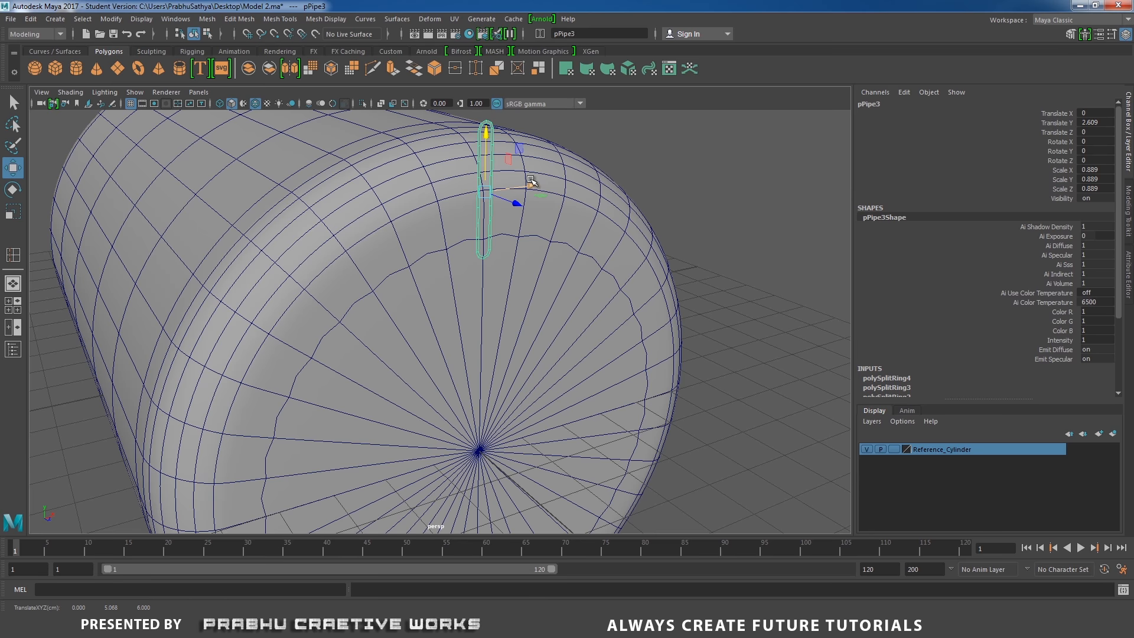
Duplicate the slot and move the copy down to the centre of the body's end face
key("ctrl+d")
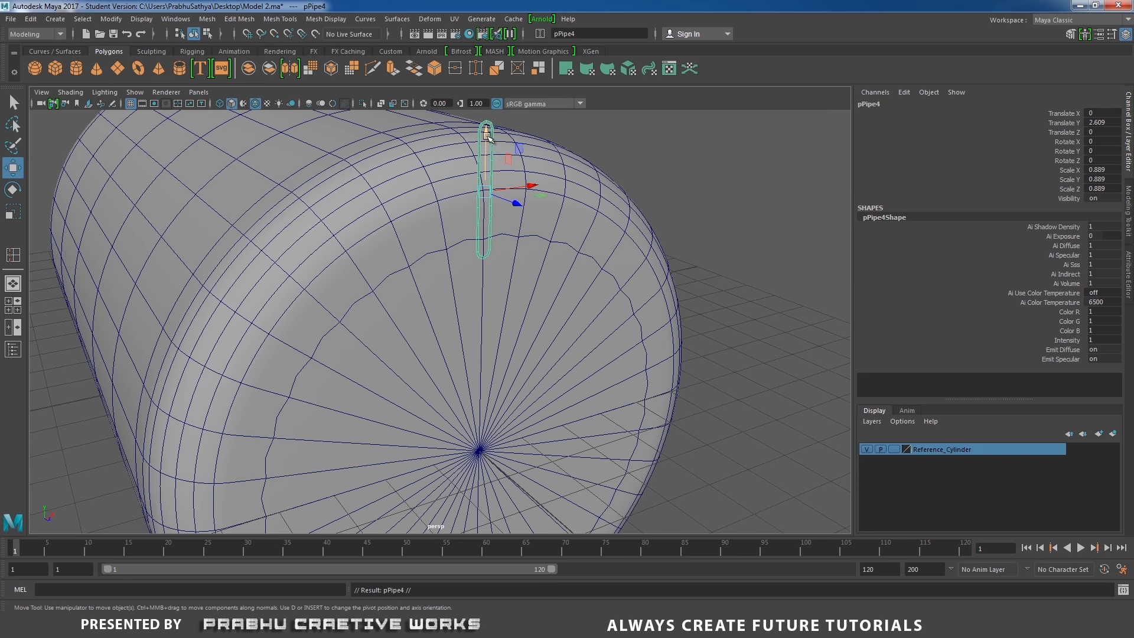
left_click_drag(487, 135, 493, 299)
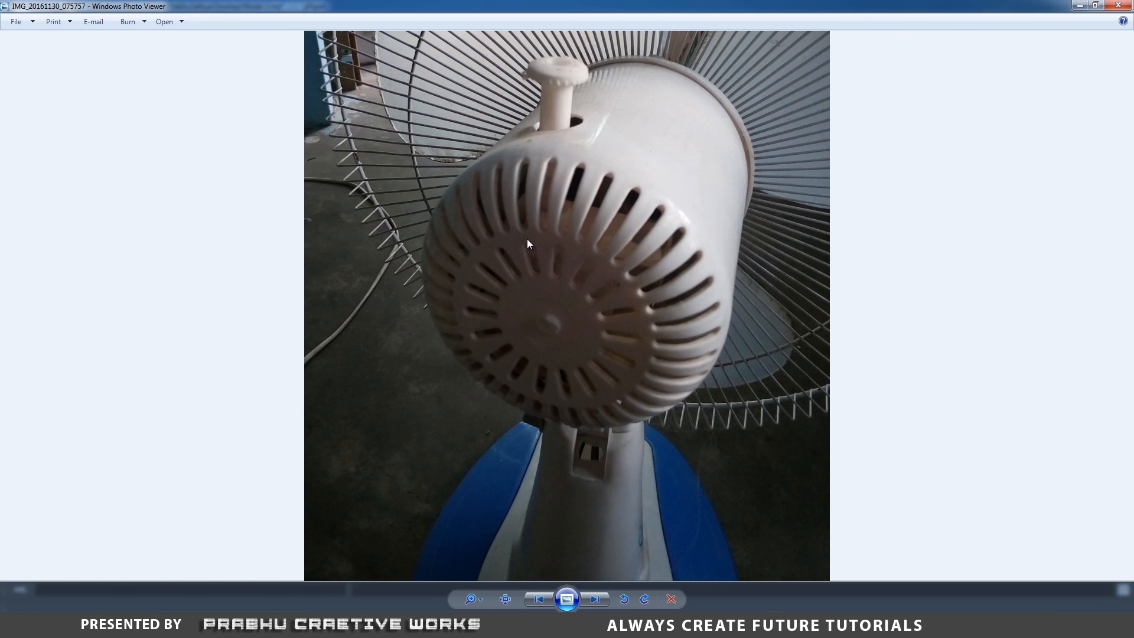
Check the fan reference photo, then put the centre slot into a new display layer
key("alt+Tab")
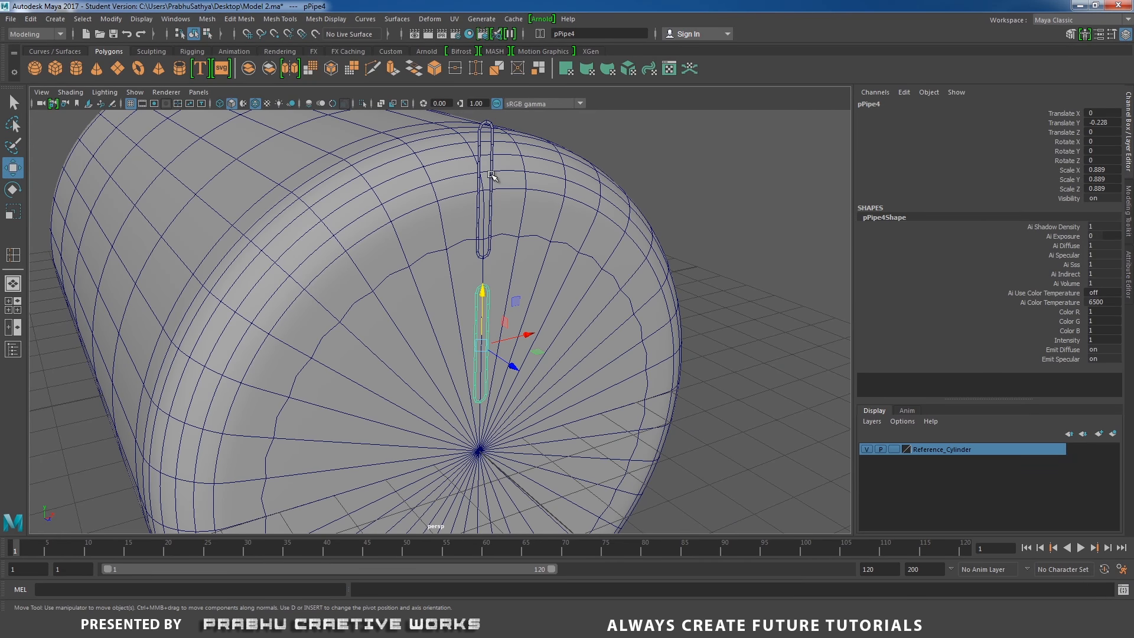
left_click(492, 175)
left_click(490, 307)
left_click(1114, 435)
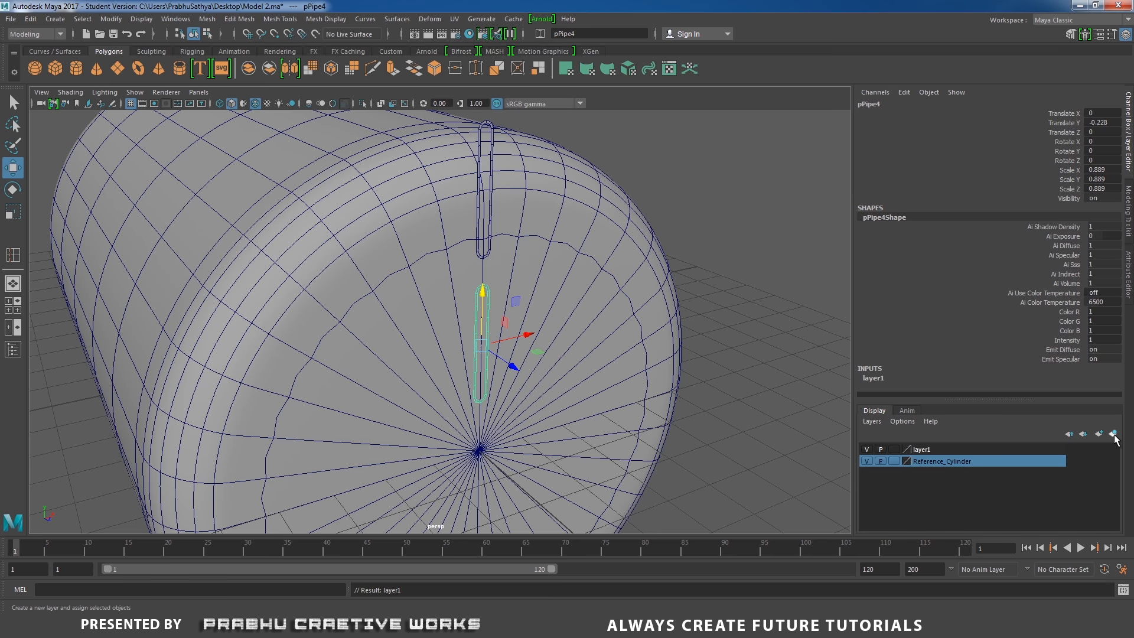
Rename the new display layer center_holes
left_click(937, 449)
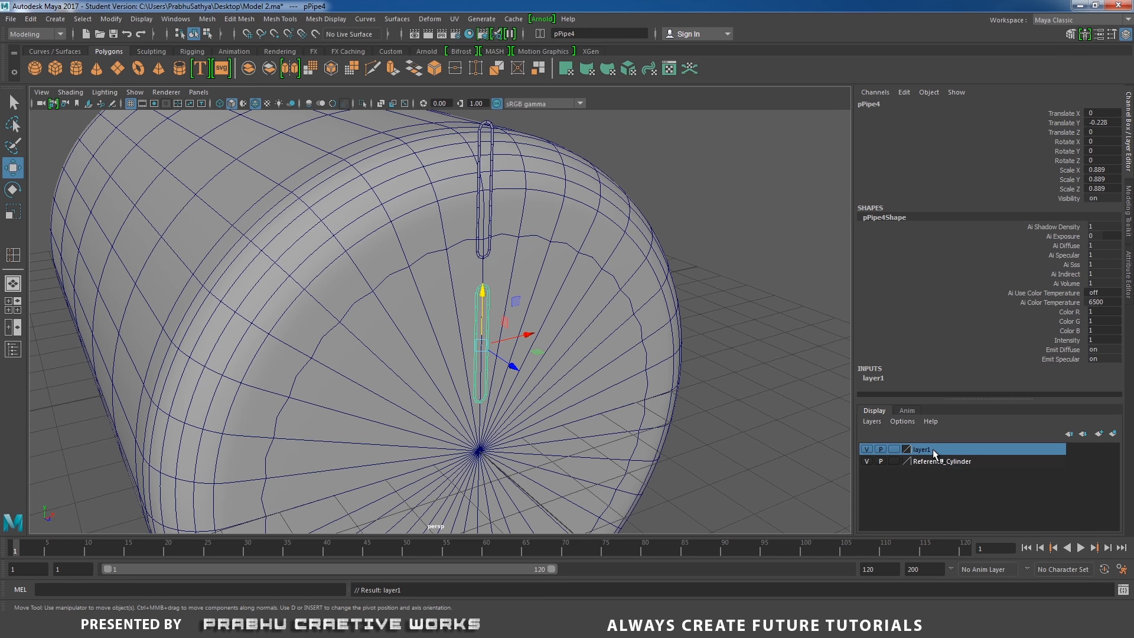
double_click(934, 449)
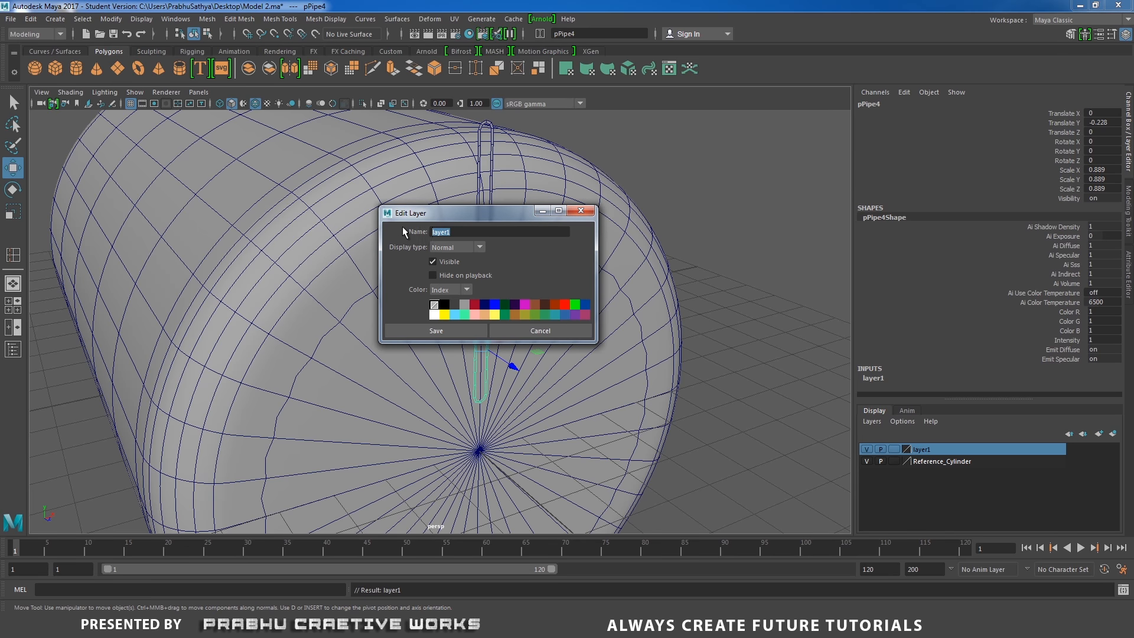
type("center_holes")
left_click(446, 331)
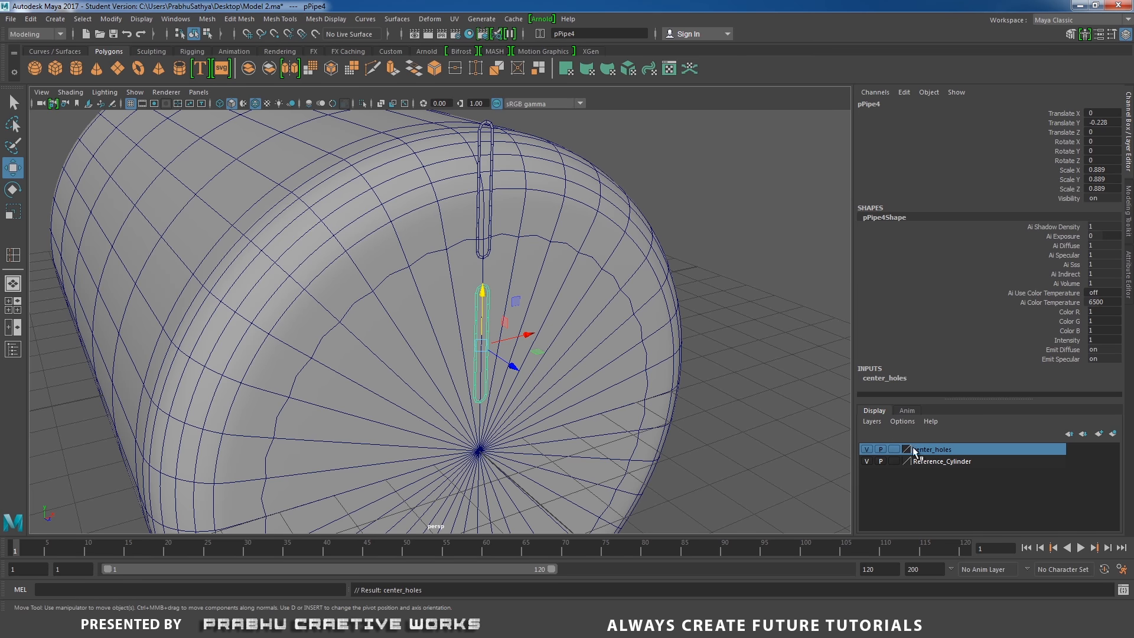
Hide the center_holes layer
middle_click_drag(716, 286, 714, 308, "alt")
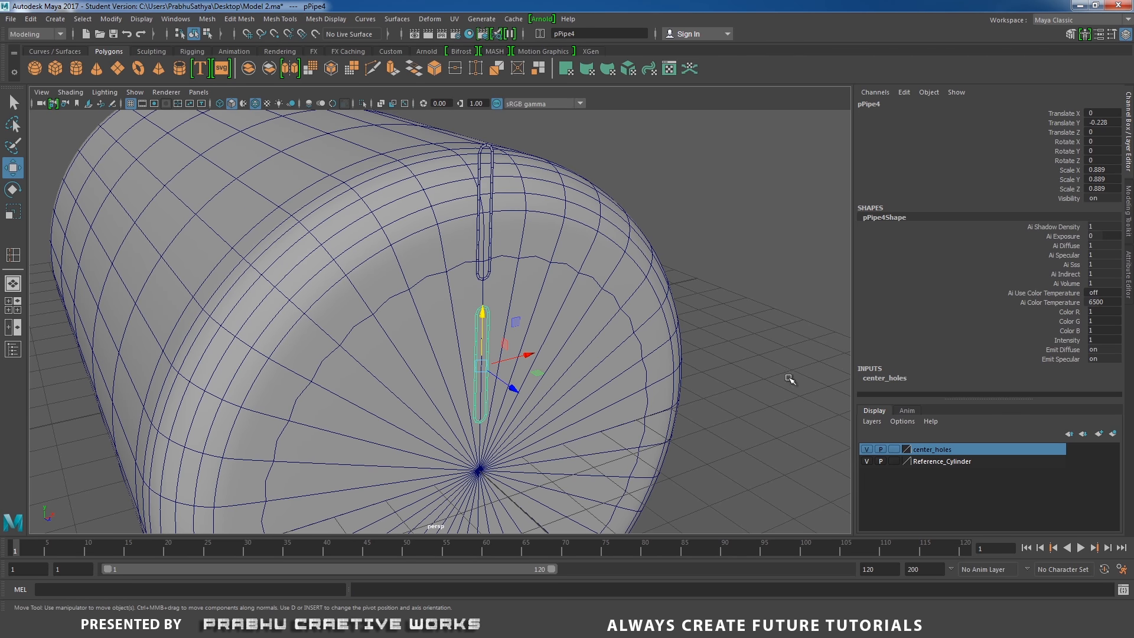
left_click(868, 449)
Move the upper slot up and tilt it about -23° so it sits on the body's curved shoulder
left_click_drag(634, 287, 595, 343, "alt")
left_click(503, 205)
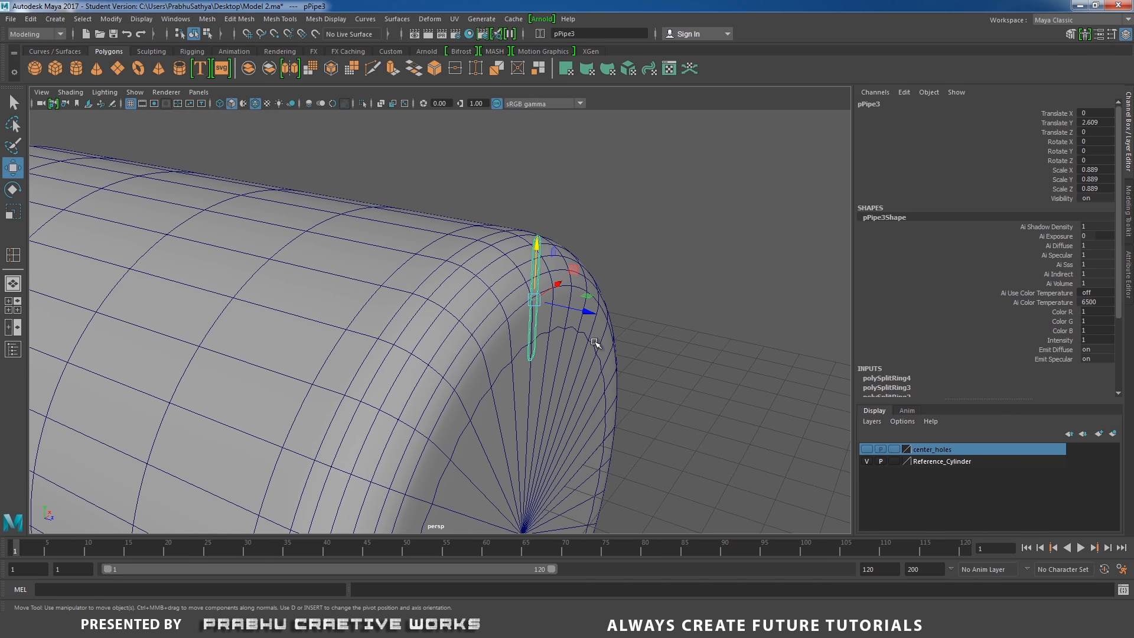
left_click_drag(542, 242, 503, 297)
right_click_drag(503, 296, 544, 318, "alt")
left_click_drag(544, 318, 476, 345, "alt")
key("e")
key("r")
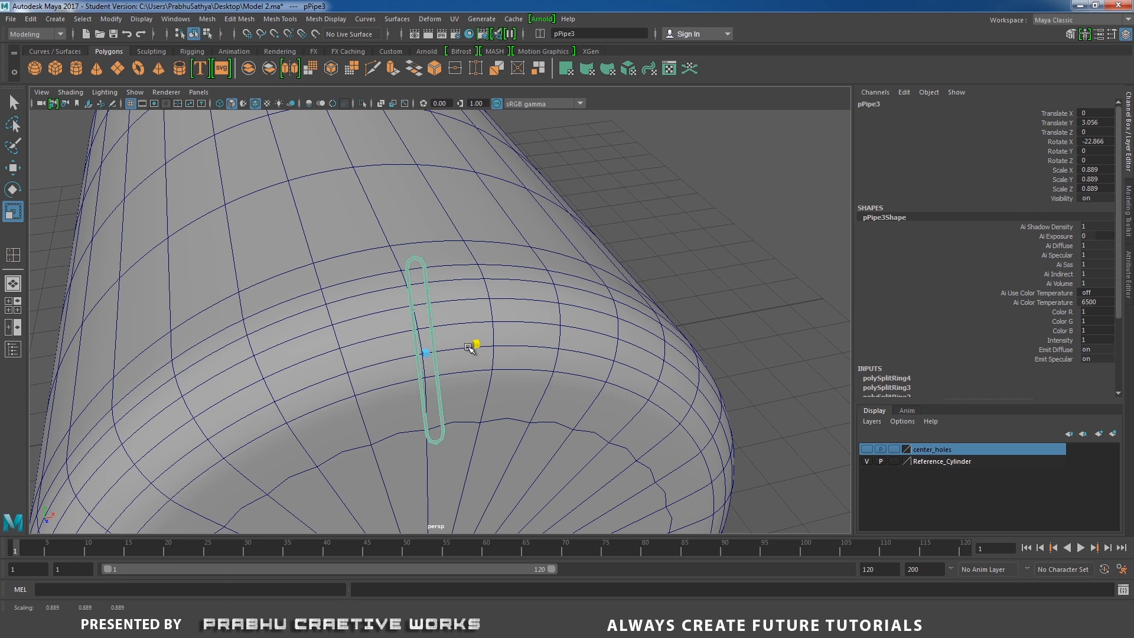
Set the Scale tool's axis orientation to Object
left_click_drag(470, 347, 478, 313, "alt")
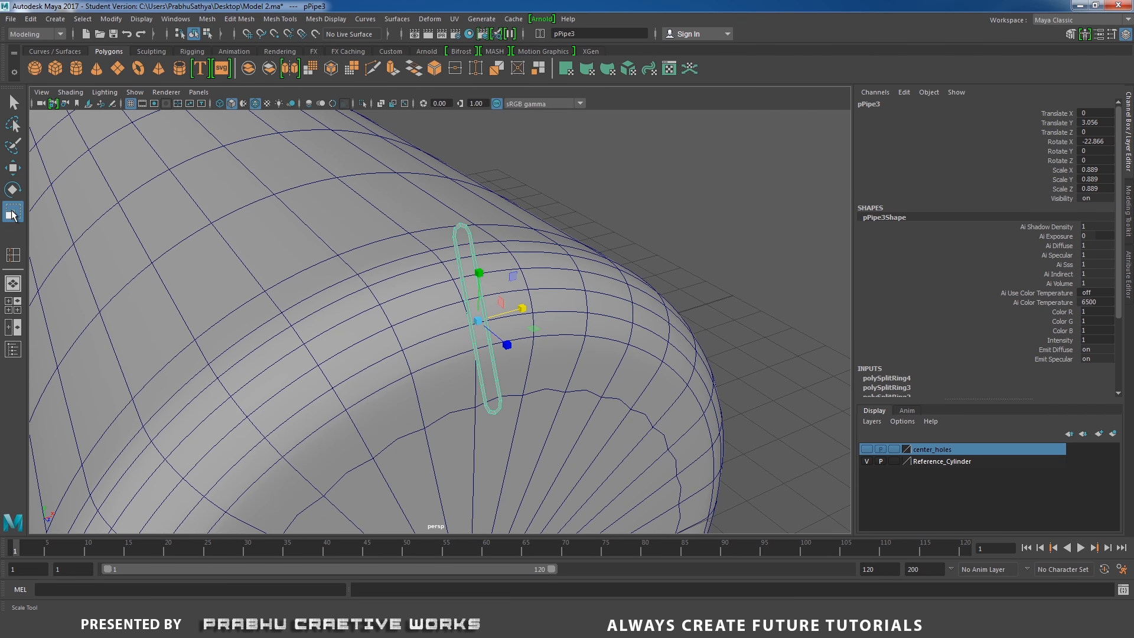
left_click_drag(479, 287, 496, 284, "alt")
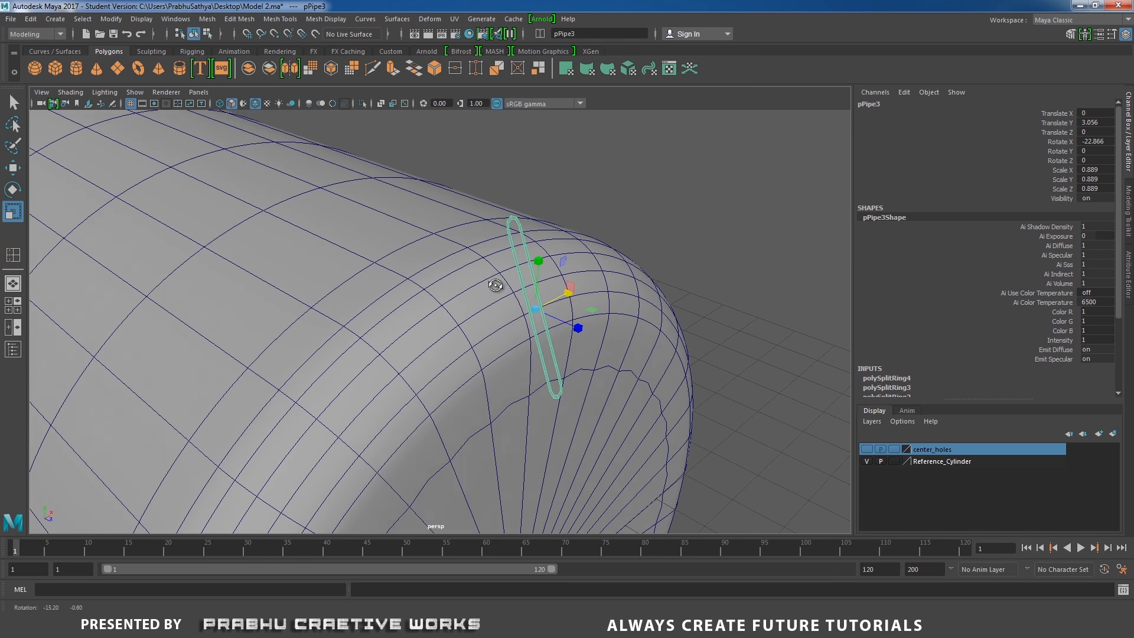
double_click(13, 213)
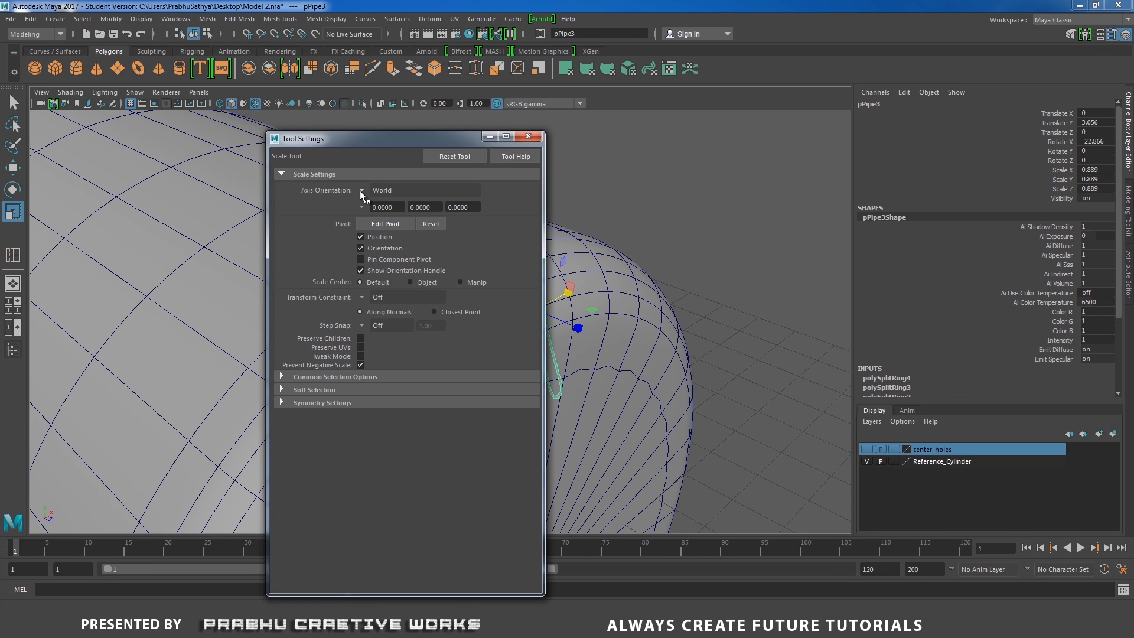
left_click(361, 191)
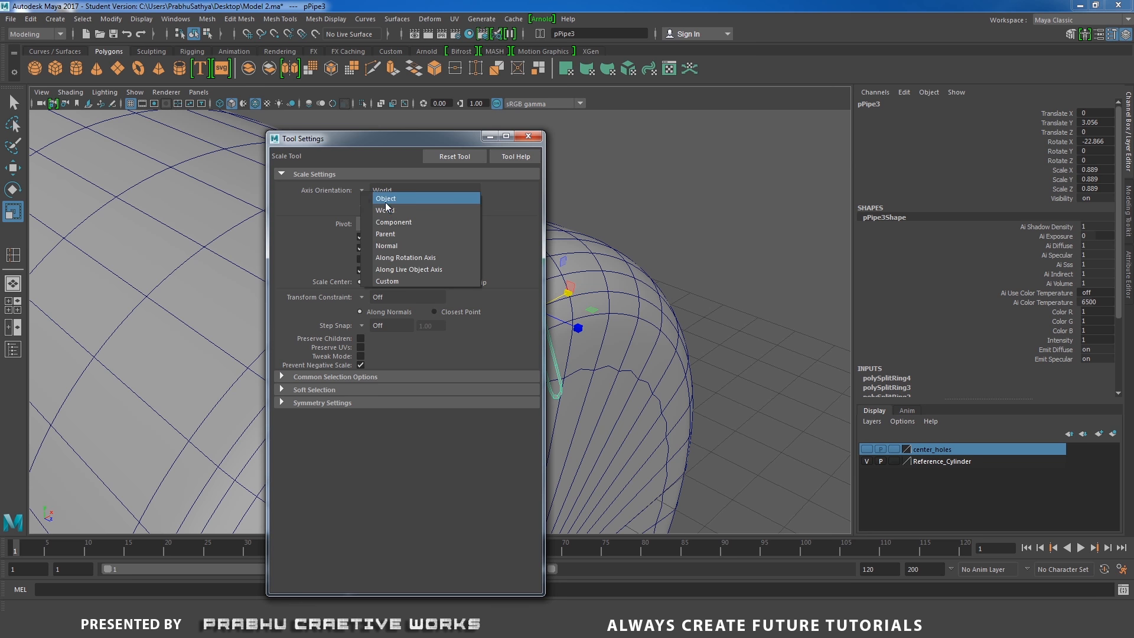
left_click(386, 199)
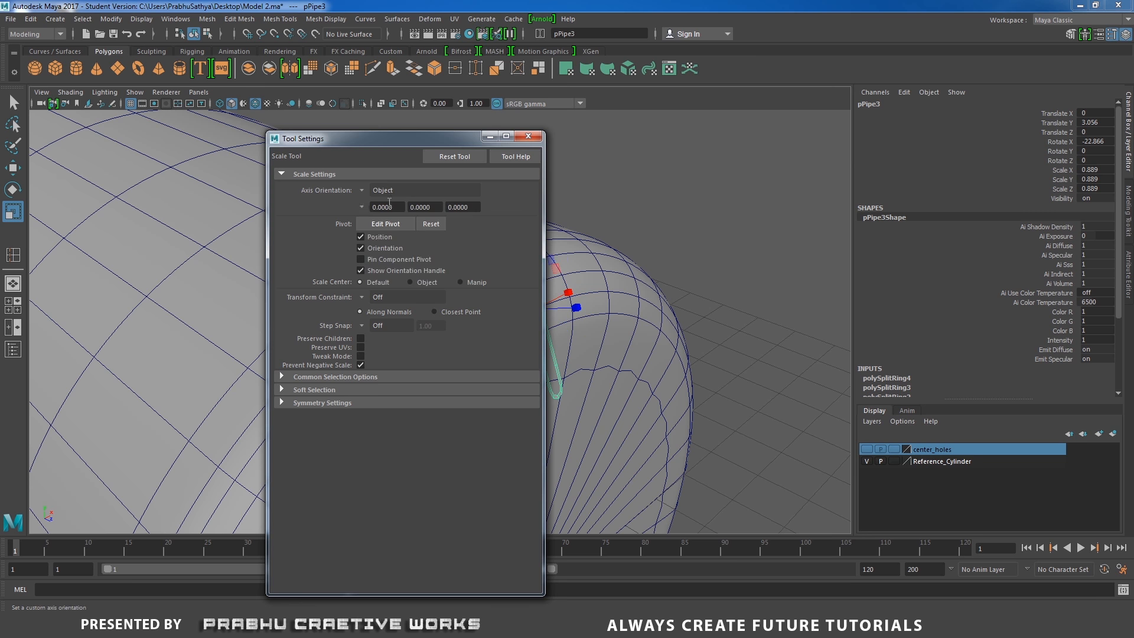
left_click(531, 138)
Scale the upper slot to about 0.867 by 0.945 and rotate it to about -25.8°
left_click_drag(521, 260, 569, 316)
key("e")
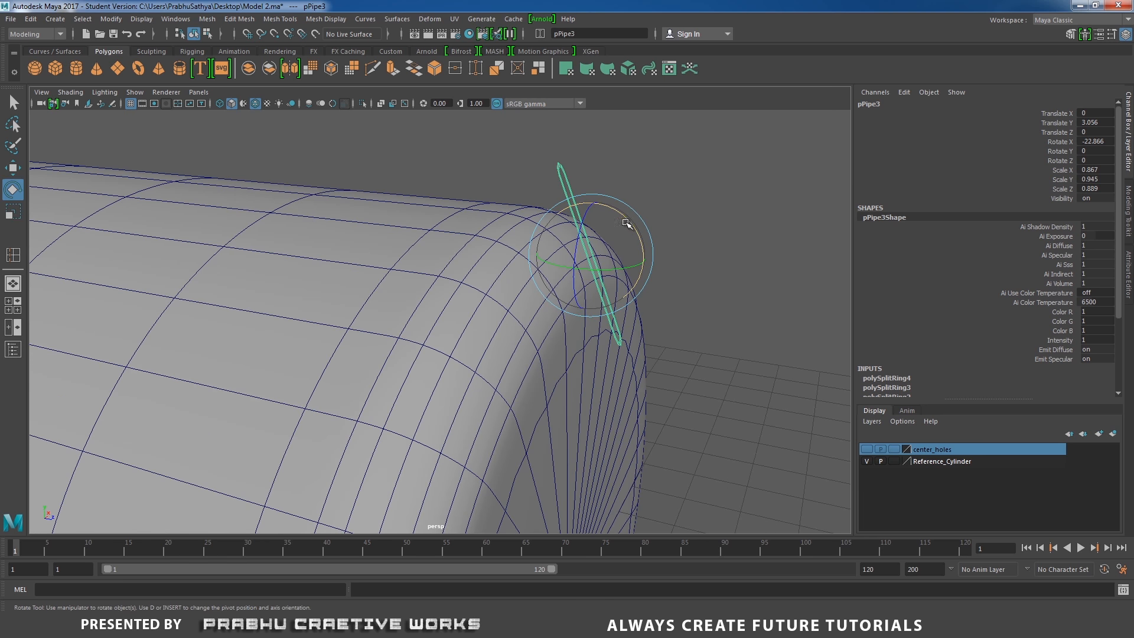
left_click_drag(628, 270, 519, 258)
Move the upper slot slightly higher along the body's shoulder
key("w")
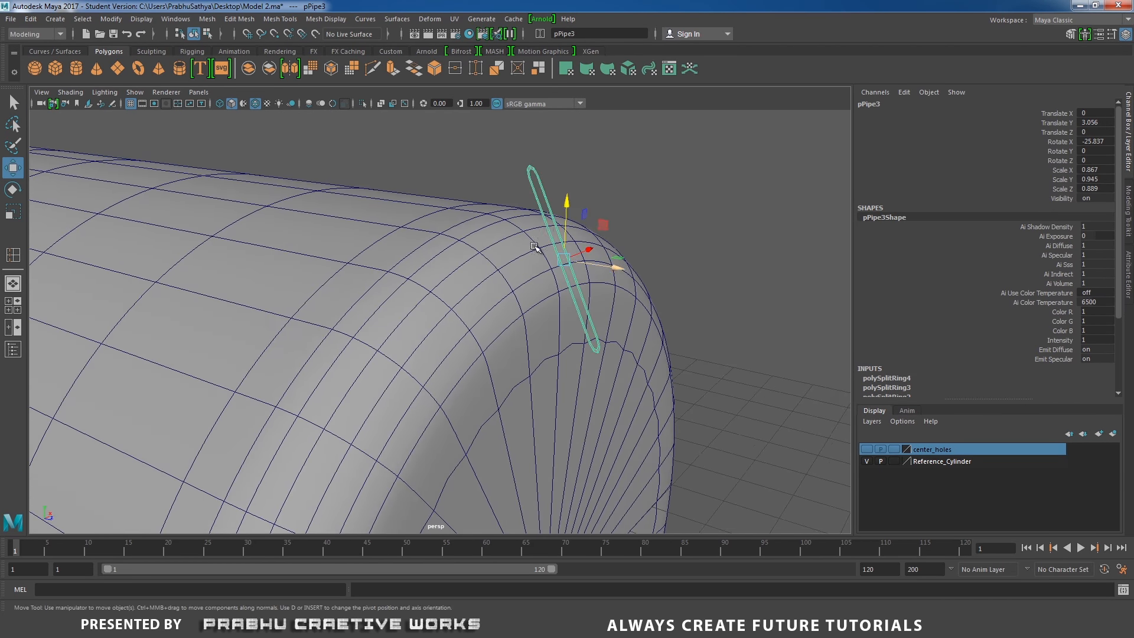
left_click_drag(571, 205, 569, 189)
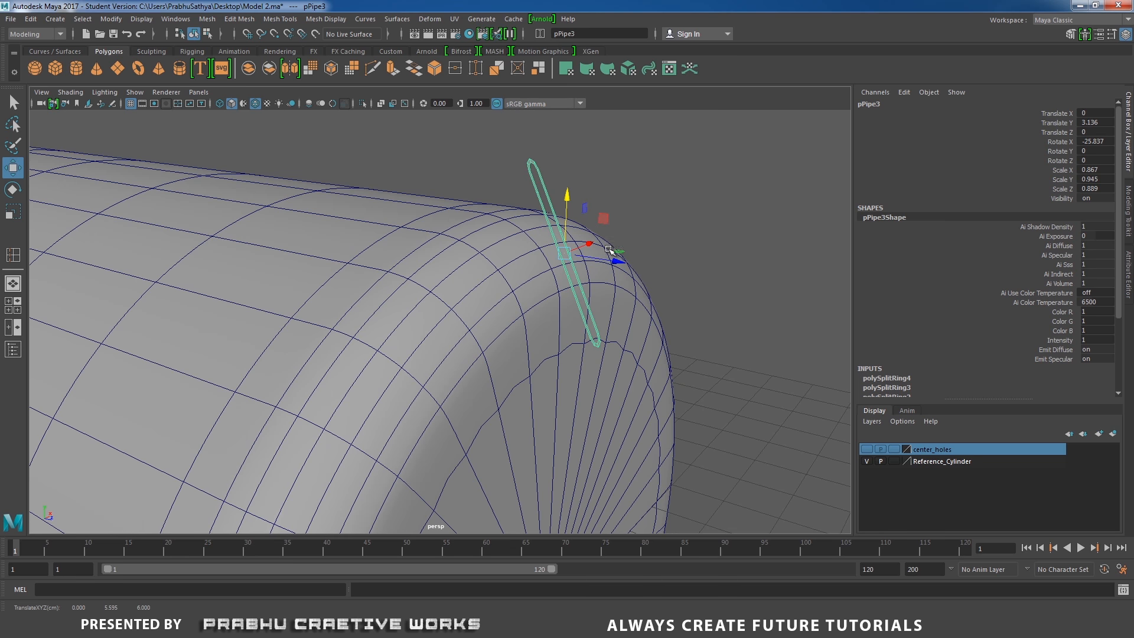
left_click_drag(613, 263, 598, 286)
Make the fan body cylinder a live surface
right_click_drag(474, 273, 394, 315, "alt")
left_click(515, 335)
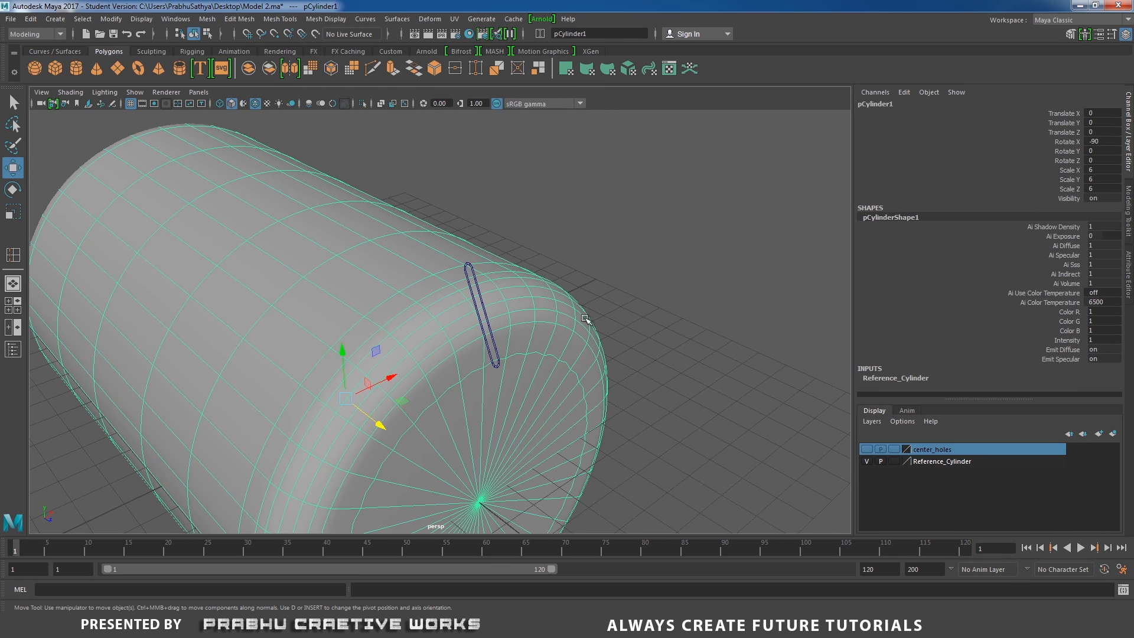
left_click(112, 19)
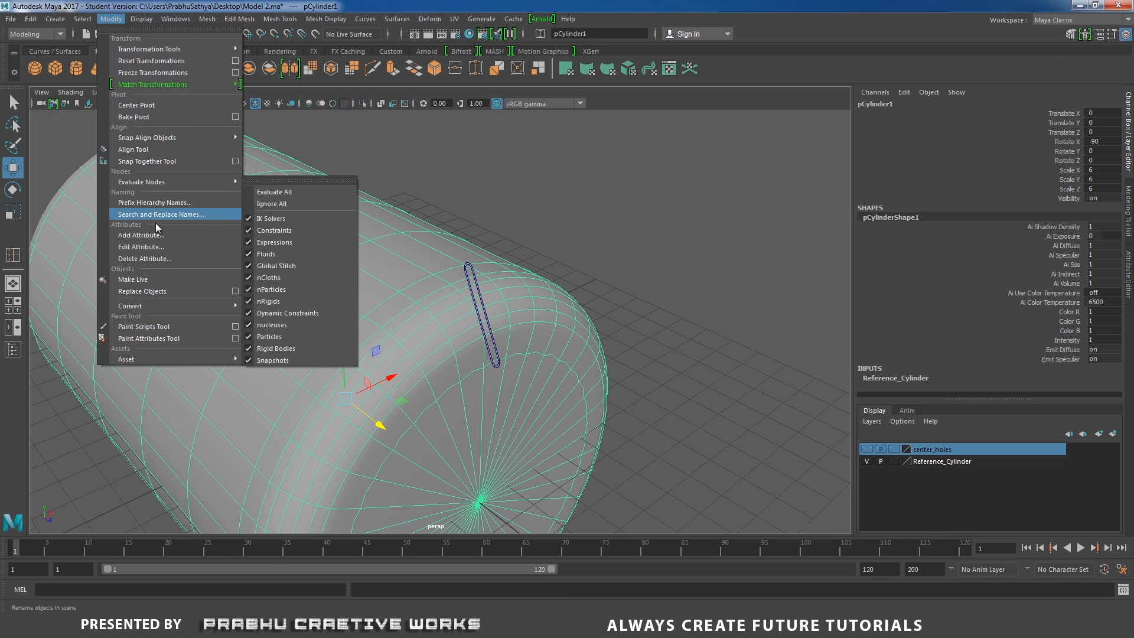
left_click(150, 277)
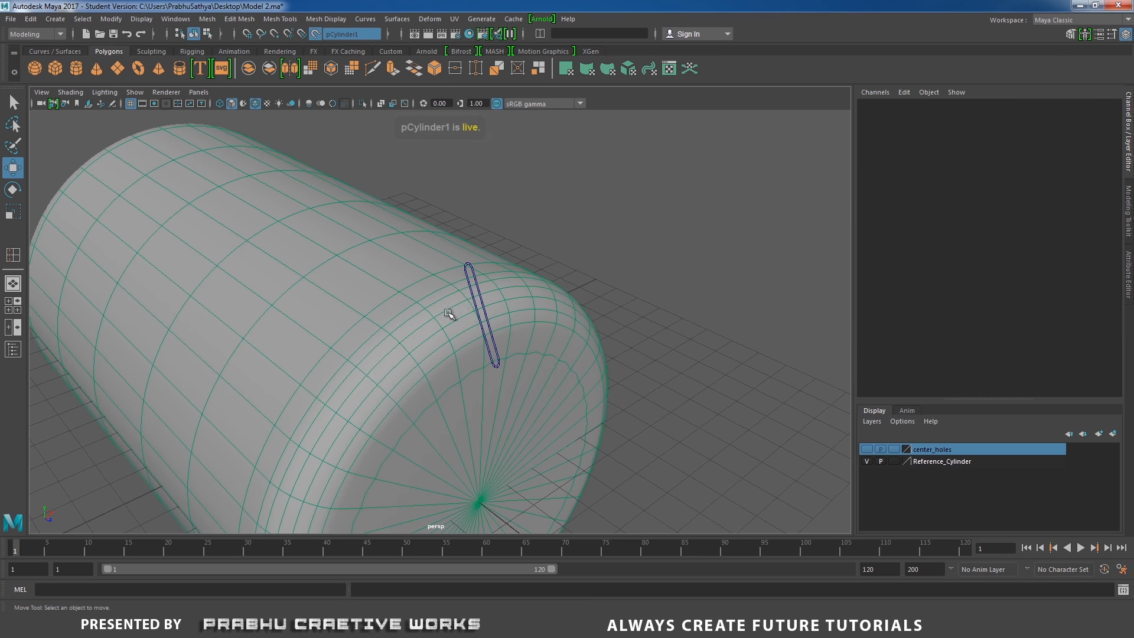
Conform the upper slot to the live body surface
left_click(471, 268)
mouse_move(471, 268)
left_mouse_down("alt")
mouse_move(491, 261)
mouse_move(472, 280)
mouse_move(459, 273)
left_mouse_up("alt")
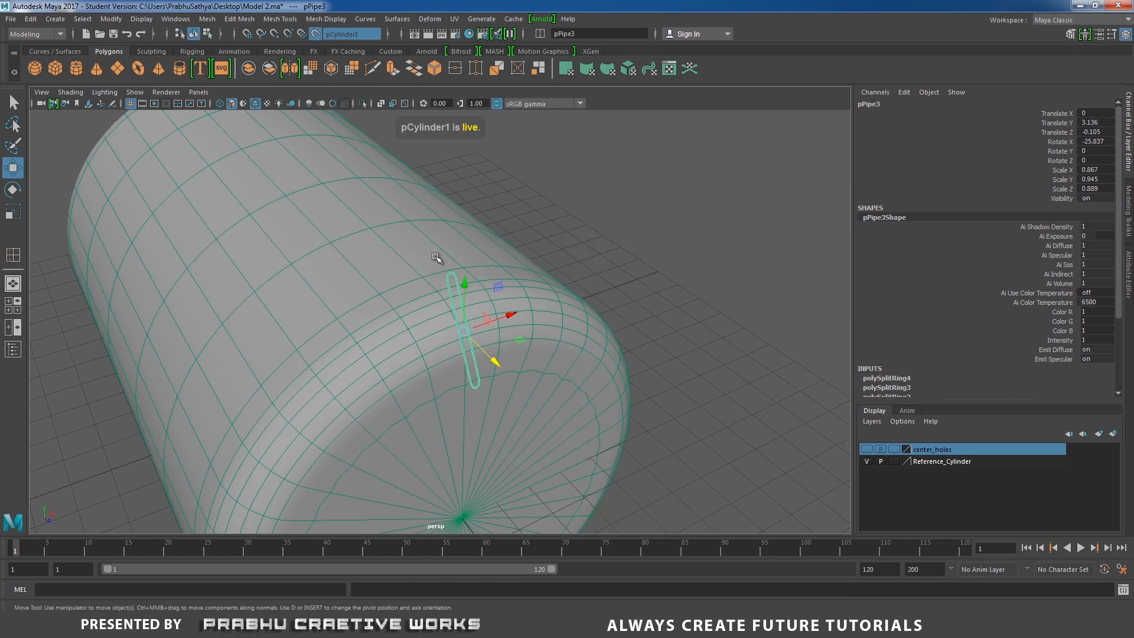
left_click(206, 19)
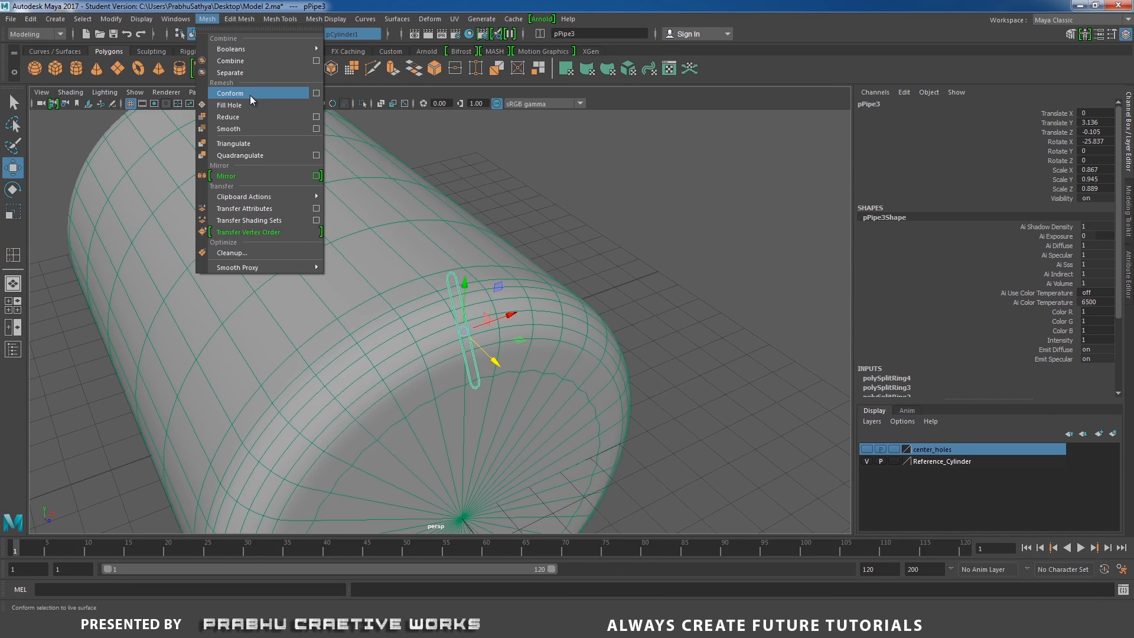
left_click(250, 94)
Move the slot's end vertices outward along the body to lengthen and reshape its end
left_click_drag(349, 115, 489, 153, "alt")
middle_click_drag(584, 258, 560, 233, "alt")
right_click_drag(560, 233, 626, 230, "alt")
left_click_drag(568, 222, 628, 264, "alt")
right_click_drag(628, 263, 599, 243, "alt")
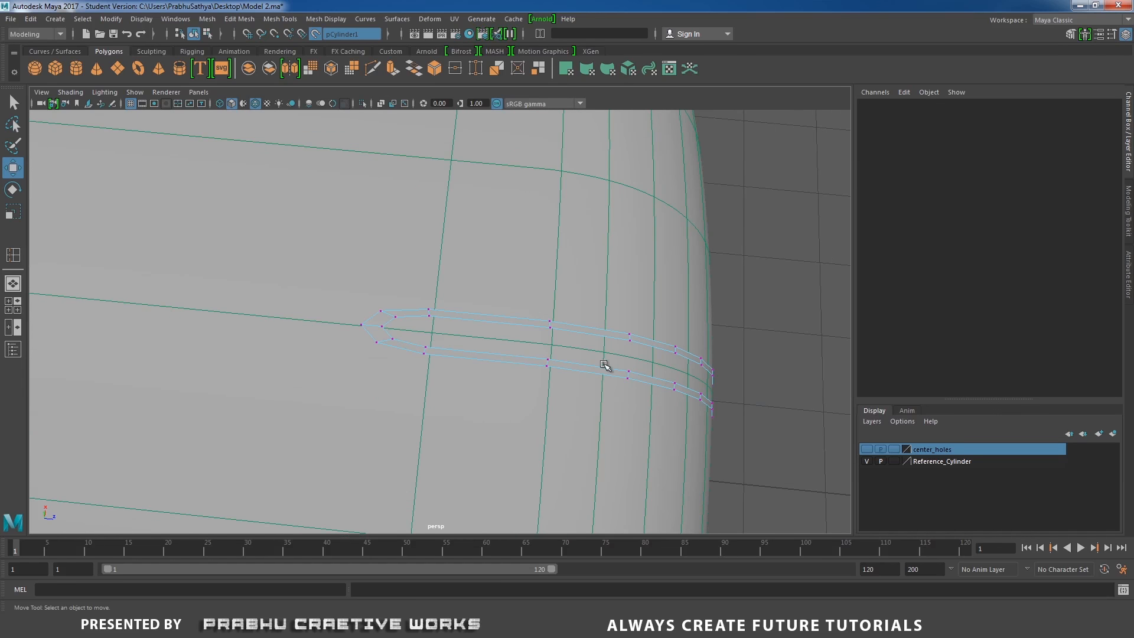
left_click(549, 323)
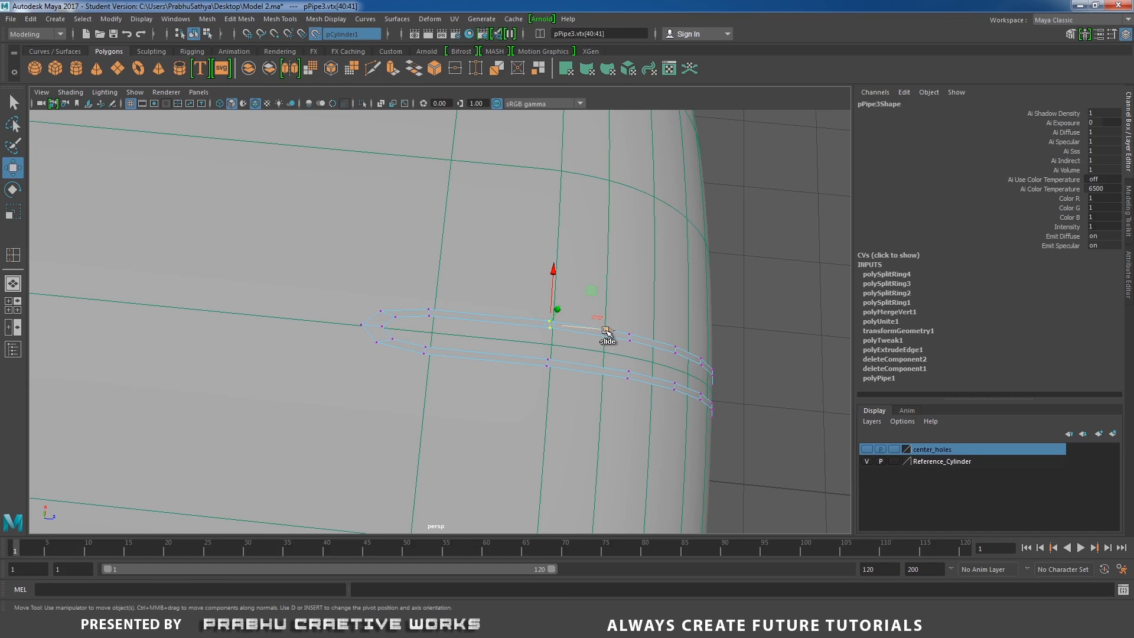
middle_click_drag(608, 331, 633, 338, "ctrl+shift")
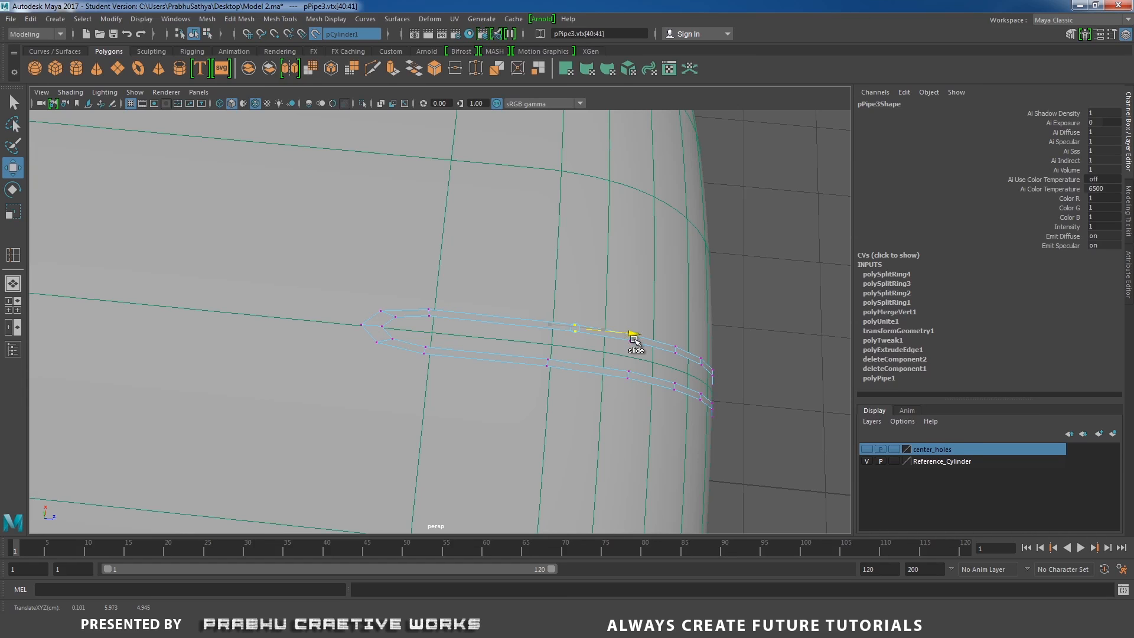
left_click(548, 362)
middle_click_drag(602, 375, 628, 371, "ctrl+shift")
Adjust further slot vertices so the slot follows the curve of the body
left_click_drag(354, 285, 531, 353)
left_click_drag(513, 306, 544, 375)
left_click_drag(615, 362, 537, 341, "alt")
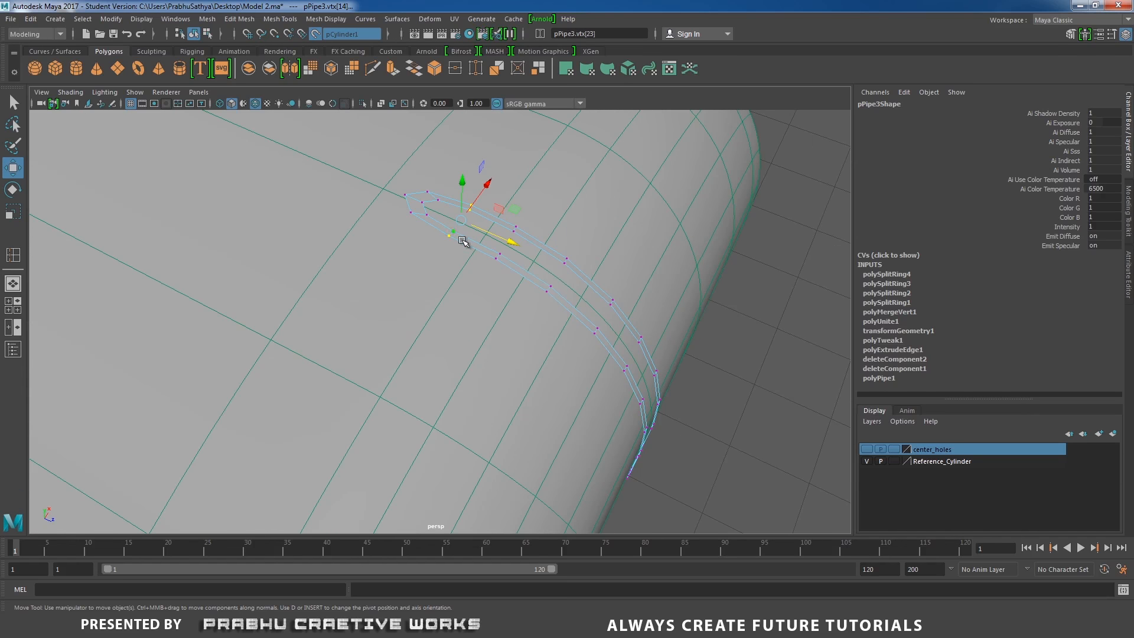
left_click_drag(588, 327, 557, 368, "alt")
left_click(493, 368)
left_click_drag(689, 386, 601, 421, "alt")
Try moving the slot's tip vertex outward, then undo the move
scroll(601, 421, "up", 2)
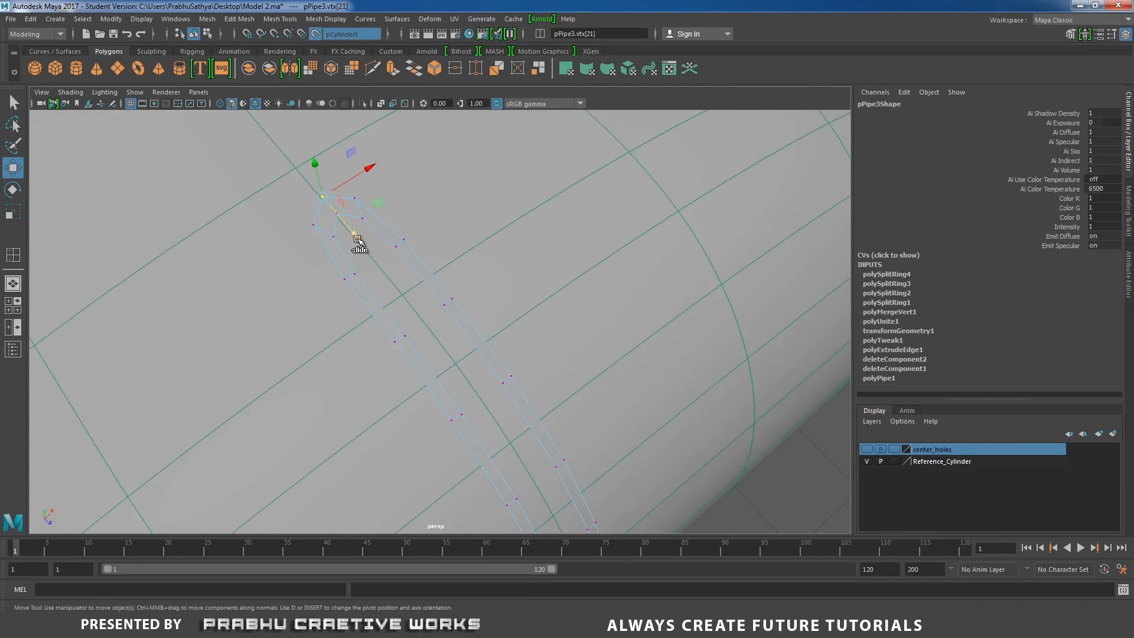
left_click(313, 224)
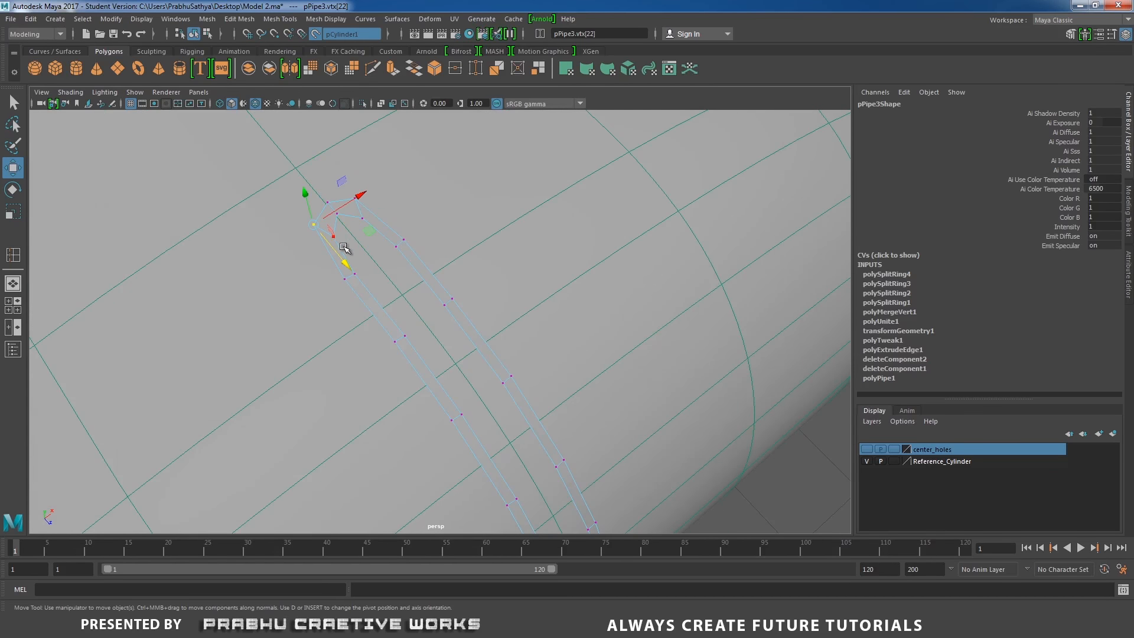
left_click_drag(343, 181, 359, 207)
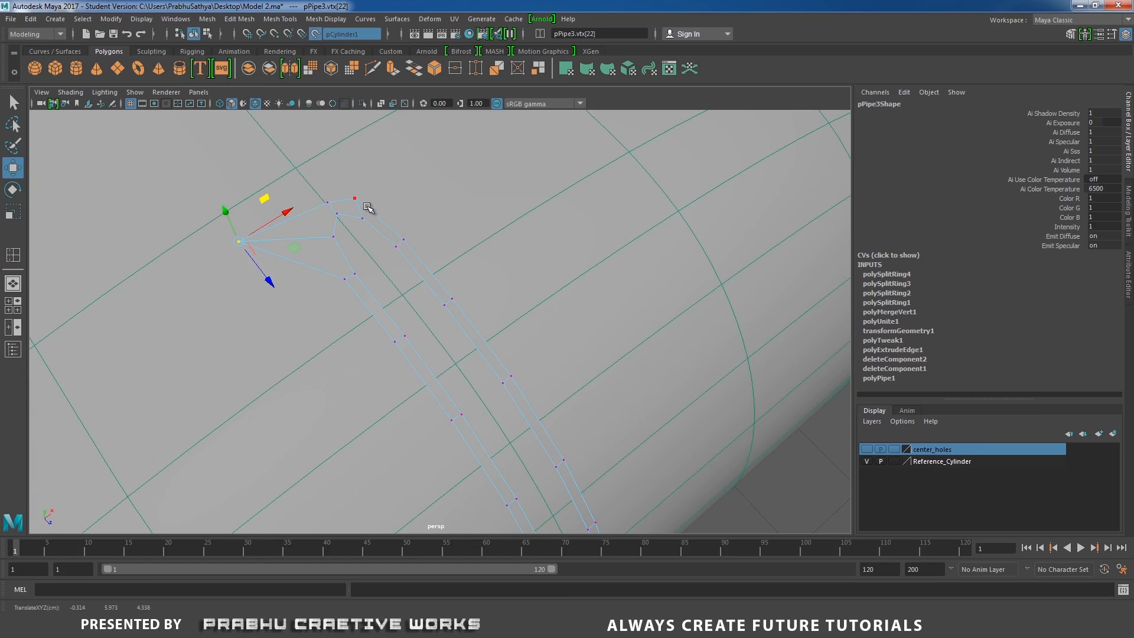
key("ctrl+z")
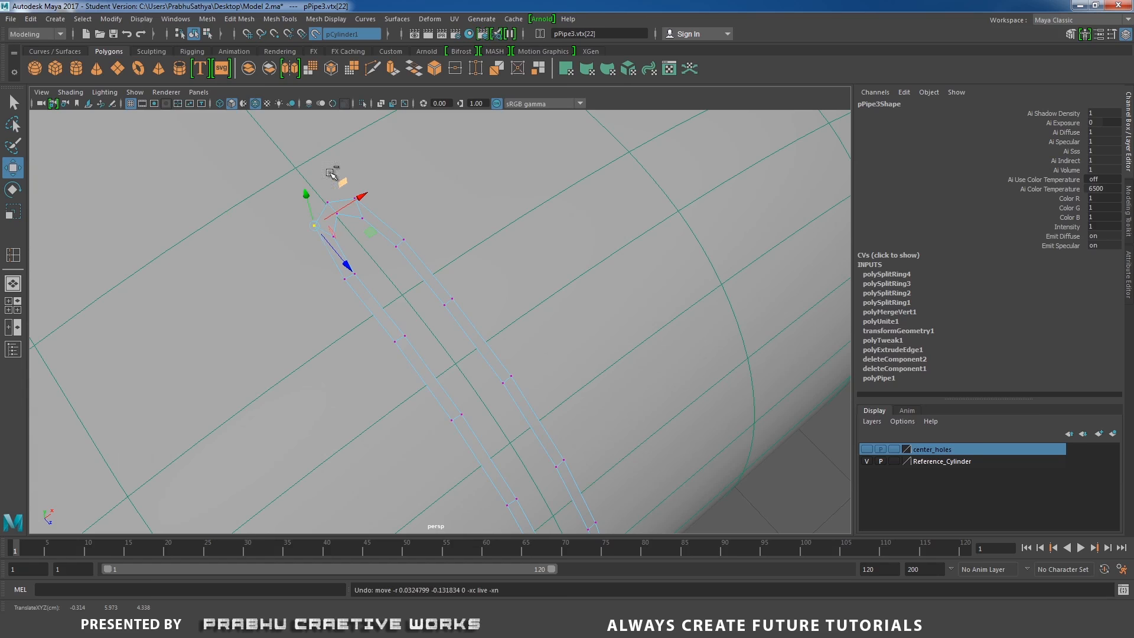
Nudge the slot's tip vertices slightly to refine its rounded end, then deselect
left_click(355, 199)
left_click_drag(388, 245, 388, 240)
left_click(314, 224)
scroll(357, 267, "down", 5)
left_click_drag(358, 267, 413, 259, "alt")
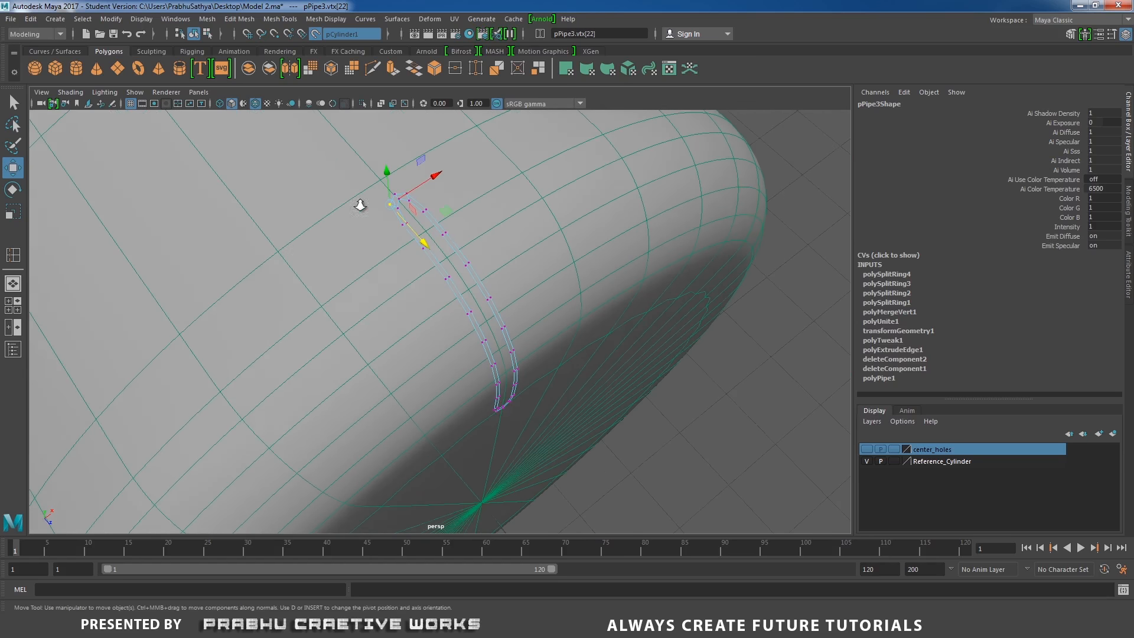
right_click_drag(439, 257, 499, 236)
left_click_drag(537, 271, 702, 223, "alt")
left_click(717, 203)
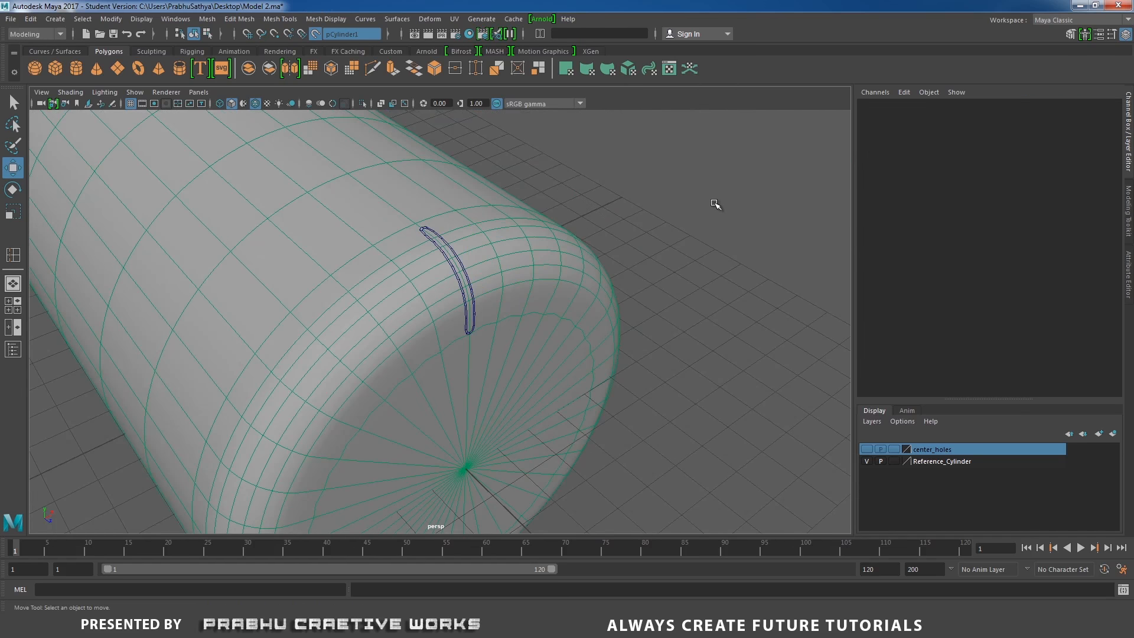
Turn off the live surface on the body and select the slot object
left_click(111, 19)
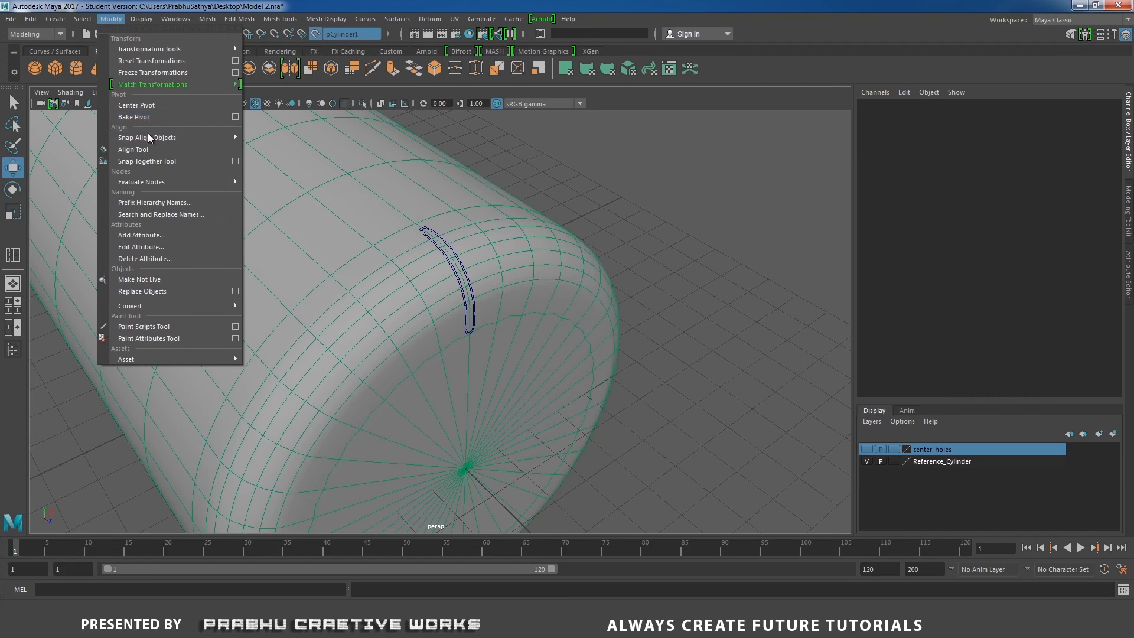
left_click(140, 279)
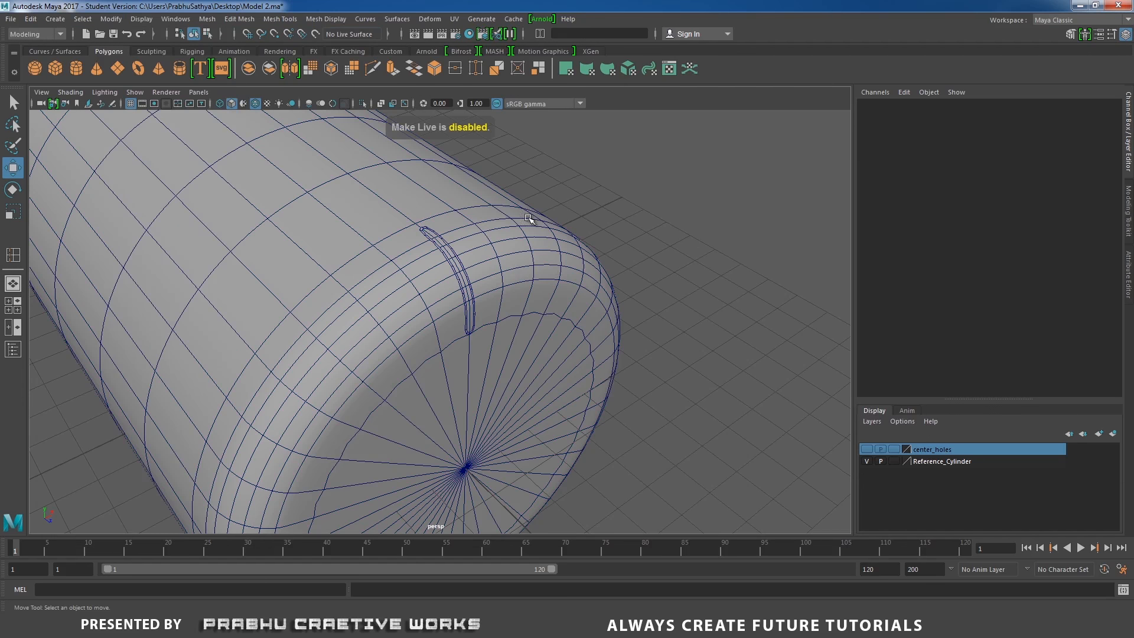
left_click(502, 227)
left_click(641, 210)
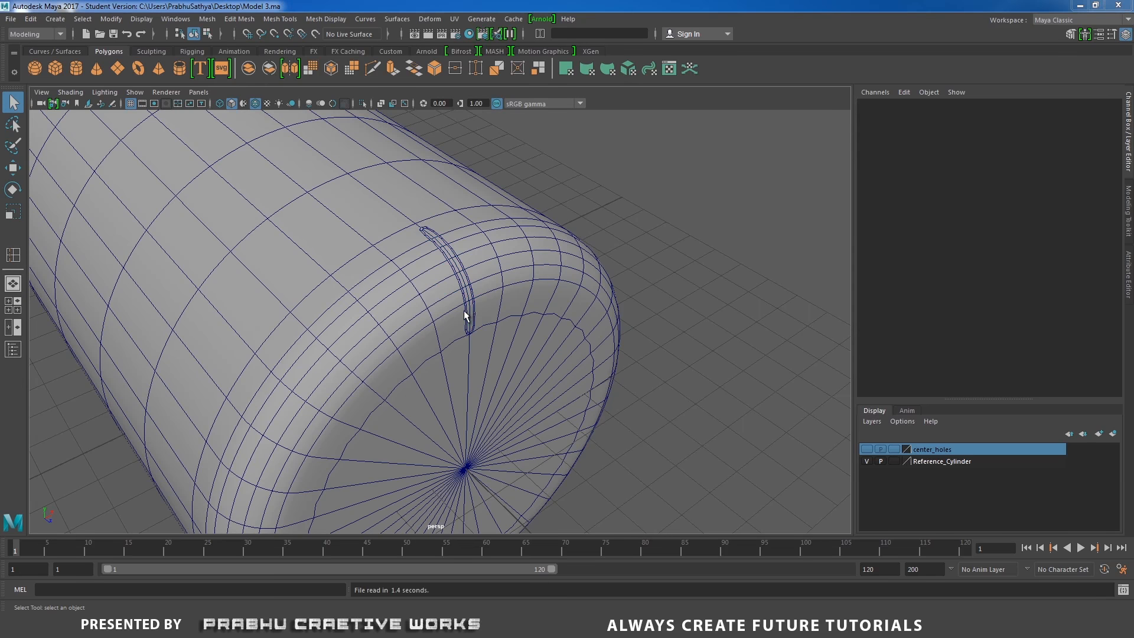
left_click(465, 316)
left_click_drag(471, 313, 409, 302, "alt")
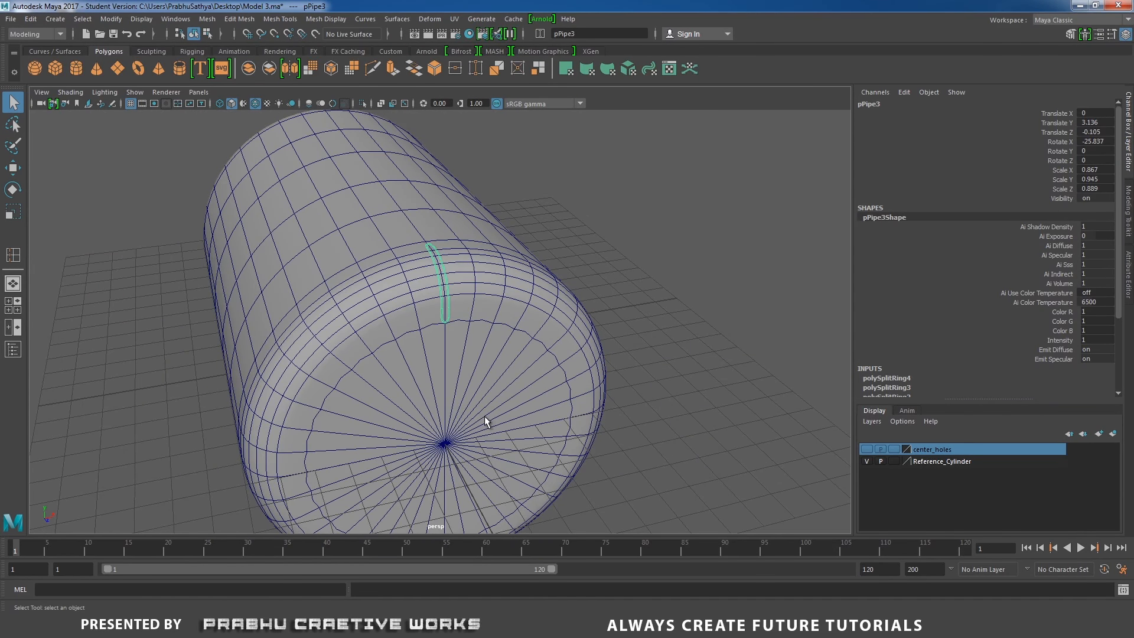
Switch to Calculator and compute 360 divided by 32
key("alt+Tab")
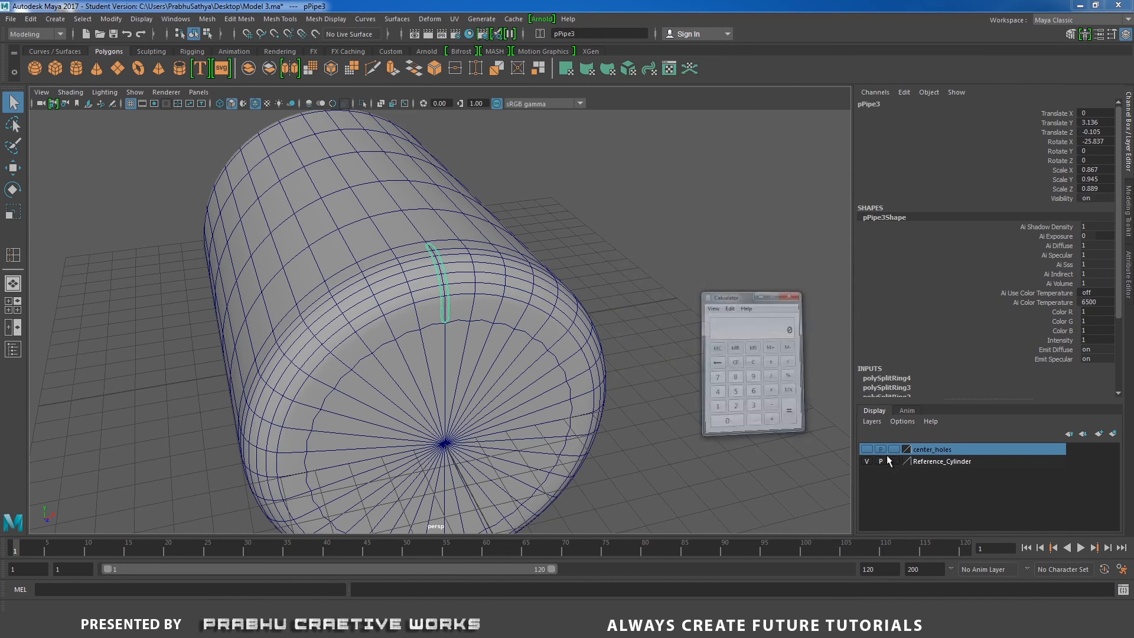
left_click(688, 313)
left_click(688, 313)
left_click(688, 293)
left_click(653, 332)
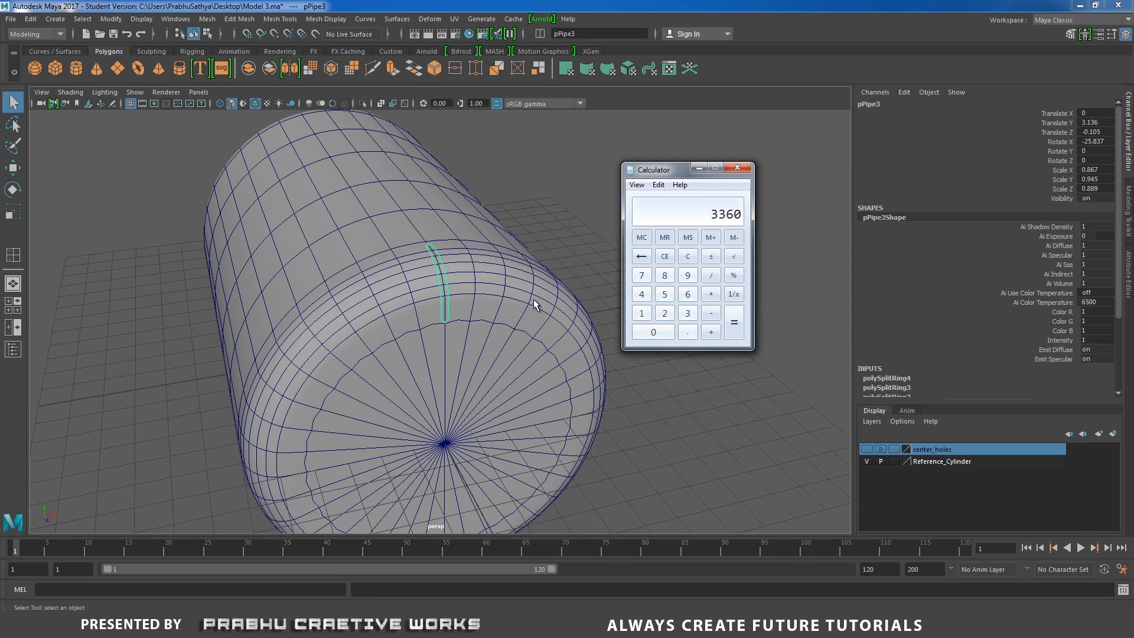
left_click(688, 256)
left_click(688, 313)
left_click(688, 294)
left_click(650, 334)
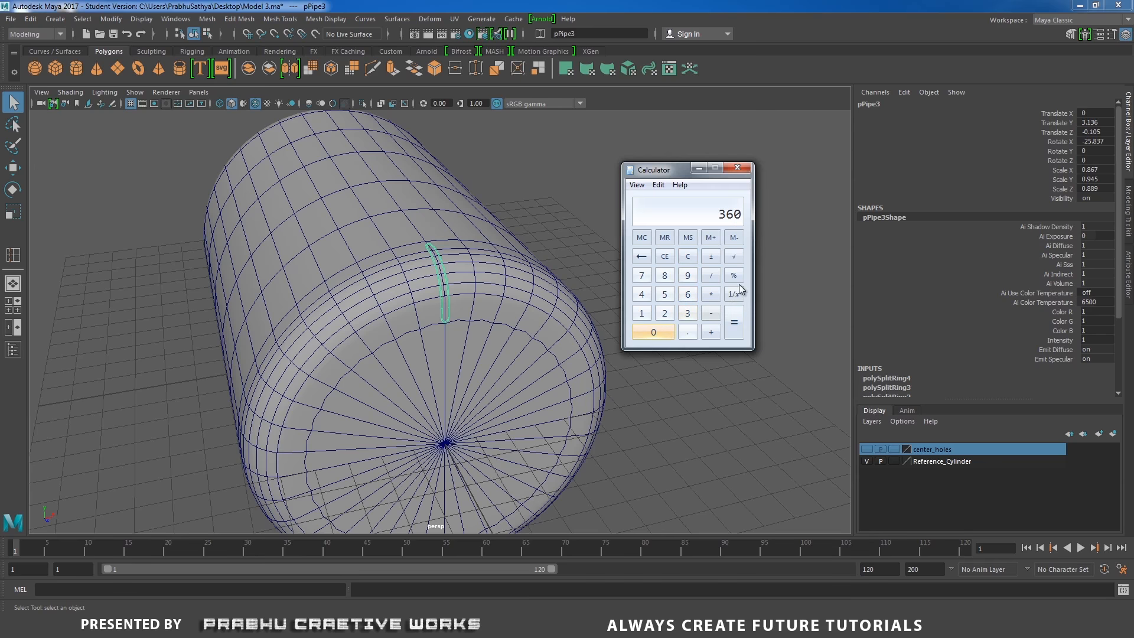
left_click(711, 276)
left_click(689, 314)
left_click(664, 313)
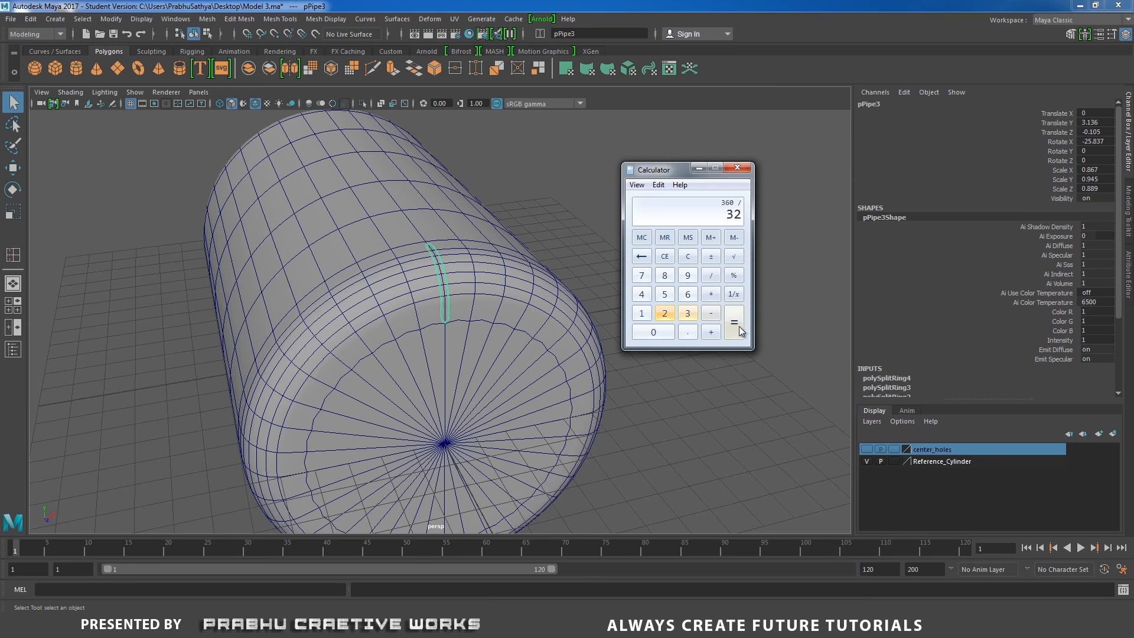
left_click(737, 324)
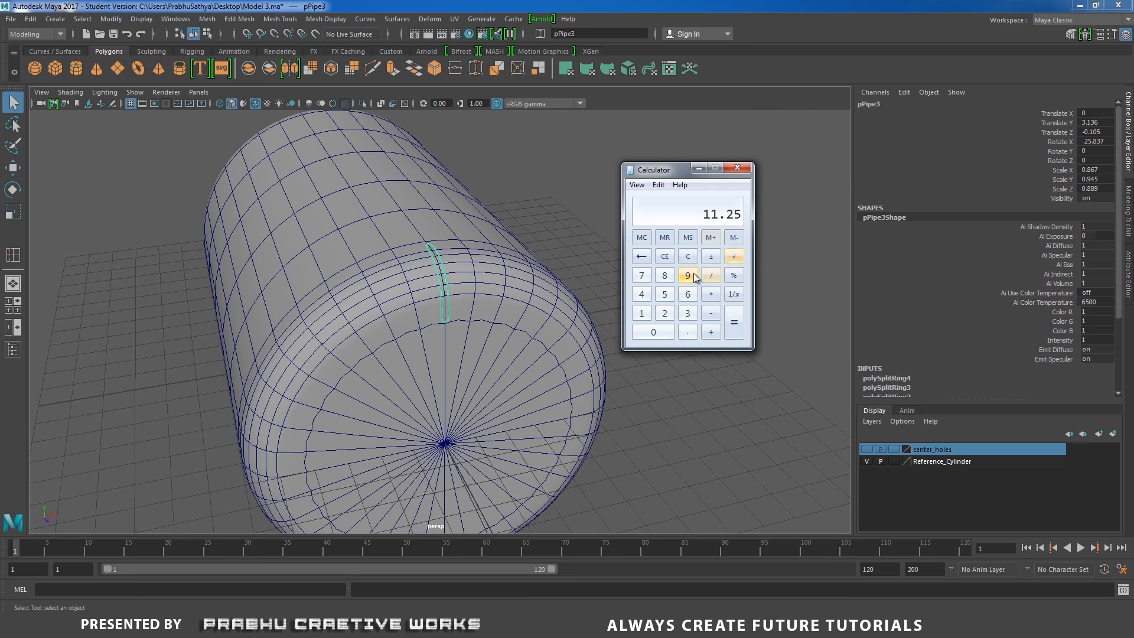
Compute 360 divided by 36 in Calculator, then close it
left_click(688, 256)
left_click(684, 314)
left_click(688, 295)
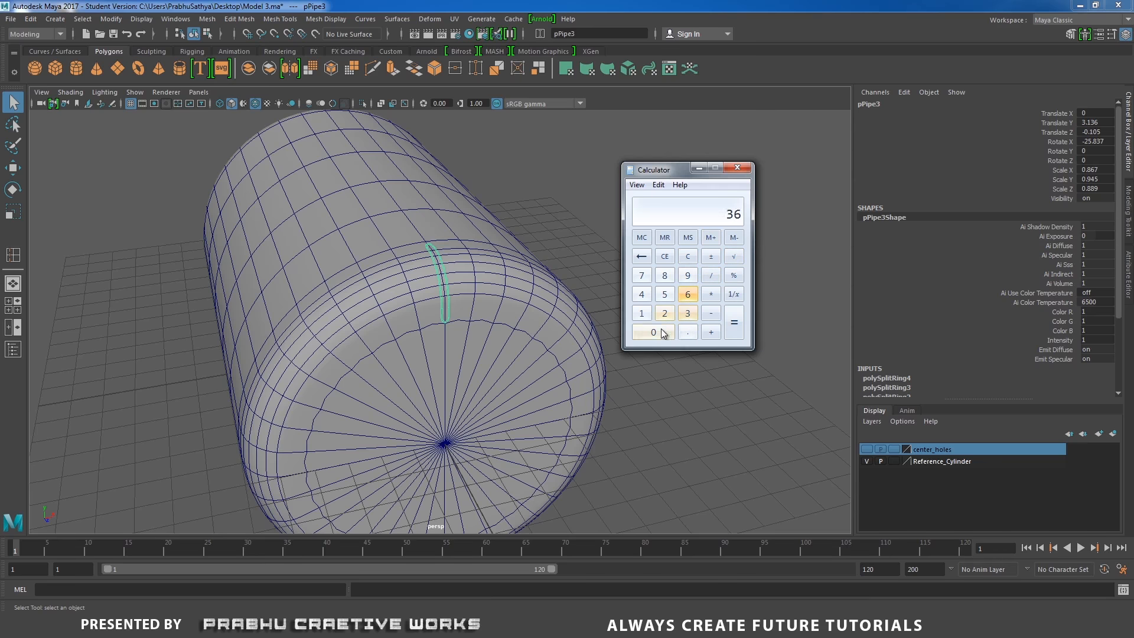
left_click(655, 333)
left_click(711, 276)
left_click(688, 313)
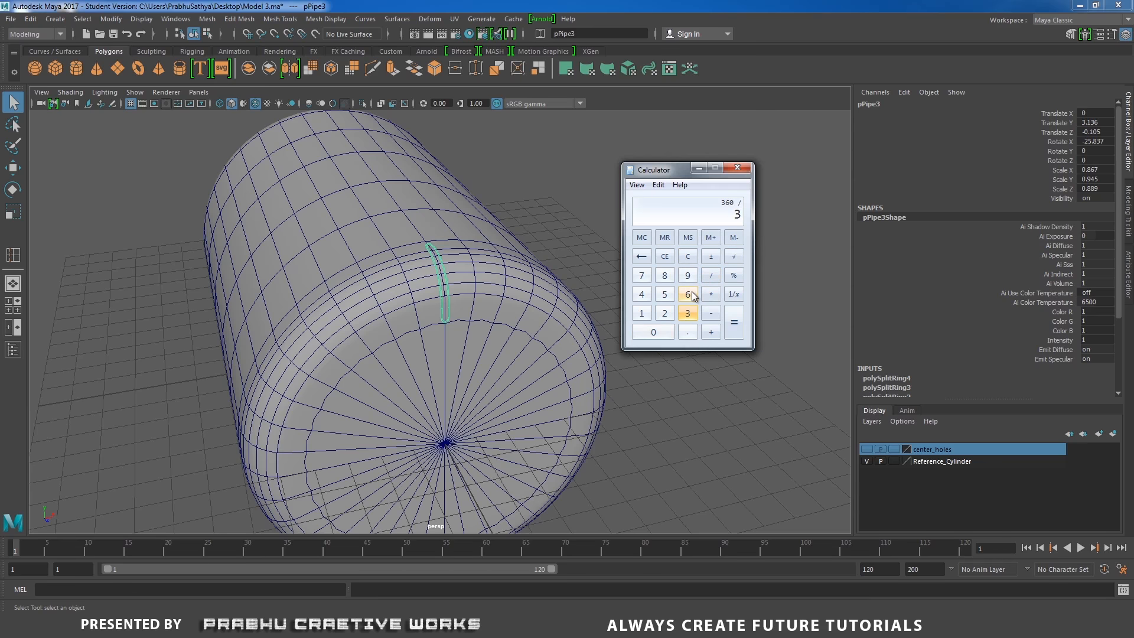
left_click(687, 294)
left_click(733, 323)
left_click(738, 167)
In the front view, snap the slot's pivot to the centre of the cylinder body
left_click_drag(717, 203, 488, 294, "alt")
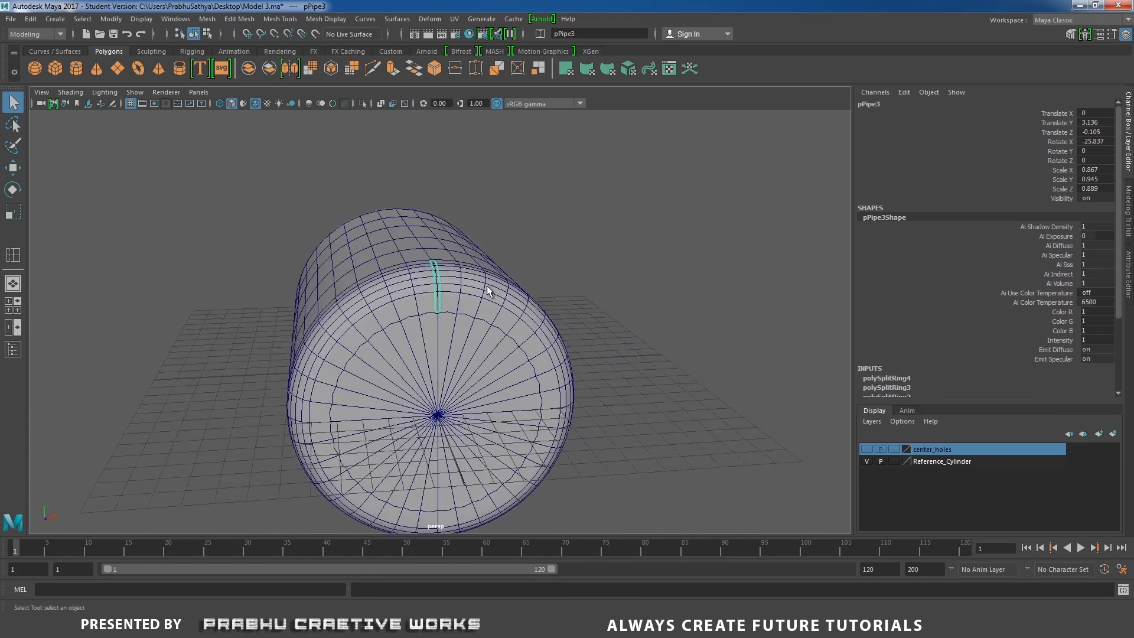
key("space")
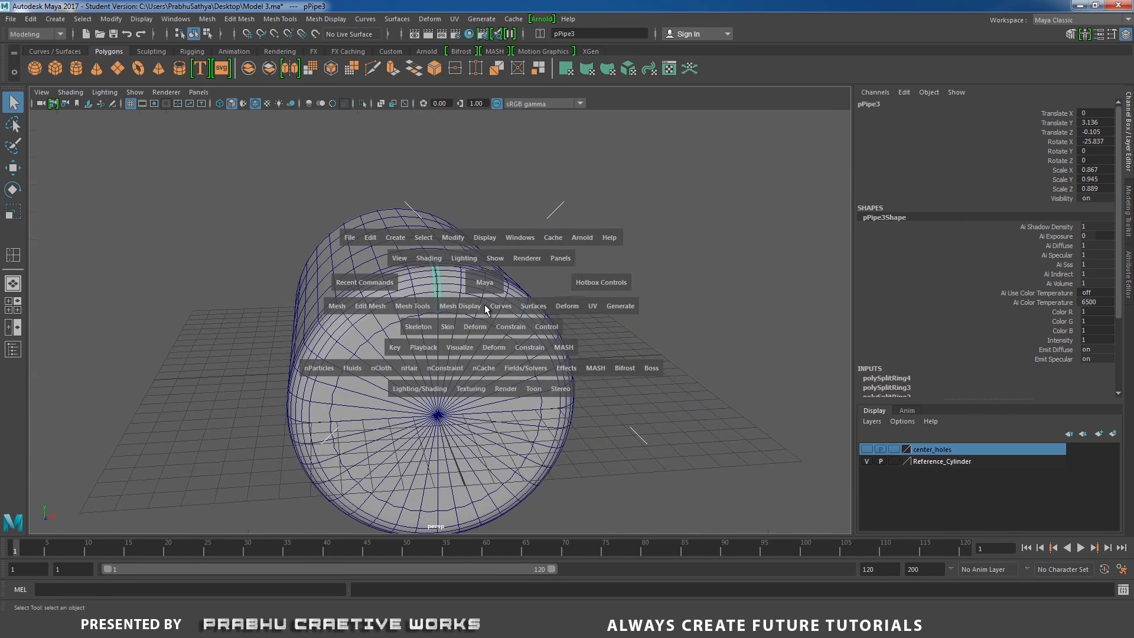
left_click_drag(484, 304, 565, 311)
key("w")
middle_click_drag(549, 270, 557, 273, "alt")
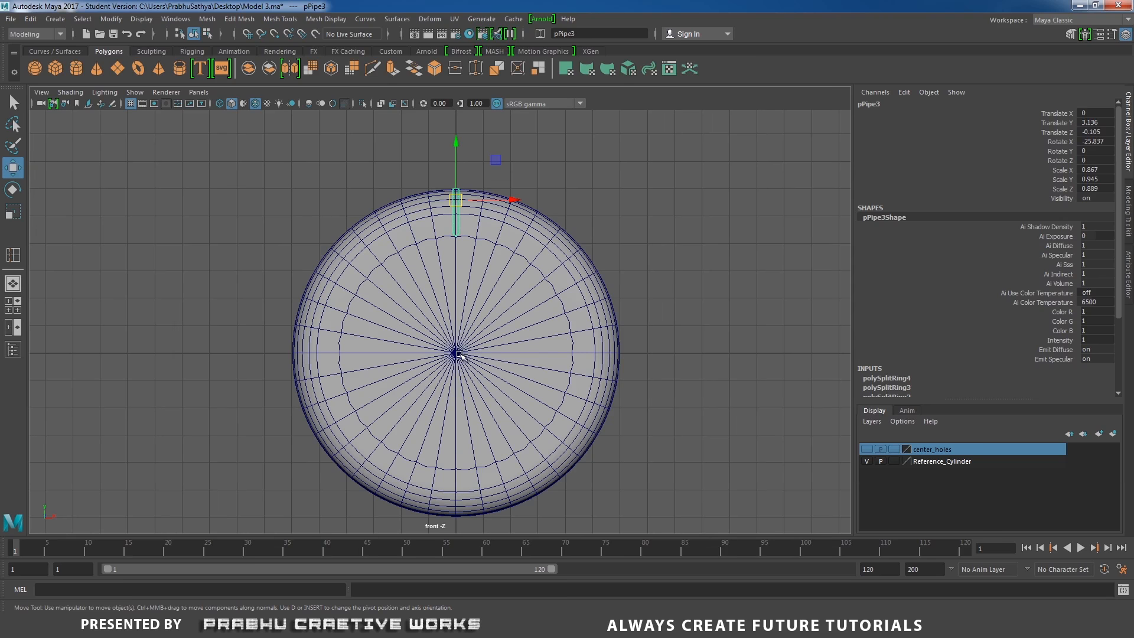
scroll(476, 355, "up", 2)
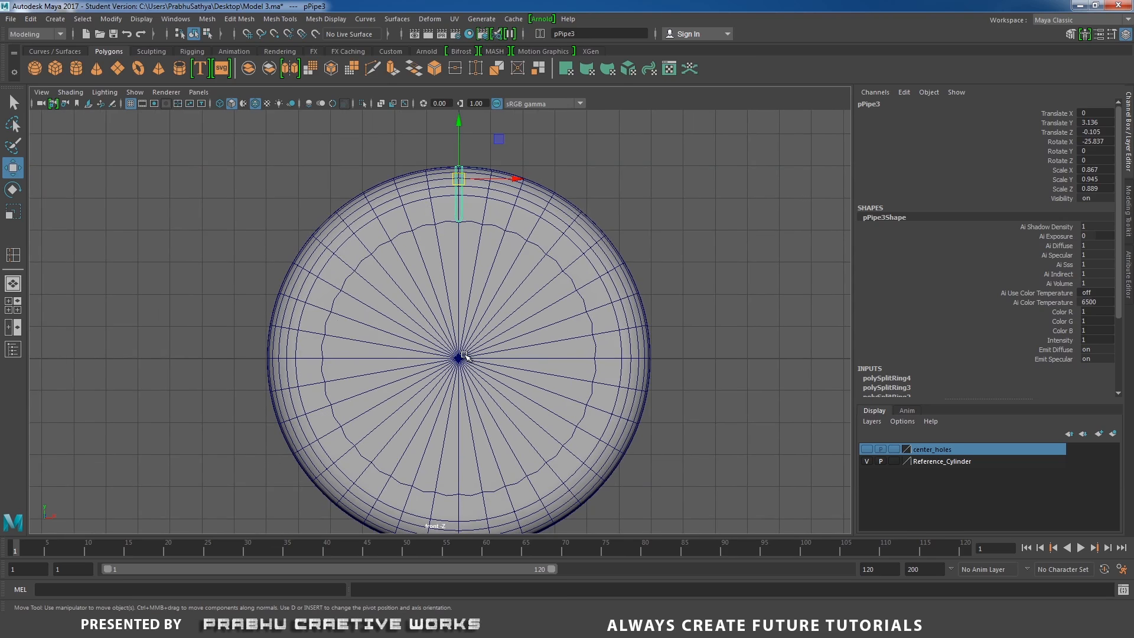
key("d")
key("v")
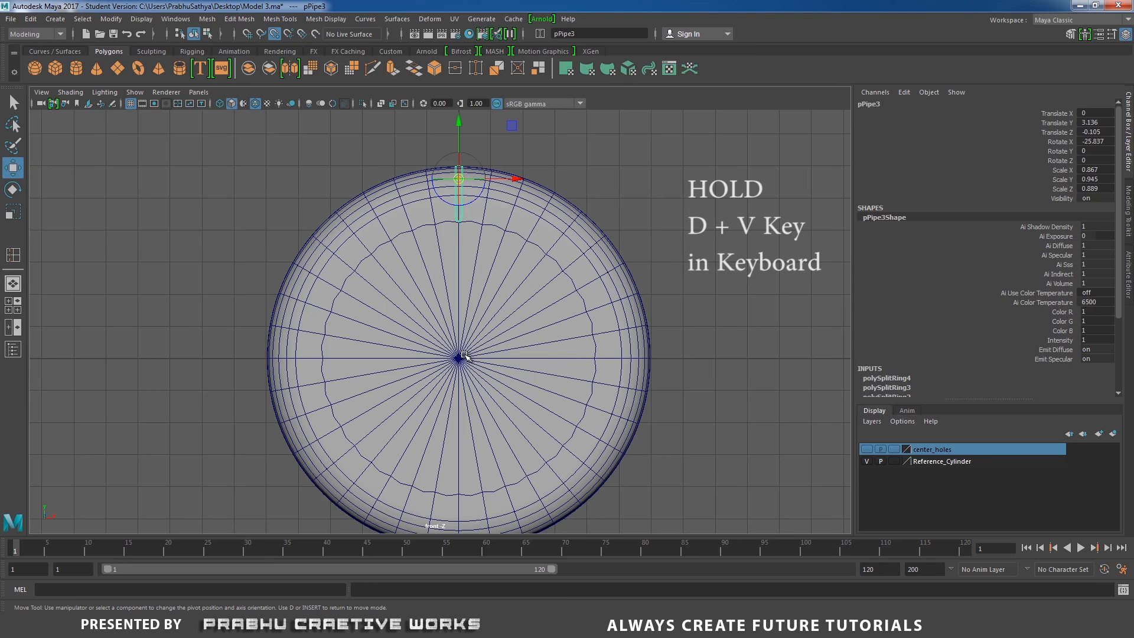
left_click(458, 178)
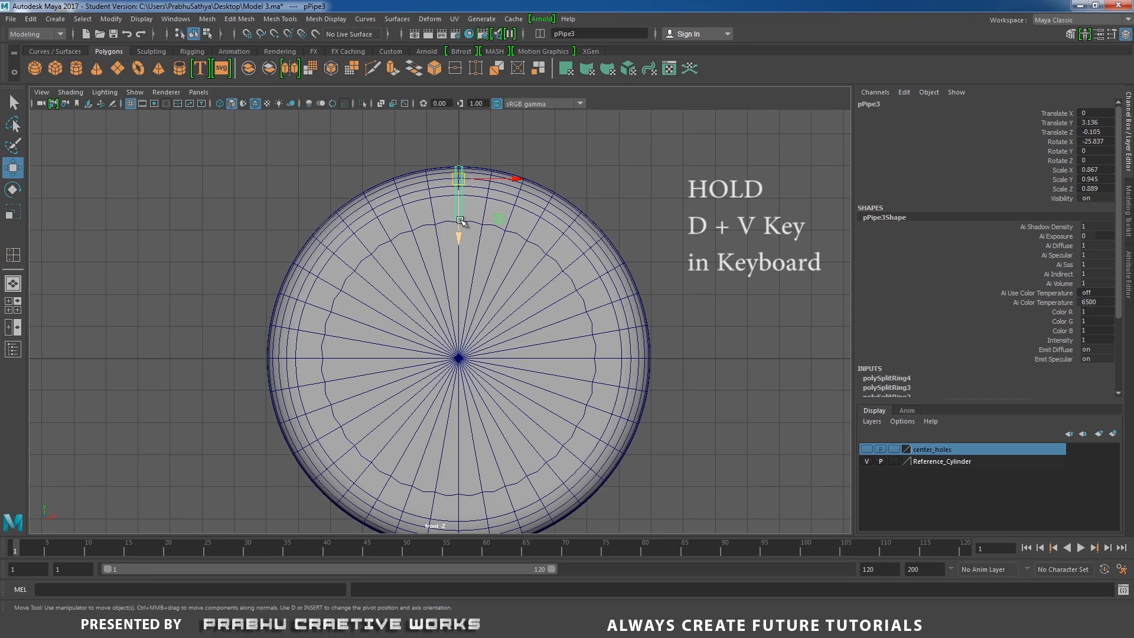
key("ctrl+z")
key("d")
key("v")
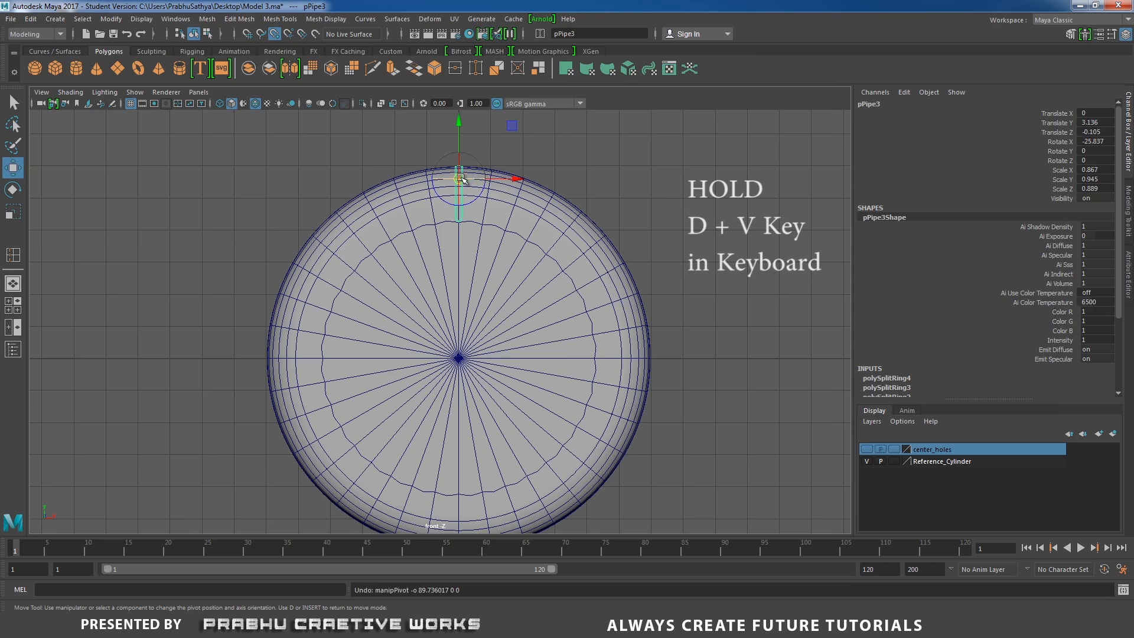
left_click_drag(458, 178, 460, 357)
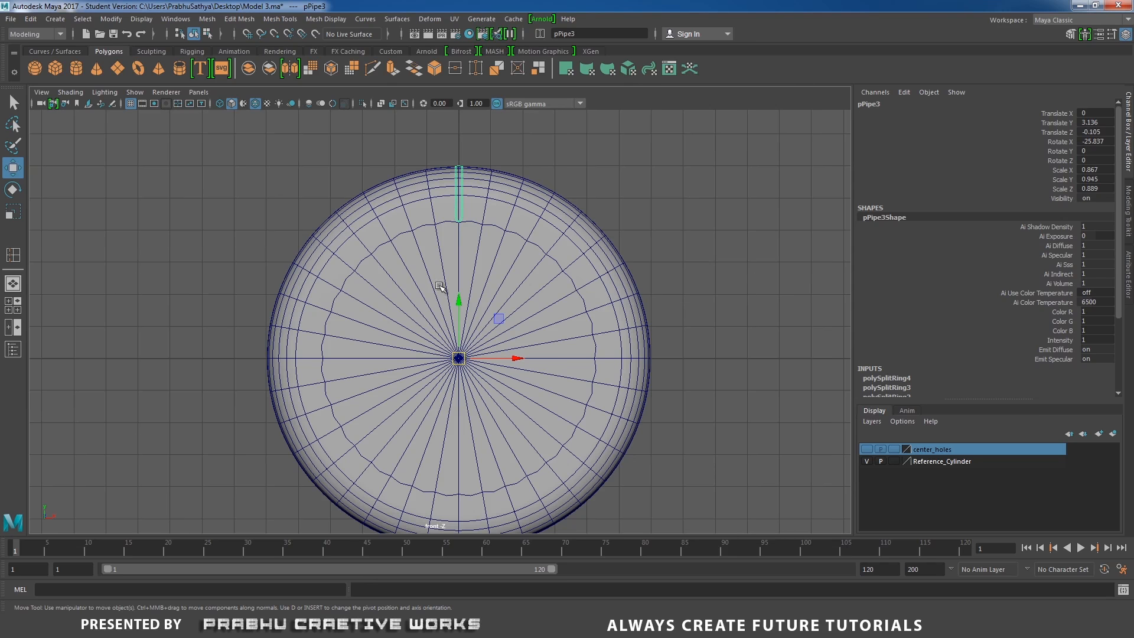
Freeze the slot's transformations, then duplicate it and set the copy's Rotate Z to 10
left_click(111, 19)
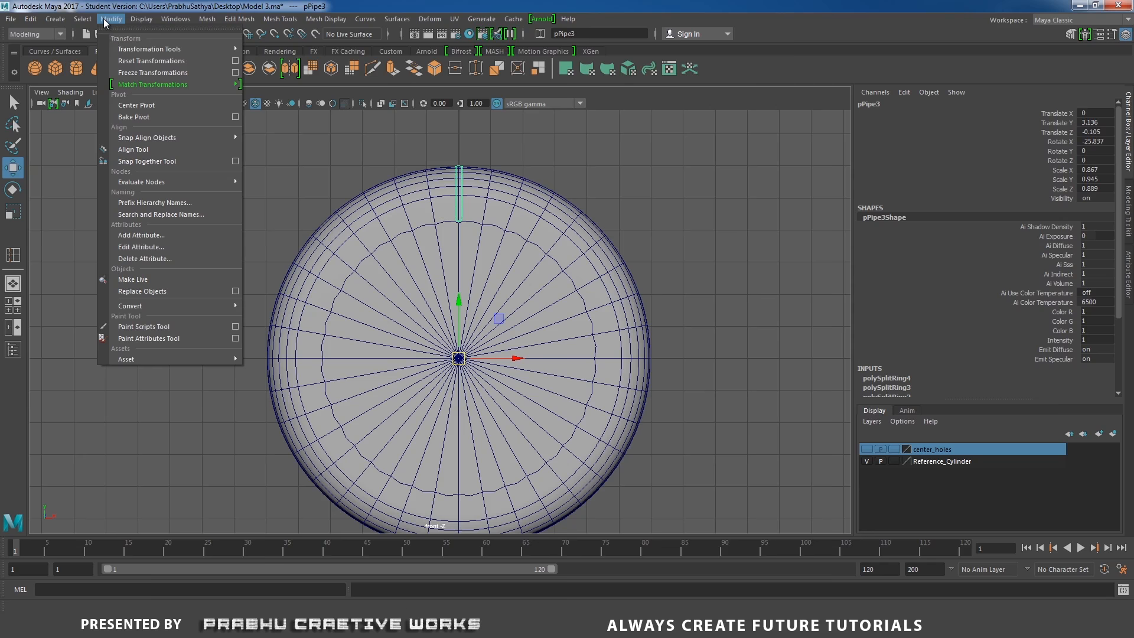
left_click(151, 69)
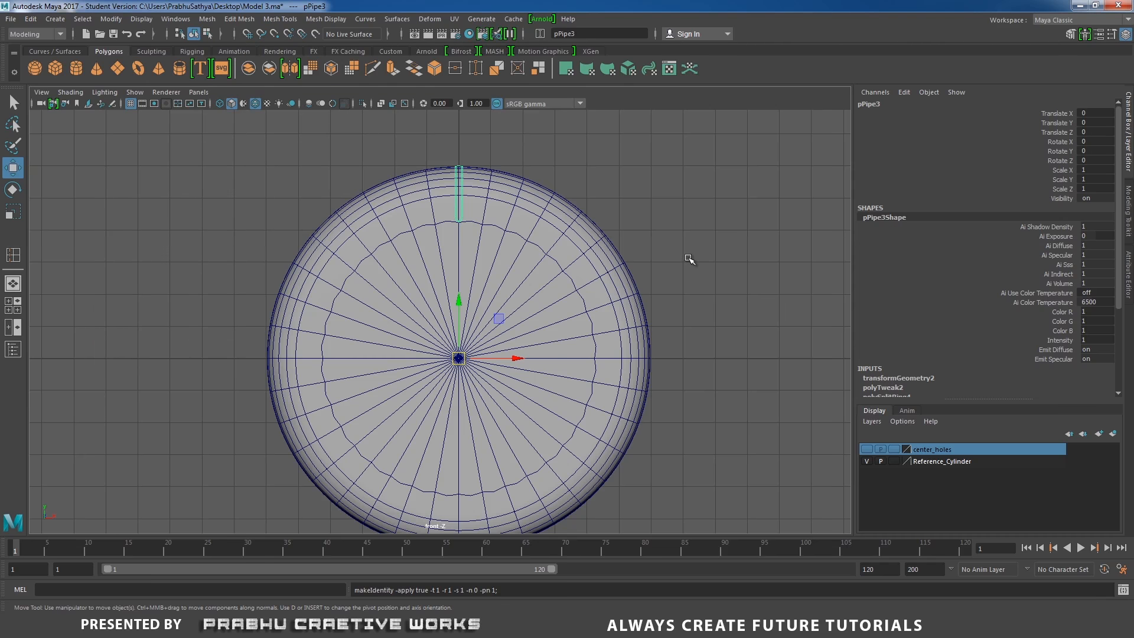
key("ctrl+d")
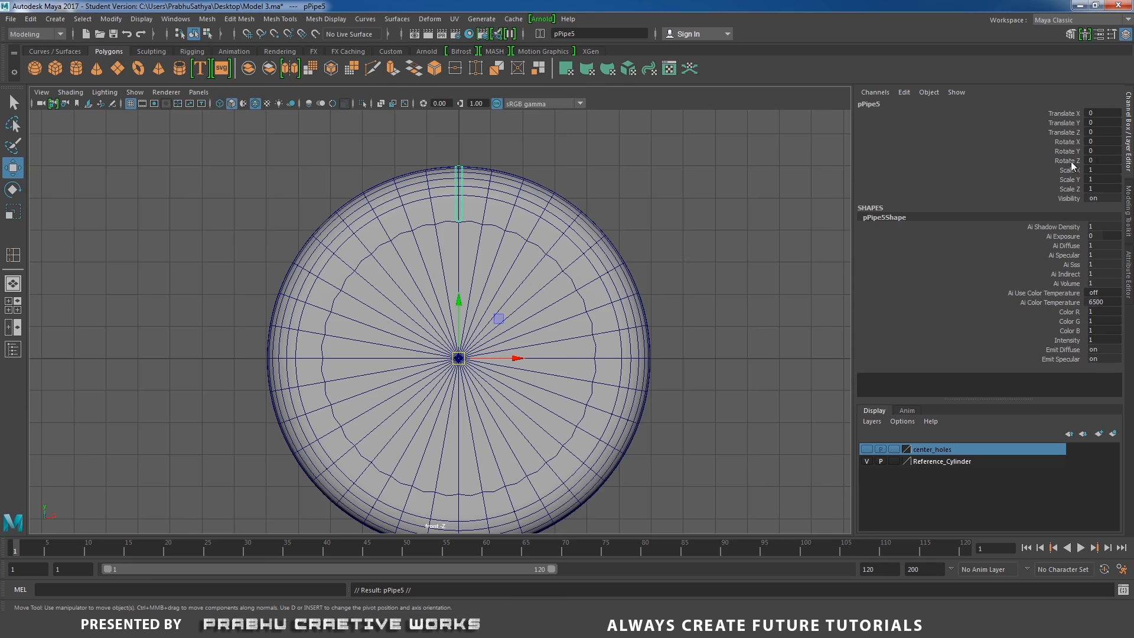
double_click(1097, 160)
type("10")
key("Return")
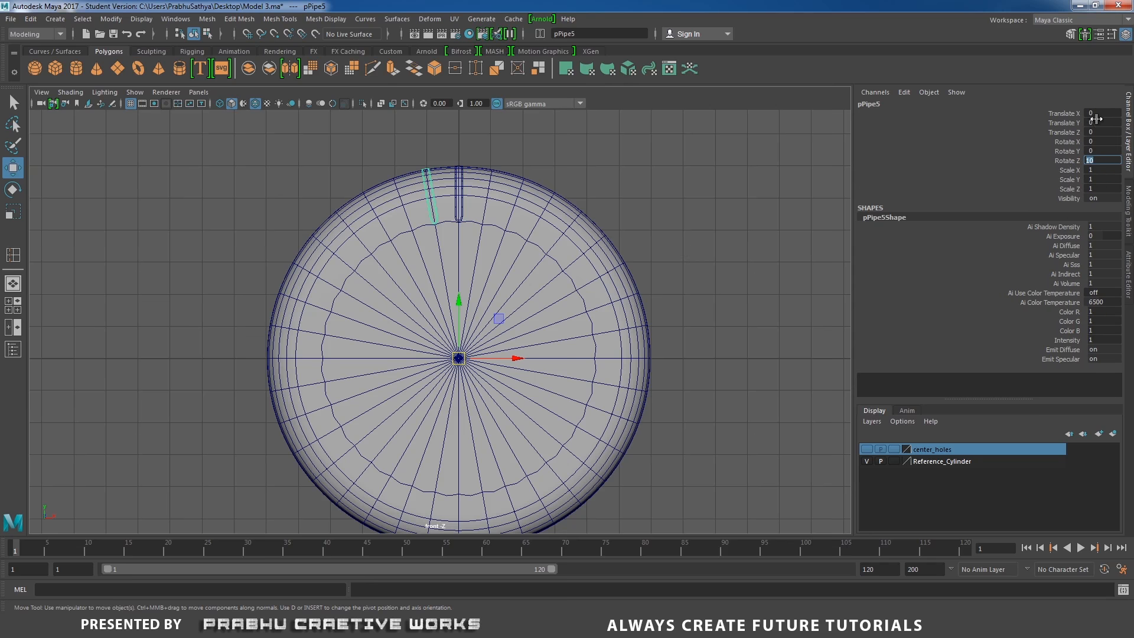
Repeat the transformed duplicate to array rotated slot copies around to 90 degrees
left_click(1071, 162)
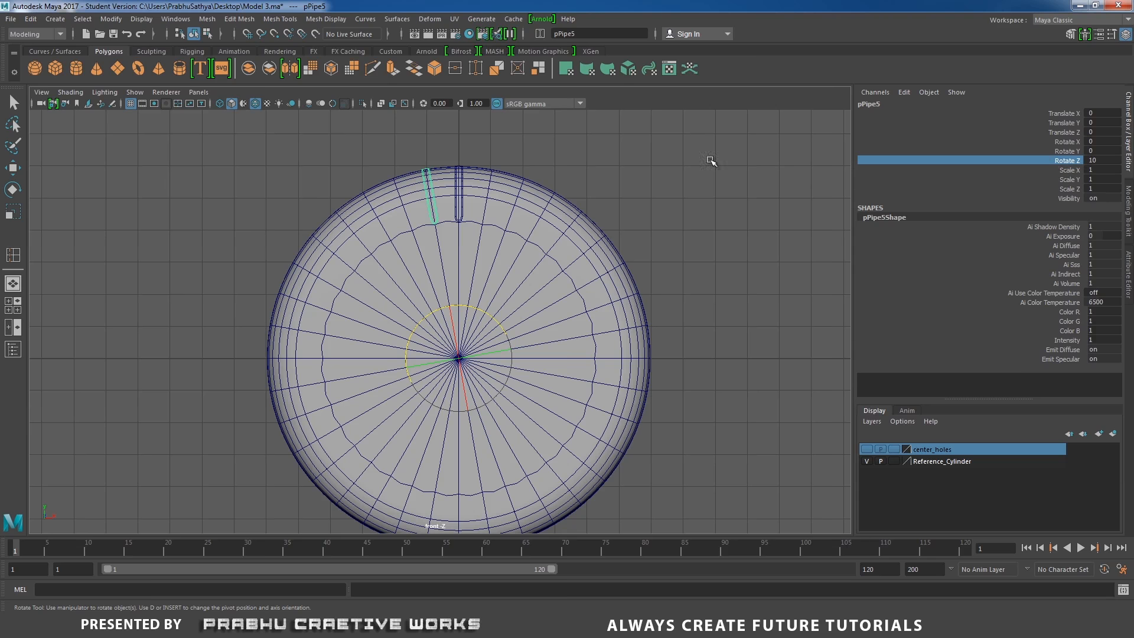
key("shift+d")
key("shift+d")
key("shift+d")
key("shift+d")
key("shift+d")
key("shift+d")
key("shift+d")
key("shift+d")
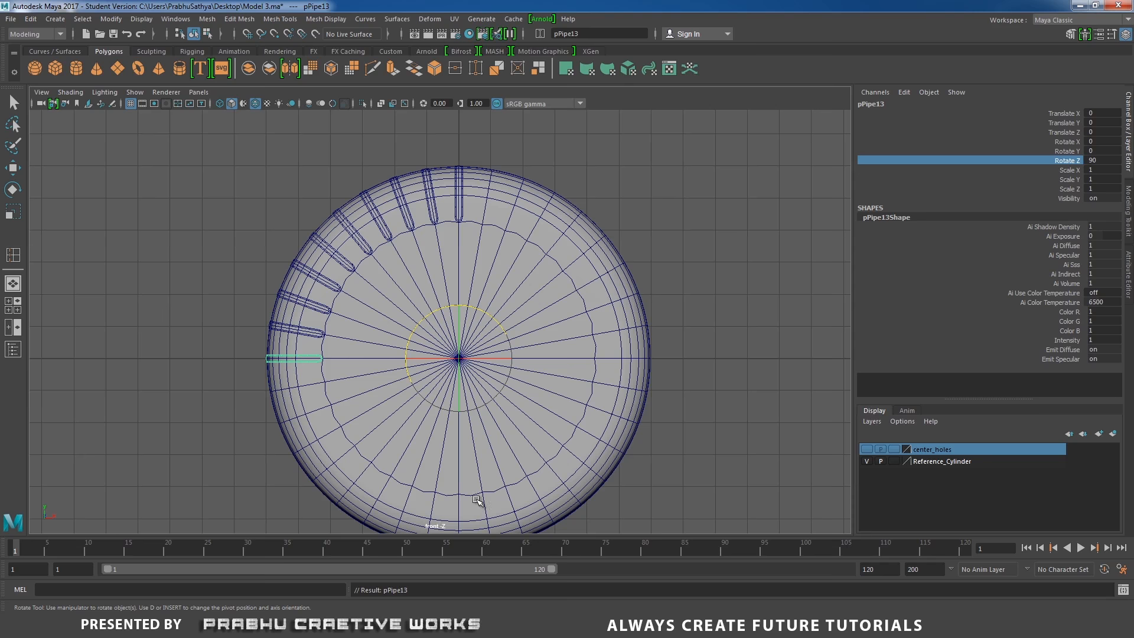
Hide the Reference_Cylinder layer to view the slot copies on their own
key("space")
mouse_move(578, 289)
left_mouse_down()
mouse_move(582, 255)
mouse_move(574, 282)
left_mouse_up()
middle_click_drag(574, 282, 601, 219, "alt")
right_click_drag(601, 219, 665, 309, "alt")
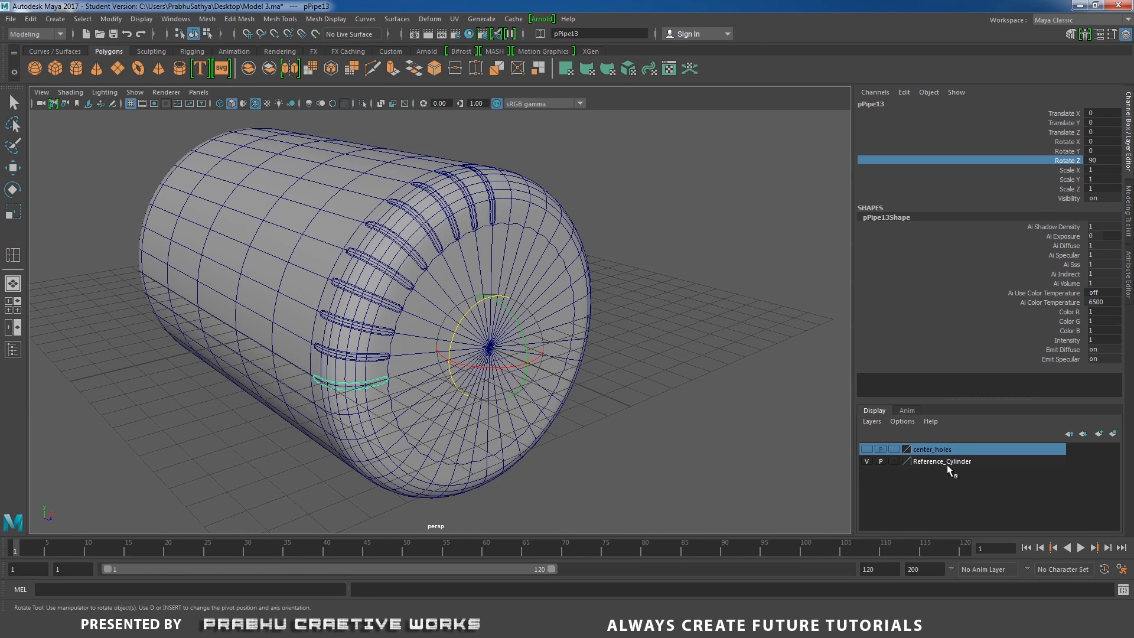
left_click(867, 462)
left_click(704, 357)
key("w")
left_click_drag(703, 357, 631, 357, "alt")
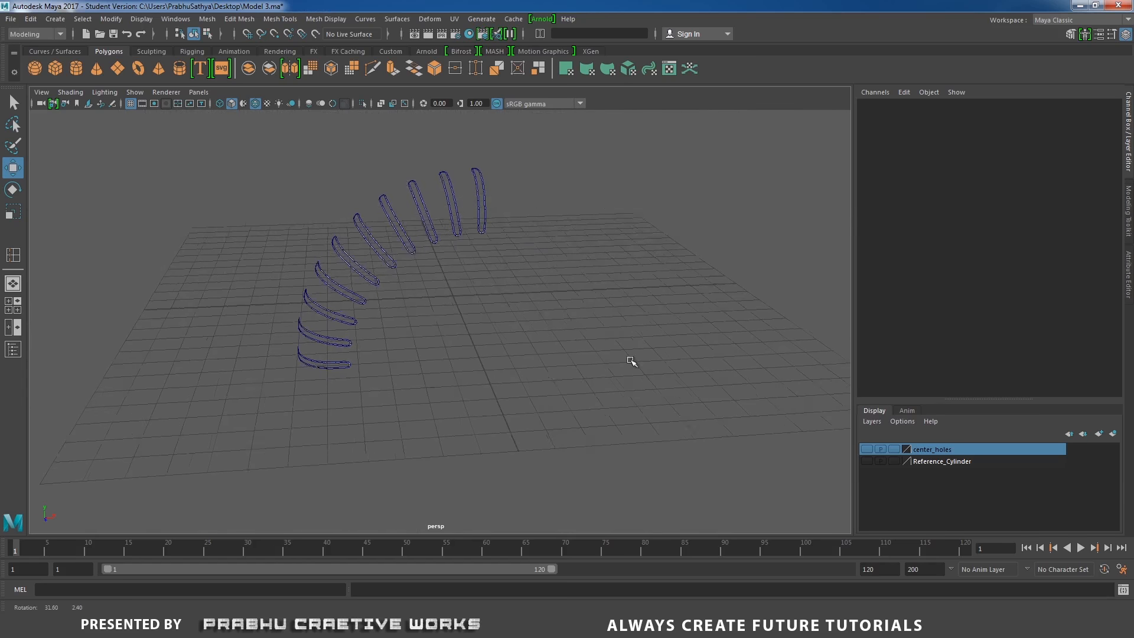
Try to separate the selected slot copies
left_click_drag(529, 183, 348, 444)
left_click_drag(368, 398, 385, 391, "alt")
right_click(432, 327, "shift")
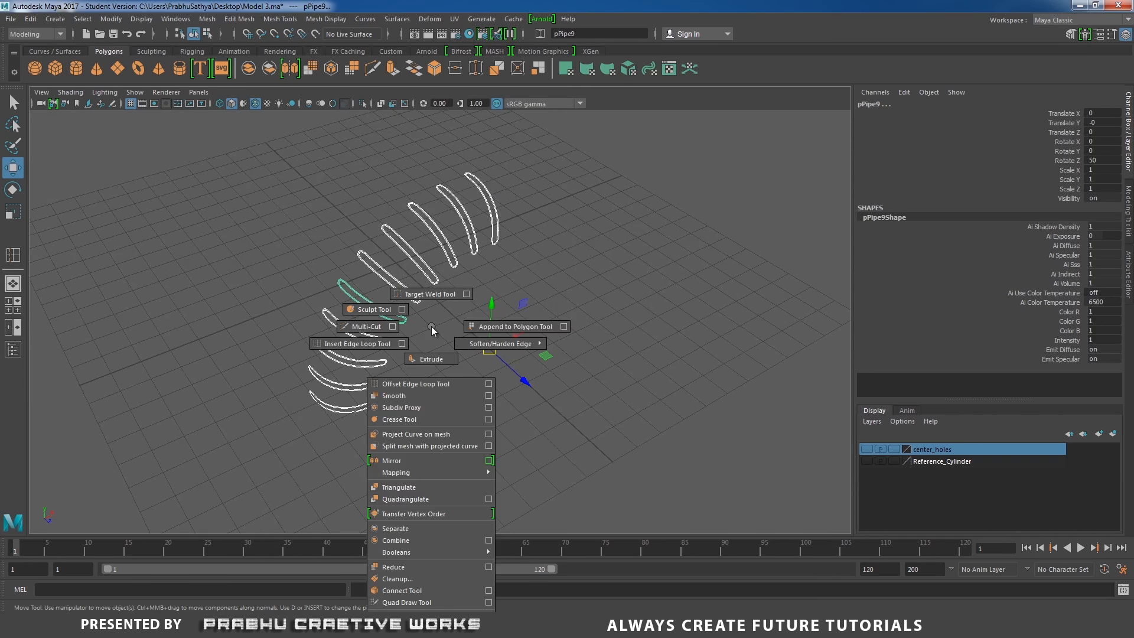
left_click(412, 530)
left_click(482, 316)
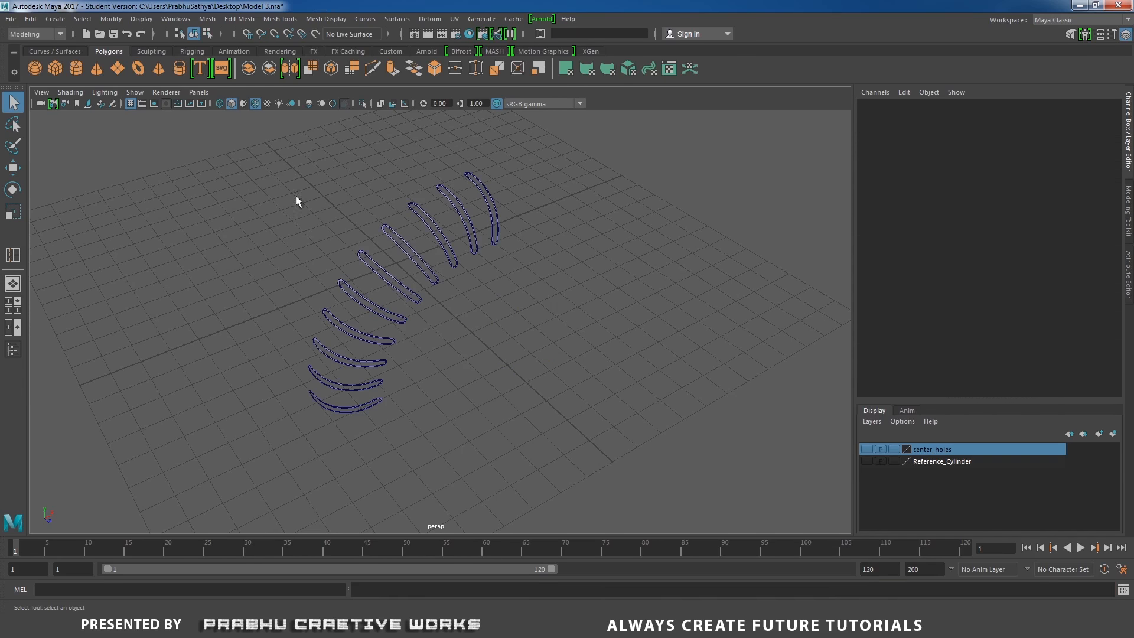
Combine all the slot copies into a single mesh
left_click_drag(286, 168, 560, 416)
right_click(511, 335, "shift")
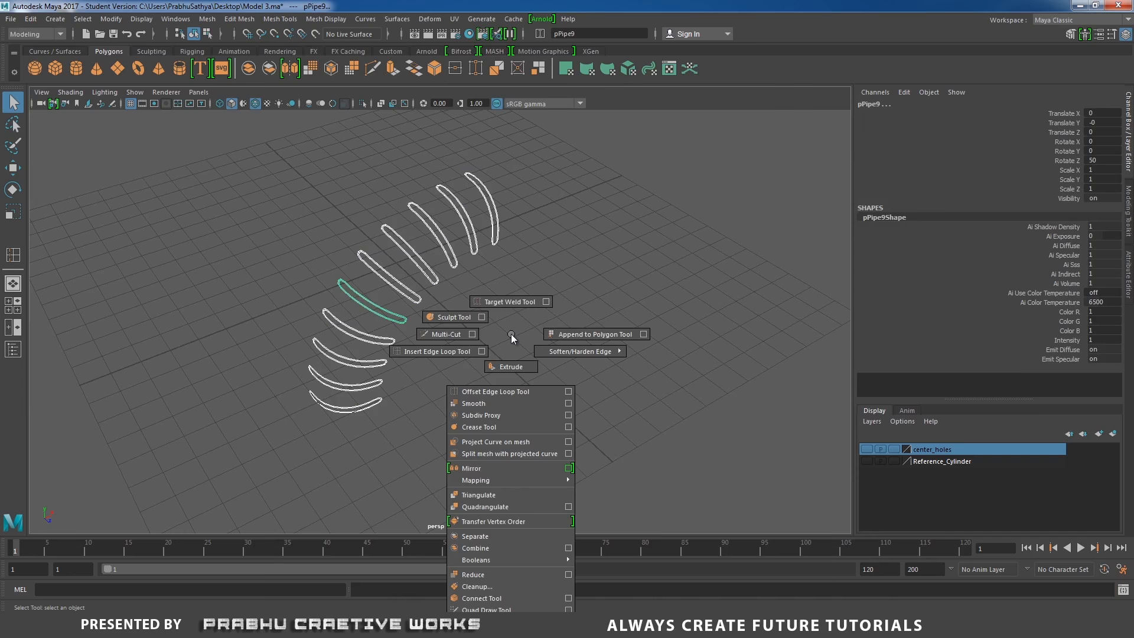
left_click(501, 549)
key("w")
left_click_drag(494, 380, 548, 332, "alt")
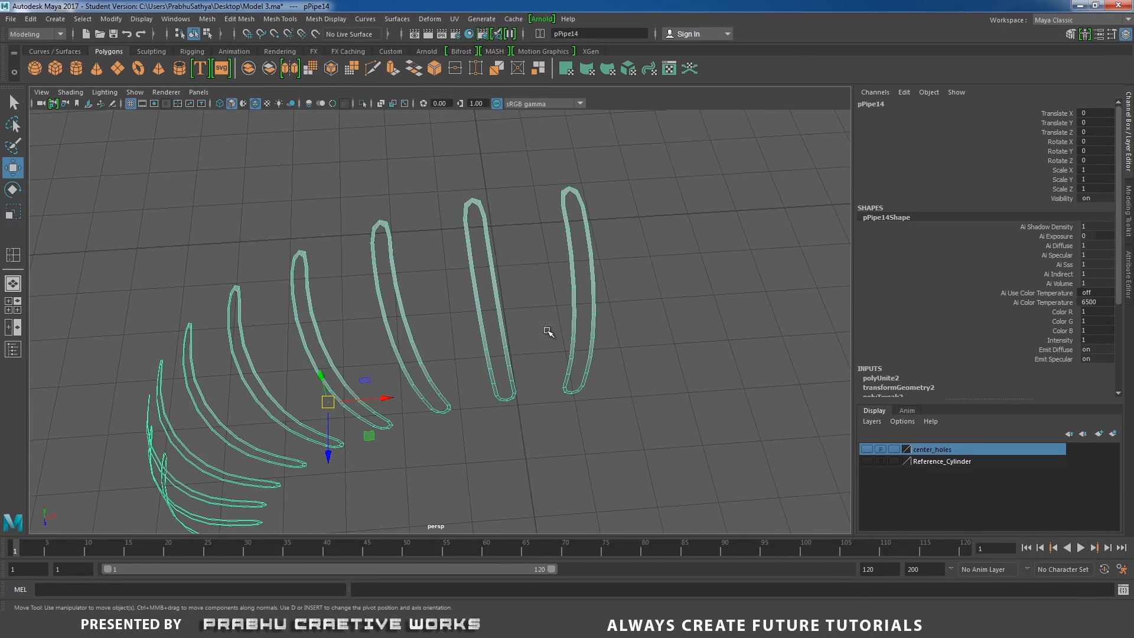
Select the facing border edge loops of the two outermost slot copies and bridge them with a linear path, 1 division
left_click(512, 263)
left_click(493, 252)
right_click_drag(492, 249, 490, 223)
right_click_drag(522, 263, 552, 246, "alt")
middle_click_drag(552, 245, 534, 251, "alt")
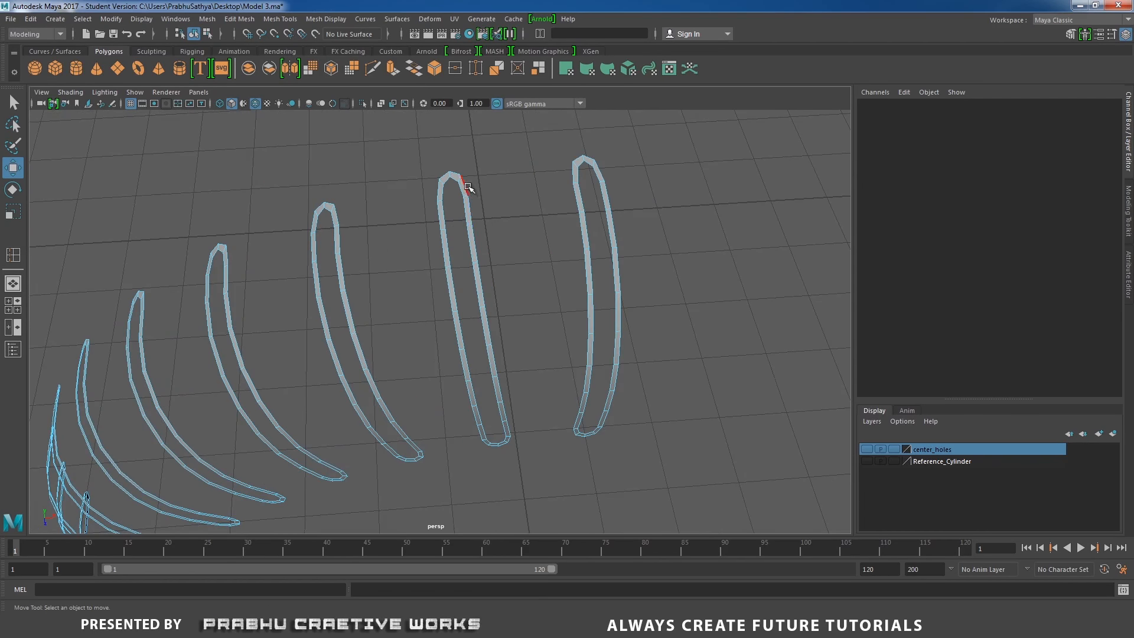
left_click(467, 186)
double_click(511, 426, "shift")
left_click_drag(513, 388, 516, 363, "alt")
middle_click_drag(540, 310, 527, 367, "alt")
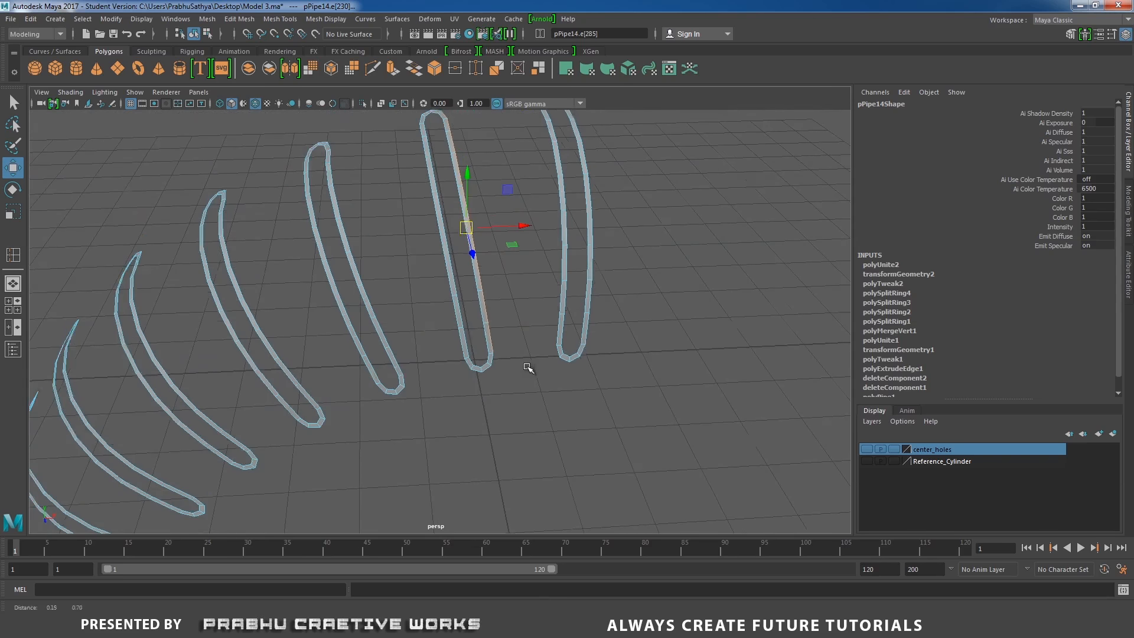
double_click(494, 358, "shift")
left_click(526, 330)
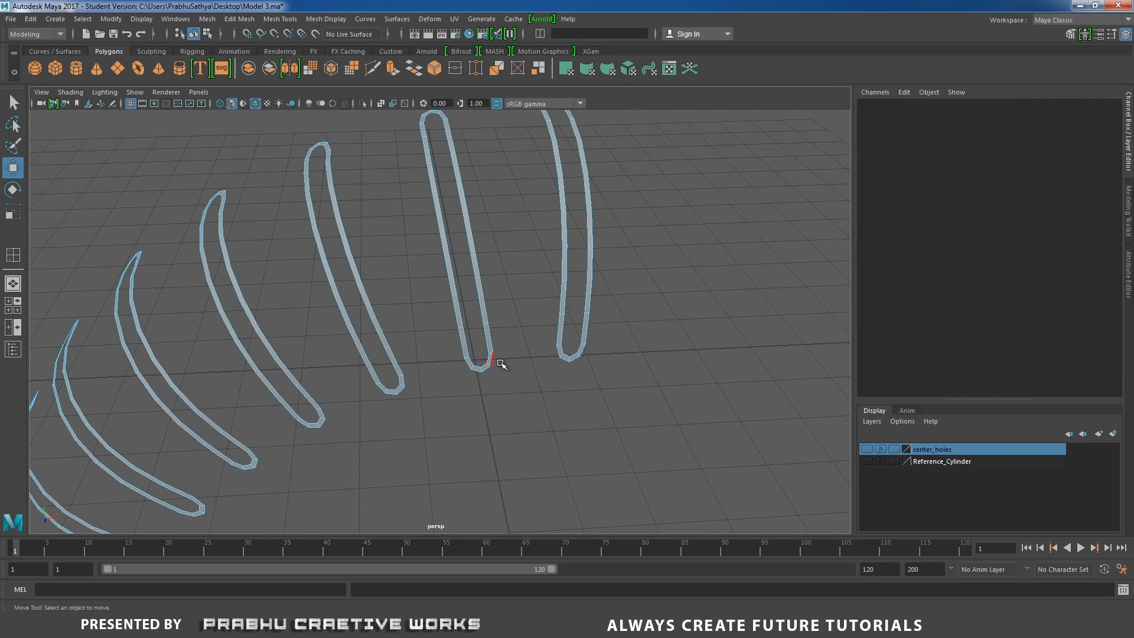
left_click(502, 364)
left_click_drag(538, 304, 477, 308, "alt")
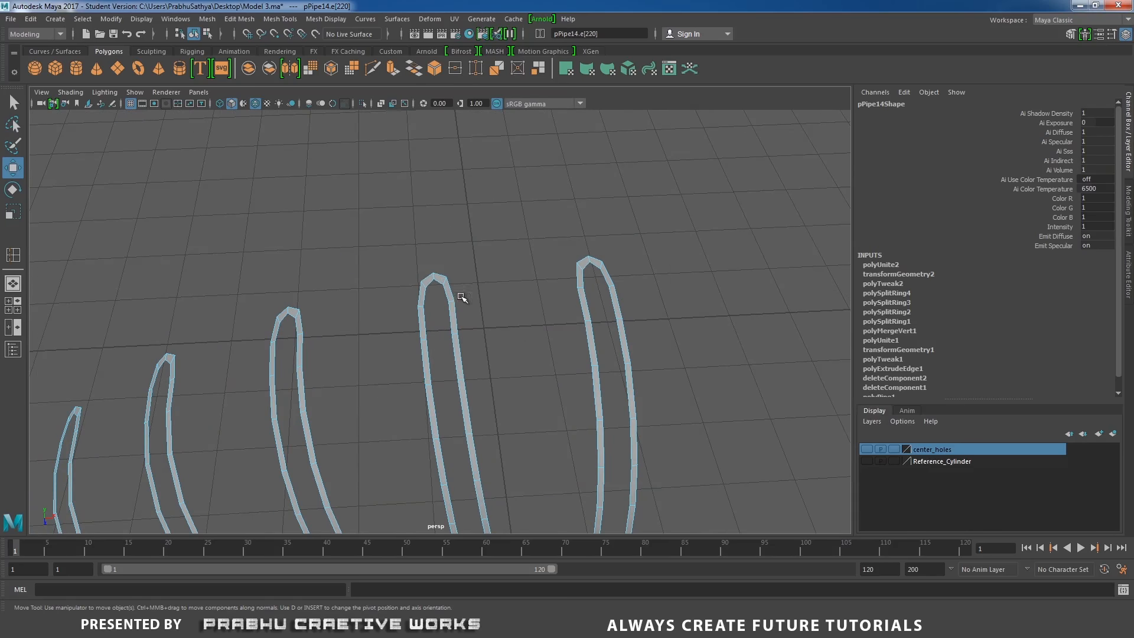
left_click(451, 286)
left_click_drag(547, 337, 518, 344, "alt")
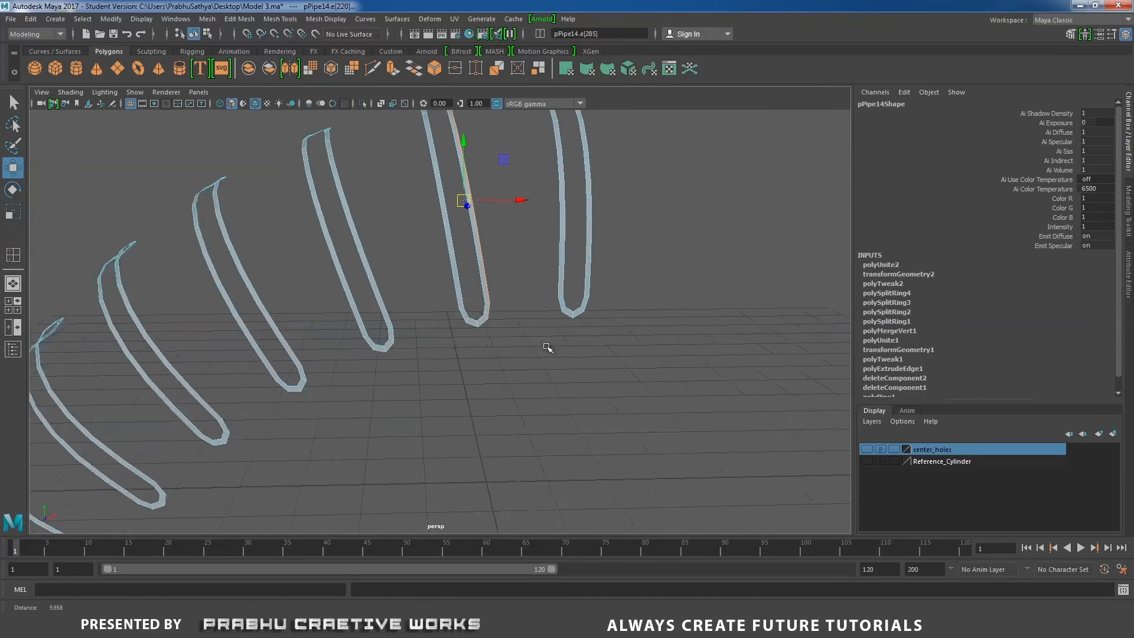
right_click_drag(518, 344, 584, 335, "alt")
left_click(599, 298, "shift")
middle_click_drag(611, 253, 598, 378, "alt")
left_click_drag(586, 279, 604, 390, "alt")
middle_click_drag(604, 390, 593, 279, "alt")
left_click(553, 322, "shift")
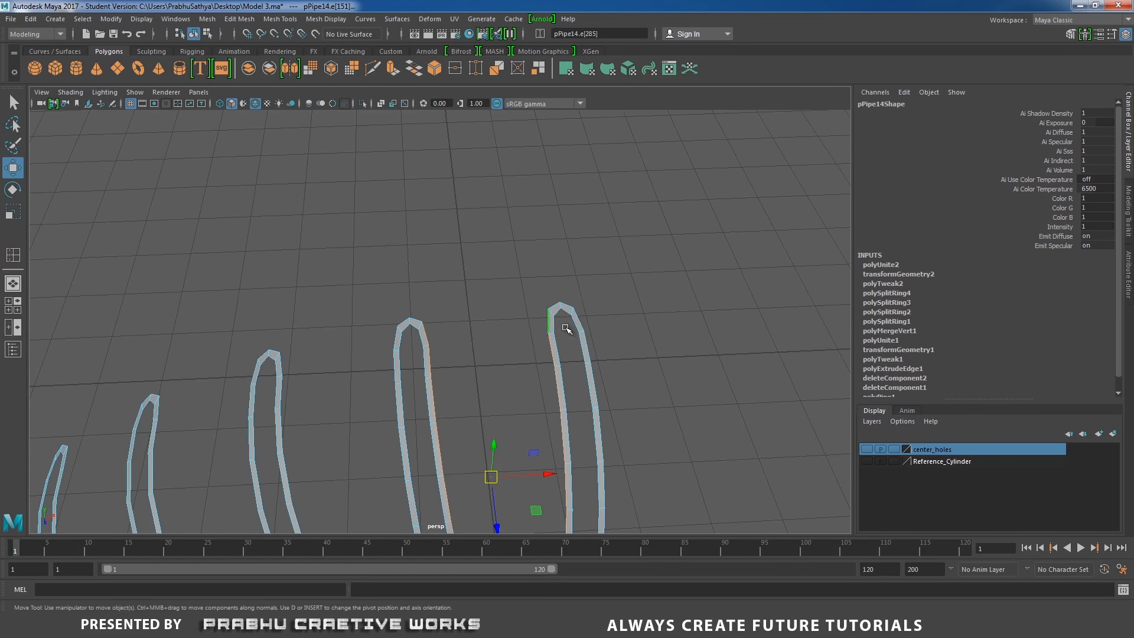
left_click_drag(566, 328, 671, 236, "alt")
right_click_drag(672, 236, 714, 368, "shift")
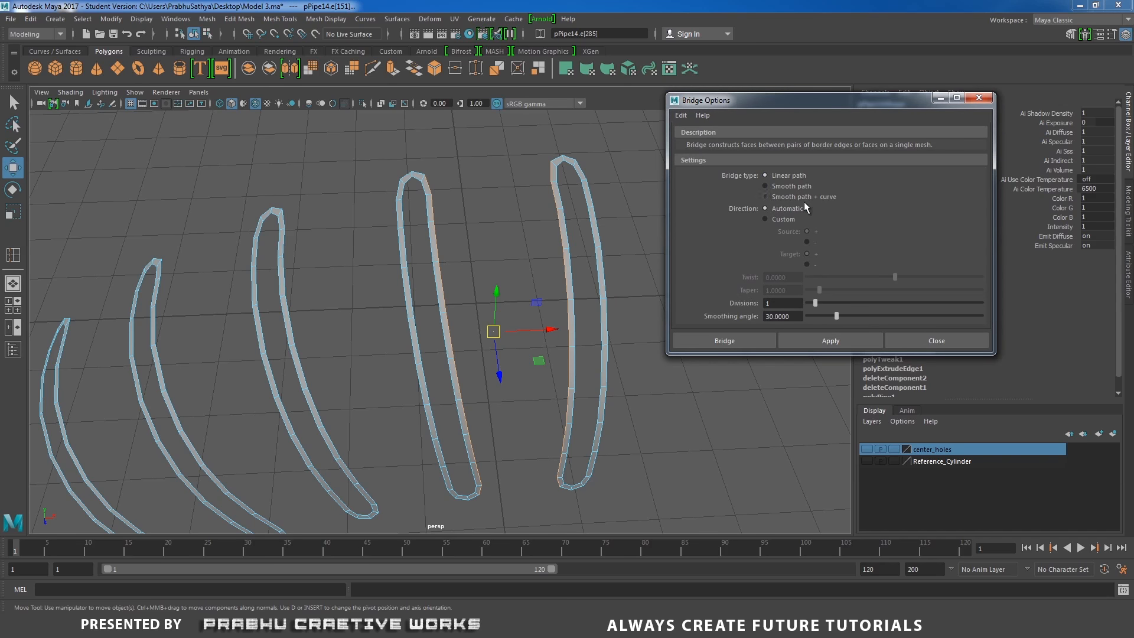
left_click(725, 341)
Bridge the border edge loops across the next three gaps between adjacent slot copies
left_click_drag(614, 330, 453, 256, "alt")
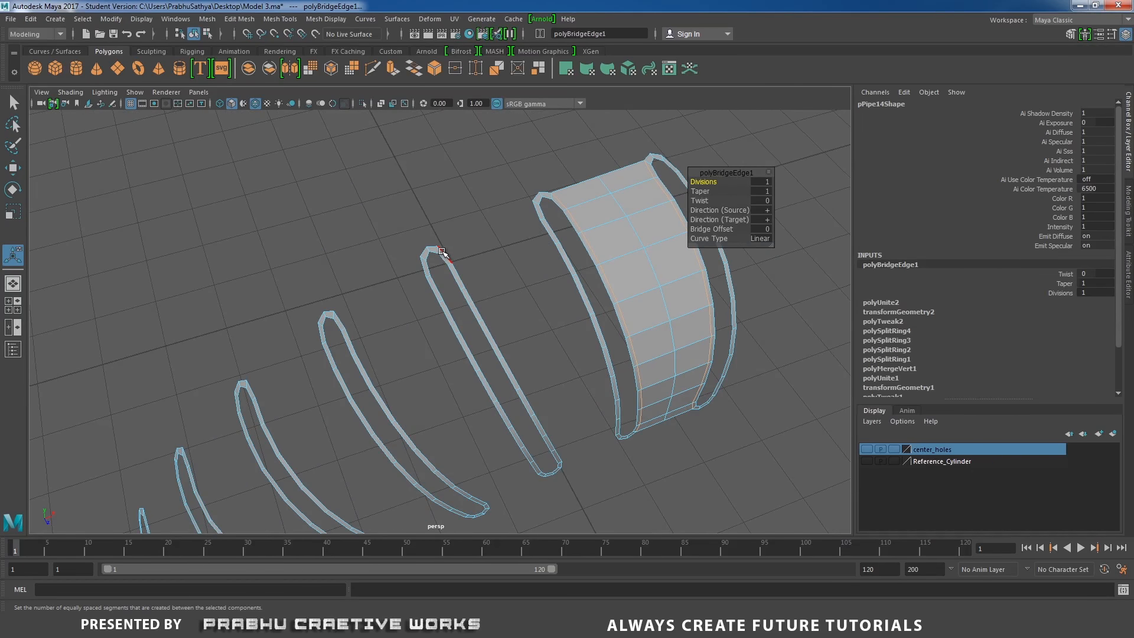
left_click(442, 252)
left_click_drag(555, 458, 562, 241, "alt")
double_click(487, 455, "shift")
double_click(559, 442, "shift")
right_click_drag(556, 269, 564, 401, "shift")
left_click_drag(598, 394, 618, 337, "alt")
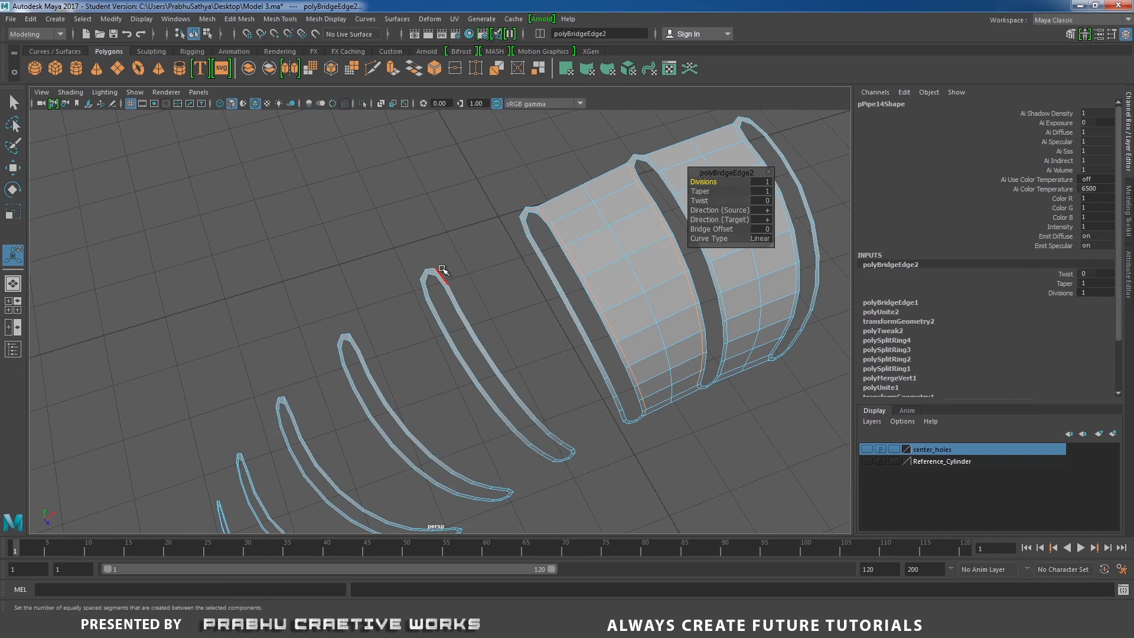
left_click(441, 271)
left_click_drag(449, 284, 460, 260, "alt")
double_click(558, 427, "shift")
left_click_drag(556, 342, 561, 366, "alt")
left_click(526, 178, "shift")
double_click(628, 407, "shift")
right_click_drag(556, 267, 557, 399, "shift")
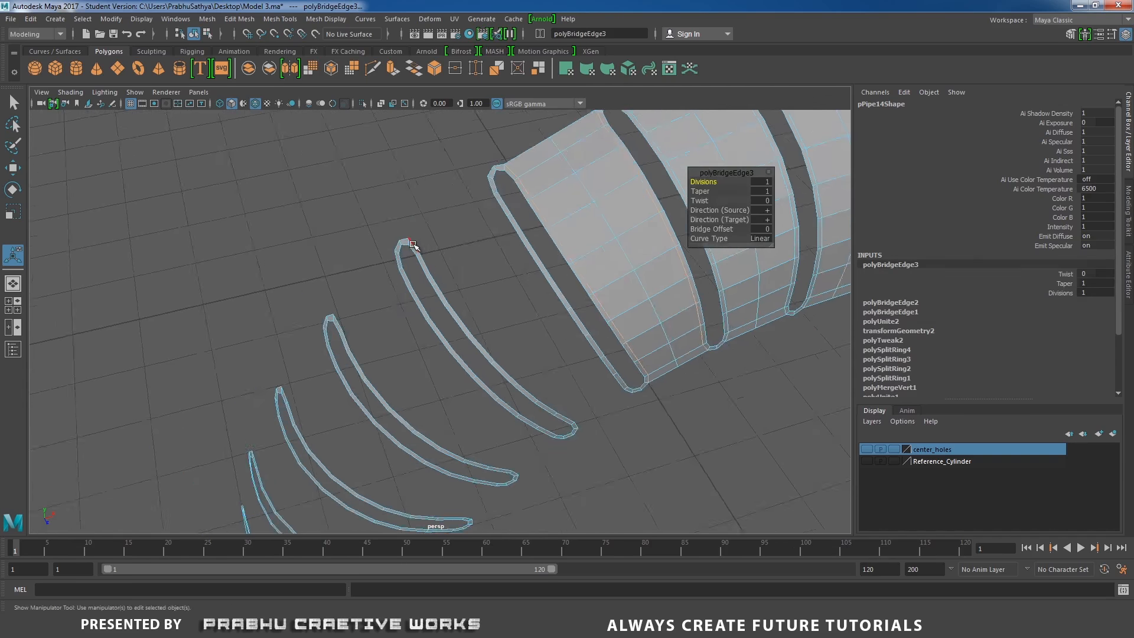
left_click_drag(559, 402, 630, 422, "alt")
right_click_drag(486, 273, 488, 403, "shift")
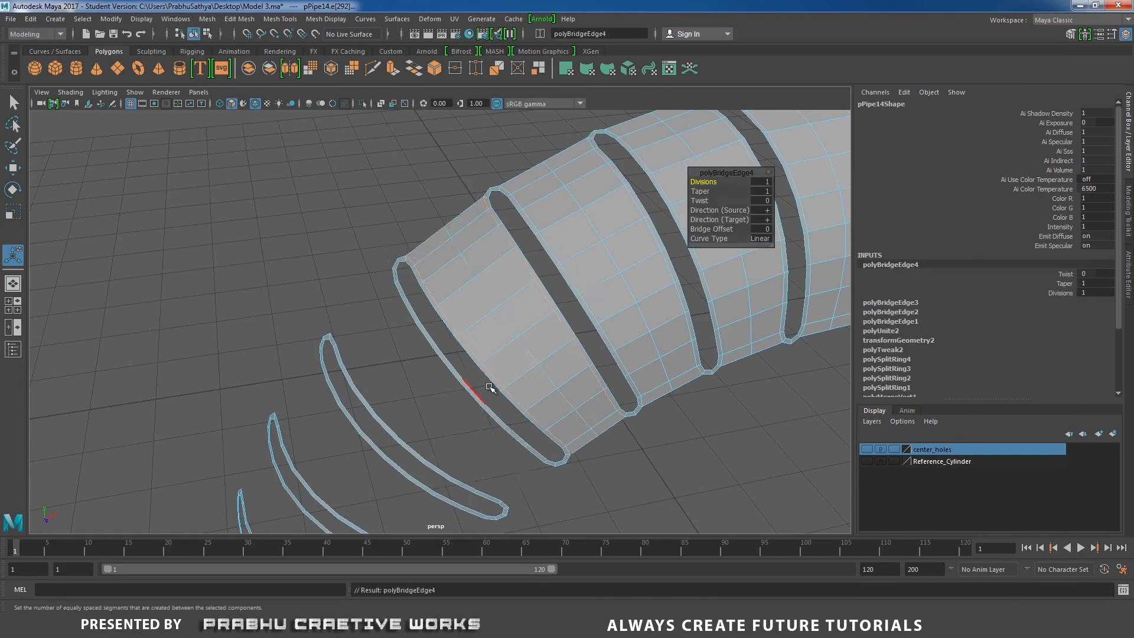
Bridge the remaining gaps between slot copies down to the lowest slot
middle_click_drag(491, 385, 565, 320, "alt")
left_click(410, 286)
double_click(580, 431, "shift")
left_click(625, 399, "shift")
double_click(471, 225, "shift")
right_click_drag(498, 294, 498, 427, "shift")
left_click_drag(503, 414, 534, 401, "alt")
left_click(633, 350)
double_click(465, 193, "shift")
left_click(419, 267, "shift")
double_click(605, 394, "shift")
right_click_drag(605, 371, 589, 502, "shift")
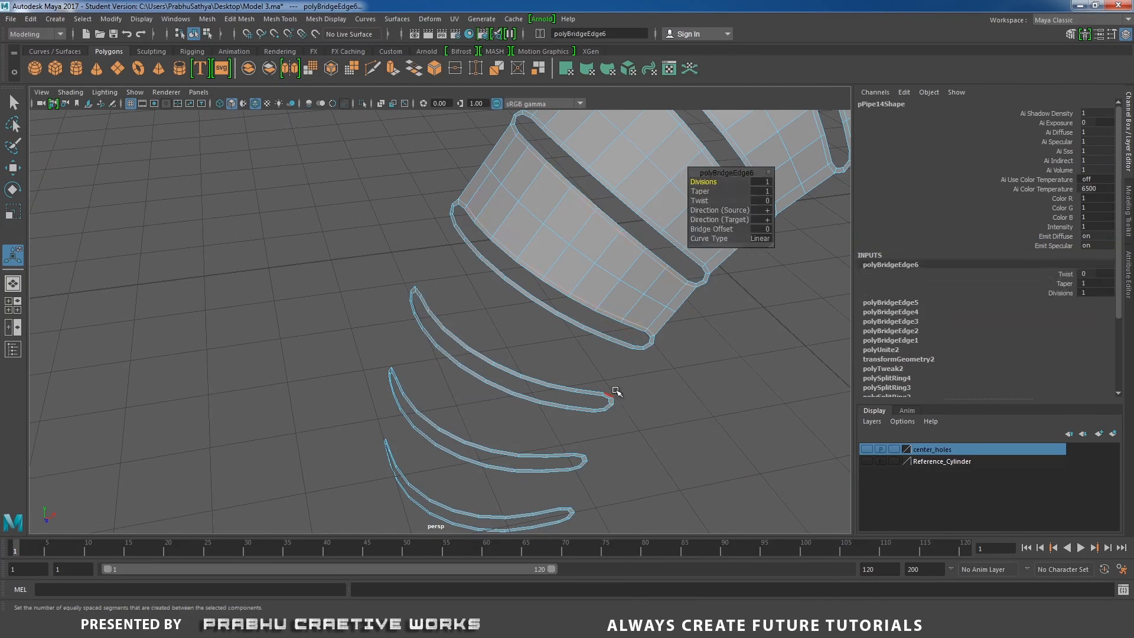
left_click_drag(607, 401, 632, 385, "alt")
double_click(633, 385, "shift")
double_click(638, 395, "shift")
right_click_drag(550, 357, 540, 488, "shift")
left_click_drag(540, 488, 540, 398, "alt")
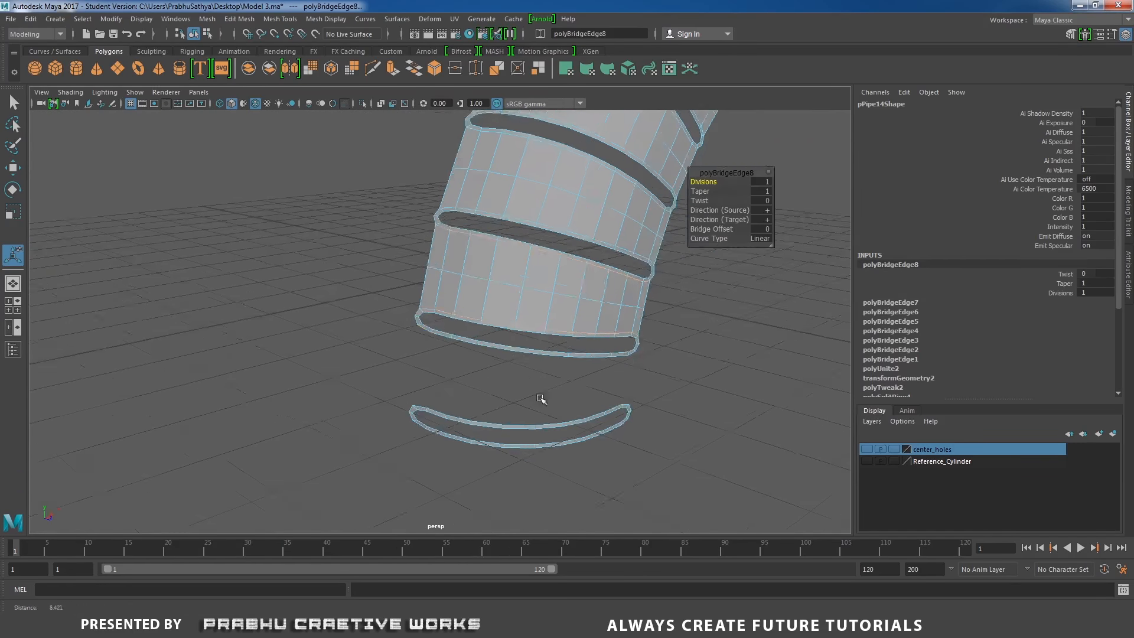
right_click_drag(486, 390, 481, 521, "shift")
left_click_drag(611, 402, 543, 360, "alt")
scroll(653, 398, "up", 8)
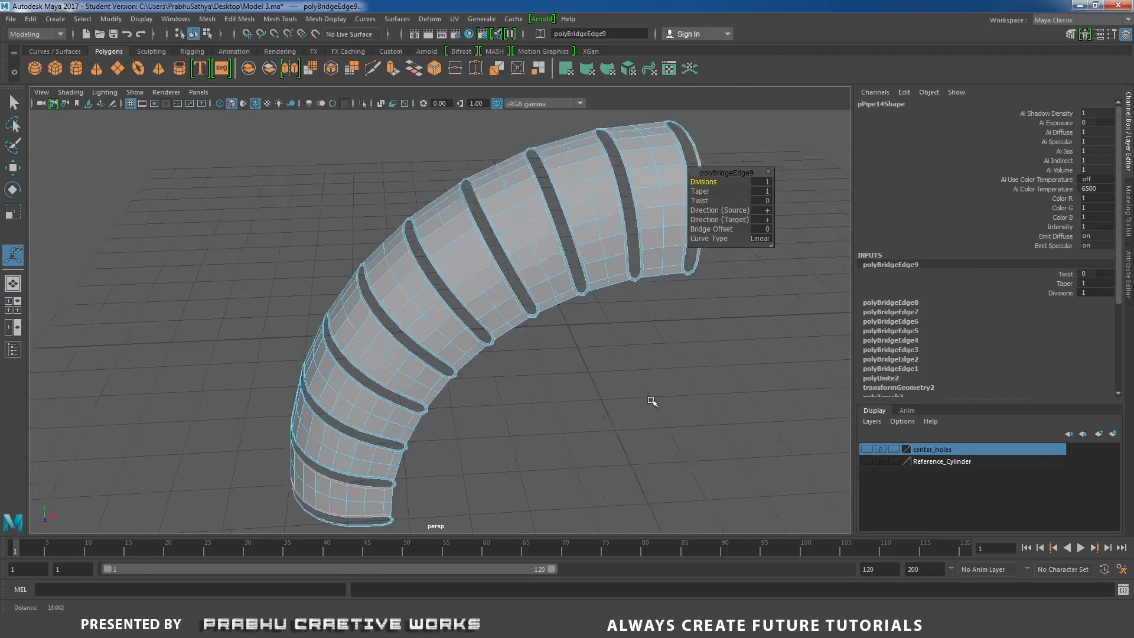
Inspect the bridged surface and slot edges up close around the lower slots
left_click_drag(512, 312, 518, 302, "alt")
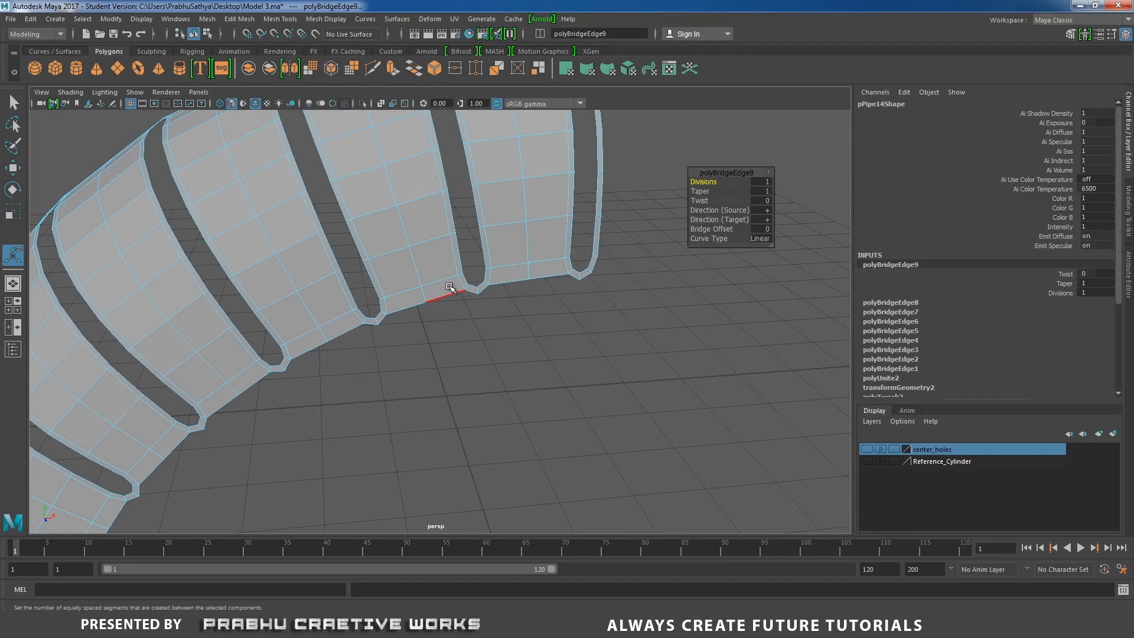
scroll(495, 332, "up", 1)
scroll(495, 332, "up", 2)
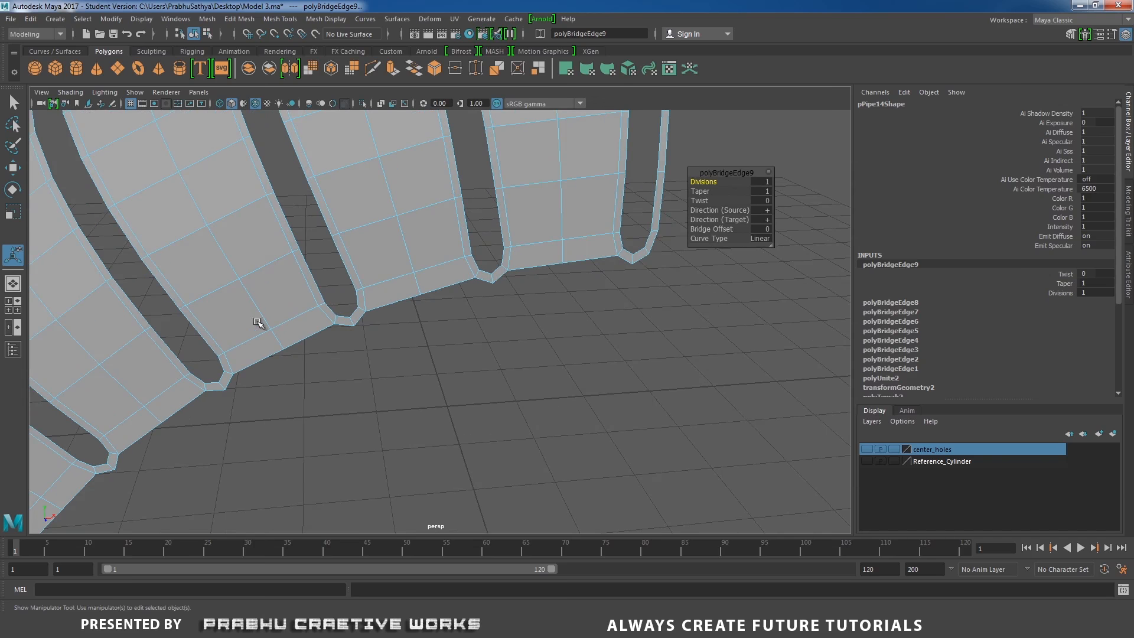
right_click_drag(324, 308, 388, 309, "alt")
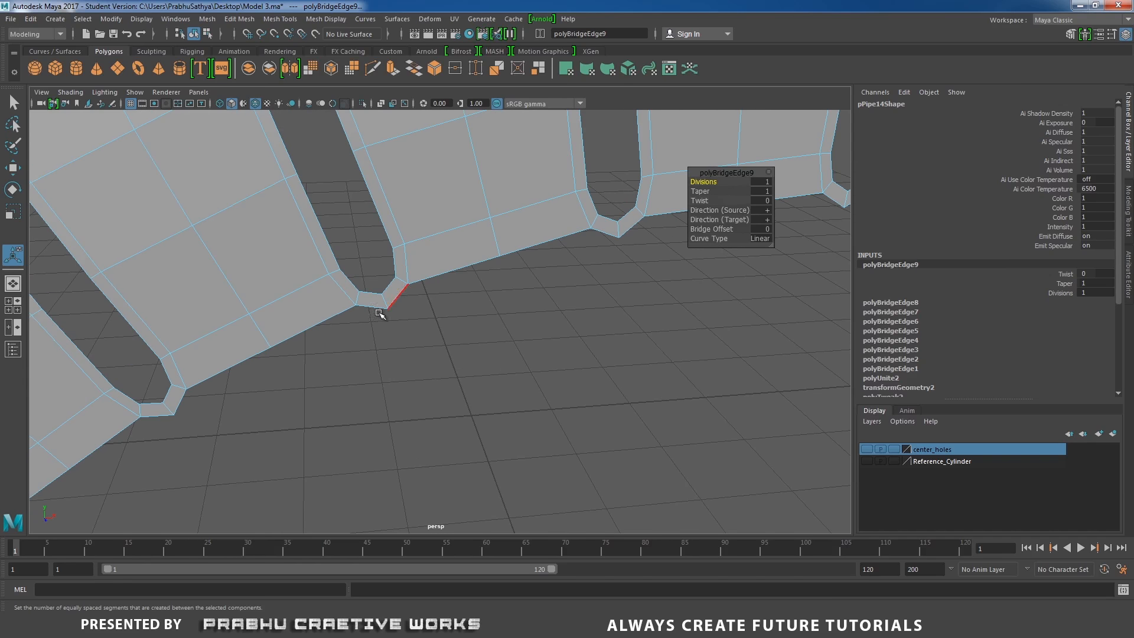
left_click(400, 297)
left_click(603, 234)
right_click_drag(664, 267, 273, 279, "alt")
left_click_drag(273, 279, 438, 323, "alt")
left_click_drag(307, 351, 418, 299, "alt")
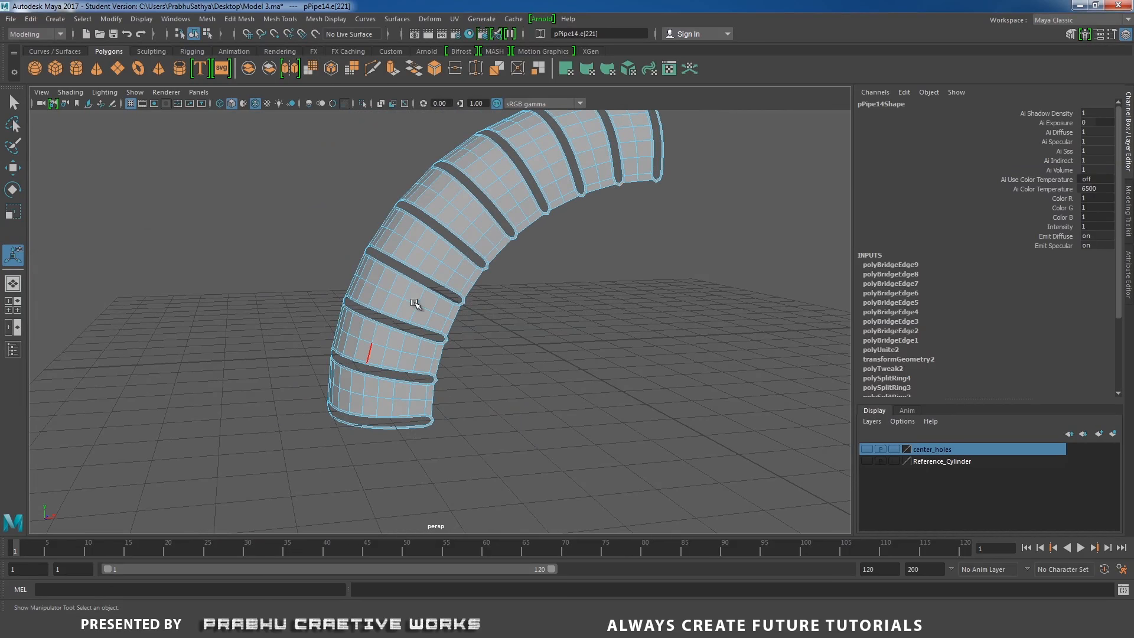
Delete the leftover half-slot faces at the upper end of the arc in the front view
right_click_drag(418, 299, 475, 269)
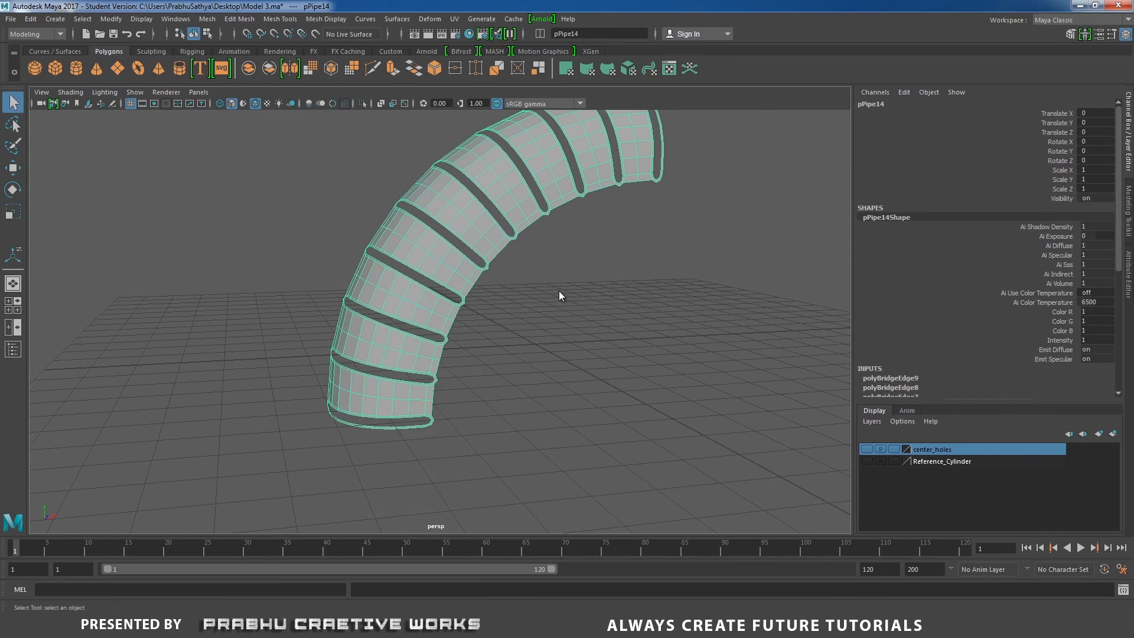
key("space")
left_click_drag(558, 296, 563, 317)
middle_click_drag(535, 294, 613, 277, "alt")
right_click_drag(613, 278, 774, 372, "alt")
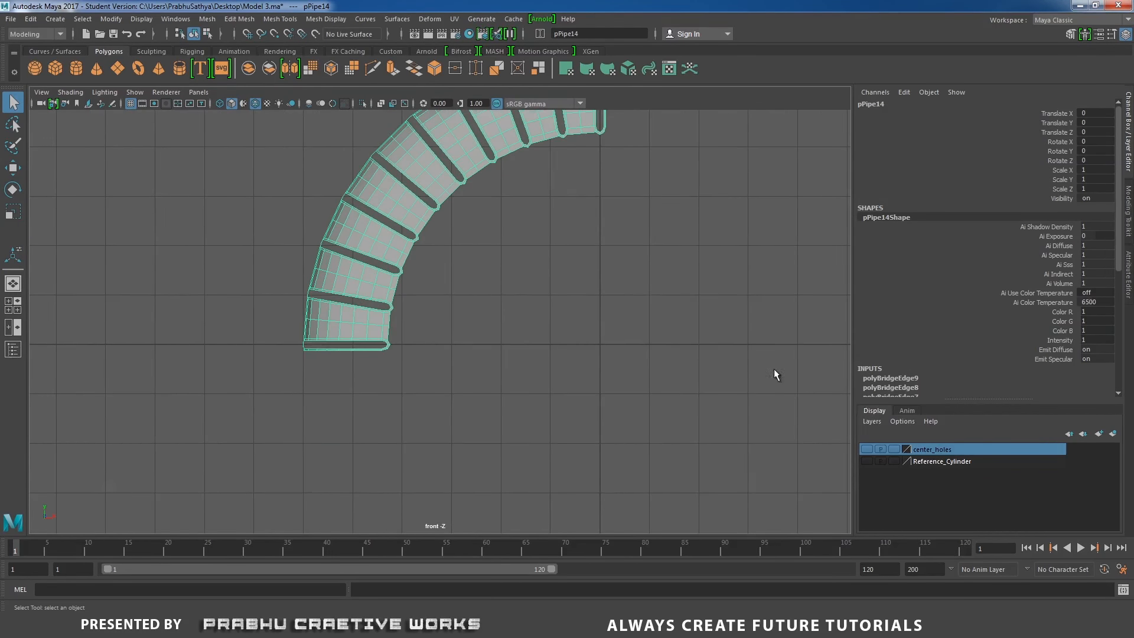
middle_click_drag(654, 307, 594, 434, "alt")
right_click_drag(594, 433, 774, 378, "alt")
right_click_drag(669, 189, 665, 186)
left_click(664, 186)
left_click_drag(554, 210, 555, 280)
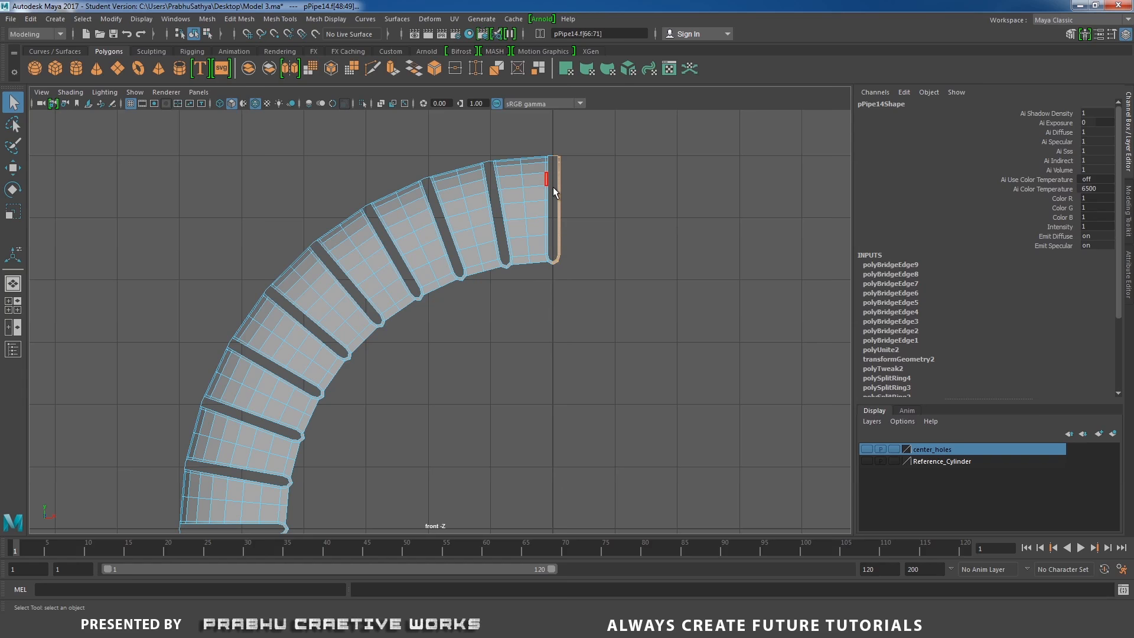
key("Delete")
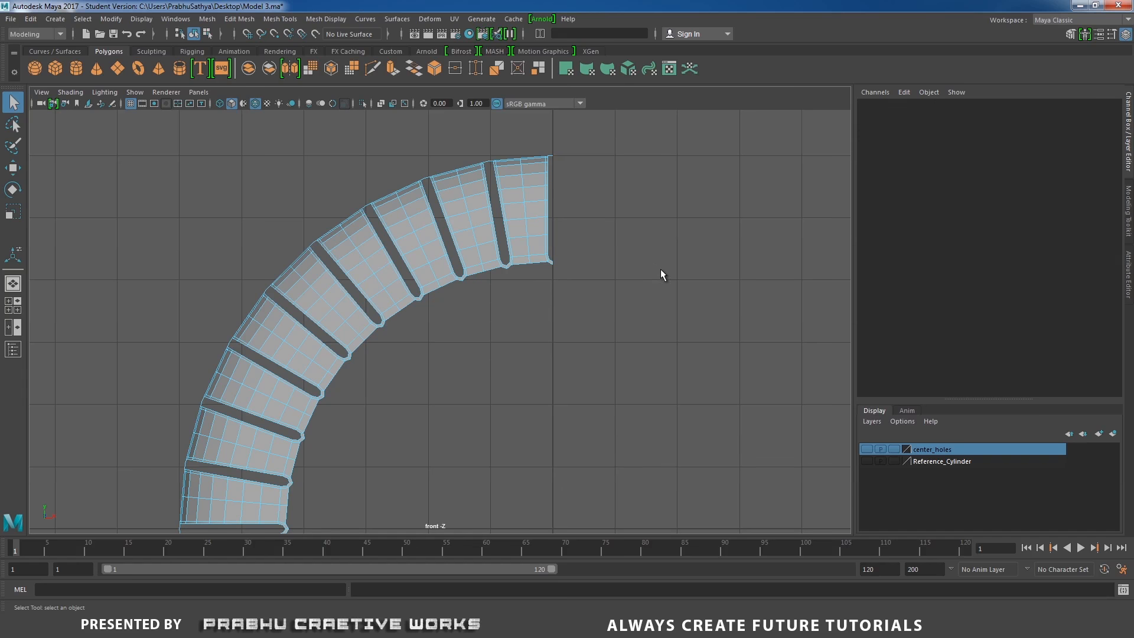
Delete the leftover half-slot faces at the lower end of the arc
middle_click_drag(599, 334, 686, 146, "alt")
middle_click_drag(488, 338, 548, 305, "alt")
scroll(434, 398, "up", 4)
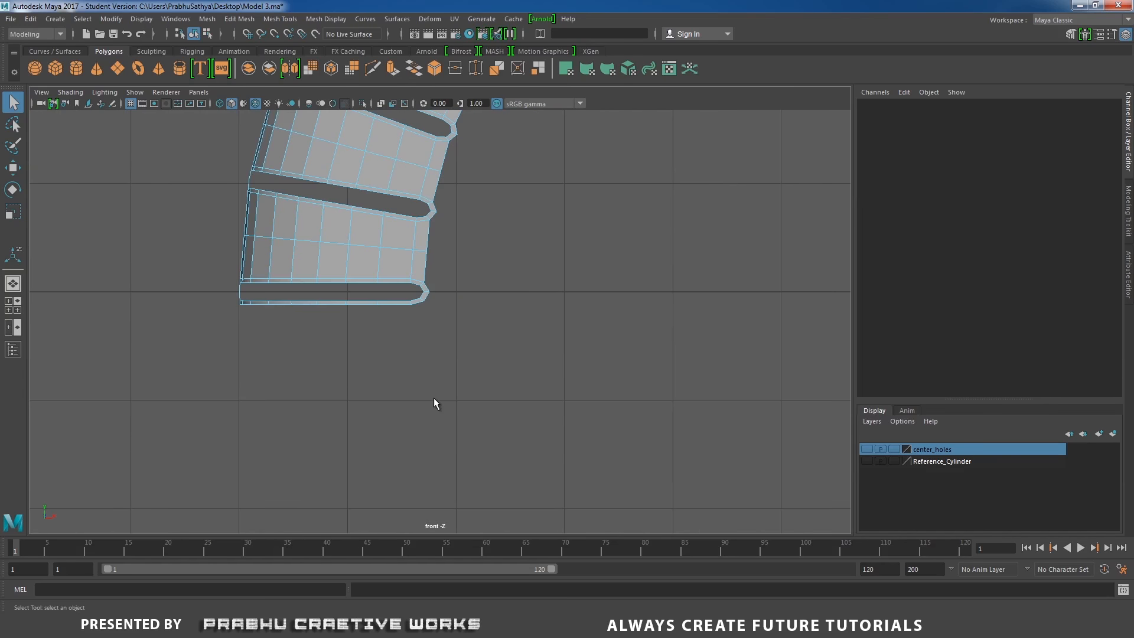
left_click_drag(225, 295, 522, 367)
key("Delete")
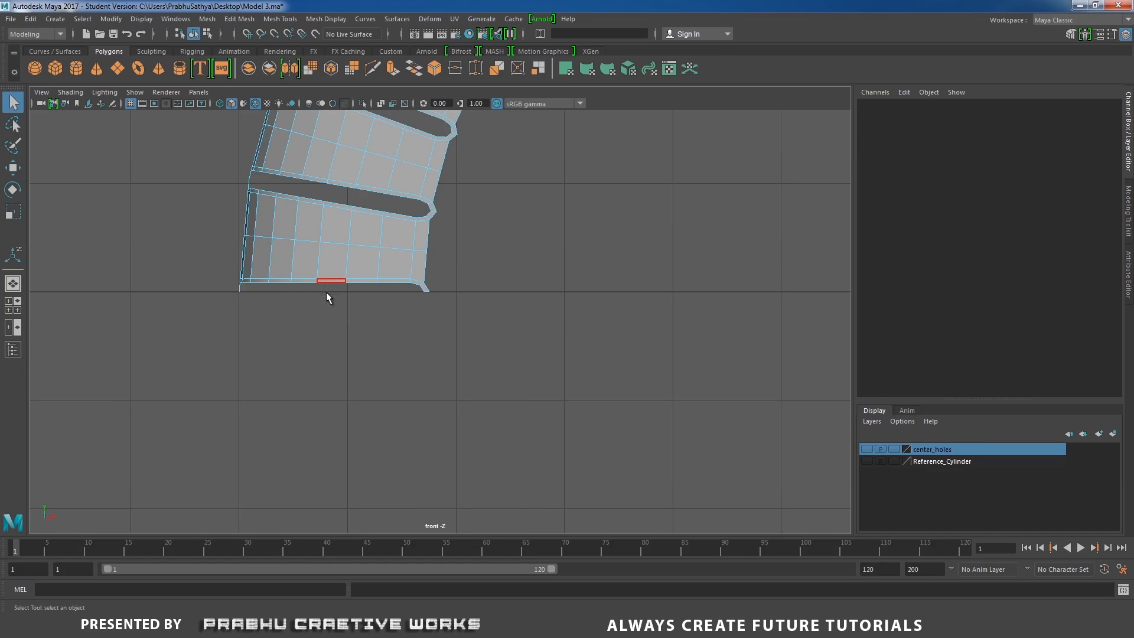
Move the arc mesh's pivot to the world origin with grid snapping
scroll(424, 319, "down", 5)
right_click_drag(435, 256, 537, 253)
middle_click_drag(538, 253, 514, 265, "alt")
key("w")
scroll(518, 333, "up", 1)
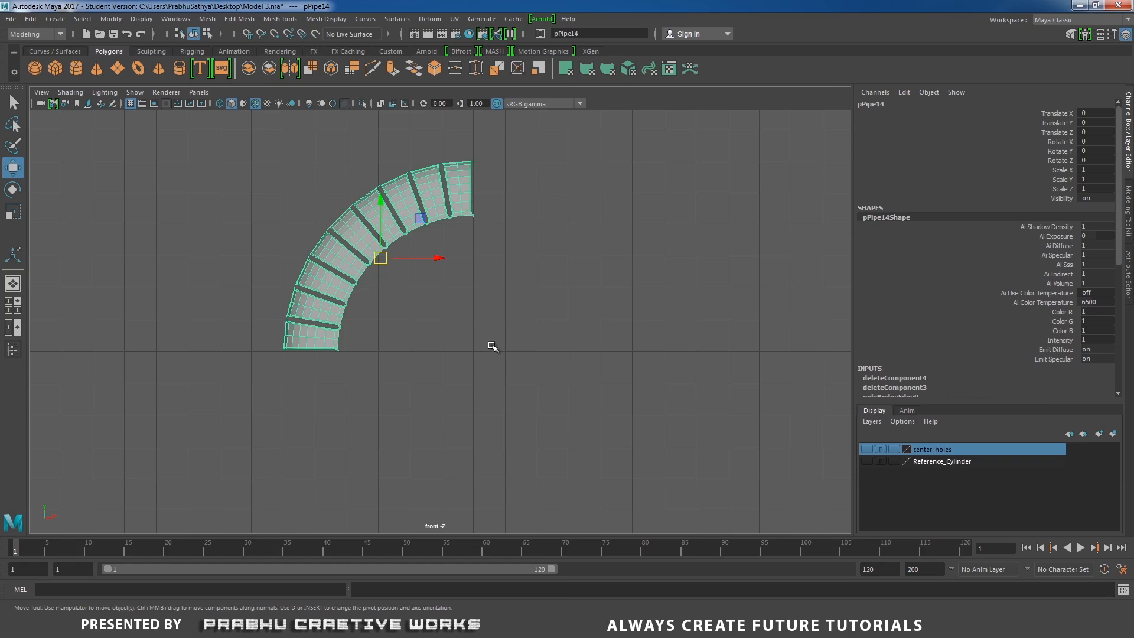
middle_click_drag(492, 347, 507, 329, "alt")
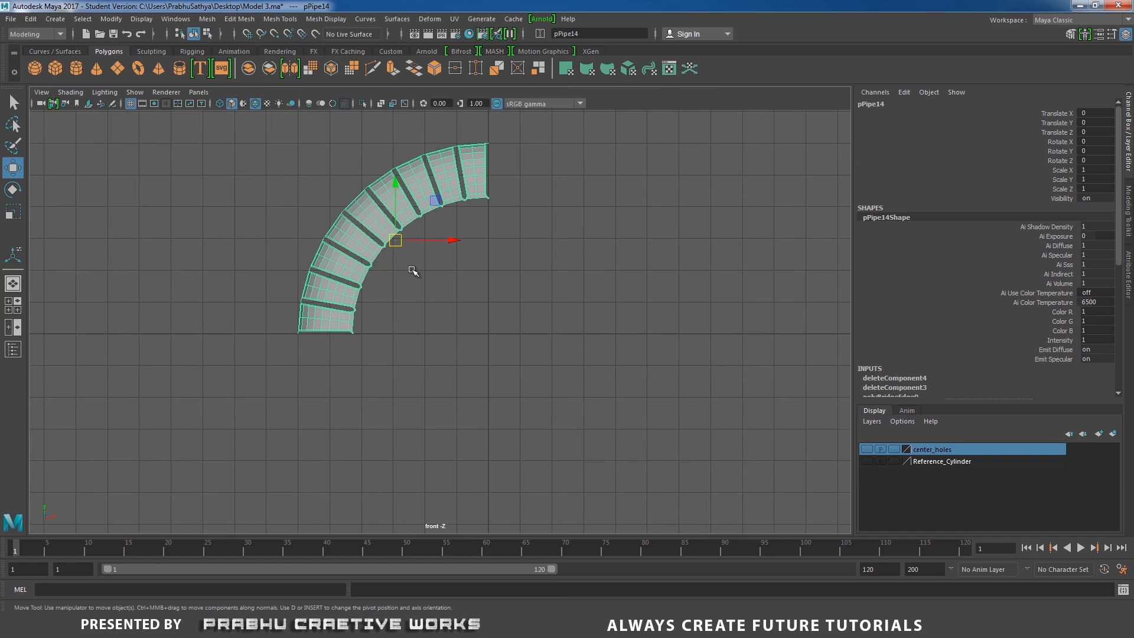
key("d")
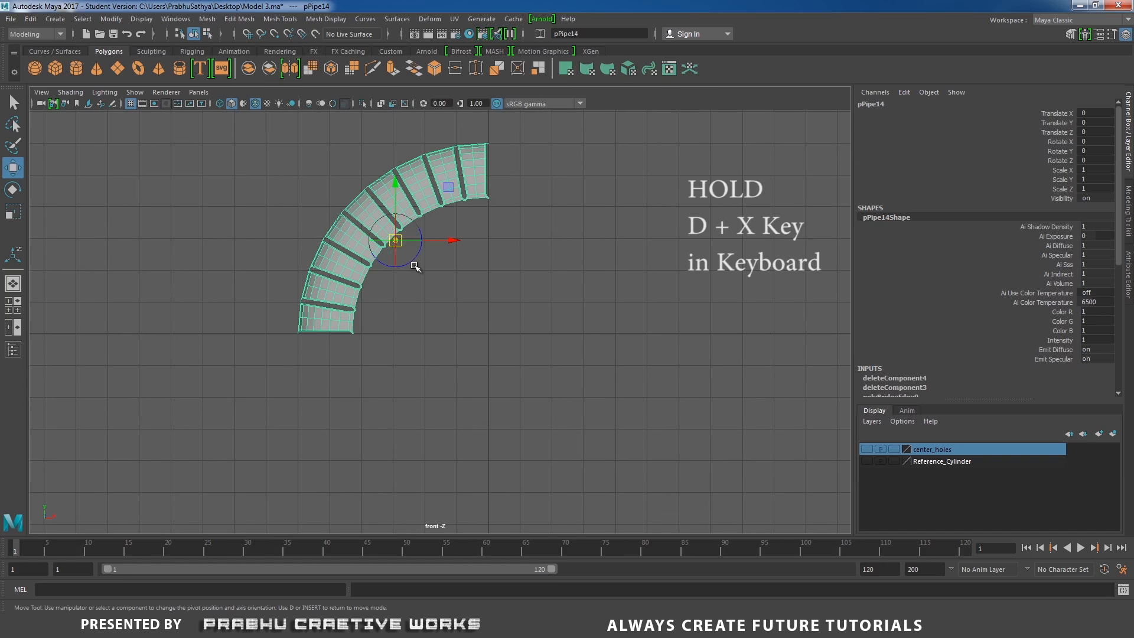
key("x")
left_click_drag(395, 241, 494, 333)
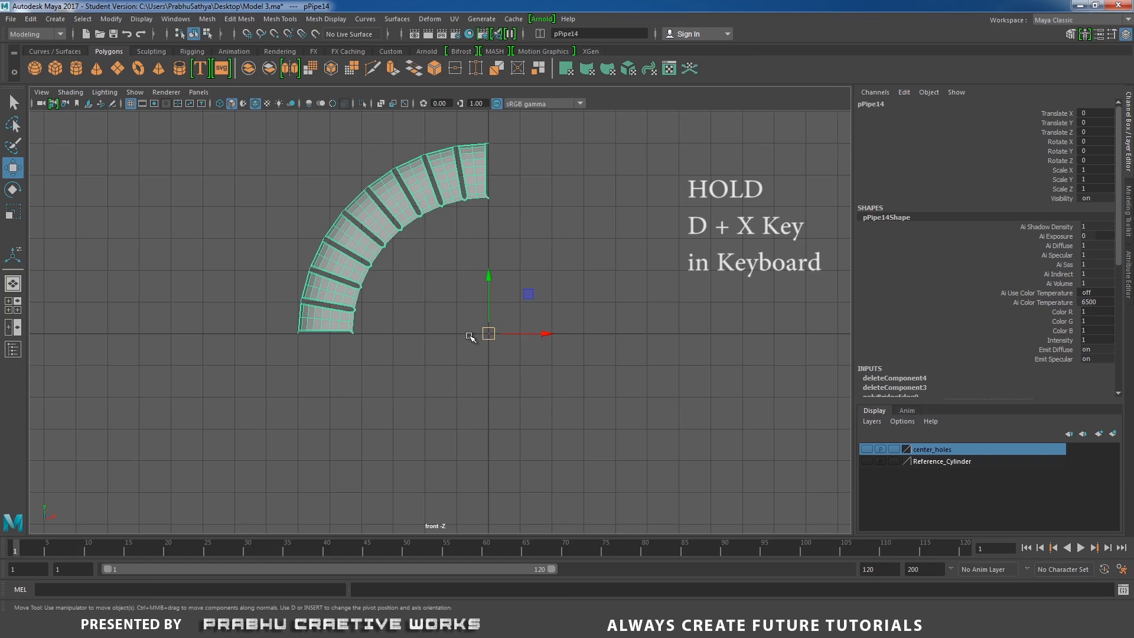
Duplicate the arc mesh and mirror the copy by setting Scale X to -1
left_click(373, 296)
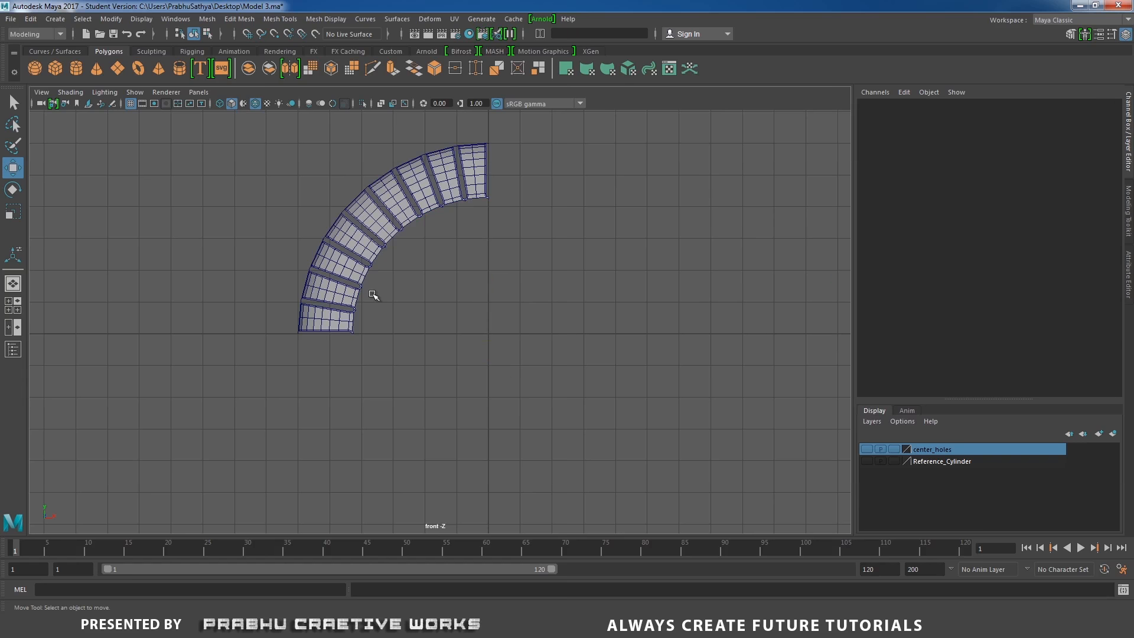
left_click(356, 263)
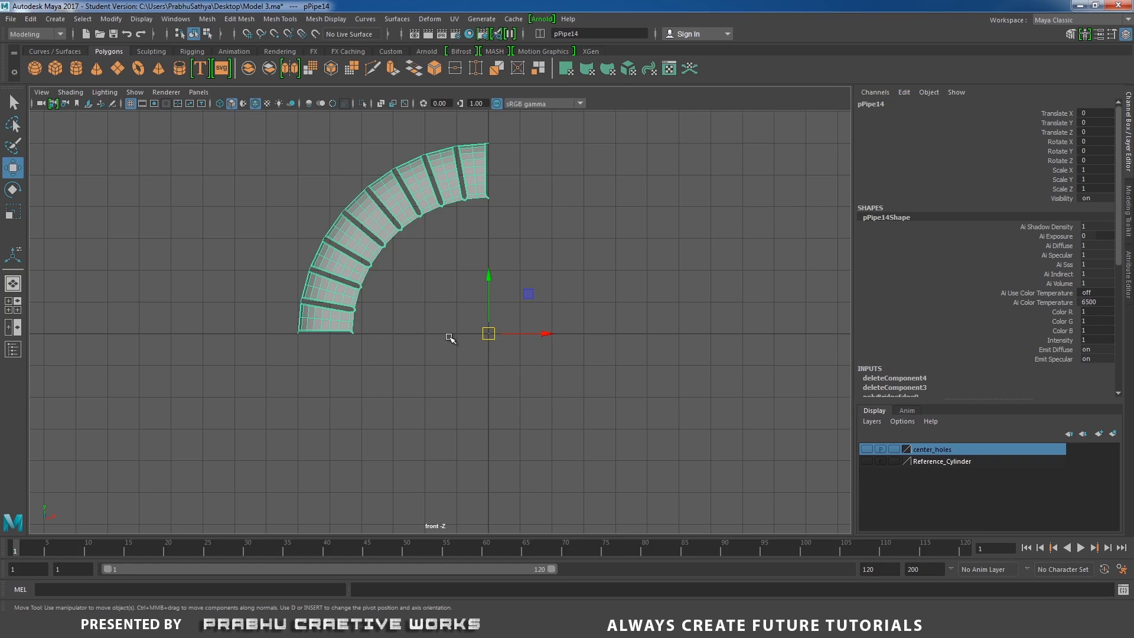
key("ctrl+d")
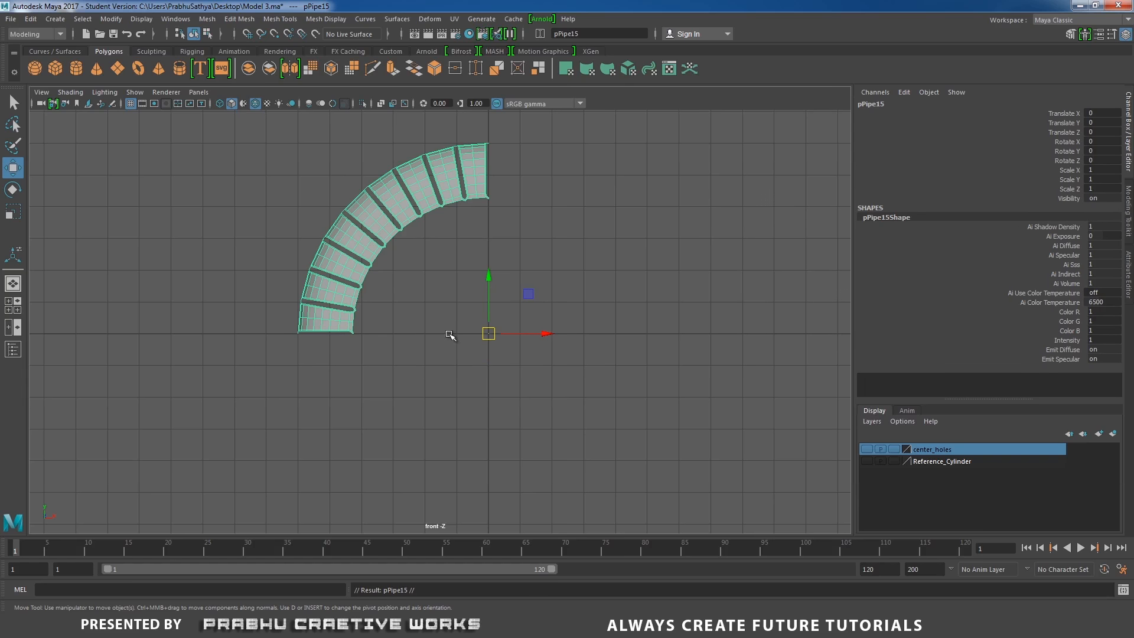
left_click(1096, 171)
type("-1")
key("Return")
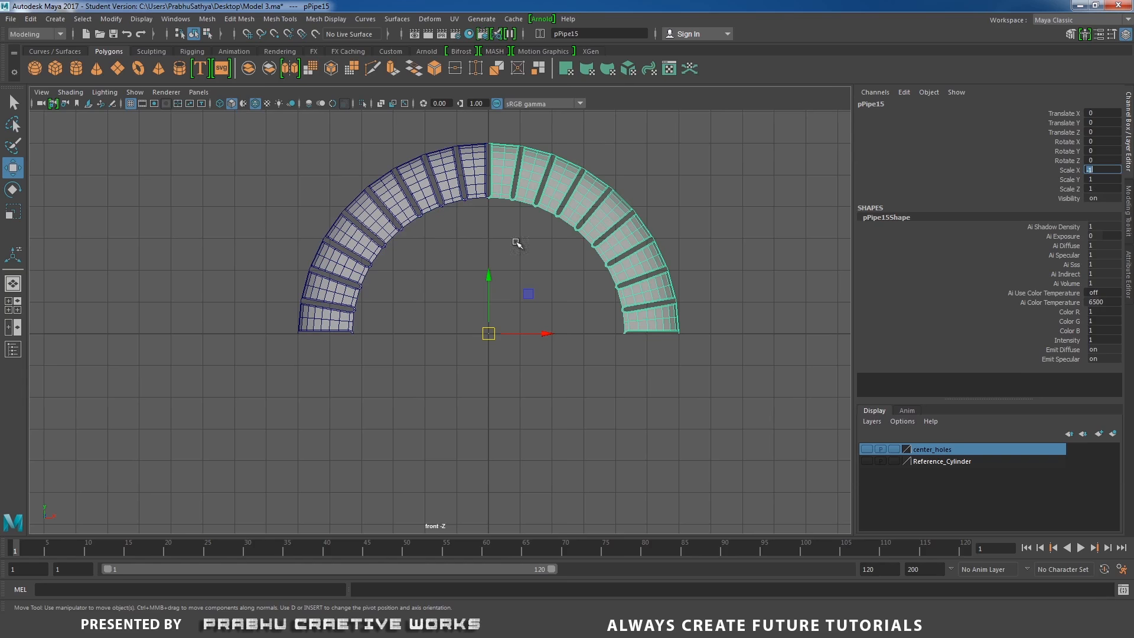
Select both arc halves and combine them into one mesh
left_click(465, 271)
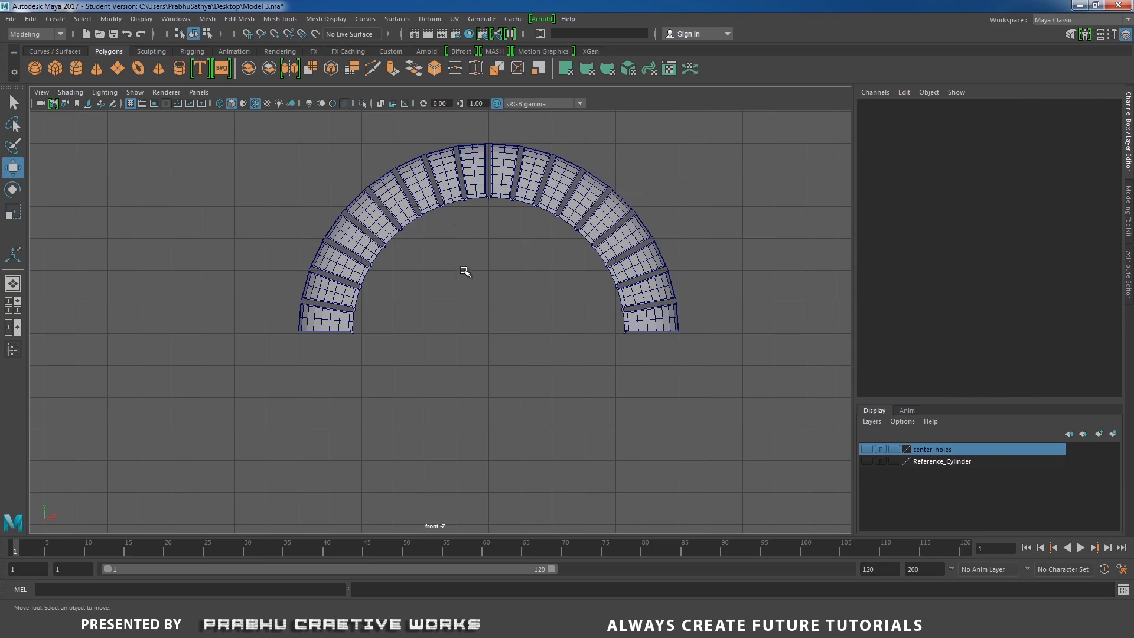
left_click(429, 191)
left_click(538, 196, "shift")
right_click_drag(533, 234, 488, 218, "shift")
scroll(532, 195, "up", 6)
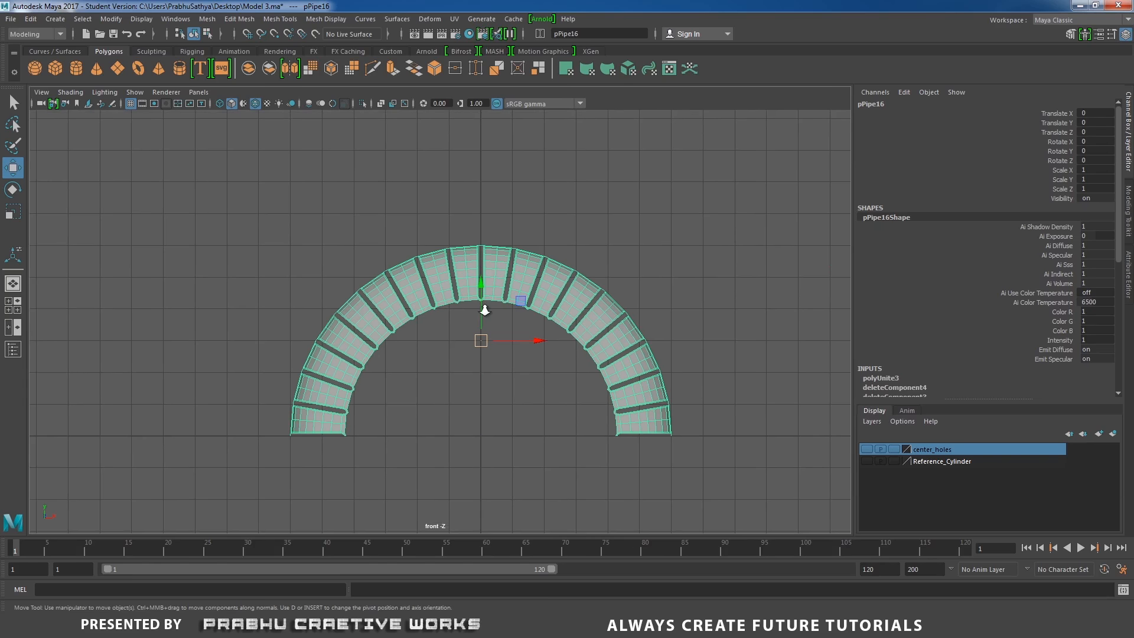
Select the overlapping vertices along the top center seam of the combined arc and merge them
right_click_drag(552, 192, 500, 197)
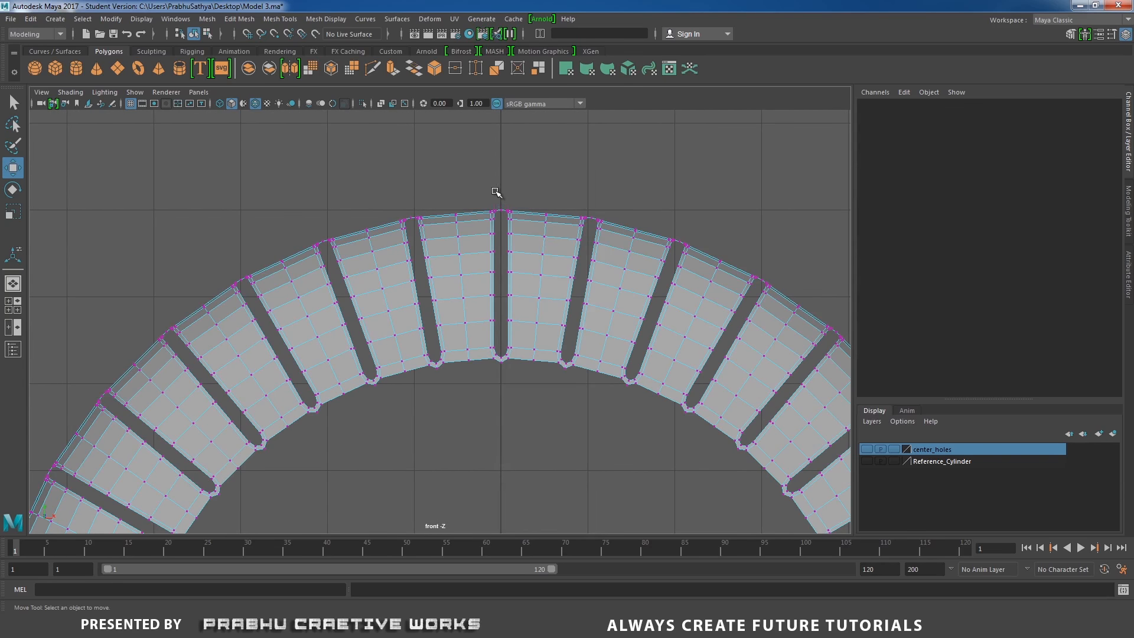
left_click_drag(496, 192, 505, 375)
right_click_drag(515, 364, 663, 351, "alt")
left_click_drag(532, 137, 541, 394)
right_click(559, 378, "shift")
right_click_drag(558, 379, 616, 320, "shift")
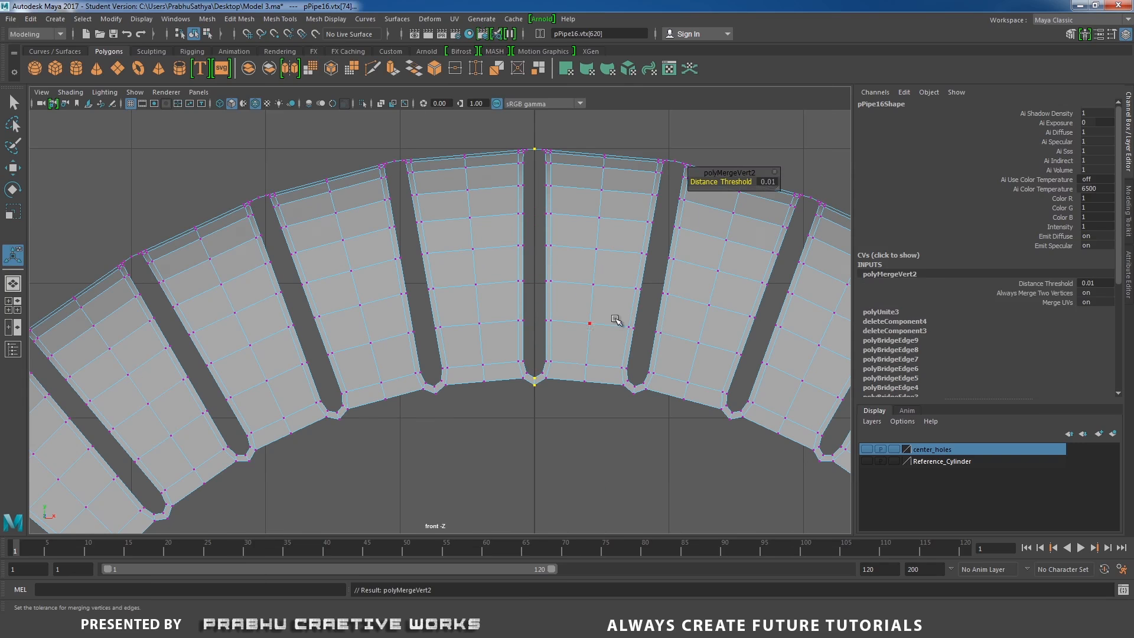
right_click_drag(688, 336, 224, 275, "alt")
middle_click_drag(359, 294, 387, 223, "alt")
right_click_drag(387, 223, 567, 214, "alt")
Move the arc mesh's pivot back down to the world origin with grid snapping
scroll(595, 245, "up", 2)
key("w")
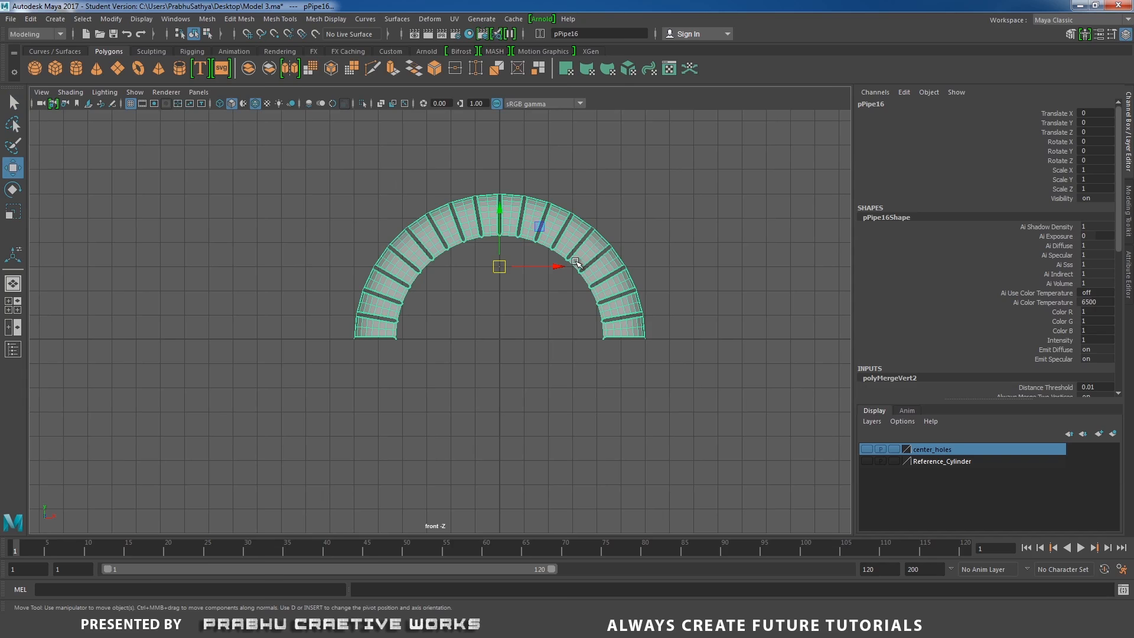
scroll(532, 315, "up", 2)
scroll(514, 302, "up", 1)
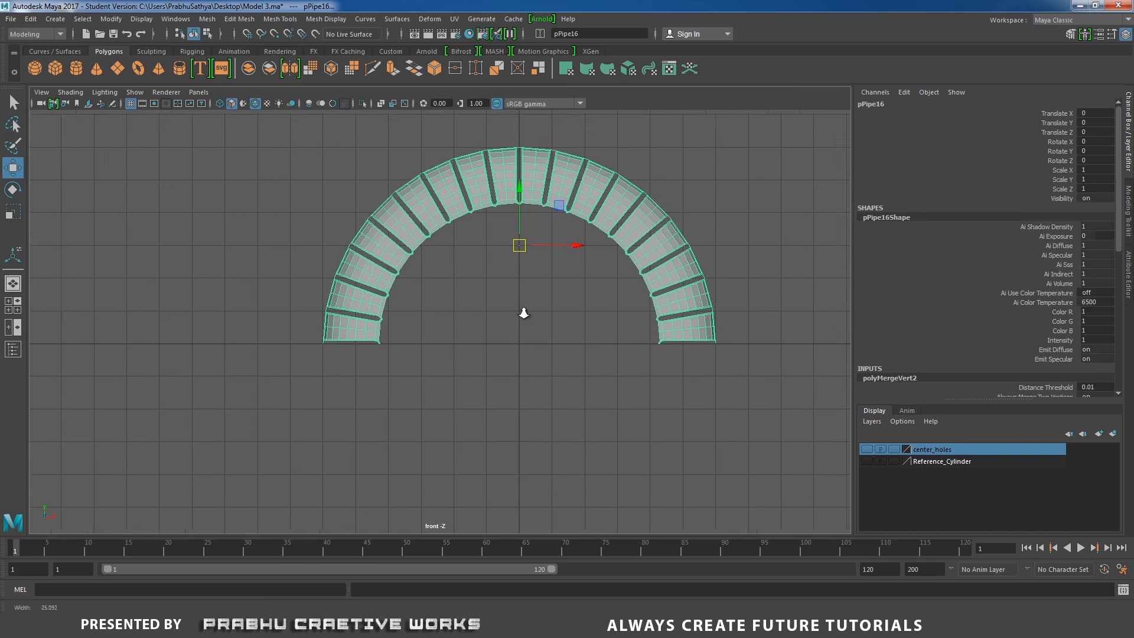
key("d")
key("x")
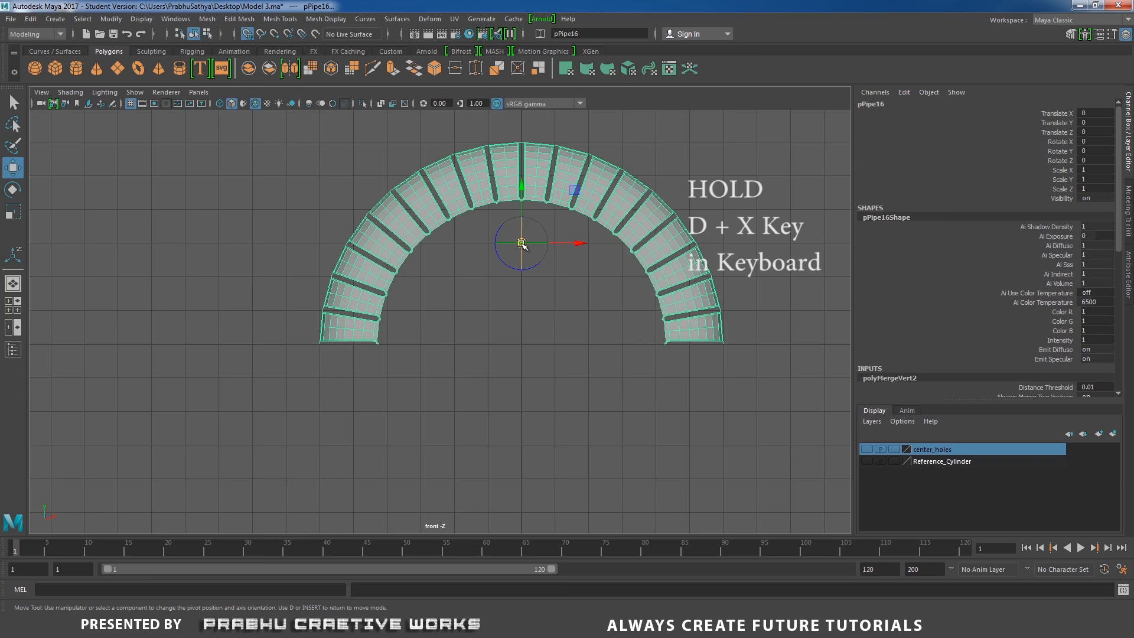
key("ctrl+z")
key("d")
key("x")
left_click_drag(523, 245, 522, 344)
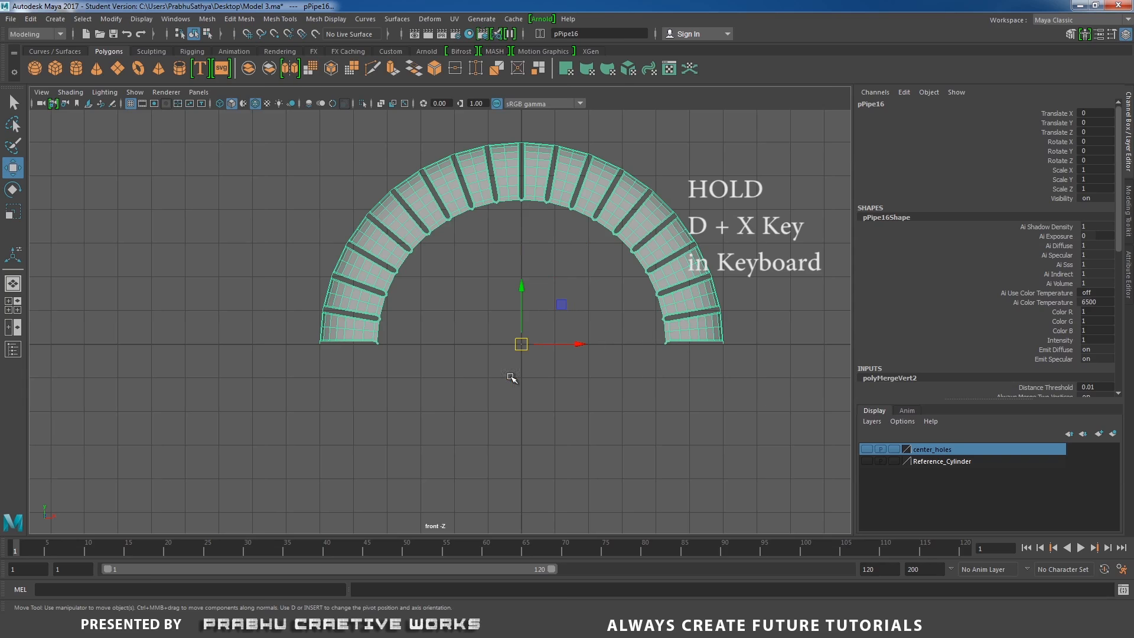
Duplicate the arc and mirror the copy downward by setting Scale Y to -1
key("ctrl+d")
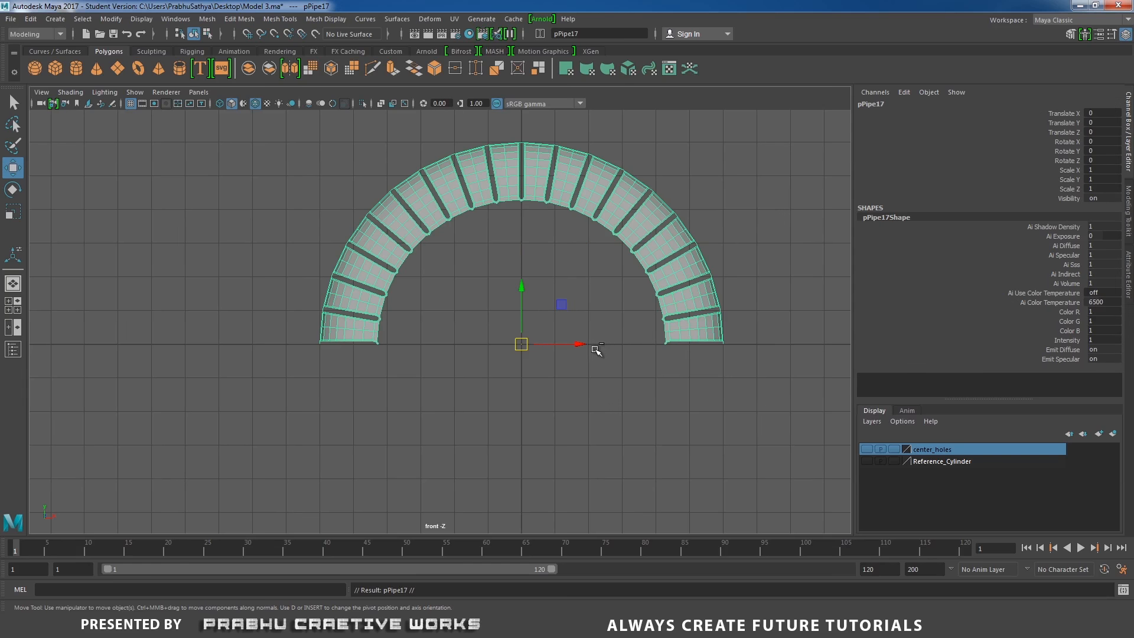
left_click(1103, 179)
type("-1")
key("Return")
Select both arches and combine them into one ring mesh
left_click(417, 239, "shift")
right_click_drag(501, 258, 484, 469, "shift")
right_click_drag(380, 291, 313, 282)
right_click_drag(440, 334, 499, 352, "alt")
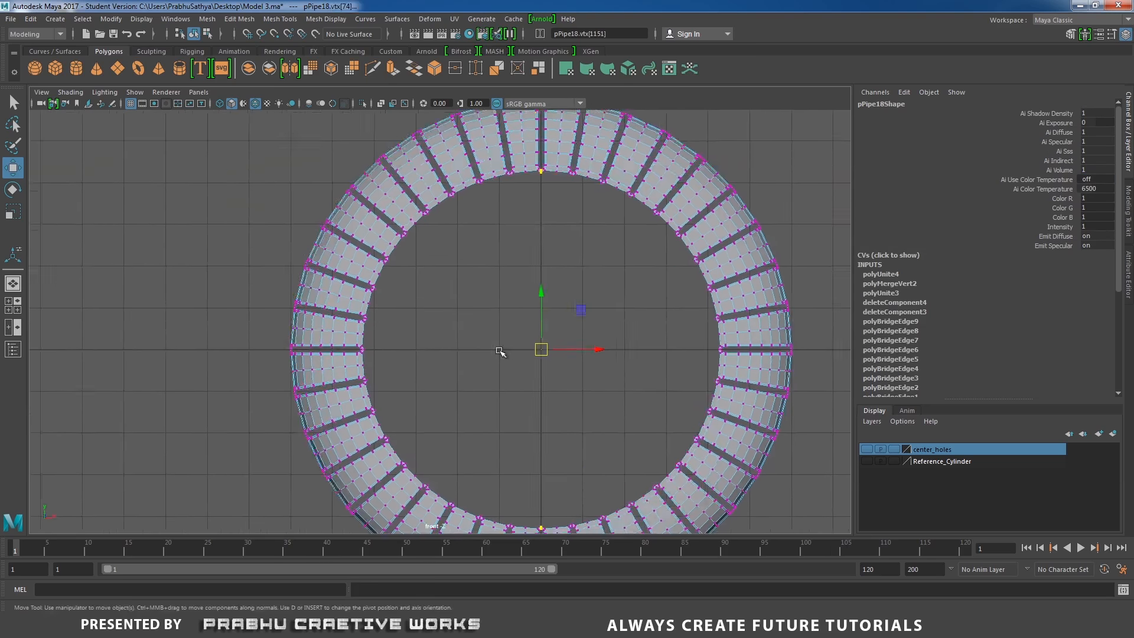
Select the seam vertices on the ring's right side and merge them
middle_click_drag(519, 387, 428, 325, "alt")
right_click_drag(428, 325, 509, 296, "alt")
middle_click_drag(508, 296, 222, 302, "alt")
right_click_drag(222, 301, 444, 298, "alt")
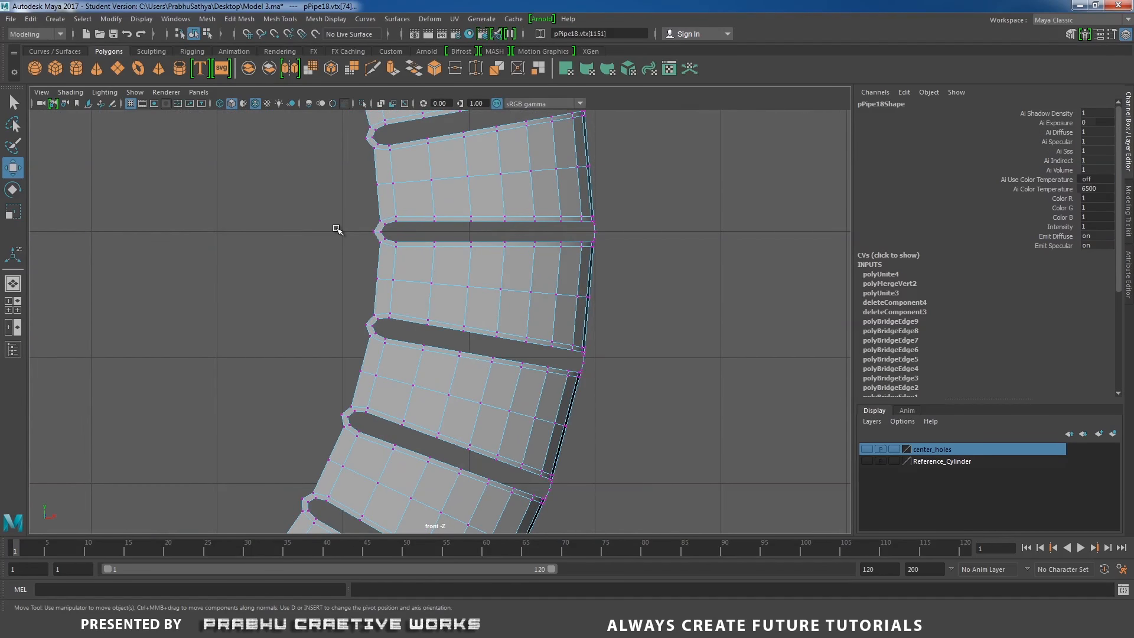
left_click_drag(337, 229, 614, 245)
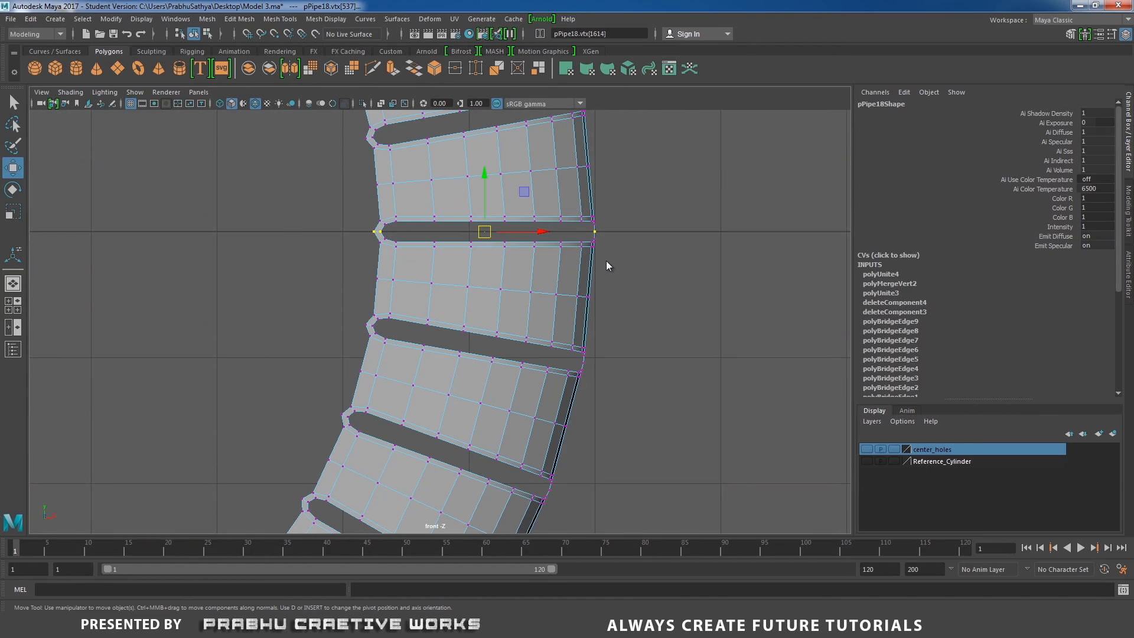
right_click_drag(609, 265, 657, 208, "shift")
right_click_drag(472, 248, 302, 251, "alt")
middle_click_drag(301, 251, 518, 245, "alt")
right_click_drag(254, 266, 449, 282, "alt")
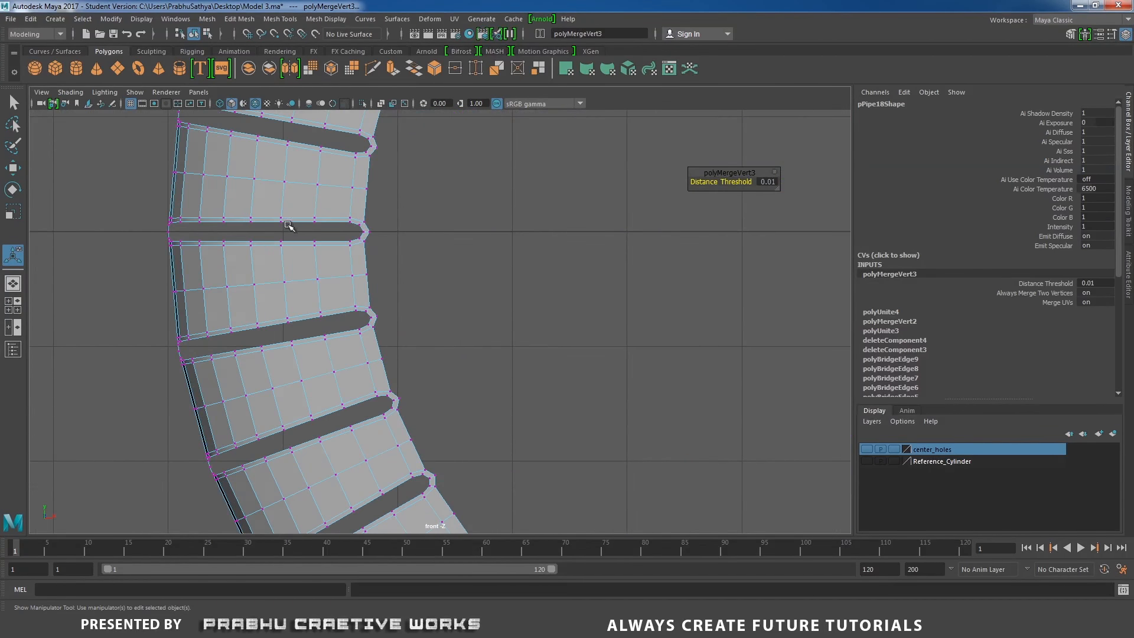
Select the seam vertices on the ring's left side and merge them
middle_click_drag(289, 225, 342, 238, "alt")
right_click_drag(473, 301, 511, 305, "alt")
left_click_drag(157, 225, 442, 245)
left_click_drag(156, 231, 443, 243)
right_click_drag(421, 279, 481, 218, "shift")
key("a")
middle_click_drag(298, 223, 241, 235, "alt")
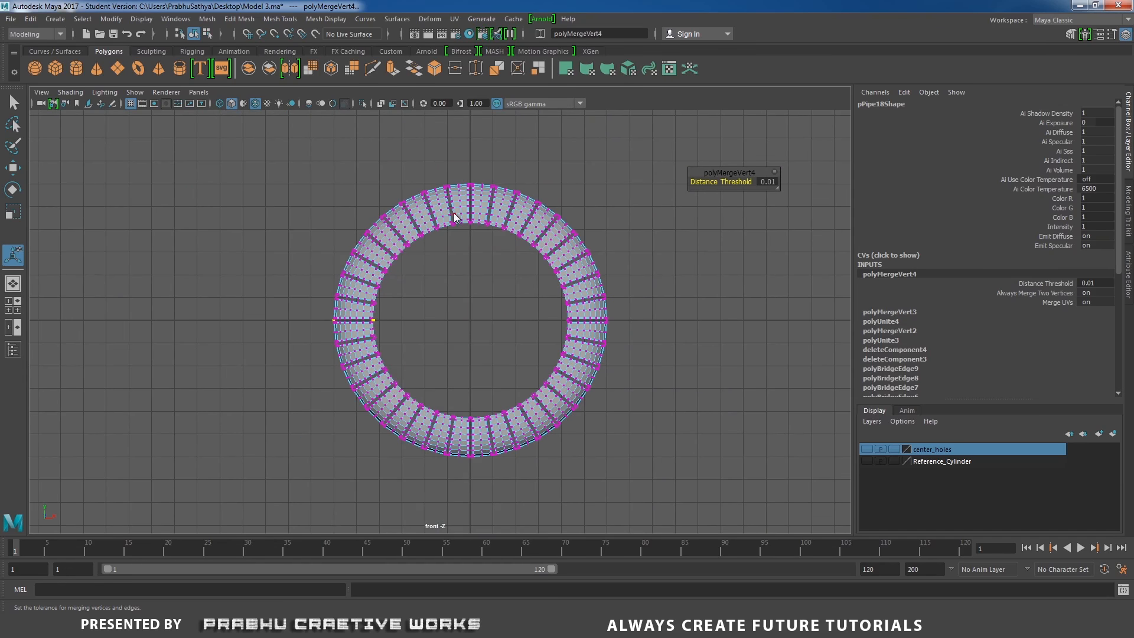
right_click_drag(454, 217, 526, 186)
Switch to the perspective view with smooth shading and turn off Wireframe on Shaded
key("space")
left_click_drag(539, 290, 581, 296)
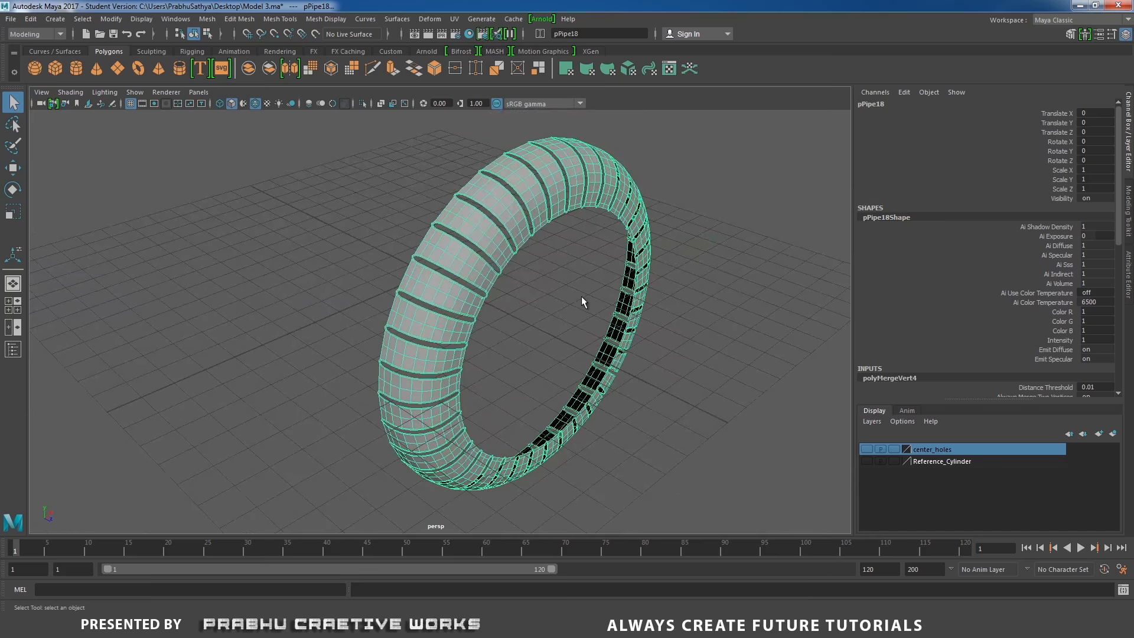
key("5")
left_click(697, 308)
mouse_move(697, 307)
left_mouse_down("alt")
mouse_move(591, 294)
mouse_move(690, 324)
mouse_move(305, 225)
left_mouse_up("alt")
scroll(689, 324, "up", 3)
left_click(76, 93)
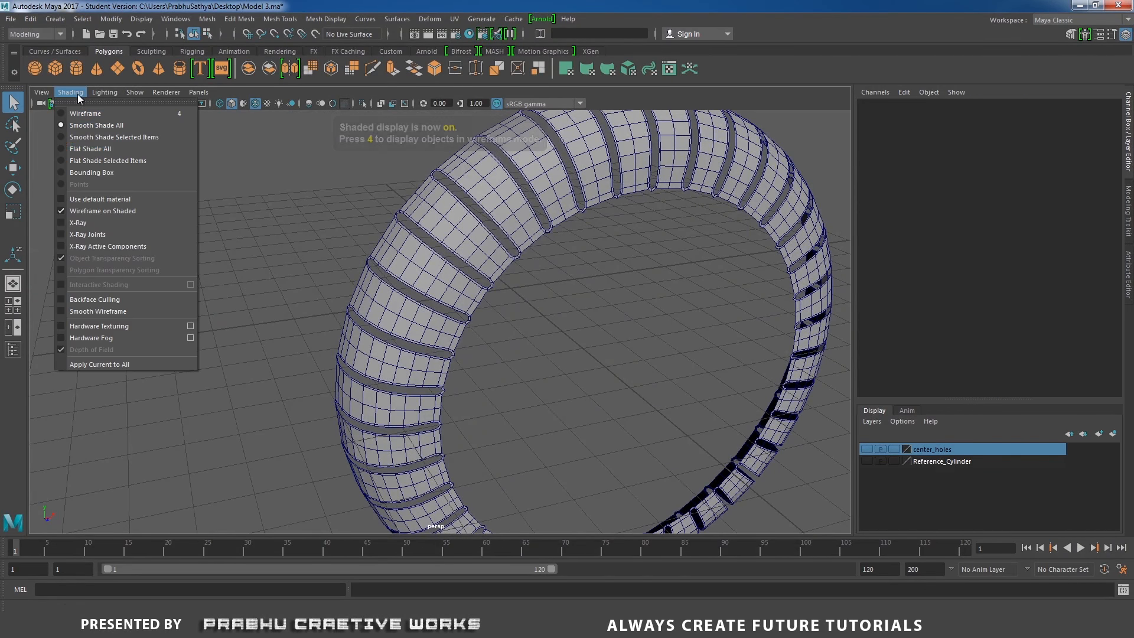
left_click(101, 210)
left_click_drag(125, 217, 488, 272, "alt")
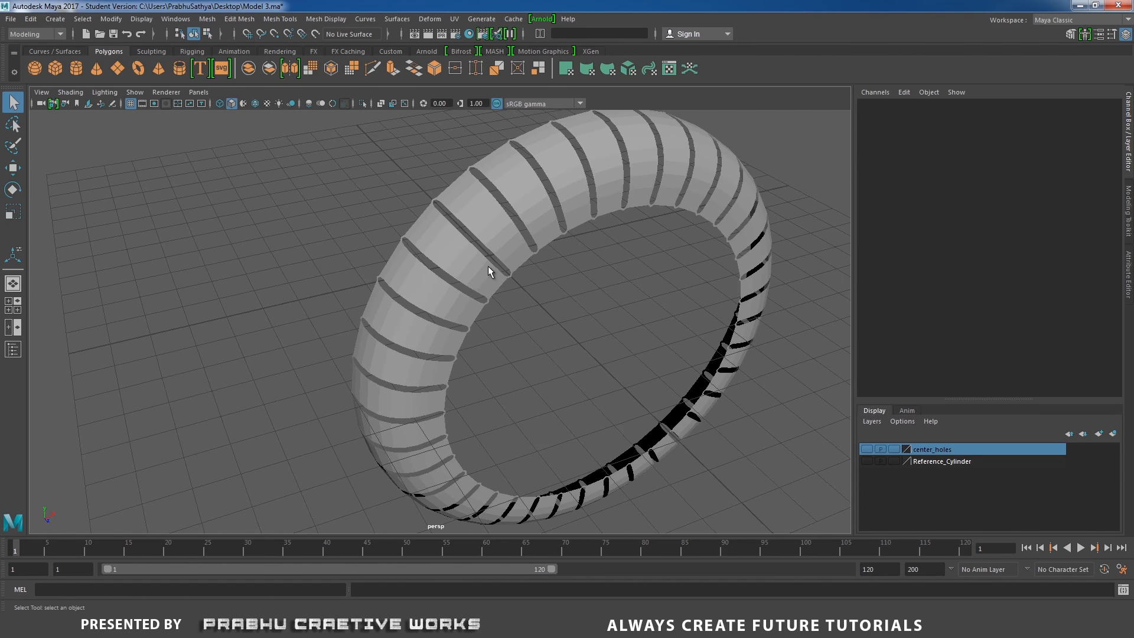
left_click(488, 267)
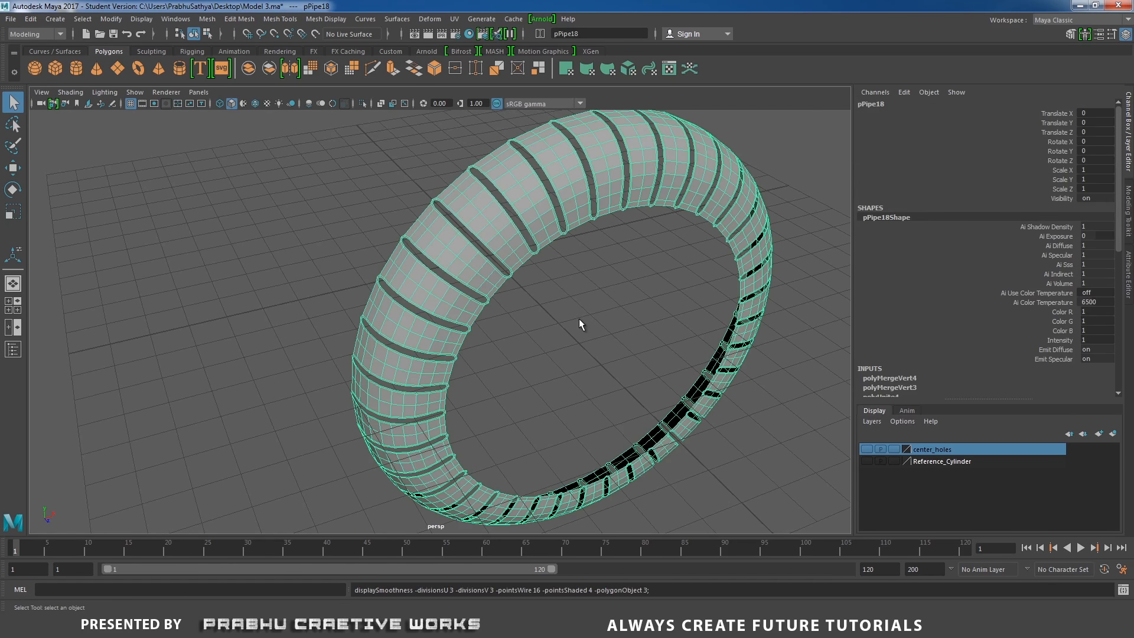
Examine the ring from several angles and compare it with the fan reference photo
left_click(593, 306)
left_click_drag(593, 306, 539, 281, "alt")
left_click(547, 271)
key("w")
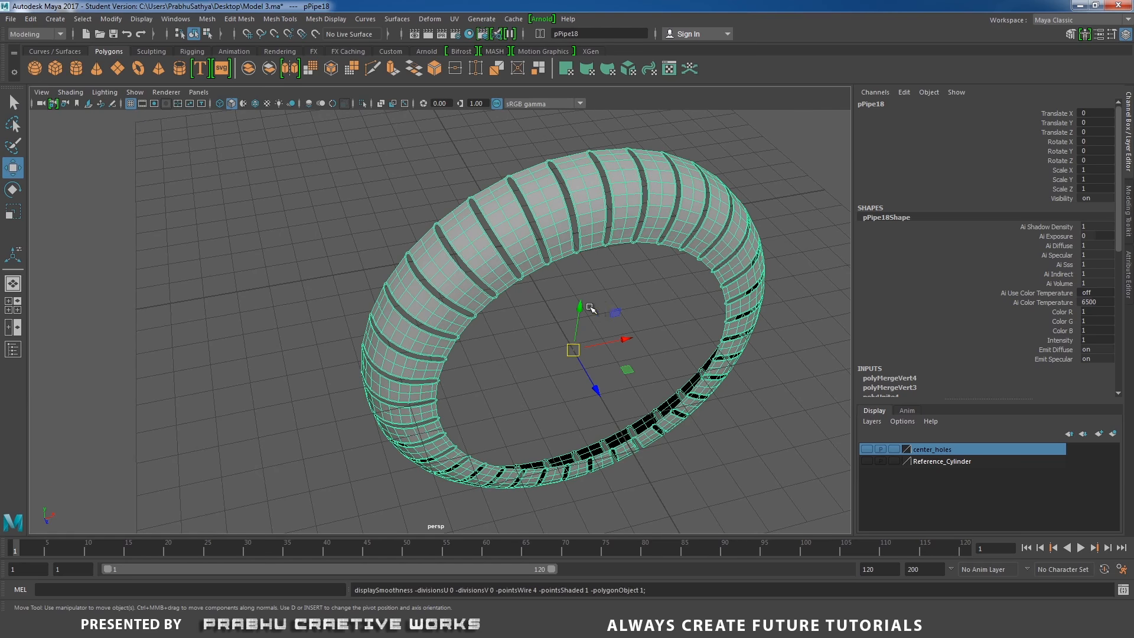
left_click_drag(590, 308, 570, 283, "alt")
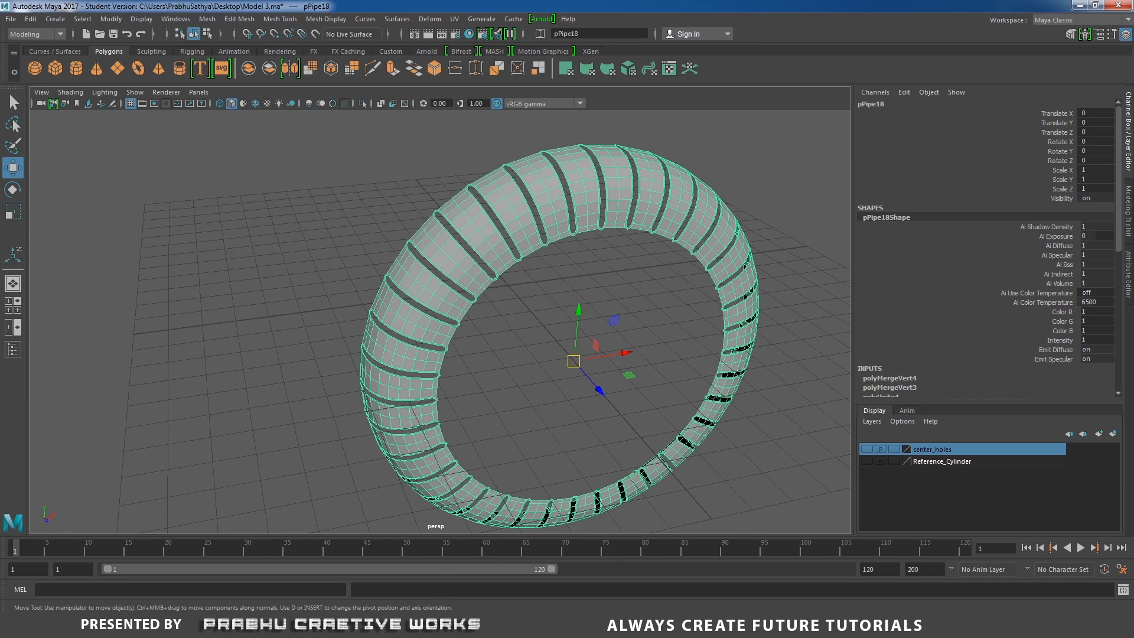
left_click(535, 624)
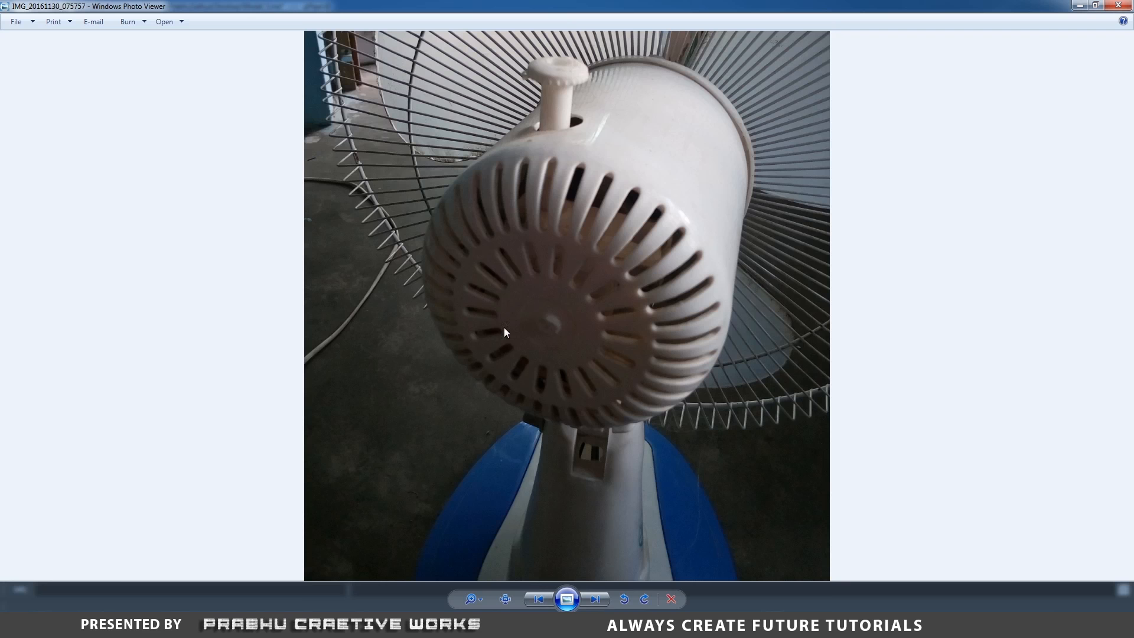
left_click(529, 621)
Show the Reference_Cylinder layer, select one open border edge loop of the band and extrude it outward
left_click_drag(533, 347, 560, 413, "alt")
right_click_drag(560, 413, 638, 464, "alt")
right_click_drag(494, 204, 490, 182)
double_click(491, 193)
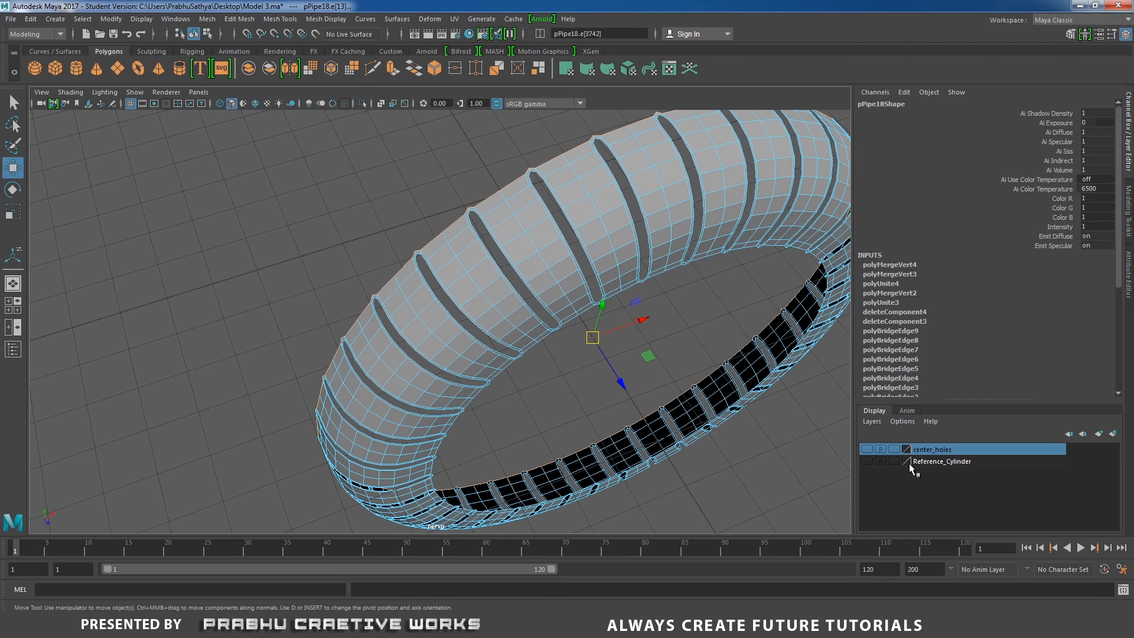
left_click(872, 461)
left_click_drag(760, 384, 643, 286, "alt")
right_click(659, 280, "shift")
left_click(657, 305)
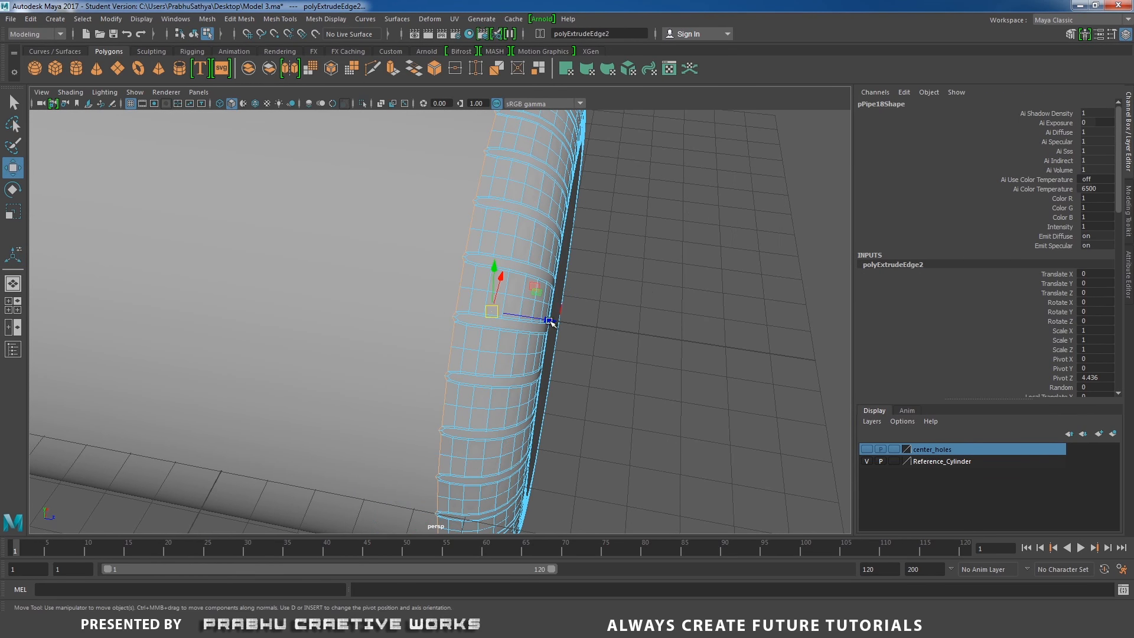
left_click_drag(549, 321, 456, 336)
Select the opposite border edge loop, extrude it and scale the new edges
double_click(444, 343)
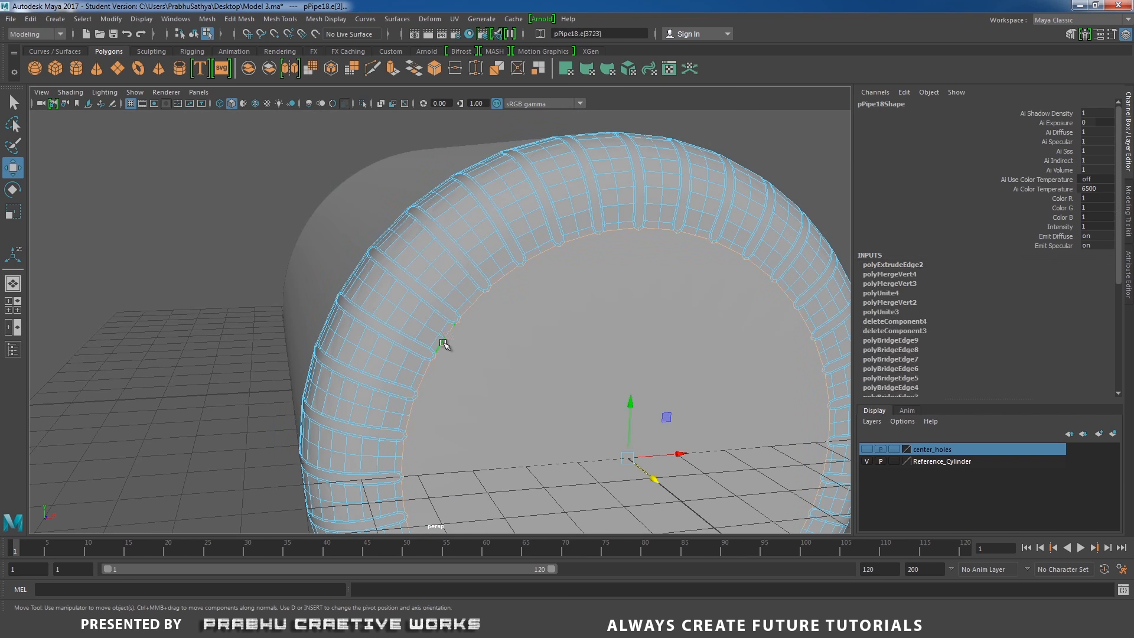
right_click_drag(618, 358, 496, 330, "alt")
middle_click_drag(500, 330, 503, 276, "alt")
right_click_drag(538, 313, 539, 329, "shift")
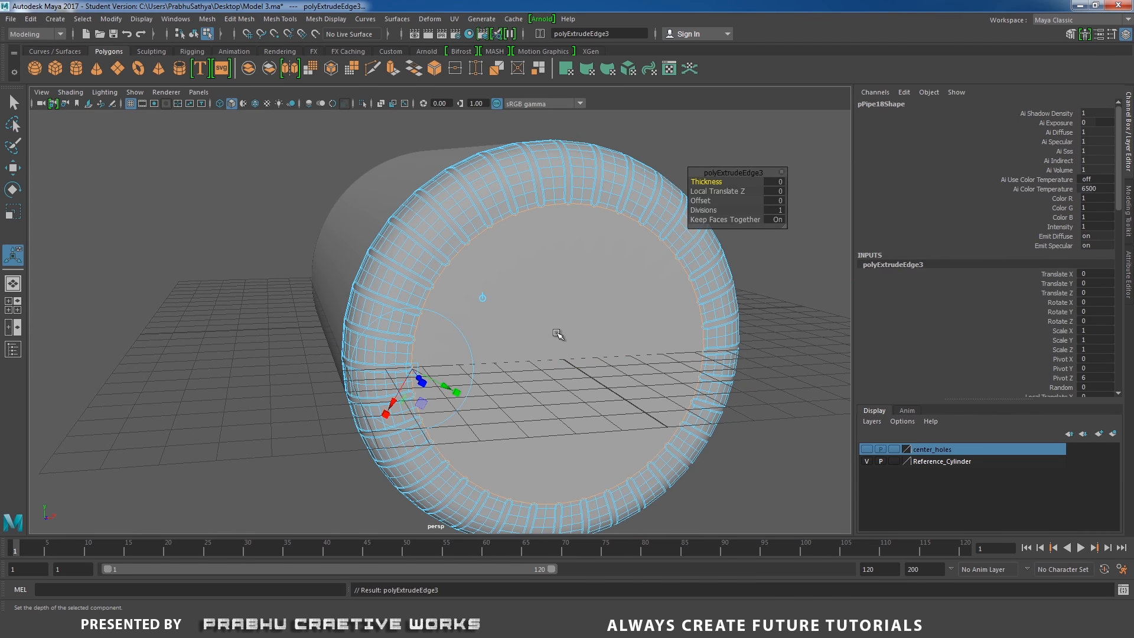
key("r")
left_click_drag(565, 360, 615, 353)
right_click_drag(477, 235, 535, 220)
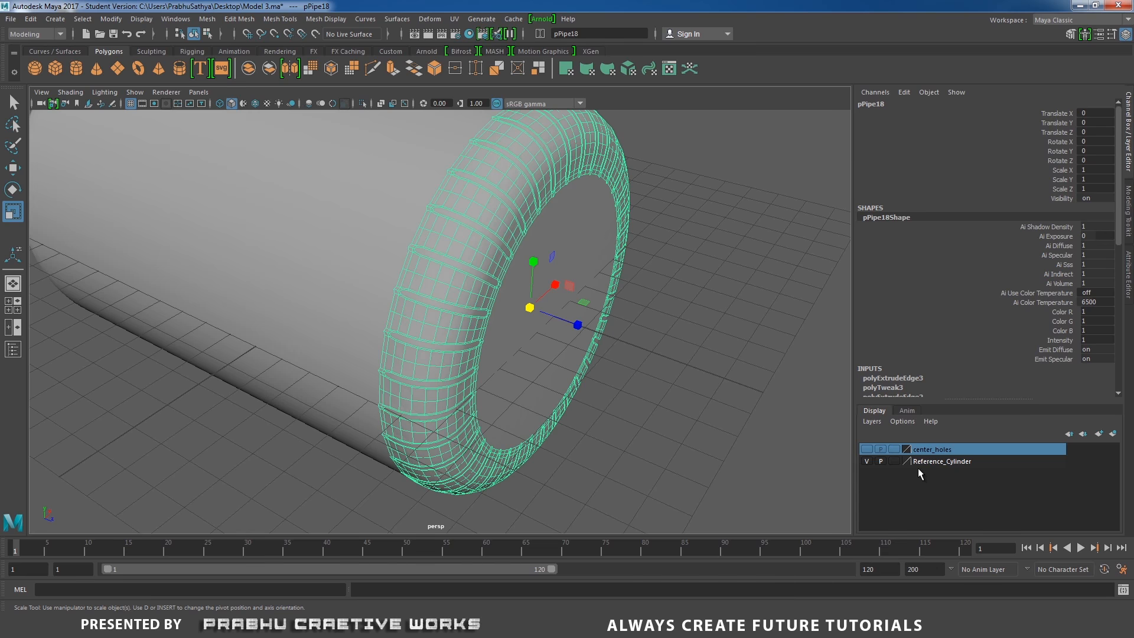
Hide the Reference_Cylinder layer and merge the vertex pair at the pointed top of a slot
left_click(867, 462)
left_click_drag(623, 403, 668, 402, "alt")
scroll(491, 301, "up", 3)
middle_click_drag(491, 301, 461, 268, "alt")
left_click_drag(461, 268, 556, 285, "alt")
scroll(650, 313, "up", 4)
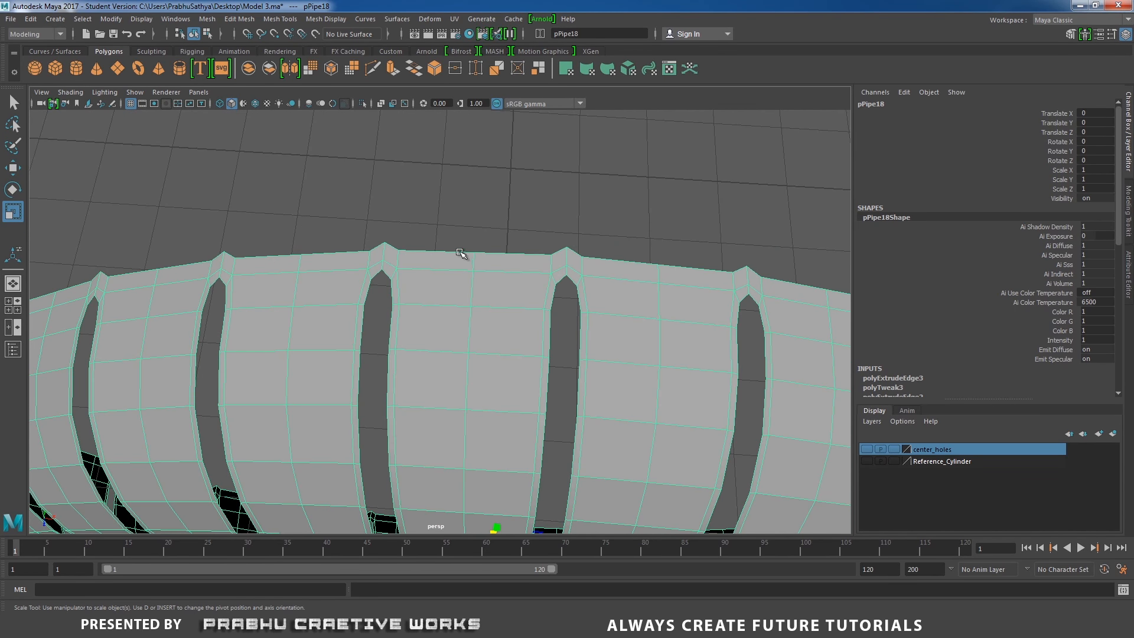
middle_click_drag(540, 257, 422, 262, "alt")
right_click_drag(422, 262, 501, 274, "alt")
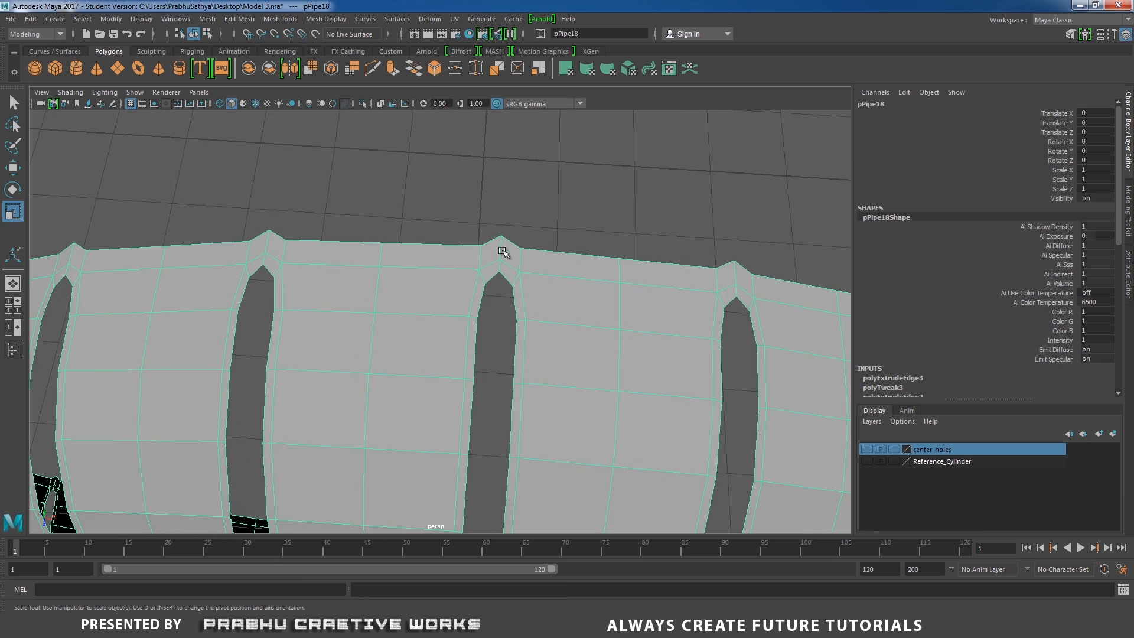
scroll(522, 291, "up", 3)
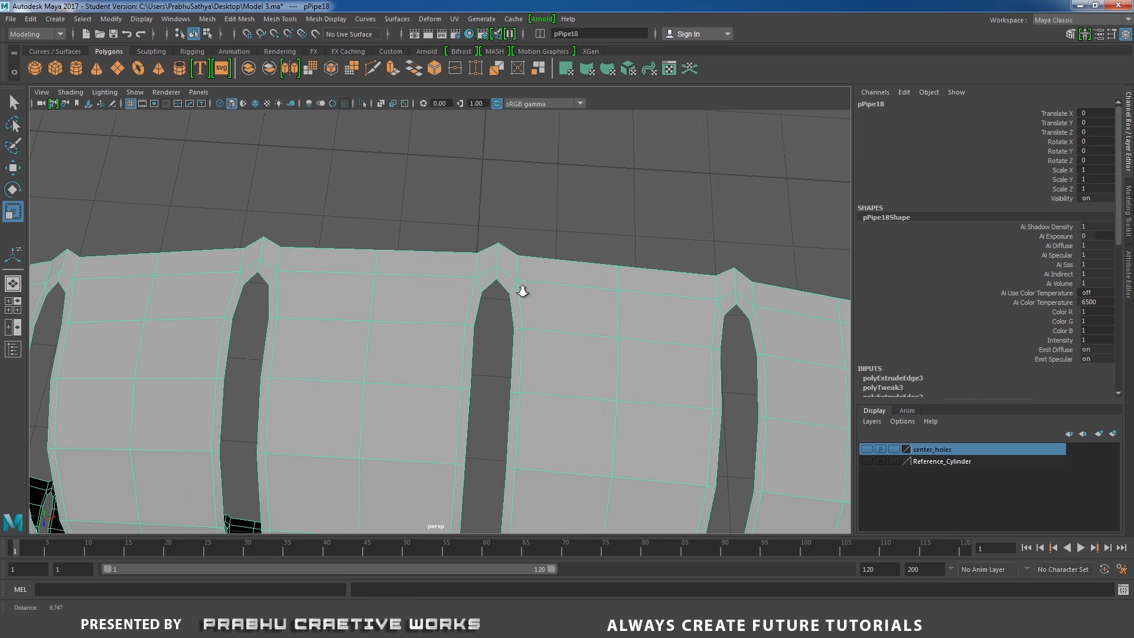
right_click_drag(526, 231, 473, 231)
left_click_drag(459, 194, 566, 244)
right_click_drag(591, 266, 618, 211, "shift")
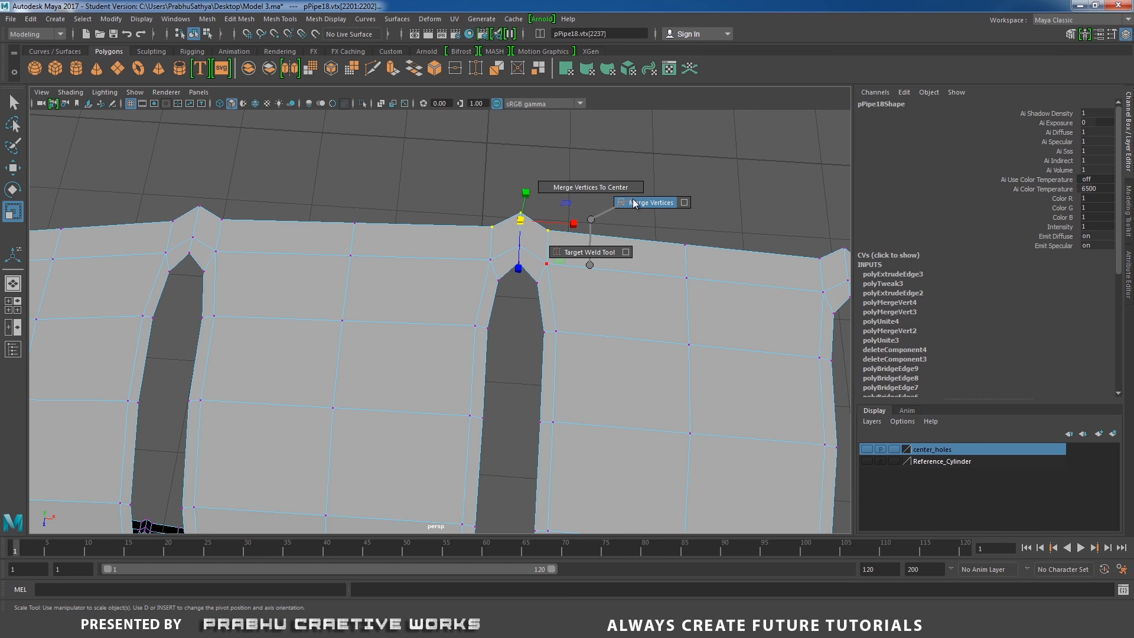
right_click_drag(632, 197, 632, 198, "shift")
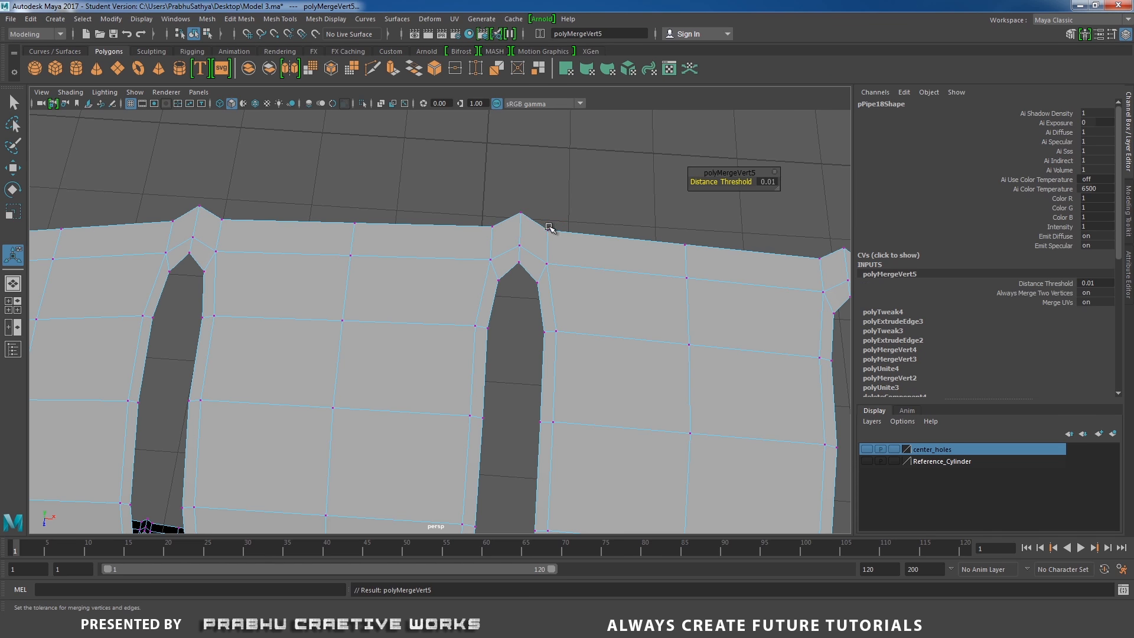
Merge the remaining vertices at that slot's tip into a single vertex
left_click(498, 196)
left_click_drag(539, 221, 551, 230)
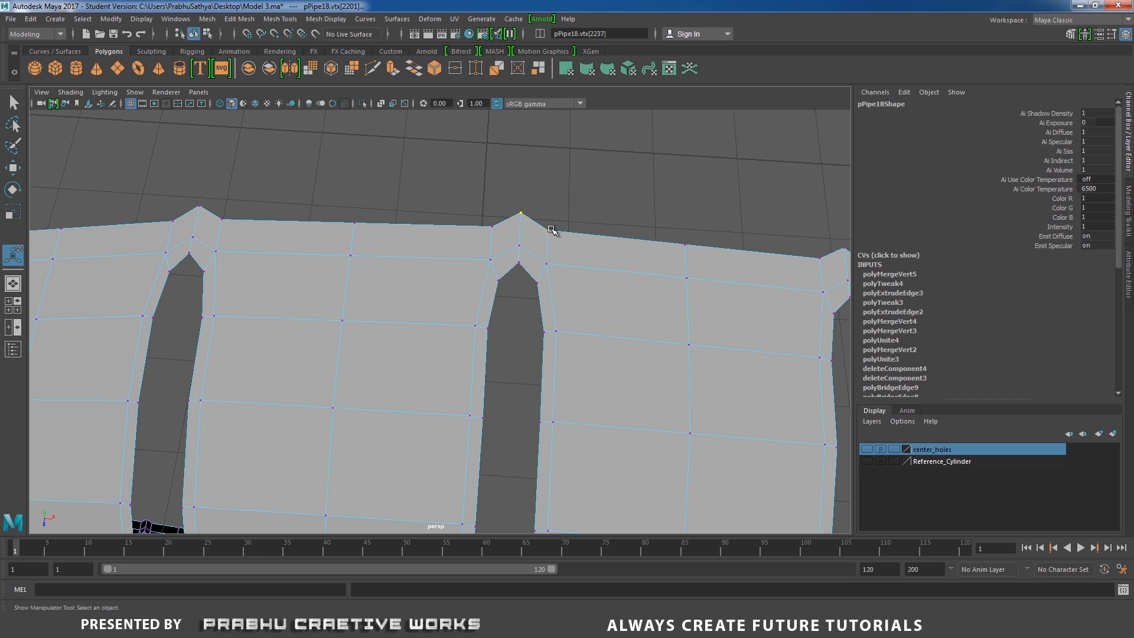
right_click_drag(561, 254, 560, 180, "shift")
scroll(556, 210, "up", 3)
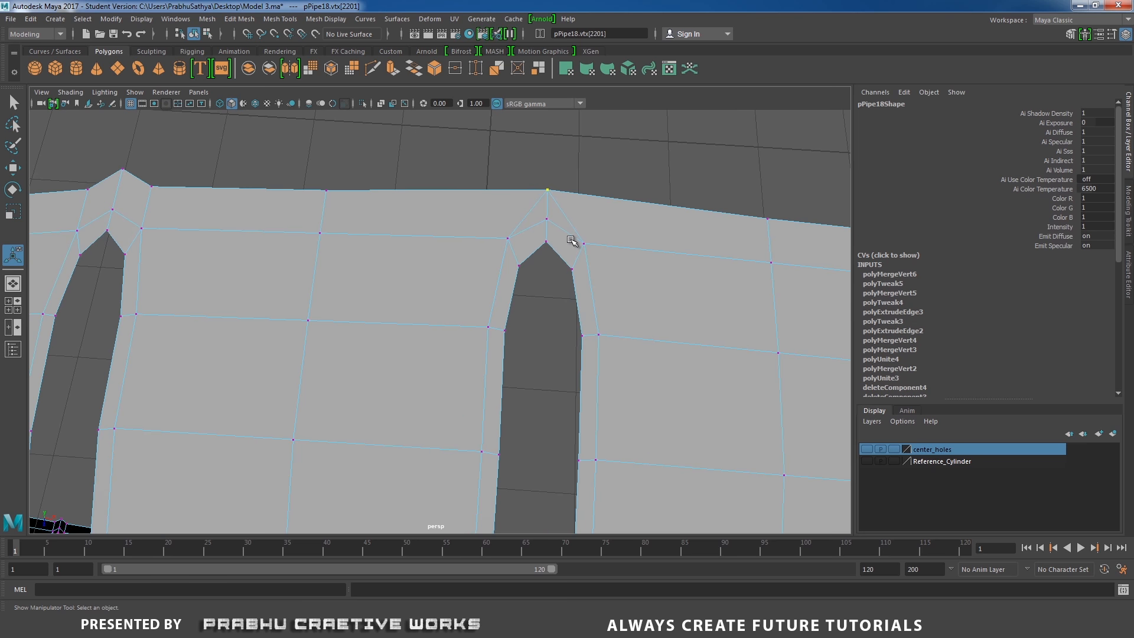
Select the diagonal edge running from the slot tip on its right side and delete it
right_click(564, 216)
left_click(562, 182)
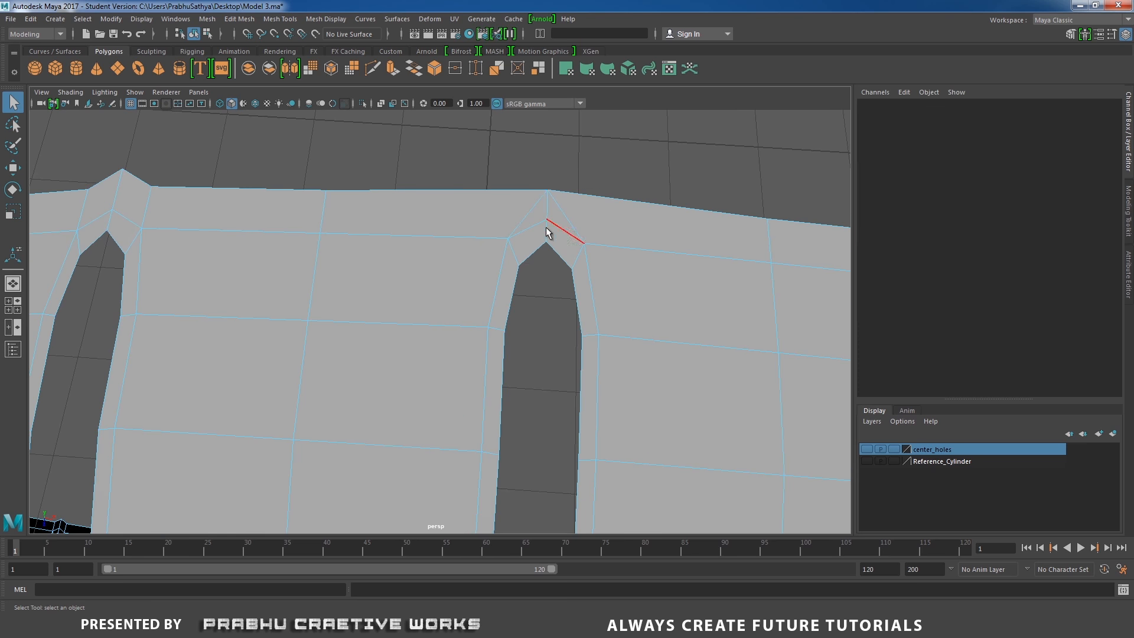
left_click(551, 213)
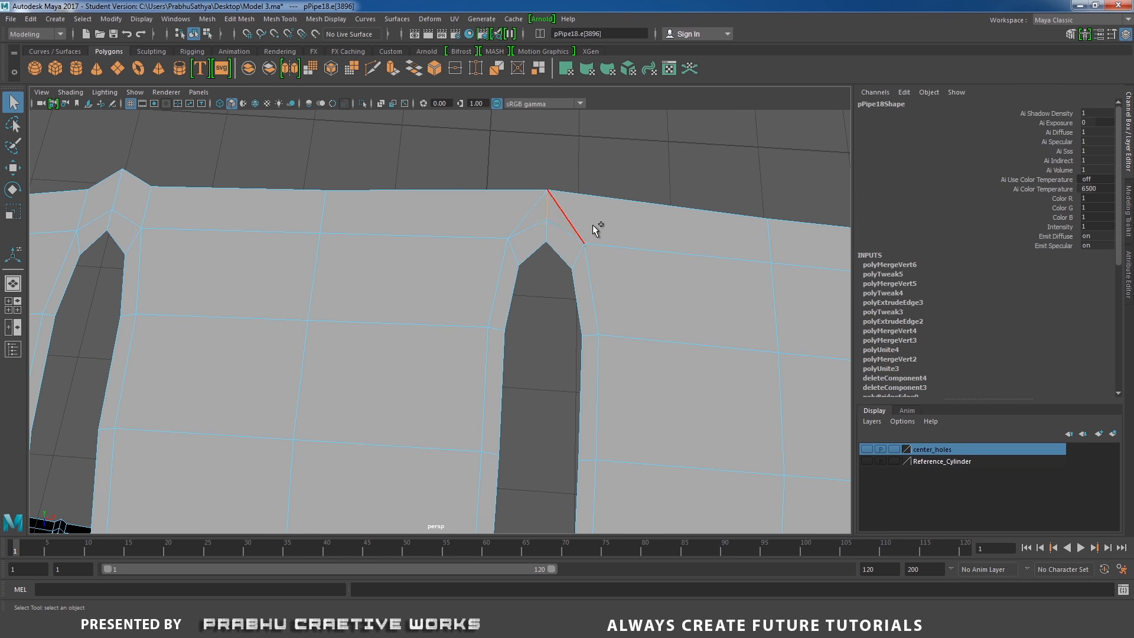
right_click(594, 227, "shift")
left_click(540, 244)
scroll(578, 286, "up", 3)
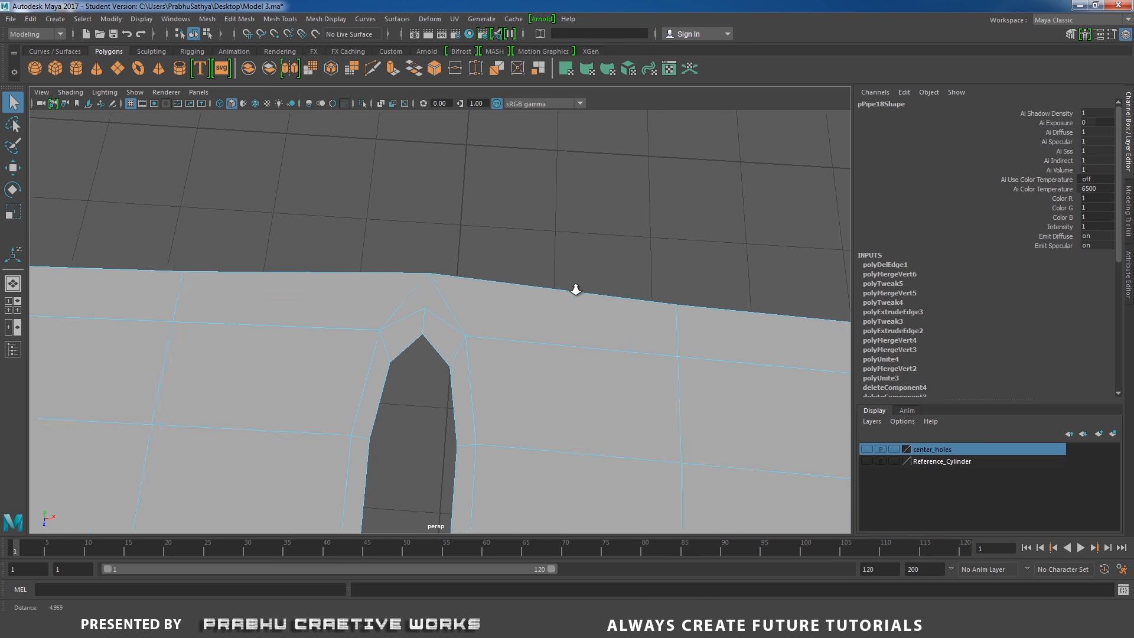
Merge the tip vertices of the next slot into one and delete its diagonal edge
left_click(404, 320)
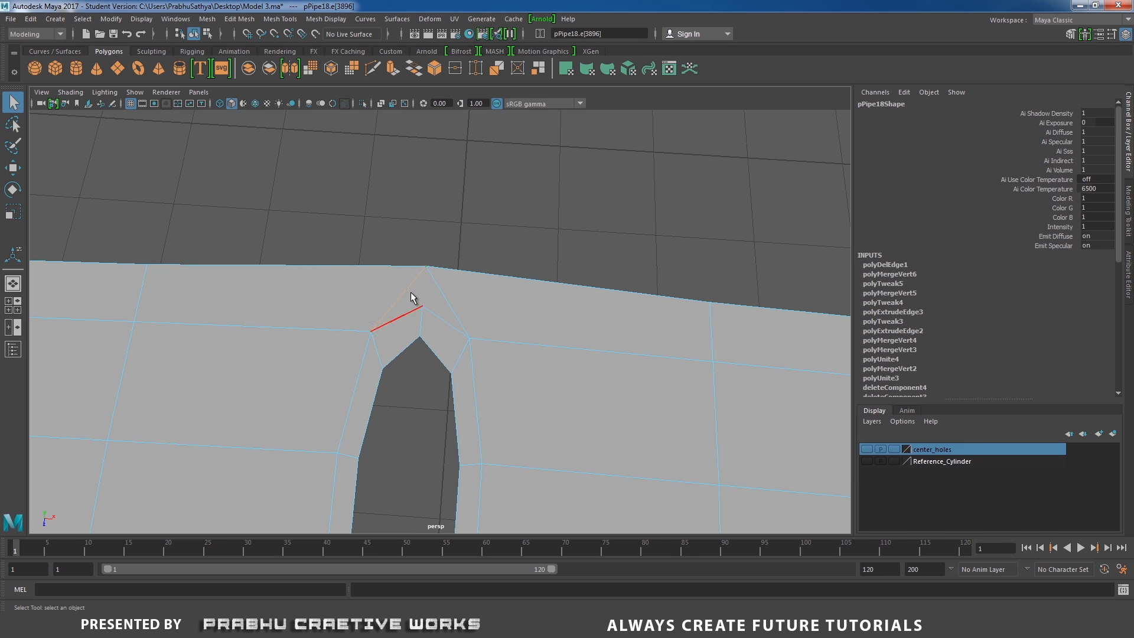
scroll(555, 318, "down", 5)
mouse_move(489, 297)
left_mouse_down("alt")
mouse_move(423, 274)
mouse_move(489, 289)
left_mouse_up("alt")
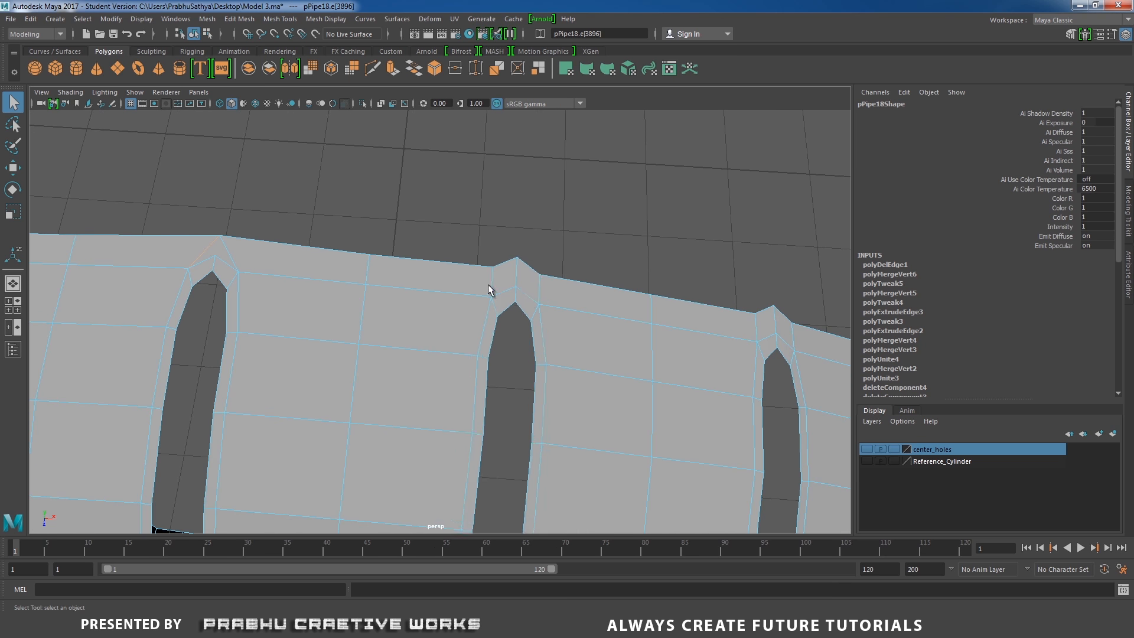
right_click_drag(488, 289, 442, 267)
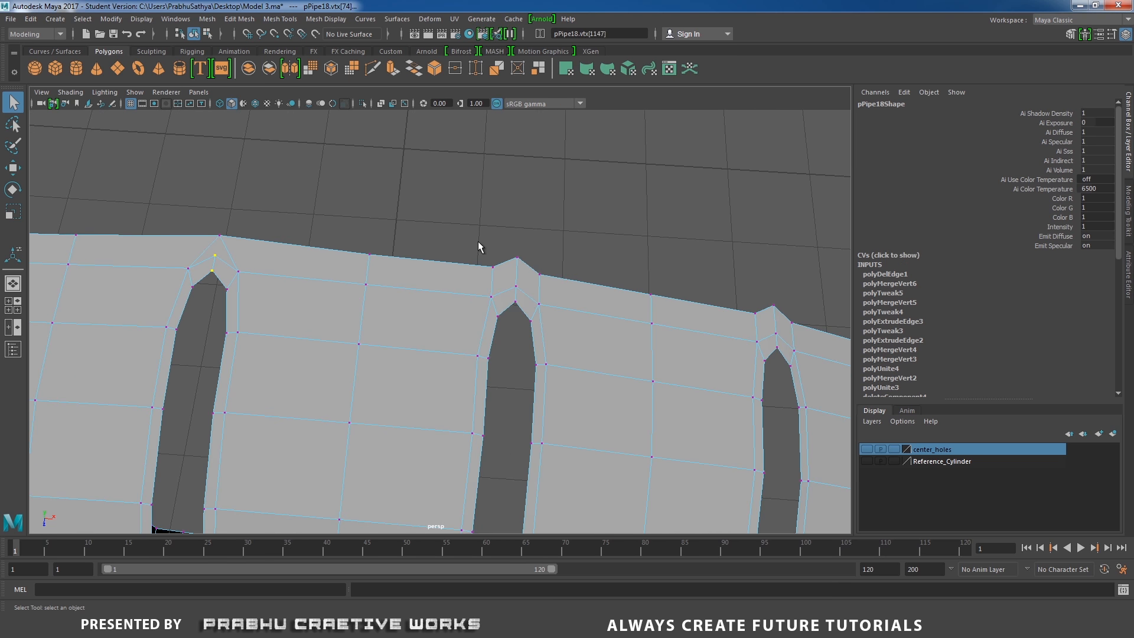
left_click_drag(480, 239, 546, 273)
right_click_drag(558, 288, 563, 217, "shift")
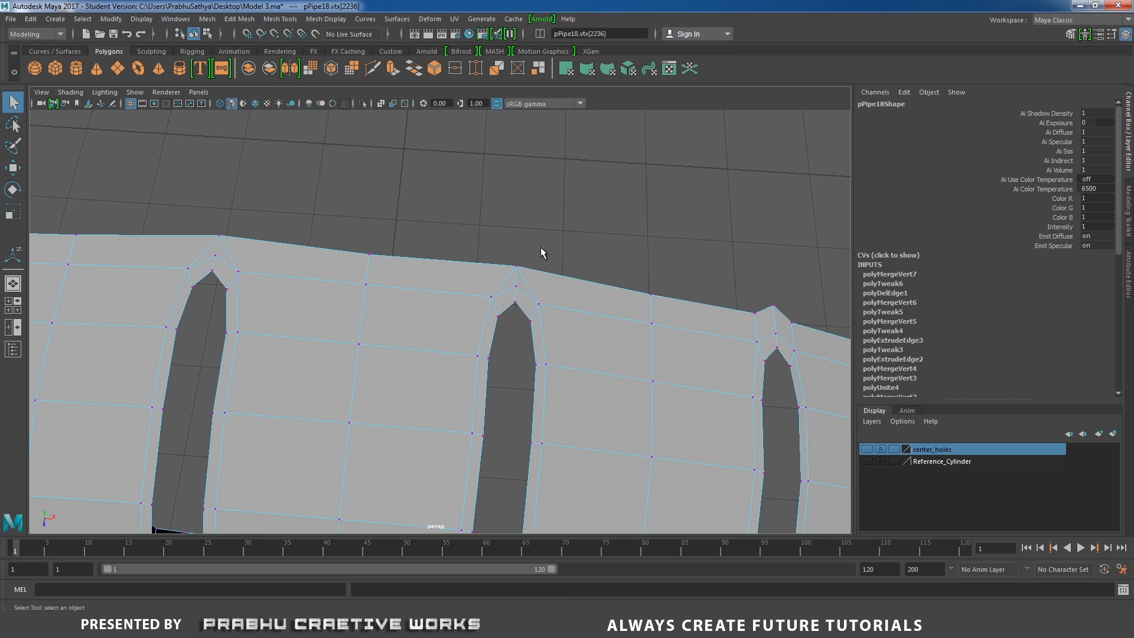
right_click_drag(527, 261, 524, 249)
left_click(514, 278)
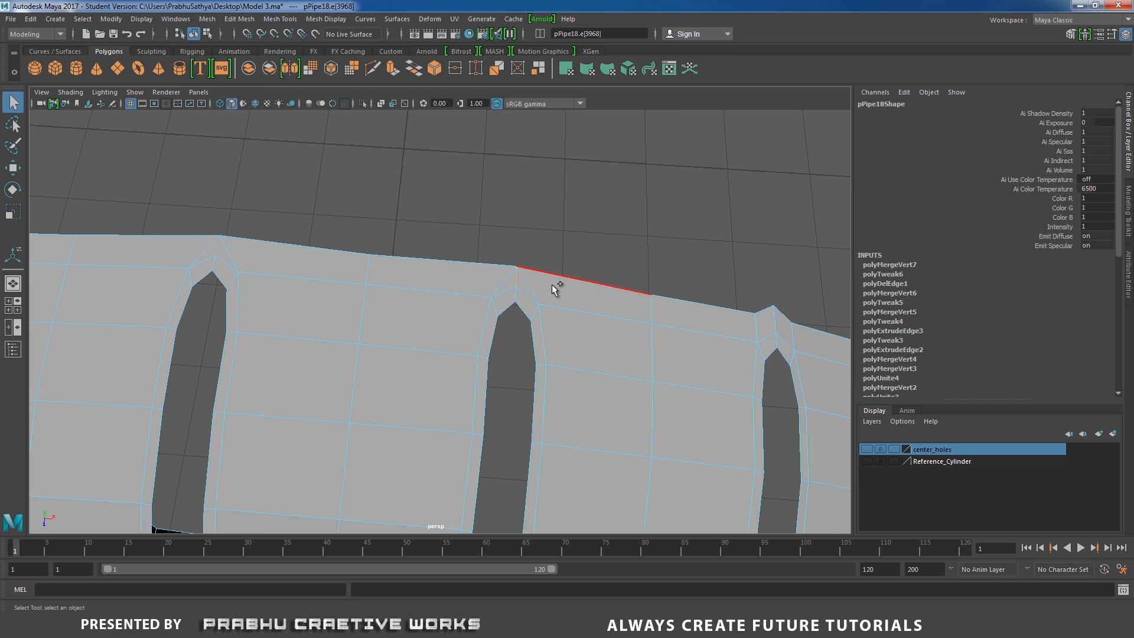
right_click_drag(552, 285, 391, 294, "shift")
left_click_drag(391, 294, 324, 282, "alt")
left_click_drag(477, 299, 428, 305, "alt")
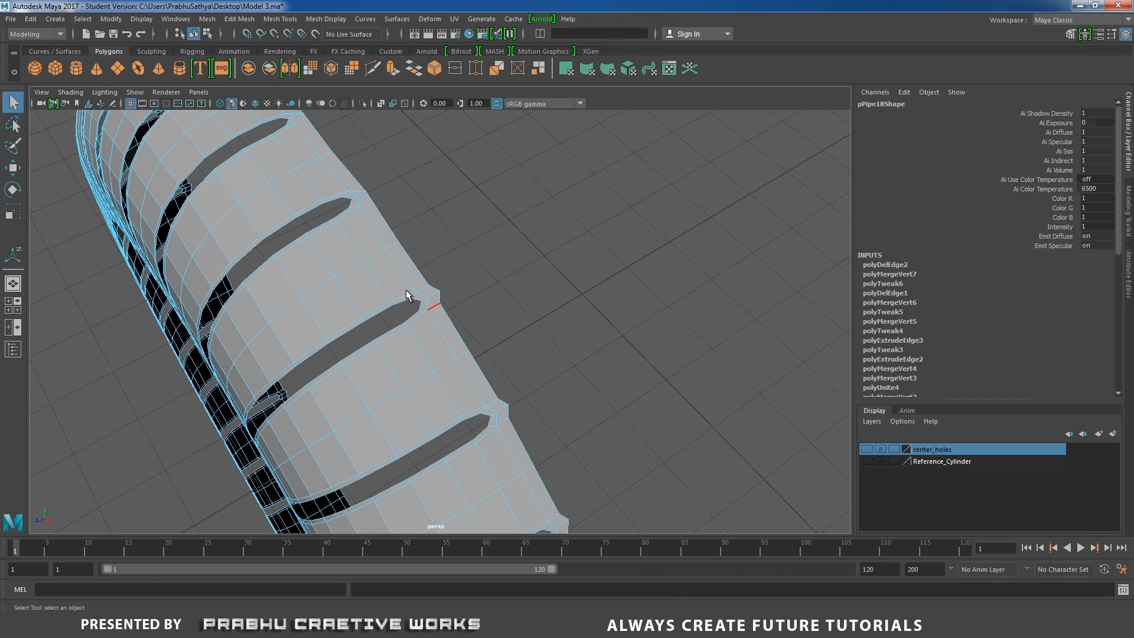
Repeat the tip cleanup on the following slots, merging each tip's vertices and deleting its diagonal edges
right_click_drag(433, 285, 395, 288)
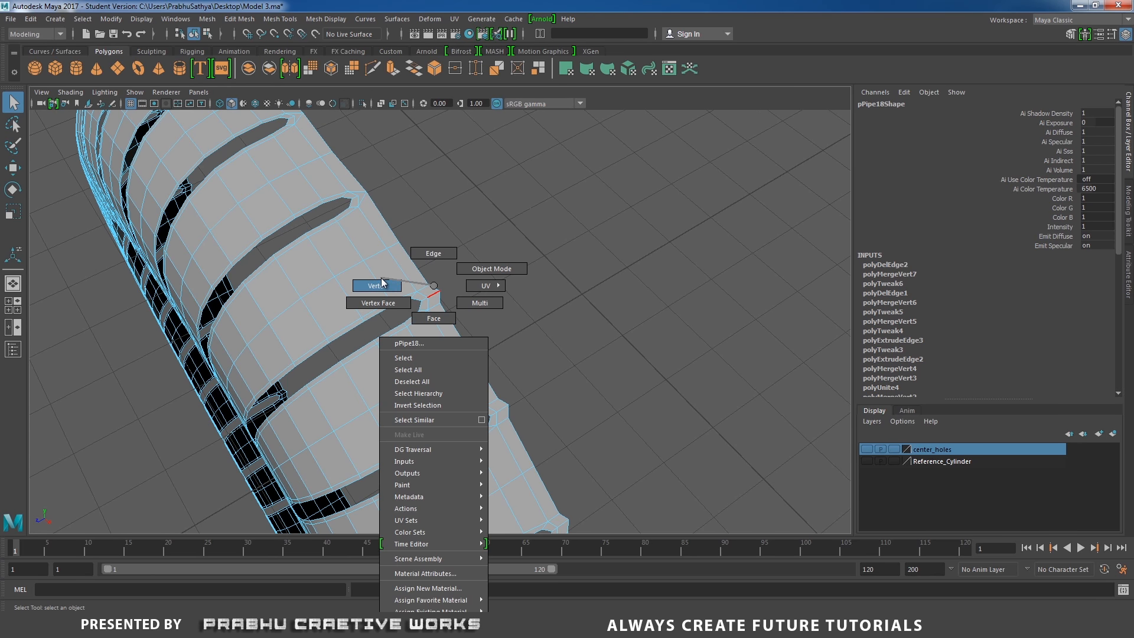
right_click_drag(381, 282, 396, 243)
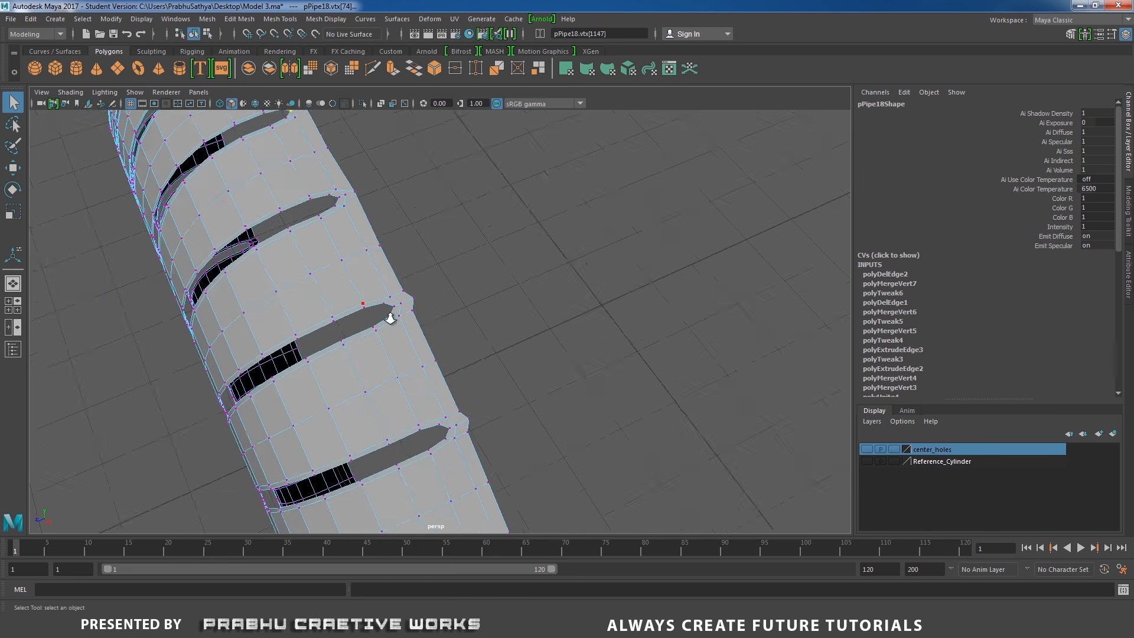
scroll(392, 317, "up", 3)
middle_click_drag(400, 196, 431, 253, "alt")
mouse_move(431, 334)
right_mouse_down("shift")
mouse_move(455, 305)
mouse_move(427, 341)
right_mouse_up("shift")
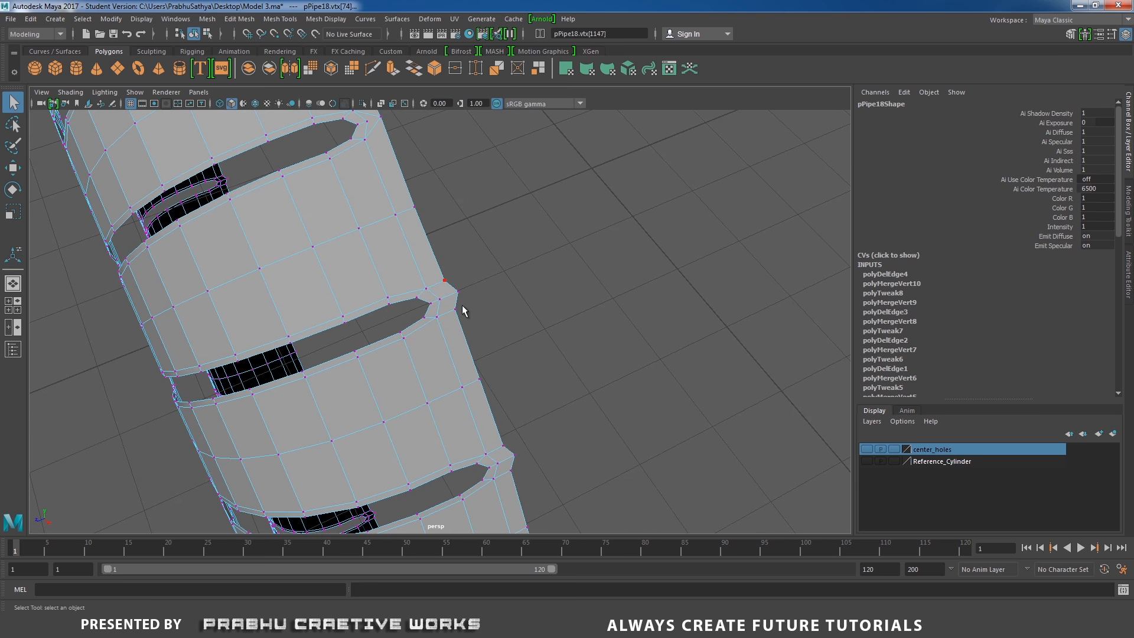
left_click(438, 345)
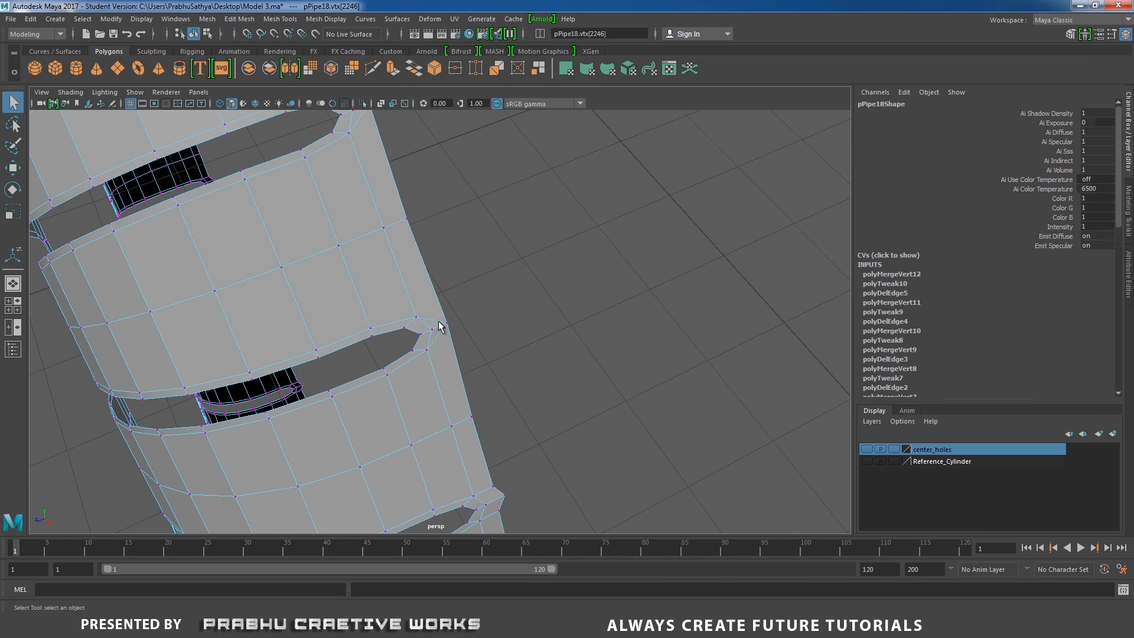
key("ctrl+Delete")
right_click_drag(438, 331, 448, 345, "shift")
right_click_drag(447, 286, 443, 311)
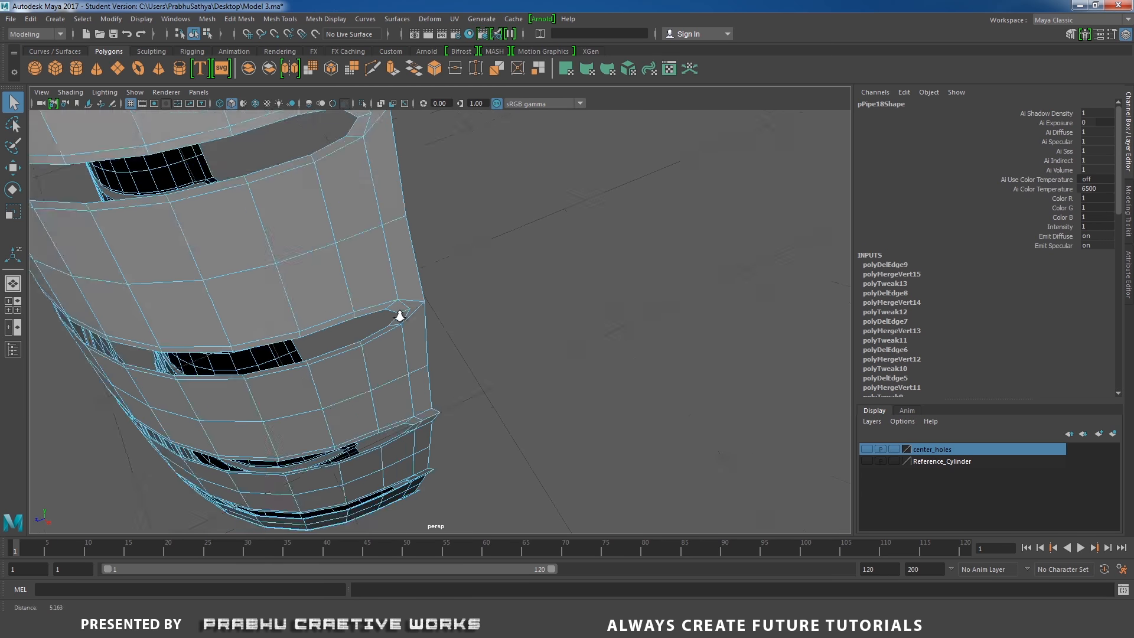
scroll(350, 353, "down", 5)
scroll(456, 379, "up", 3)
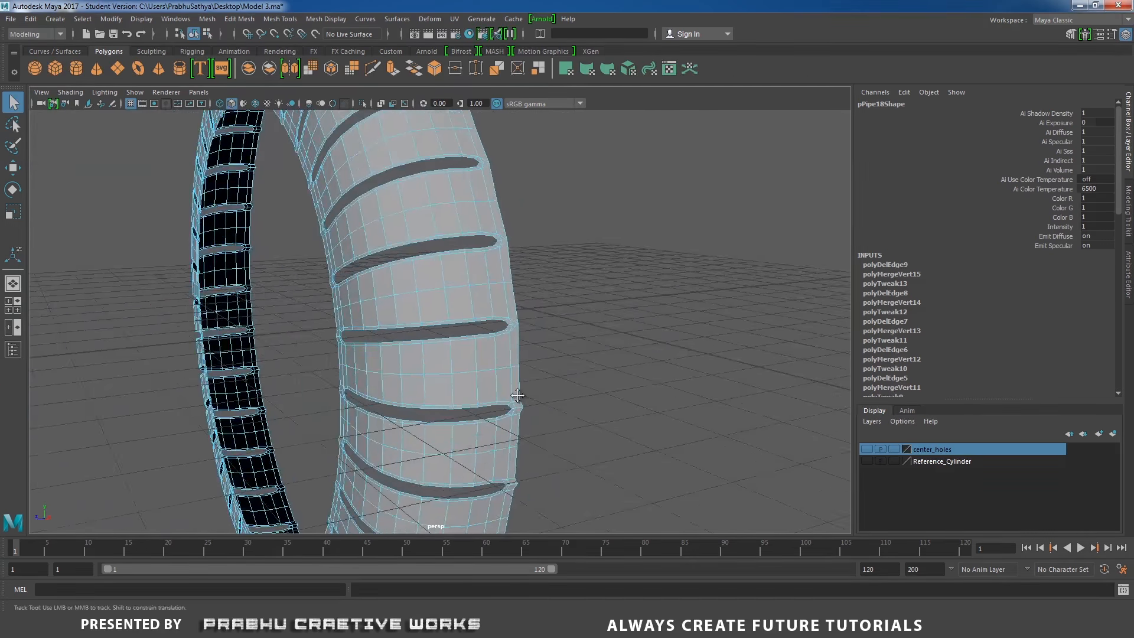
Merge the tip vertices and remove the diagonal edge on the next slots along the same border of the ring
right_click_drag(441, 339, 420, 353, "shift")
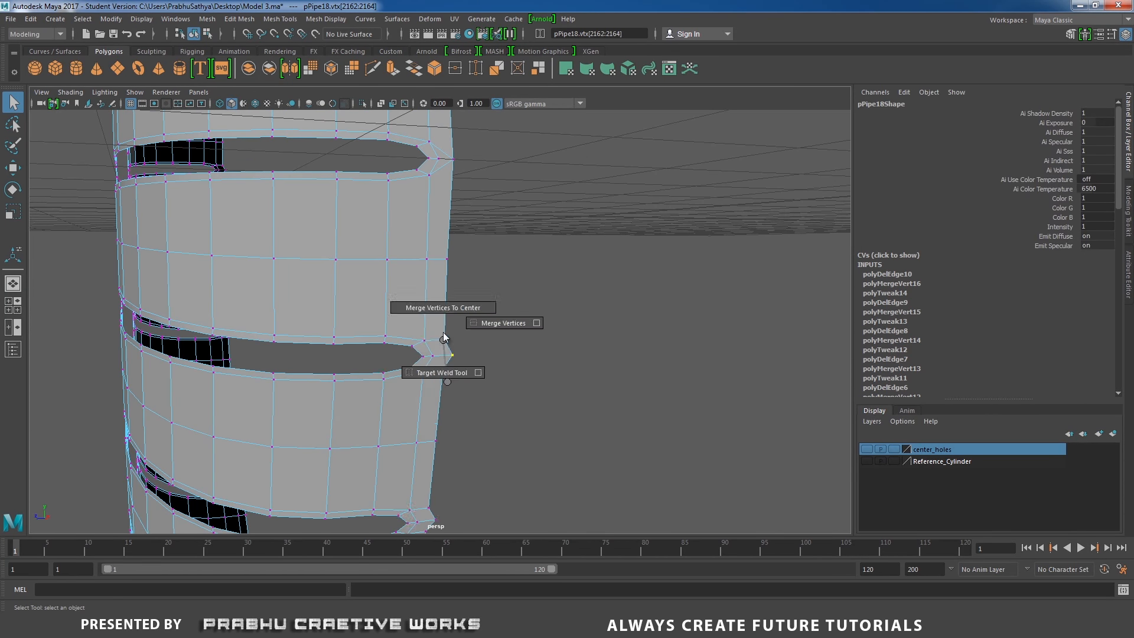
right_click_drag(444, 338, 444, 308, "shift")
scroll(438, 358, "down", 5)
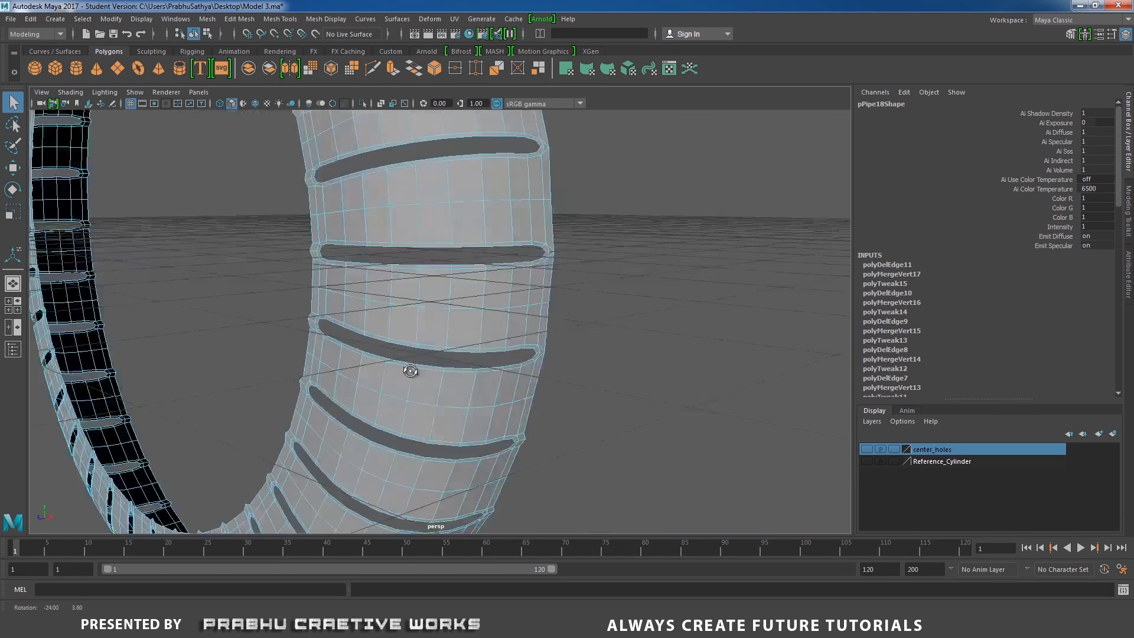
scroll(469, 349, "up", 5)
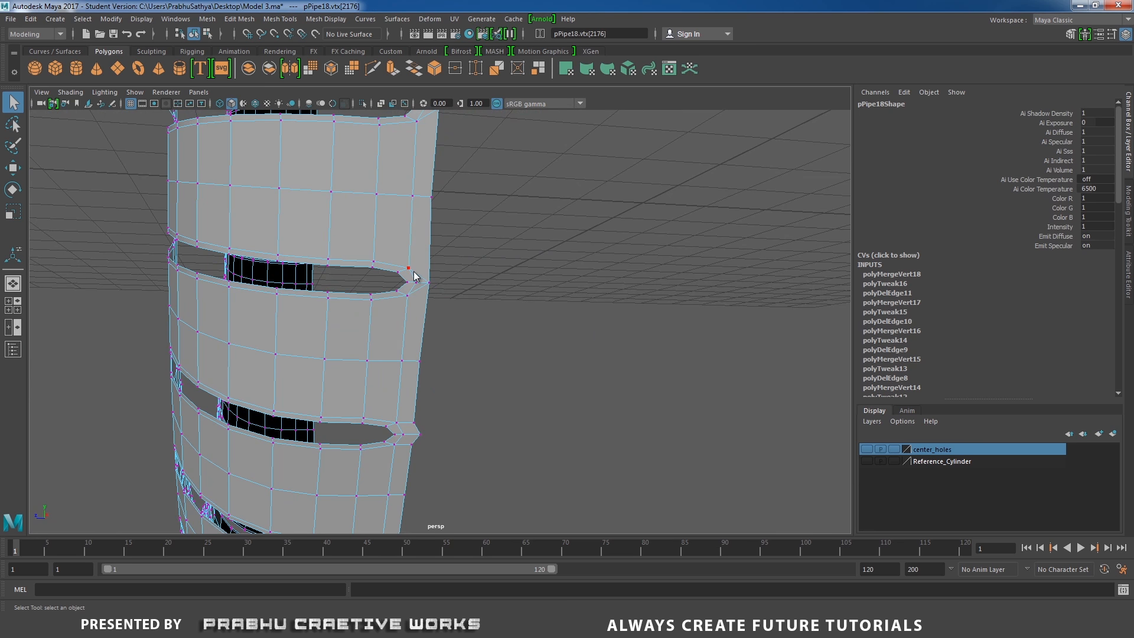
right_click_drag(390, 304, 441, 353)
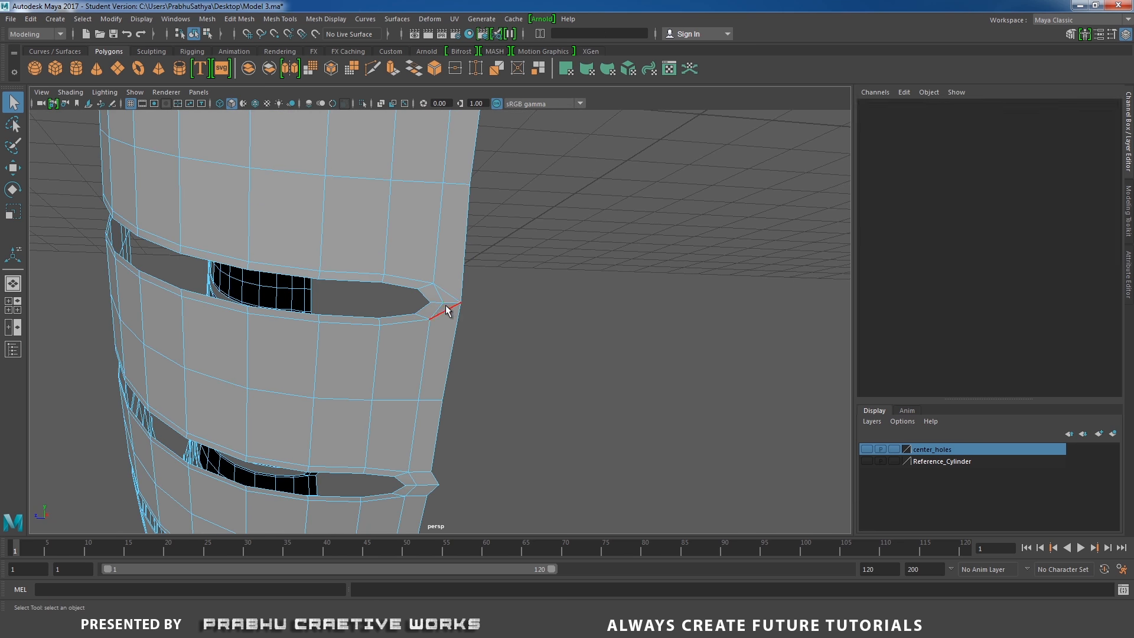
right_click_drag(456, 285, 440, 310, "shift")
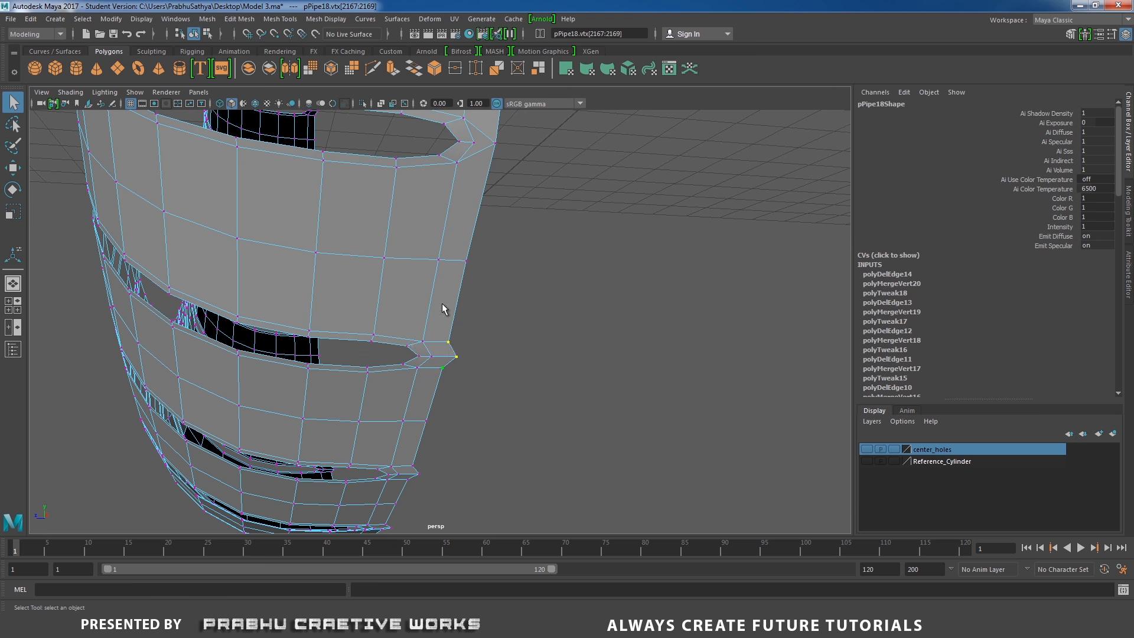
Clean up the slot tips along the ring's opposite border by merging tip vertices and deleting diagonal edges
key("F10")
left_click(444, 341)
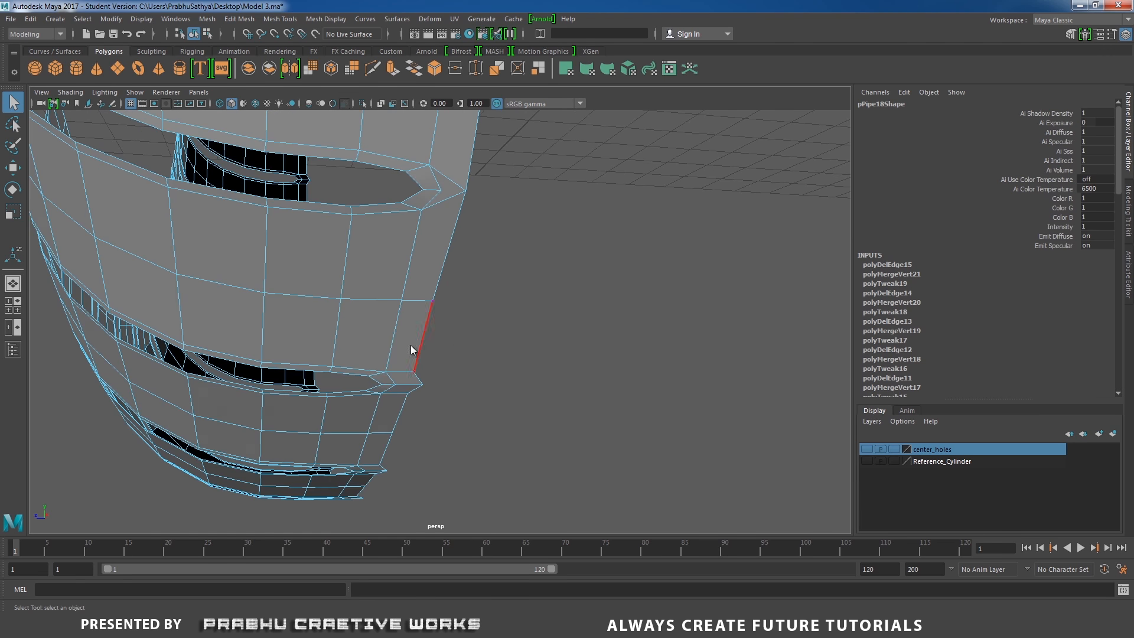
right_click_drag(393, 362, 405, 381, "shift")
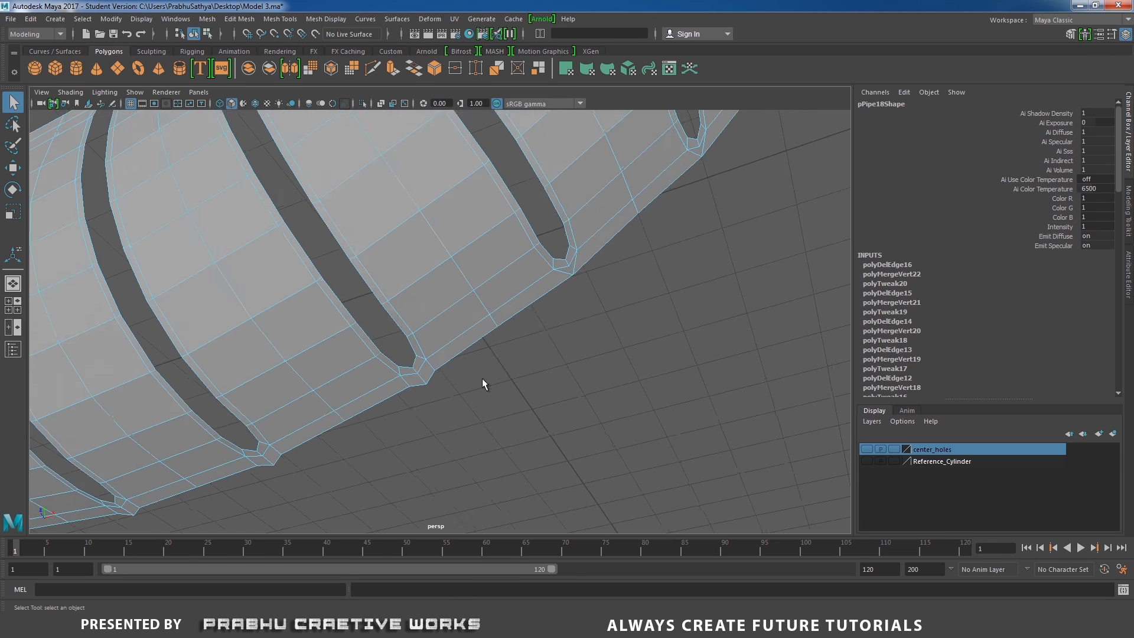
key("F9")
left_click(423, 347)
right_click_drag(550, 287, 564, 344, "shift")
right_click_drag(540, 317, 625, 286, "shift")
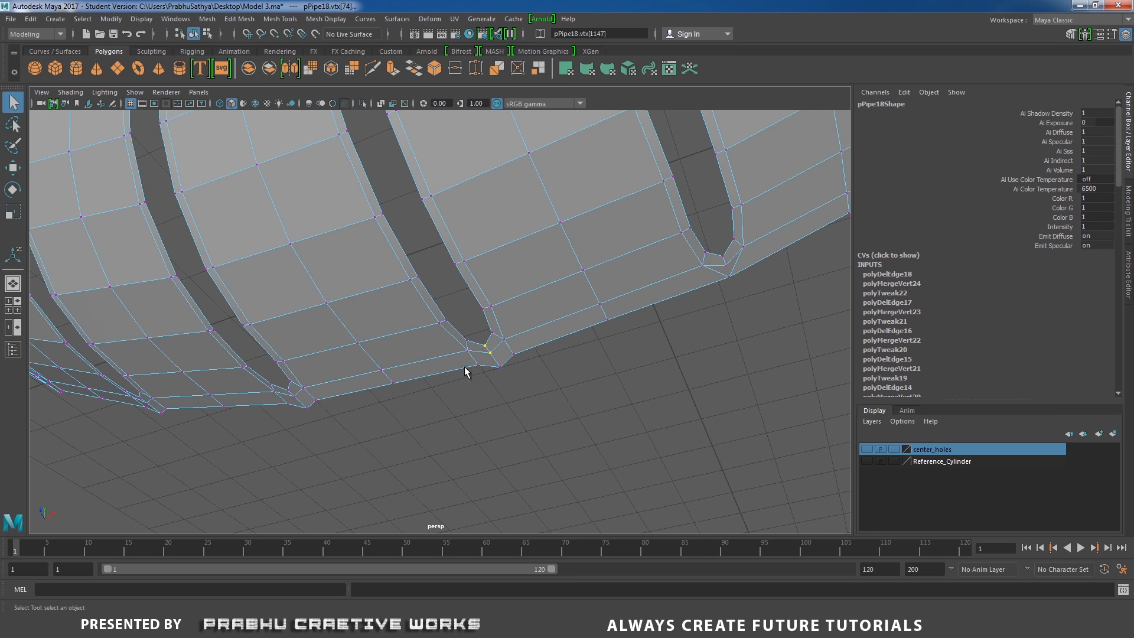
right_click_drag(526, 368, 527, 371, "shift")
right_click_drag(528, 371, 526, 335, "shift")
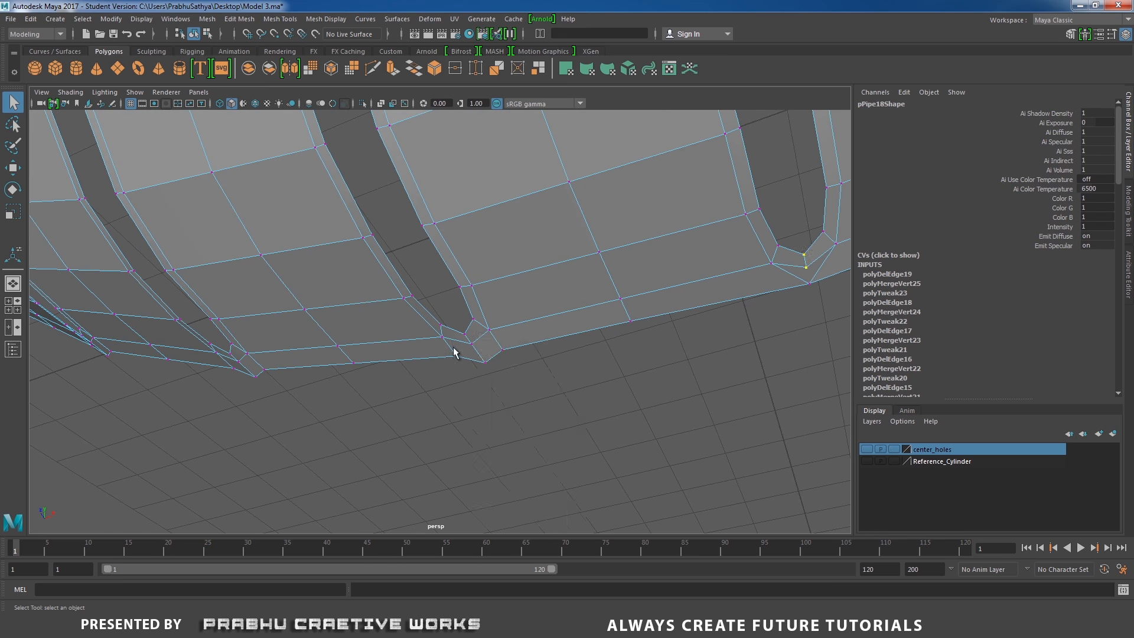
right_click_drag(517, 368, 518, 337, "shift")
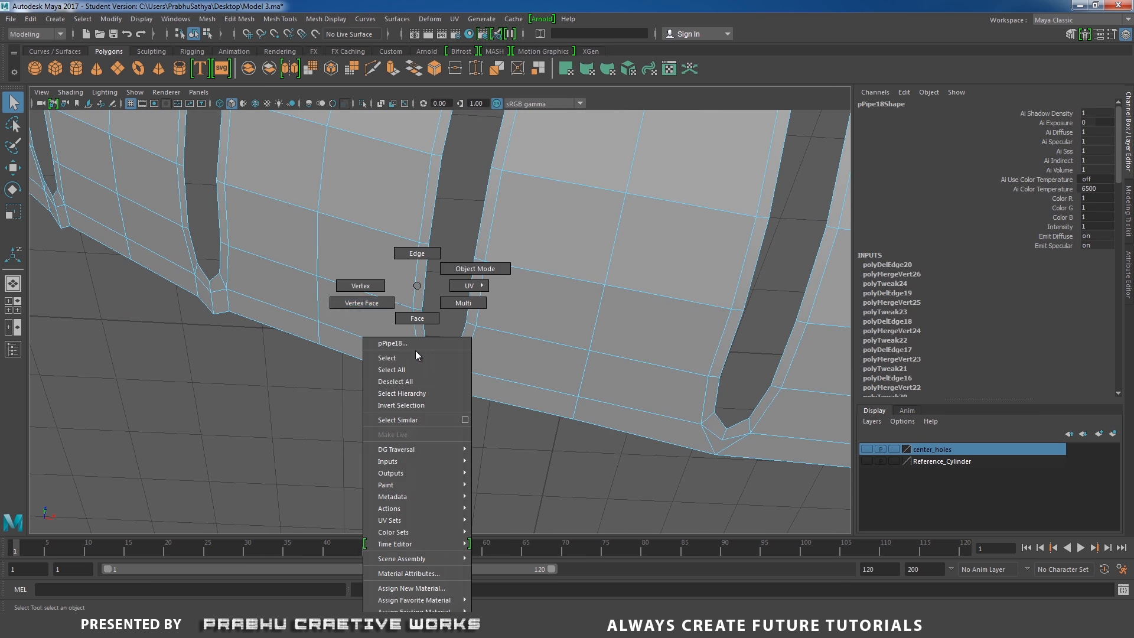
right_click_drag(410, 286, 435, 384)
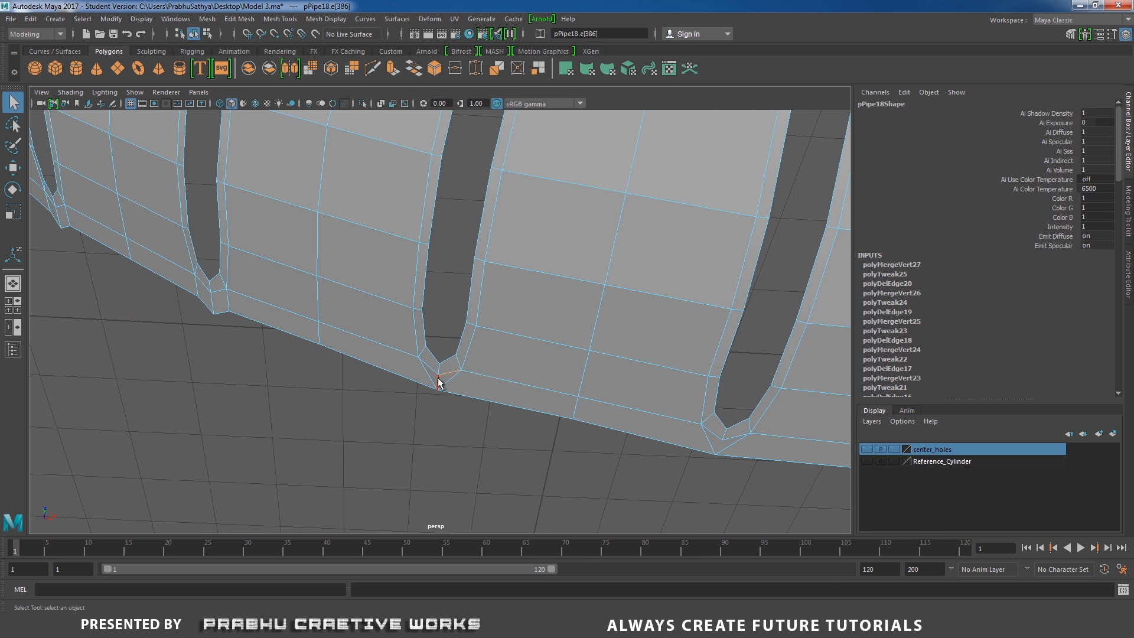
Continue merging tip vertices and deleting the diagonal edges on the next slots of that border
right_click_drag(520, 286, 430, 286)
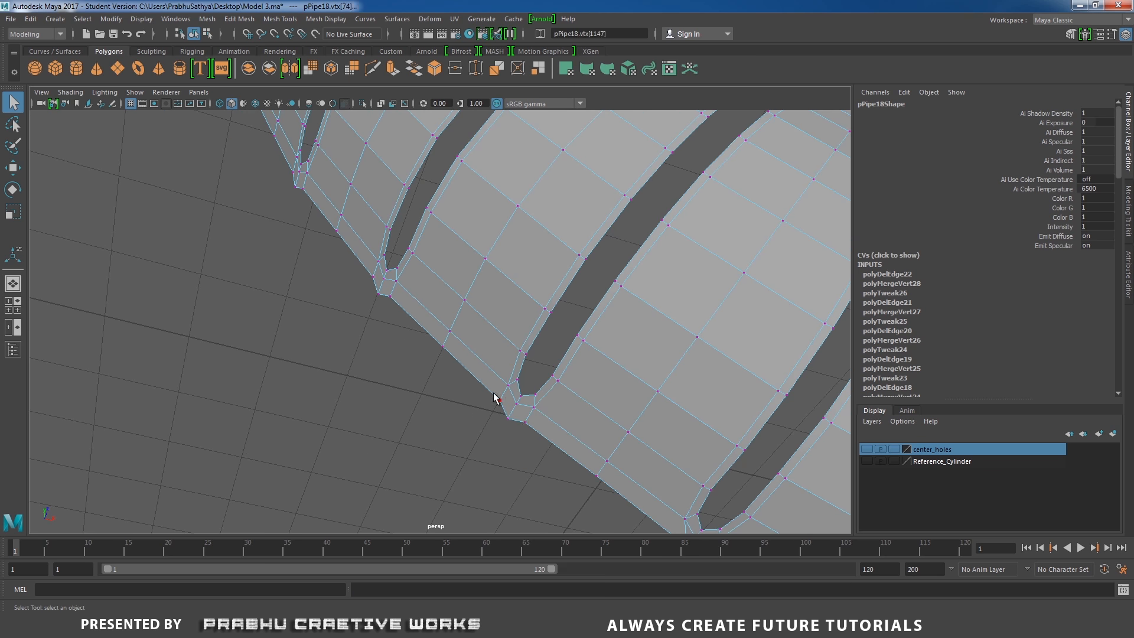
right_click_drag(497, 397, 519, 355, "shift")
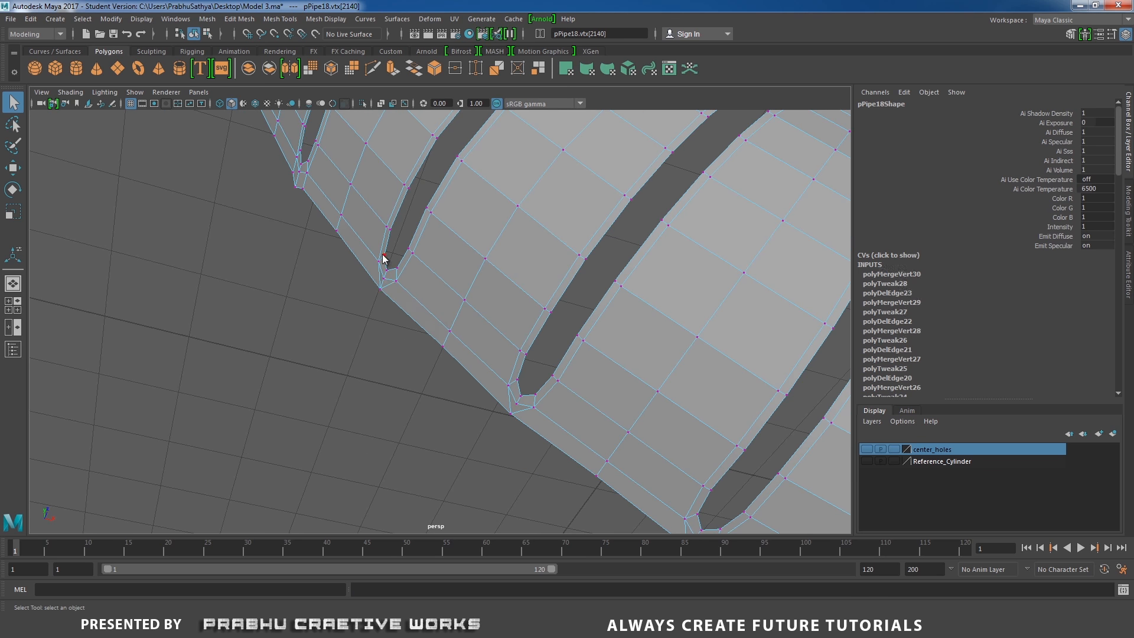
right_click_drag(381, 278, 373, 307, "shift")
right_click_drag(373, 307, 378, 278, "shift")
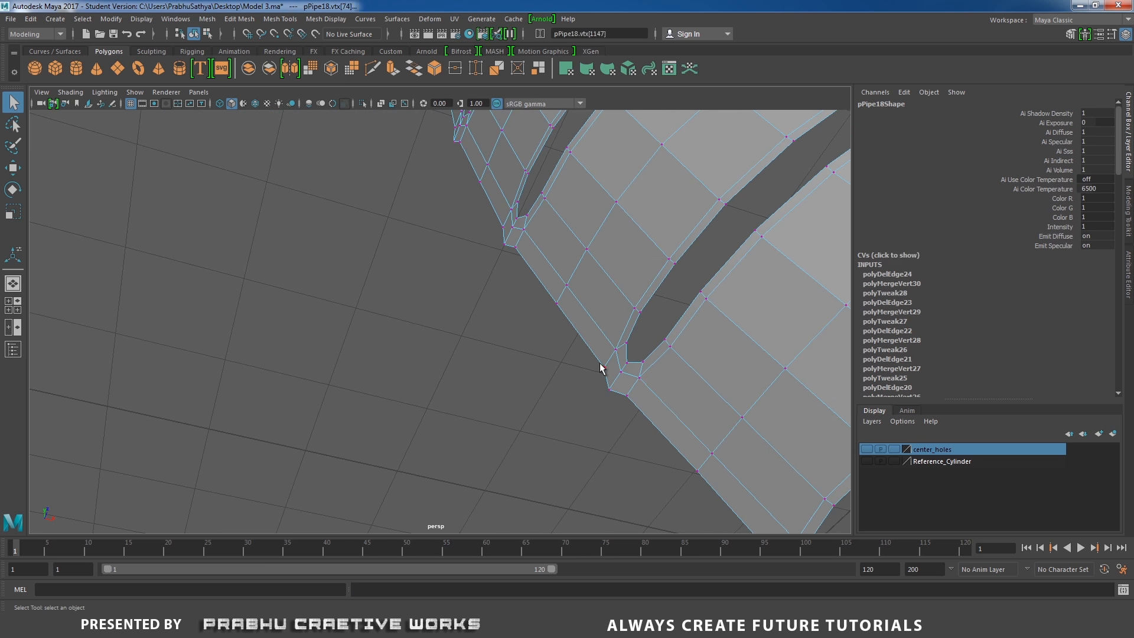
right_click_drag(633, 333, 632, 331, "shift")
right_click_drag(631, 378, 631, 334)
left_click(618, 379)
key("ctrl+Delete")
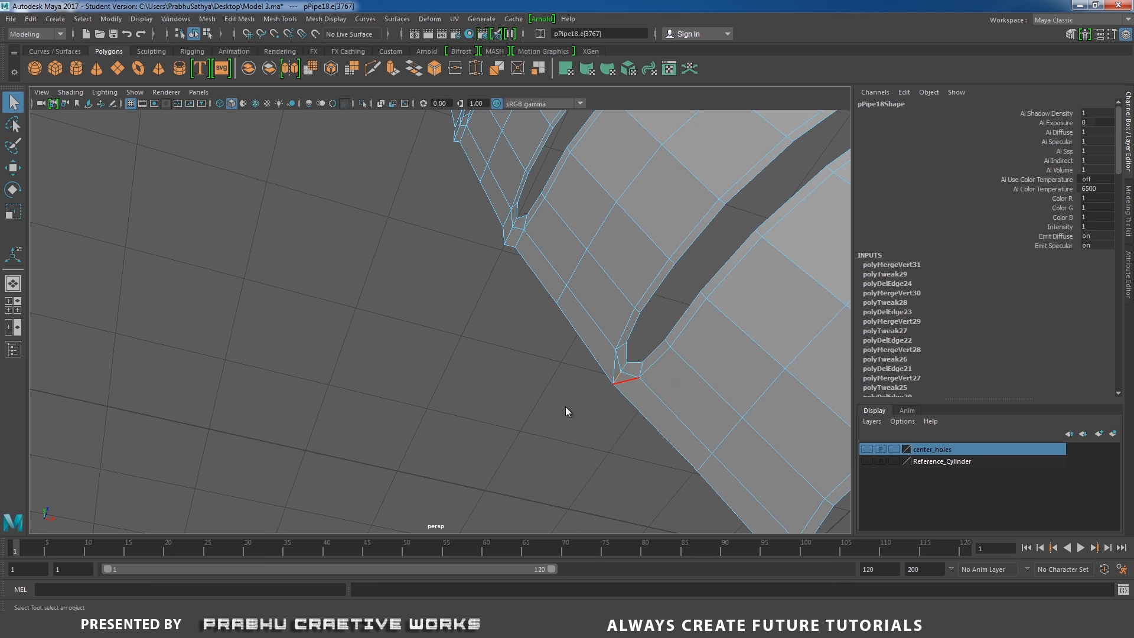
left_click_drag(565, 407, 642, 402, "alt")
middle_click_drag(643, 402, 618, 345, "alt")
left_click(527, 329)
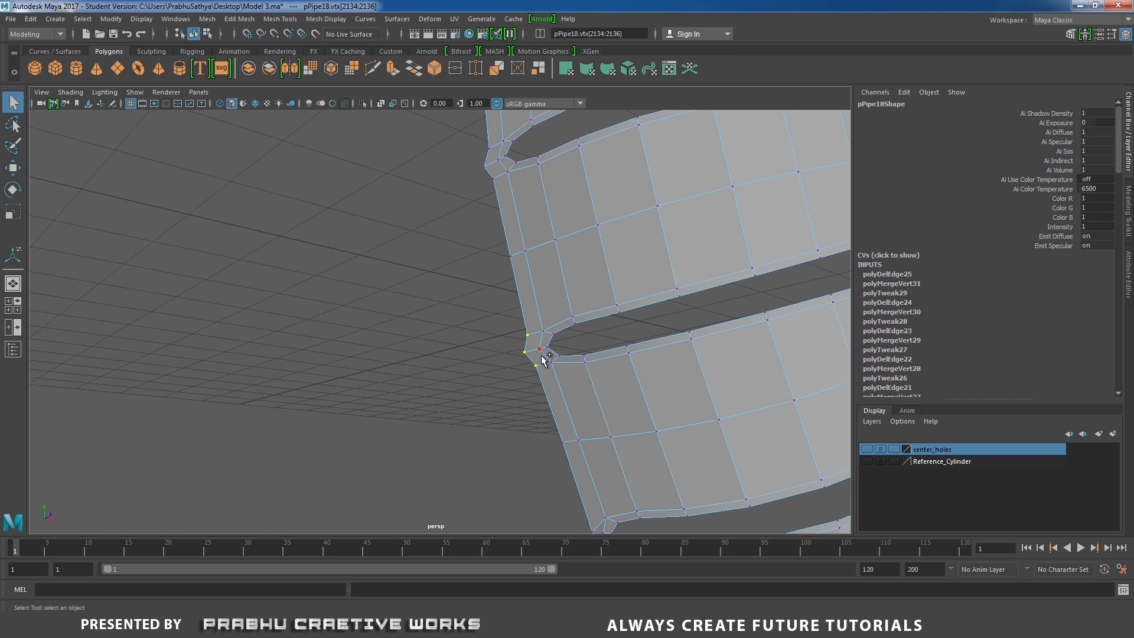
Merge the vertices and delete the diagonal edges at the next few slot tips around the ring
right_click_drag(541, 356, 537, 277, "shift")
right_click_drag(534, 284, 534, 249)
left_click(535, 350)
right_click_drag(544, 360, 507, 376, "shift")
middle_click_drag(490, 197, 557, 282, "alt")
right_click_drag(557, 285, 503, 300)
middle_click_drag(540, 236, 497, 298, "alt")
left_click_drag(496, 298, 516, 345)
right_click_drag(527, 330, 527, 269, "shift")
right_click_drag(527, 276, 526, 245)
left_click(517, 321)
right_click_drag(527, 332, 527, 198, "shift")
left_click_drag(526, 197, 501, 324, "alt")
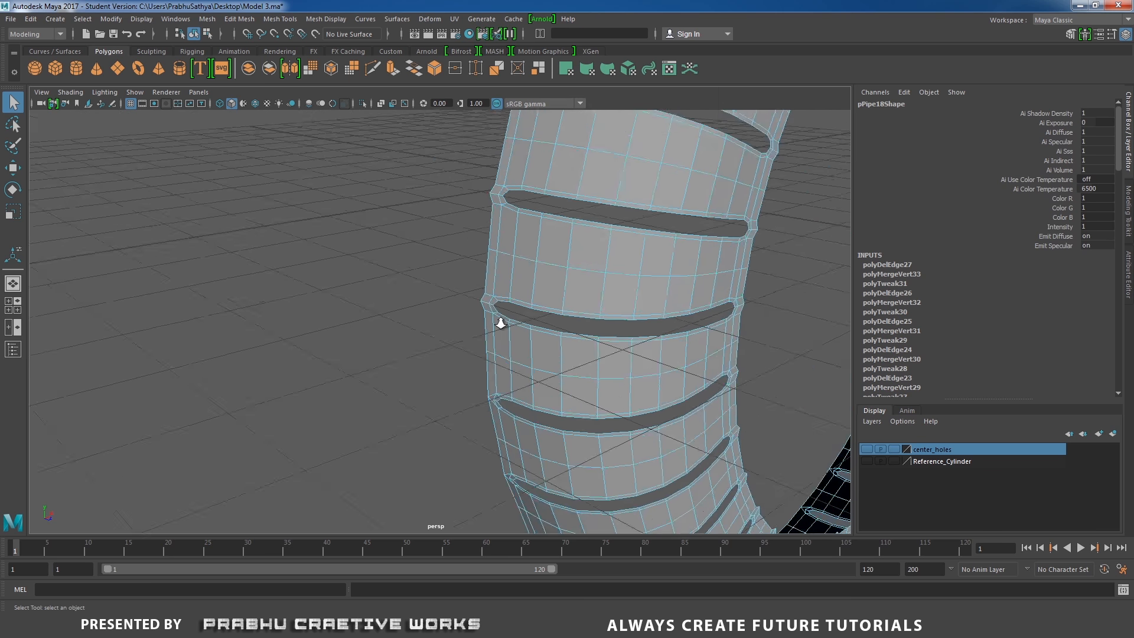
right_click_drag(501, 323, 539, 316, "alt")
right_click_drag(536, 313, 487, 313)
left_click_drag(474, 263, 498, 302)
right_click_drag(508, 277, 508, 244)
left_click(520, 312)
right_click_drag(521, 316, 503, 332, "shift")
left_click_drag(503, 328, 529, 272, "alt")
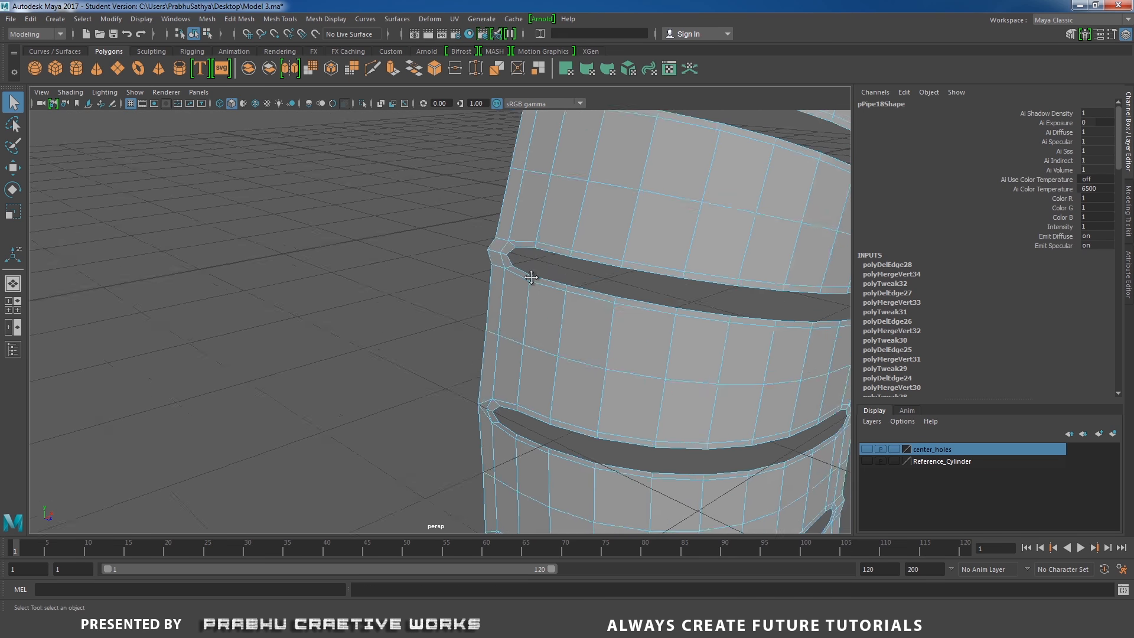
Clean up two more slot tips, merging their vertices and removing their diagonal edges
right_click_drag(529, 272, 532, 282, "alt")
right_click_drag(529, 282, 478, 281)
right_click_drag(521, 238, 521, 237, "shift")
mouse_move(521, 319)
right_mouse_down()
mouse_move(521, 278)
mouse_move(522, 337)
right_mouse_up()
left_click(514, 316)
middle_click_drag(566, 281, 501, 434, "alt")
right_click_drag(511, 235, 509, 192)
right_click_drag(502, 266, 489, 291)
left_click(486, 267)
right_click_drag(578, 207, 565, 170, "alt")
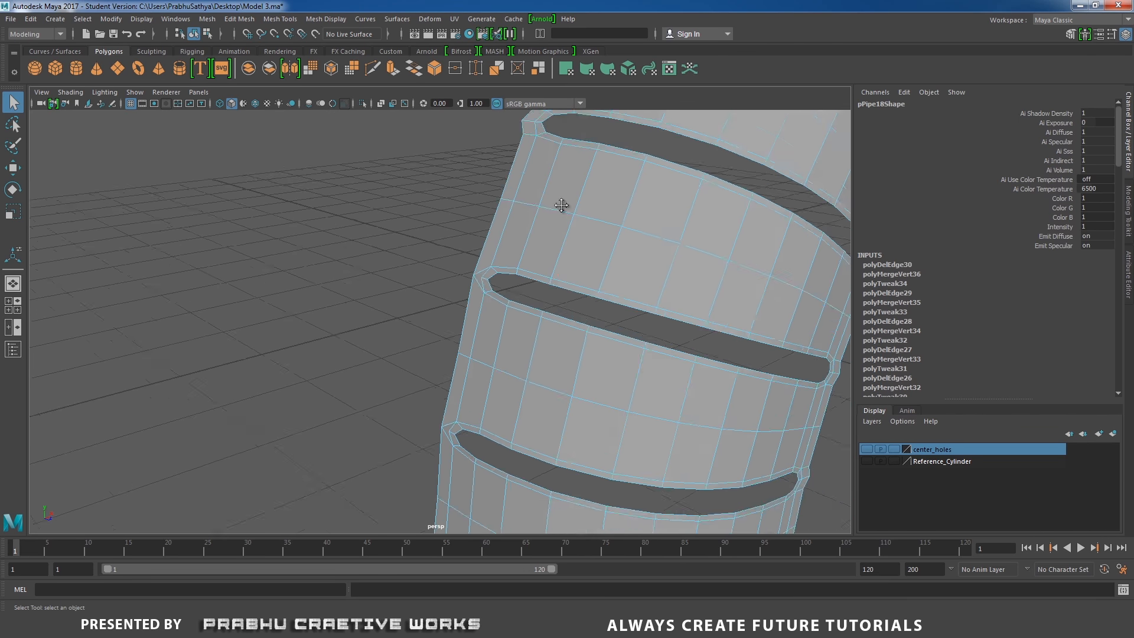
middle_click_drag(564, 170, 461, 451, "alt")
right_click_drag(477, 296, 433, 294)
left_click_drag(437, 344, 468, 372)
right_click_drag(460, 397, 461, 349, "shift")
right_click_drag(462, 400, 489, 379)
left_click(471, 374)
right_click_drag(513, 355, 494, 319, "alt")
middle_click_drag(493, 319, 424, 441, "alt")
right_click_drag(425, 440, 449, 414, "alt")
right_click_drag(472, 351, 427, 349)
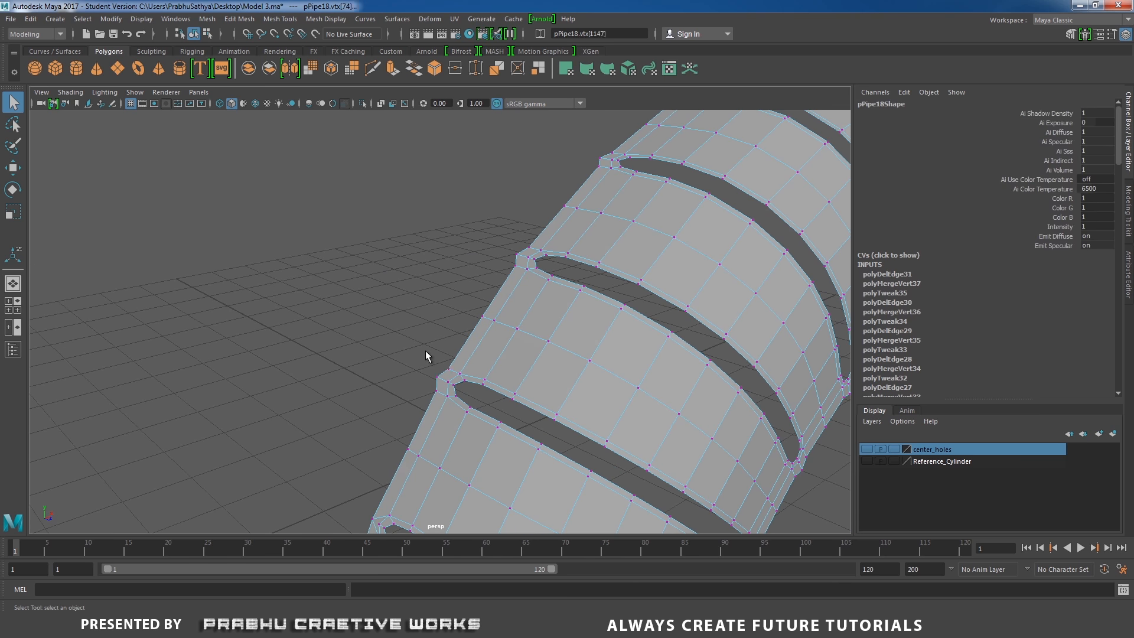
right_click_drag(445, 390, 447, 348, "shift")
right_click_drag(446, 402, 473, 378)
left_click(454, 378)
Finish merging tip vertices and deleting diagonal edges on the remaining slots around the ring
right_click_drag(550, 260, 582, 236, "alt")
middle_click_drag(582, 237, 528, 337, "alt")
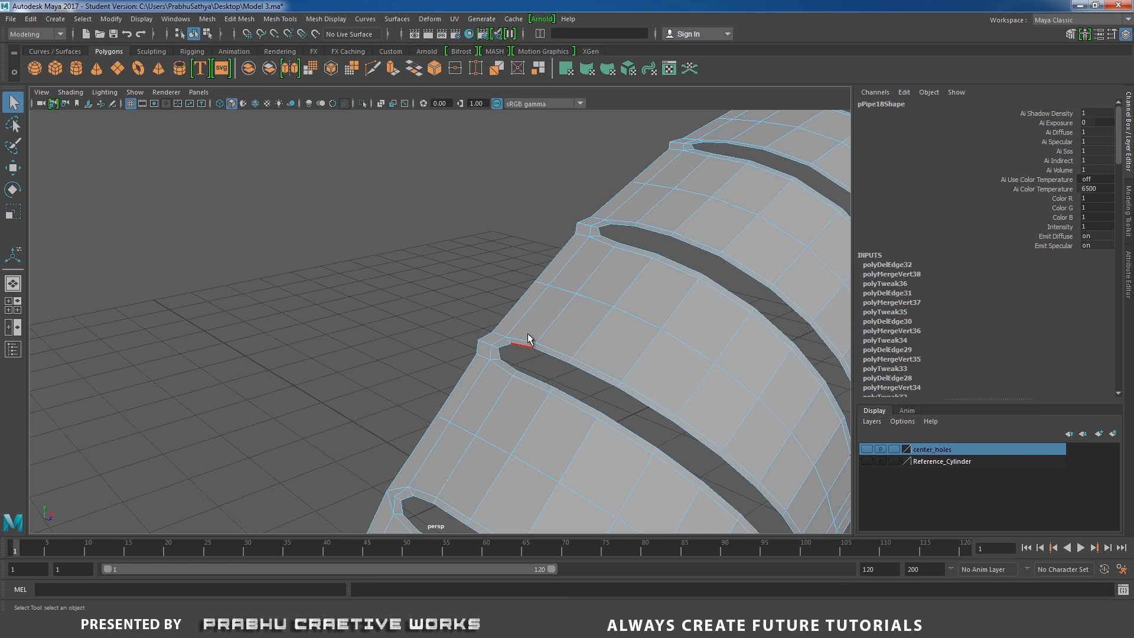
right_click_drag(514, 336, 470, 336)
left_click_drag(457, 368, 489, 306)
right_click_drag(503, 253, 504, 251, "shift")
mouse_move(512, 339)
right_mouse_down()
mouse_move(511, 298)
mouse_move(506, 348)
right_mouse_up()
left_click(487, 346)
right_click_drag(506, 349, 391, 452, "alt")
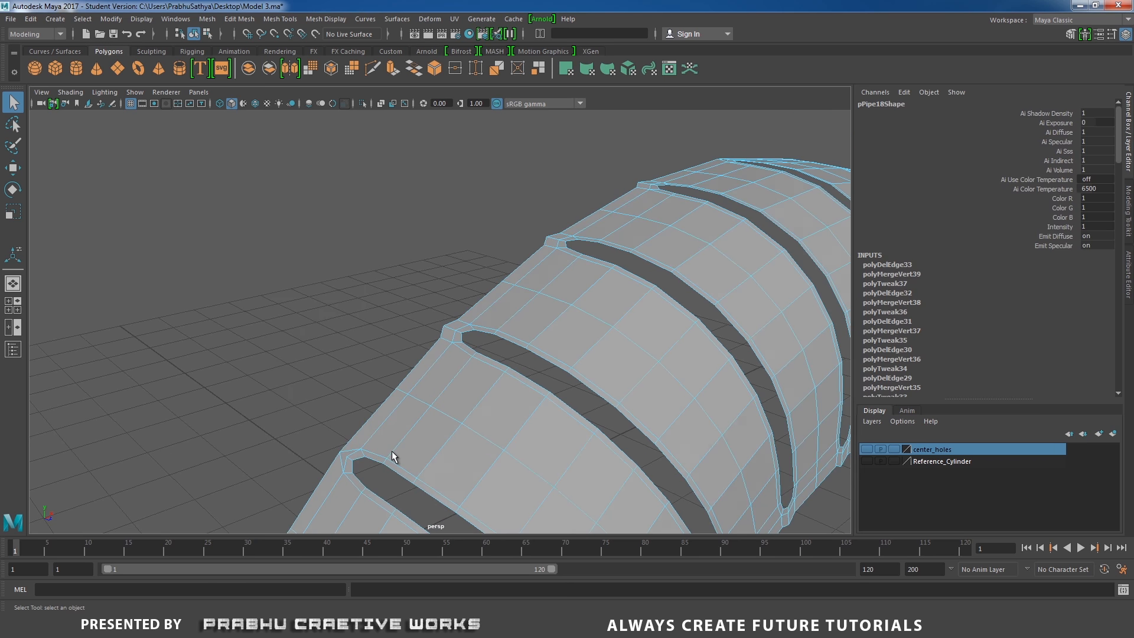
left_click_drag(392, 451, 633, 354, "alt")
right_click_drag(633, 354, 447, 311, "alt")
left_click_drag(410, 279, 434, 328)
right_click_drag(453, 316, 455, 243, "shift")
right_click_drag(455, 254, 482, 319, "alt")
right_click_drag(475, 322, 475, 282)
left_click(440, 315)
right_click_drag(462, 325, 443, 340, "shift")
right_click_drag(549, 227, 582, 204, "alt")
middle_click_drag(582, 204, 506, 286, "alt")
right_click_drag(507, 286, 461, 280)
left_click_drag(455, 245, 496, 282)
right_click_drag(509, 266, 526, 192, "shift")
right_click_drag(520, 272, 520, 232)
left_click(486, 272)
right_click_drag(510, 269, 491, 284, "shift")
left_click_drag(531, 260, 508, 266, "alt")
middle_click_drag(591, 212, 502, 255, "alt")
right_click_drag(508, 254, 464, 253)
left_click_drag(475, 192, 519, 226)
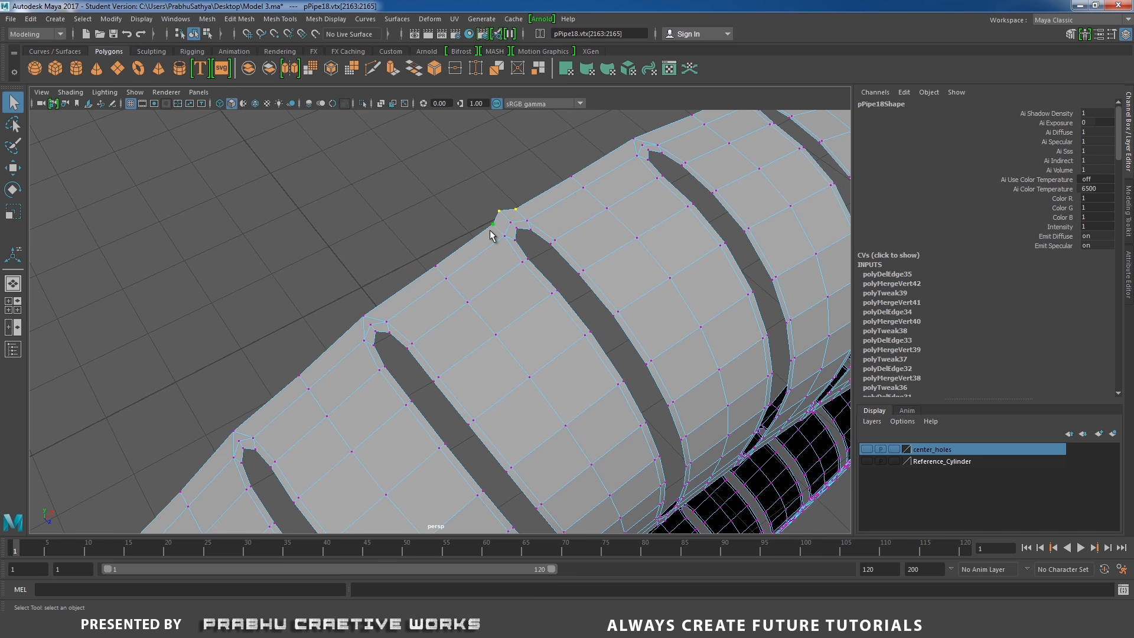
right_click_drag(515, 244, 518, 176, "shift")
right_click_drag(523, 216, 520, 249)
left_click(558, 231)
right_click_drag(611, 264, 593, 254, "alt")
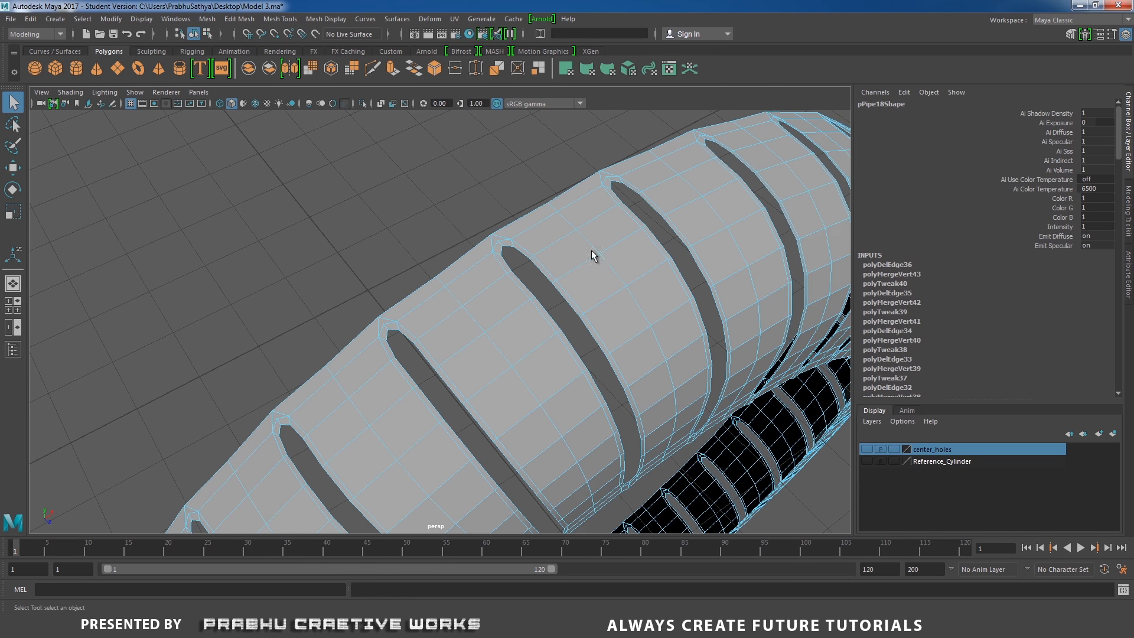
Orbit around the ring to inspect all the cleaned-up slot tips
left_click_drag(592, 253, 757, 322, "alt")
right_click_drag(757, 321, 541, 319, "alt")
middle_click_drag(541, 320, 316, 311, "alt")
right_click_drag(316, 311, 557, 413, "alt")
left_click_drag(557, 413, 480, 392, "alt")
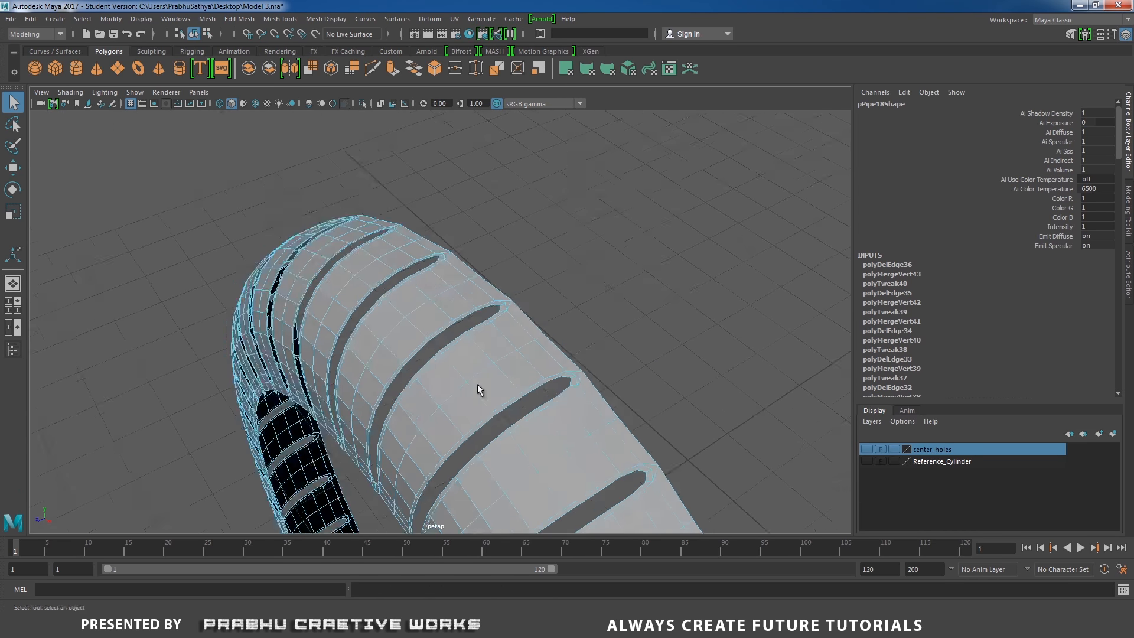
right_click_drag(481, 392, 388, 248, "alt")
middle_click_drag(388, 248, 364, 158, "alt")
middle_click_drag(561, 325, 566, 333, "alt")
left_click_drag(566, 333, 626, 406, "alt")
right_click_drag(626, 407, 641, 432, "alt")
right_click_drag(593, 370, 398, 344, "alt")
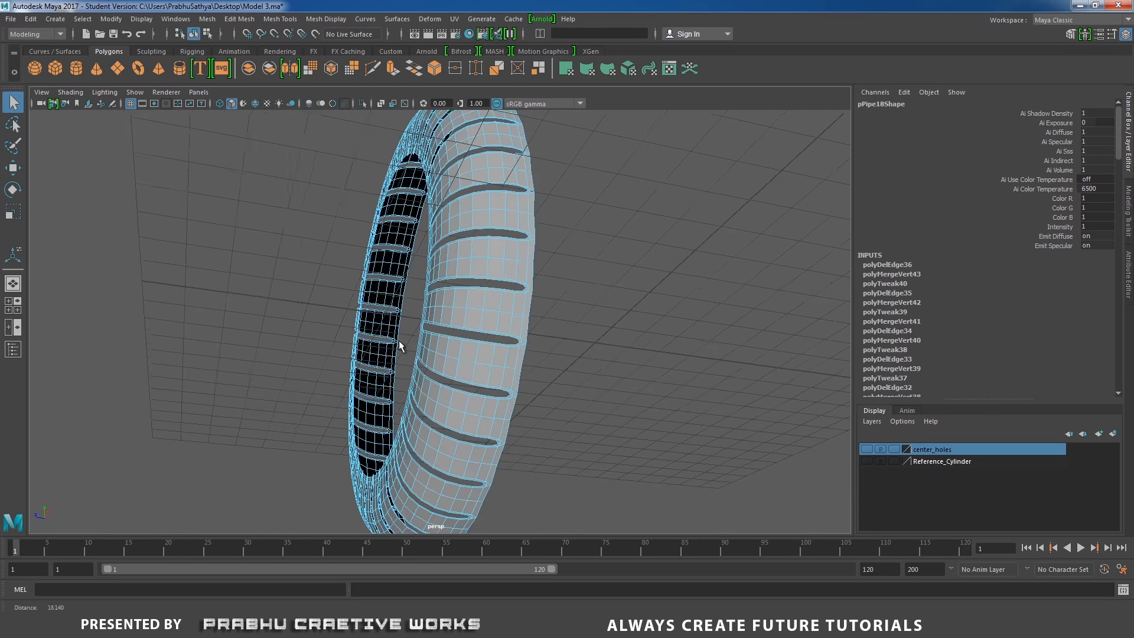
Merge the vertices and delete the diagonal edge at a slot tip on the ring's inner rim
left_click_drag(397, 345, 486, 317, "alt")
right_click_drag(486, 317, 446, 296, "alt")
middle_click_drag(446, 296, 494, 360, "alt")
left_click_drag(369, 348, 494, 352, "alt")
right_click_drag(494, 352, 591, 357, "alt")
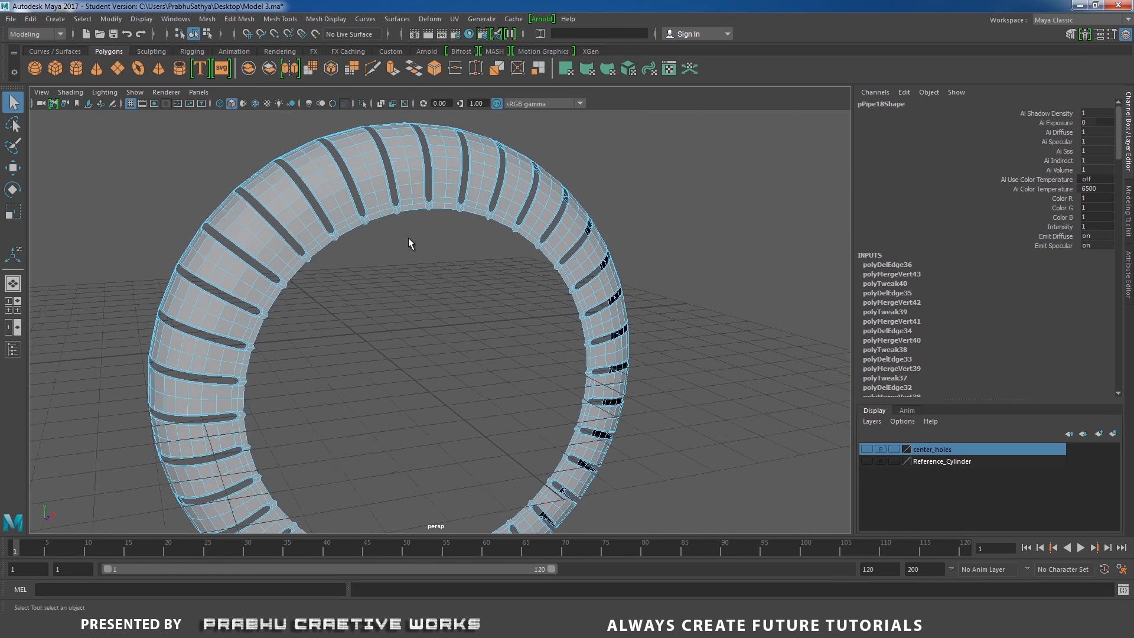
left_click_drag(409, 237, 405, 366, "alt")
right_click_drag(405, 366, 461, 281, "alt")
middle_click_drag(462, 282, 463, 309, "alt")
right_click_drag(463, 309, 491, 301, "alt")
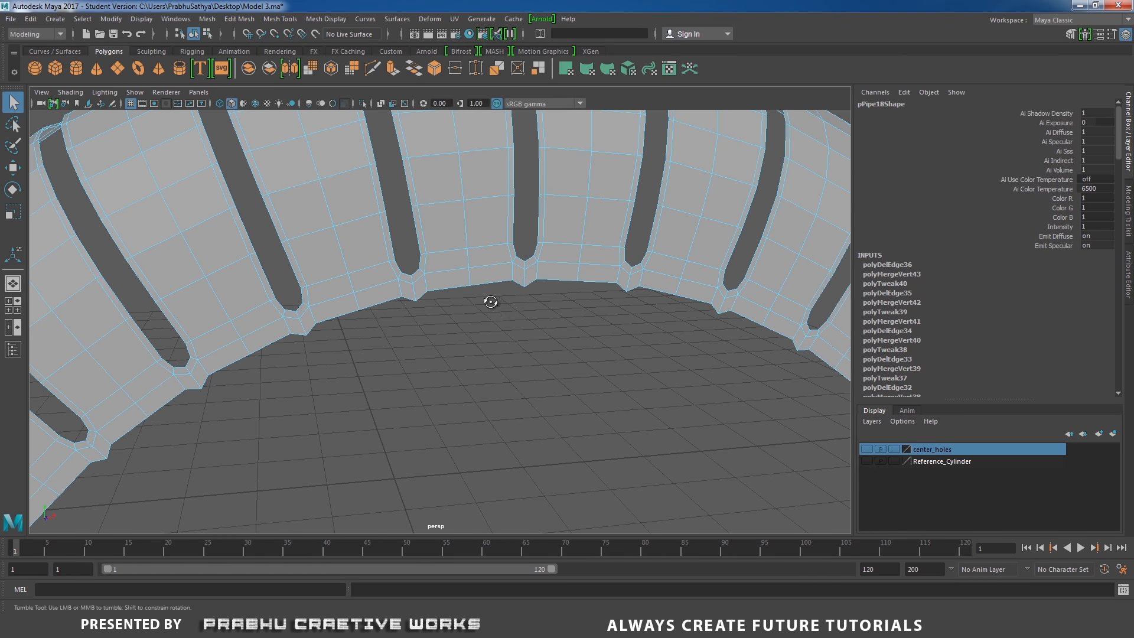
left_click_drag(491, 301, 527, 304, "alt")
right_click_drag(527, 304, 449, 288, "alt")
middle_click_drag(449, 288, 448, 305, "alt")
right_click_drag(447, 305, 538, 366, "alt")
right_click_drag(416, 296, 363, 324)
left_click_drag(360, 309, 420, 347)
right_click_drag(420, 348, 397, 254, "shift")
left_click(437, 320)
right_click_drag(454, 309, 400, 328, "shift")
middle_click_drag(546, 311, 441, 322, "alt")
right_click_drag(440, 322, 520, 350, "alt")
right_click_drag(459, 284, 382, 271)
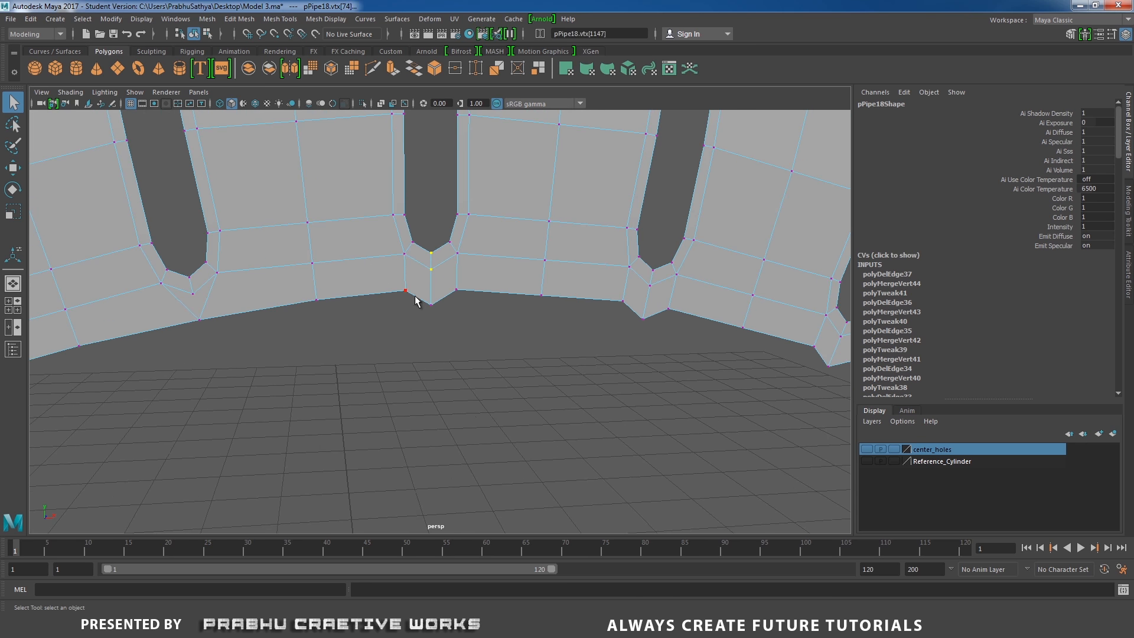
Clean up the neighbouring inner-rim slot tip, merging its tip vertices and deleting its diagonal edge
left_click_drag(443, 310, 472, 322)
right_click_drag(449, 296, 449, 239, "shift")
right_click_drag(449, 290, 447, 248)
left_click(432, 282)
right_click_drag(463, 281, 409, 297, "shift")
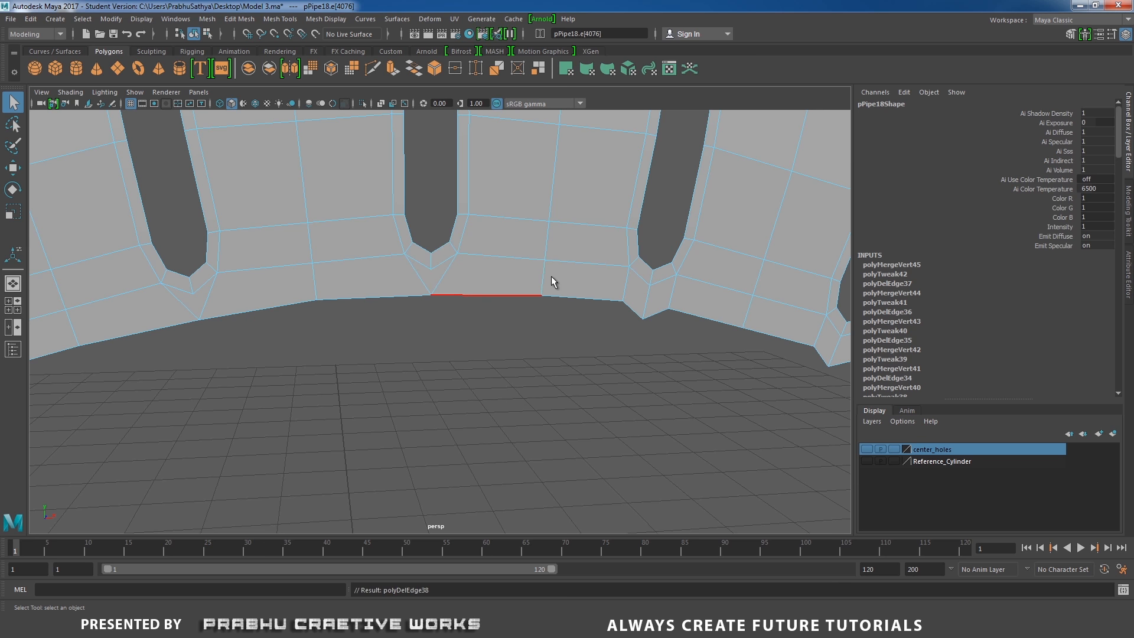
middle_click_drag(591, 280, 421, 263, "alt")
right_click_drag(522, 295, 458, 279)
left_click_drag(456, 279, 515, 328)
Switch to the front view to examine the ring's slot layout, then return to the perspective view
scroll(557, 370, "down", 1)
scroll(380, 342, "down", 3)
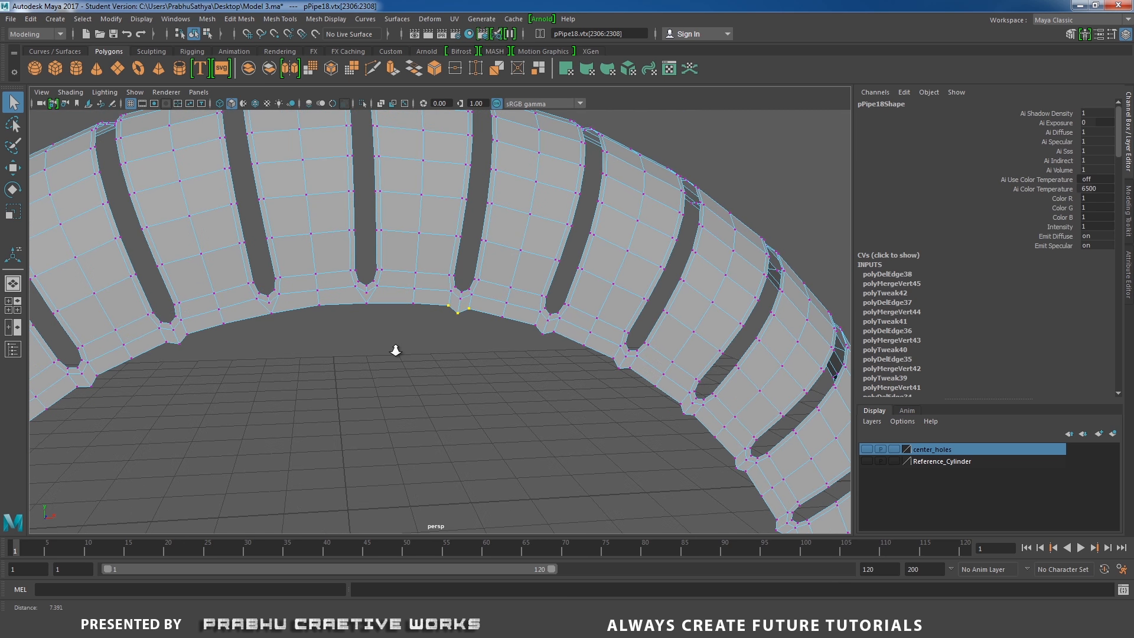
mouse_move(491, 366)
left_mouse_down("alt")
mouse_move(445, 345)
mouse_move(484, 360)
mouse_move(485, 379)
left_mouse_up("alt")
key("space")
middle_click_drag(501, 308, 487, 399, "alt")
right_click_drag(487, 400, 827, 425, "alt")
middle_click_drag(495, 274, 488, 290, "alt")
right_click_drag(488, 290, 724, 372, "alt")
middle_click_drag(553, 330, 520, 335, "alt")
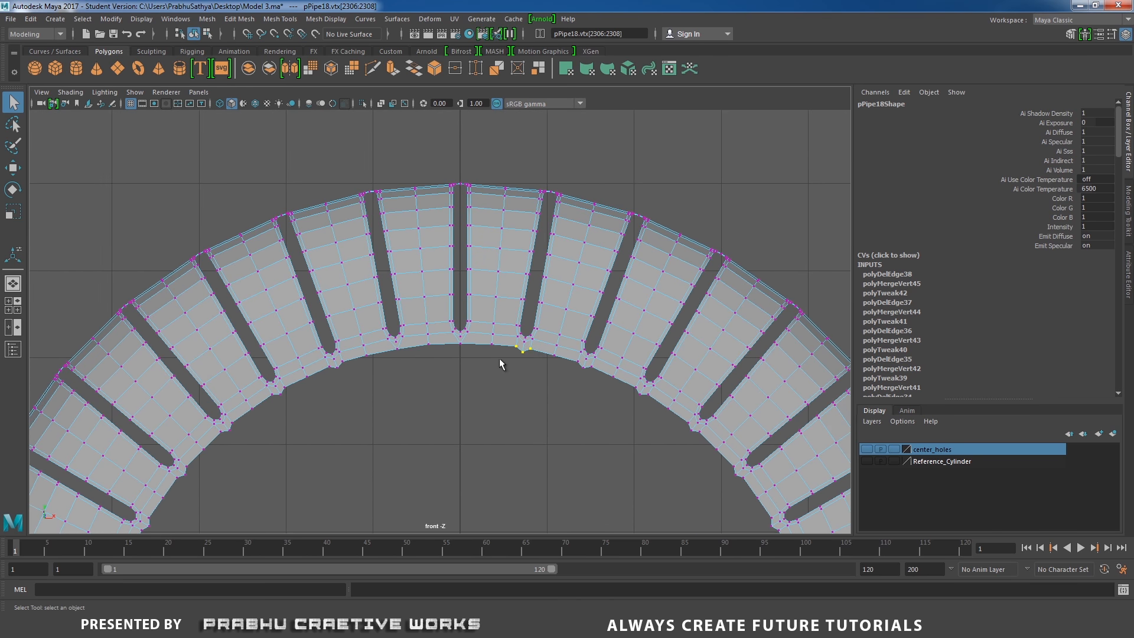
left_click(494, 357)
scroll(492, 349, "up", 2)
right_click_drag(497, 259, 497, 293)
left_click_drag(467, 149, 650, 397)
scroll(805, 443, "up", 4)
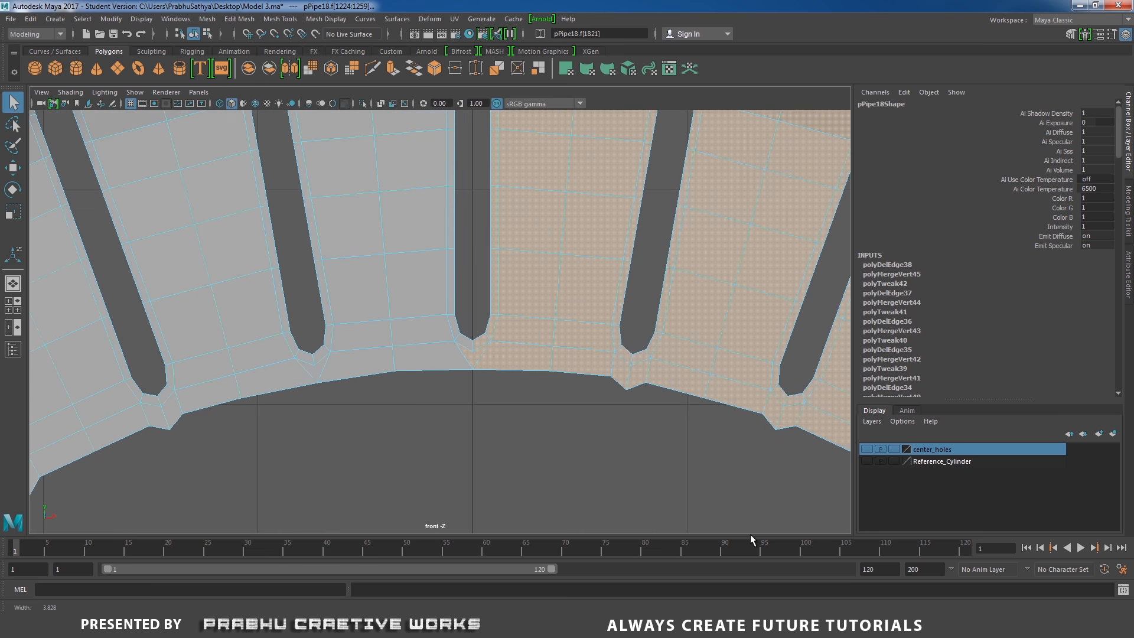
scroll(518, 390, "up", 2)
scroll(501, 378, "down", 6)
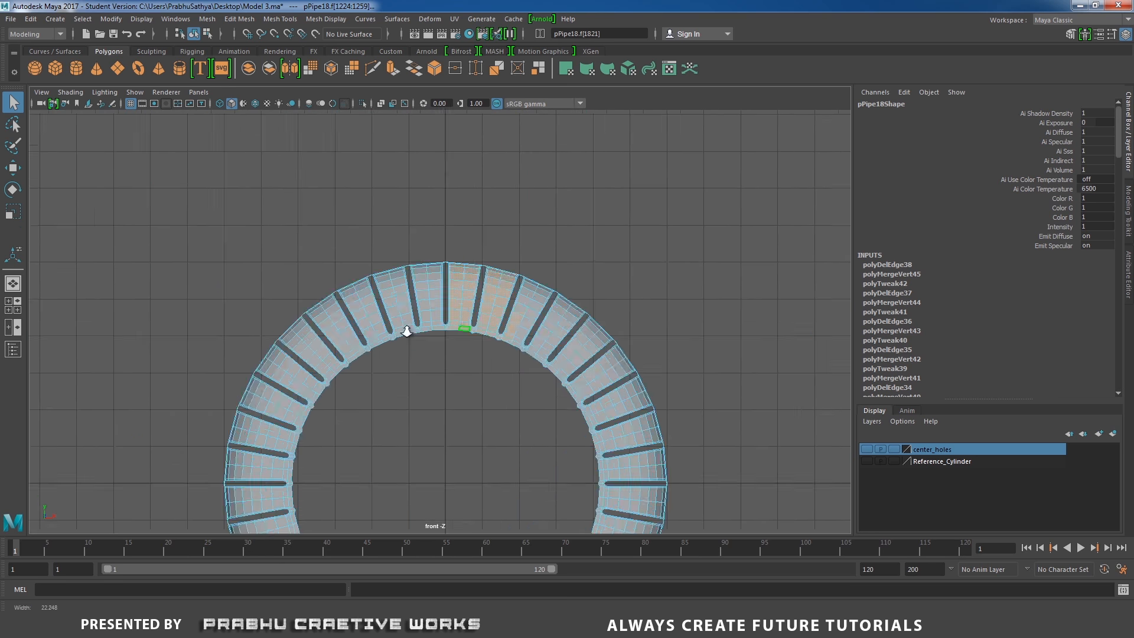
scroll(618, 385, "down", 2)
scroll(464, 296, "up", 2)
right_click_drag(463, 296, 545, 264)
key("space")
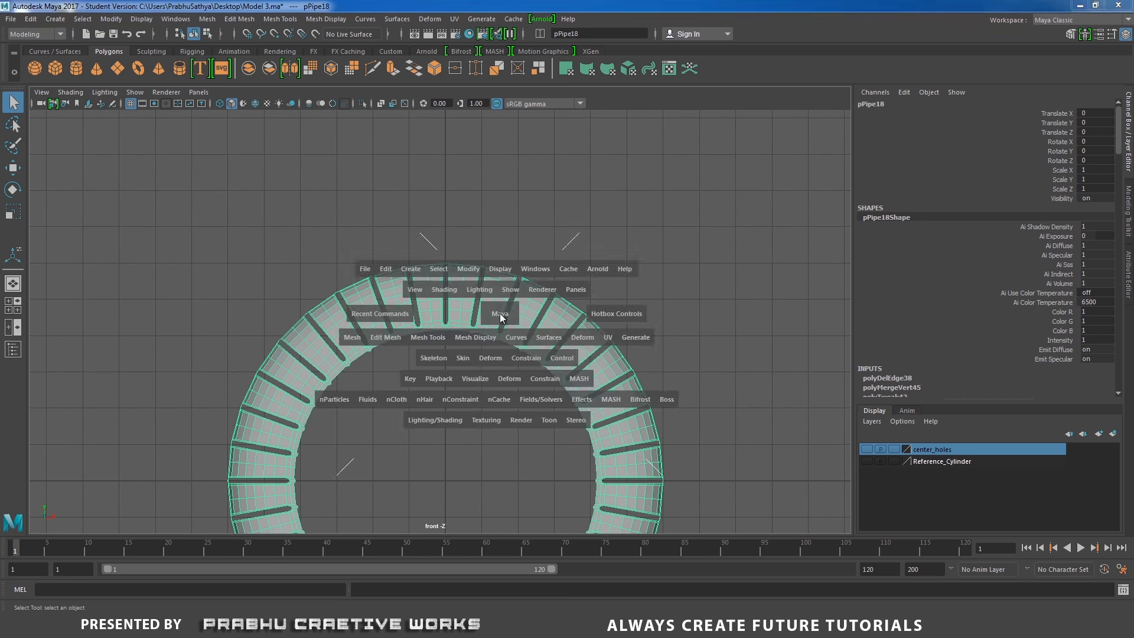
left_click_drag(498, 311, 498, 277)
scroll(569, 356, "up", 4)
Merge the two tip vertices of the next inner slot to their center and delete its diagonal edge
right_click(491, 285)
right_click_drag(487, 289, 445, 303)
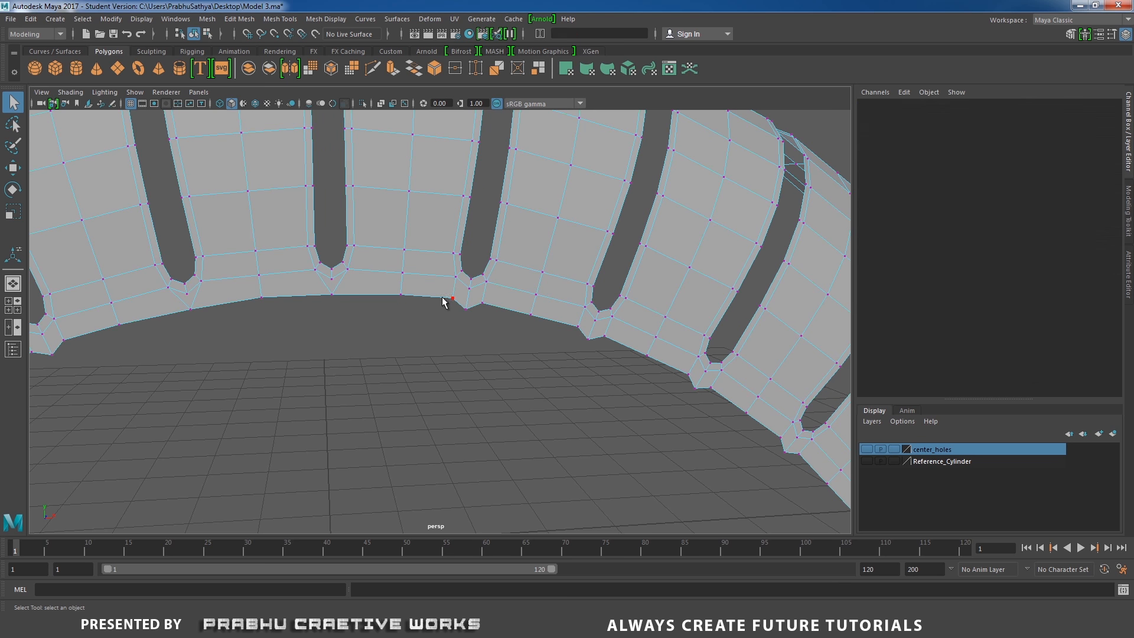
left_click_drag(493, 329, 496, 319)
right_click_drag(496, 321, 495, 279, "shift")
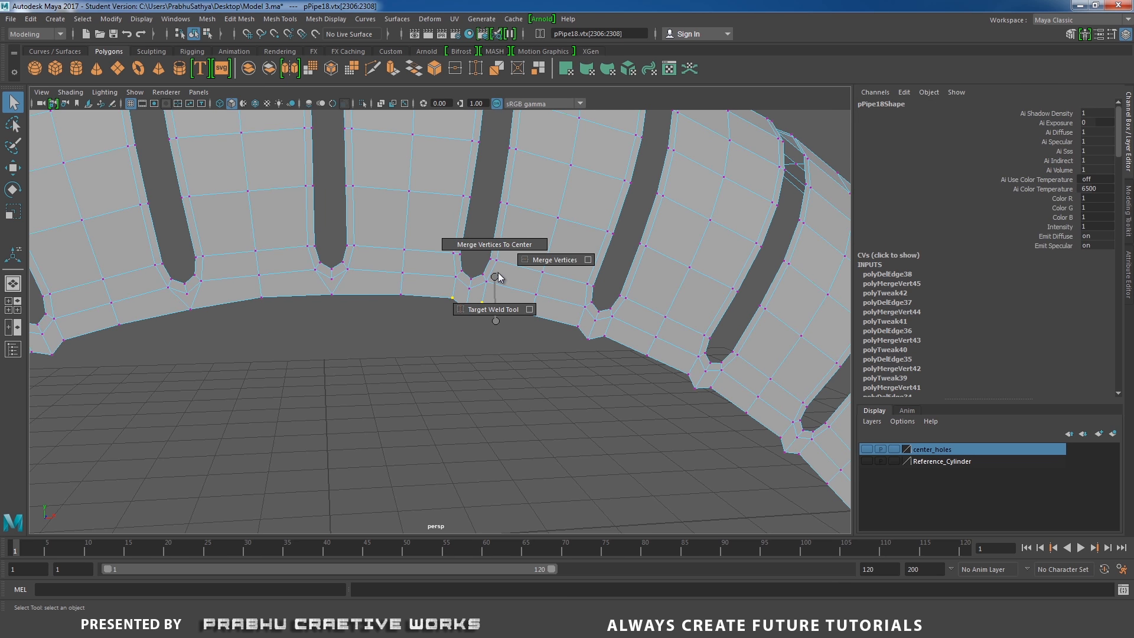
right_click_drag(515, 247, 449, 314, "shift")
left_click(471, 295)
middle_click_drag(587, 349, 412, 253, "alt")
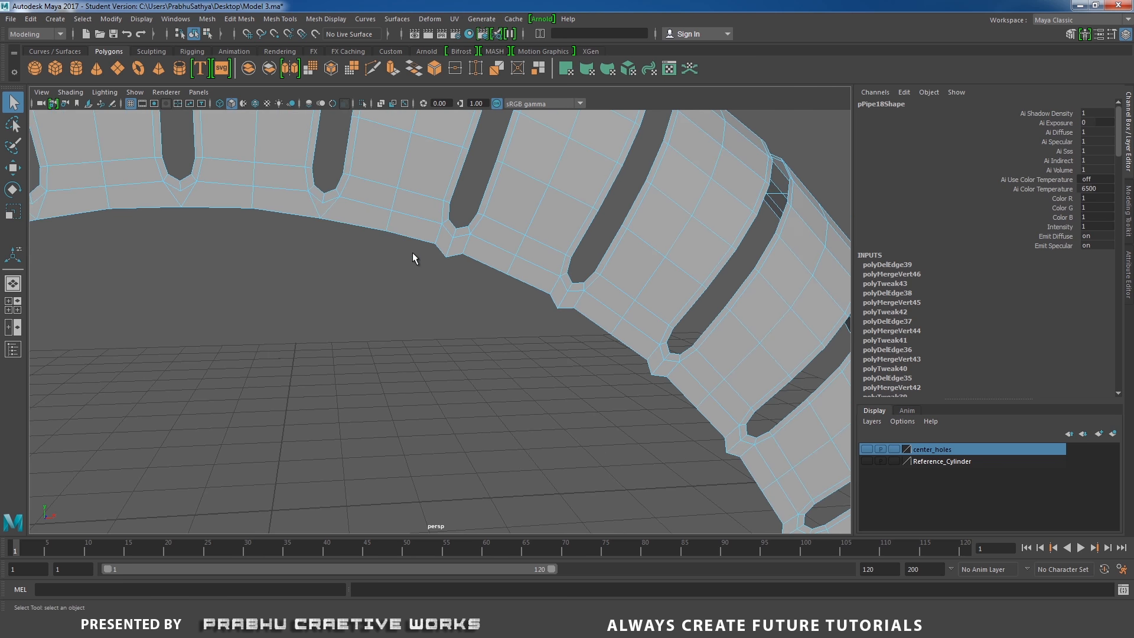
Select the following slot tip's vertices, merge them, and remove the leftover diagonal edge
scroll(412, 253, "up", 3)
right_click_drag(469, 231, 427, 222)
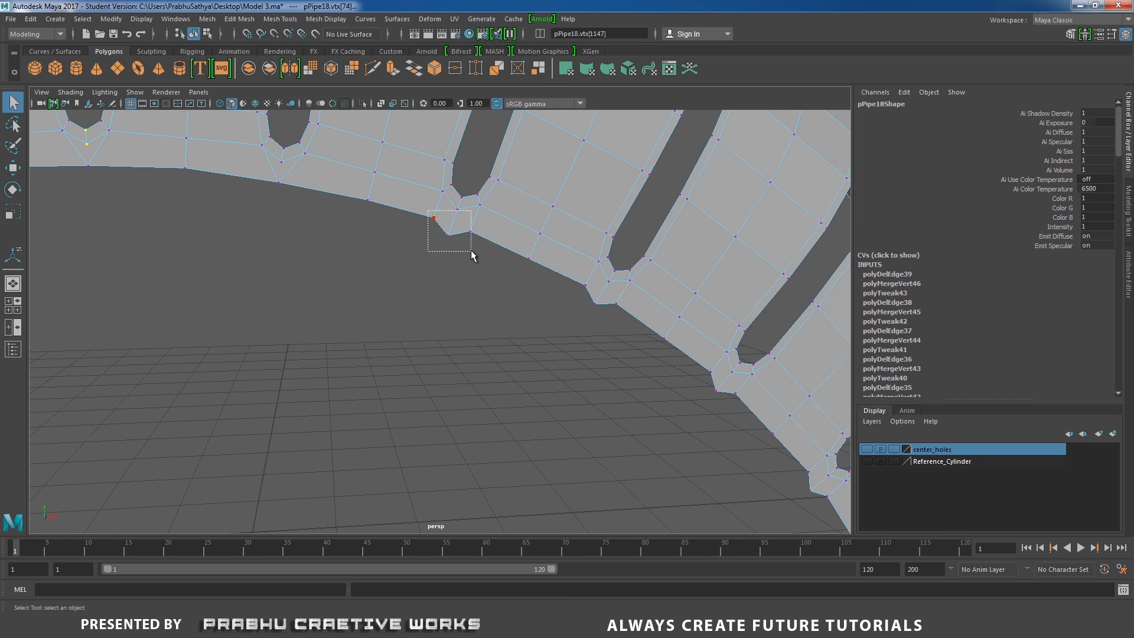
left_click_drag(471, 252, 474, 253)
right_click_drag(620, 342, 305, 332, "alt")
middle_click_drag(353, 355, 416, 336, "alt")
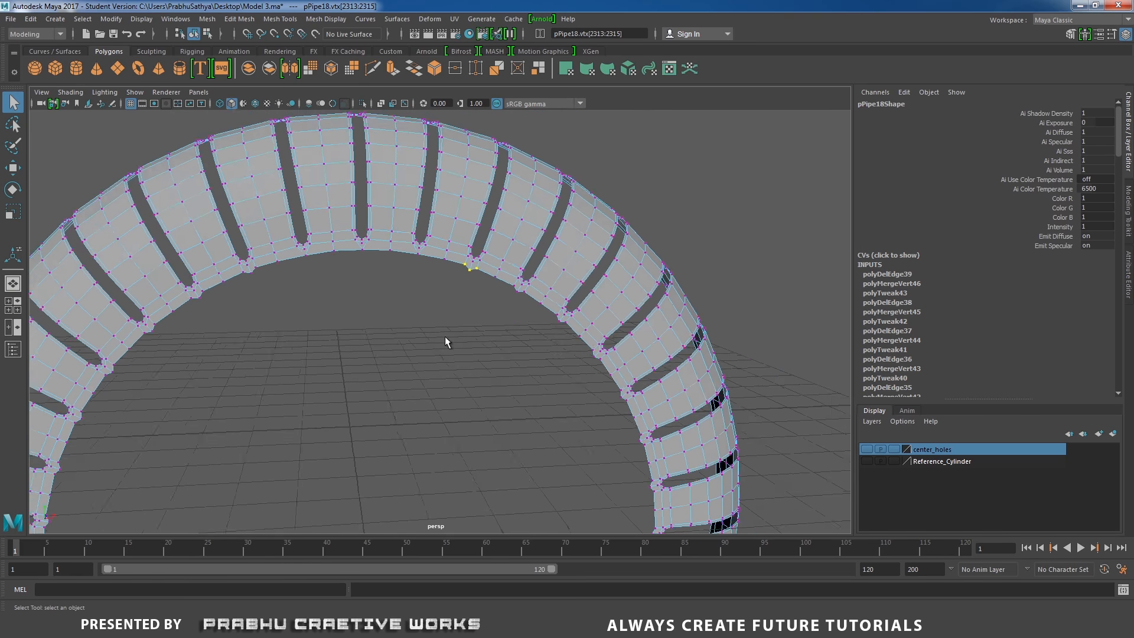
right_click_drag(416, 335, 541, 243, "alt")
middle_click_drag(541, 244, 510, 305, "alt")
right_click_drag(511, 305, 665, 408, "alt")
right_click_drag(479, 273, 505, 220, "shift")
right_click_drag(507, 259, 507, 227)
left_click(487, 261)
right_click_drag(513, 272, 464, 289, "shift")
middle_click_drag(570, 298, 455, 245, "alt")
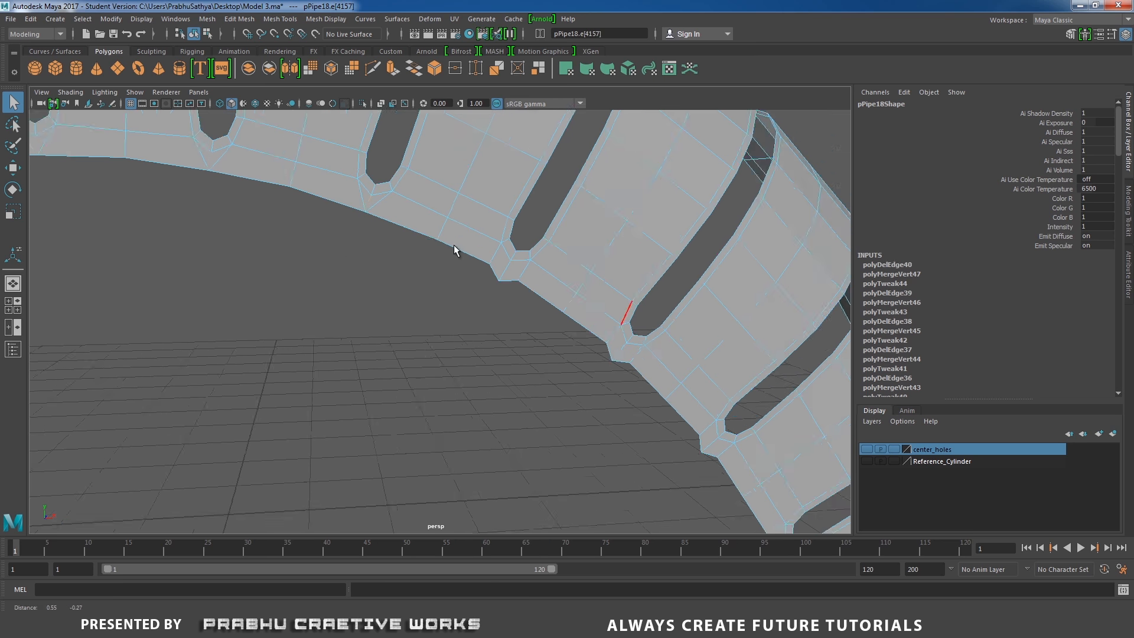
Merge vertices and delete diagonal edges at the next couple of slot tips along the inner rim
right_click_drag(455, 245, 515, 261, "alt")
right_click_drag(517, 261, 476, 260)
left_click_drag(484, 248, 545, 293)
right_click_drag(547, 280, 592, 230, "shift")
mouse_move(524, 261)
right_mouse_down()
mouse_move(524, 229)
mouse_move(481, 275)
right_mouse_up()
left_click(522, 248)
middle_click_drag(617, 331, 488, 269, "alt")
right_click_drag(488, 269, 546, 285, "alt")
right_click_drag(558, 296, 522, 294)
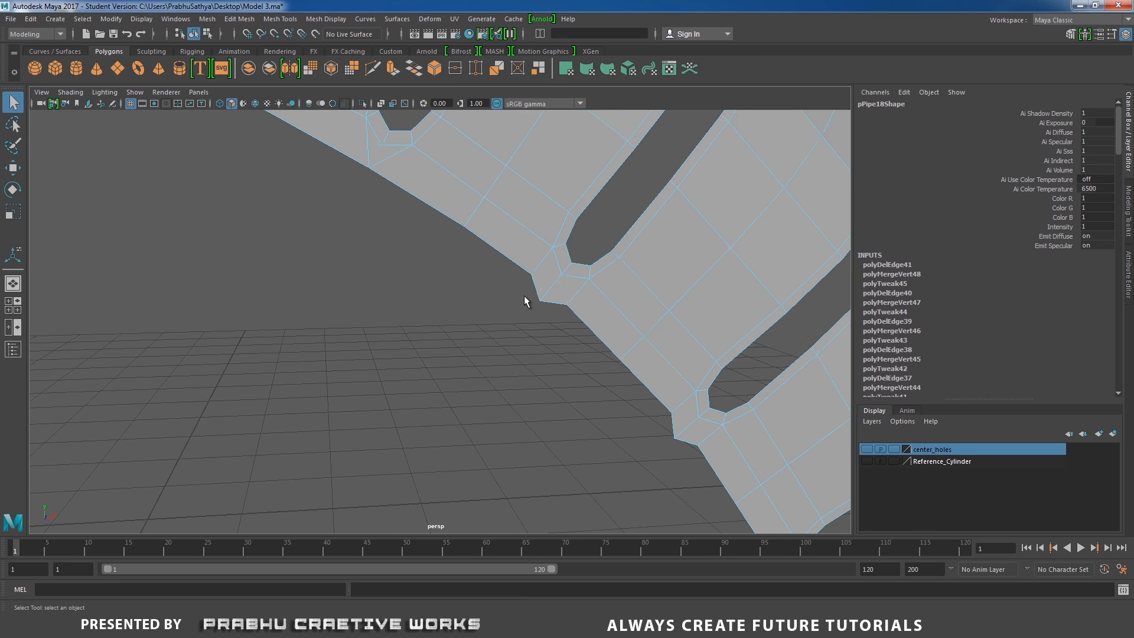
left_click_drag(520, 265, 577, 314)
right_click_drag(563, 300, 563, 281, "shift")
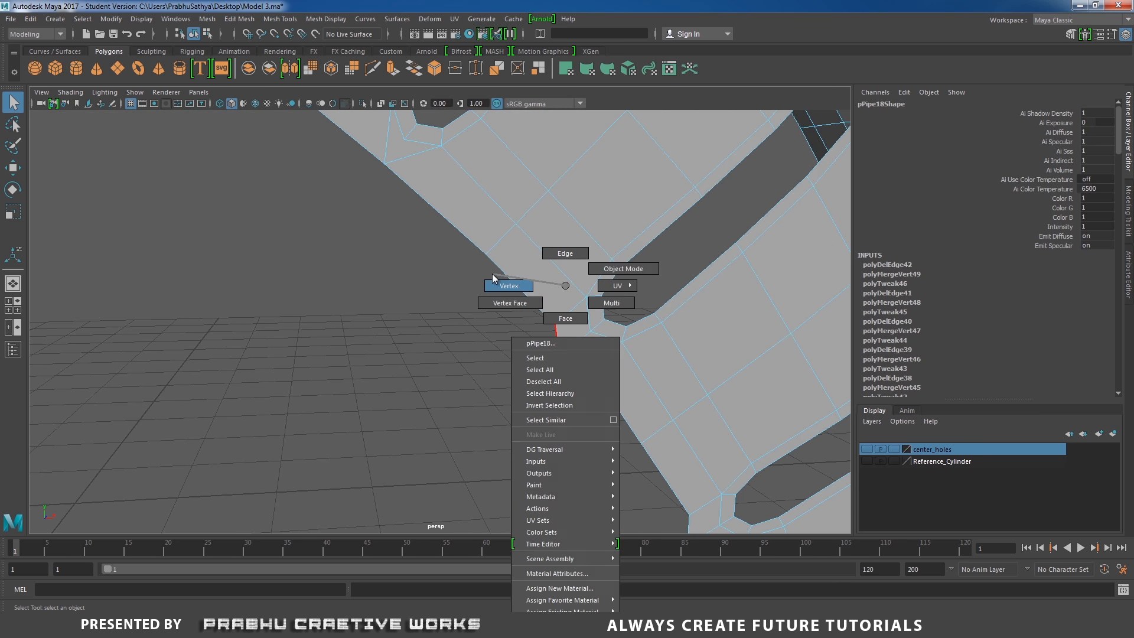
left_click(492, 274)
right_click(585, 284)
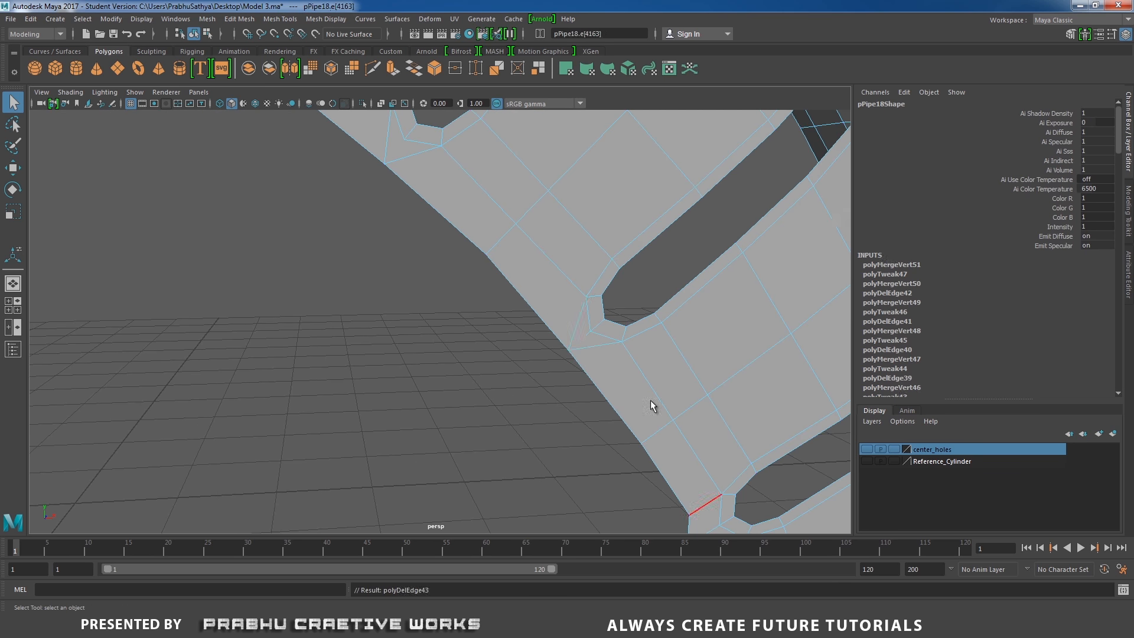
right_click_drag(567, 285, 568, 314)
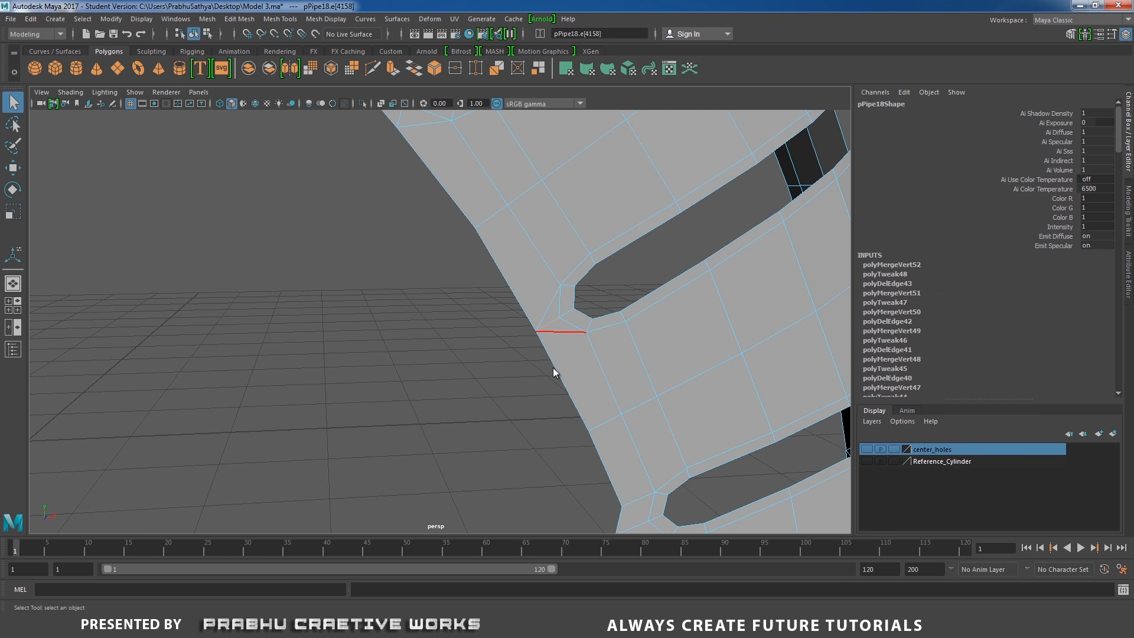
Continue around the inner rim, merging tip vertices and deleting diagonal edges on several more slots
left_click_drag(553, 368, 523, 322, "alt")
right_click_drag(551, 373, 561, 272, "shift")
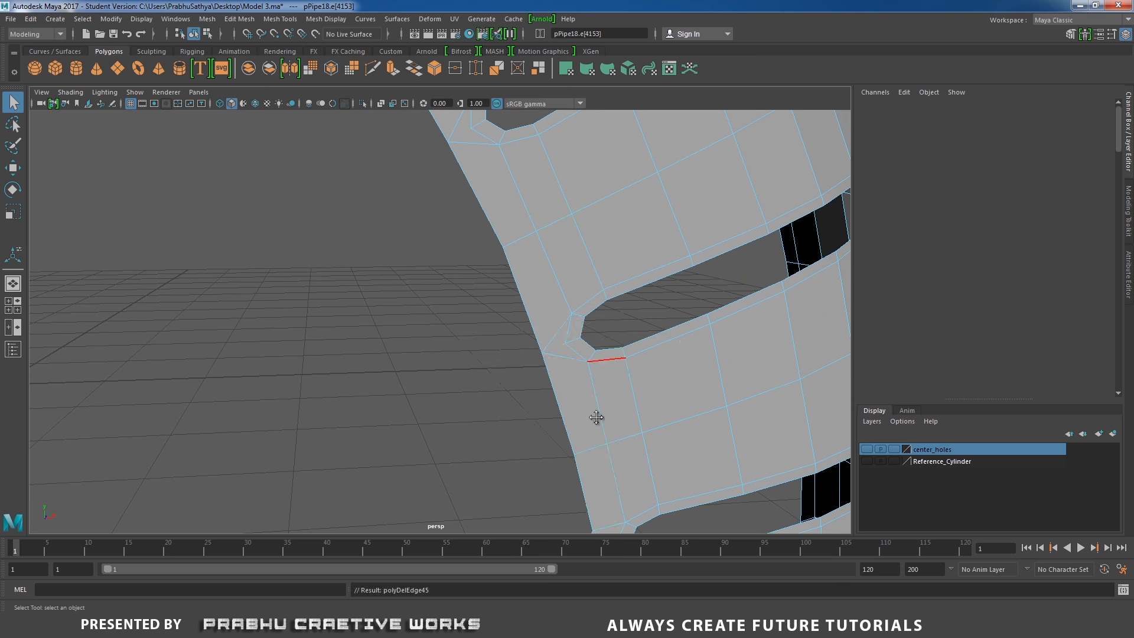
left_click(523, 375)
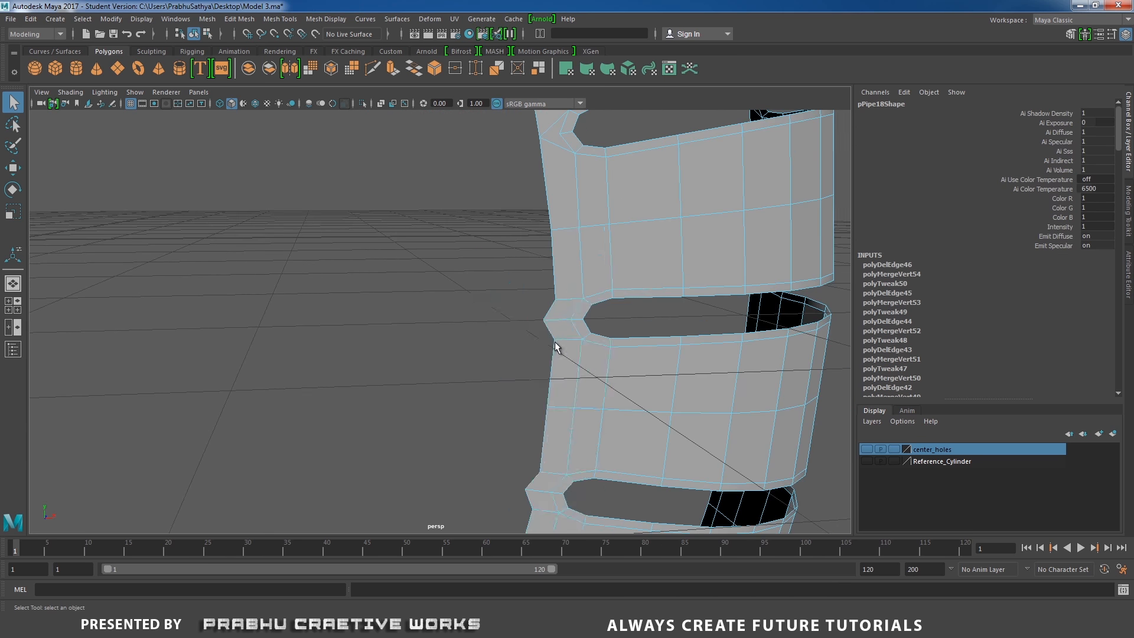
left_click(562, 334)
right_click_drag(567, 267, 535, 373)
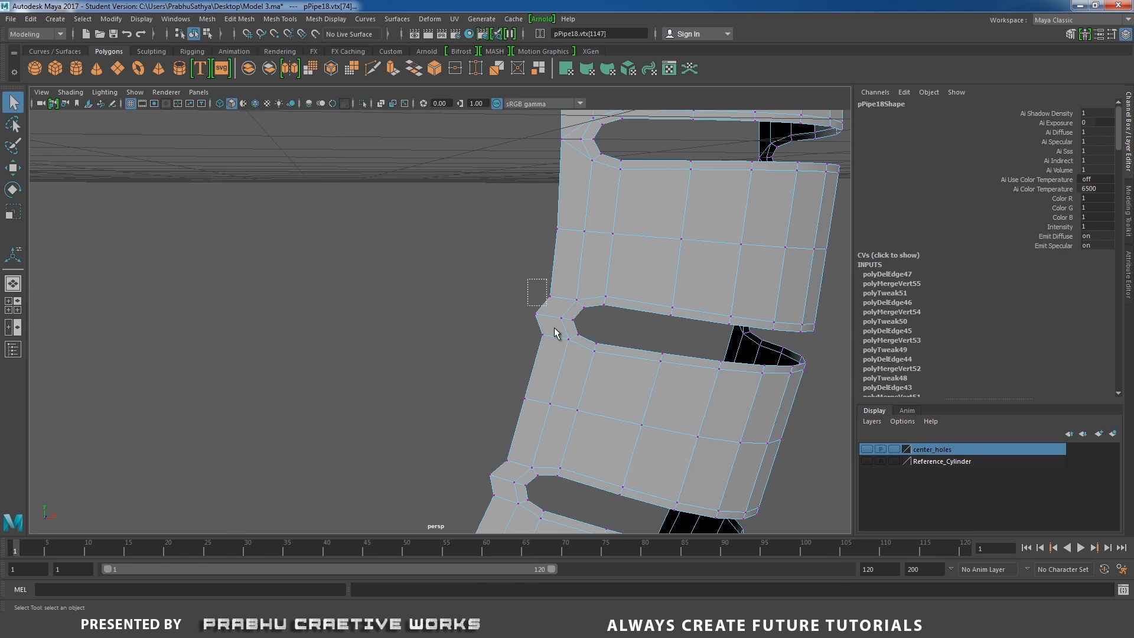
right_click_drag(585, 285, 512, 273)
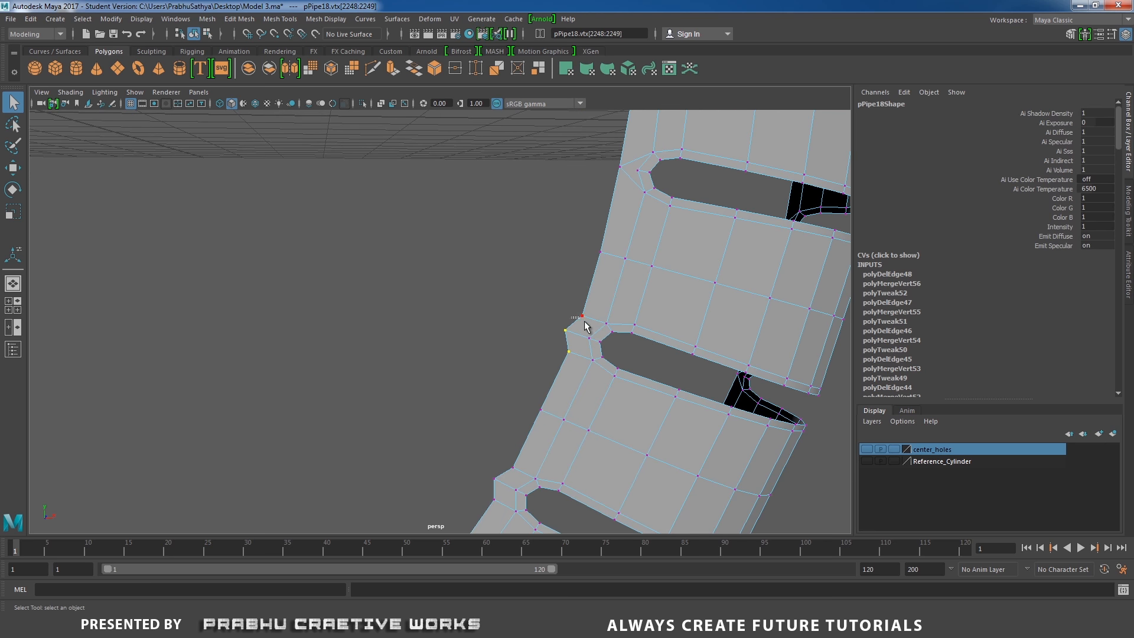
right_click_drag(588, 277, 618, 278, "shift")
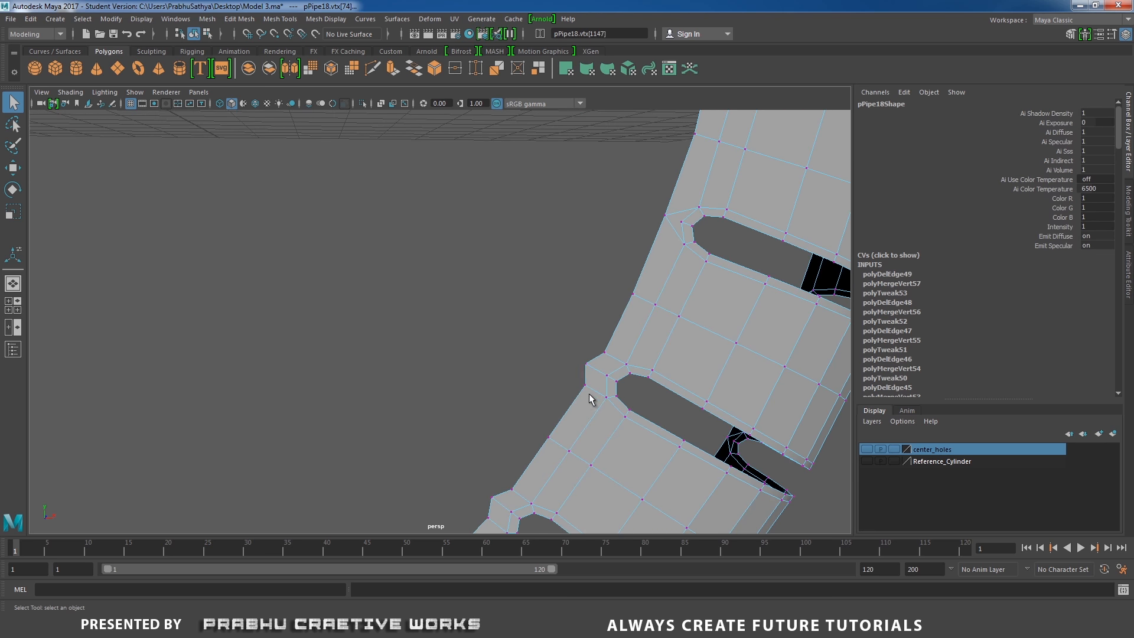
right_click_drag(615, 322, 600, 360, "shift")
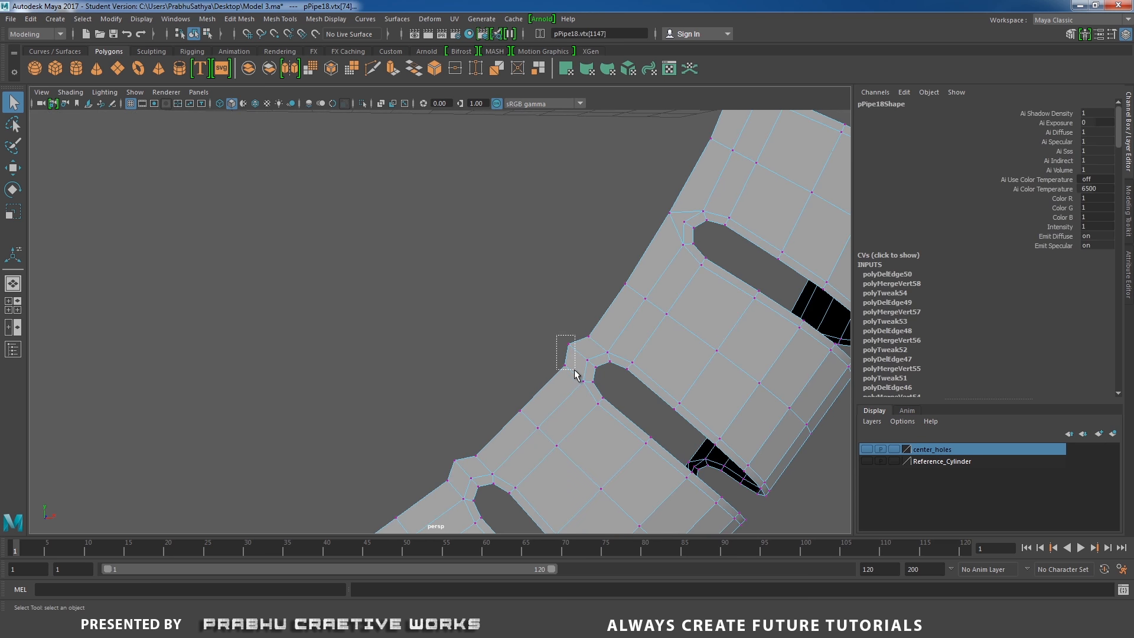
right_click_drag(588, 296, 582, 359, "shift")
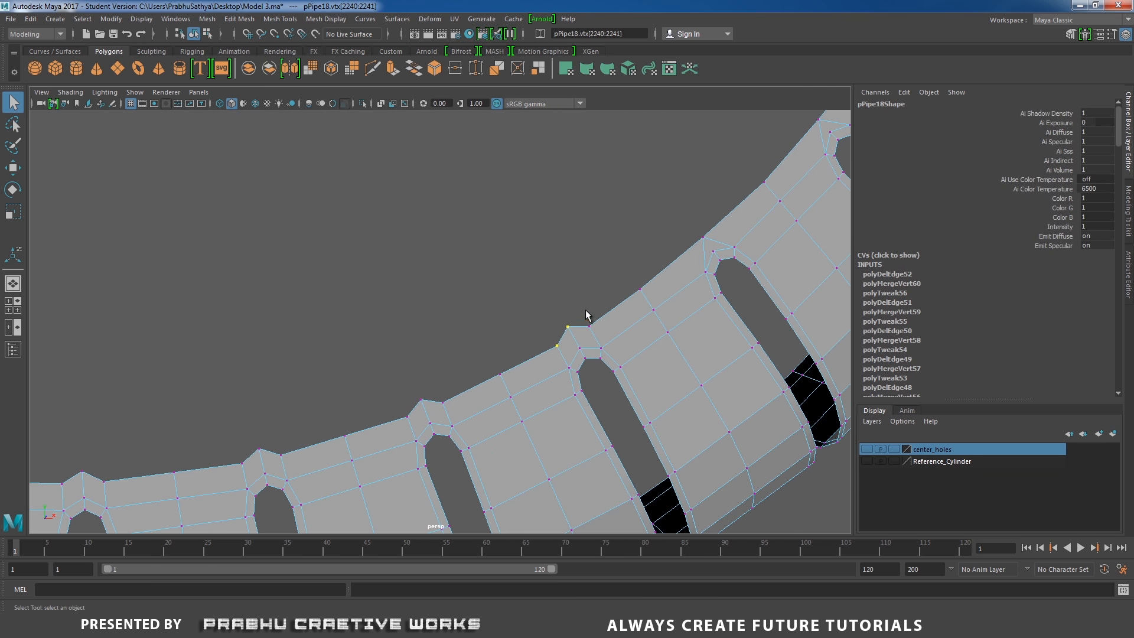
right_click_drag(587, 314, 579, 332, "shift")
right_click_drag(612, 285, 595, 342)
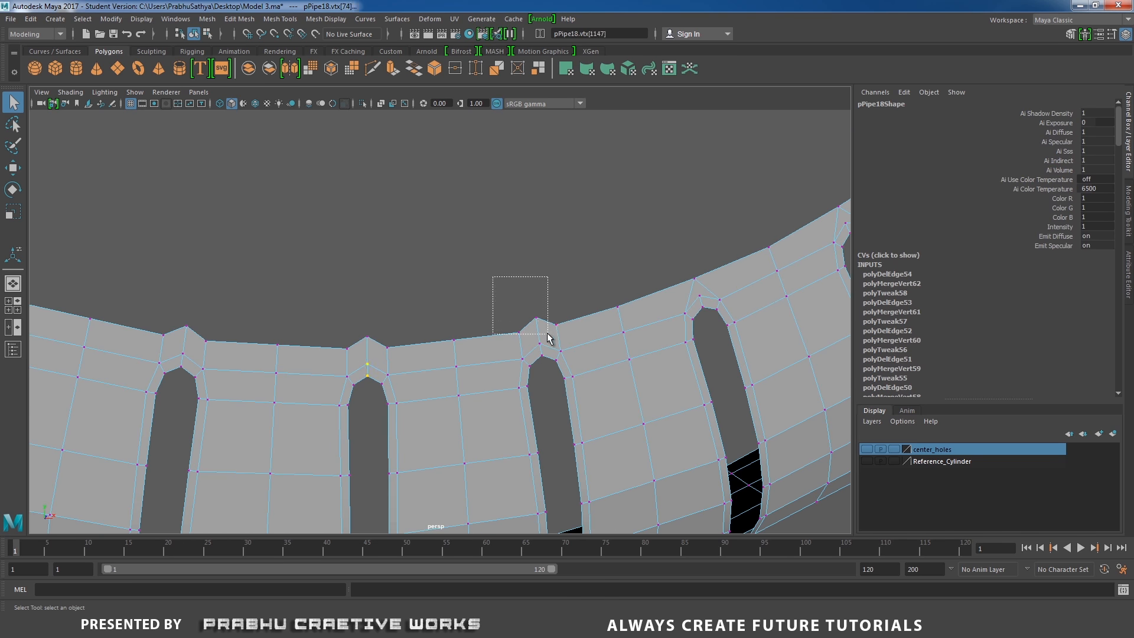
right_click_drag(582, 293, 583, 260, "shift")
right_click_drag(576, 335, 519, 357, "shift")
right_click_drag(518, 357, 519, 358, "shift")
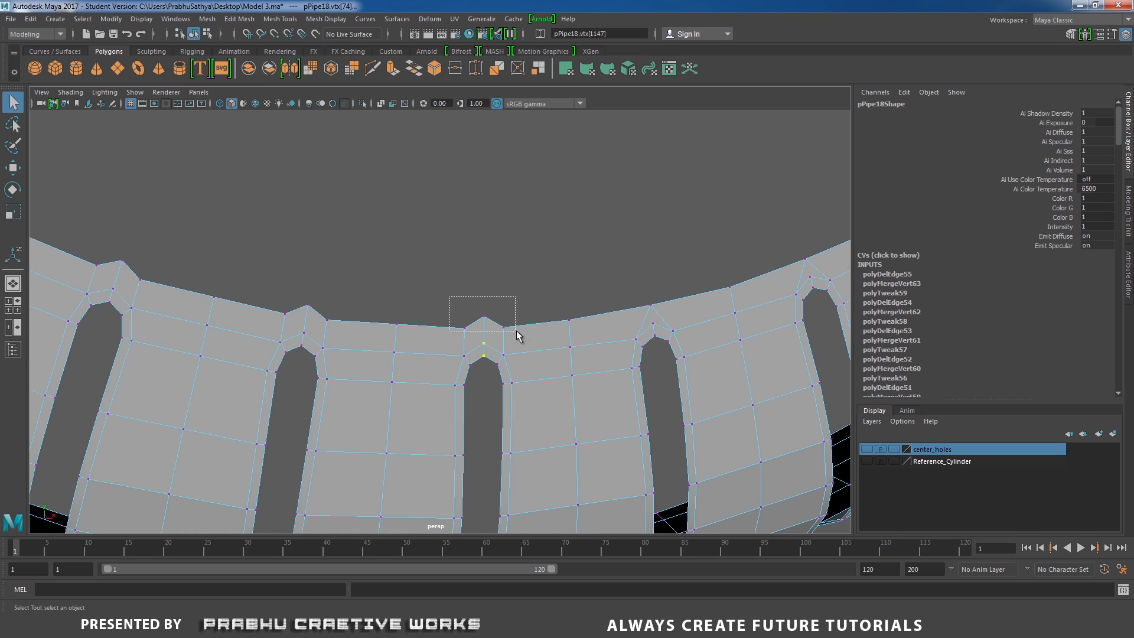
Clean up further inner slot tips by merging their vertices to center and deleting the diagonal edges
left_click(505, 341)
right_click_drag(517, 286, 434, 265)
right_click_drag(434, 264, 461, 285)
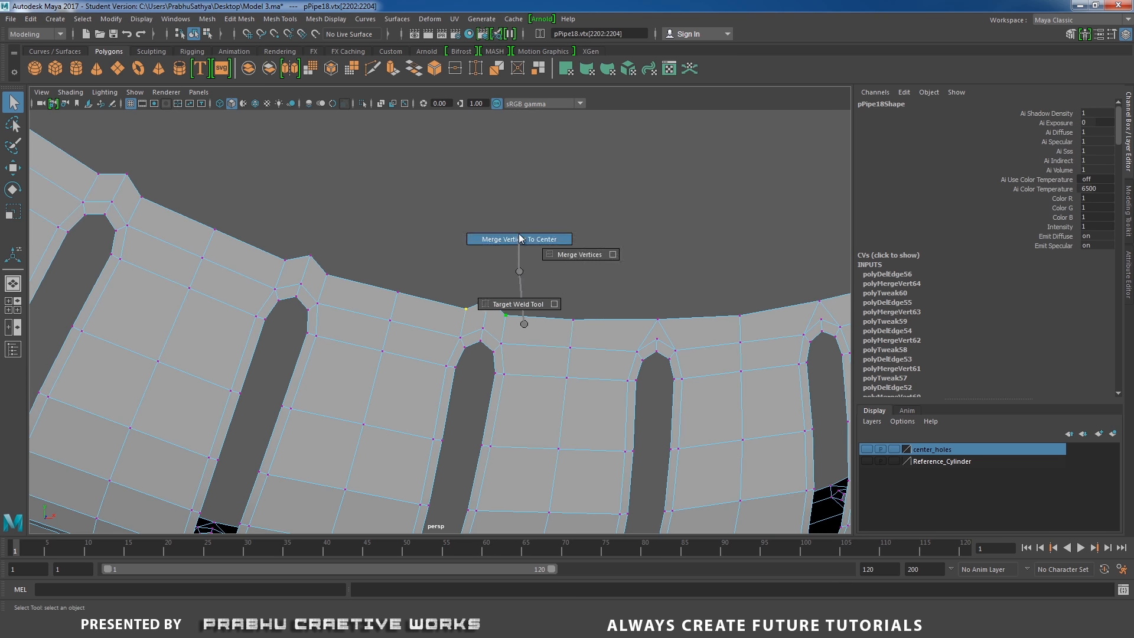
left_click_drag(423, 292, 477, 334)
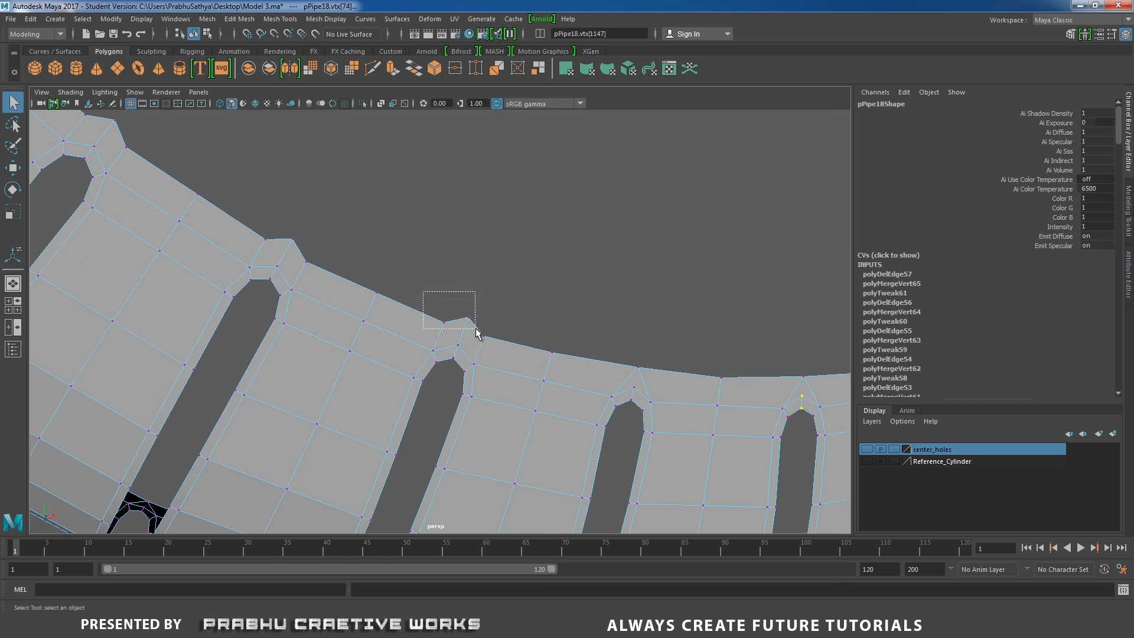
right_click_drag(508, 300, 534, 290, "shift")
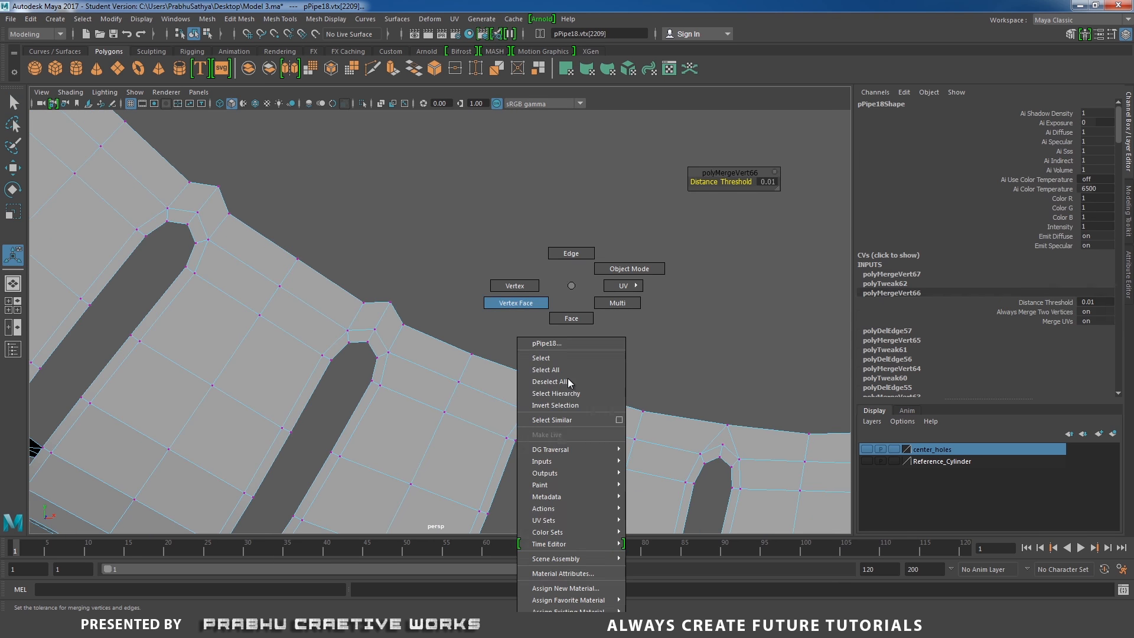
right_click_drag(543, 285, 537, 253)
right_click_drag(538, 253, 537, 253)
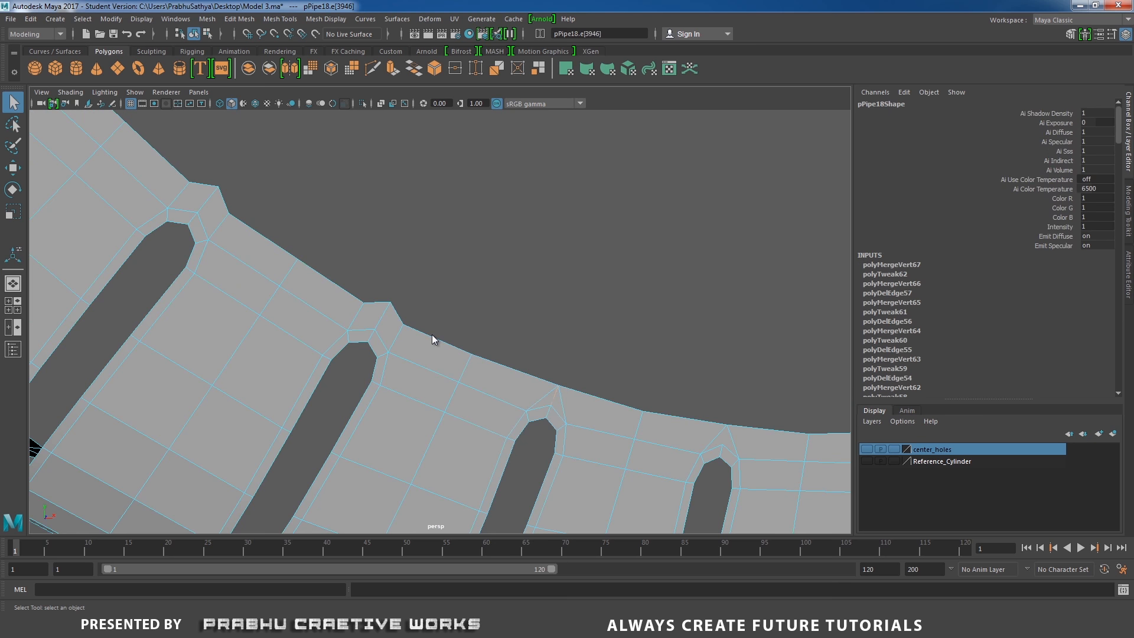
left_click_drag(370, 292, 388, 311)
right_click_drag(417, 332, 443, 331, "shift")
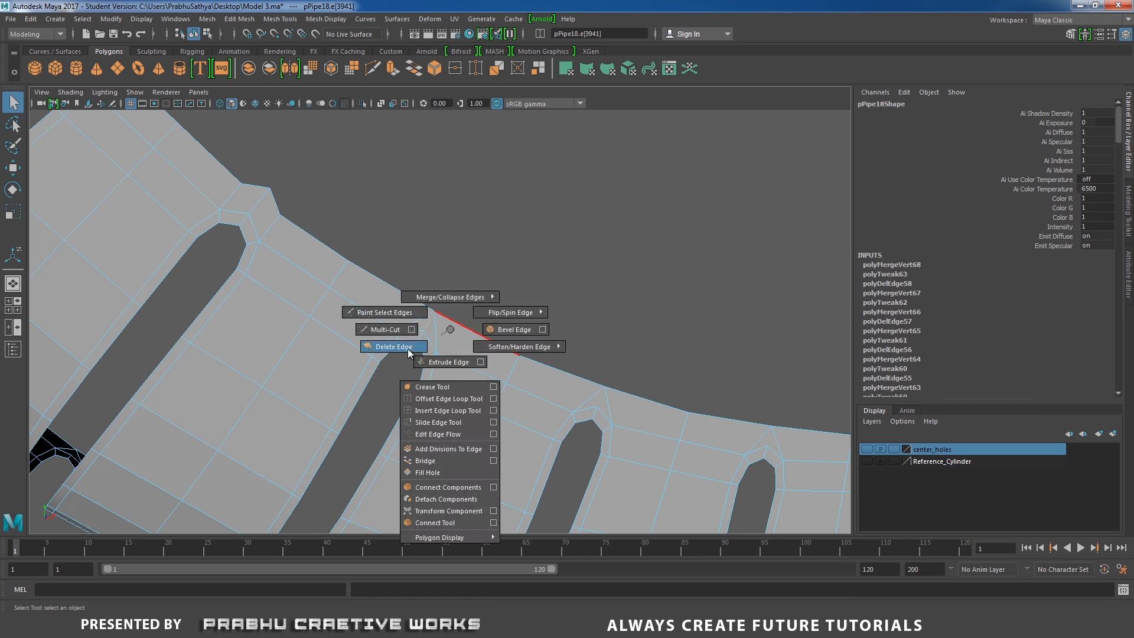
right_click_drag(443, 331, 443, 330, "shift")
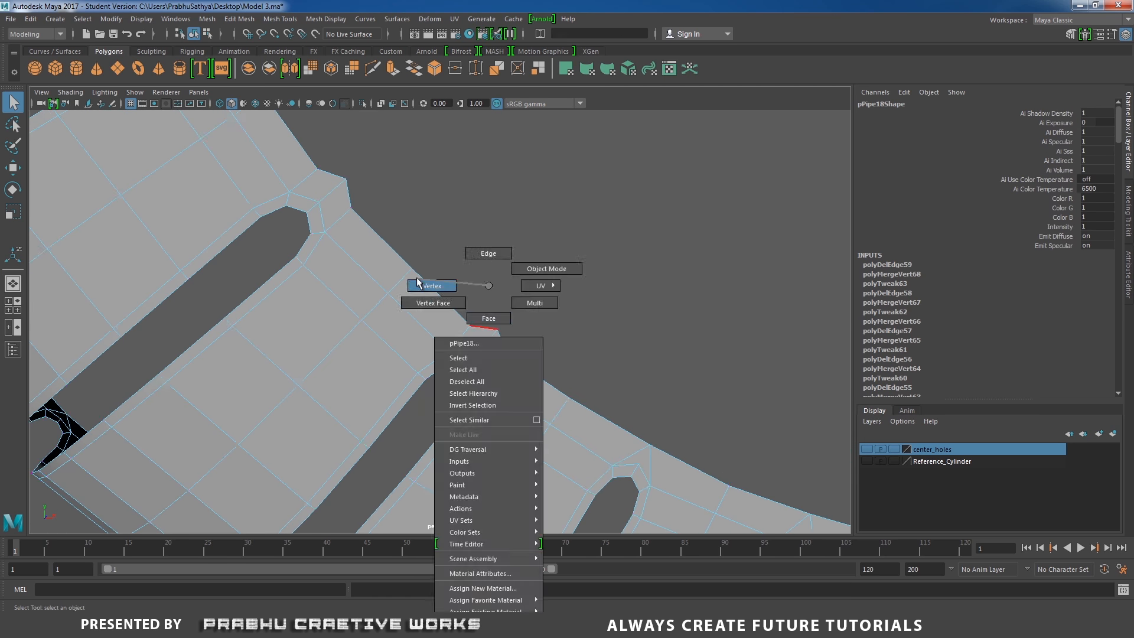
right_click_drag(481, 285, 497, 247)
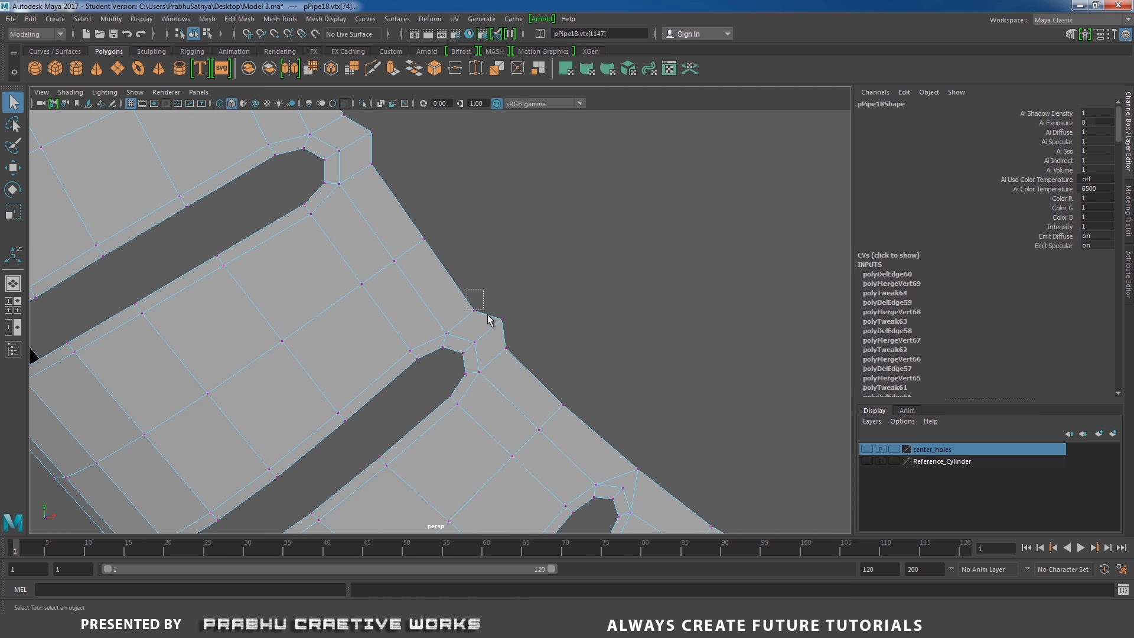
right_click_drag(494, 322, 493, 322, "shift")
right_click_drag(486, 285, 488, 262)
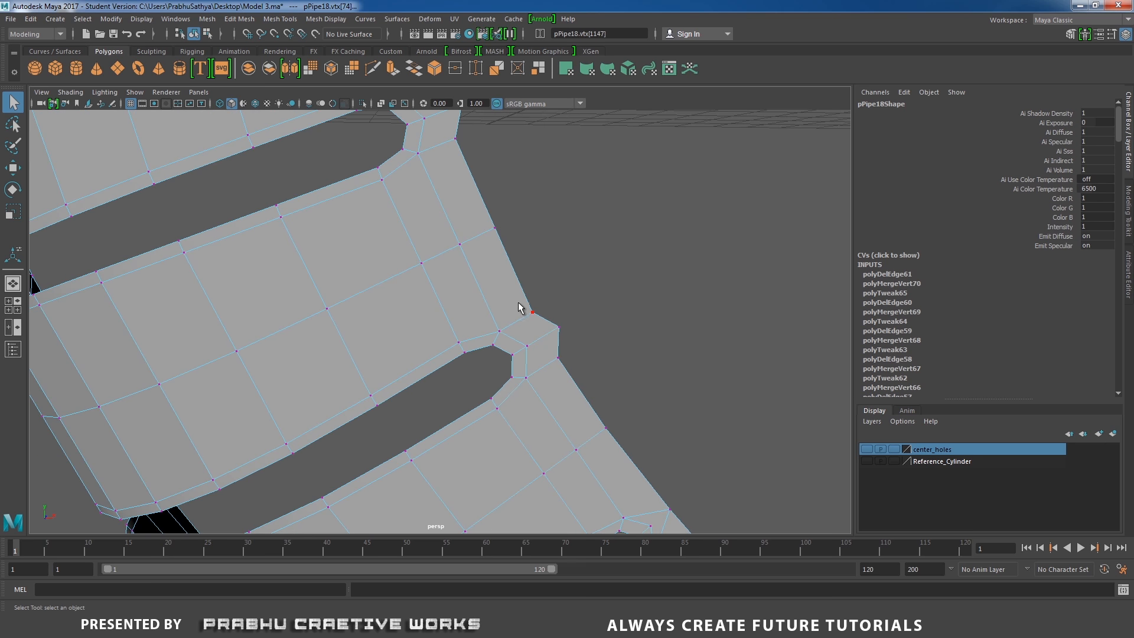
right_click_drag(561, 354, 561, 355, "shift")
right_click_drag(543, 285, 544, 321)
right_click_drag(527, 378, 527, 379, "shift")
right_click_drag(499, 281, 455, 298)
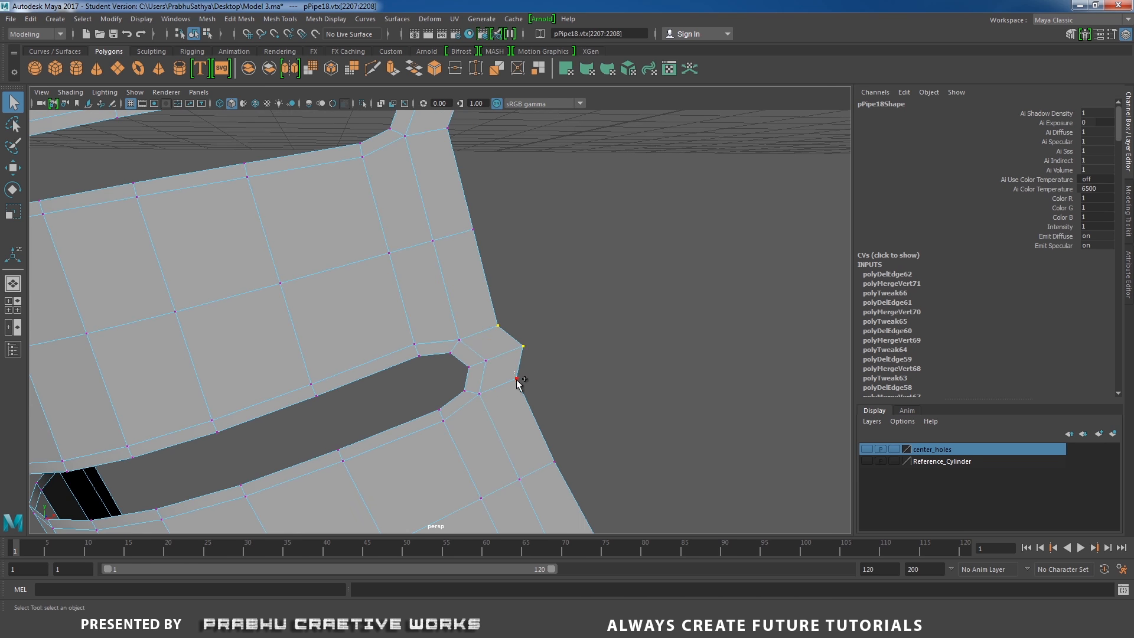
left_click(524, 346)
left_click(500, 324, "shift")
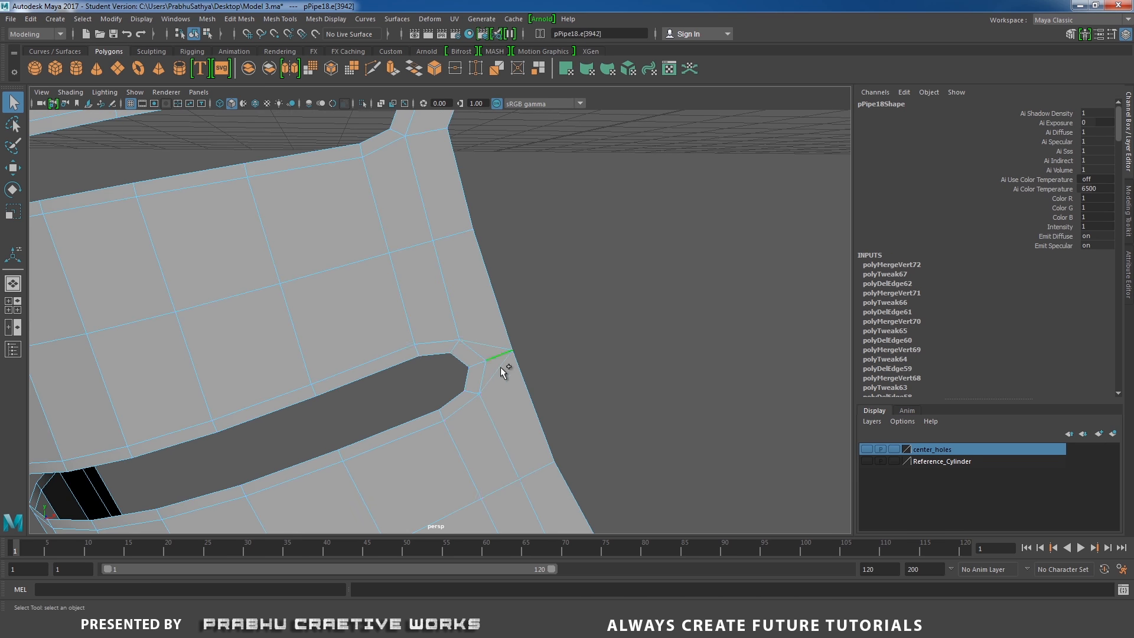
Finish merging tip vertices and deleting diagonal edges on the remaining inner-rim slots
right_click_drag(474, 286, 473, 327)
right_click_drag(474, 367, 427, 387, "shift")
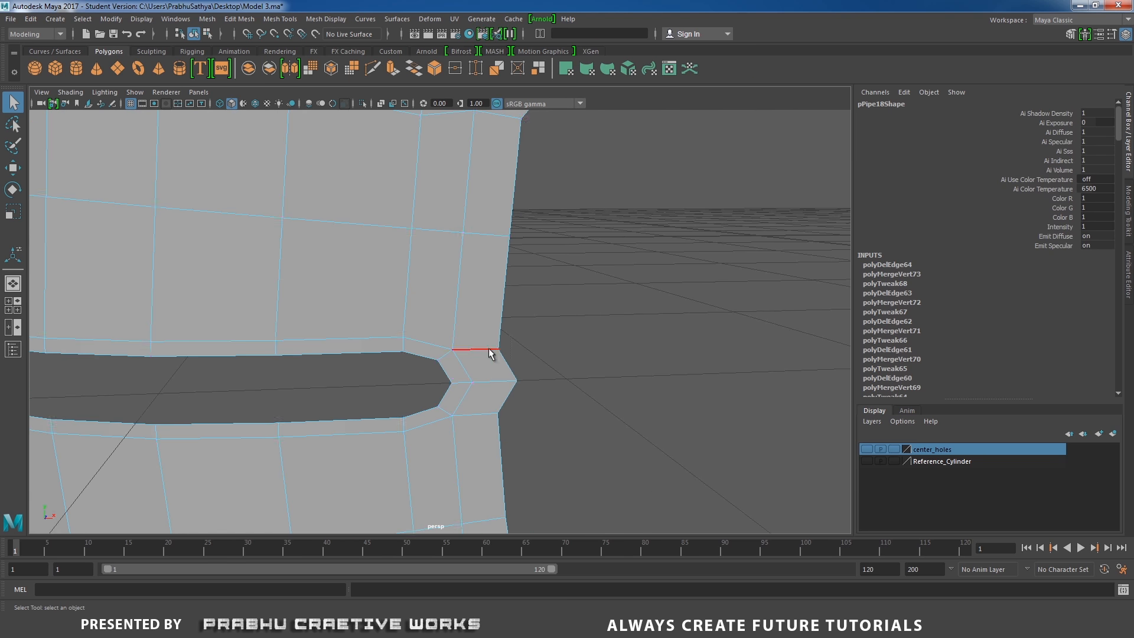
right_click_drag(498, 367, 498, 367, "shift")
right_click_drag(491, 286, 492, 341)
right_click_drag(520, 352, 520, 352, "shift")
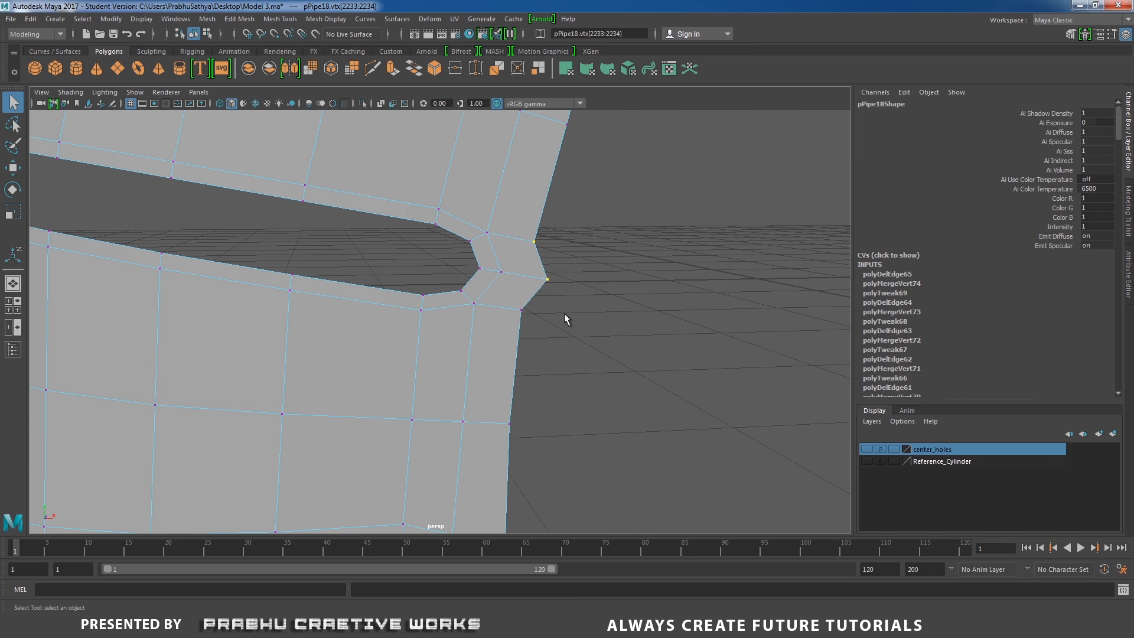
right_click_drag(533, 269, 530, 168, "shift")
right_click_drag(507, 254, 507, 254, "shift")
right_click_drag(507, 254, 482, 224, "shift")
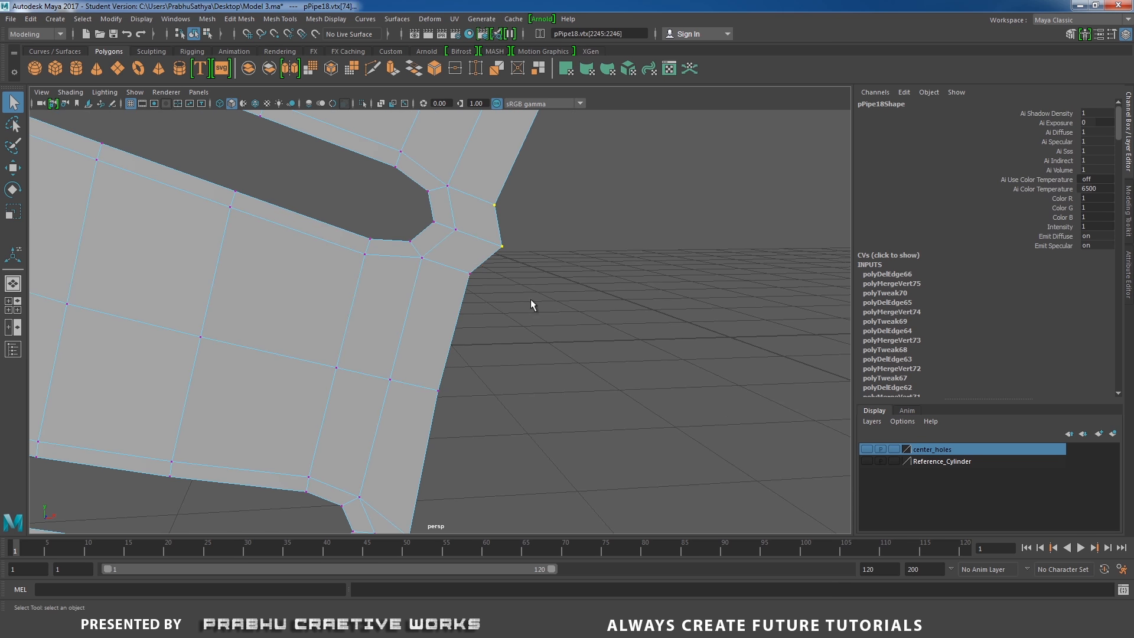
right_click_drag(414, 278, 414, 278, "shift")
mouse_move(414, 277)
right_mouse_down("shift")
mouse_move(414, 290)
mouse_move(399, 285)
right_mouse_up("shift")
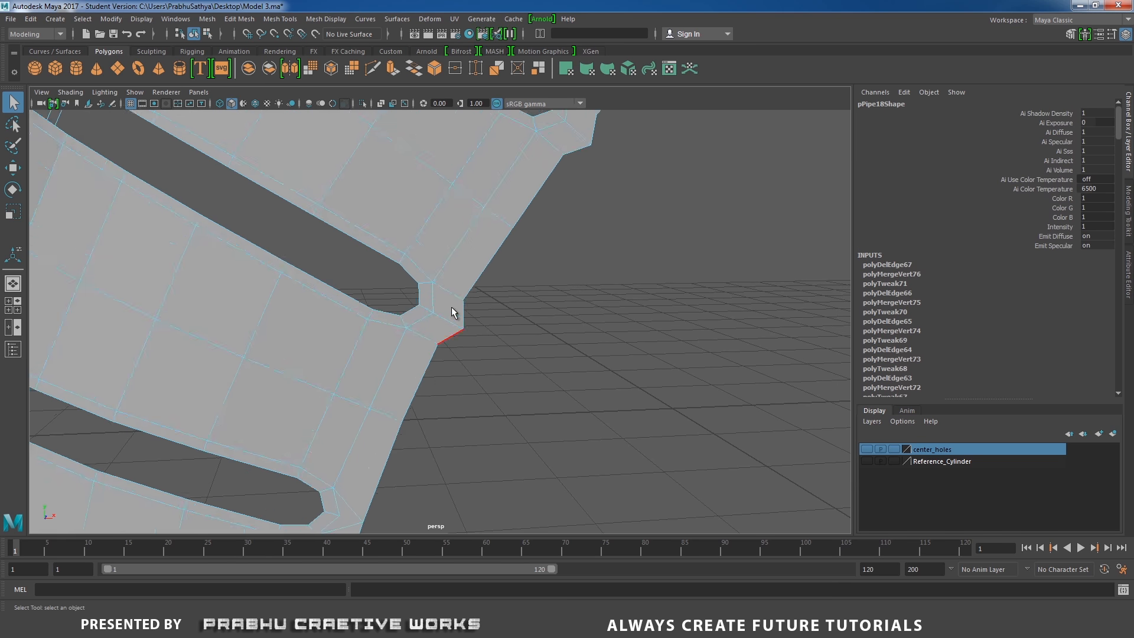
left_click_drag(480, 289, 436, 347)
right_click_drag(450, 337, 453, 247, "shift")
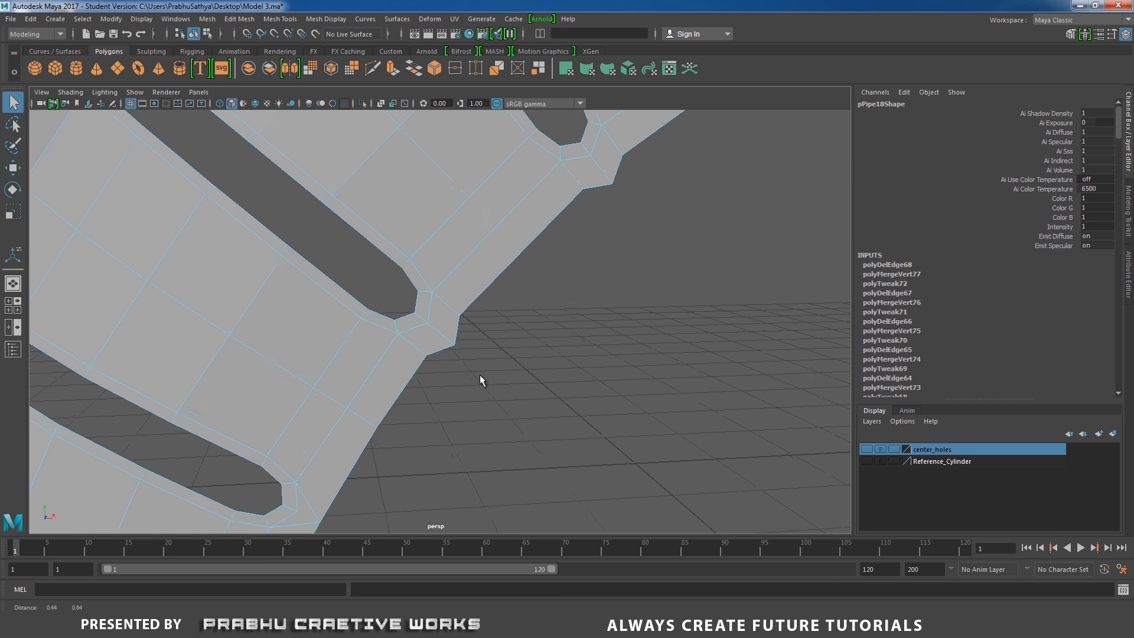
Merge the tip vertices to center and delete the diagonal edge at the last remaining inner-rim slot
right_click_drag(458, 306, 460, 309, "shift")
mouse_move(460, 309)
right_mouse_down("shift")
mouse_move(459, 273)
mouse_move(455, 305)
right_mouse_up("shift")
right_click_drag(488, 253, 488, 254, "shift")
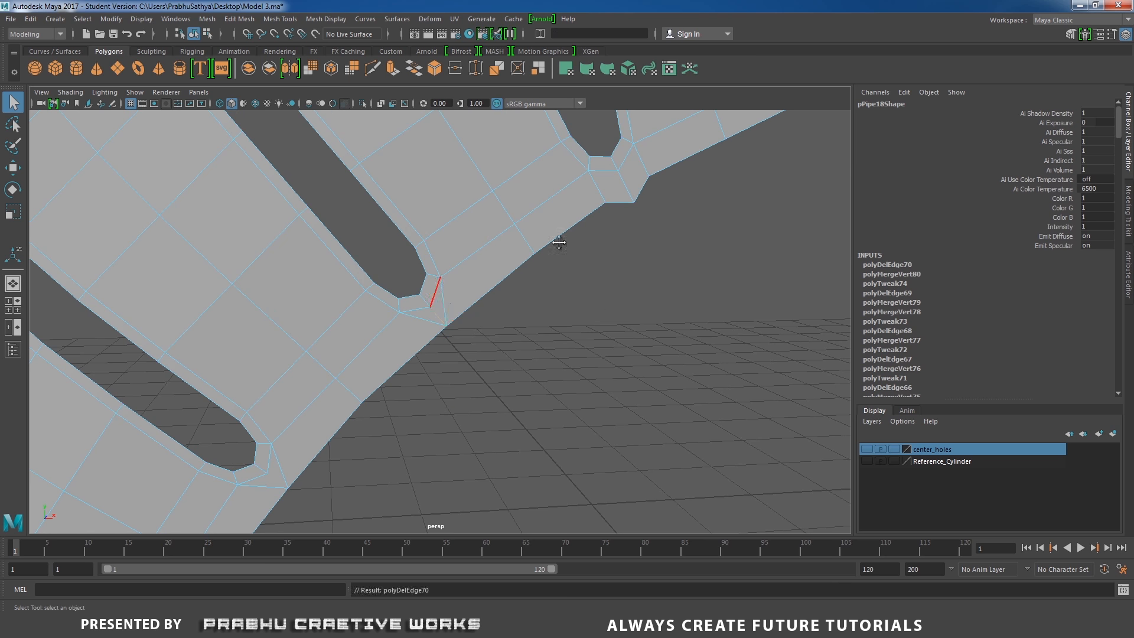
mouse_move(372, 285)
right_mouse_down()
mouse_move(332, 293)
mouse_move(391, 281)
right_mouse_up()
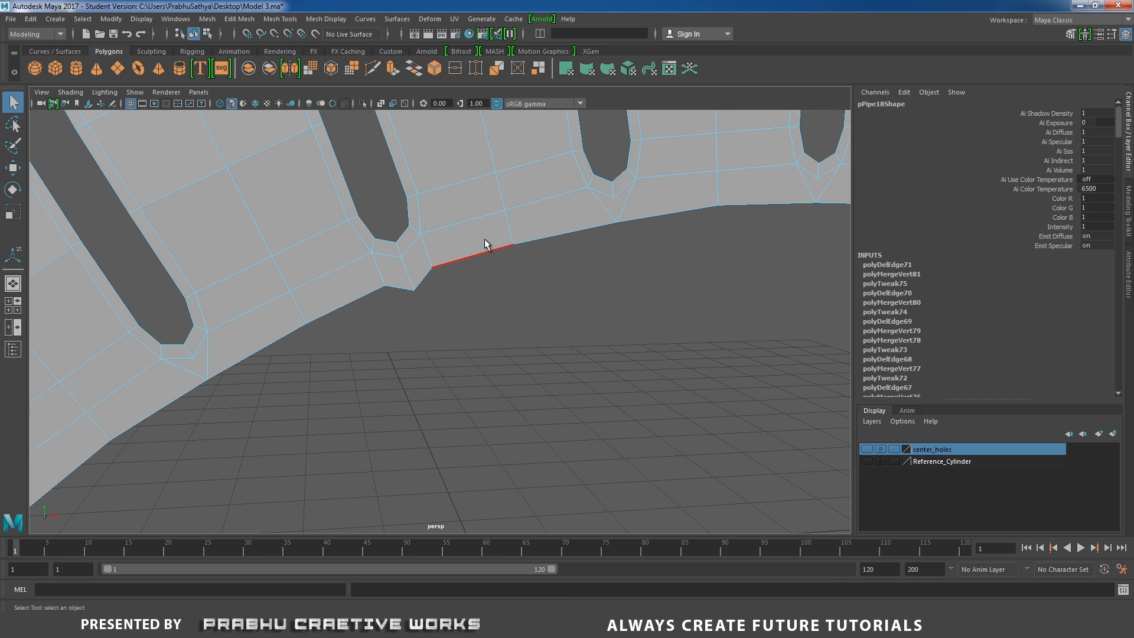
right_click_drag(463, 247, 407, 252)
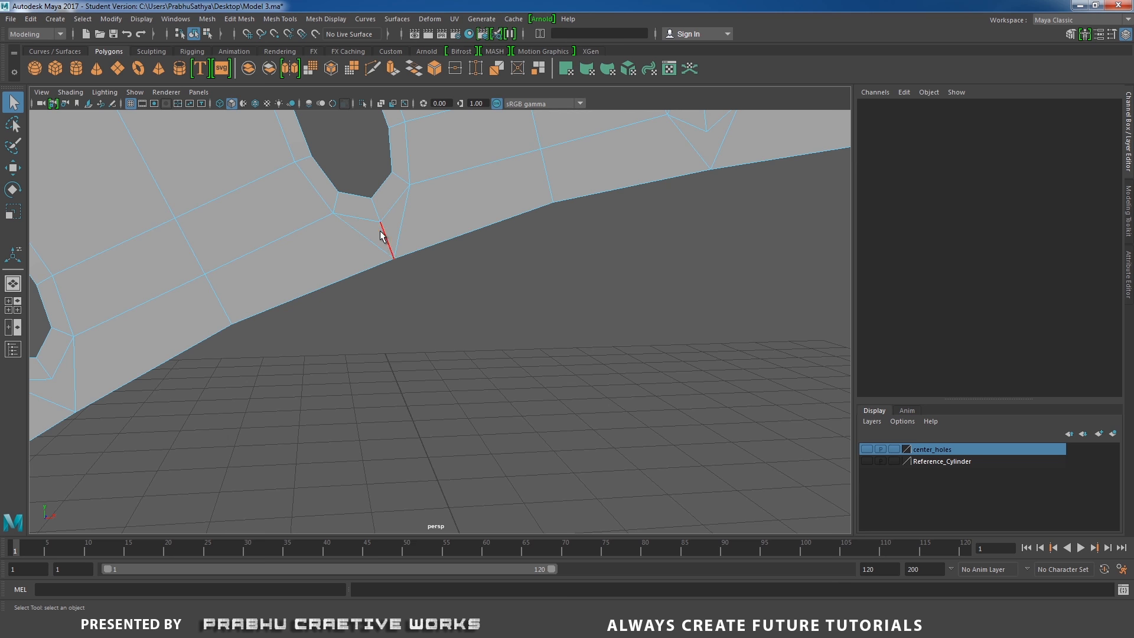
left_click(435, 228)
right_click_drag(431, 231, 582, 269, "shift")
scroll(625, 266, "down", 10)
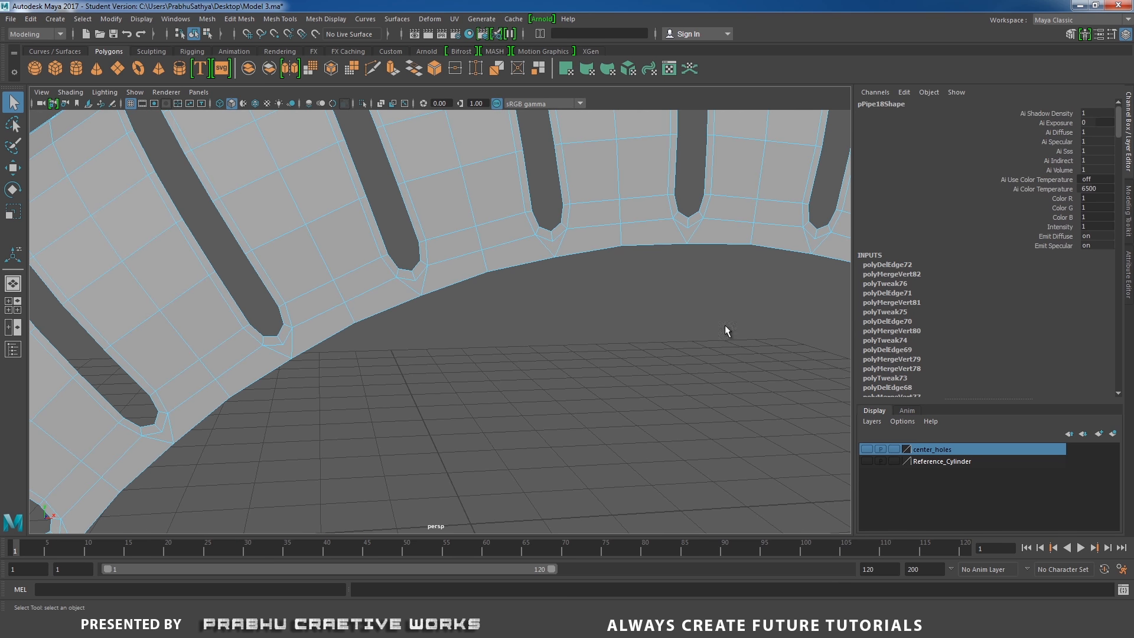
Orbit and zoom around the ring to inspect every slot tip along the inner rim
left_click_drag(599, 333, 419, 394, "alt")
middle_click_drag(419, 391, 397, 103, "alt")
middle_click_drag(501, 245, 375, 513, "alt")
middle_click_drag(303, 254, 435, 362, "alt")
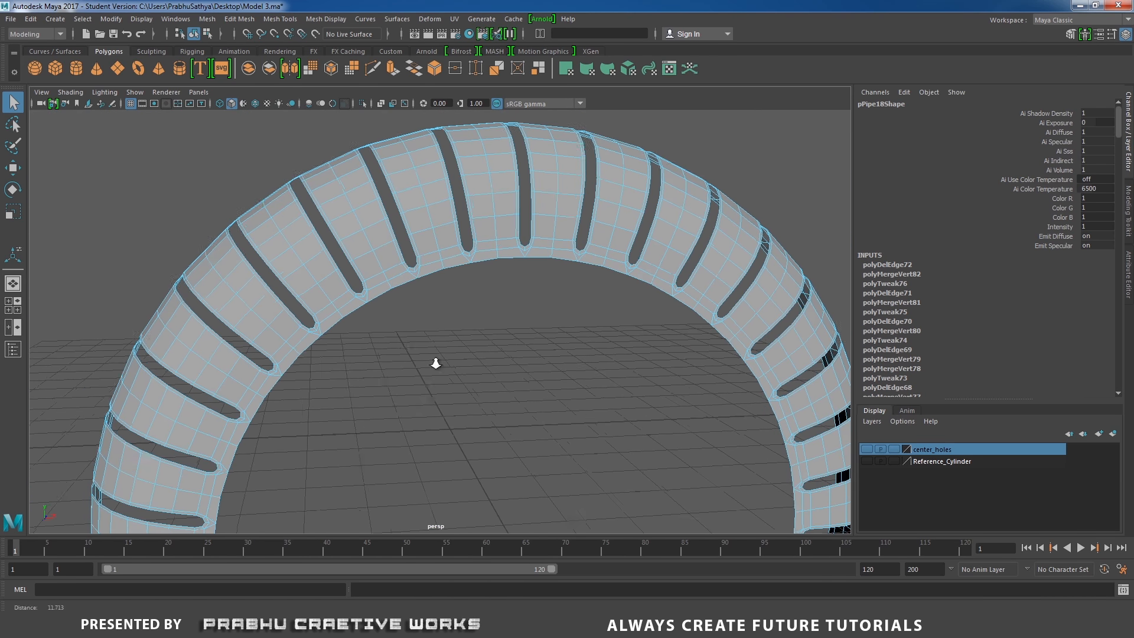
scroll(360, 287, "up", 5)
middle_click_drag(361, 287, 540, 236, "alt")
scroll(545, 331, "up", 3)
left_click(236, 350)
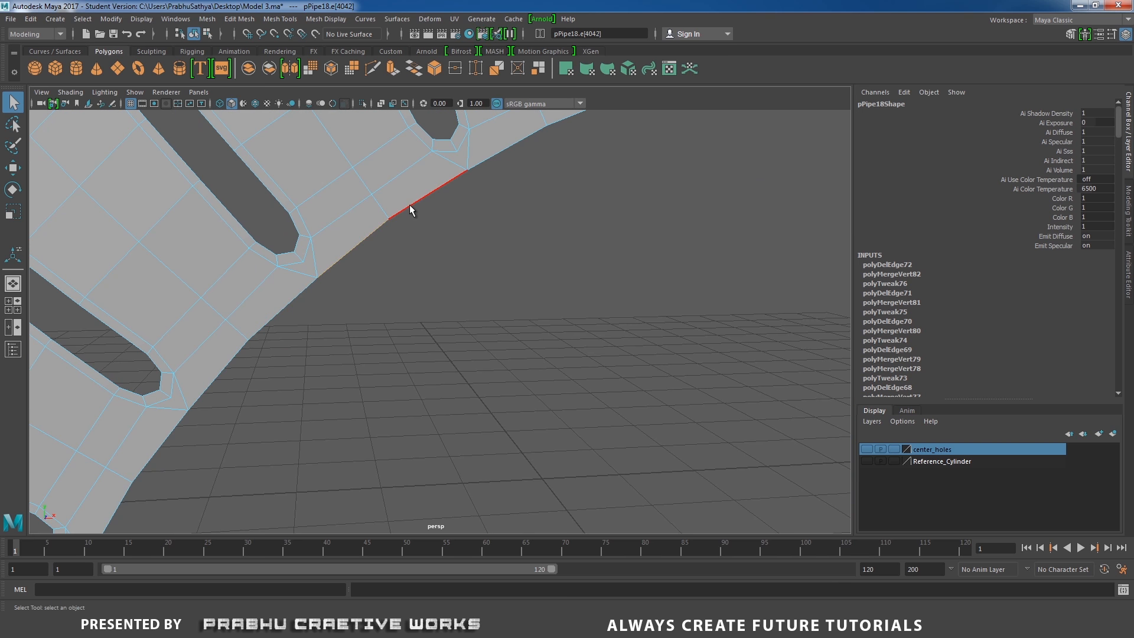
left_click(367, 242)
scroll(480, 235, "down", 8)
right_click_drag(497, 224, 523, 214)
left_click_drag(514, 275, 469, 280, "alt")
left_click(567, 324)
left_click(470, 281)
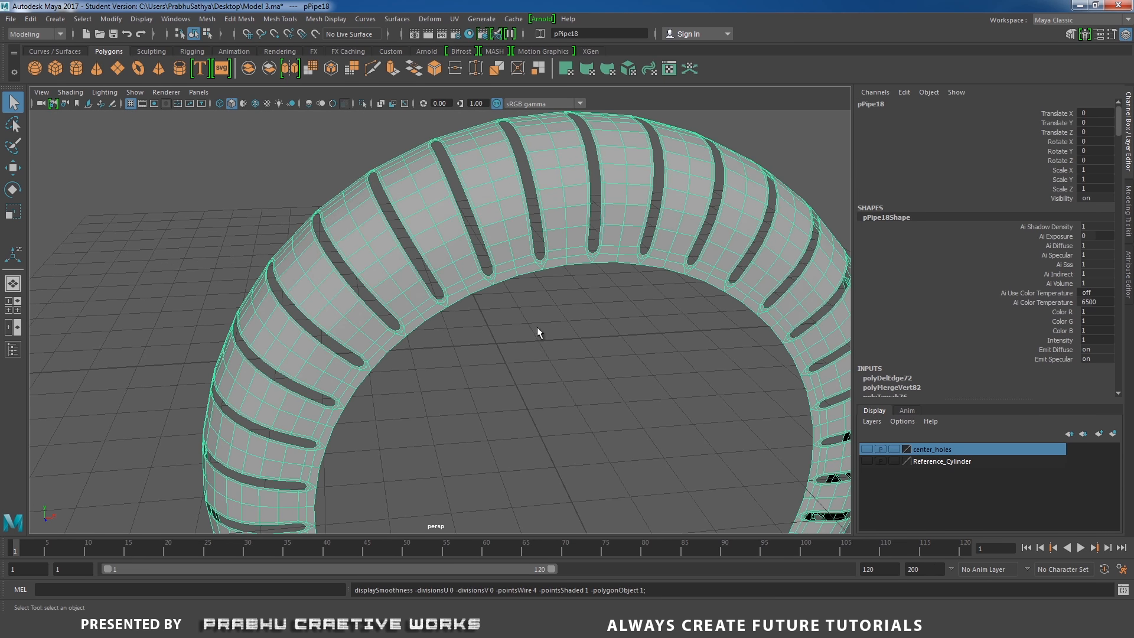
right_click_drag(664, 377, 473, 271, "alt")
middle_click_drag(537, 382, 552, 319, "alt")
mouse_move(552, 319)
left_mouse_down("alt")
mouse_move(577, 329)
mouse_move(537, 311)
left_mouse_up("alt")
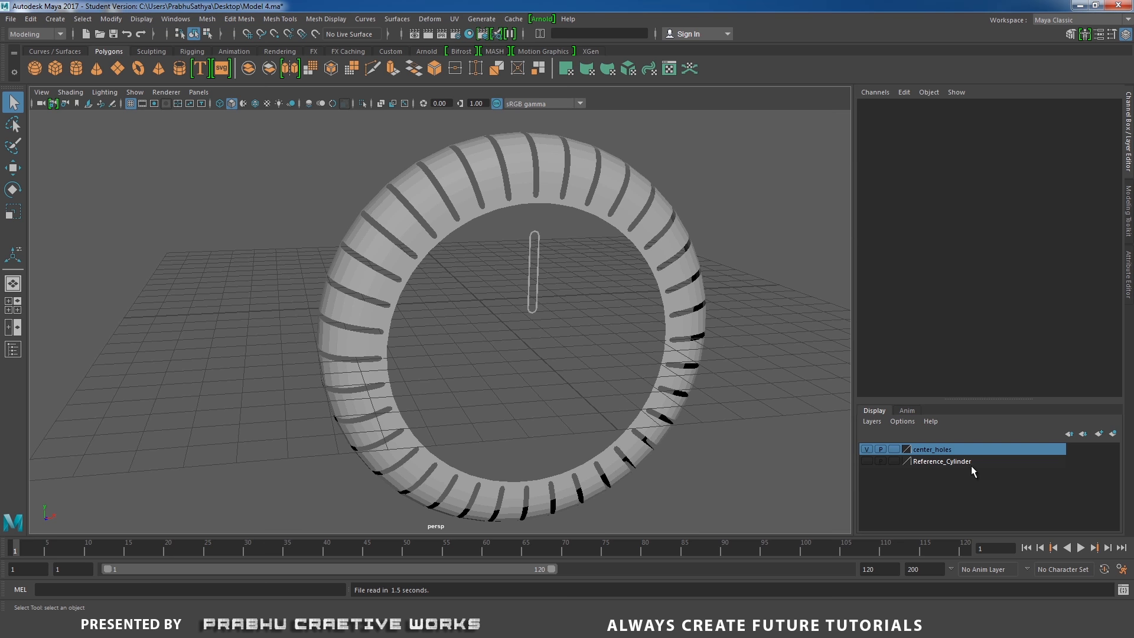
right_click_drag(535, 319, 593, 343, "alt")
left_click_drag(529, 326, 476, 326, "alt")
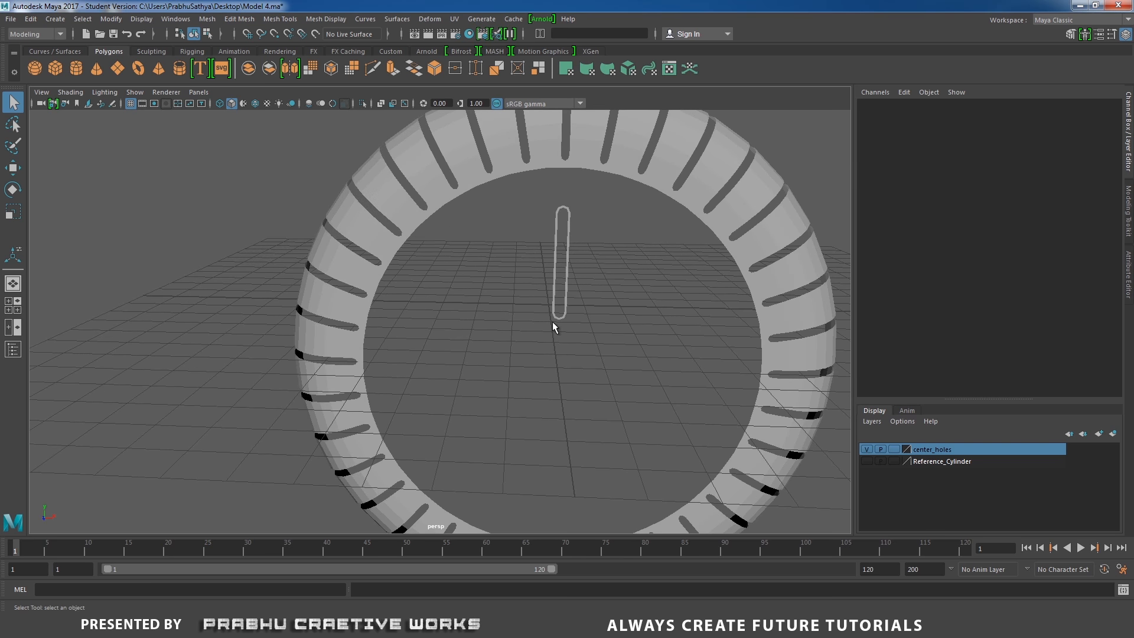
Select the slot-shaped cutter in the ring's center and delete the middle edge loops along its long sides
left_click(556, 315)
middle_click_drag(607, 282, 496, 346, "alt")
right_click_drag(497, 347, 601, 350, "alt")
left_click_drag(600, 350, 597, 316, "alt")
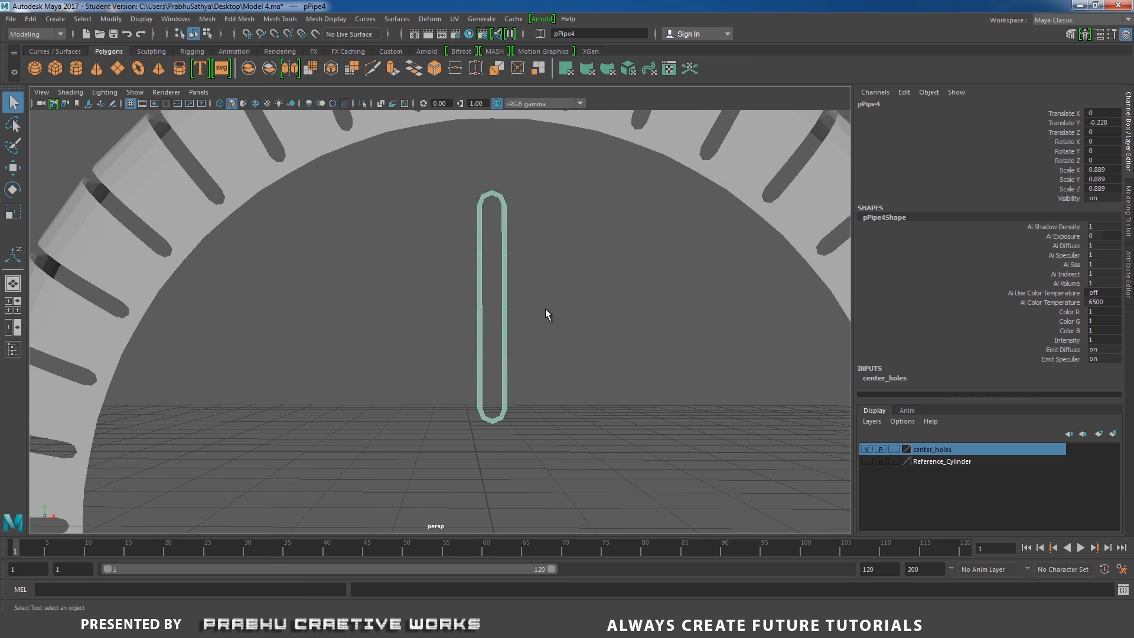
middle_click_drag(526, 302, 495, 321, "alt")
left_click_drag(495, 321, 506, 332, "alt")
right_click_drag(561, 361, 721, 461, "alt")
right_click_drag(536, 300, 534, 300, "alt")
left_click_drag(534, 300, 496, 254, "alt")
right_click_drag(497, 254, 494, 217)
left_click(498, 242)
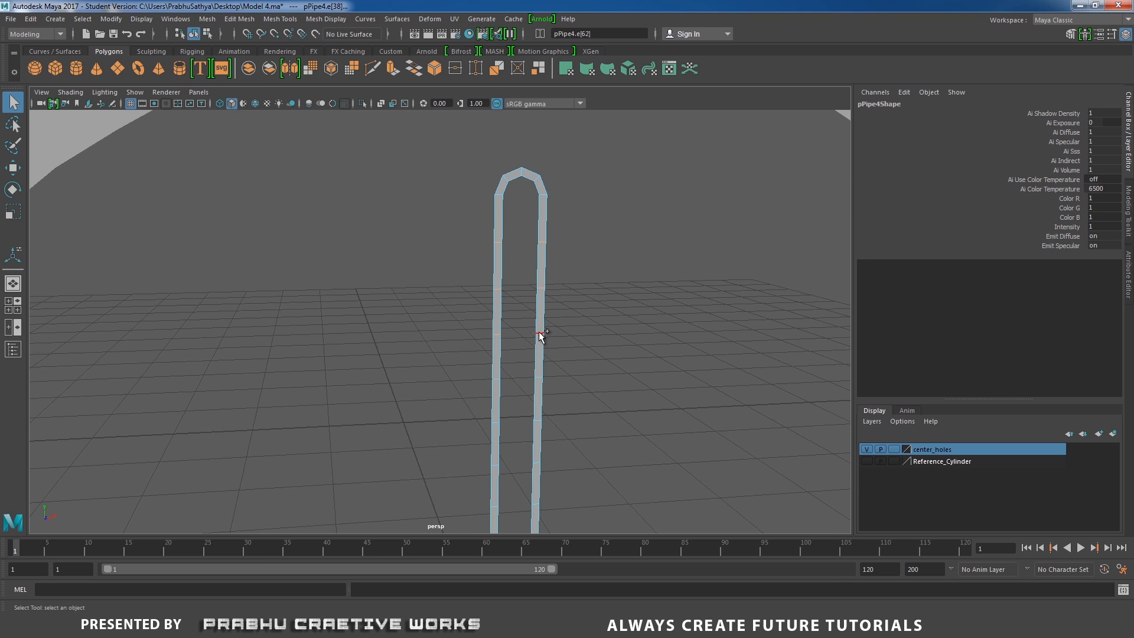
middle_click_drag(580, 361, 579, 255, "alt")
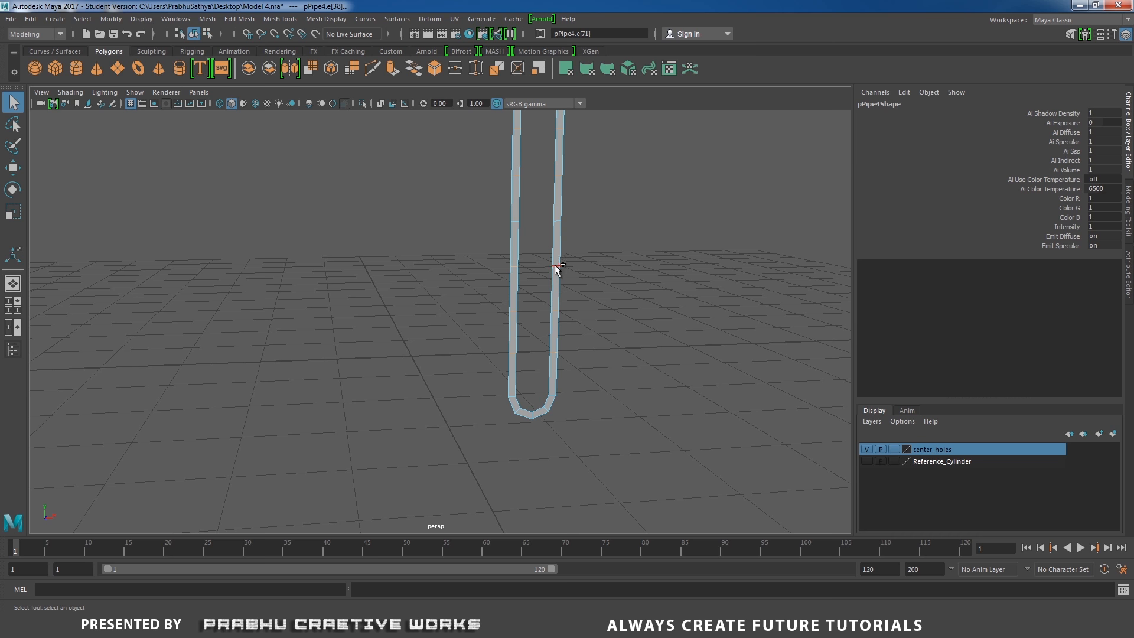
right_click_drag(555, 271, 484, 282, "shift")
left_click_drag(608, 273, 586, 368, "alt")
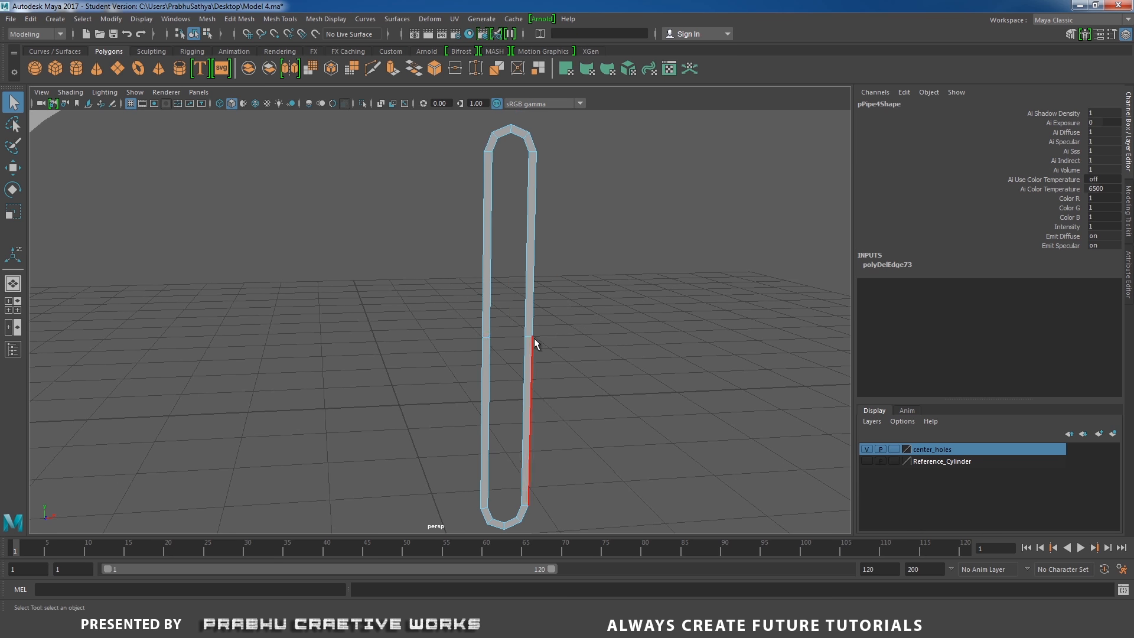
Shorten the slot cutter by moving its top and bottom end vertices toward its middle
scroll(430, 316, "down", 5)
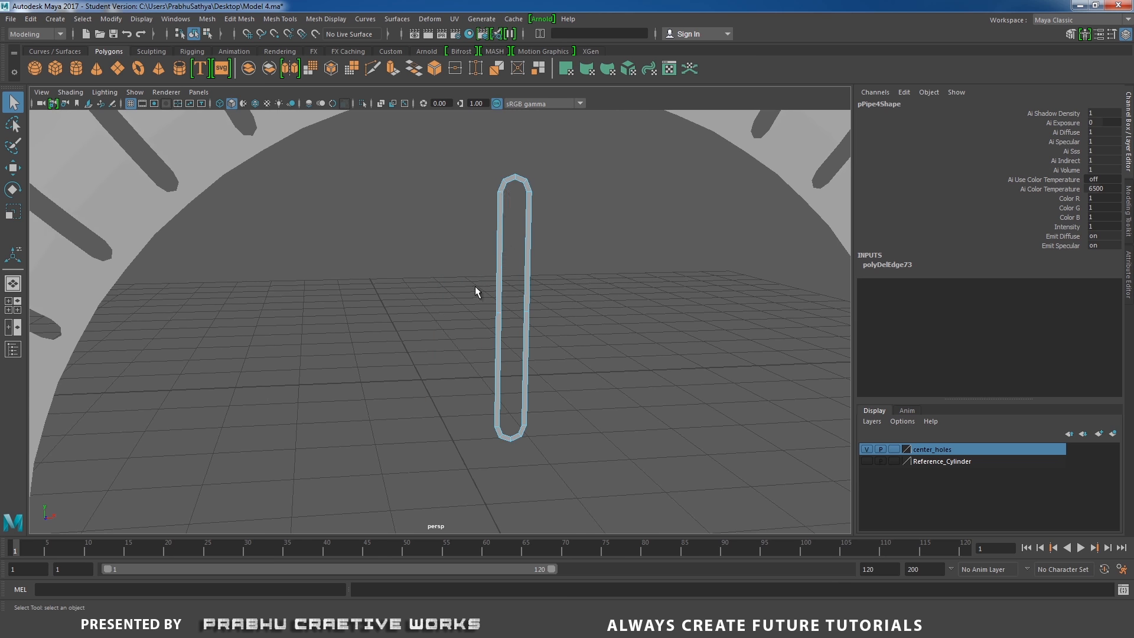
right_click_drag(505, 235, 440, 231)
left_click_drag(467, 144, 577, 220)
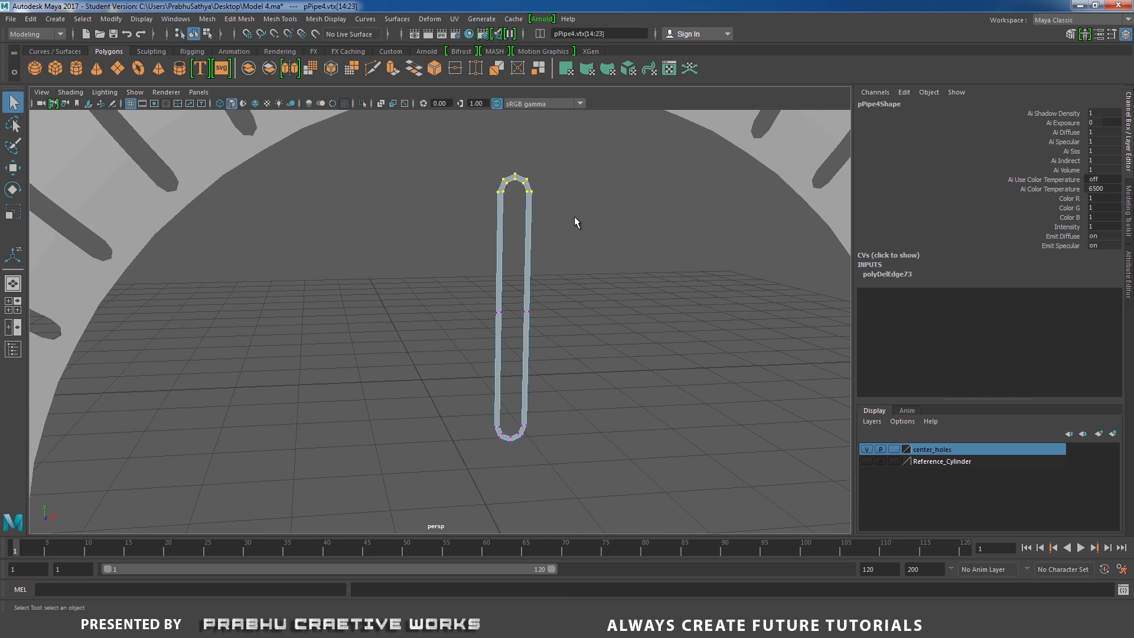
scroll(590, 280, "up", 5)
left_click_drag(482, 260, 465, 262, "alt")
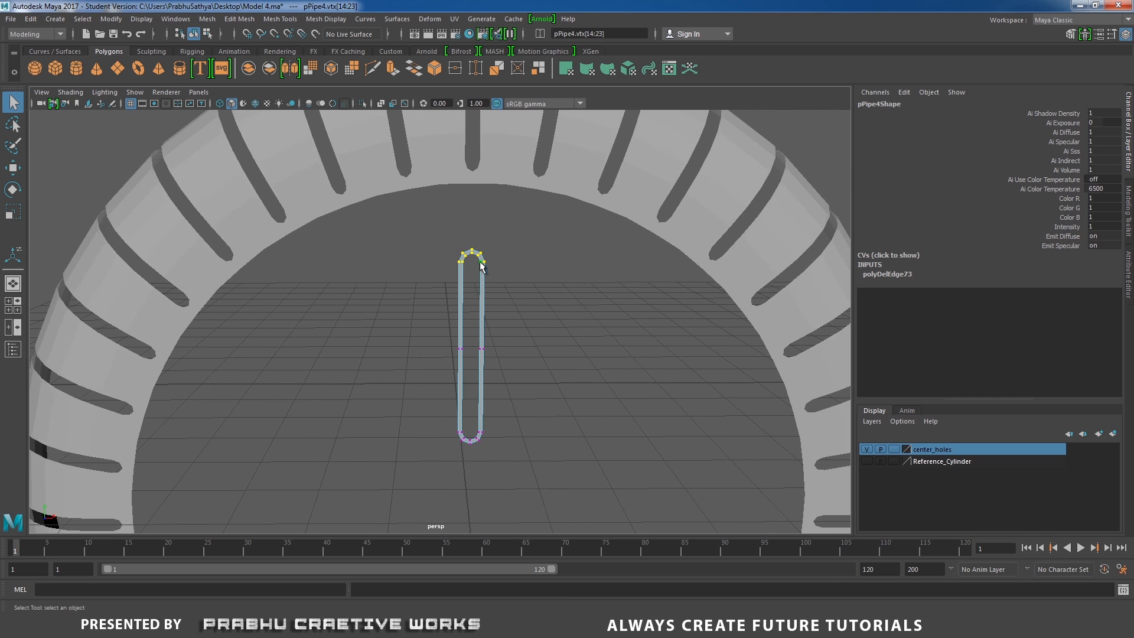
key("w")
left_click_drag(472, 198, 476, 236)
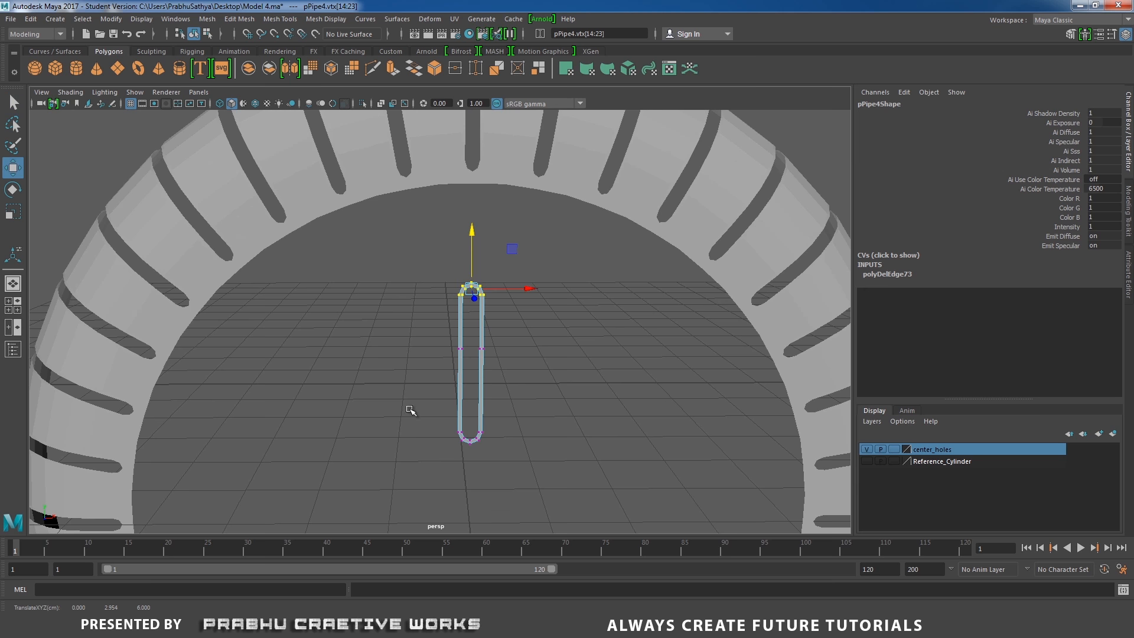
left_click_drag(408, 408, 526, 474)
left_click_drag(474, 384, 473, 371)
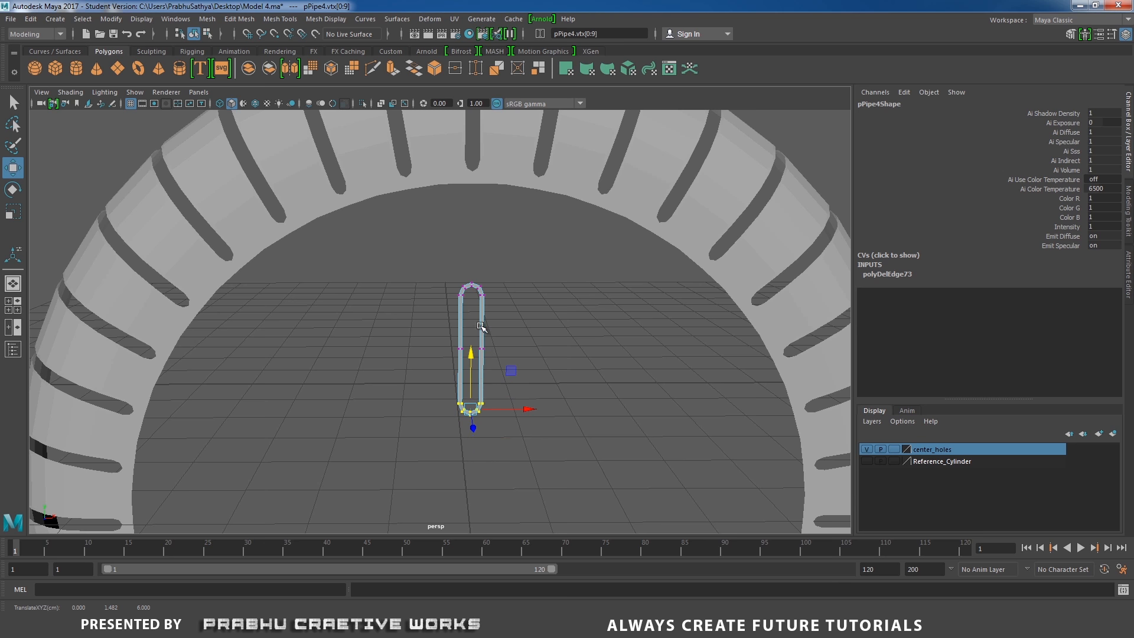
right_click_drag(480, 304, 525, 319)
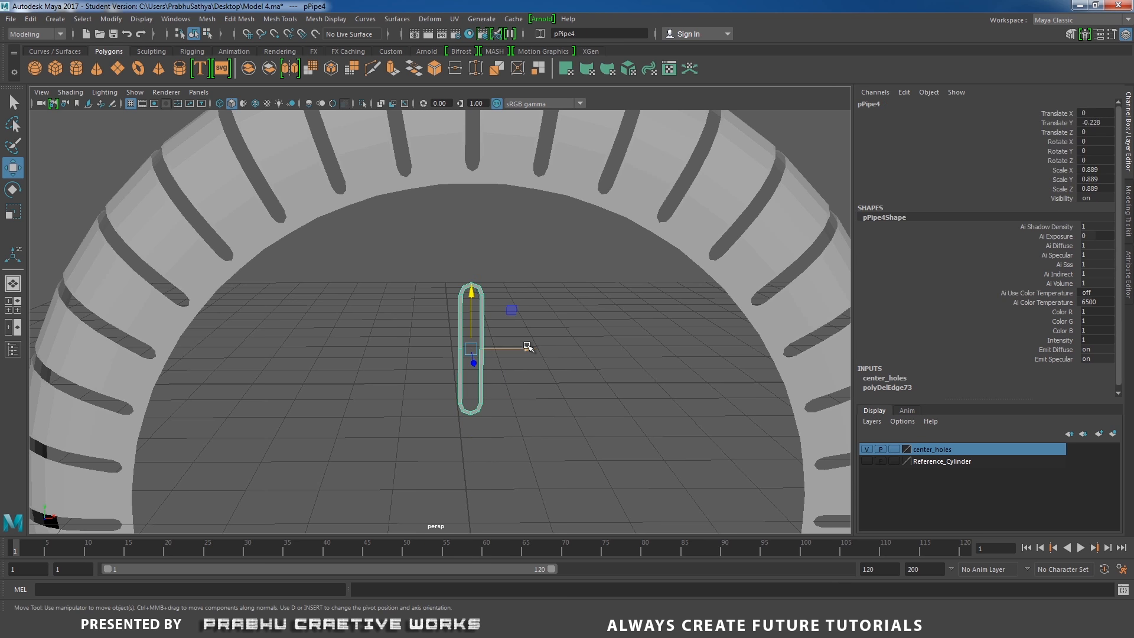
Scale the slot cutter narrower along X to about 0.642
key("r")
left_click_drag(526, 349, 513, 350)
right_click_drag(454, 356, 372, 348, "alt")
left_click_drag(372, 349, 454, 376, "alt")
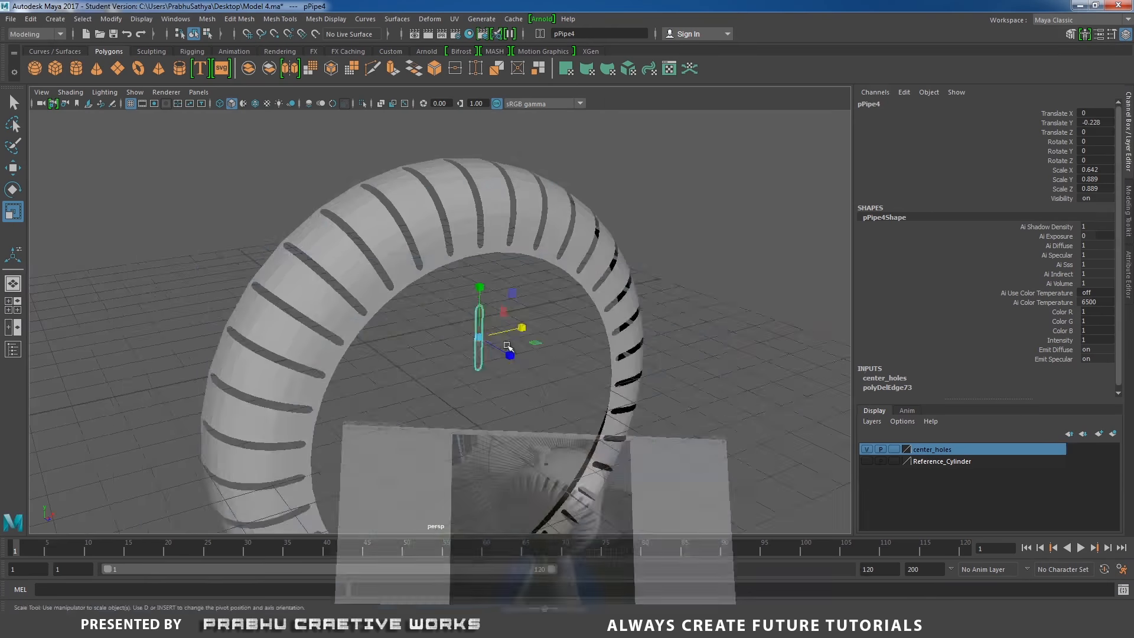
Fine-tune the slot cutter's length by nudging its top and bottom end vertices
scroll(507, 388, "up", 6)
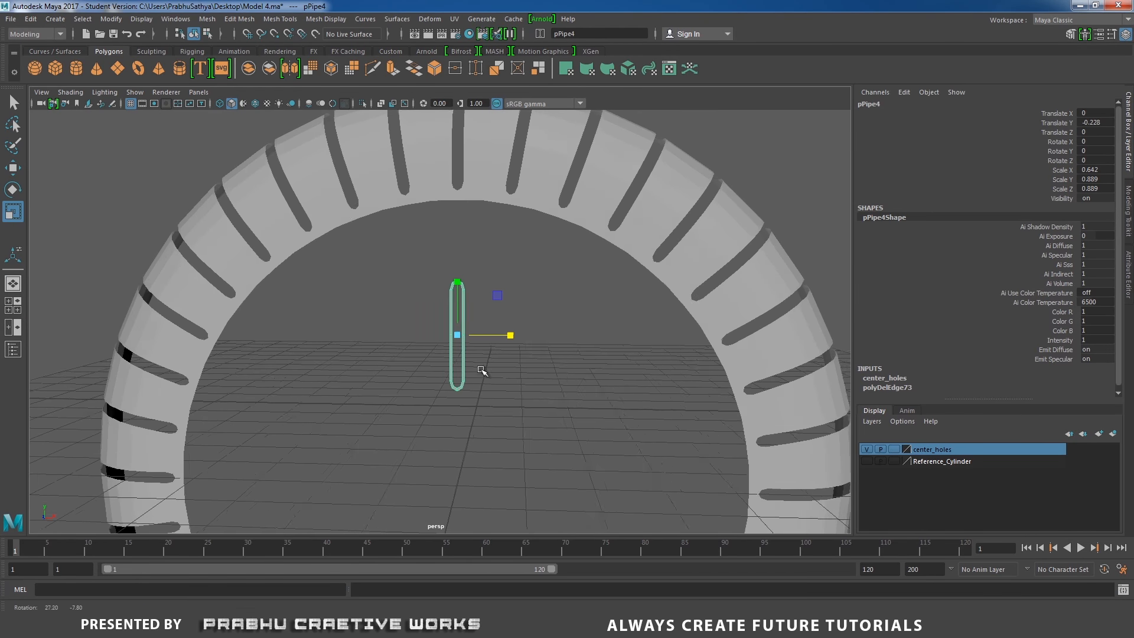
right_click_drag(535, 287, 476, 291)
left_click_drag(413, 243, 494, 291)
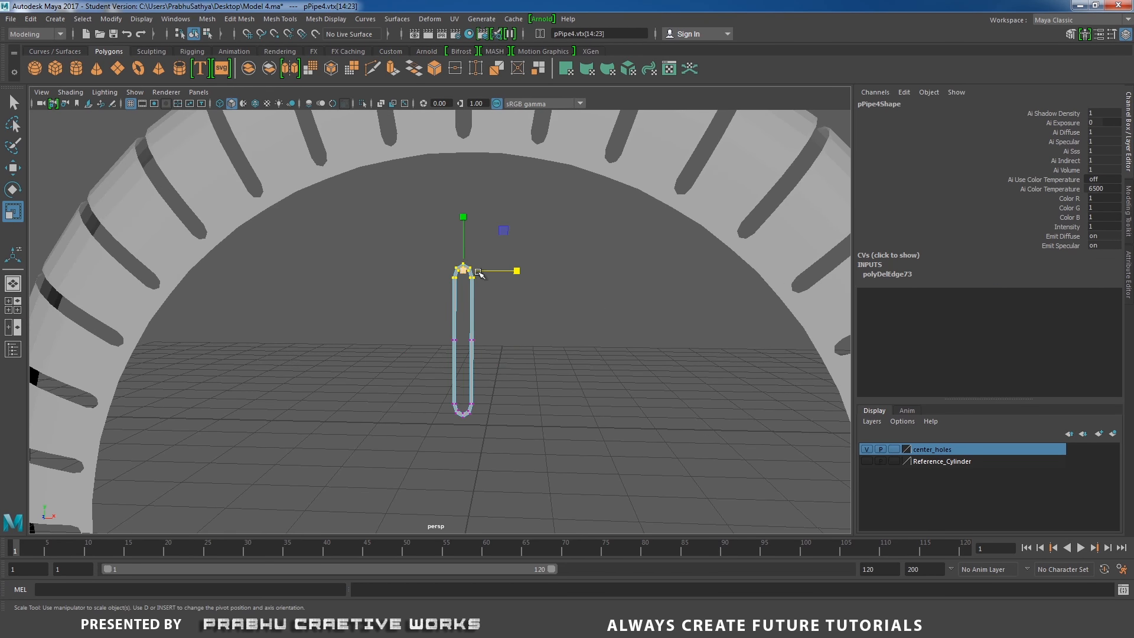
key("w")
left_click_drag(463, 218, 466, 220)
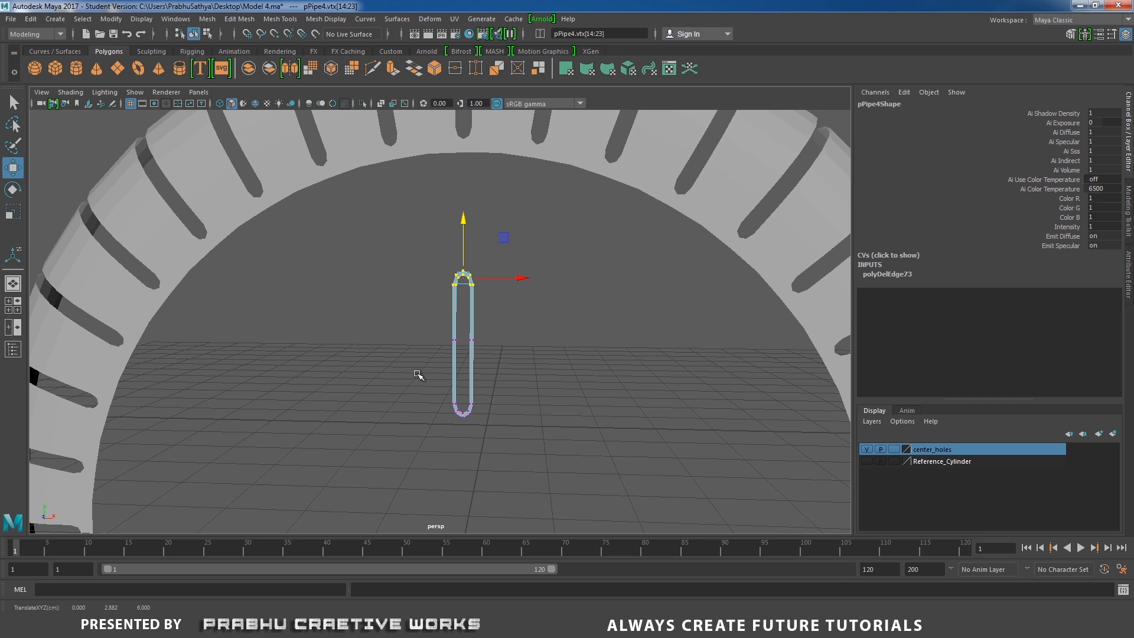
left_click_drag(418, 374, 514, 435)
left_click_drag(464, 352, 466, 346)
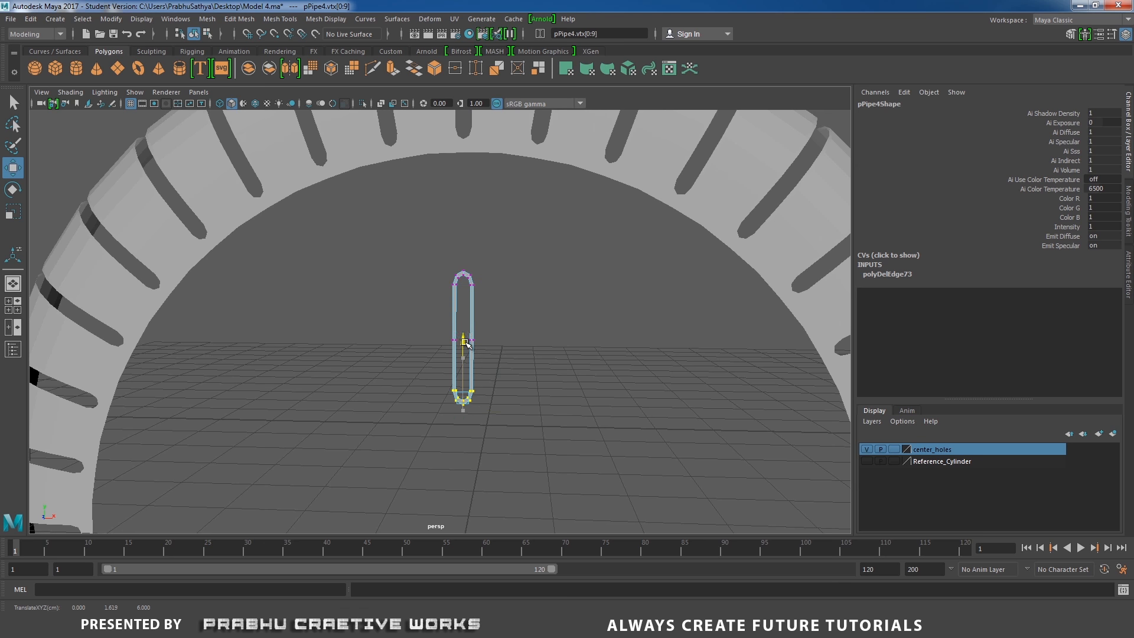
Select the slot cutter object and center its pivot
right_click_drag(473, 330, 526, 269)
left_click_drag(526, 269, 358, 277, "alt")
left_click(111, 19)
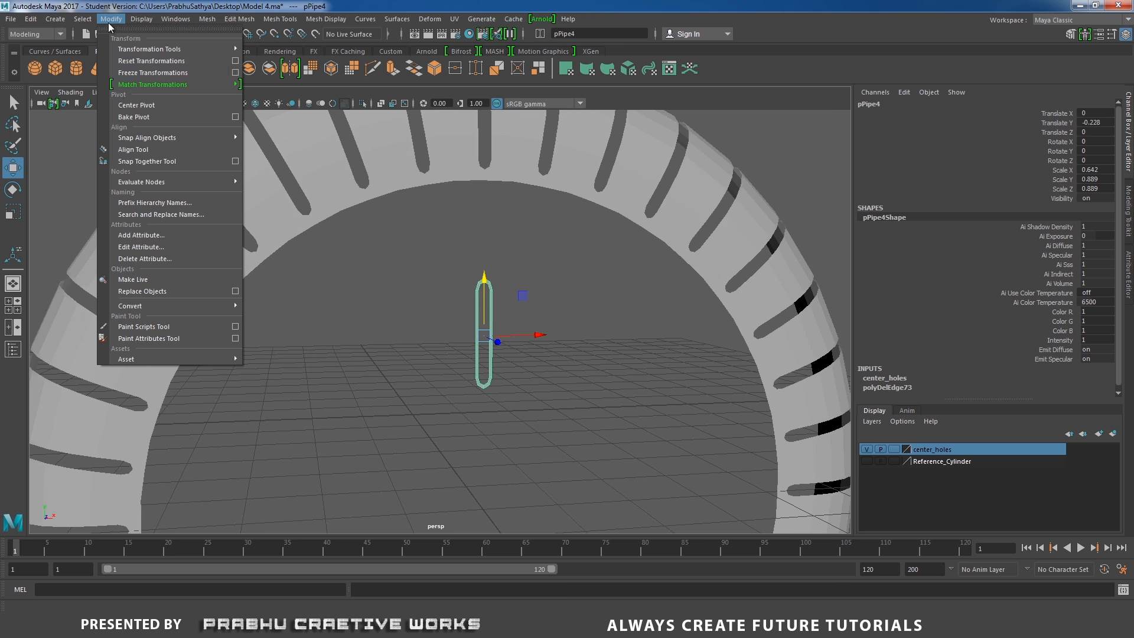
left_click(134, 105)
Make the Reference_Cylinder layer visible and switch the viewport to X-Ray shading
right_click_drag(395, 270, 284, 261, "alt")
left_click_drag(476, 303, 459, 302, "alt")
middle_click_drag(458, 302, 465, 236, "alt")
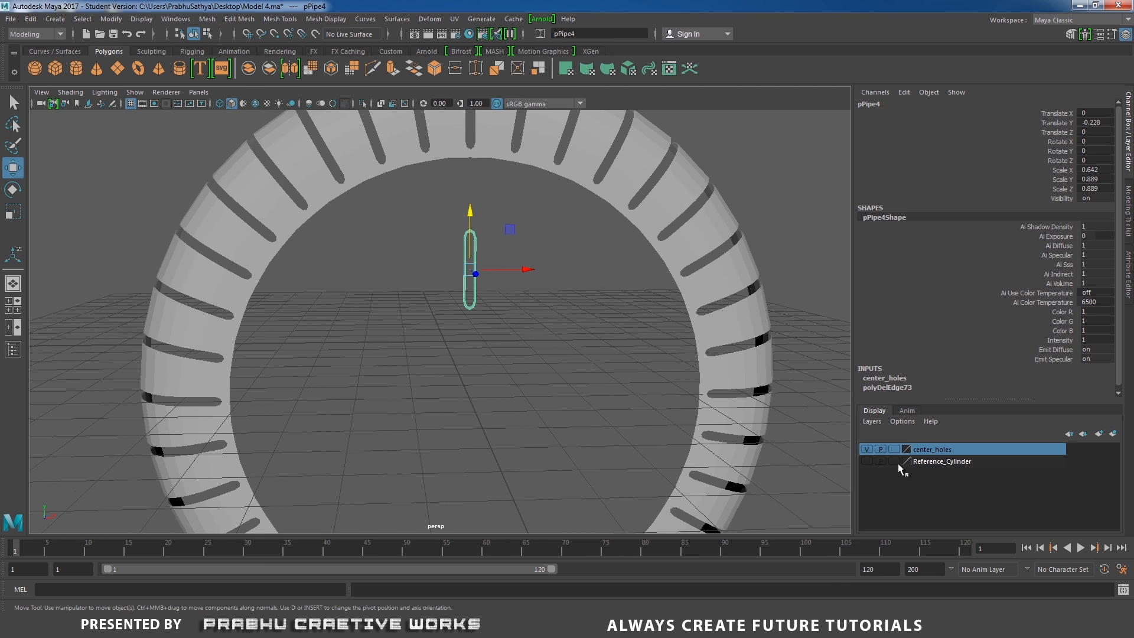
left_click(868, 462)
left_click_drag(597, 309, 224, 258, "alt")
left_click(69, 92)
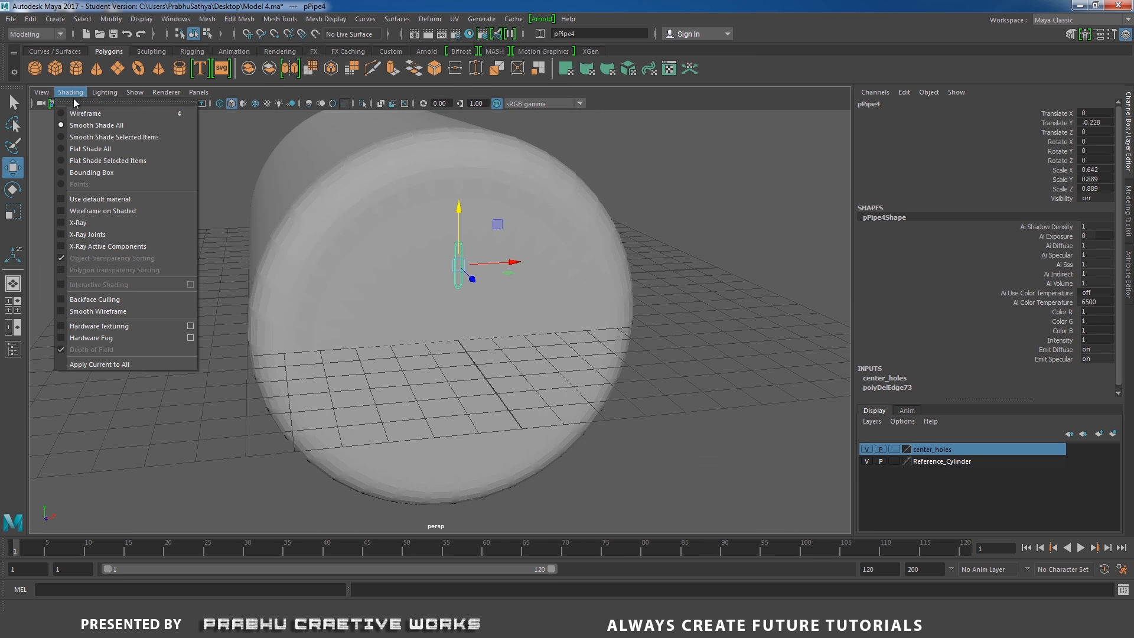
left_click(101, 198)
right_click_drag(167, 245, 413, 372, "alt")
left_click_drag(414, 372, 447, 357, "alt")
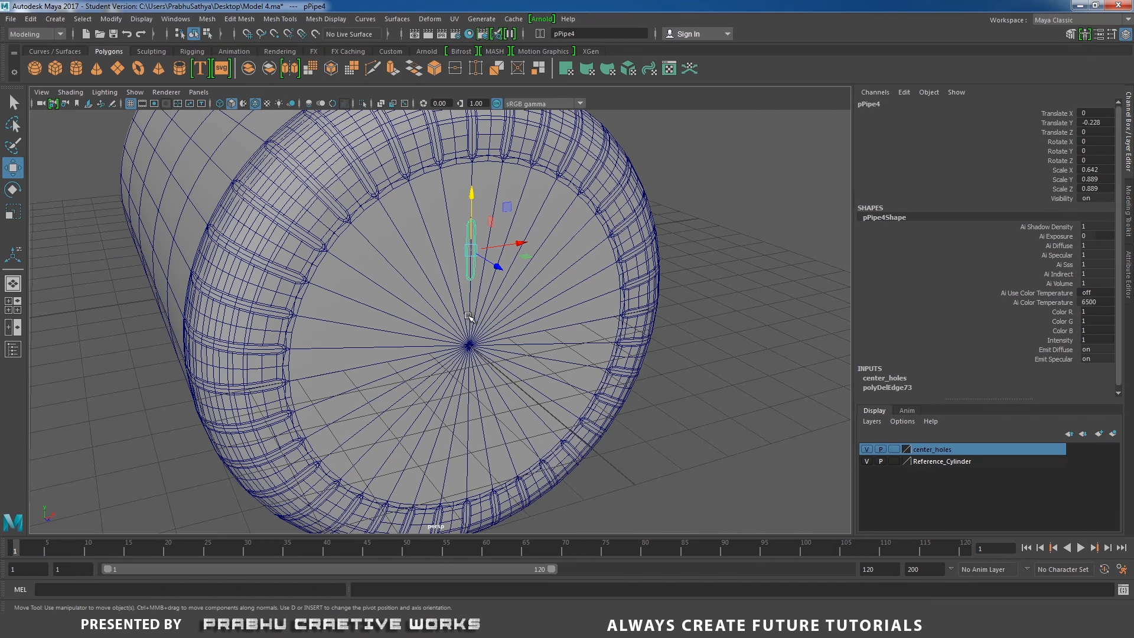
Snap the slot cutter to the ring's center point while moving it
left_click_drag(470, 348, 474, 246, "alt")
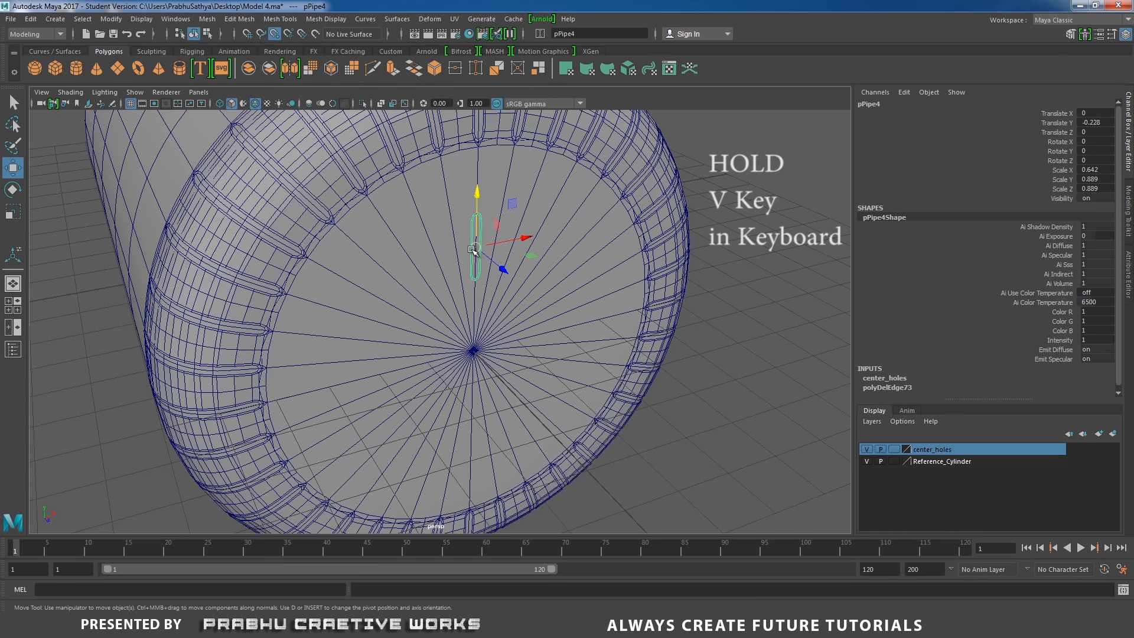
left_click_drag(475, 247, 471, 314)
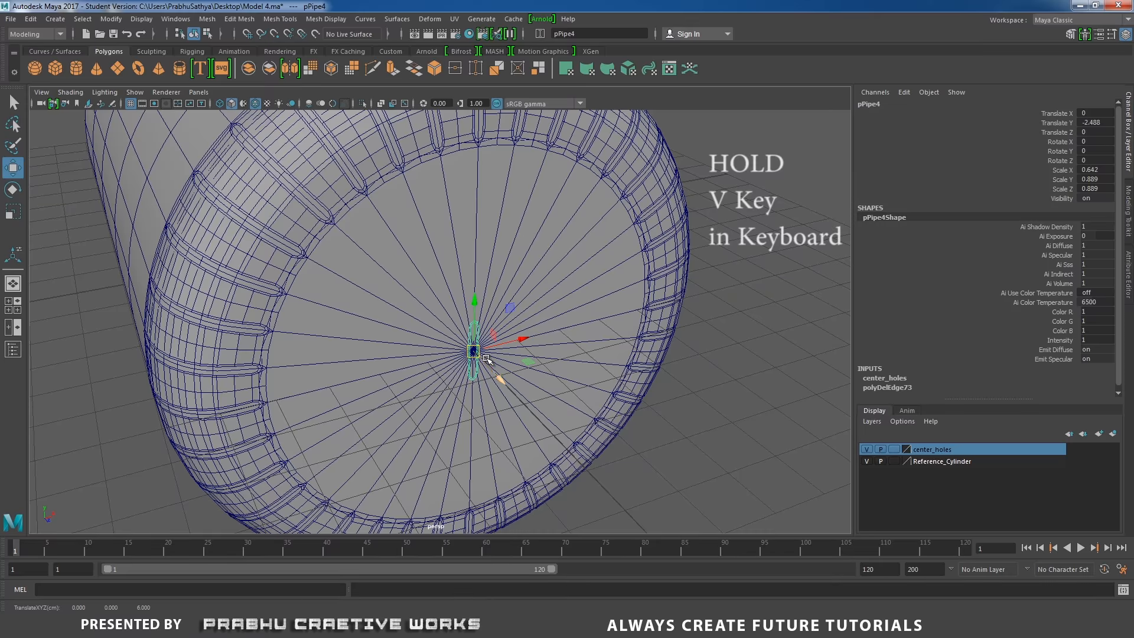
right_click_drag(488, 362, 514, 376, "alt")
mouse_move(514, 376)
left_mouse_down("alt")
mouse_move(472, 380)
mouse_move(499, 378)
left_mouse_up("alt")
Rotate the slot cutter 90 degrees around Z
key("e")
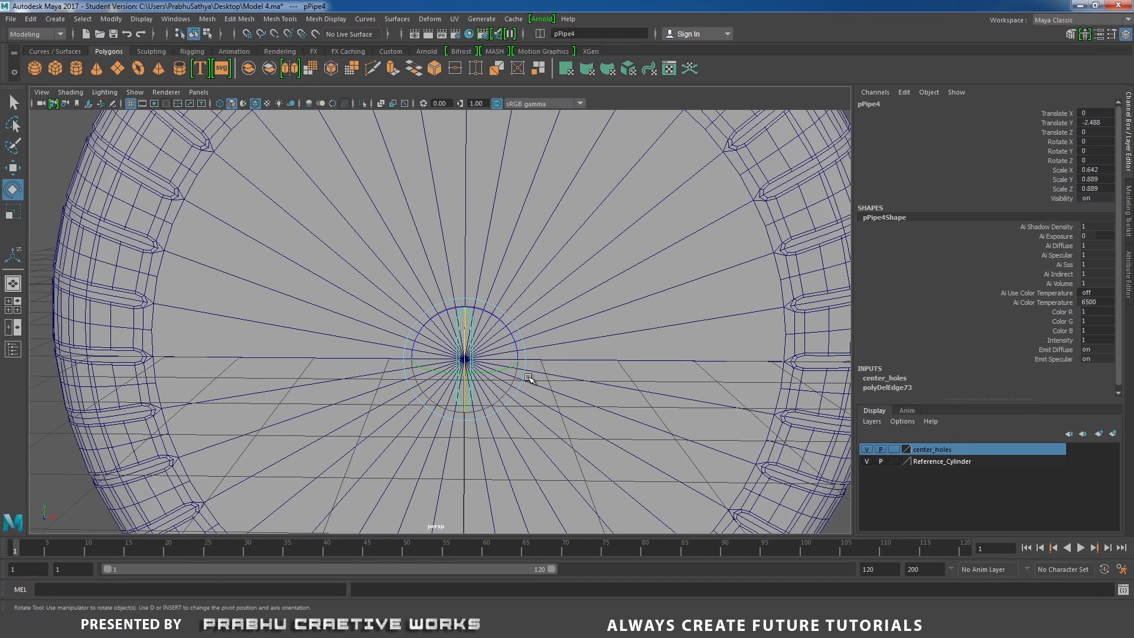
type("90")
key("Return")
left_click_drag(417, 228, 474, 256, "alt")
key("w")
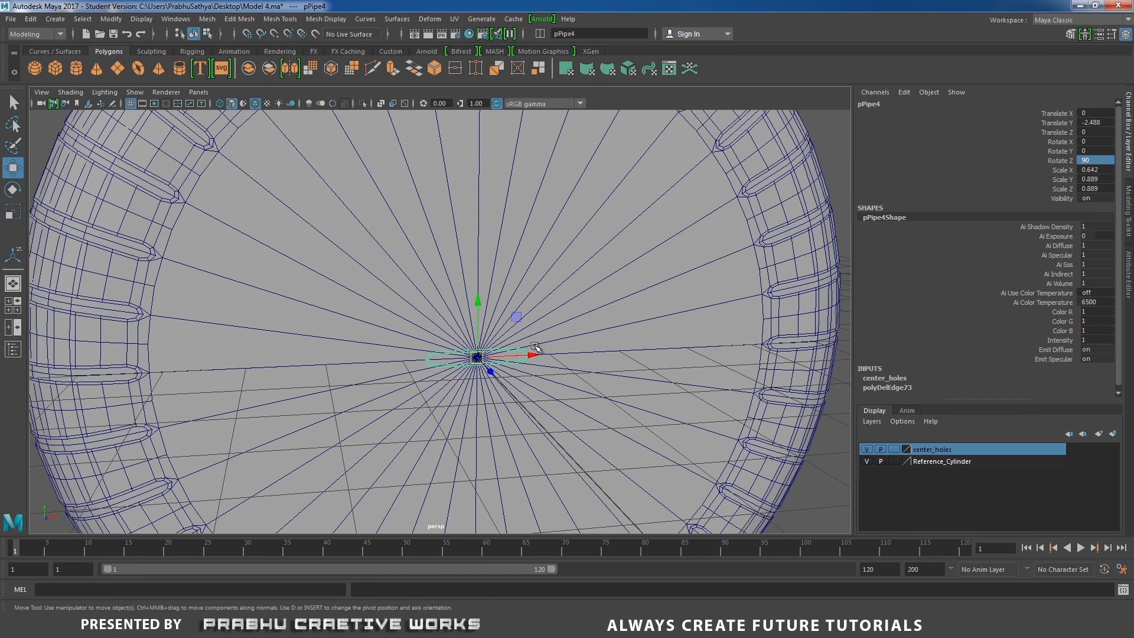
Move the slot cutter along X toward the cylinder's side and compare with the fan reference photo
left_click_drag(531, 355, 318, 347)
scroll(364, 360, "down", 3)
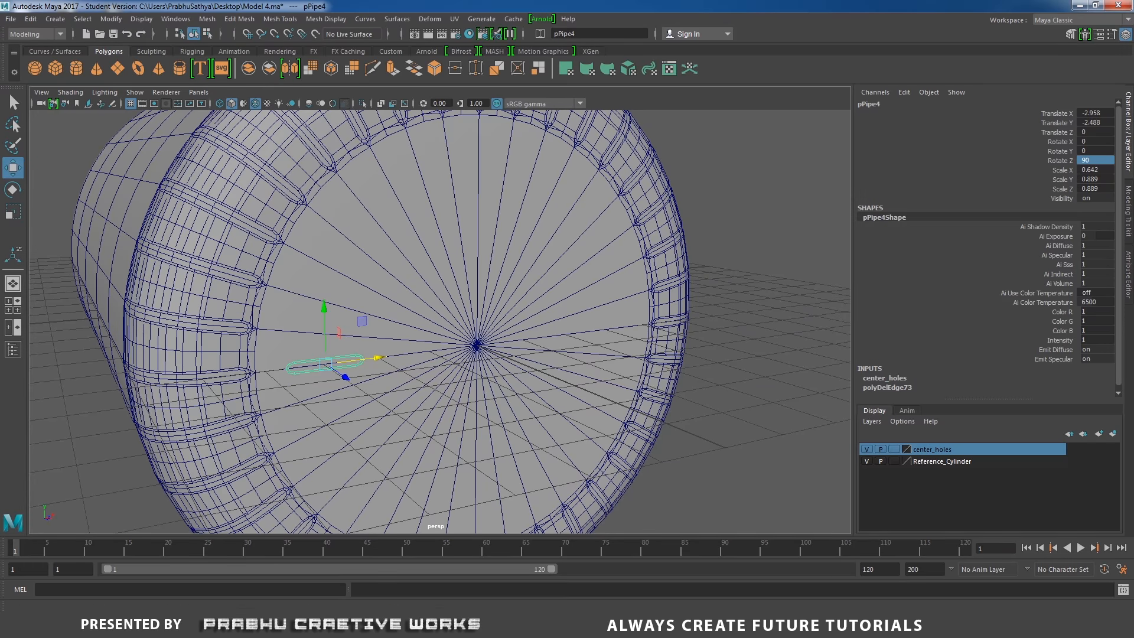
key("alt+Tab")
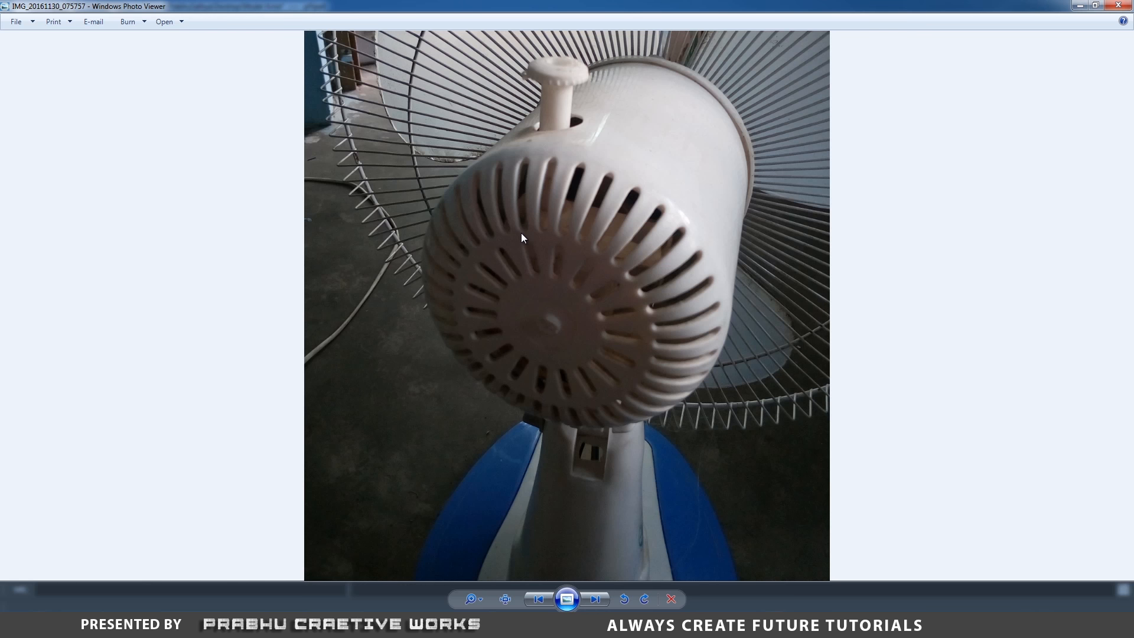
key("alt+Tab")
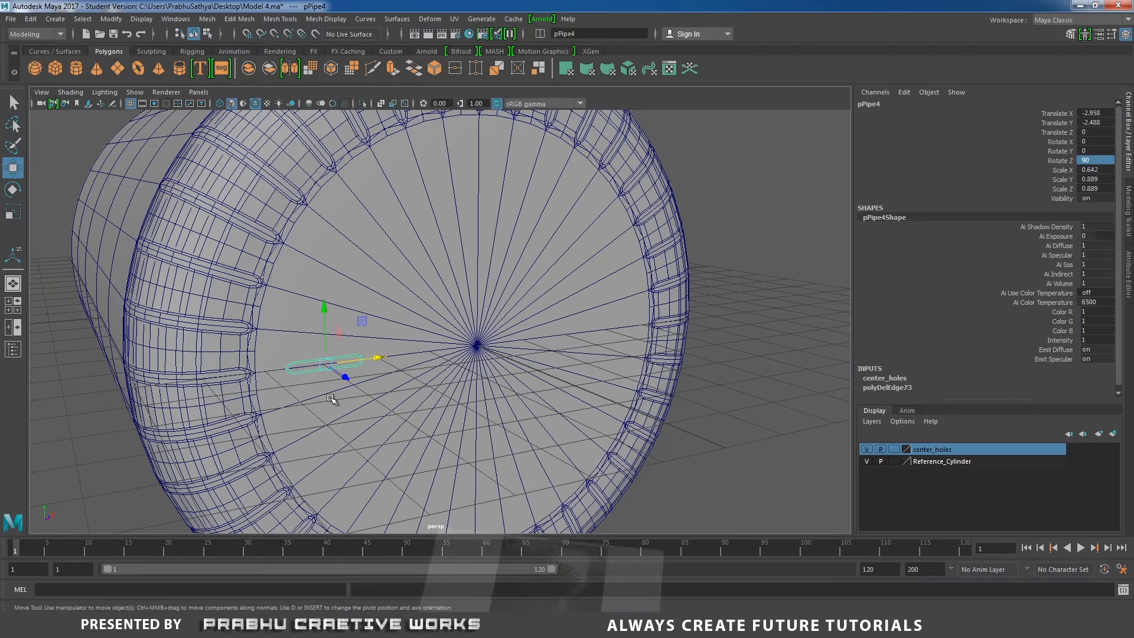
Nudge the slot cutter slightly further out along X and check its placement against the fan reference photo
left_click_drag(381, 359, 376, 406)
scroll(375, 405, "up", 2)
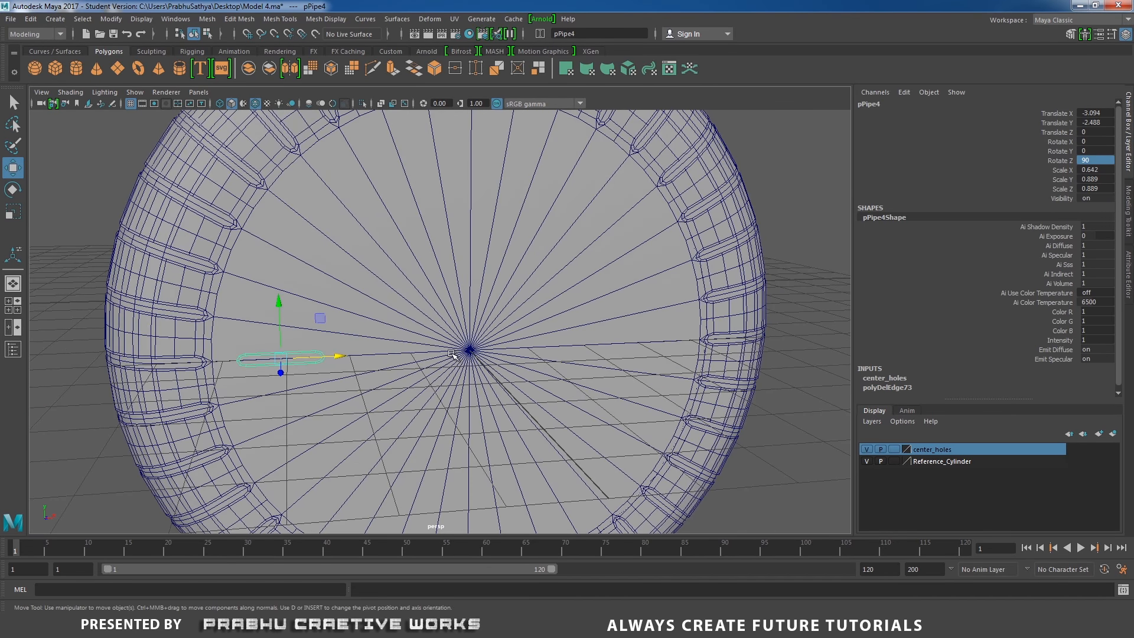
middle_click_drag(455, 355, 438, 323, "alt")
left_click(510, 624)
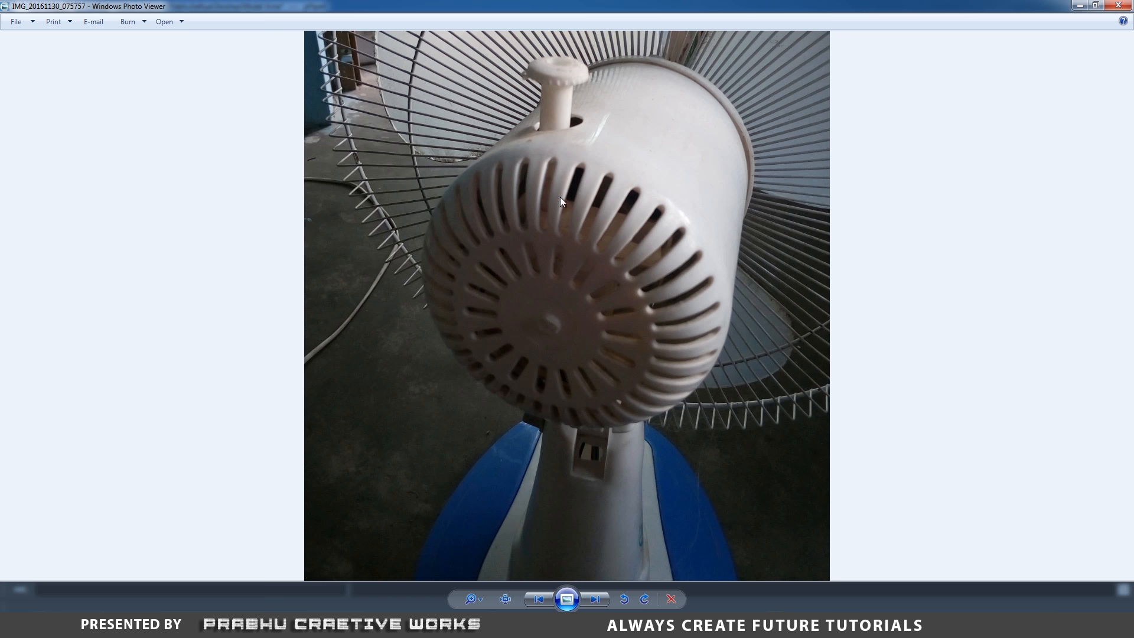
left_click(485, 624)
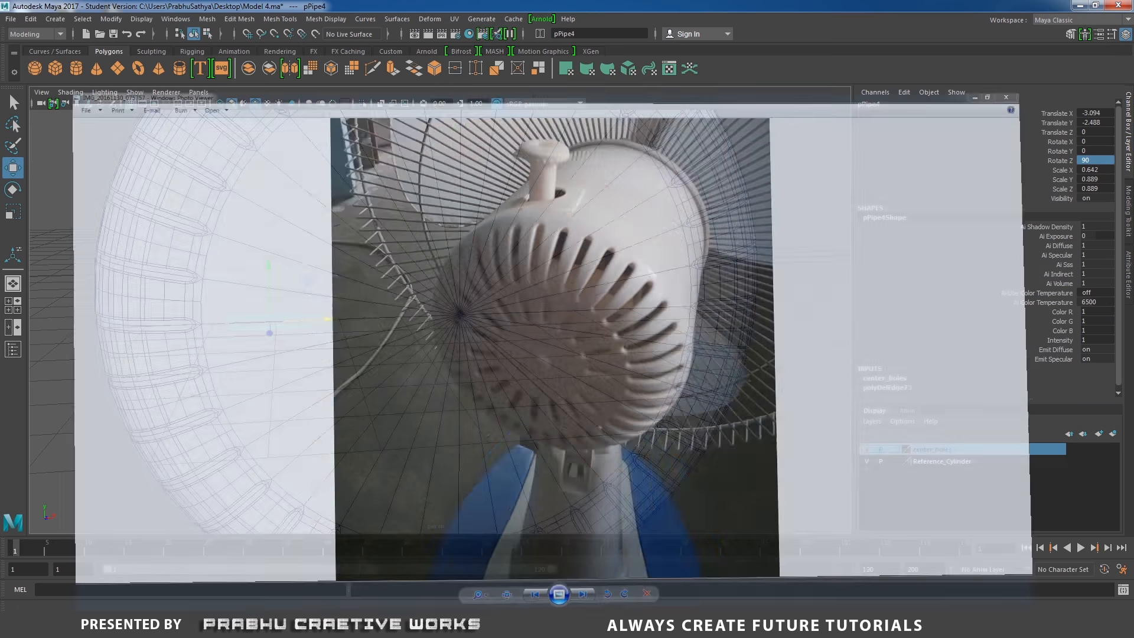
Open Calculator and divide 360 by 18 to get the angle between slots
left_click(16, 625)
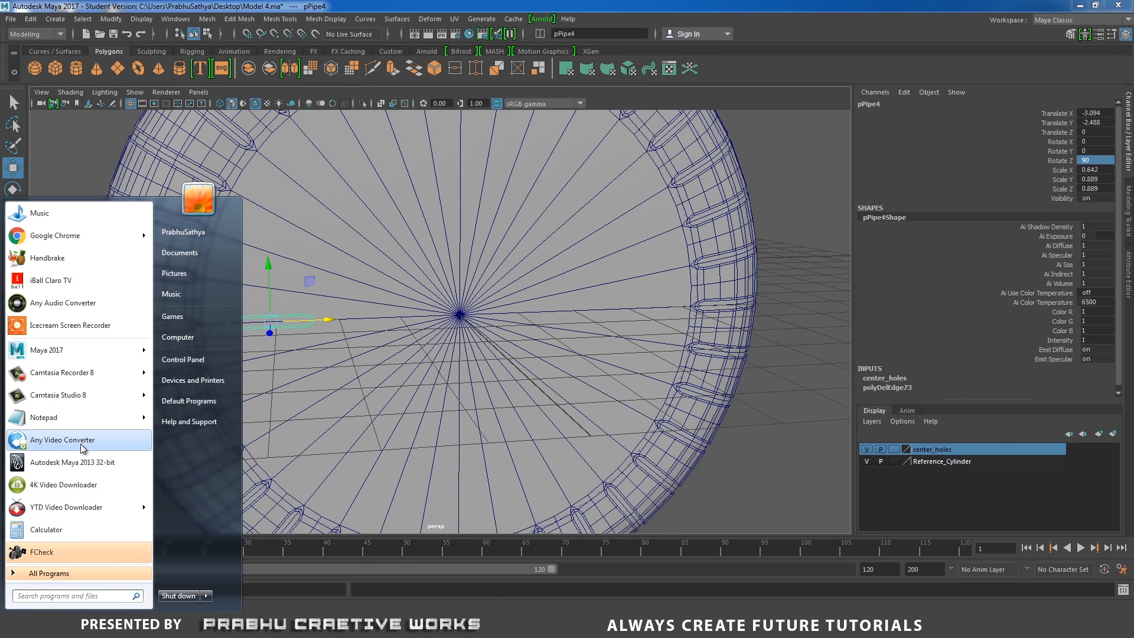
left_click(65, 529)
left_click(688, 313)
left_click(688, 294)
left_click(654, 332)
left_click(711, 275)
left_click(642, 313)
left_click(665, 276)
left_click(734, 322)
left_click(742, 169)
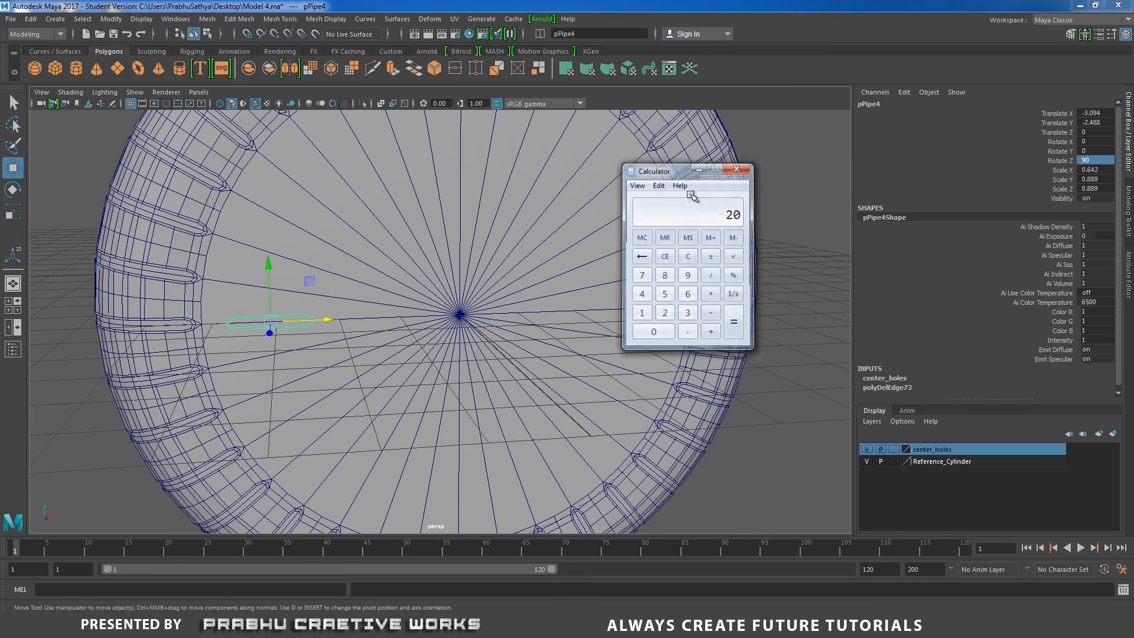
In the front view, snap the slot cutter's pivot to the grid origin at the ring's centre
left_click_drag(387, 331, 425, 365, "alt")
scroll(366, 296, "down", 1)
key("space")
middle_click_drag(503, 430, 434, 250, "alt")
scroll(440, 288, "up", 3)
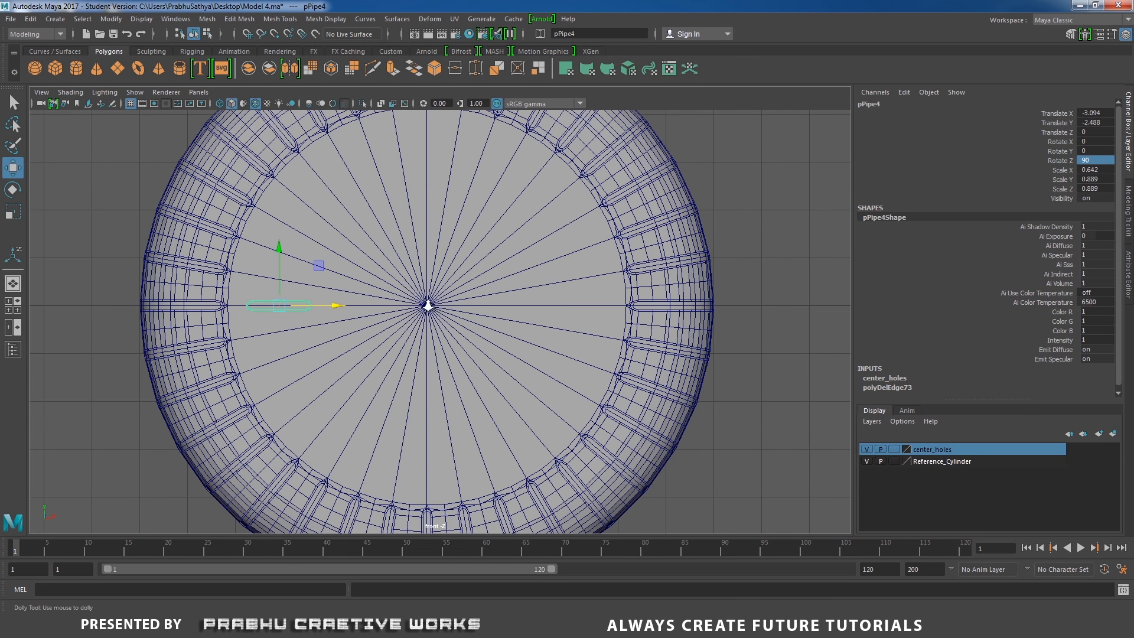
scroll(427, 307, "up", 1)
key("d")
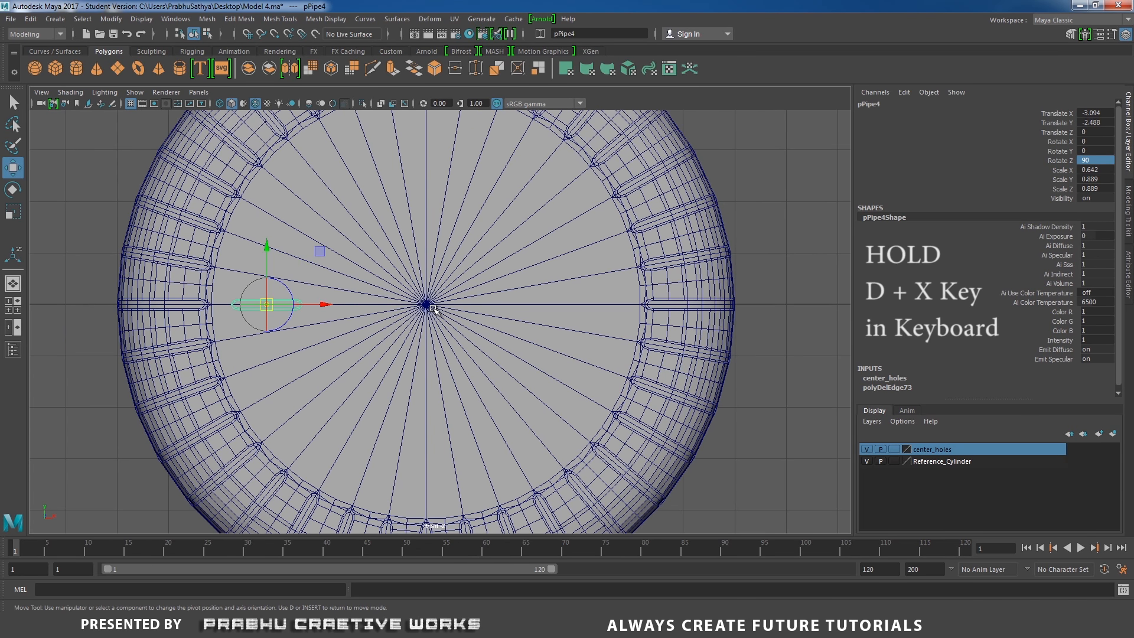
key("x")
left_click(326, 304)
left_click_drag(326, 305, 272, 304)
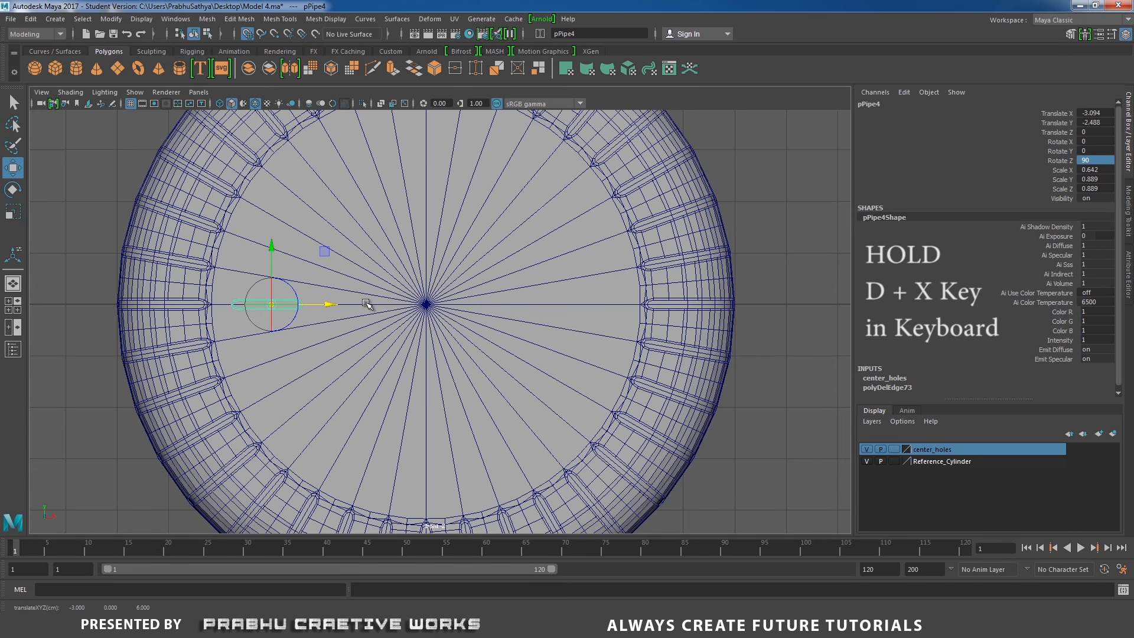
left_click_drag(326, 305, 424, 306)
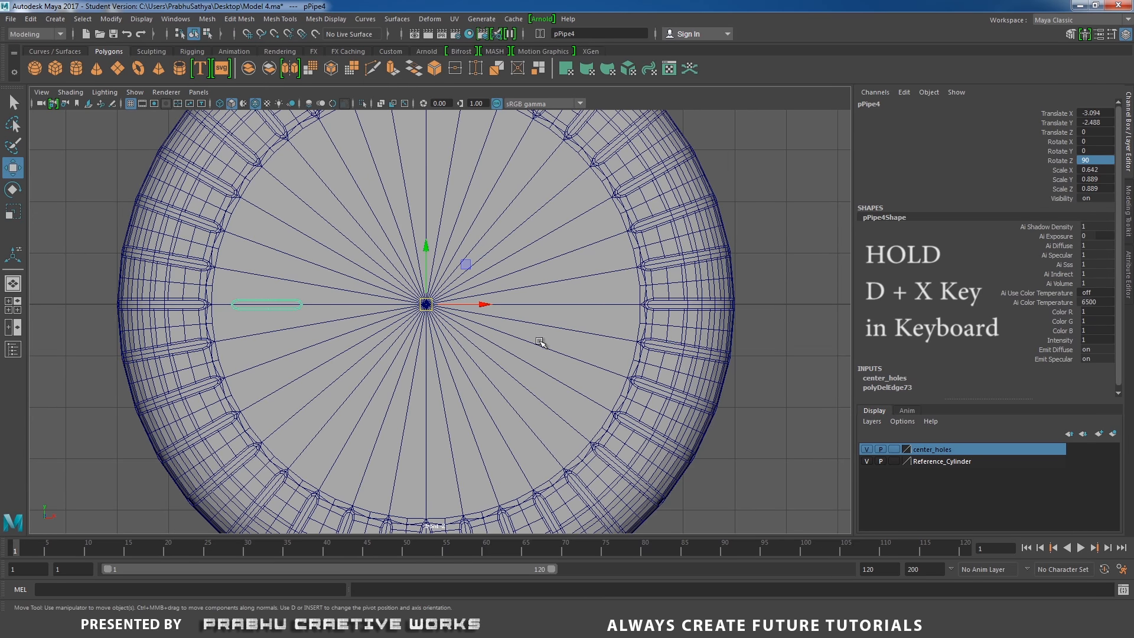
Freeze the slot cutter's transformations
scroll(532, 337, "down", 4)
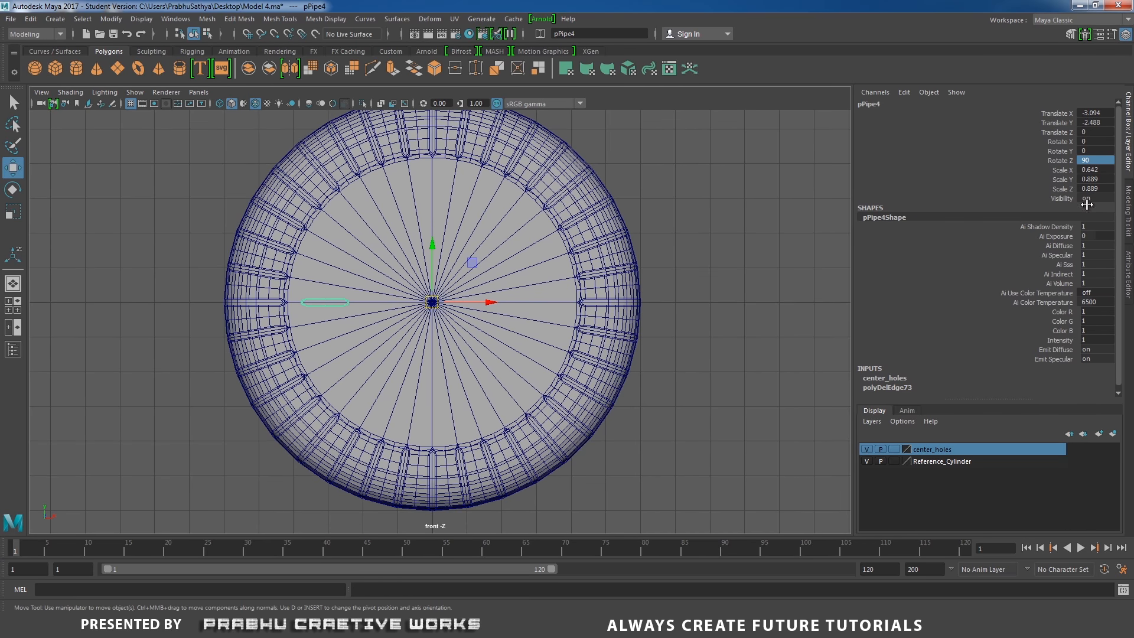
left_click(111, 19)
left_click(152, 72)
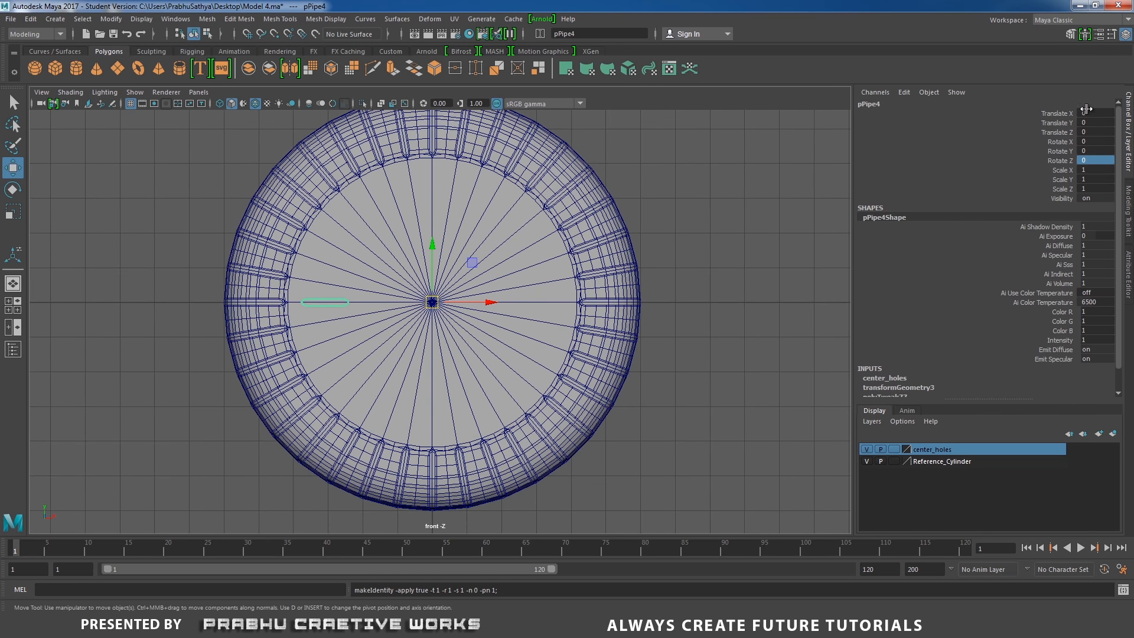
Duplicate the slot cutter and rotate the copy 20 degrees around Z
left_click(1087, 161)
left_click(1060, 161)
key("e")
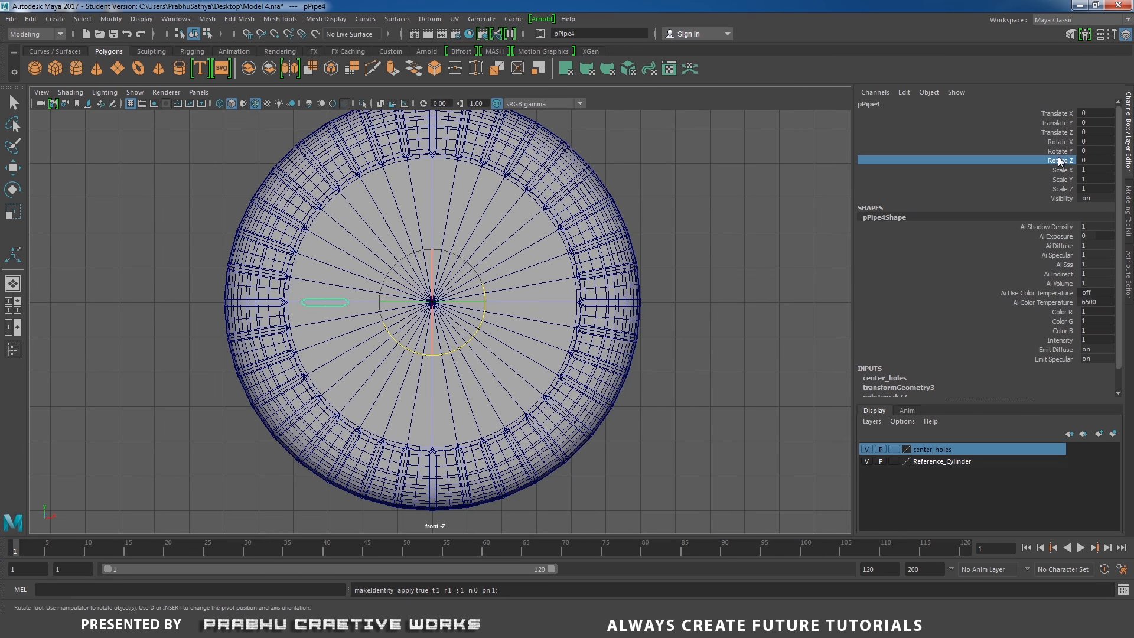
key("ctrl+d")
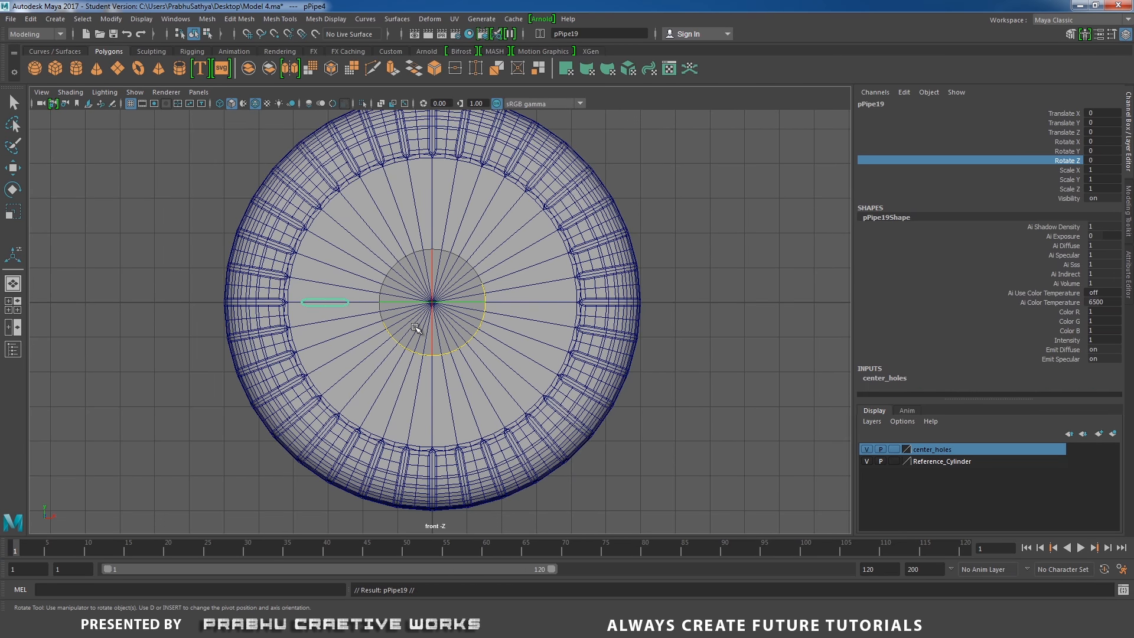
left_click(1093, 160)
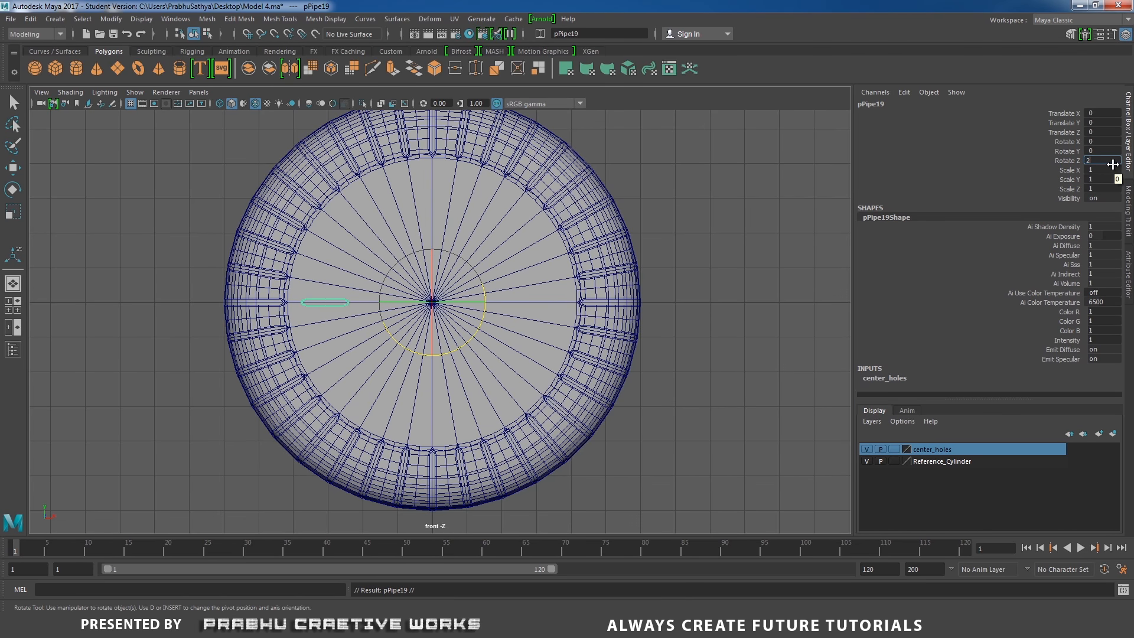
type("20")
key("Return")
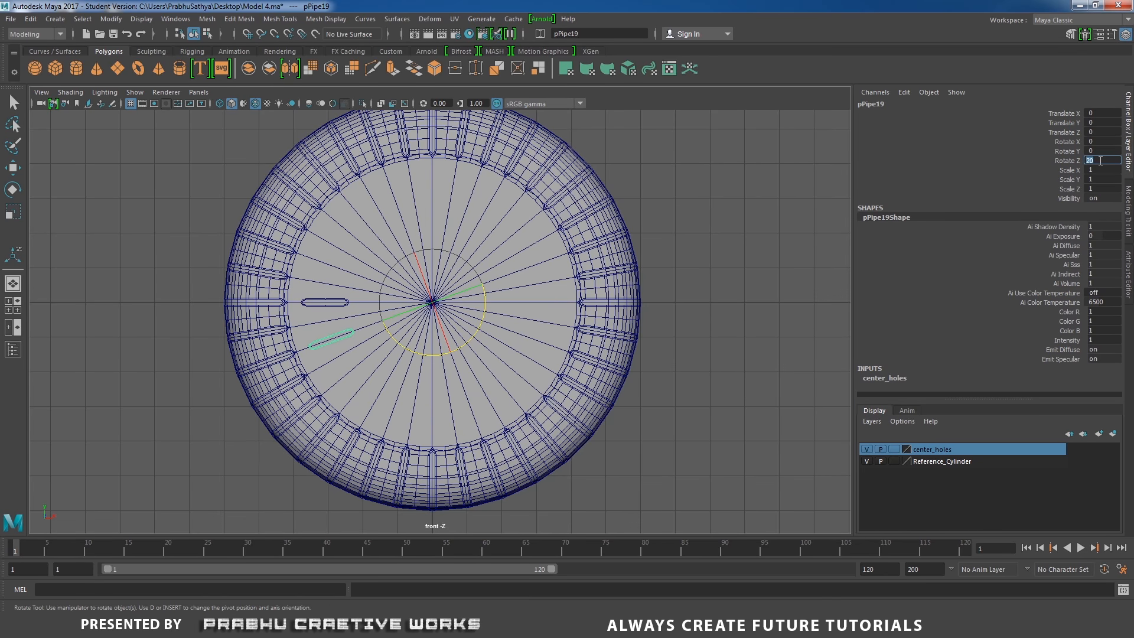
Duplicate with transform six more times to place copies every 20 degrees up to 180
left_click(1068, 162)
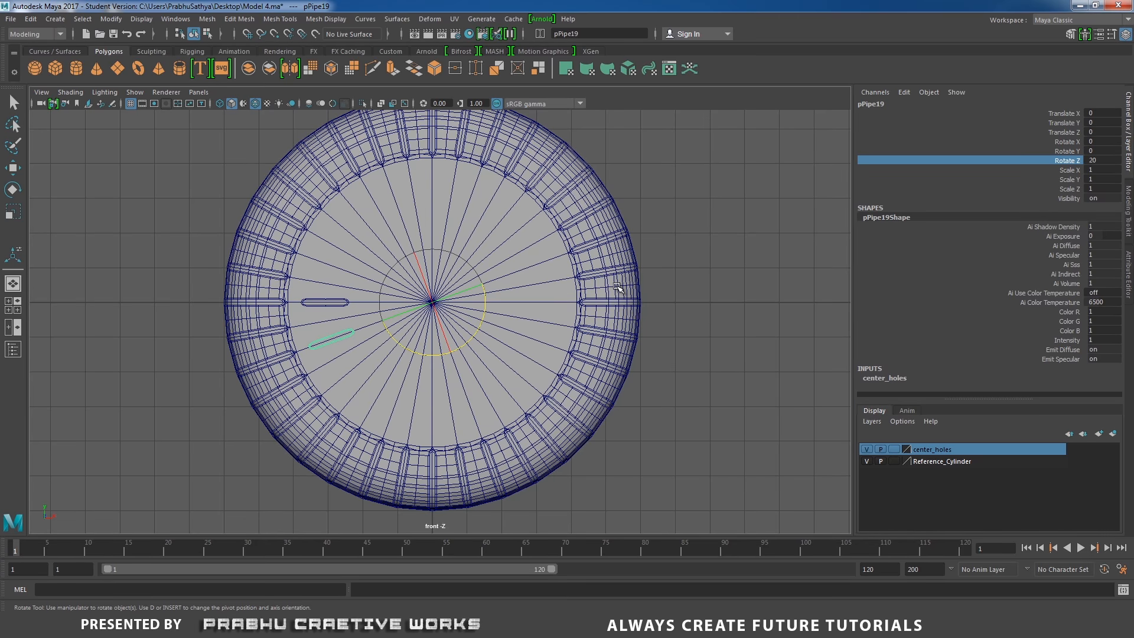
key("shift+d")
key("shift+d")
key("shift+d")
key("shift+d")
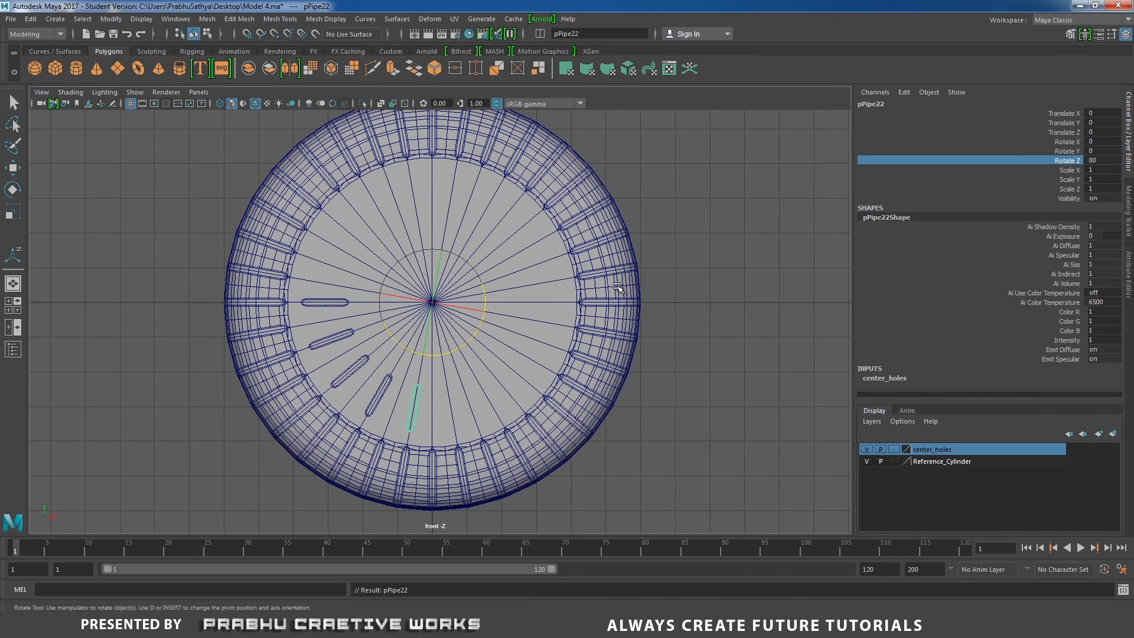
key("shift+d")
key("shift+d")
key("shift+d")
key("shift+d")
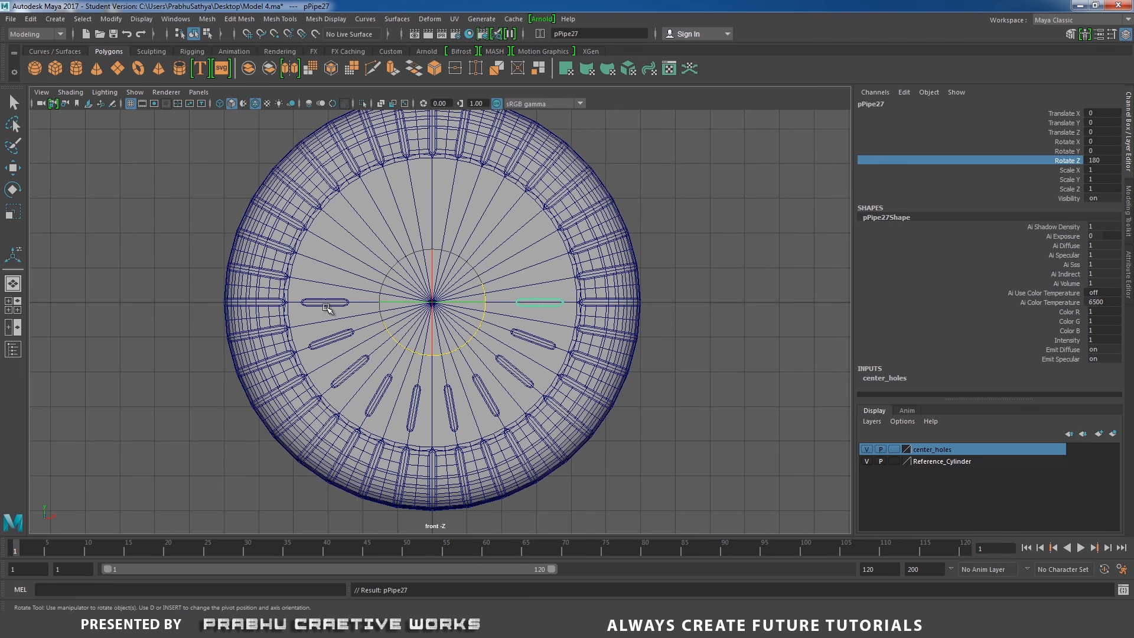
Hide the Reference_Cylinder layer
key("space")
left_click_drag(436, 364, 438, 332)
left_click_drag(336, 340, 402, 336, "alt")
scroll(402, 336, "down", 1)
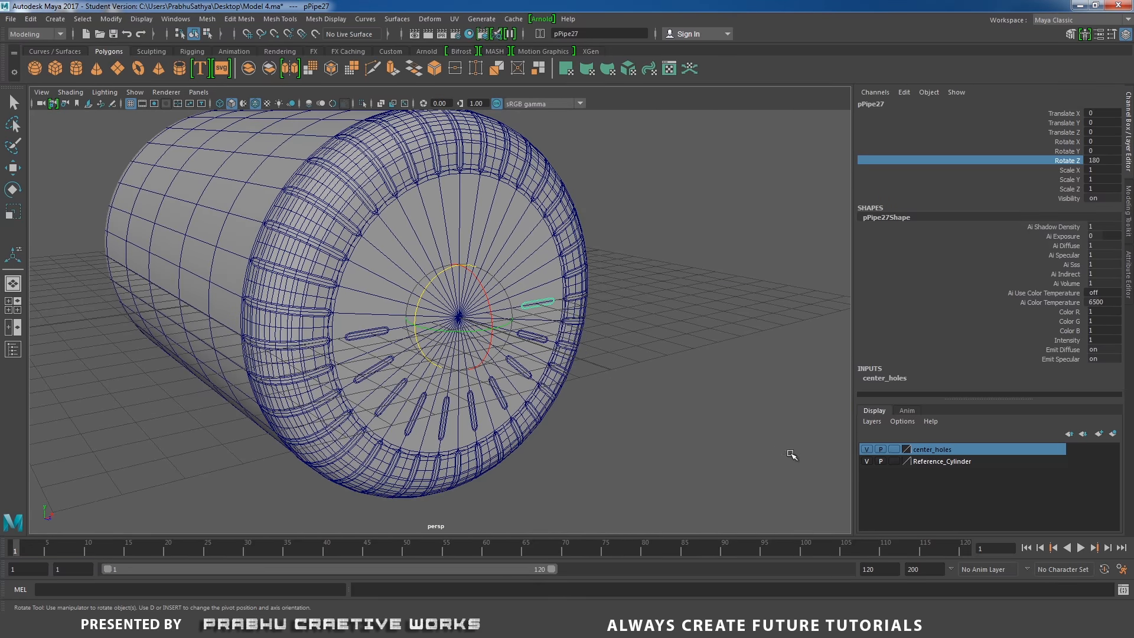
left_click(867, 462)
left_click_drag(733, 439, 567, 387, "alt")
left_click(738, 334)
key("w")
left_click_drag(738, 334, 678, 341, "alt")
scroll(387, 324, "up", 3)
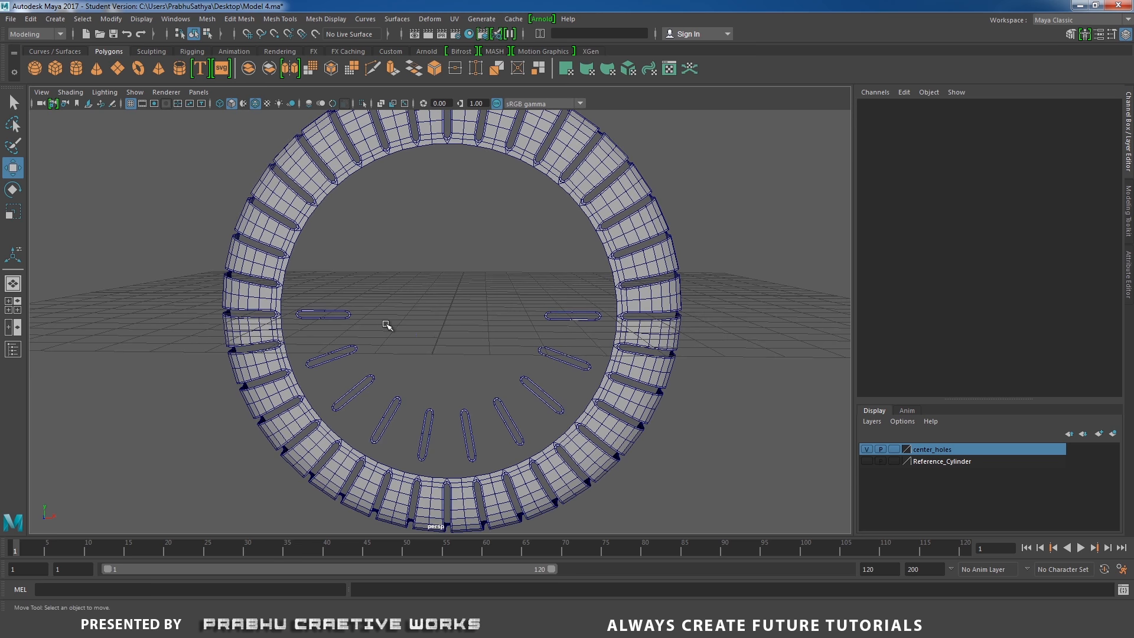
Select all ten slot cutters and combine them into one mesh
left_click(349, 315)
left_click(354, 348, "shift")
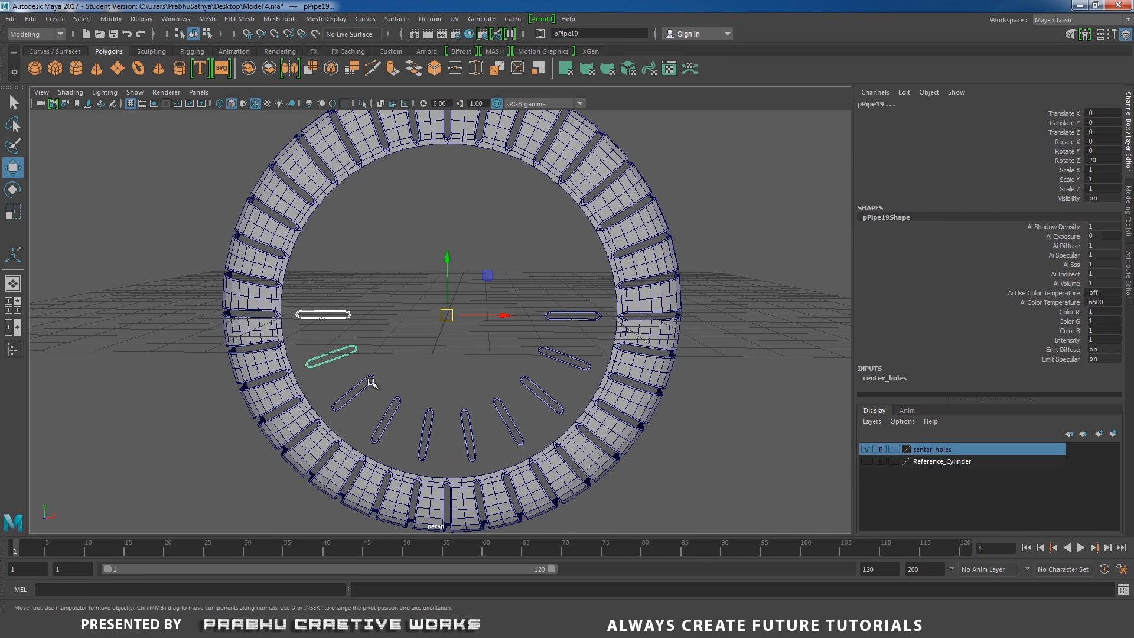
left_click(371, 382, "shift")
left_click(391, 408, "shift")
left_click(432, 414, "shift")
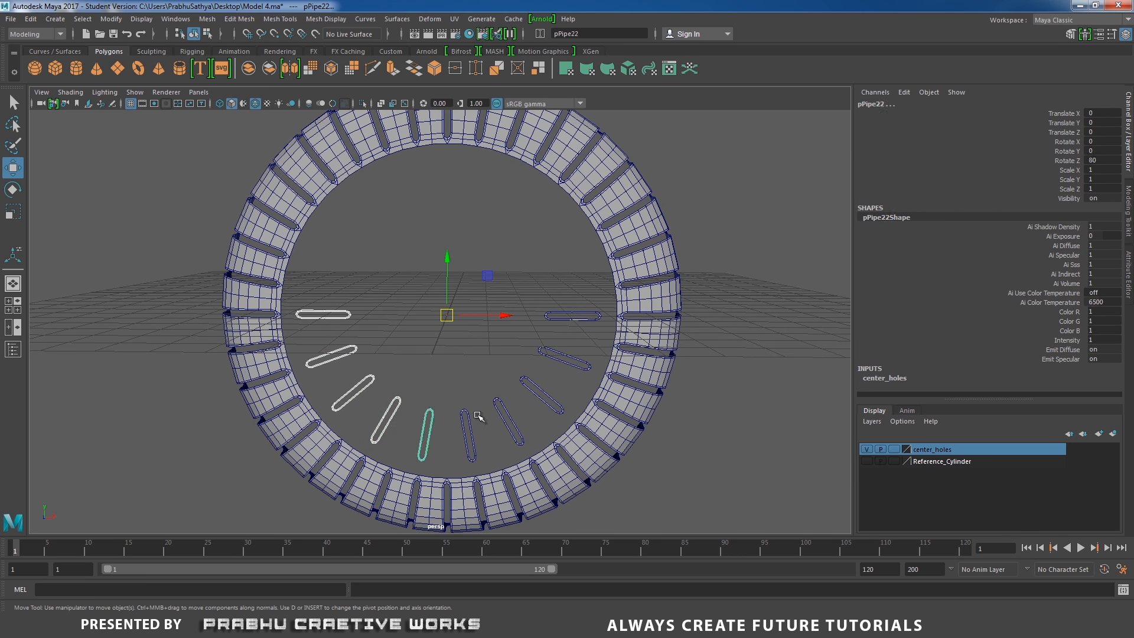
left_click(467, 415, "shift")
left_click(499, 403, "shift")
left_click(541, 391, "shift")
left_click(564, 358, "shift")
left_click(573, 316, "shift")
right_click_drag(527, 329, 495, 542, "shift")
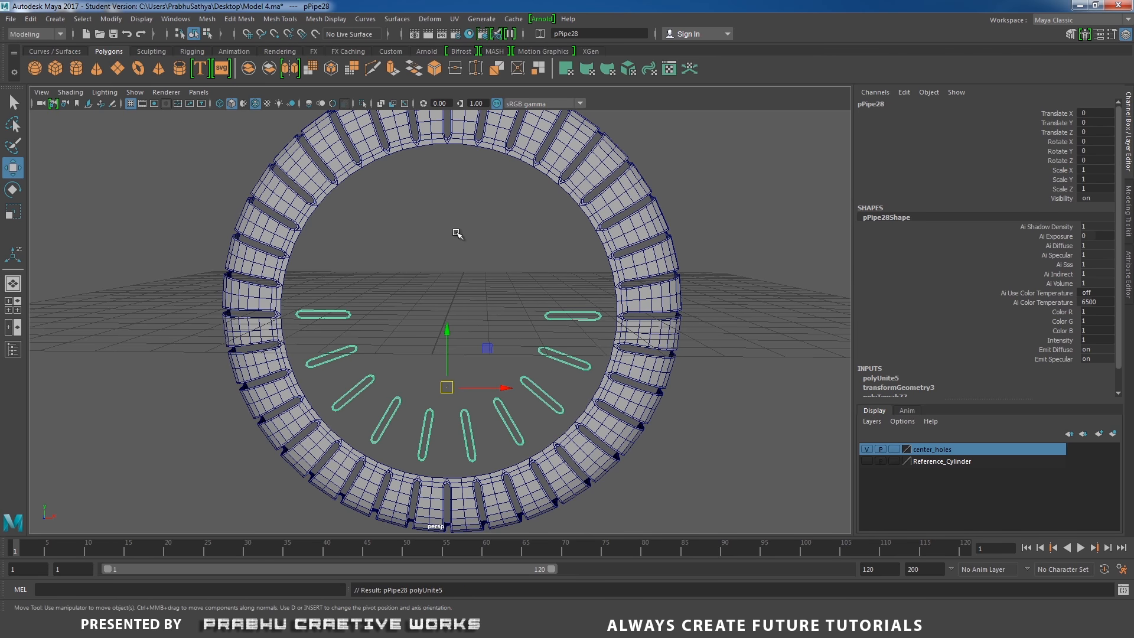
Examine the combined slot cutters up close, briefly isolating them
left_click_drag(456, 231, 436, 220, "alt")
left_click(363, 103)
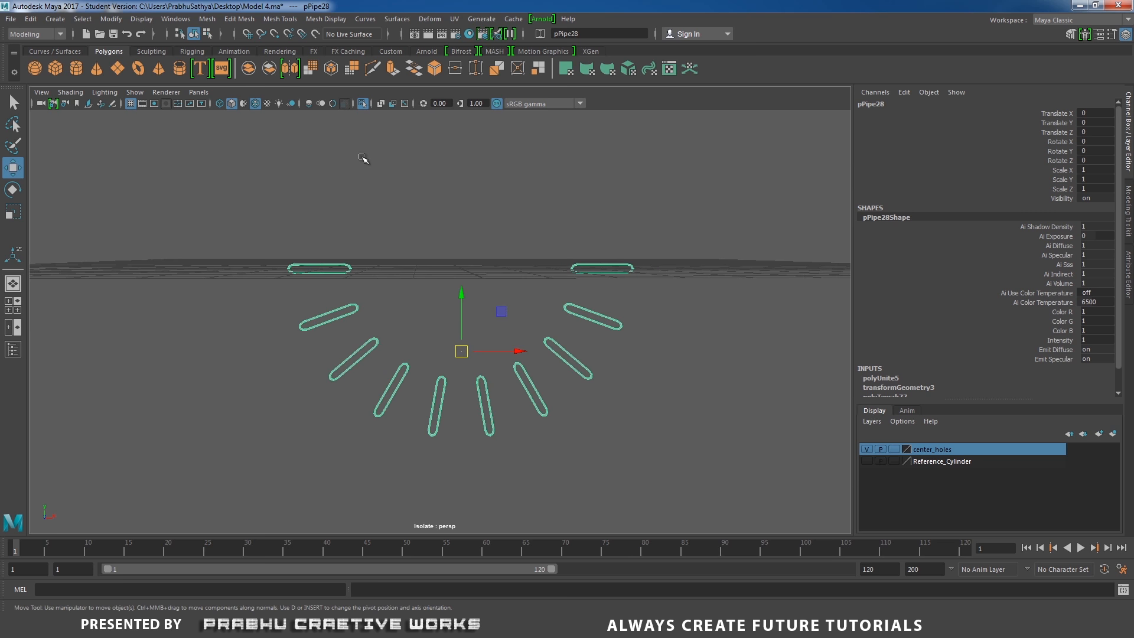
left_click(363, 105)
left_click_drag(473, 263, 480, 301, "alt")
right_click_drag(480, 302, 611, 370, "alt")
left_click_drag(611, 370, 584, 357, "alt")
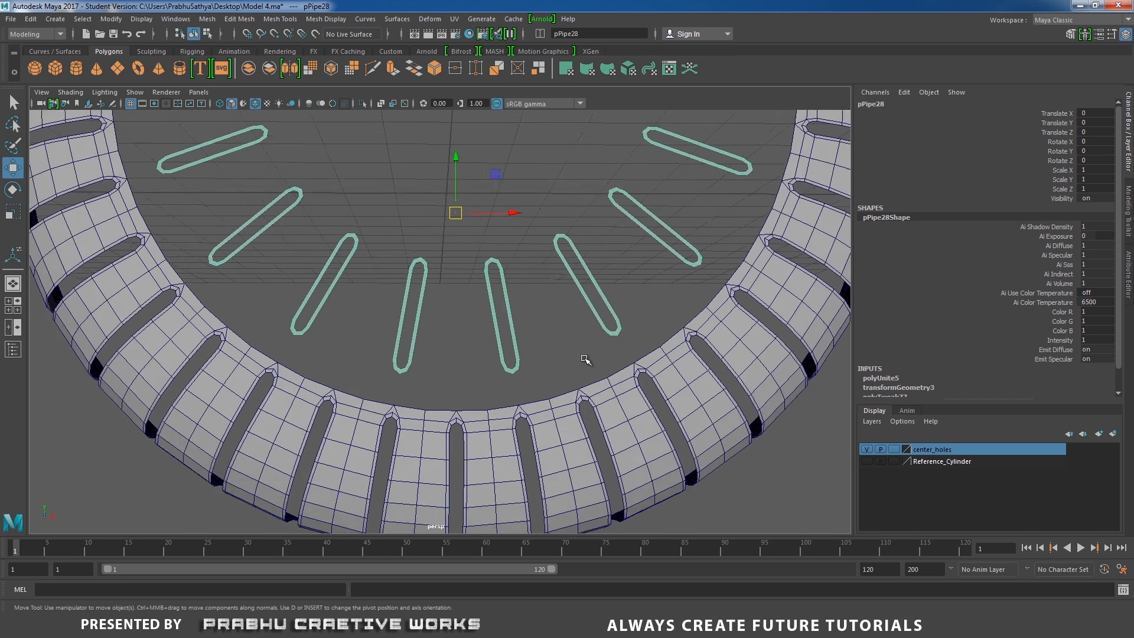
middle_click_drag(585, 358, 579, 313, "alt")
right_click_drag(580, 313, 712, 414, "alt")
left_click_drag(468, 307, 471, 312, "alt")
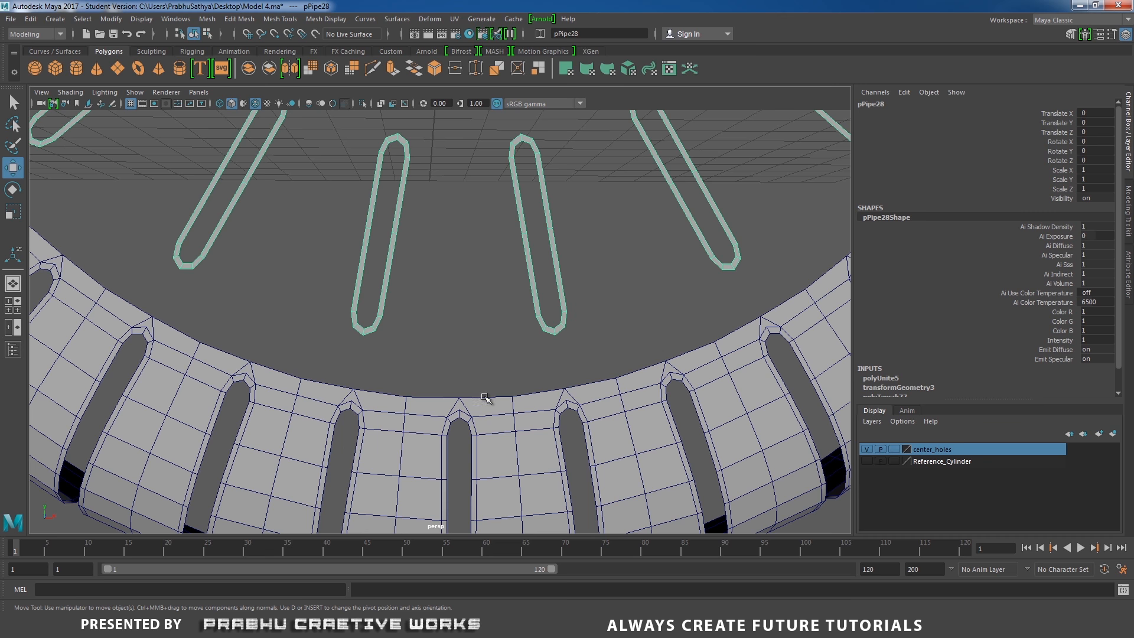
right_click_drag(520, 362, 489, 261, "alt")
left_click(486, 210)
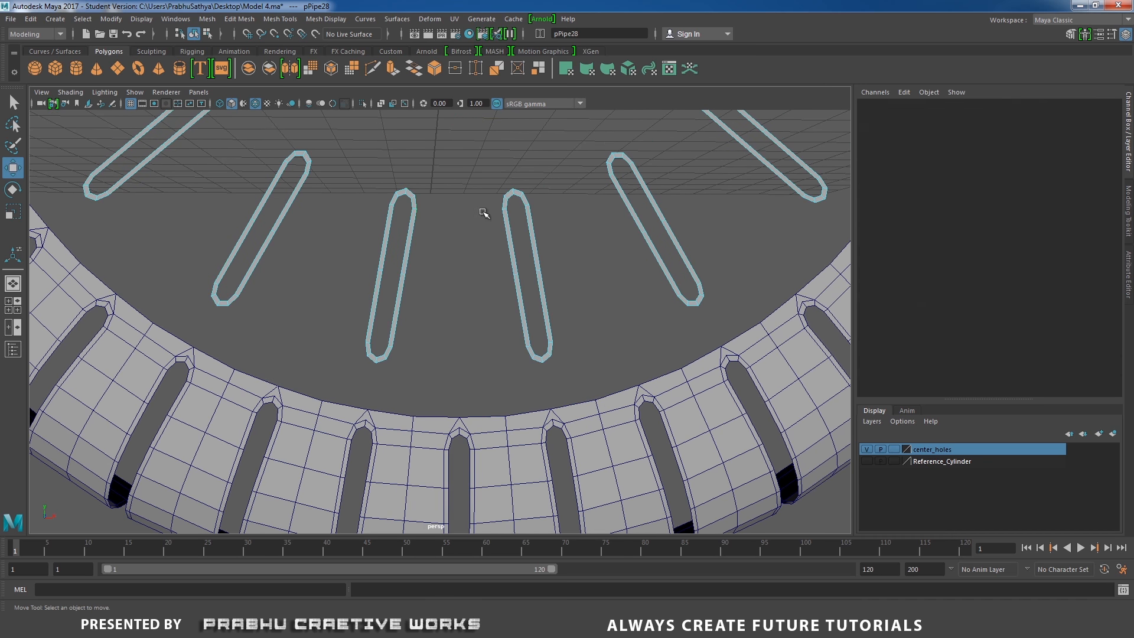
Select the facing long edges of two neighbouring slots and bridge them with 3 divisions
left_click(420, 205)
left_click(391, 356, "shift")
left_click(507, 208, "shift")
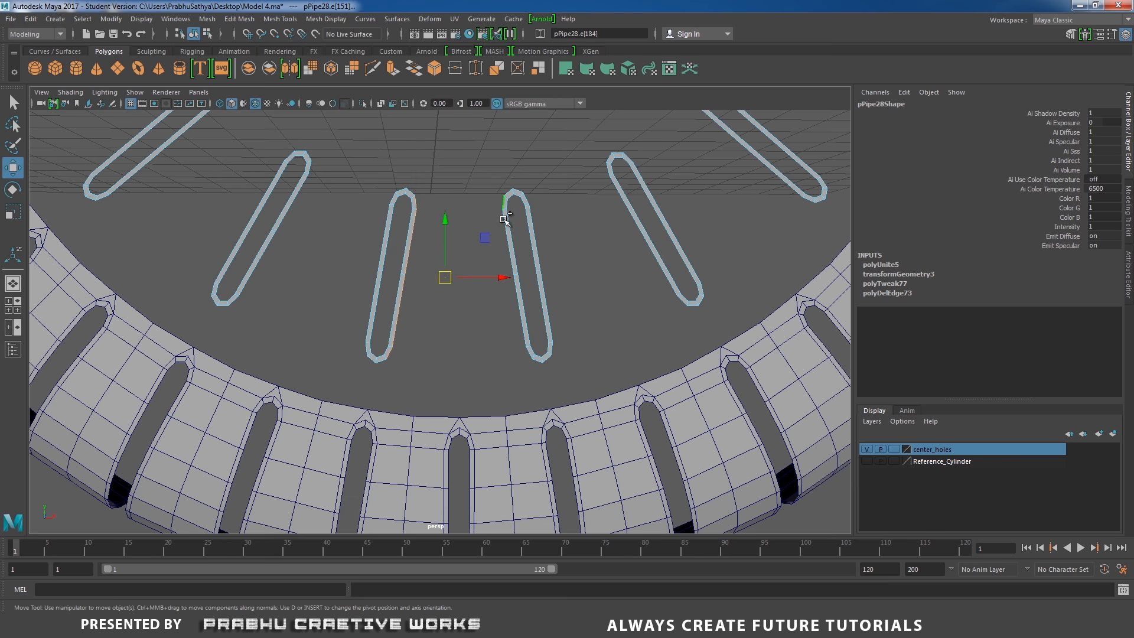
left_click(533, 354, "shift")
right_click(497, 340, "shift")
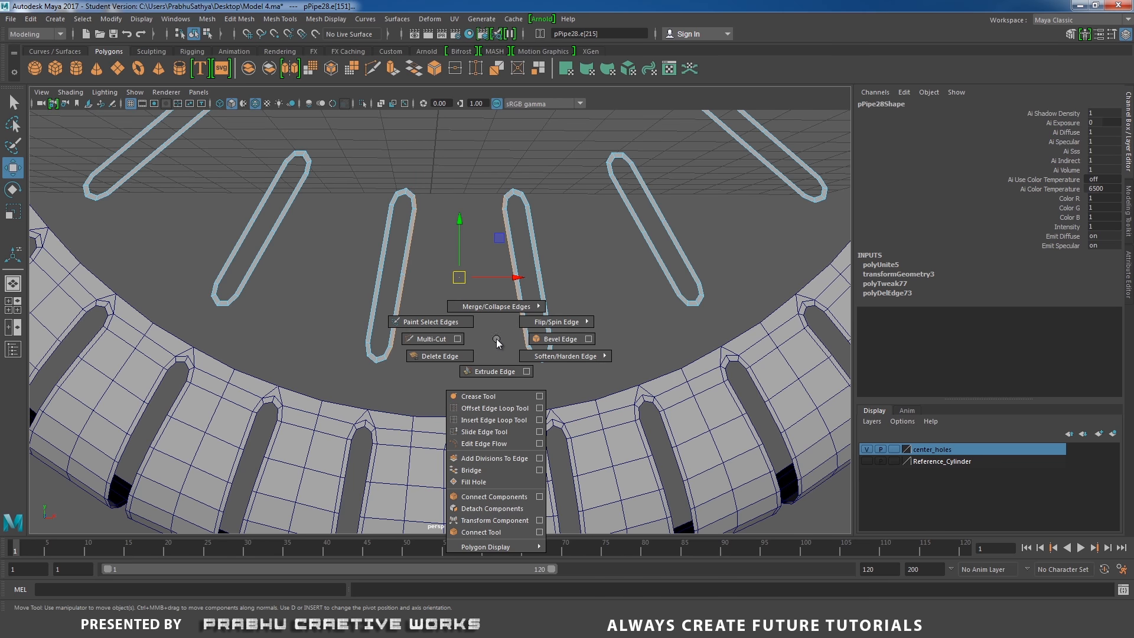
left_click(539, 469)
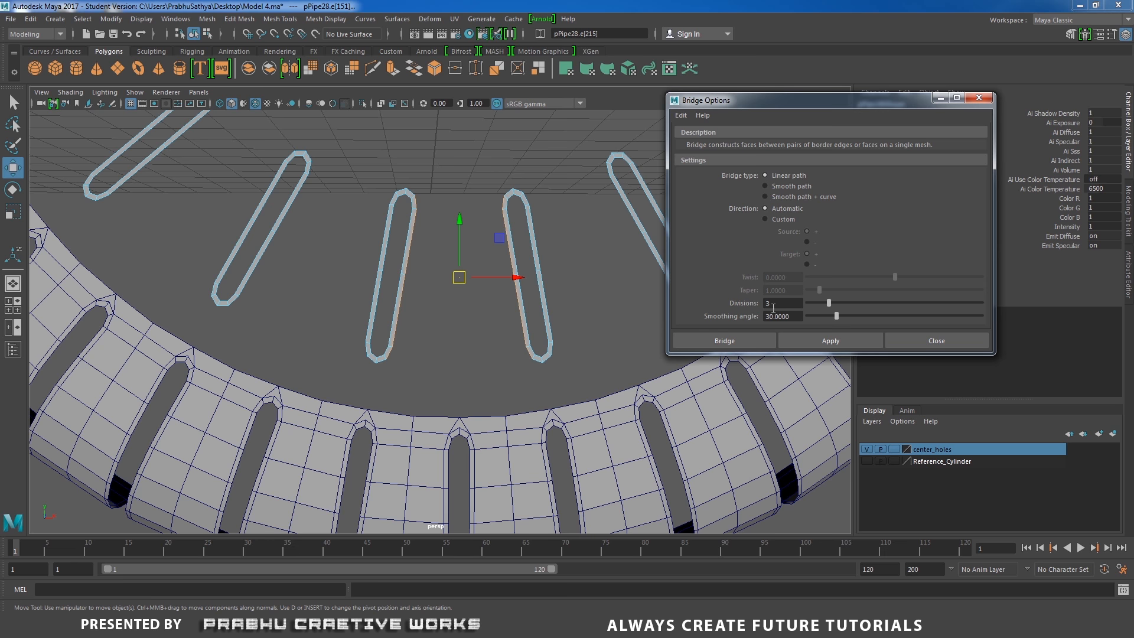
left_click(746, 338)
Bridge the facing edges of the next pair of neighbouring slots
middle_click_drag(583, 299, 464, 330, "alt")
right_click_drag(463, 331, 453, 317, "alt")
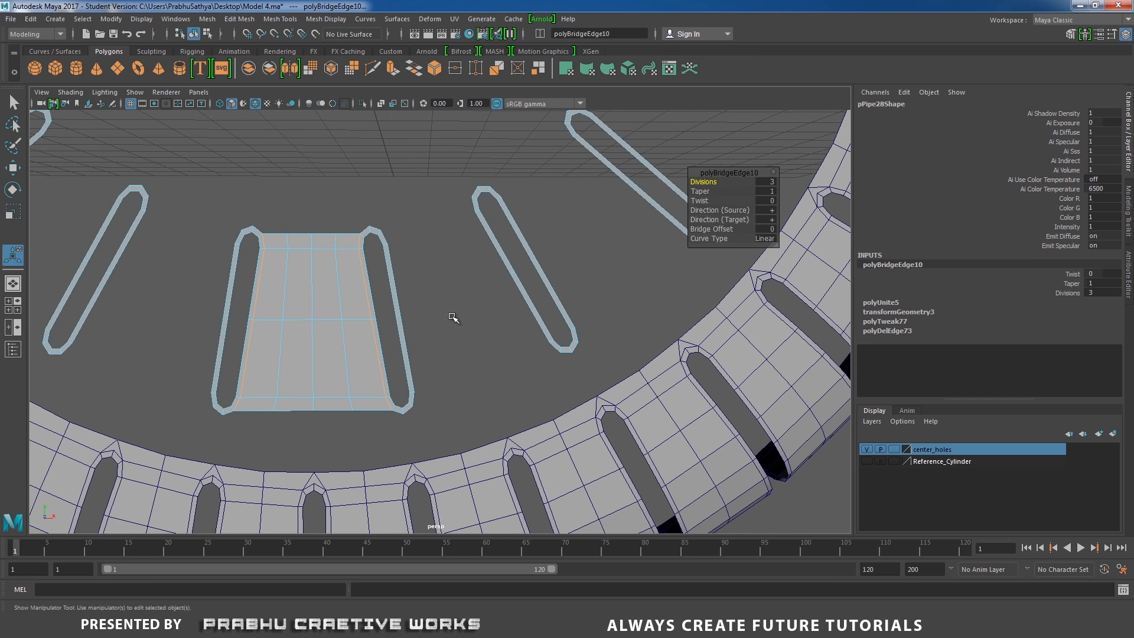
left_click(383, 234)
double_click(414, 399, "shift")
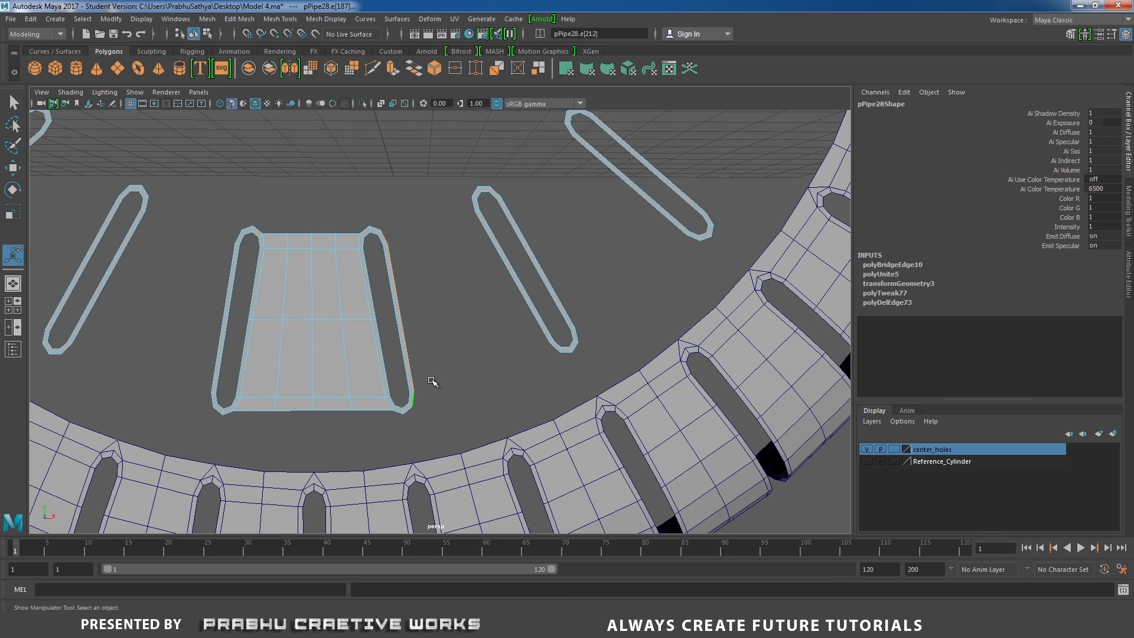
left_click(476, 204, "shift")
right_click(517, 310, "shift")
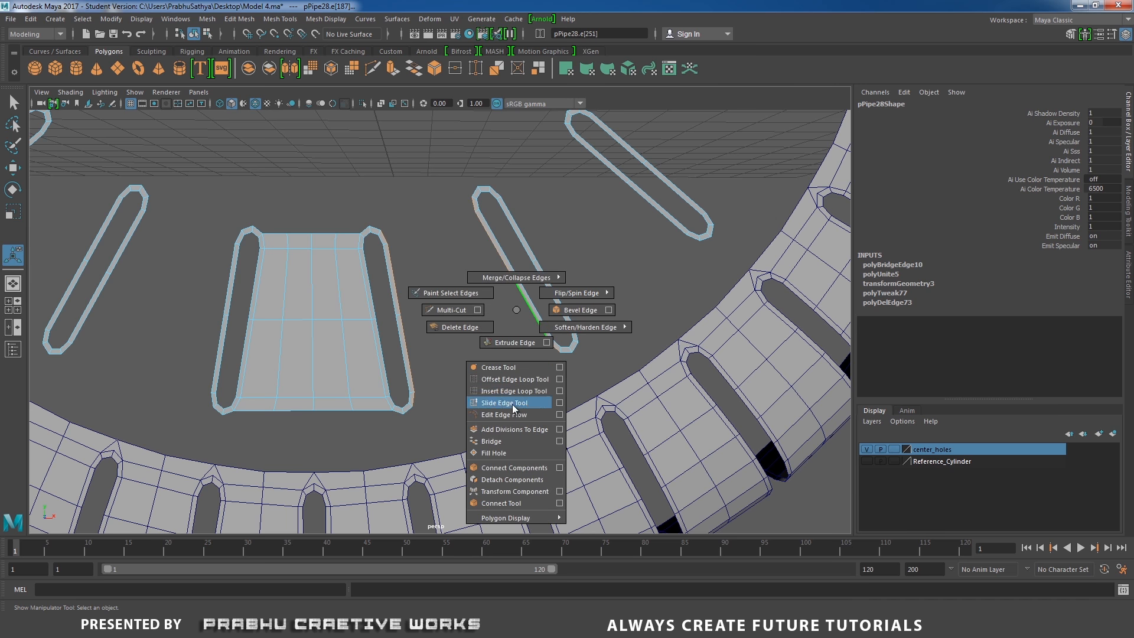
left_click(509, 440)
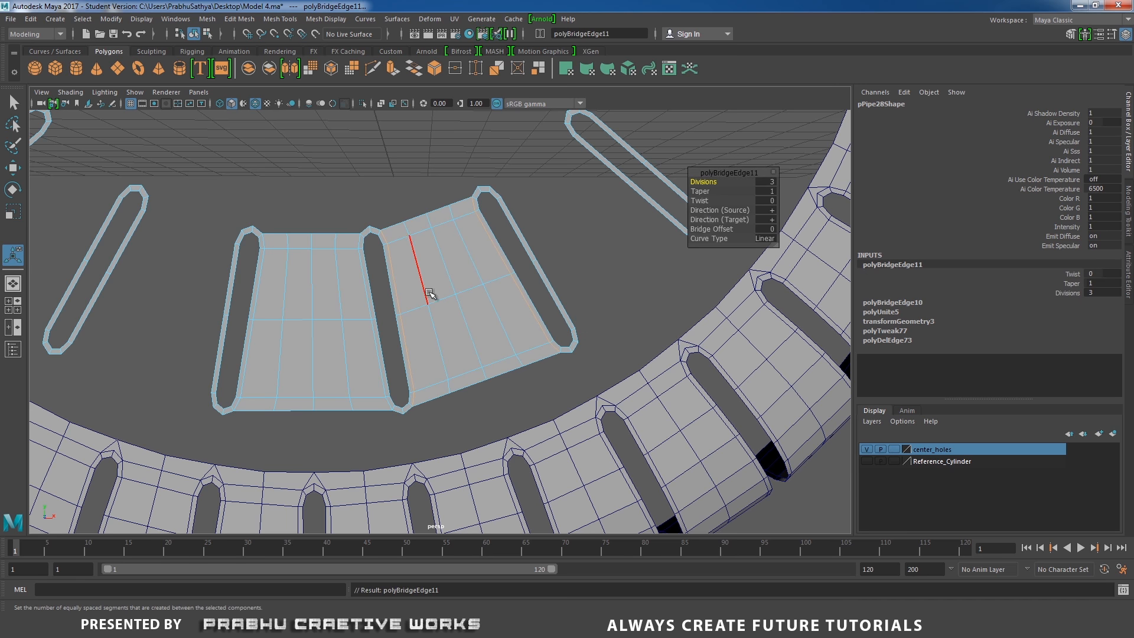
Bridge the facing edges of the third pair of neighbouring slots
middle_click_drag(553, 361, 486, 374, "alt")
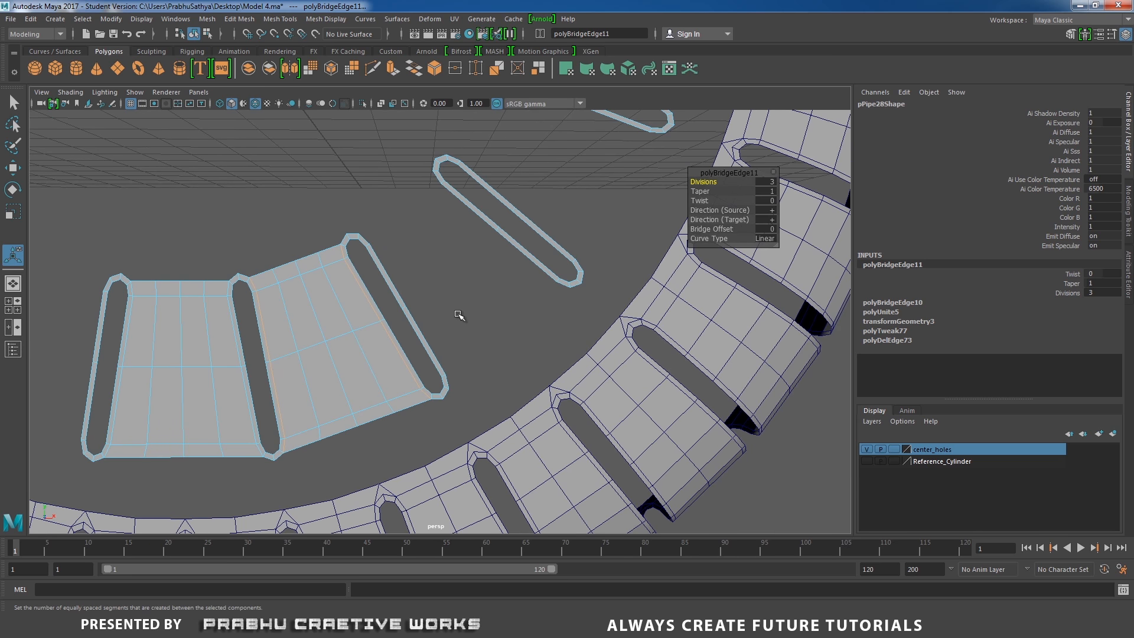
left_click(367, 237)
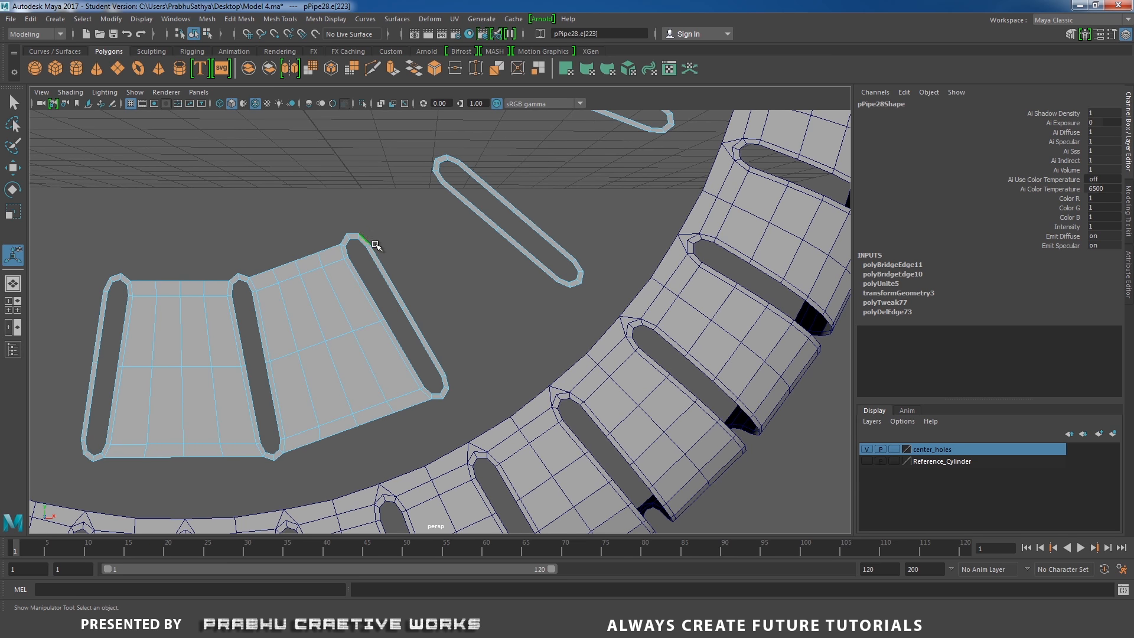
double_click(449, 382, "shift")
left_click(440, 177, "shift")
double_click(572, 286, "shift")
right_click_drag(536, 290, 589, 285, "shift")
middle_click_drag(589, 286, 533, 403, "alt")
Select the facing edges of the next two slots for bridging
left_click(446, 195)
double_click(605, 248, "shift")
left_click(525, 385, "shift")
double_click(402, 281, "shift")
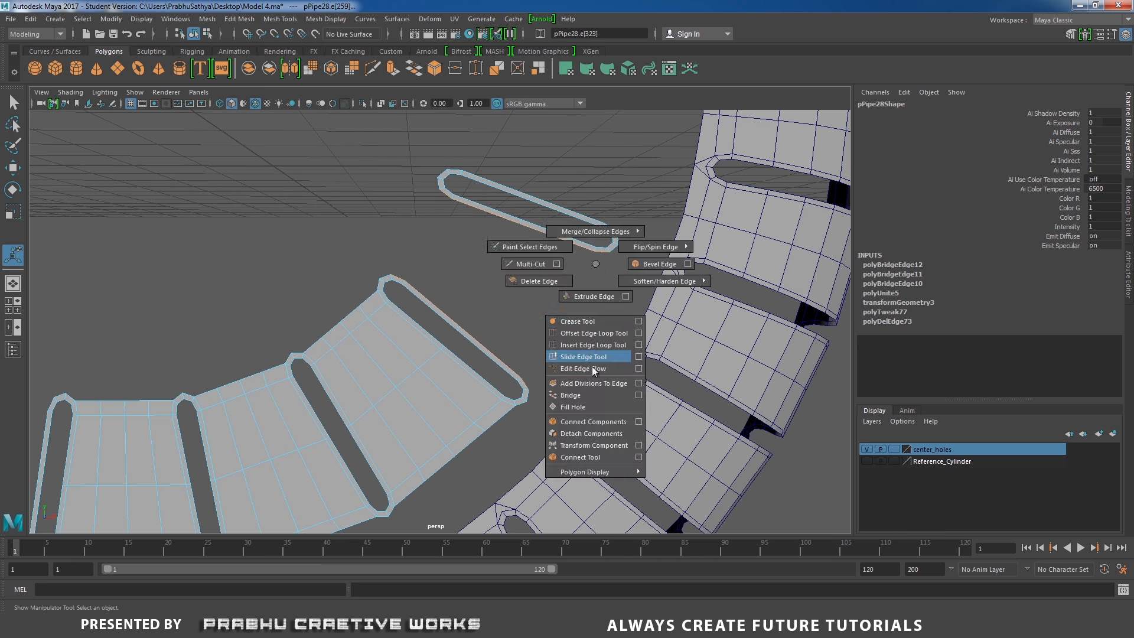
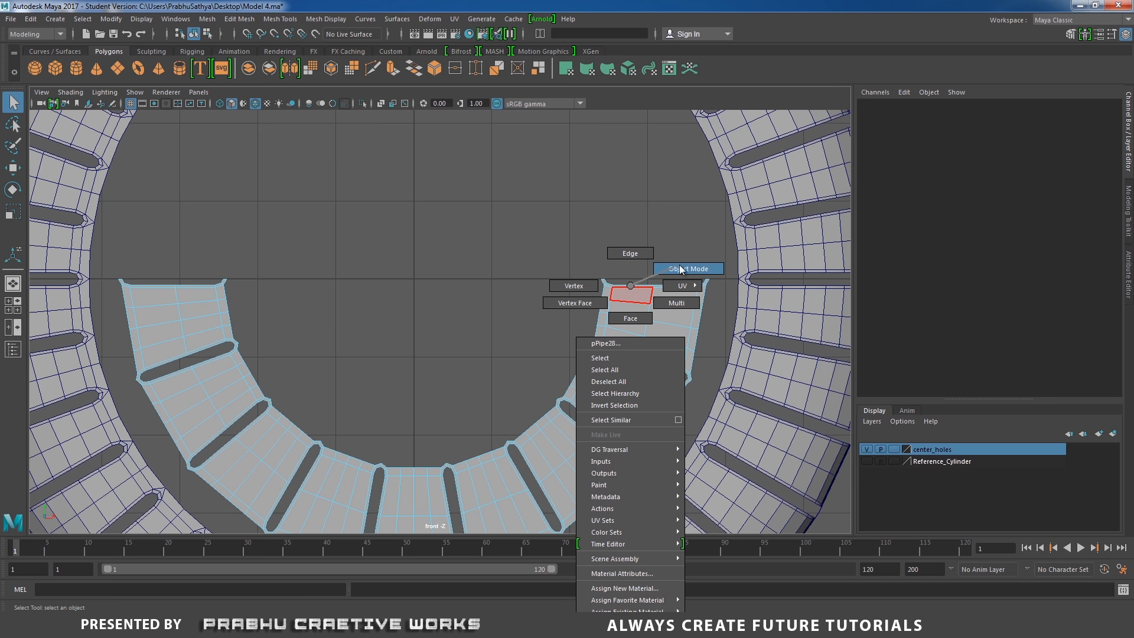
Snap the half-ring's pivot to the grid centre
scroll(561, 298, "up", 2)
key("w")
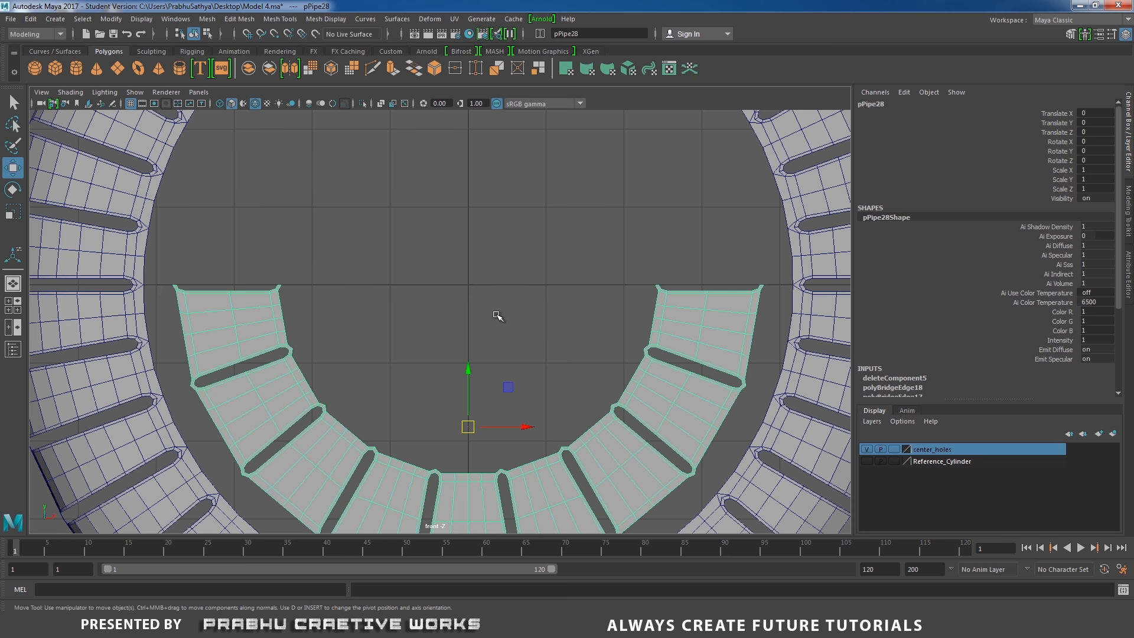
key("d+x")
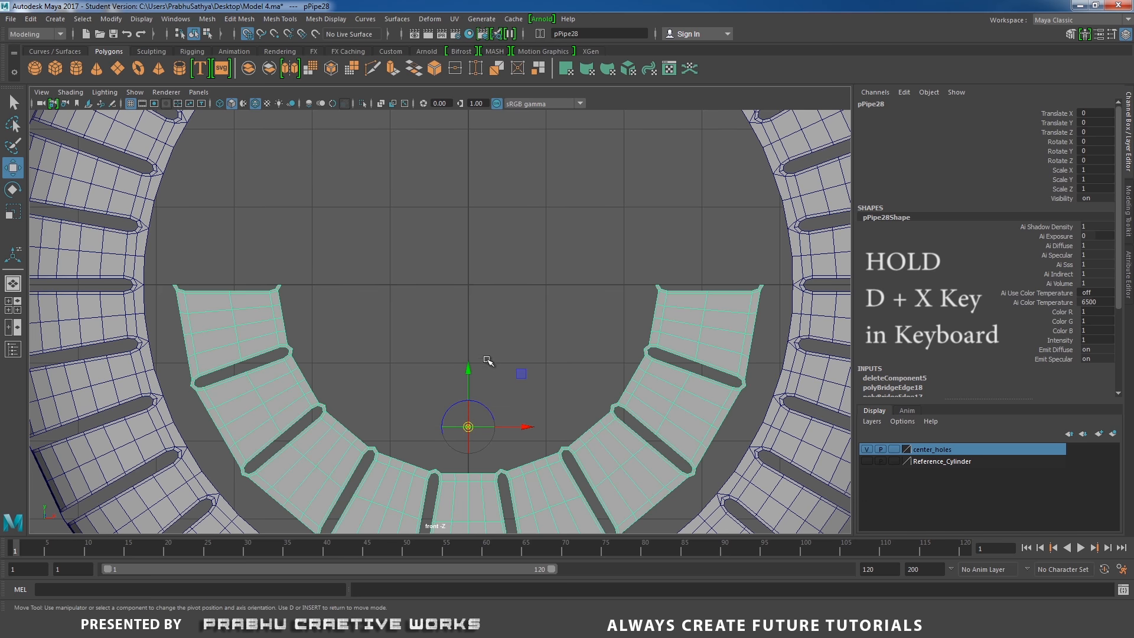
left_click_drag(470, 371, 482, 295)
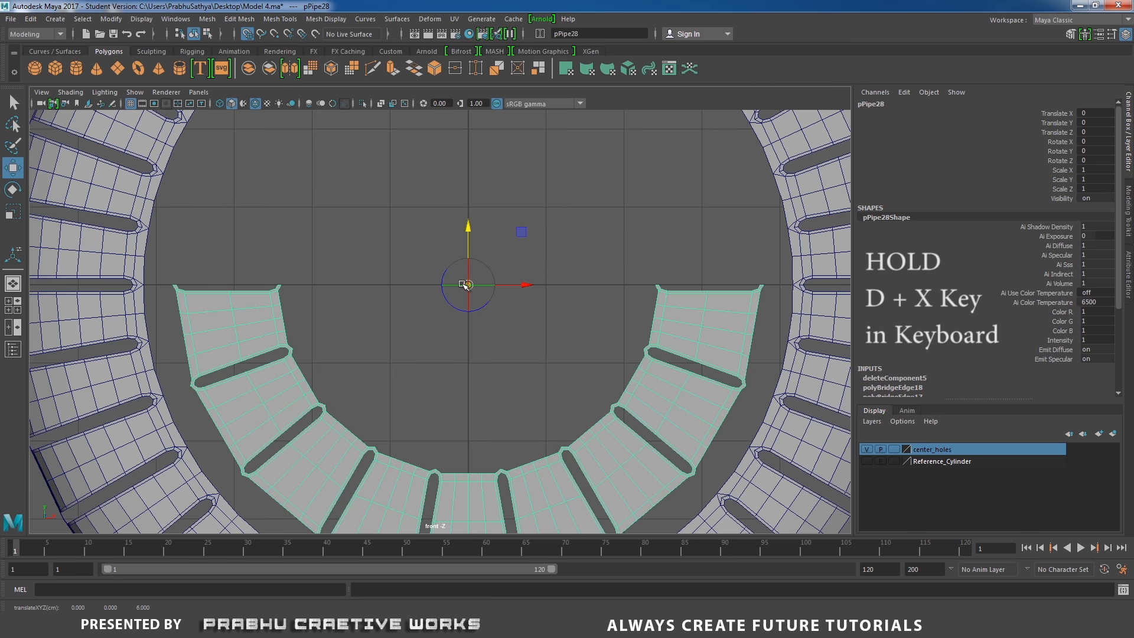
Duplicate the half-ring and mirror the copy by setting its Scale Y to -1
key("w")
scroll(601, 370, "down", 5)
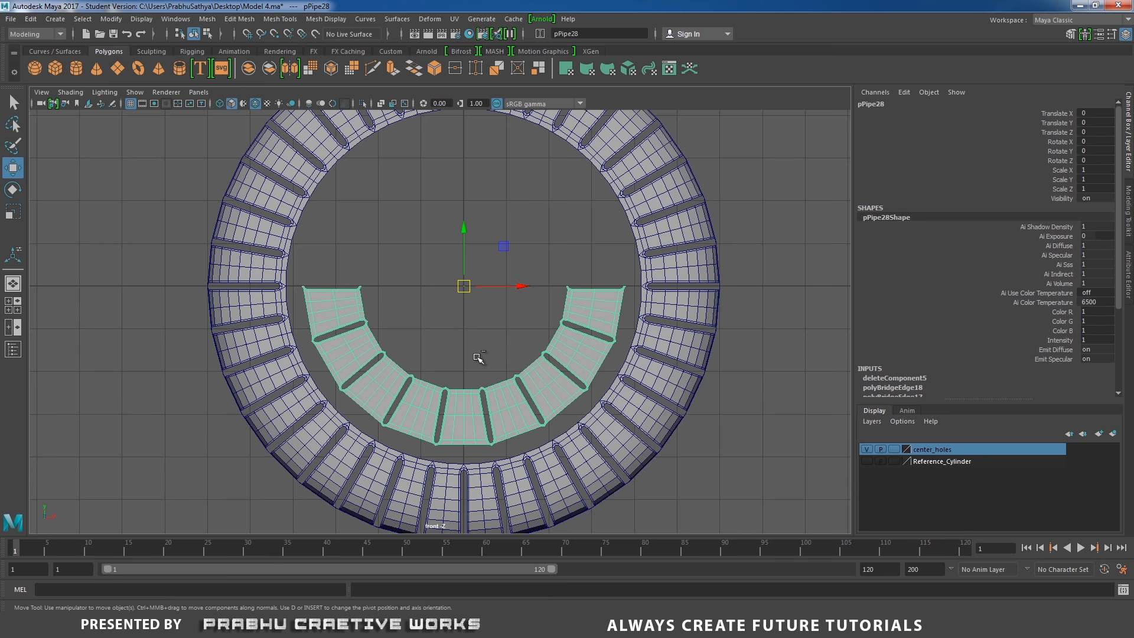
key("ctrl+d")
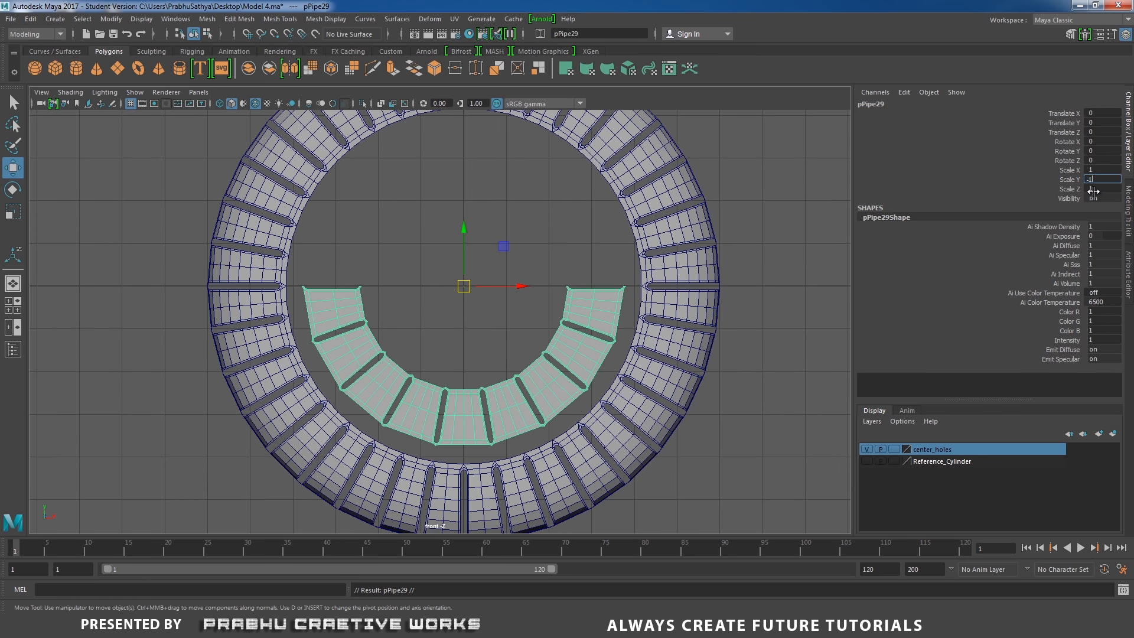
type("-1")
key("Return")
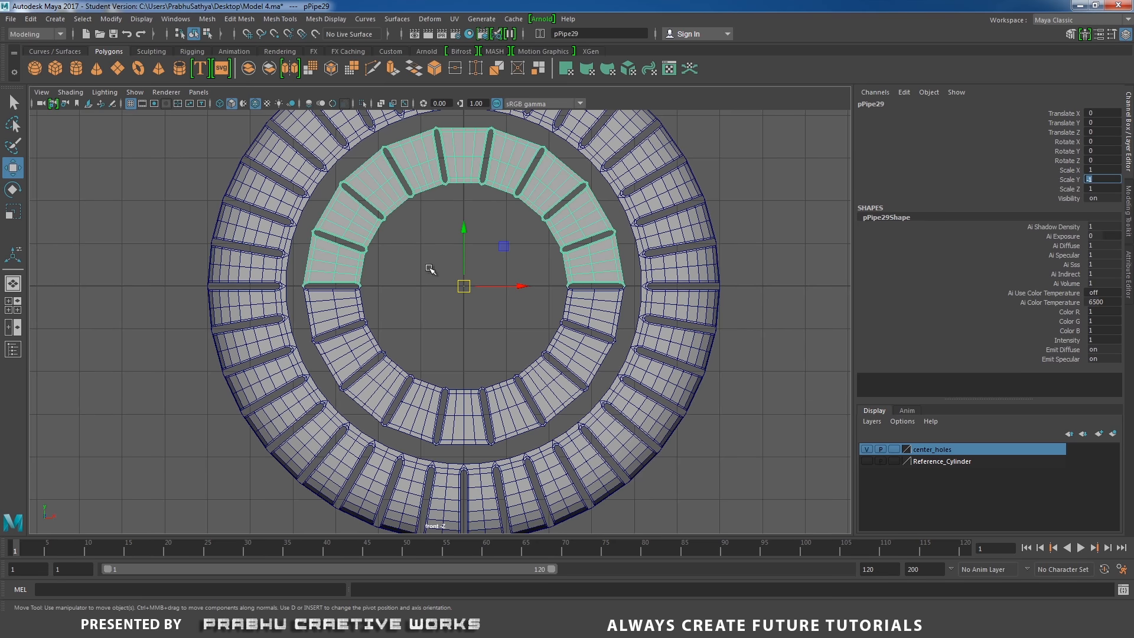
Select both half-rings and combine them into one mesh
left_click(372, 336, "shift")
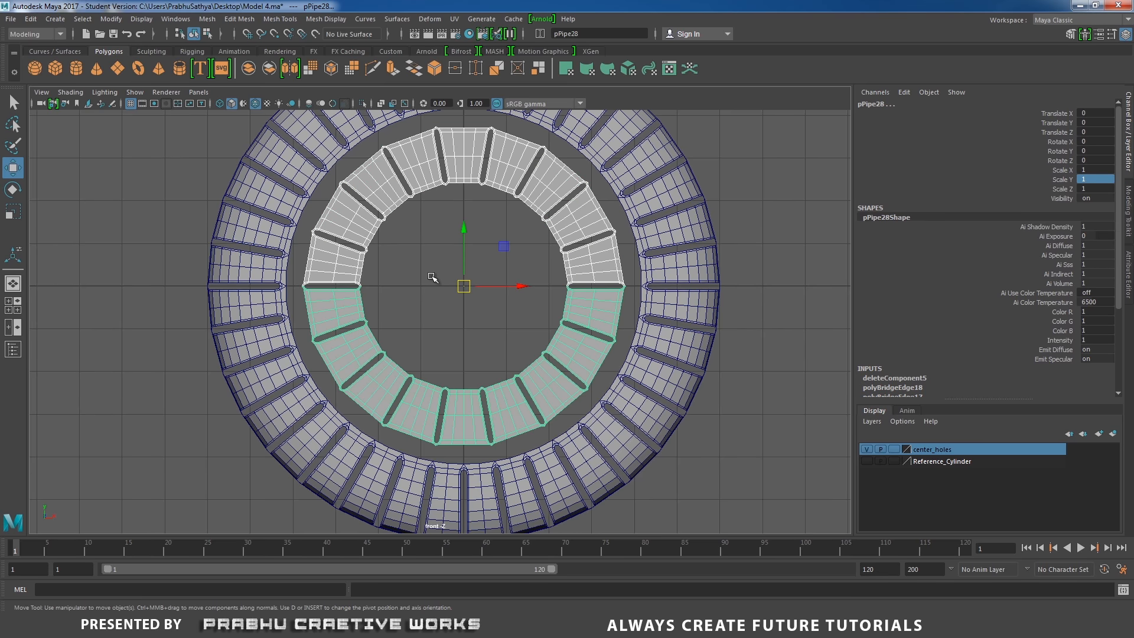
right_click(431, 277, "shift")
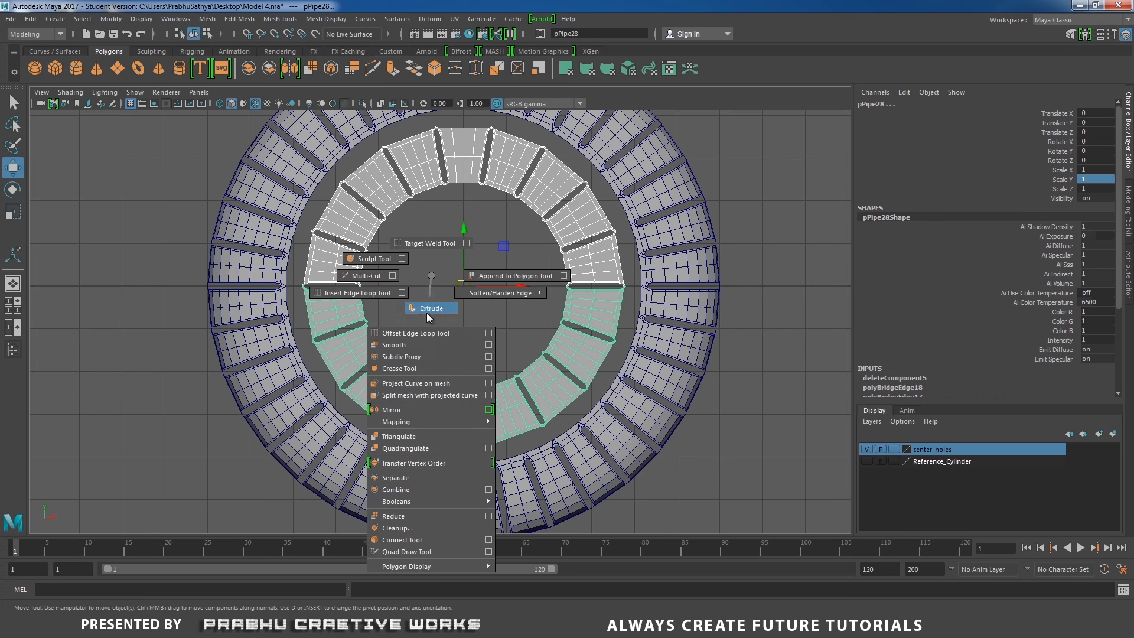
left_click(397, 489)
Merge the overlapping vertices at one seam where the two halves meet
scroll(328, 216, "up", 3)
right_click_drag(329, 217, 269, 219)
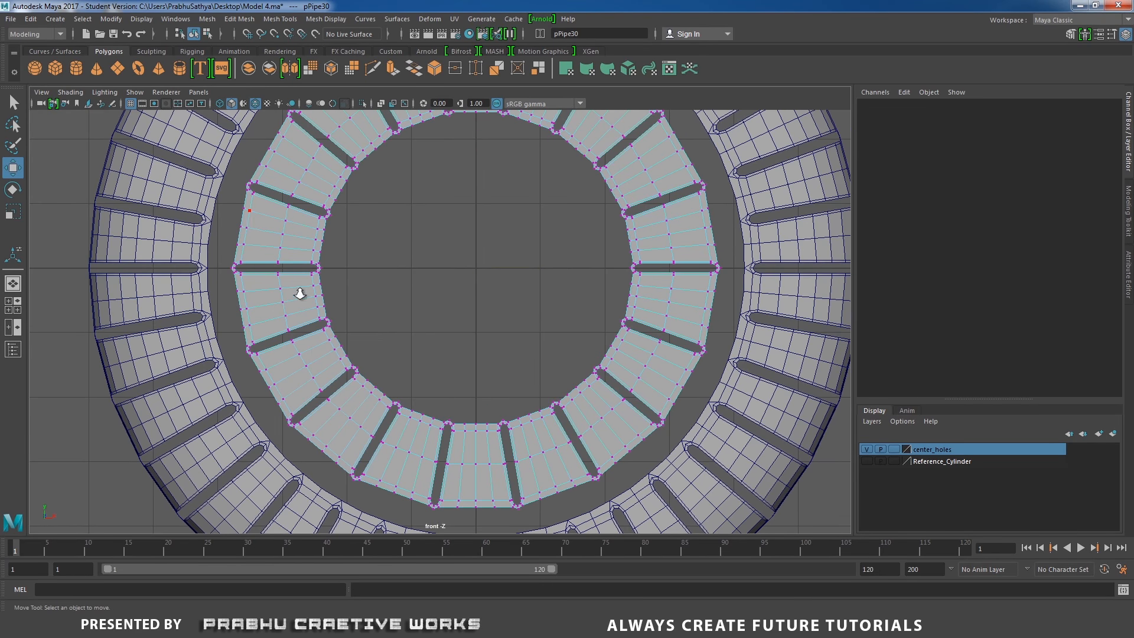
scroll(319, 295, "up", 2)
left_click_drag(154, 247, 314, 264)
right_click_drag(318, 274, 357, 210, "shift")
middle_click_drag(562, 263, 145, 260, "alt")
Merge the overlapping vertices at the other seam of the combined ring
scroll(178, 252, "up", 2)
left_click_drag(232, 225, 404, 237)
right_click_drag(380, 246, 355, 244, "shift")
left_click_drag(236, 229, 416, 238)
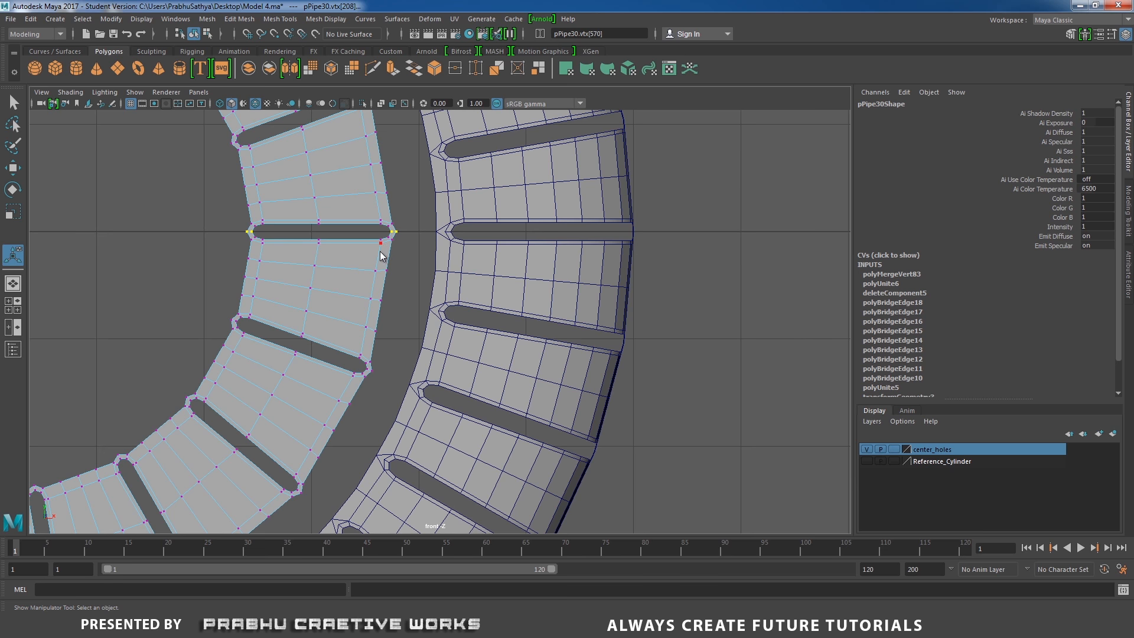
right_click_drag(382, 255, 417, 190, "shift")
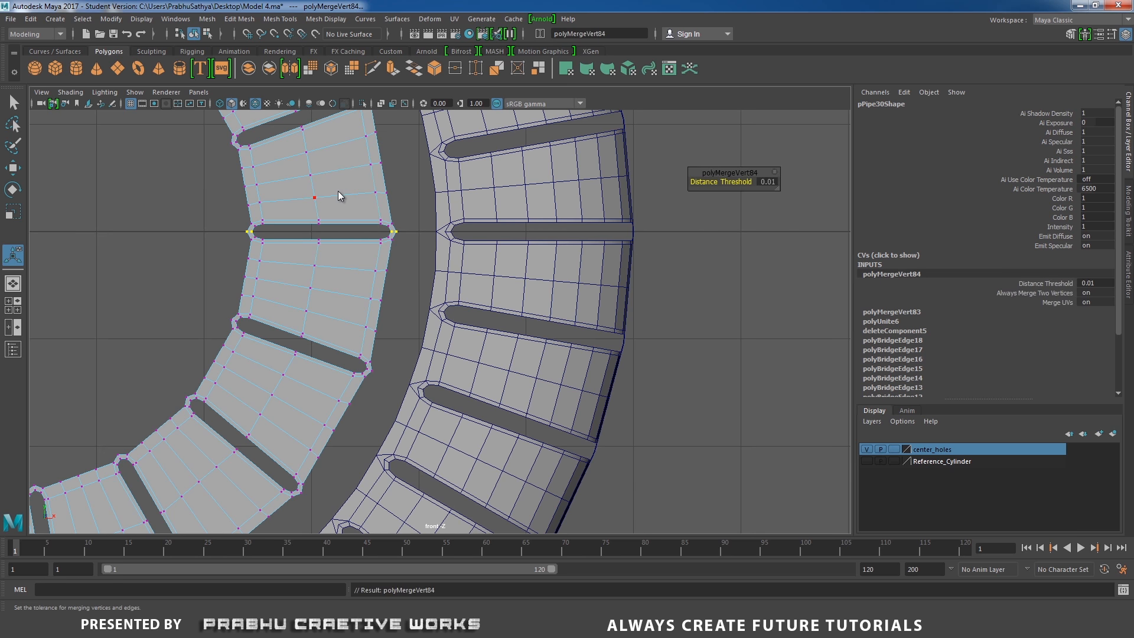
right_click_drag(339, 192, 397, 170)
Extrude the ring's inner border edge loop and scale it inward
scroll(302, 215, "down", 3)
middle_click_drag(300, 217, 421, 277, "alt")
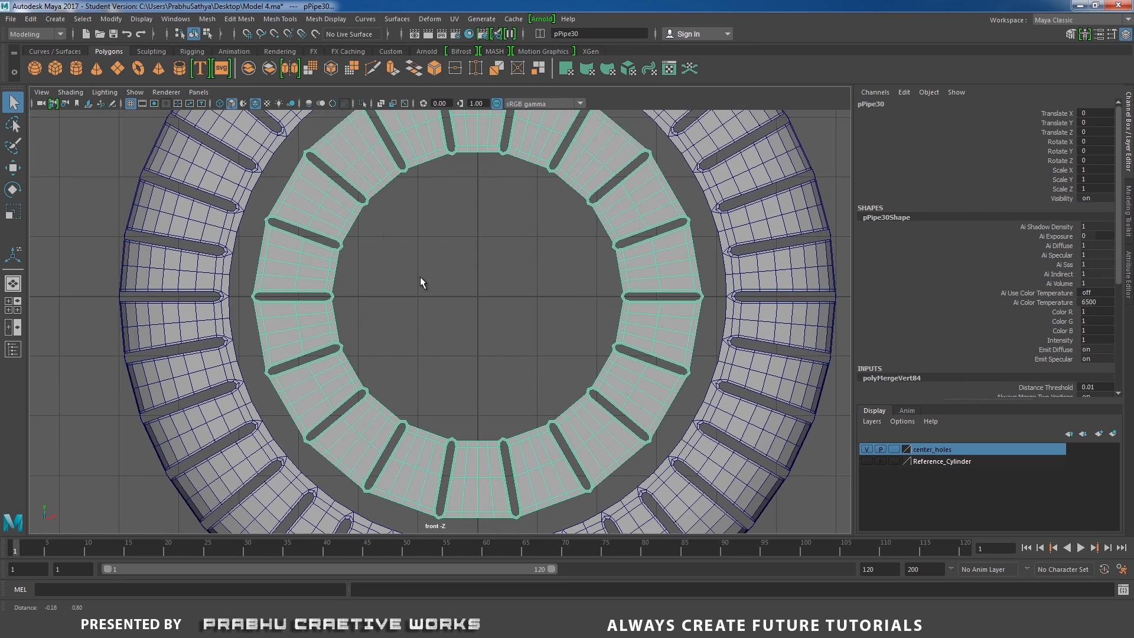
mouse_move(363, 208)
right_mouse_down()
mouse_move(352, 205)
mouse_move(354, 223)
right_mouse_up()
double_click(356, 223)
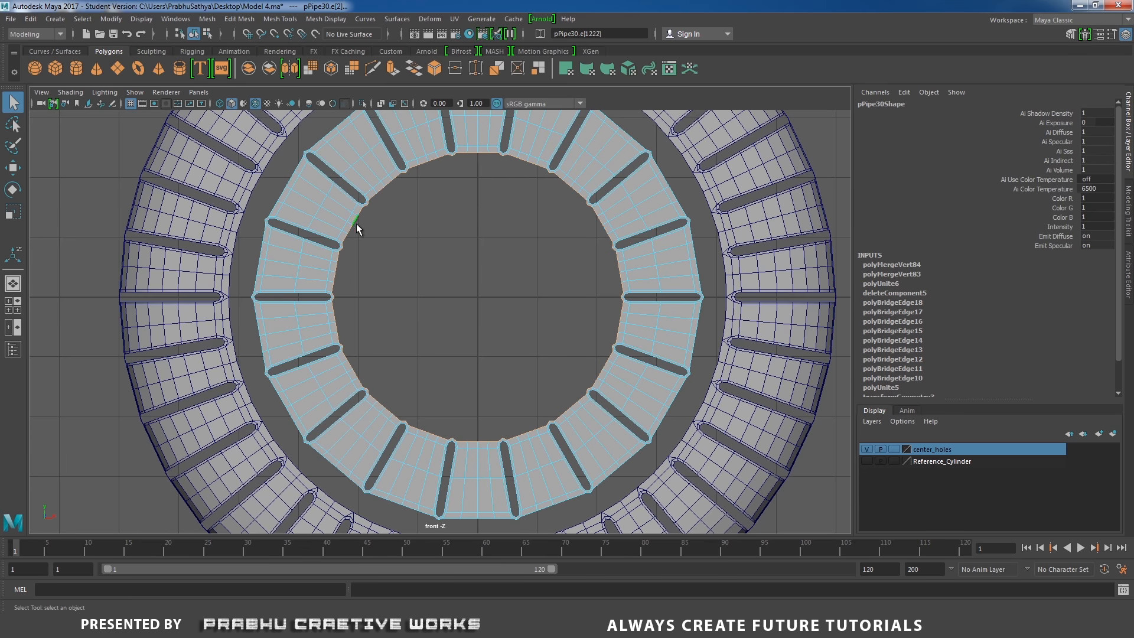
right_click_drag(438, 249, 439, 282, "shift")
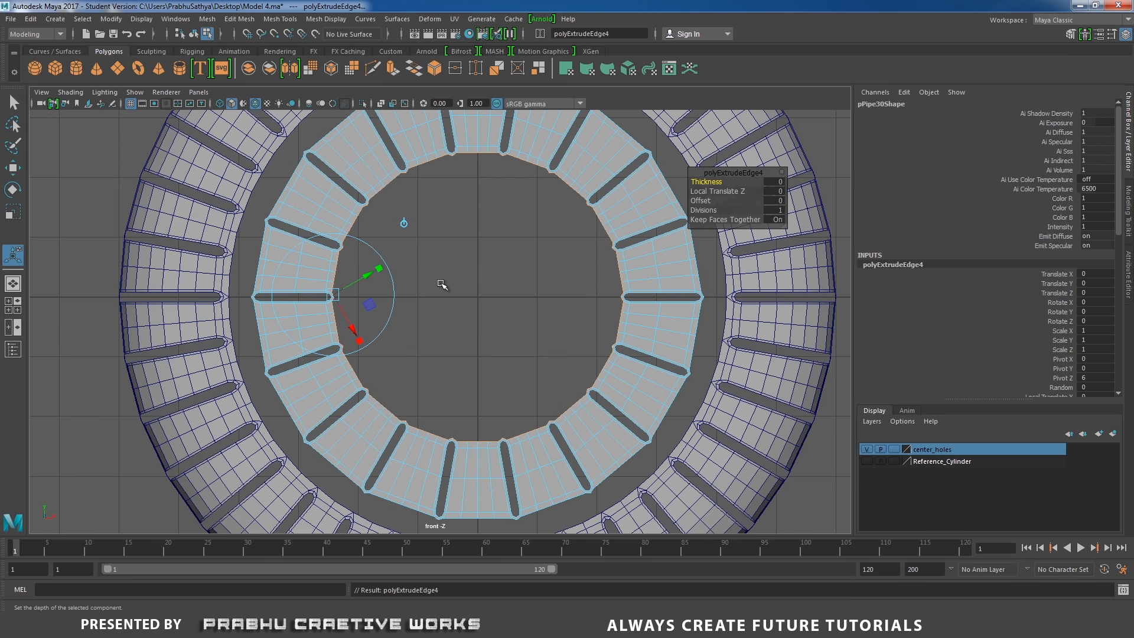
key("r")
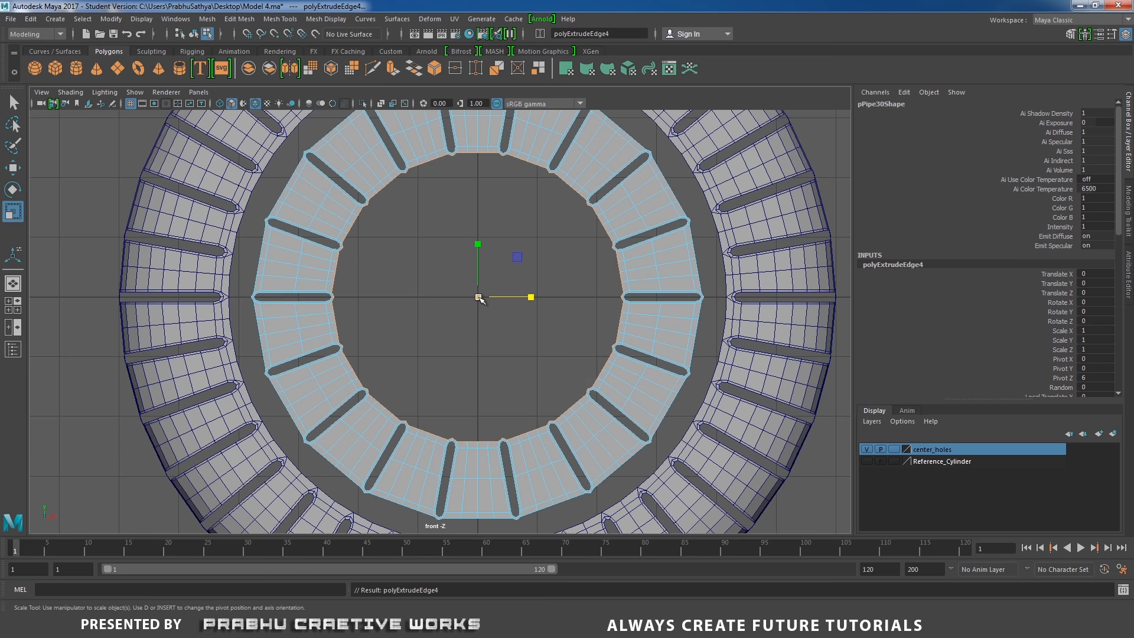
left_click_drag(478, 298, 462, 302)
Extrude the ring's outer border edge loop and scale it slightly outward
middle_click_drag(290, 202, 316, 223, "alt")
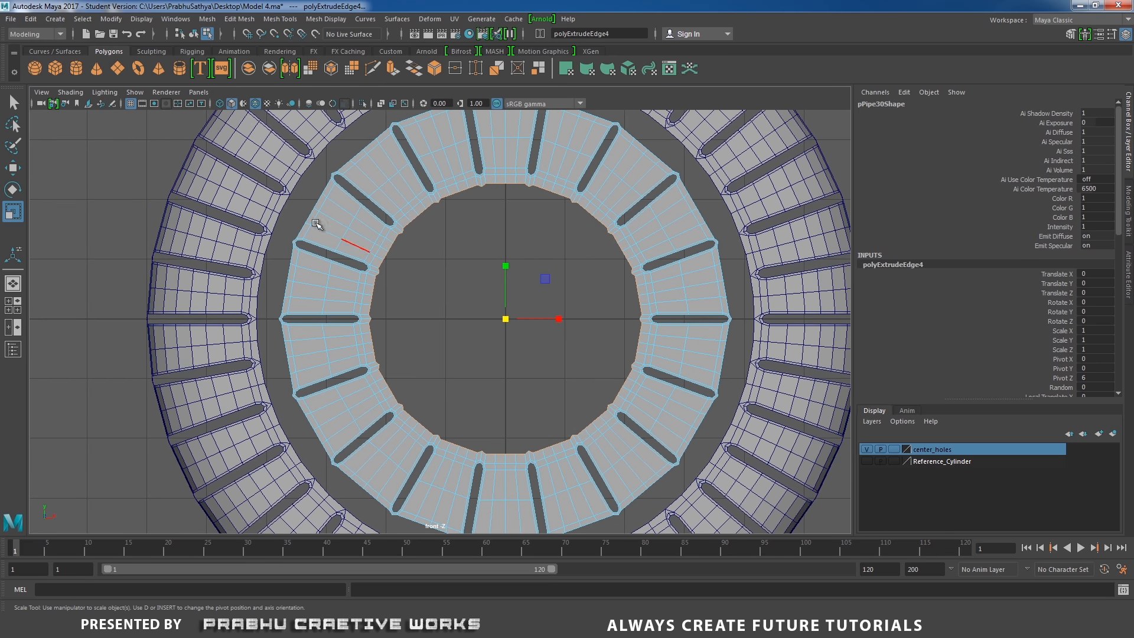
double_click(307, 215)
right_click_drag(312, 233, 296, 256, "shift")
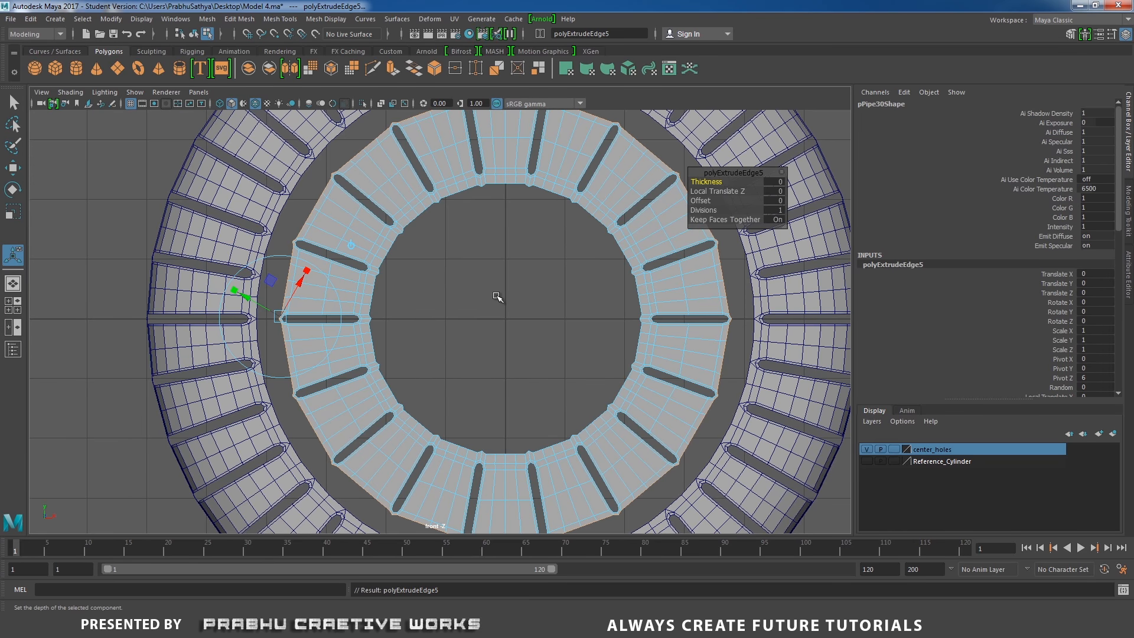
key("r")
left_click_drag(506, 319, 509, 317)
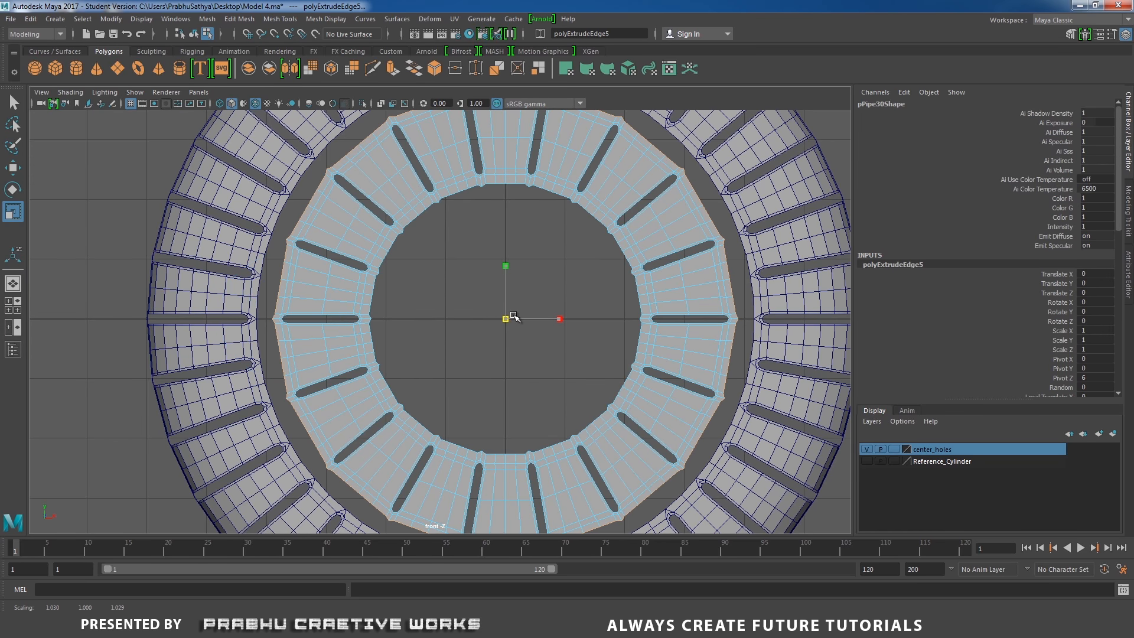
middle_click_drag(441, 269, 494, 334, "alt")
Zoom in to inspect the extruded border edges around the slots
scroll(495, 334, "up", 8)
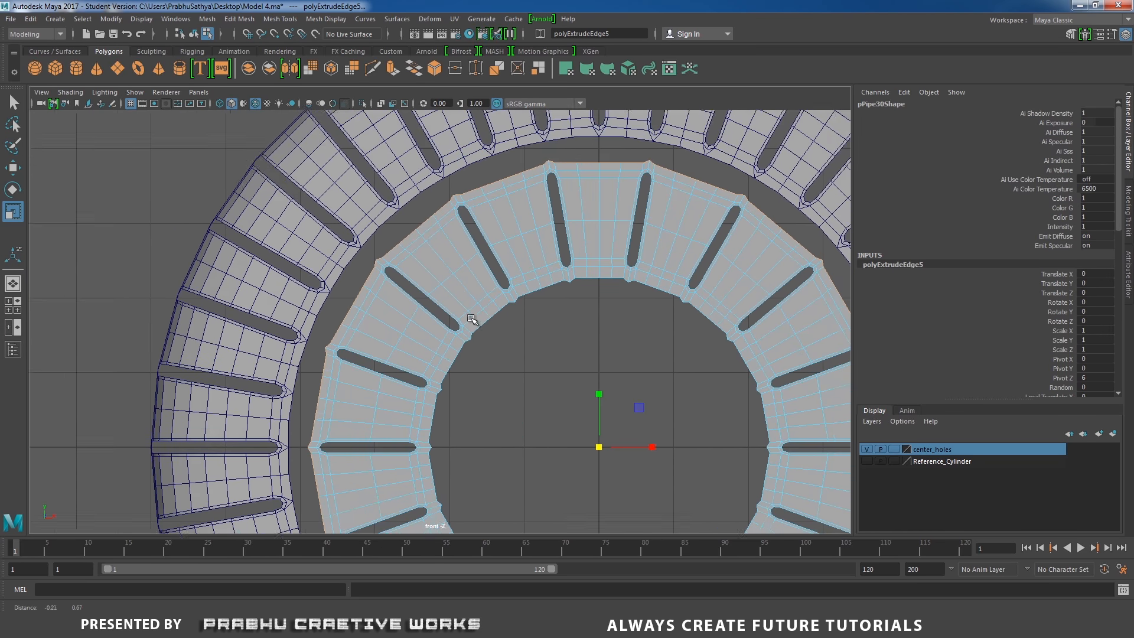
scroll(470, 310, "up", 2)
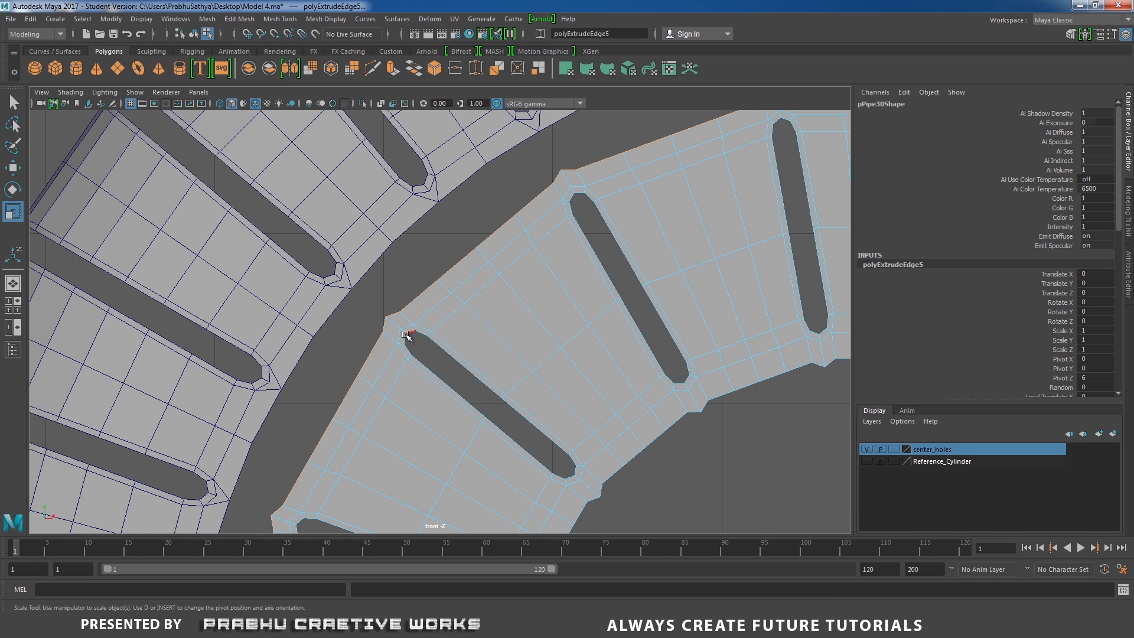
left_click_drag(397, 323, 384, 334)
scroll(427, 344, "up", 1)
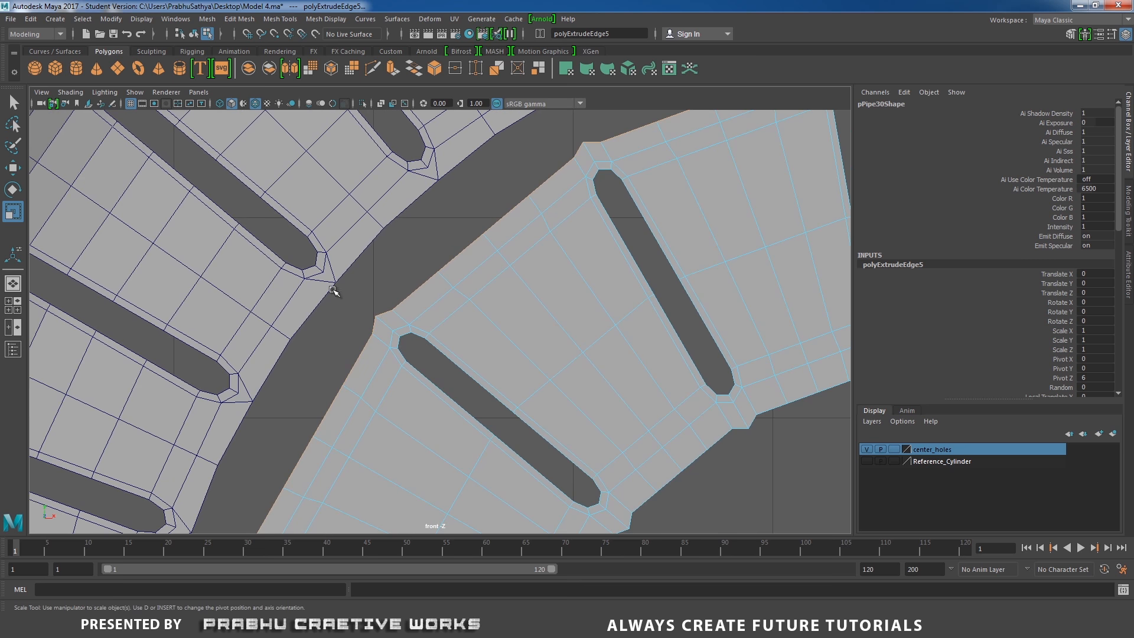
scroll(640, 337, "down", 9)
middle_click_drag(600, 383, 583, 324, "alt")
scroll(584, 325, "up", 1)
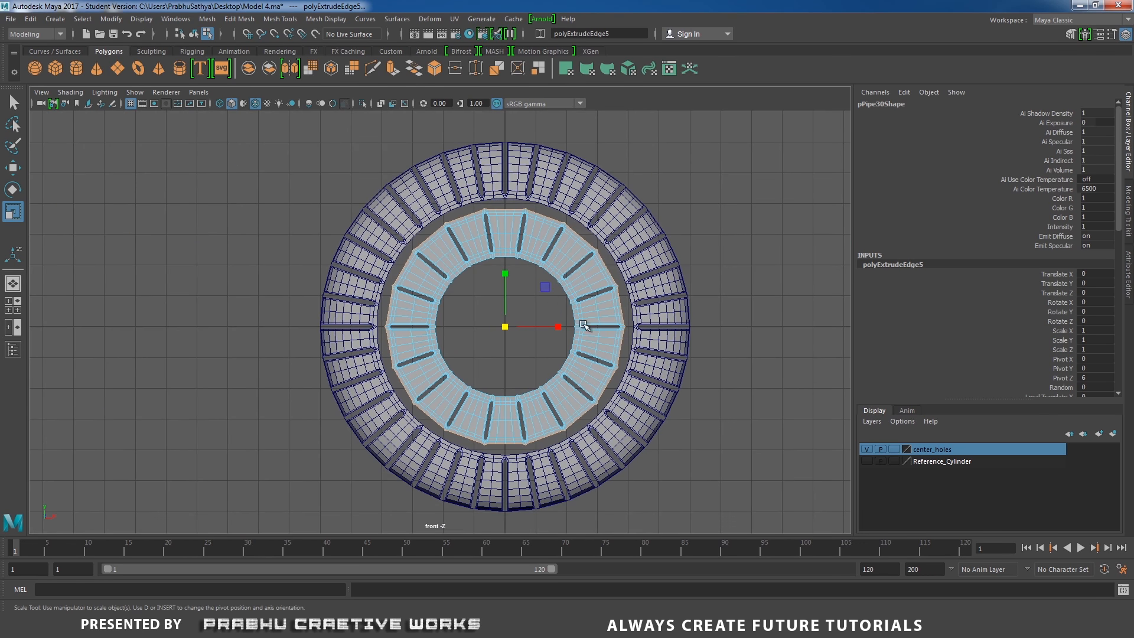
right_click_drag(523, 275, 514, 228)
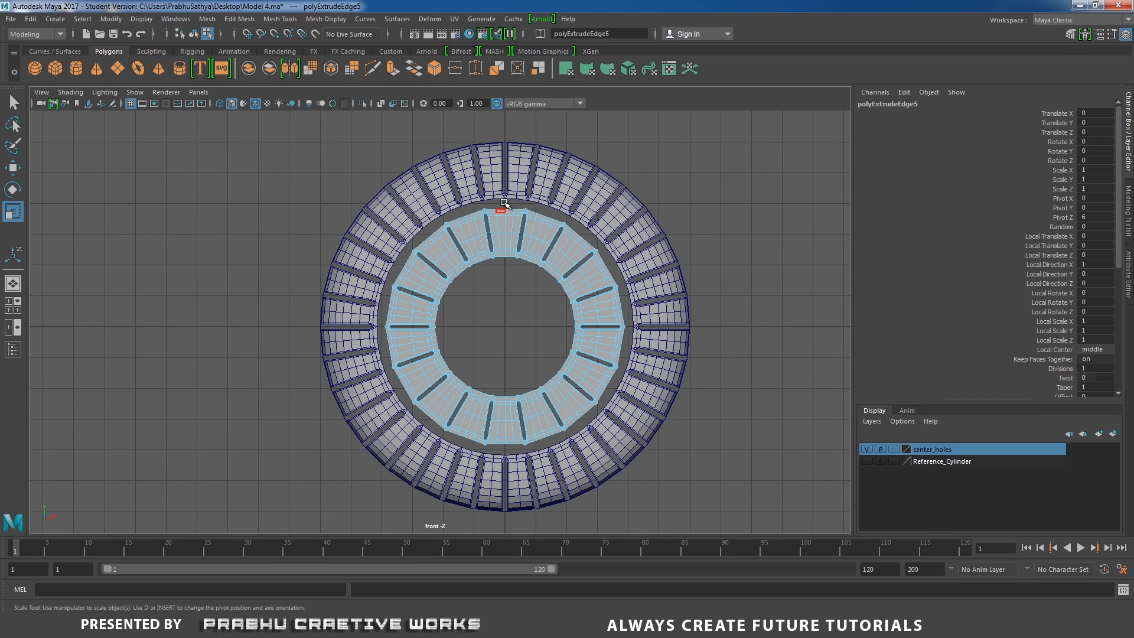
scroll(546, 268, "up", 1)
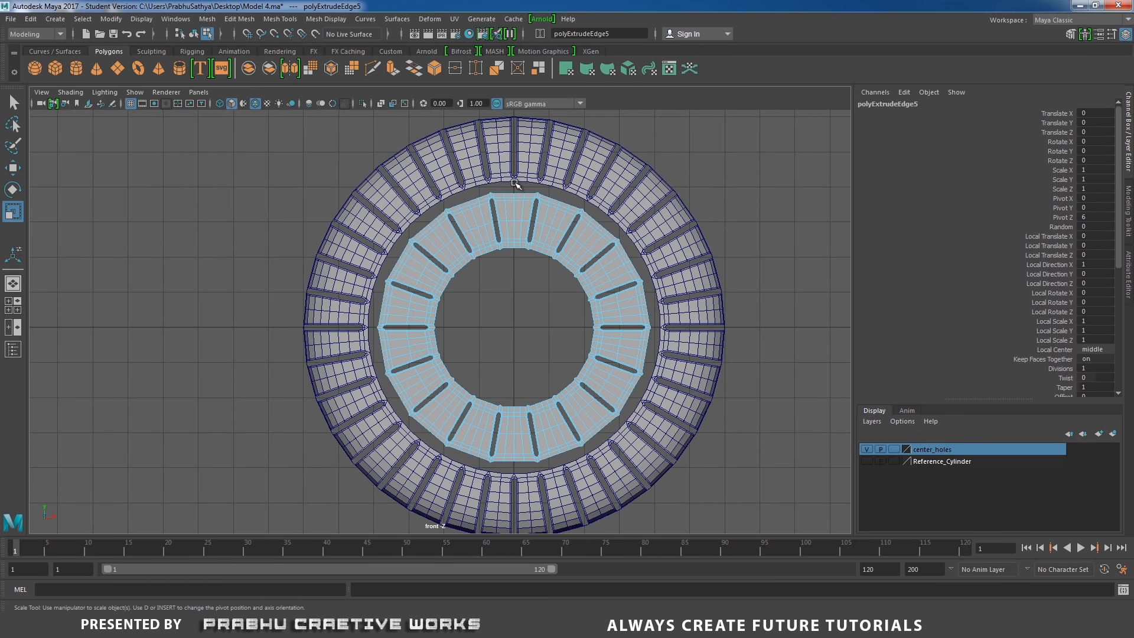
Select and delete the faces of the ring's right half
left_click_drag(516, 183, 726, 471)
middle_click_drag(629, 349, 613, 322, "alt")
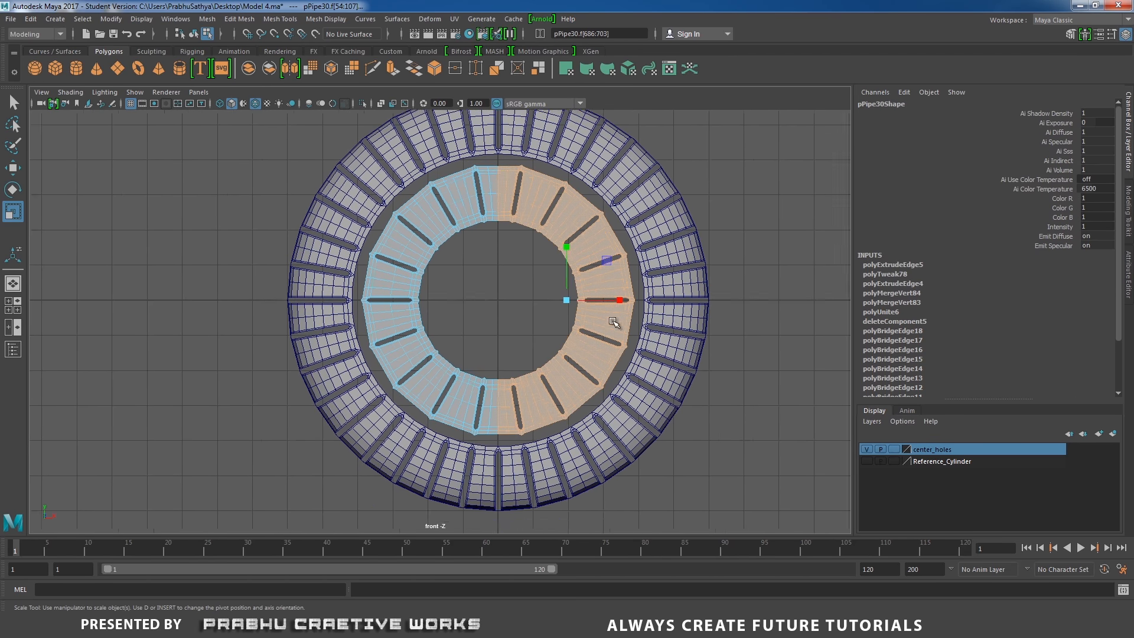
right_click_drag(613, 322, 717, 368, "alt")
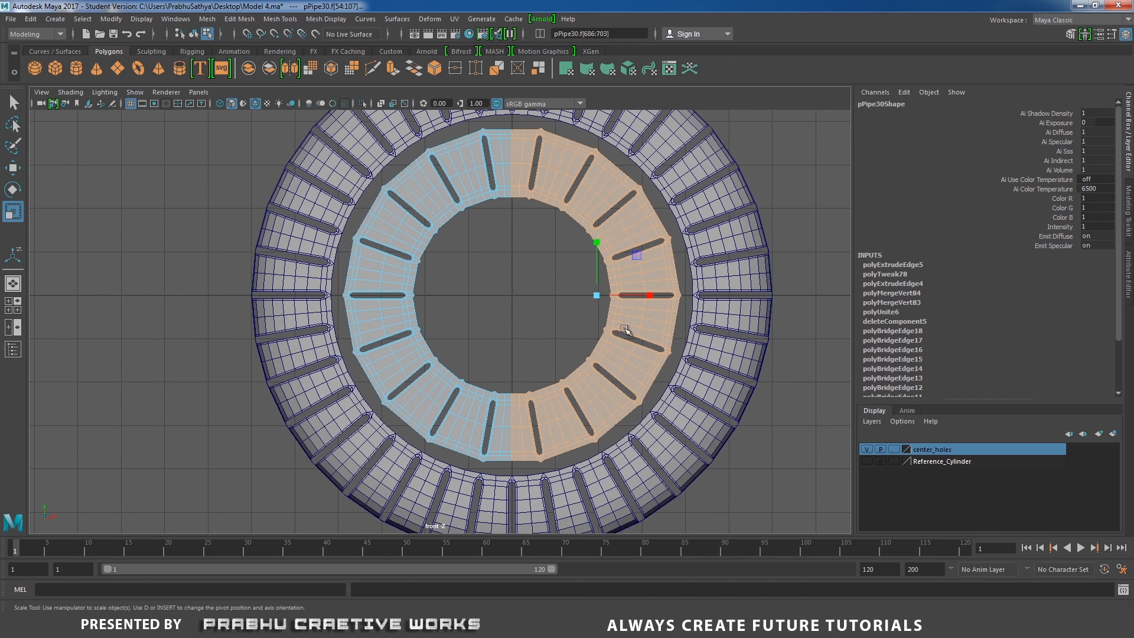
left_click_drag(516, 126, 781, 481)
key("Delete")
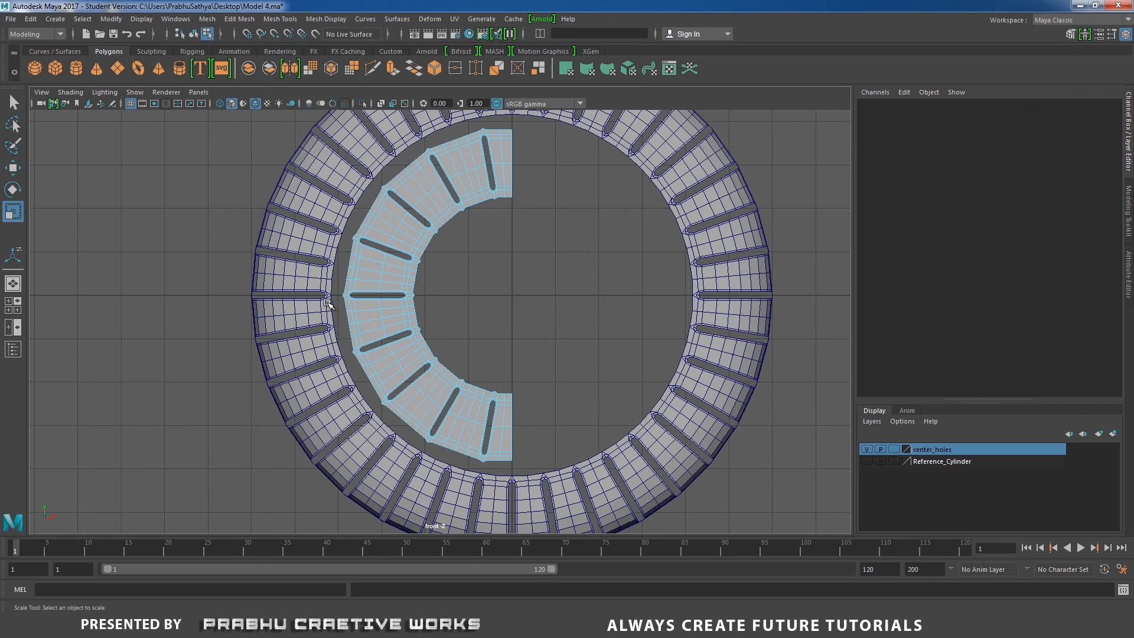
Select and delete the lower-left quarter of the ring, leaving one quarter
left_click_drag(342, 296, 597, 482)
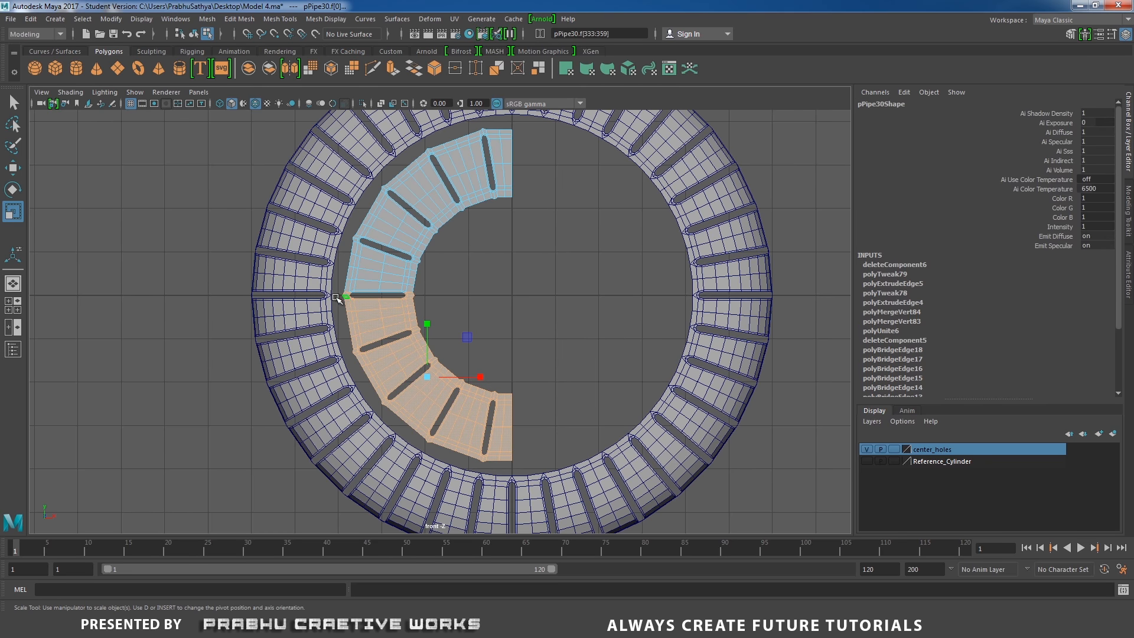
left_click_drag(335, 297, 593, 467)
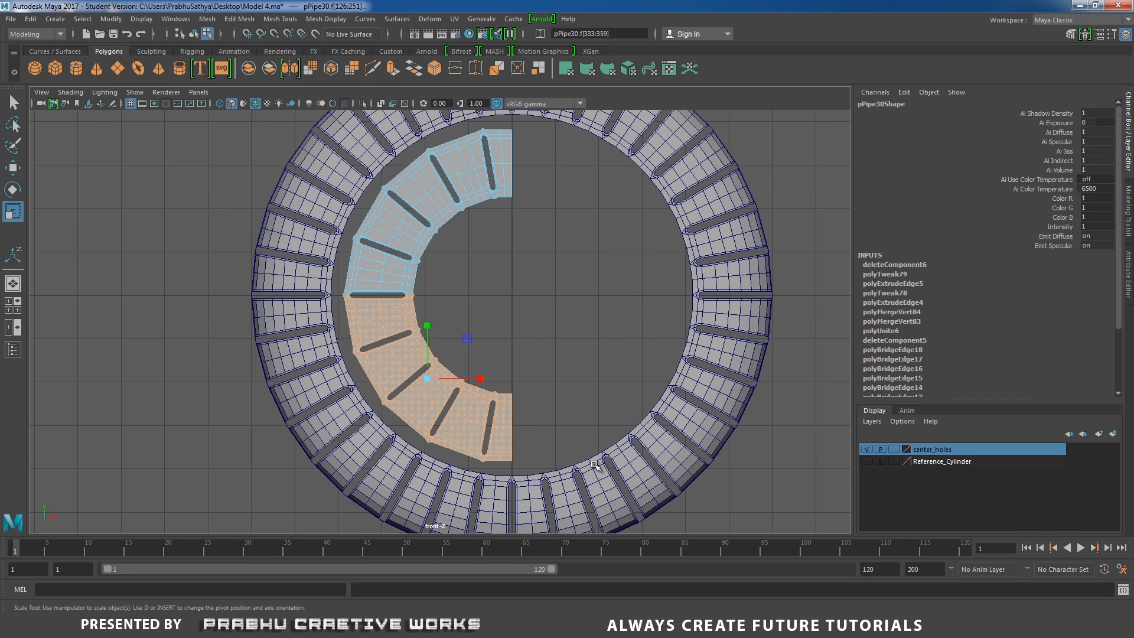
key("Delete")
Merge the close pair of vertices at the outer end of the lower slot
scroll(510, 275, "up", 6)
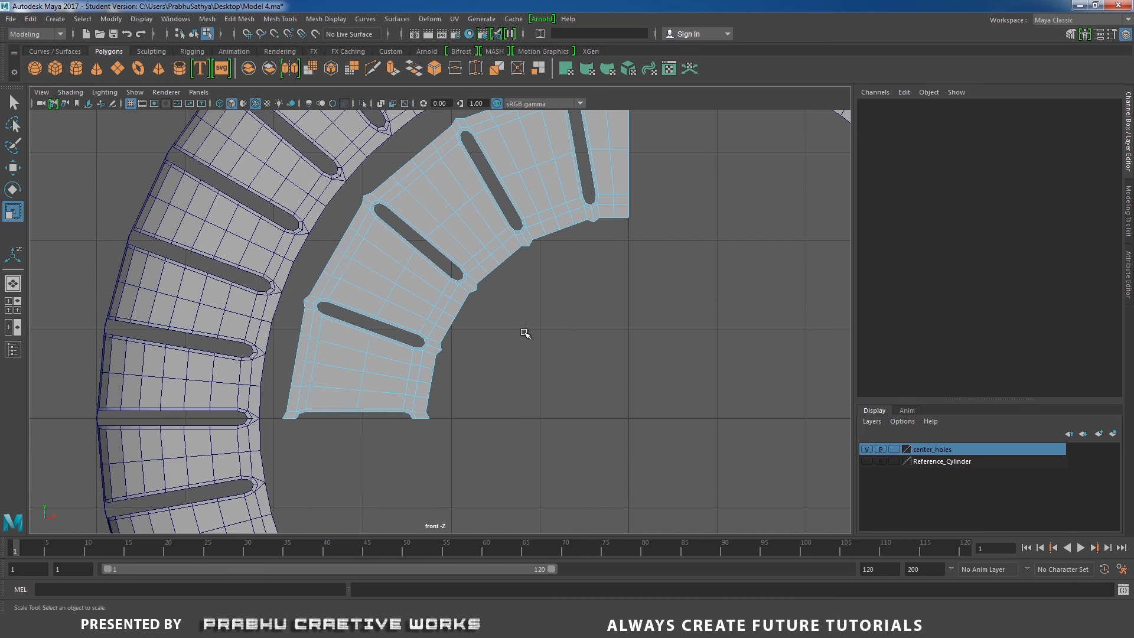
right_click_drag(312, 278, 299, 302)
scroll(455, 309, "up", 4)
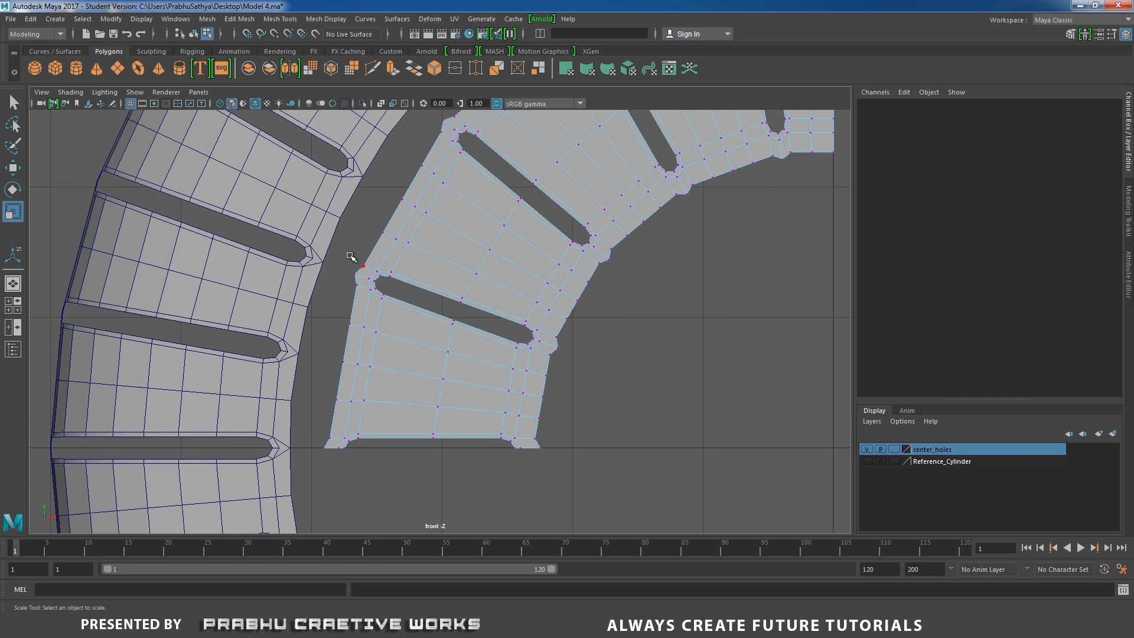
left_click_drag(345, 256, 368, 300)
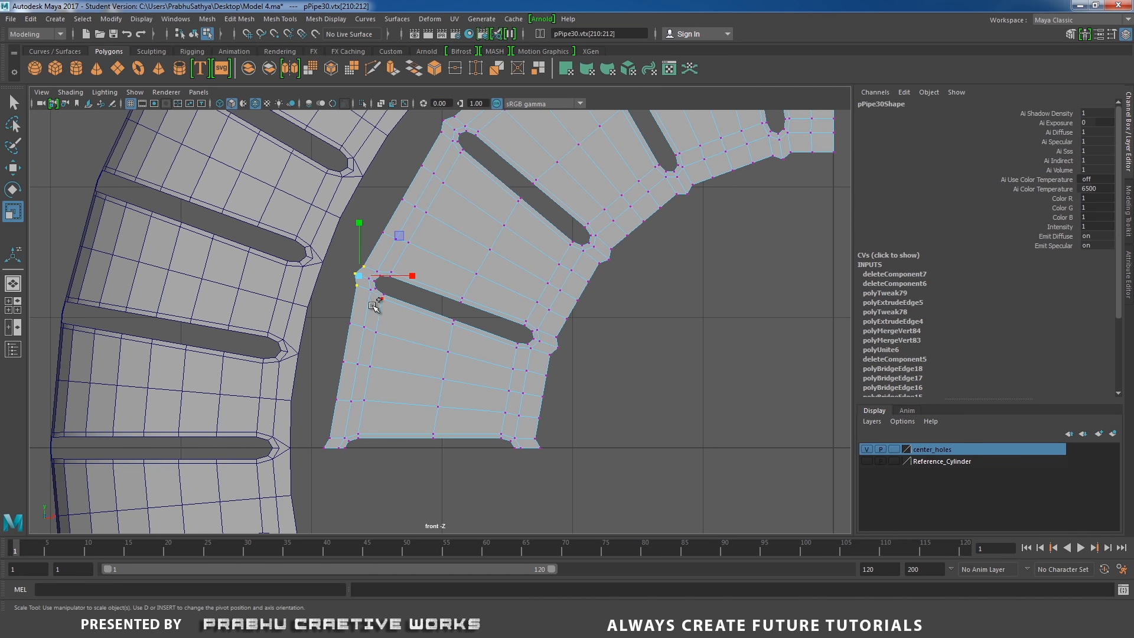
right_click_drag(372, 305, 356, 177, "shift")
Delete the extra edge beside the lower slot's outer end
scroll(364, 227, "up", 3)
left_click(346, 267)
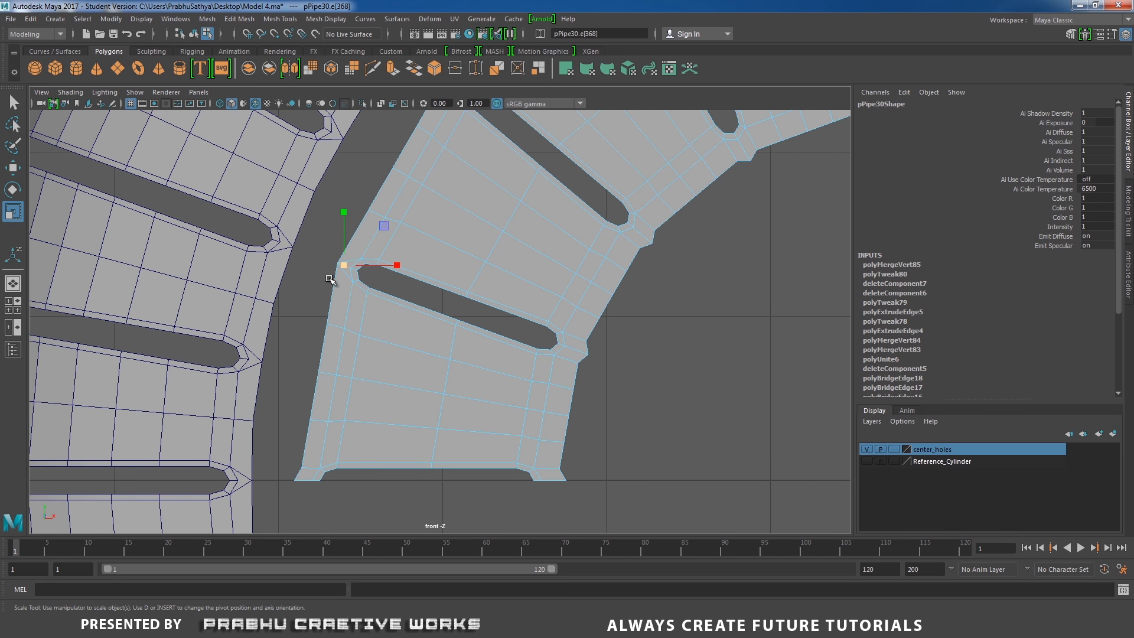
right_click_drag(330, 279, 277, 304, "shift")
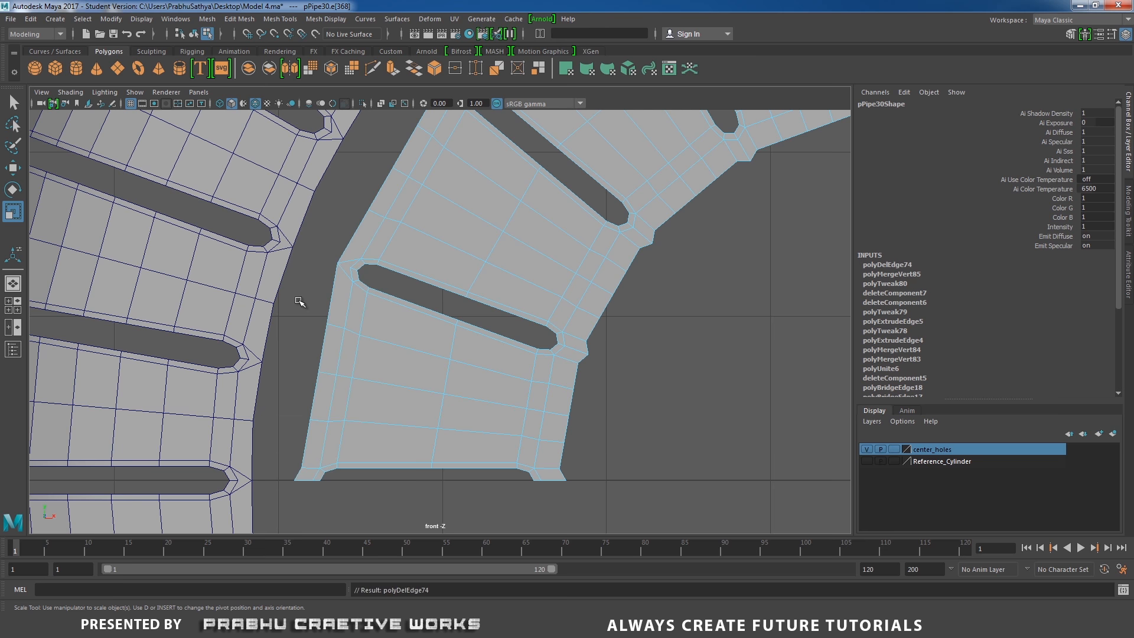
middle_click_drag(335, 309, 347, 325, "alt")
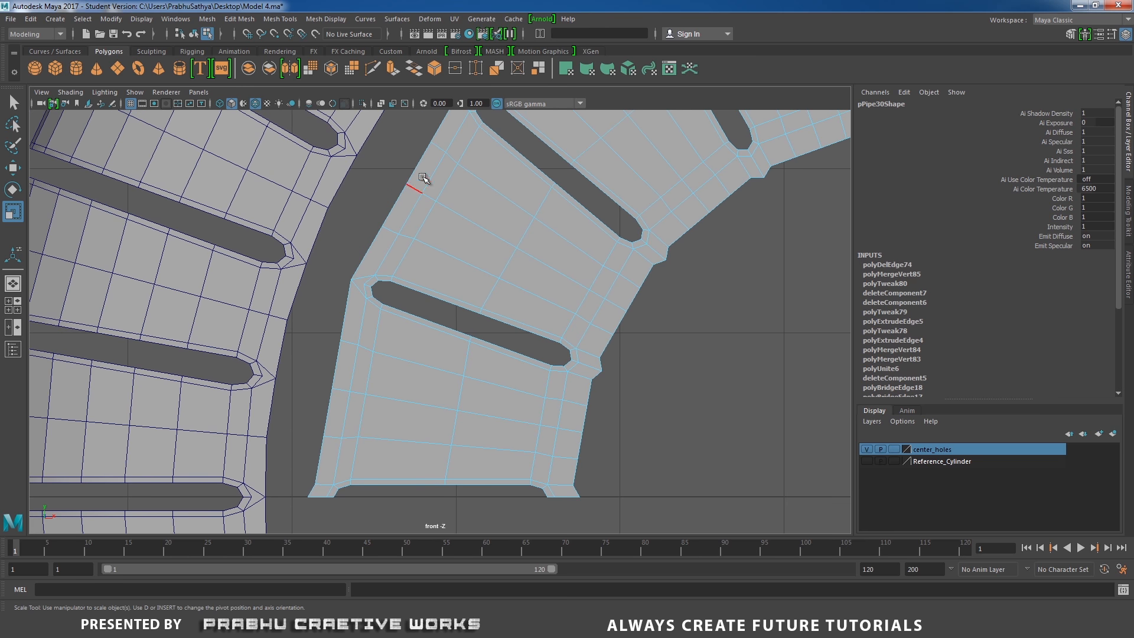
Merge the close vertices and delete the extra edge at the next slot's outer end of the ring quarter
middle_click_drag(456, 295, 332, 249, "alt")
scroll(420, 331, "up", 2)
right_click_drag(463, 285, 409, 285)
left_click_drag(469, 303, 512, 351)
right_click_drag(480, 315, 466, 254, "shift")
right_click_drag(474, 273, 473, 240)
left_click(467, 318)
right_click_drag(476, 303, 427, 320, "shift")
middle_click_drag(569, 241, 553, 333, "alt")
right_click_drag(533, 271, 481, 277)
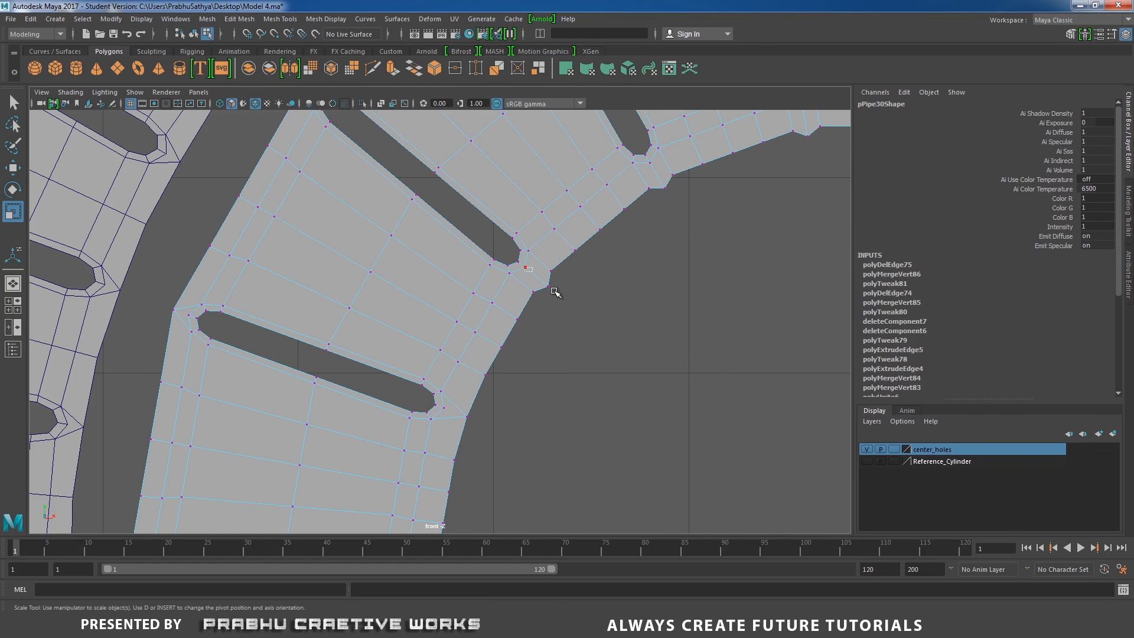
left_click_drag(555, 291, 572, 310)
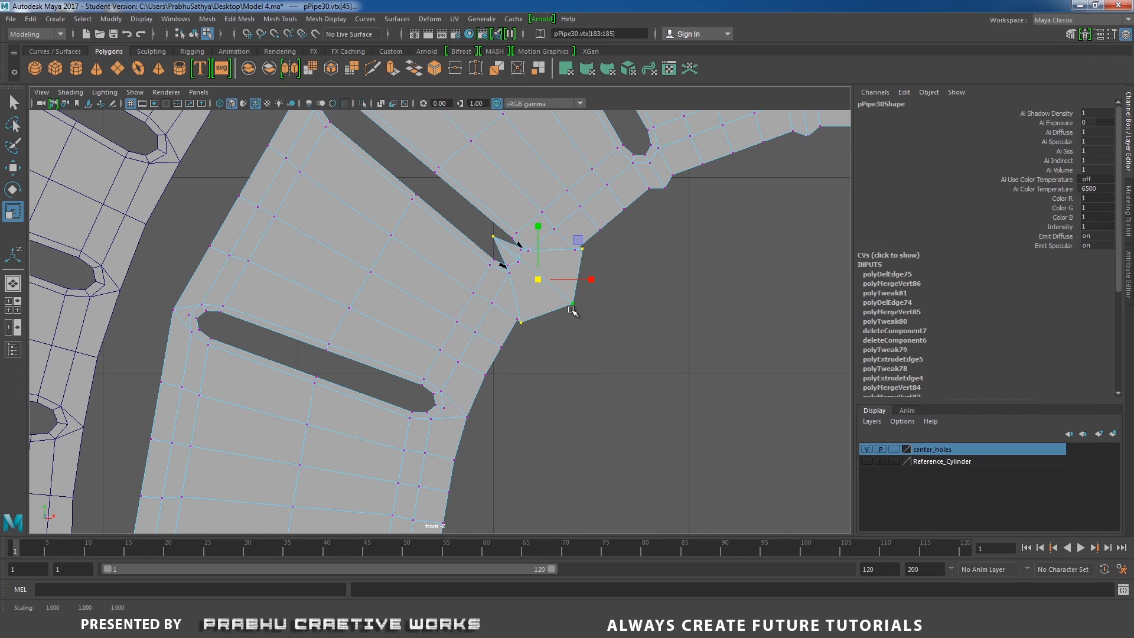
key("ctrl+z")
Merge the close vertex pairs and delete the extra edges at the next two slot ends
left_click_drag(582, 351, 531, 264)
right_click_drag(543, 304, 541, 200, "shift")
left_click(530, 270)
right_click_drag(520, 283, 472, 302, "shift")
middle_click_drag(473, 233, 555, 382, "alt")
right_click_drag(434, 245, 381, 243)
left_click_drag(362, 198, 401, 243)
right_click_drag(407, 236, 407, 163, "shift")
right_click_drag(430, 212, 428, 178)
left_click(394, 239)
right_click_drag(402, 243, 355, 261, "shift")
Merge the close vertices and delete the extra edges at the upper slot's ends
middle_click_drag(582, 142, 408, 265, "alt")
right_click_drag(451, 198, 405, 196)
left_click_drag(383, 164, 440, 198)
right_click_drag(456, 197, 375, 211, "shift")
middle_click_drag(492, 232, 410, 129, "alt")
left_click_drag(458, 331, 537, 379)
right_click_drag(512, 378, 512, 307, "shift")
right_click_drag(539, 286, 537, 248)
right_click_drag(493, 339, 446, 356, "shift")
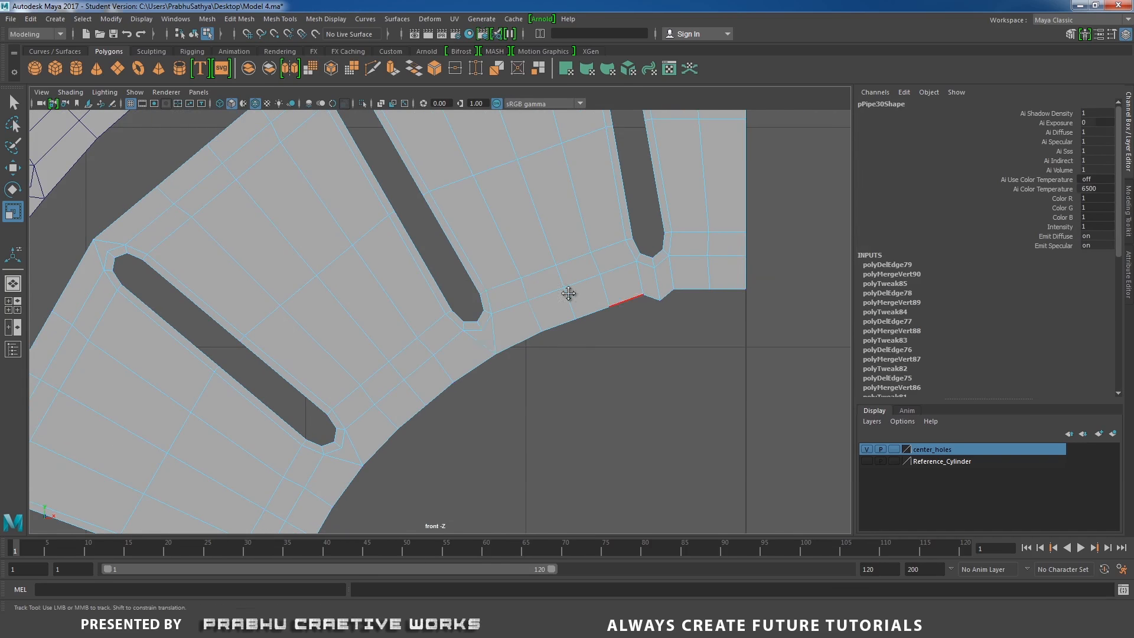
Merge the vertices and delete the extra edge at the uppermost slot's inner end
middle_click_drag(569, 293, 464, 294, "alt")
right_click_drag(553, 286, 506, 286)
left_click_drag(521, 277, 580, 303)
right_click_drag(567, 293, 566, 223, "shift")
right_click_drag(581, 285, 512, 277)
left_click(550, 280)
Merge the vertices and delete the extra edge on the quarter's top boundary beside the last slot
middle_click_drag(532, 225, 557, 428, "alt")
right_click_drag(527, 171, 481, 168)
left_click_drag(480, 134, 498, 152)
right_click_drag(533, 183, 550, 131, "shift")
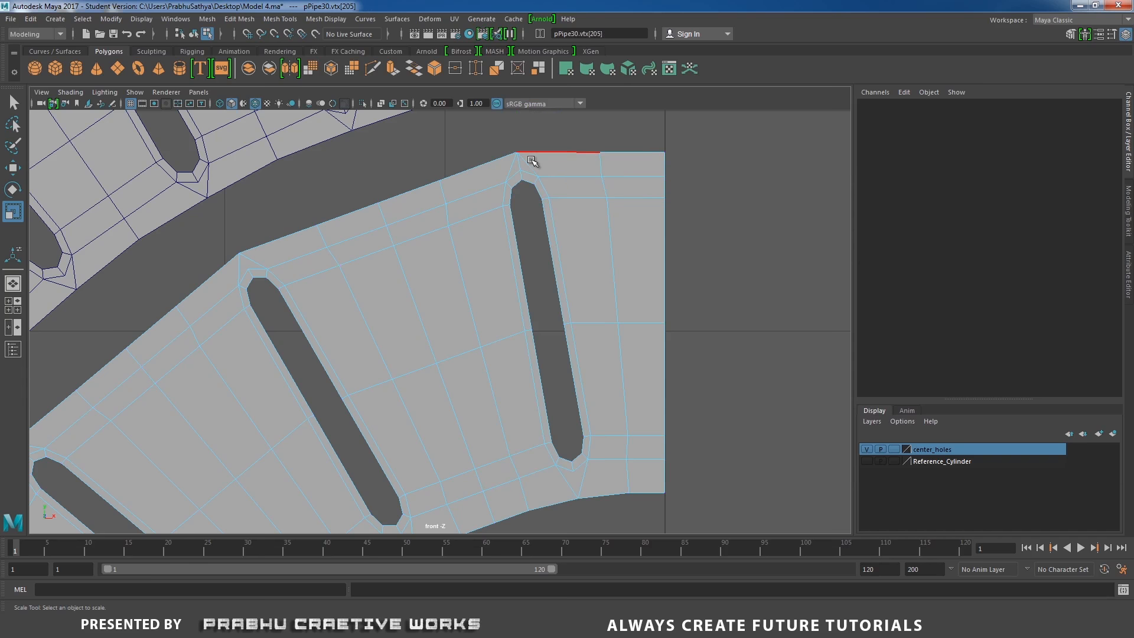
left_click(520, 162)
right_click_drag(563, 182, 493, 210, "shift")
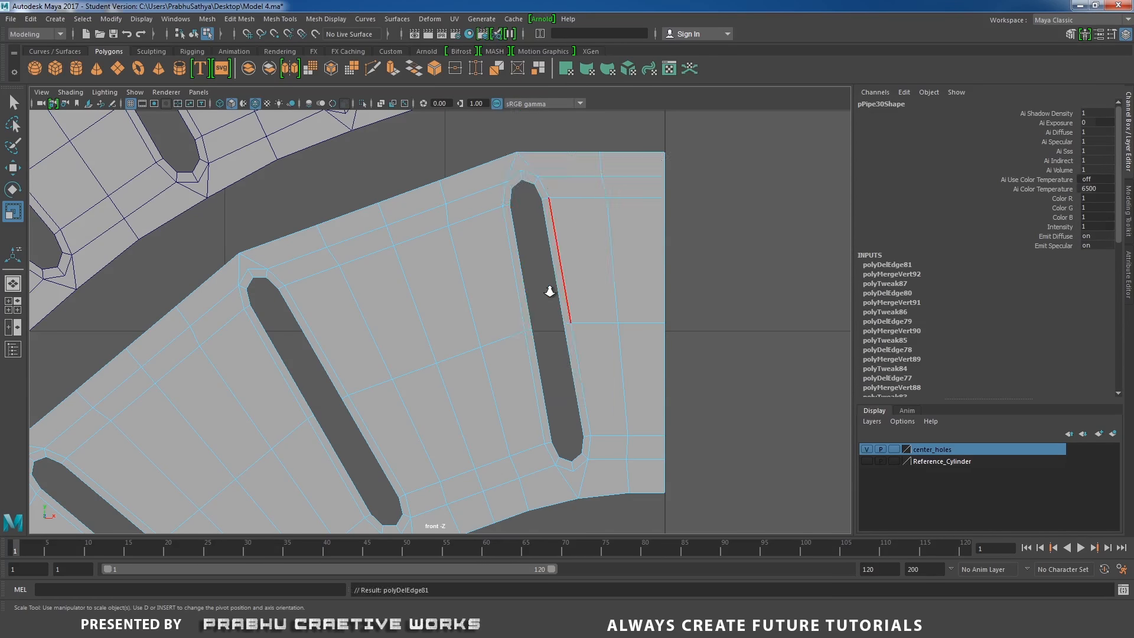
Duplicate the cleaned ring quarter and set the copy's Scale X to -1 to mirror it
right_click_drag(548, 286, 454, 244, "alt")
middle_click_drag(454, 244, 490, 179, "alt")
right_click_drag(489, 179, 574, 407, "alt")
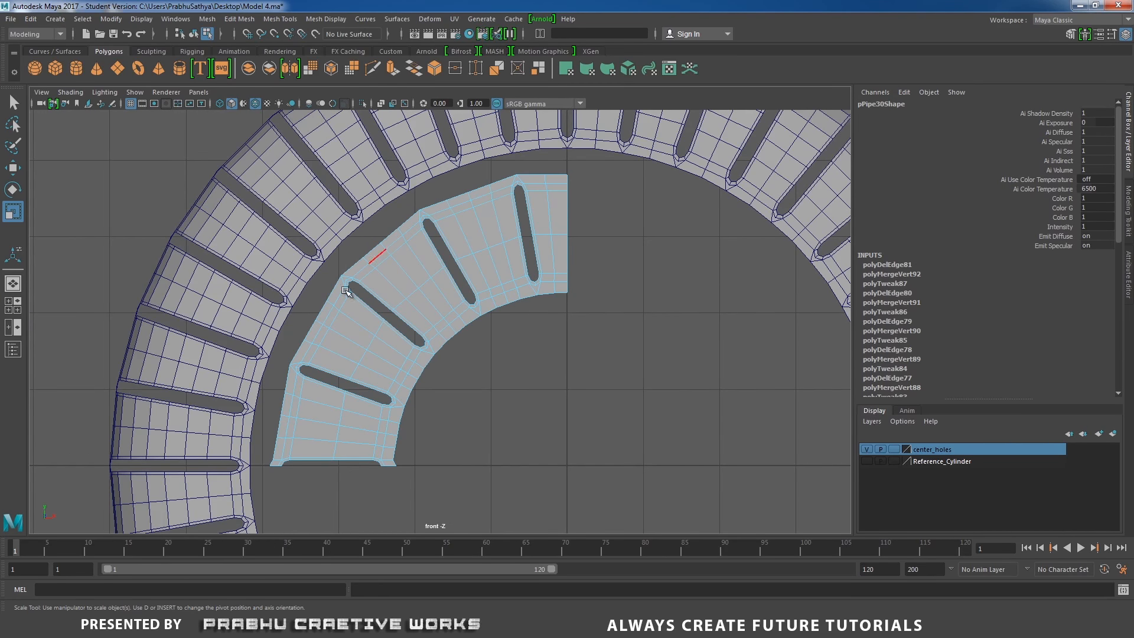
middle_click_drag(373, 338, 367, 328, "alt")
right_click_drag(433, 252, 525, 219)
middle_click_drag(558, 273, 532, 228, "alt")
key("w")
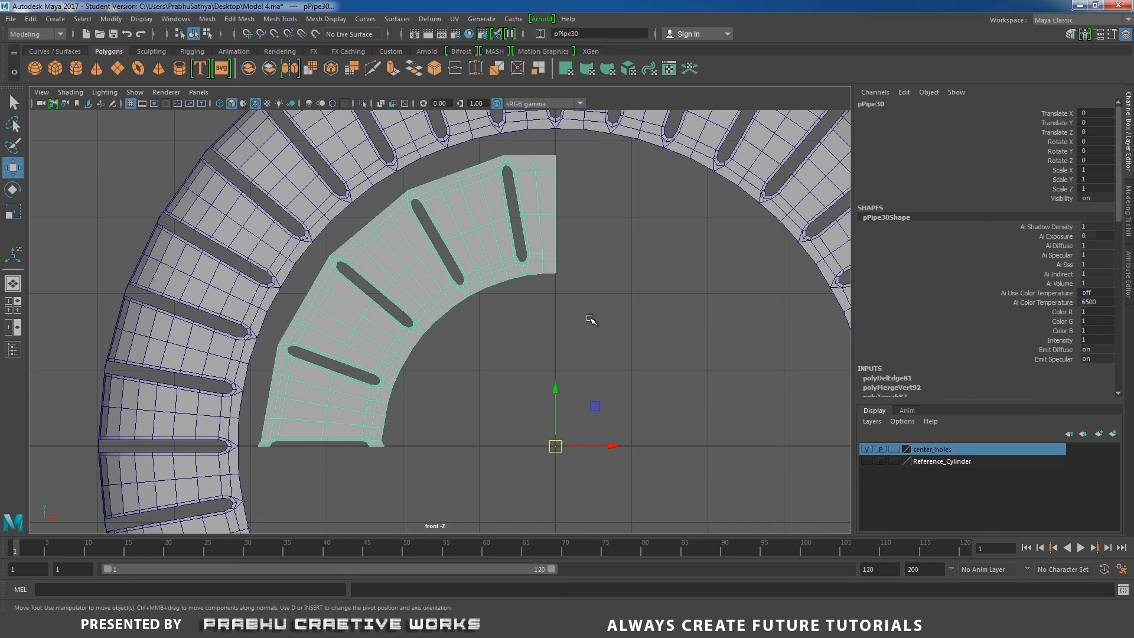
middle_click_drag(590, 316, 547, 294, "alt")
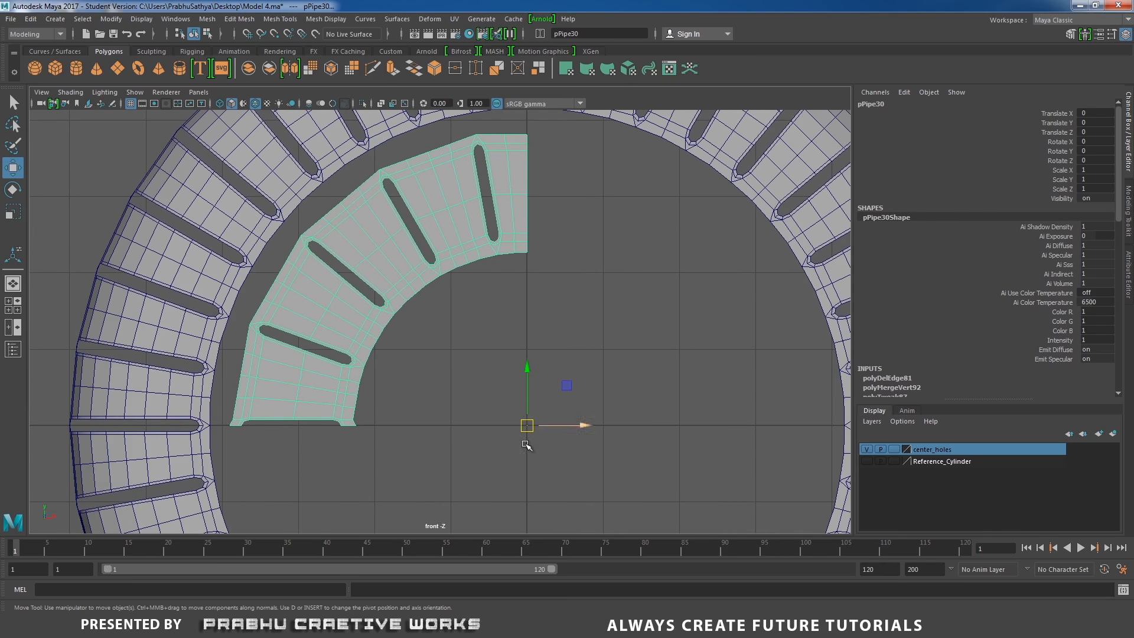
scroll(545, 431, "down", 3)
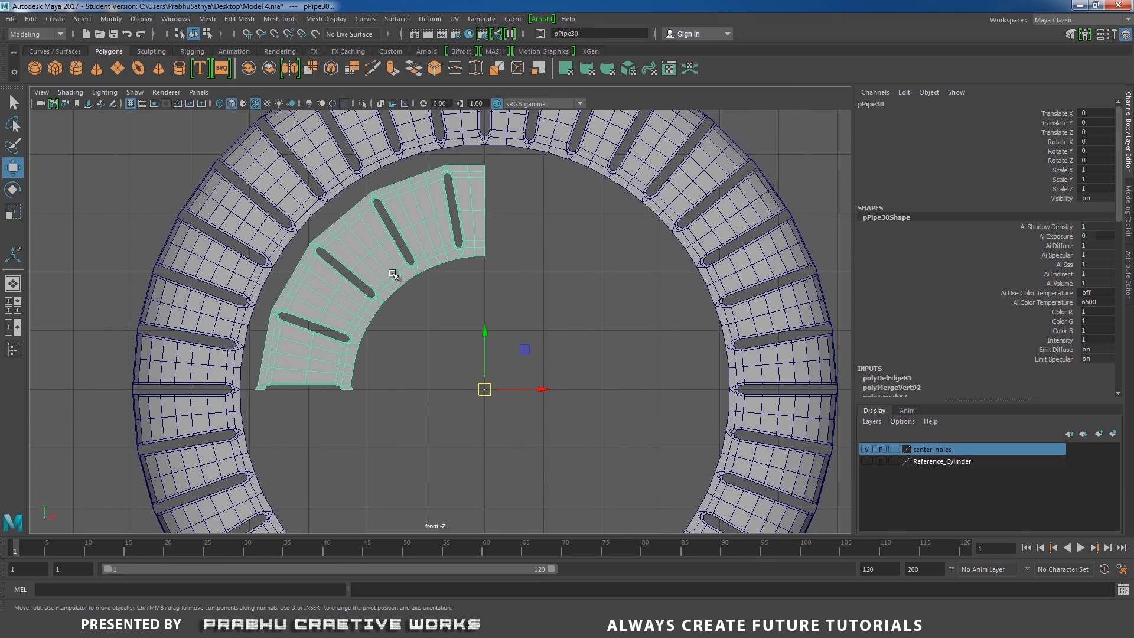
key("ctrl+d")
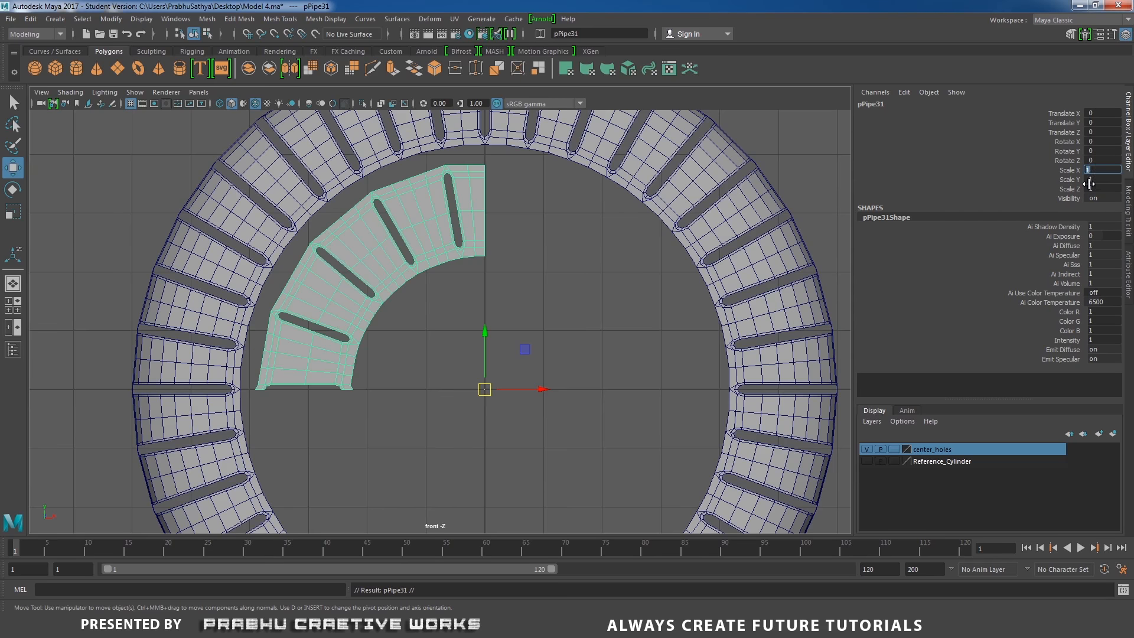
type("-1")
key("Return")
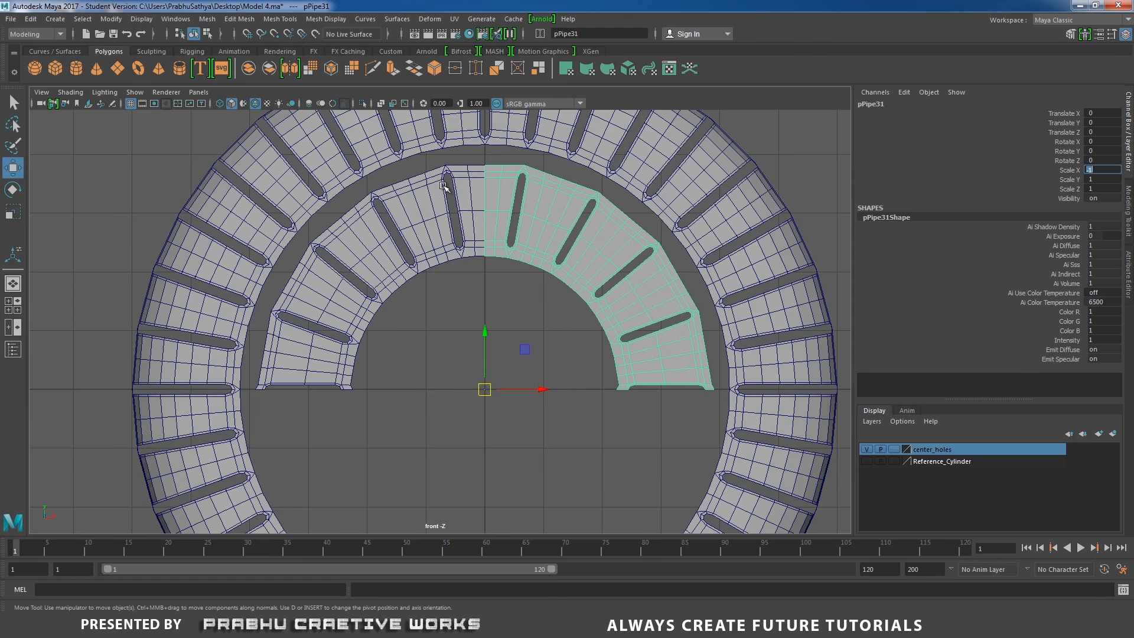
Combine the two quarters into one mesh and merge the vertices along their seam
left_click(447, 181, "shift")
right_click_drag(448, 211, 425, 427, "shift")
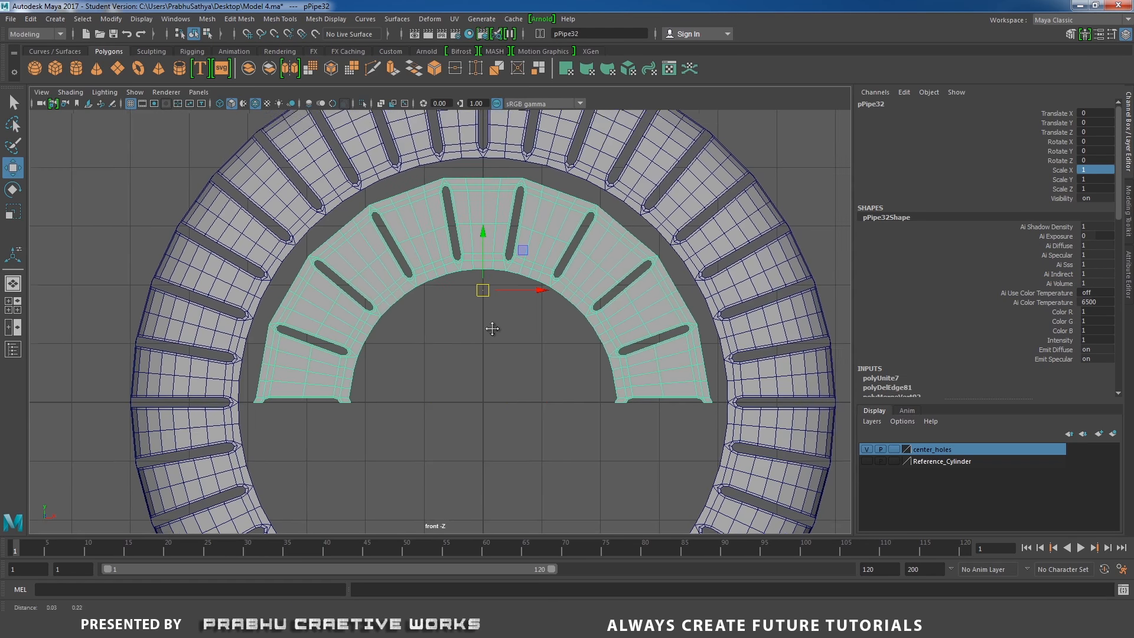
right_click_drag(493, 225, 442, 228)
left_click_drag(478, 180, 489, 308)
right_click_drag(497, 309, 524, 260, "shift")
middle_click_drag(524, 261, 514, 267, "alt")
Snap the half ring's pivot to the grid origin
key("w")
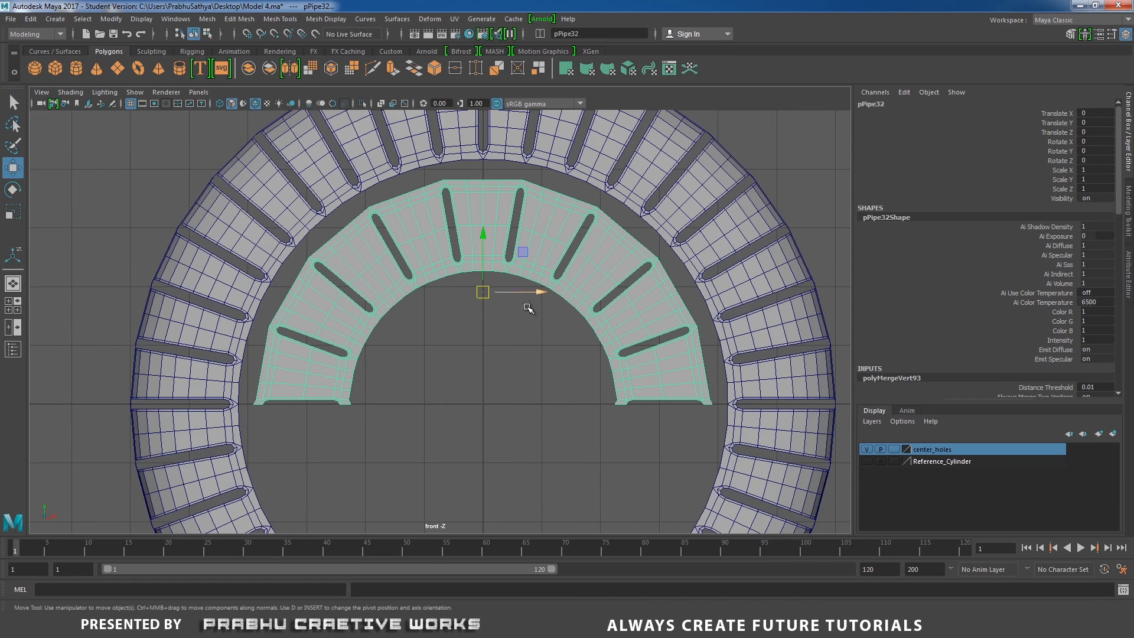
middle_click_drag(521, 318, 522, 316, "alt")
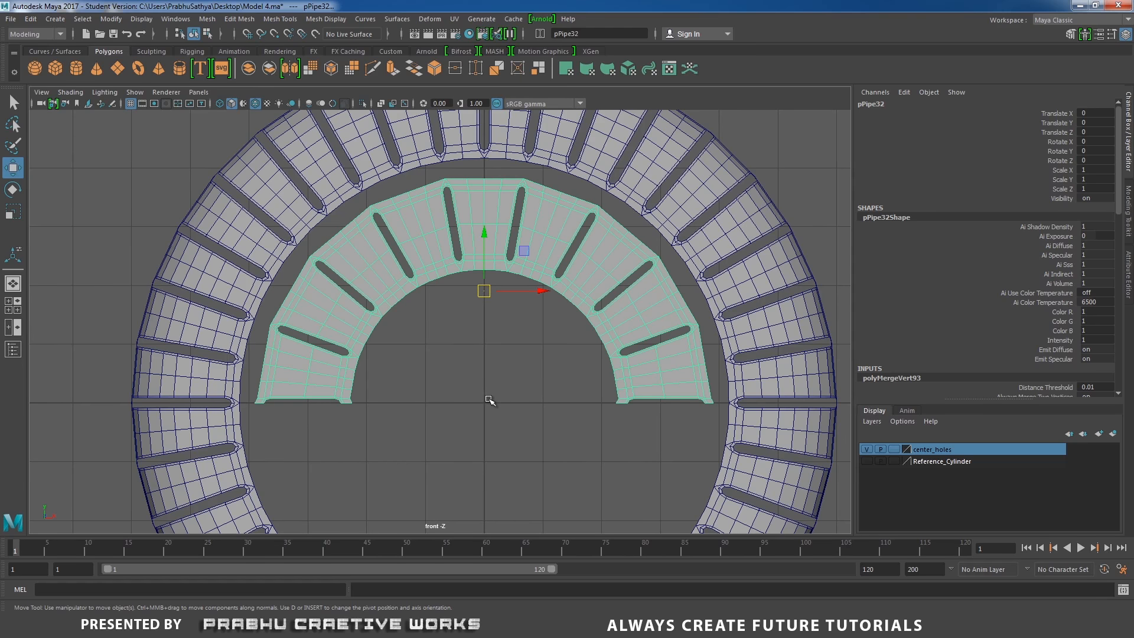
key("d+x")
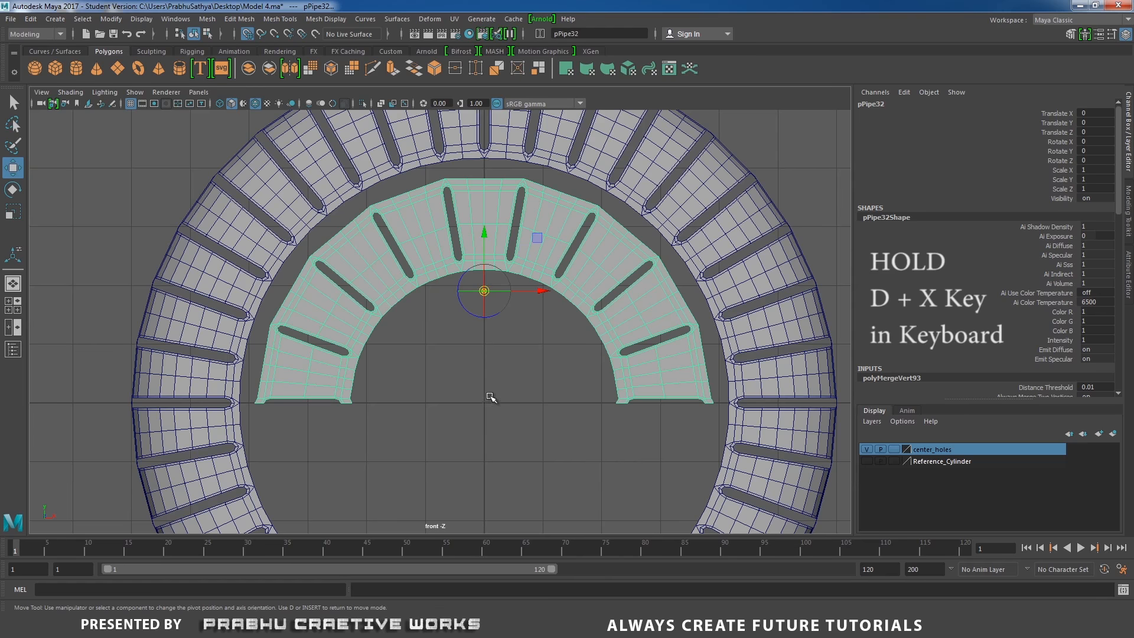
left_click_drag(485, 236, 489, 395)
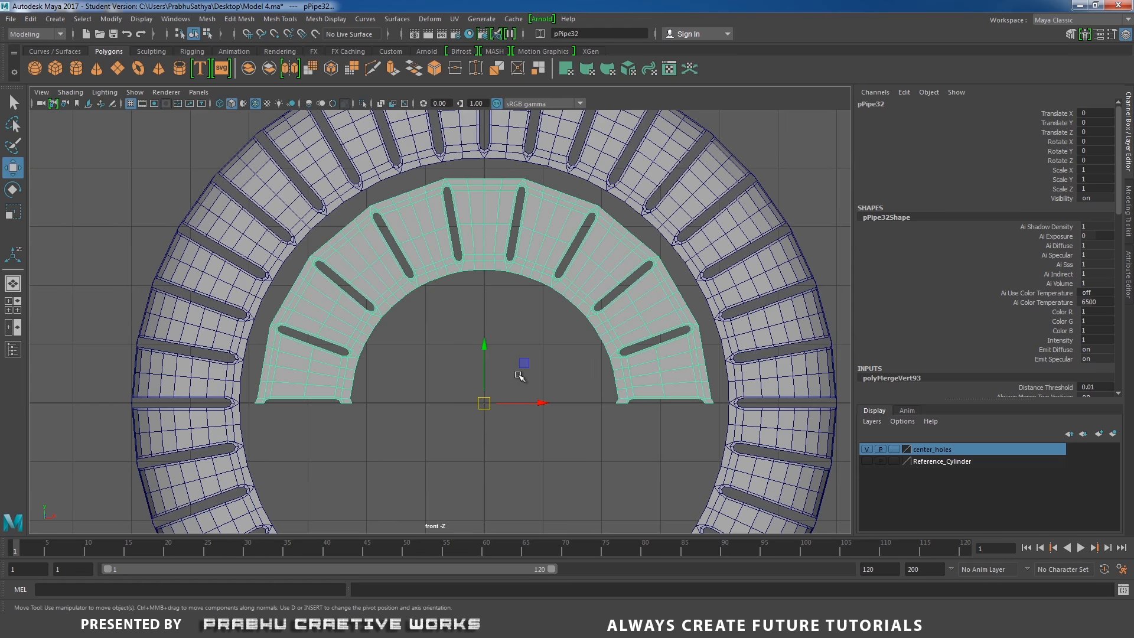
Duplicate the half ring and set the copy's Scale Y to -1 to mirror it downward
scroll(475, 284, "down", 2)
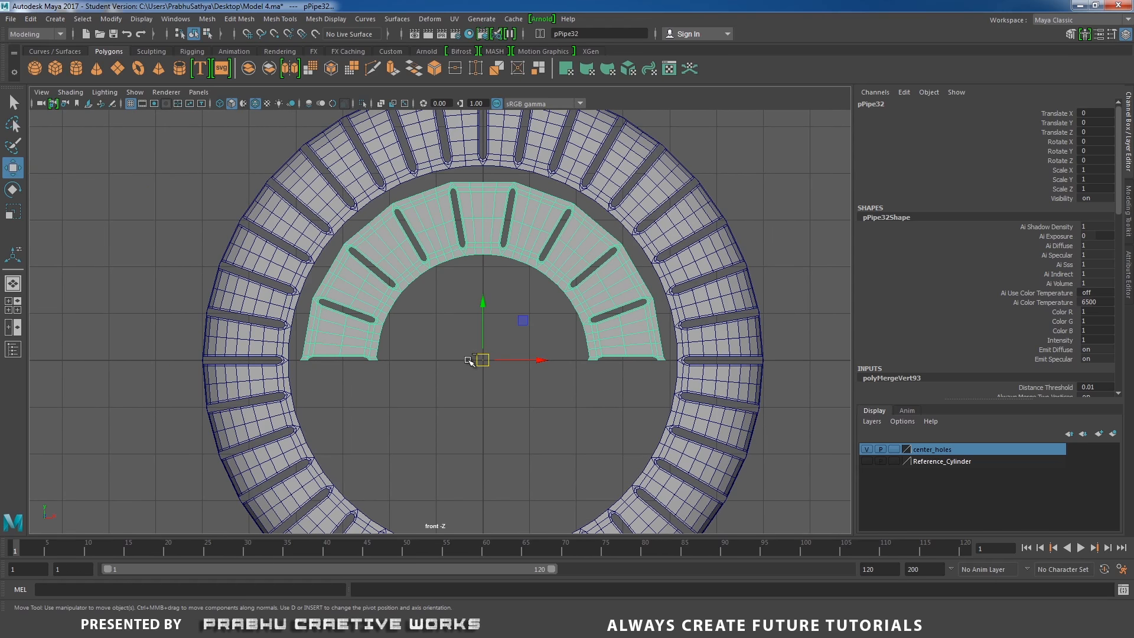
key("ctrl+d")
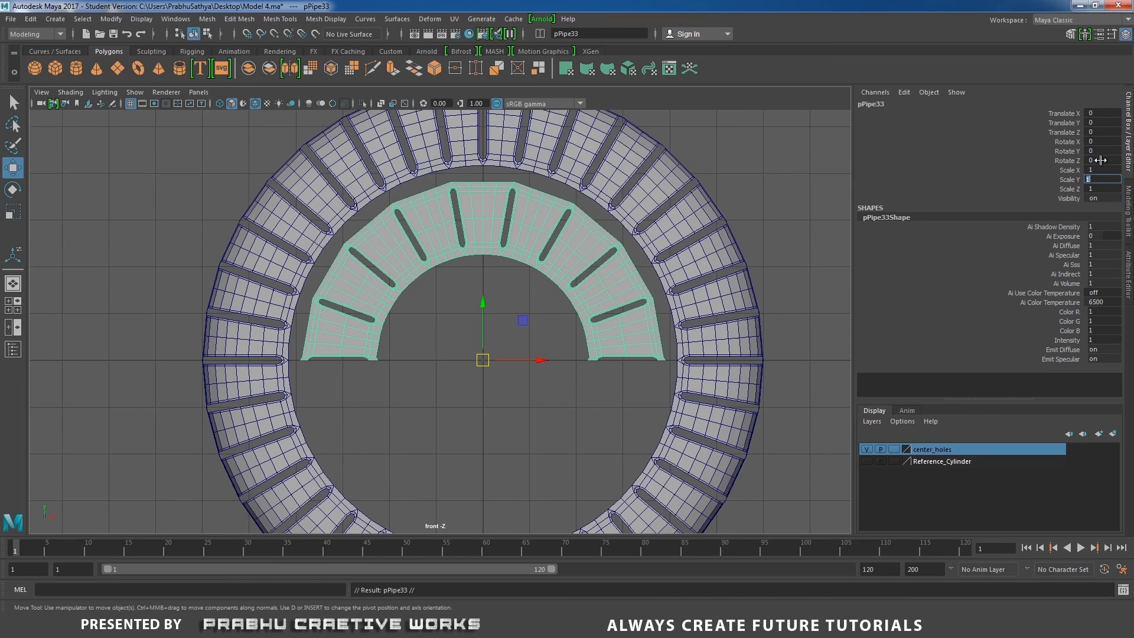
type("-1")
key("Return")
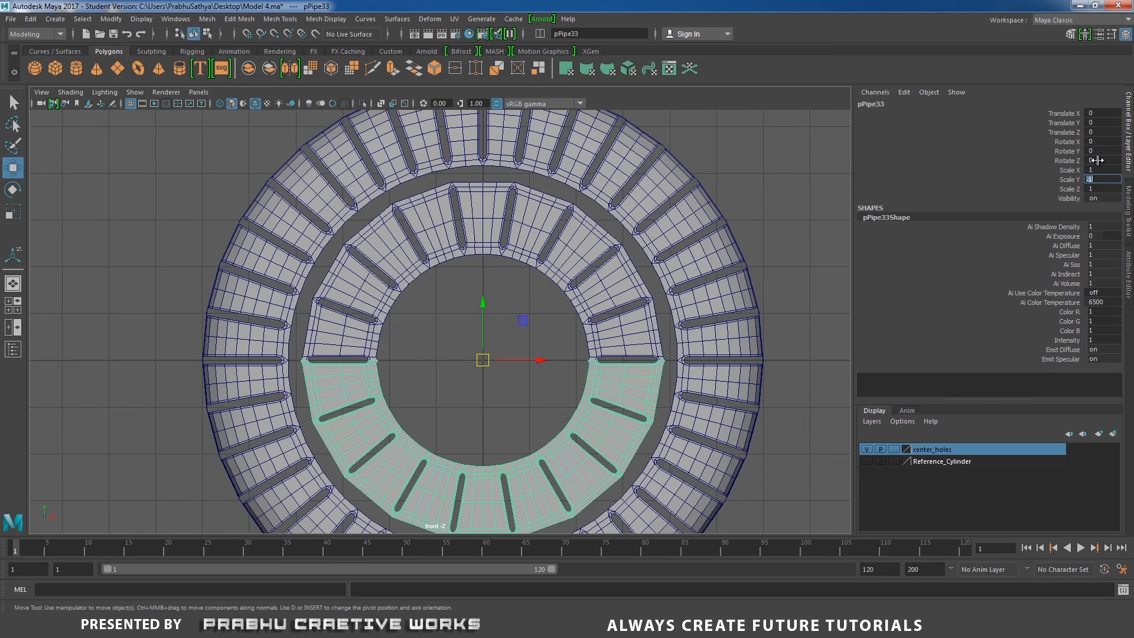
Combine the two halves into one mesh and merge the vertices along the seams
left_click(444, 250, "shift")
right_click_drag(462, 288, 426, 502, "shift")
right_click_drag(376, 285, 313, 290)
middle_click_drag(353, 307, 321, 241, "alt")
scroll(283, 257, "up", 6)
middle_click_drag(241, 274, 436, 284, "alt")
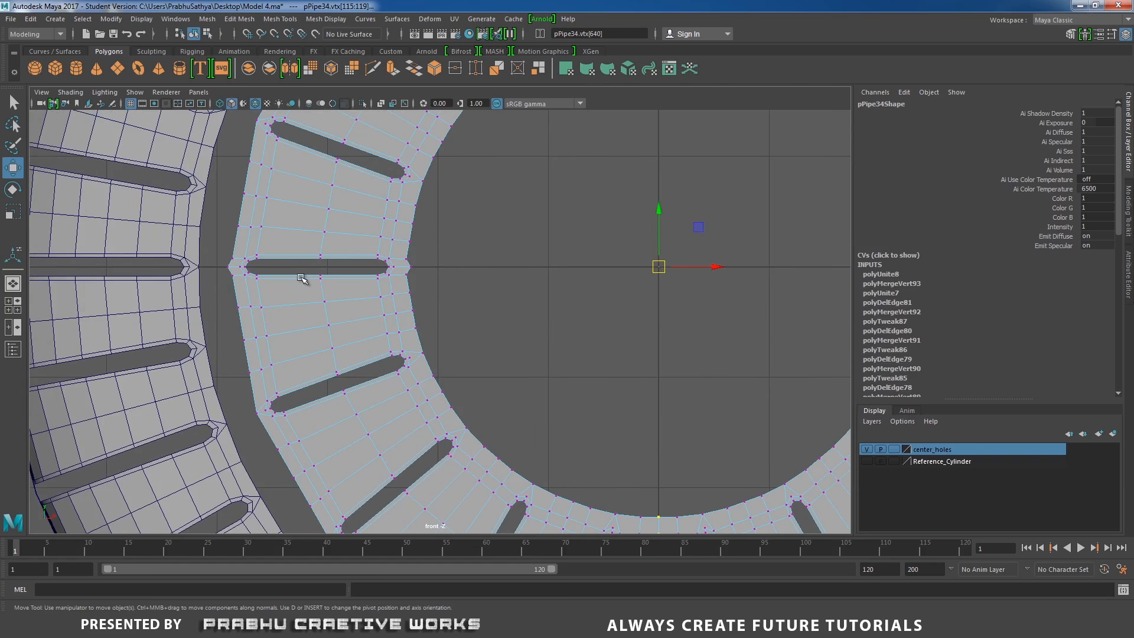
left_click_drag(216, 265, 435, 272)
right_click_drag(448, 300, 507, 243)
Merge the overlapping vertices around the right seam slot
middle_click_drag(759, 264, 257, 295, "alt")
scroll(481, 283, "up", 2)
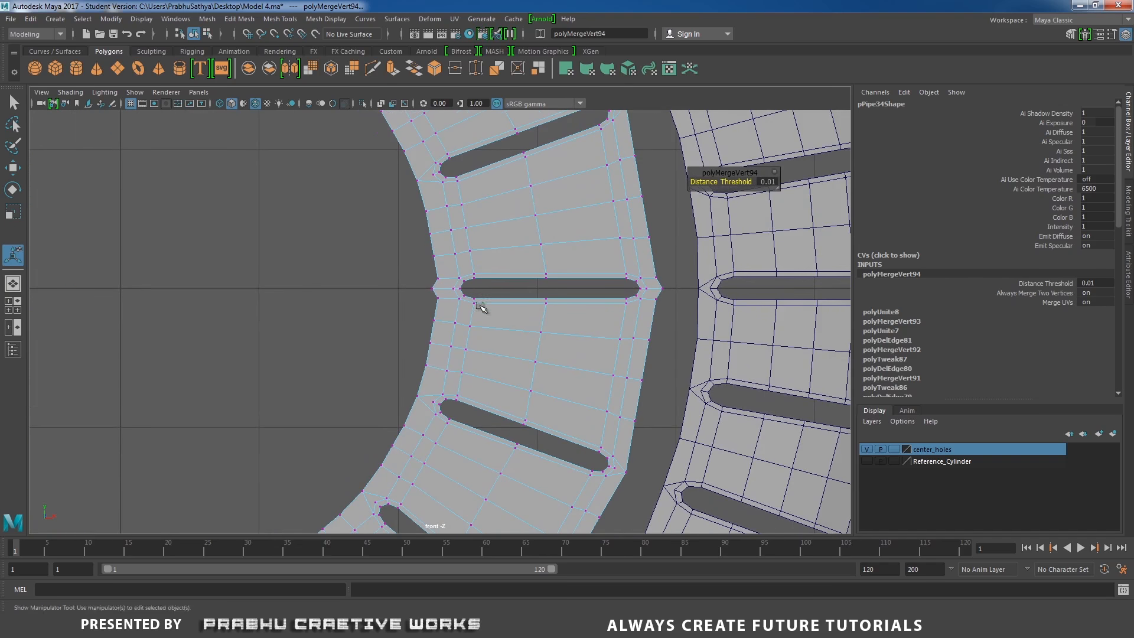
left_click_drag(421, 280, 624, 294)
left_click_drag(667, 291, 668, 291)
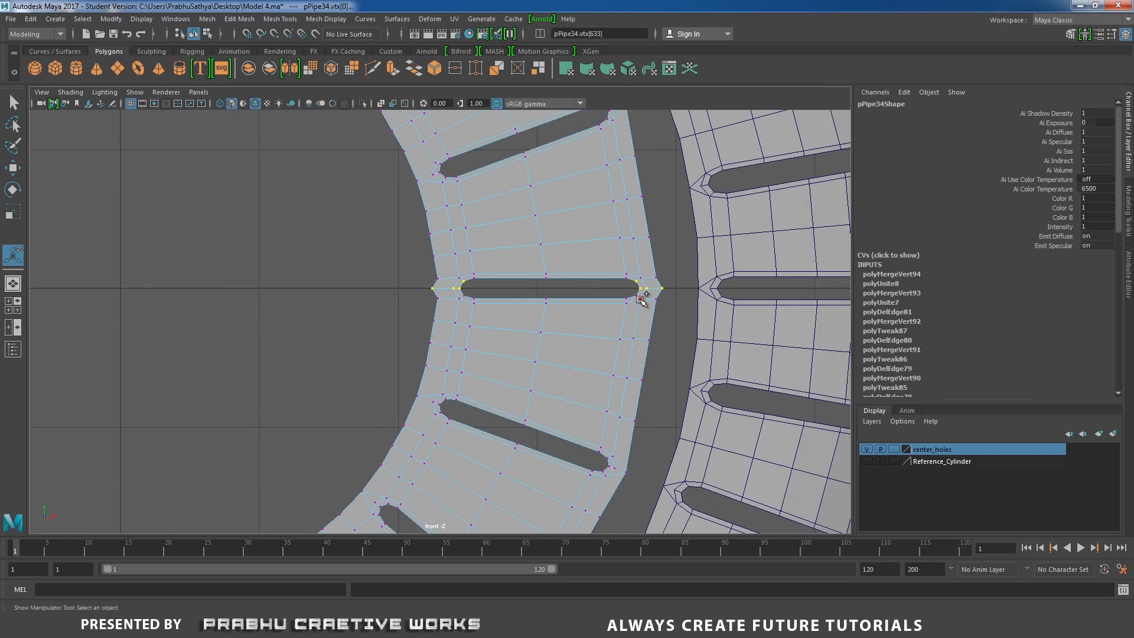
right_click(643, 298, "shift")
left_click_drag(417, 285, 668, 299)
left_click_drag(425, 283, 684, 291)
right_click(648, 306, "shift")
right_click_drag(649, 306, 715, 247, "shift")
scroll(659, 337, "up", 5)
middle_click_drag(583, 278, 582, 325, "alt")
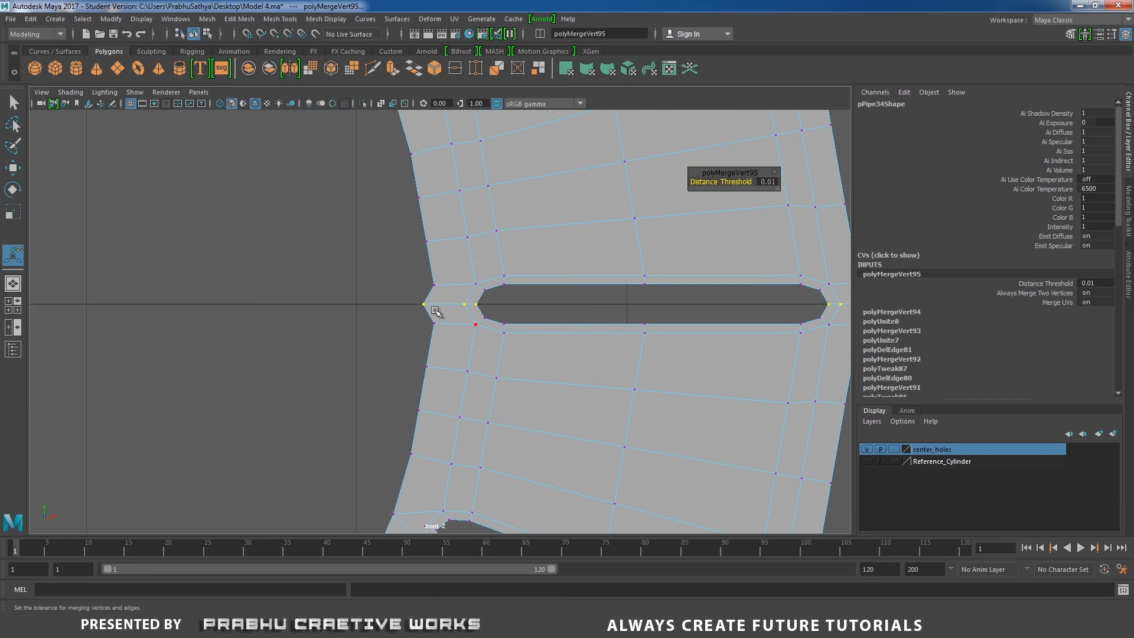
Merge the vertices and delete the extra edge at one end of the right seam slot
left_click_drag(408, 272, 443, 336)
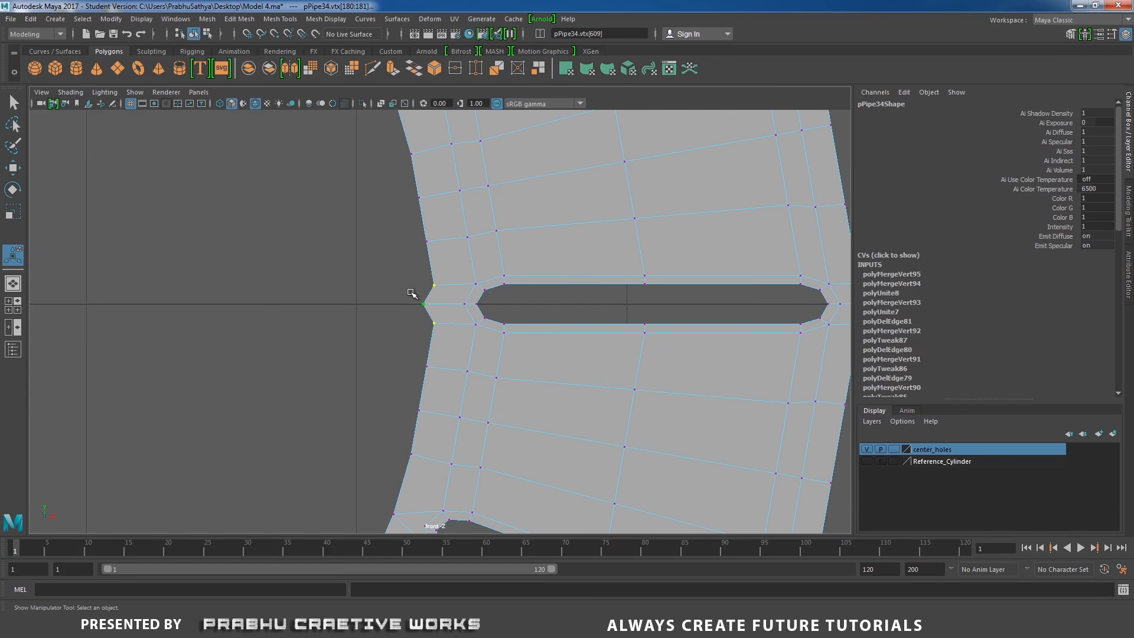
left_click_drag(405, 273, 443, 332)
right_click_drag(452, 332, 466, 236, "shift")
left_click(456, 313)
right_click_drag(462, 324, 417, 347, "shift")
Merge the vertices and delete the extra edge at the other end of the right seam slot
middle_click_drag(752, 321, 392, 325, "alt")
scroll(585, 292, "up", 2)
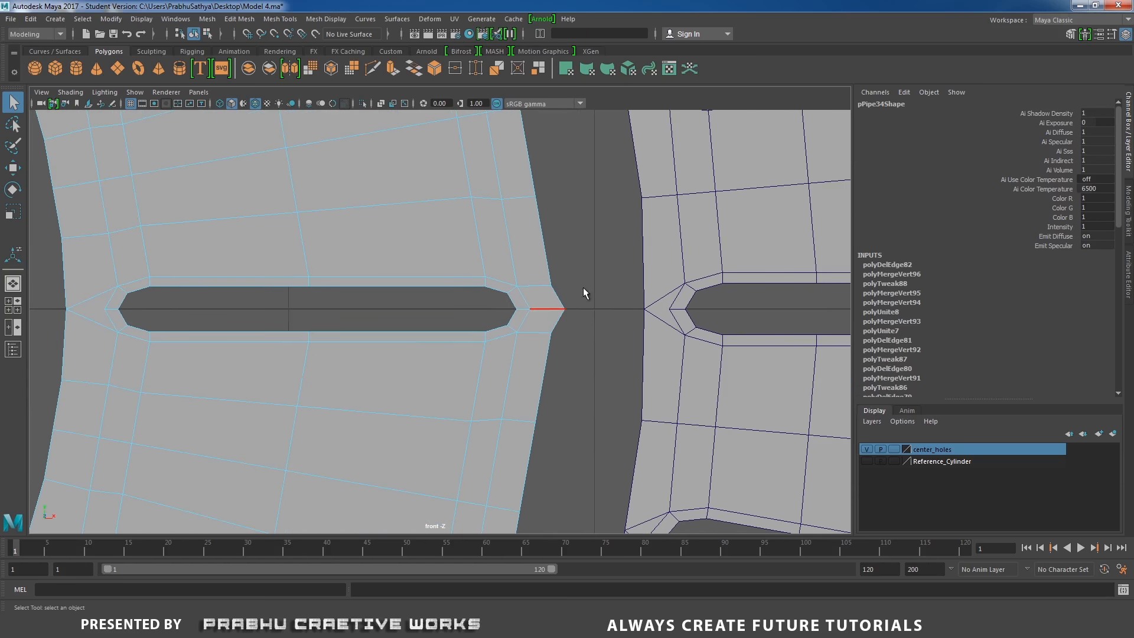
right_click(584, 285)
left_click(527, 285)
left_click_drag(529, 260, 570, 362)
right_click_drag(546, 319, 532, 253, "shift")
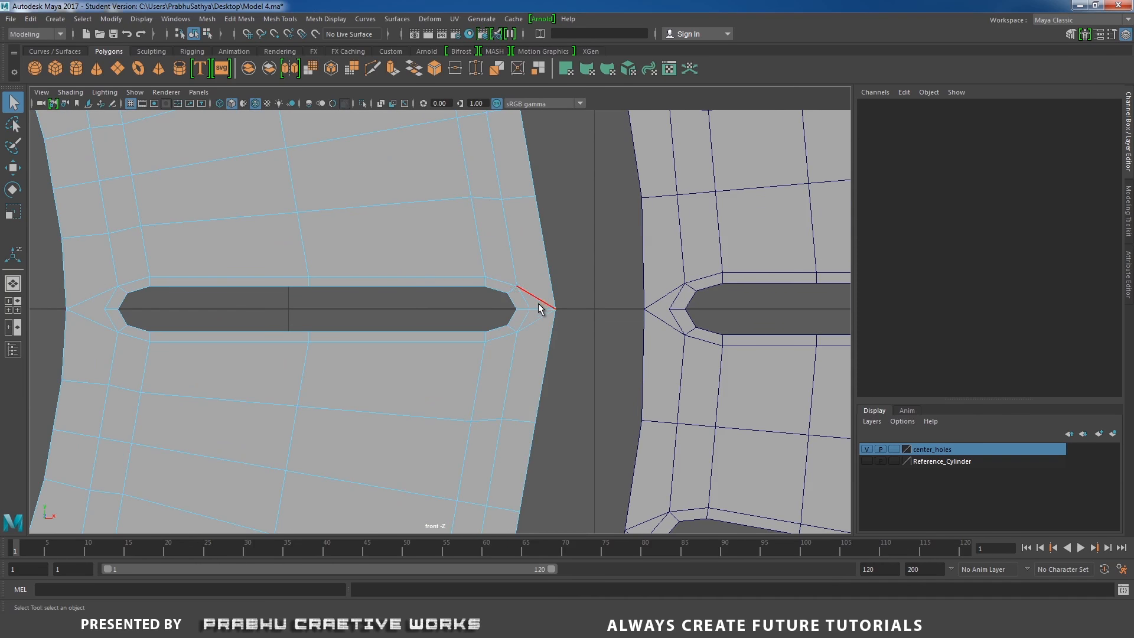
left_click(536, 324)
right_click_drag(537, 335, 463, 347, "shift")
scroll(423, 356, "down", 5)
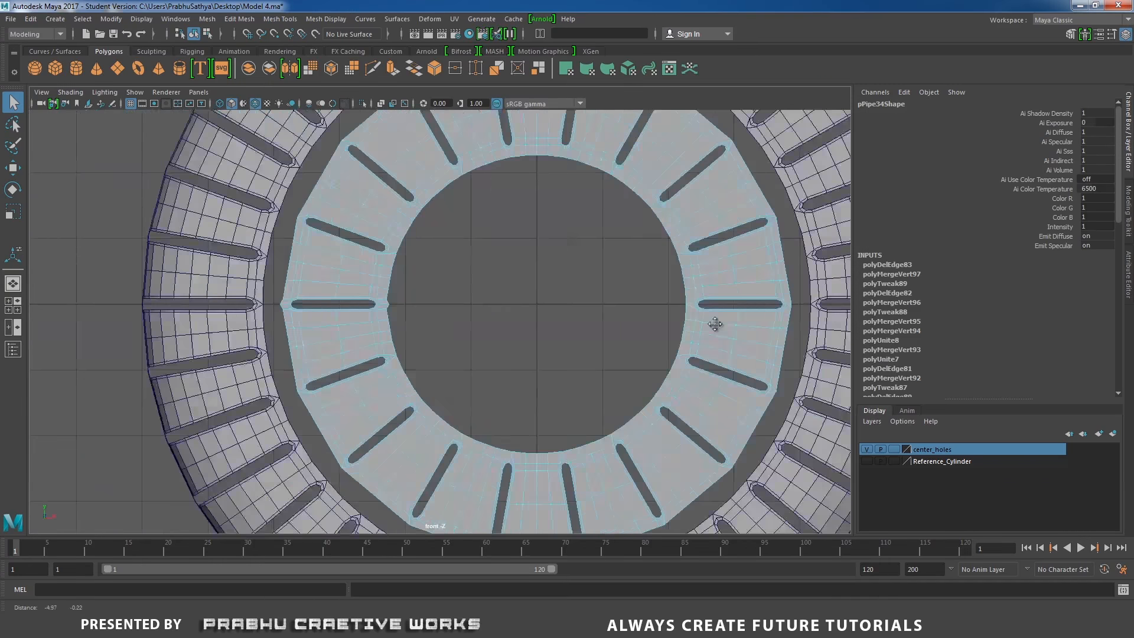
Merge the vertices and delete the extra edge at the outer end of the left seam slot
scroll(747, 410, "up", 3)
scroll(392, 313, "up", 3)
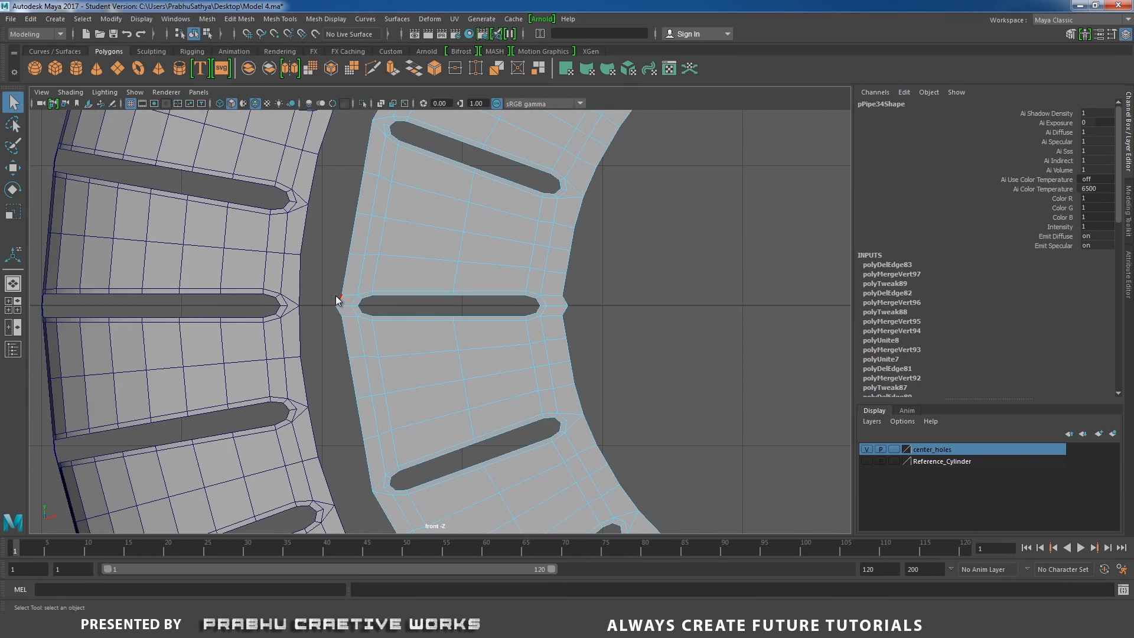
right_click_drag(336, 285, 284, 270)
left_click_drag(327, 272, 348, 329)
right_click_drag(355, 292, 349, 221, "shift")
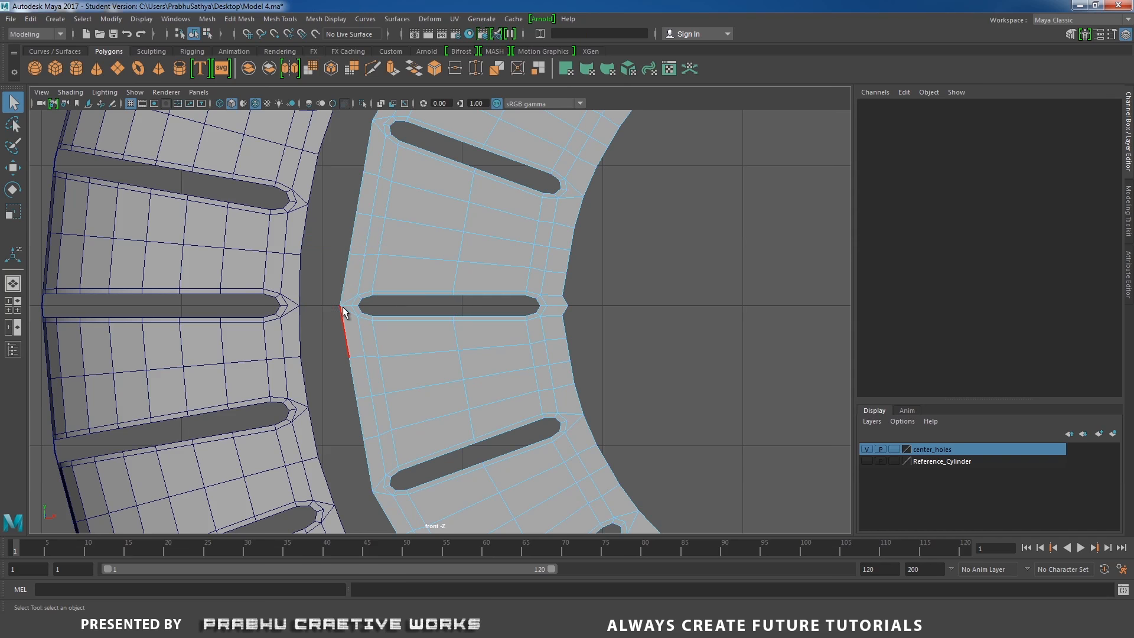
left_click(354, 319)
right_click_drag(362, 324, 331, 355, "shift")
Merge the vertices and delete the extra edge at the inner end of the left seam slot
middle_click_drag(223, 303, 113, 297, "alt")
right_click_drag(406, 276, 351, 264)
left_click_drag(443, 273, 463, 324)
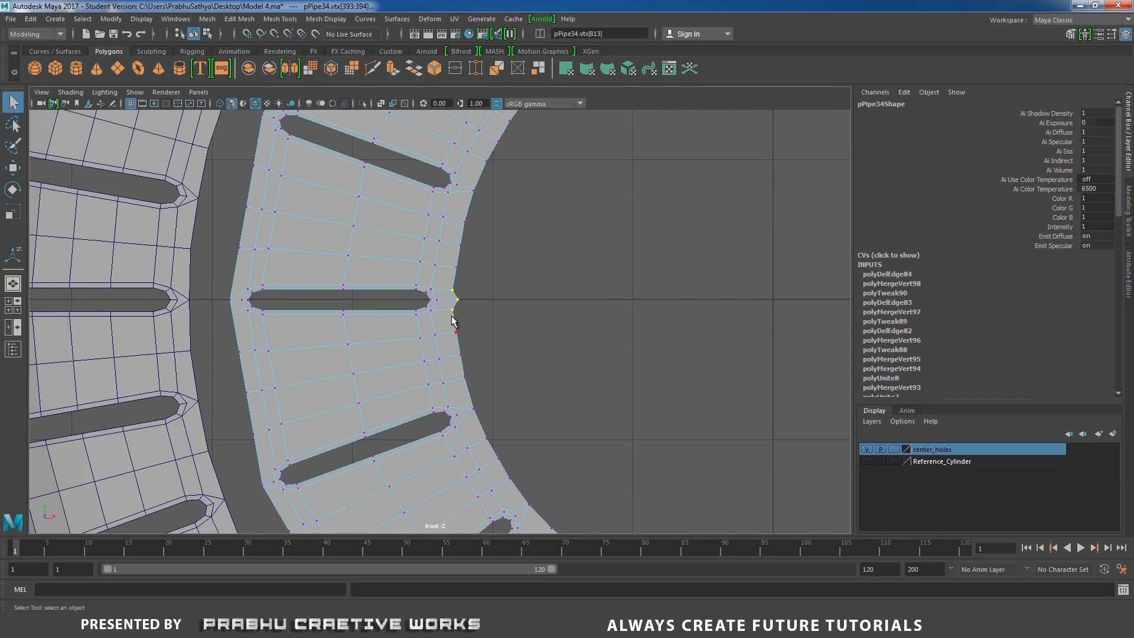
right_click_drag(452, 315, 448, 236, "shift")
left_click(445, 311)
right_click_drag(444, 312, 381, 332, "shift")
Inspect the completed inner ring from several angles in the shaded perspective view
scroll(619, 360, "down", 8)
right_click_drag(525, 244, 582, 230)
key("space")
left_click_drag(549, 274, 495, 307)
right_click_drag(495, 307, 327, 248, "alt")
left_click_drag(327, 248, 423, 264, "alt")
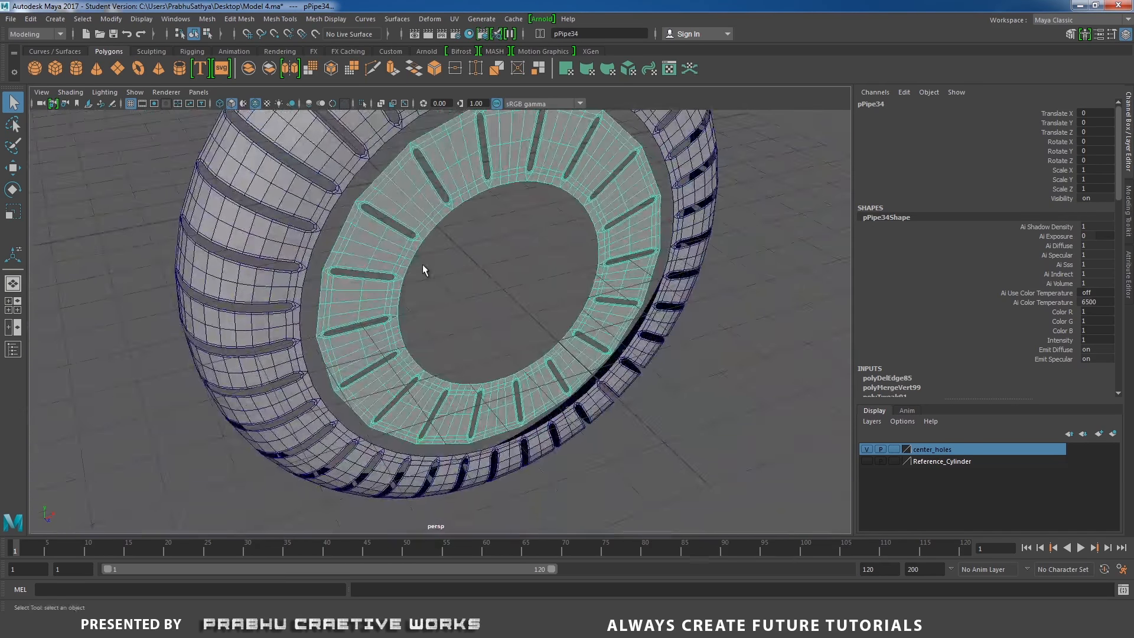
middle_click_drag(471, 265, 447, 349, "alt")
right_click_drag(448, 349, 376, 322, "alt")
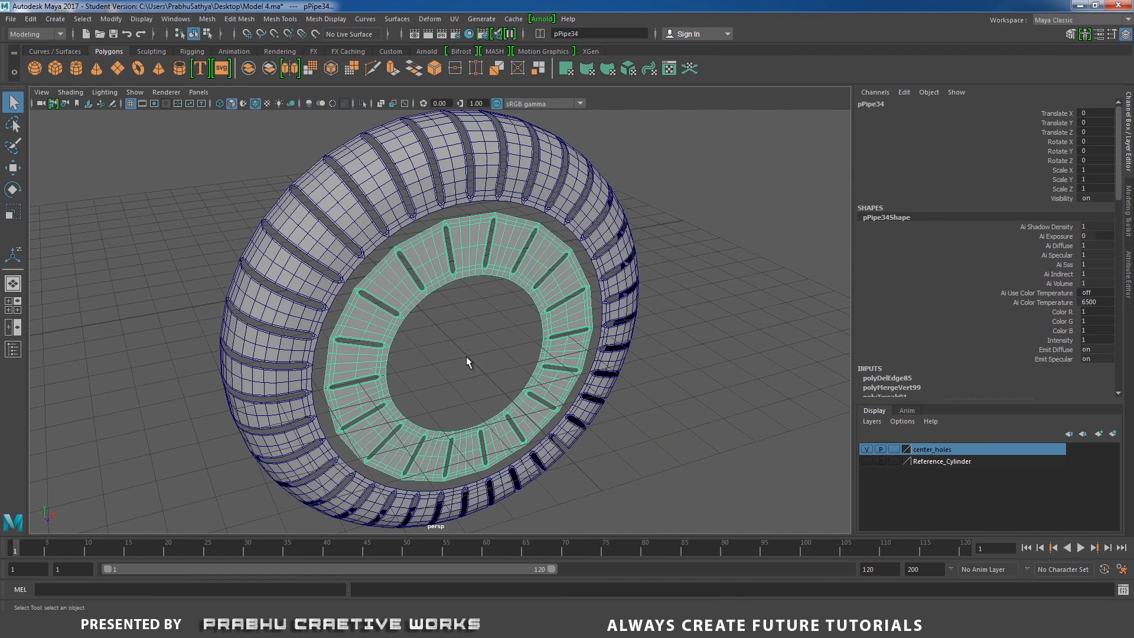
key("5")
left_click(738, 257)
left_click_drag(641, 282, 628, 263, "alt")
right_click_drag(628, 263, 668, 269, "alt")
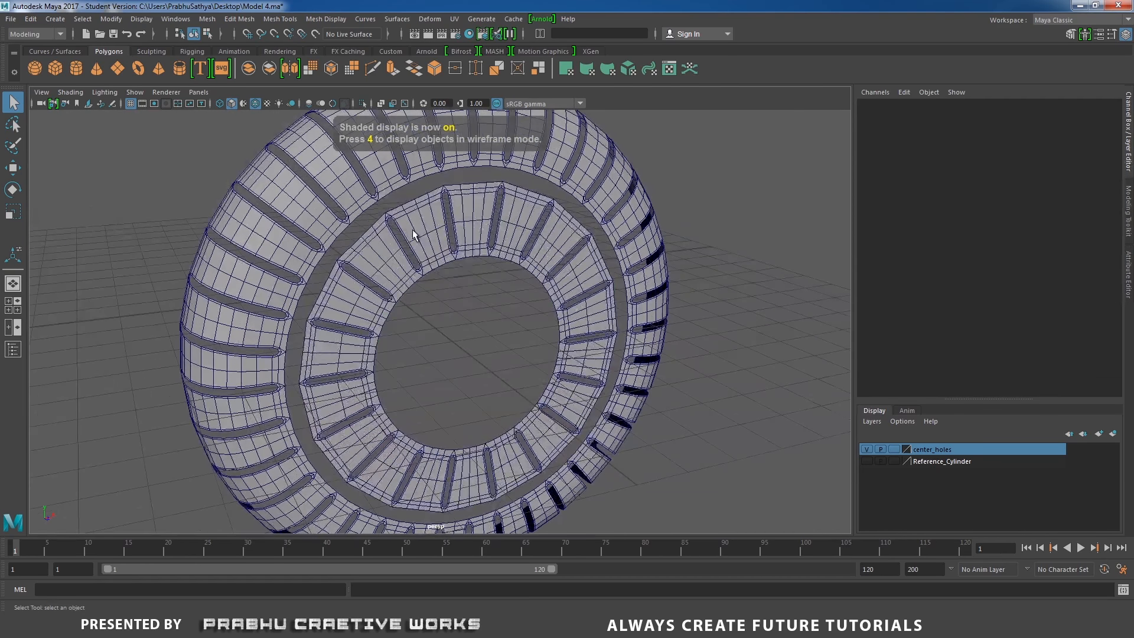
left_click(418, 235)
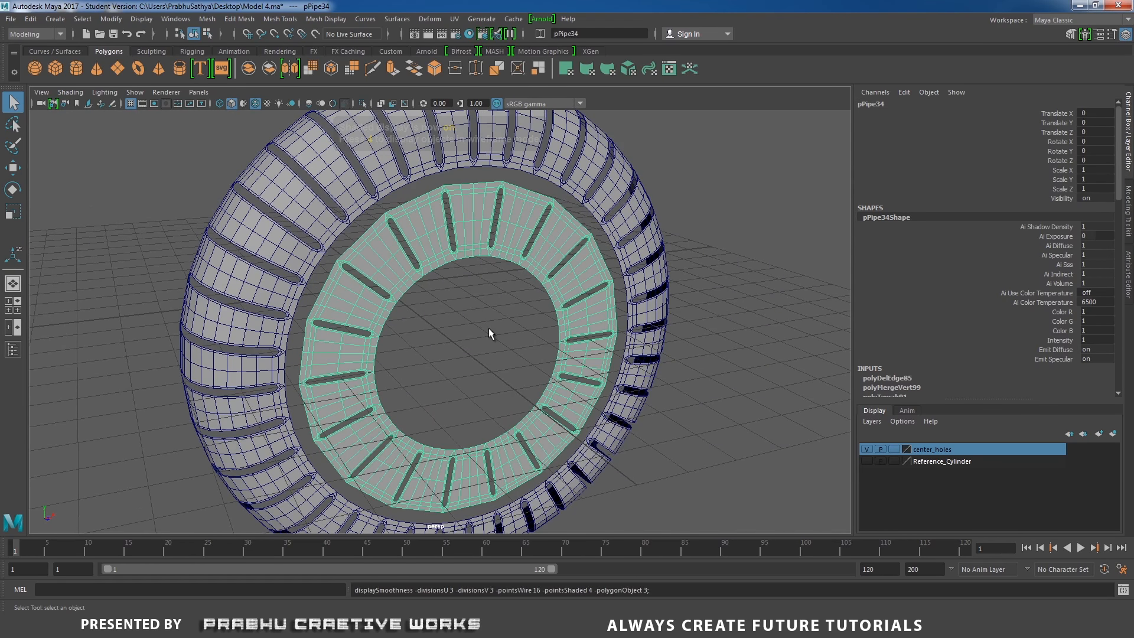
left_click(473, 321)
left_click_drag(473, 320, 390, 301, "alt")
left_click(390, 301)
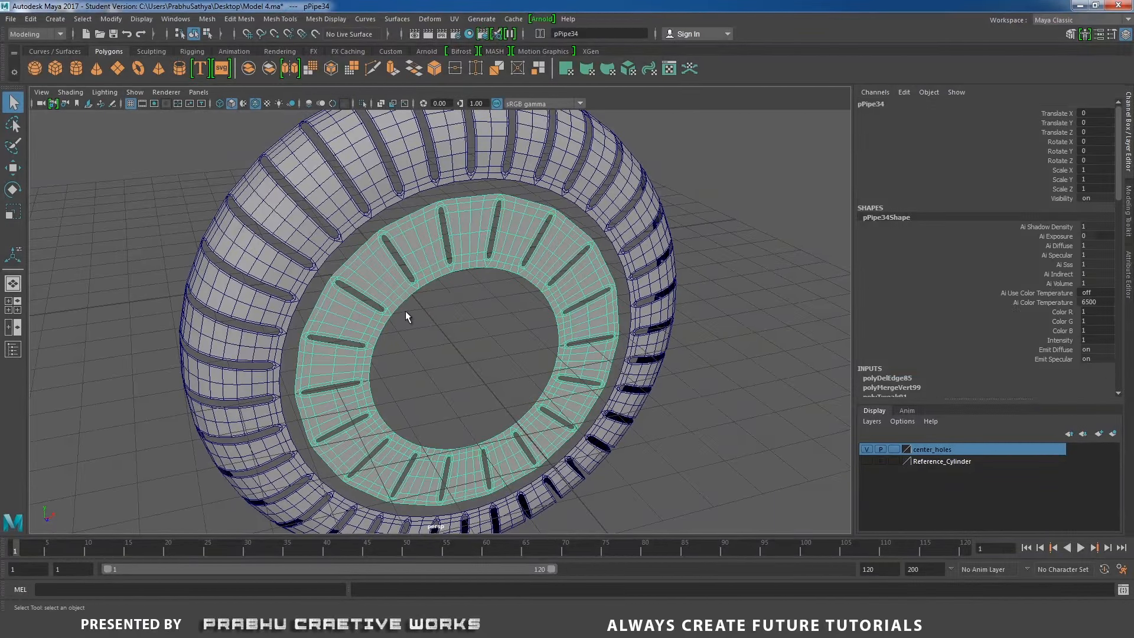
Save the scene as Model 5.ma
key("1")
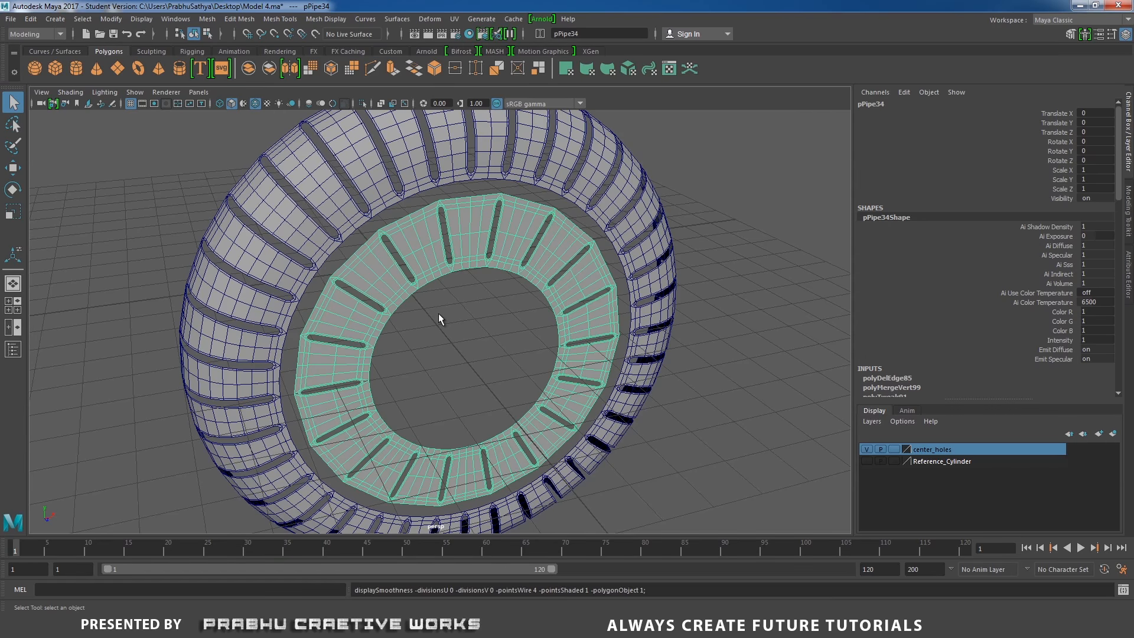
key("ctrl+alt+s")
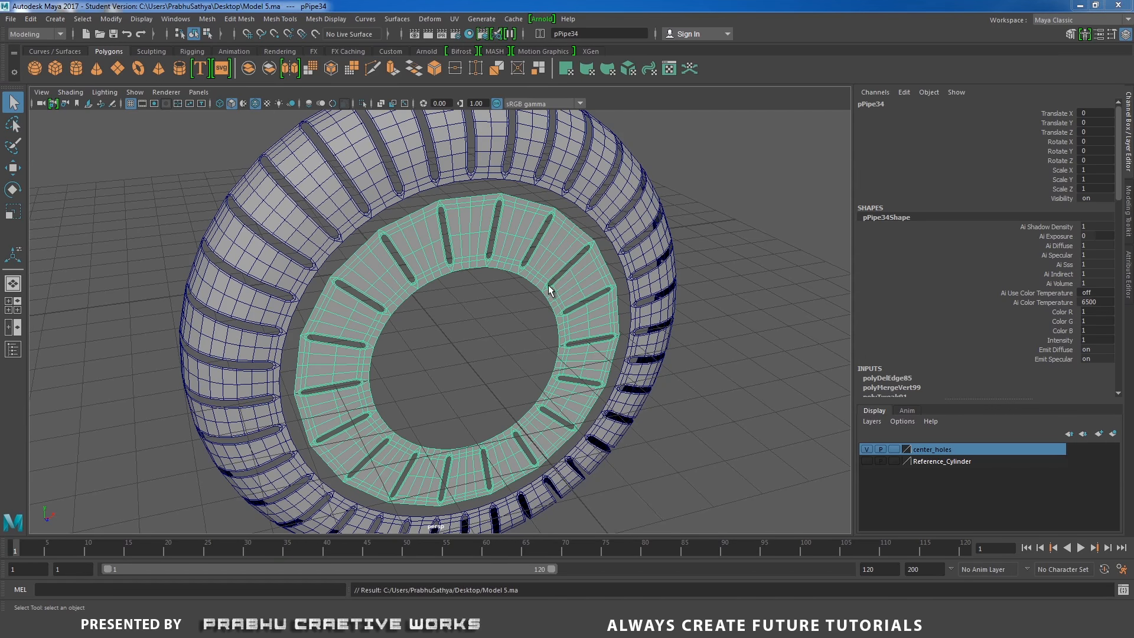
Combine the outer slotted ring and the inner ring into a single mesh
left_click(599, 253)
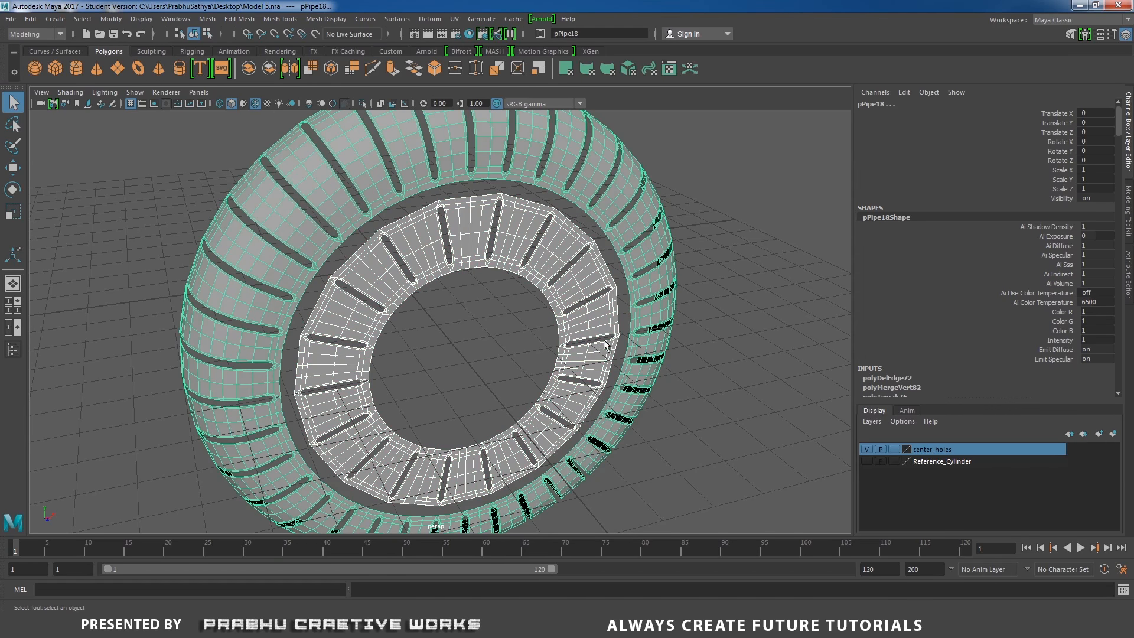
right_click_drag(510, 321, 487, 534, "shift")
middle_click_drag(502, 267, 540, 327, "alt")
scroll(531, 319, "up", 4)
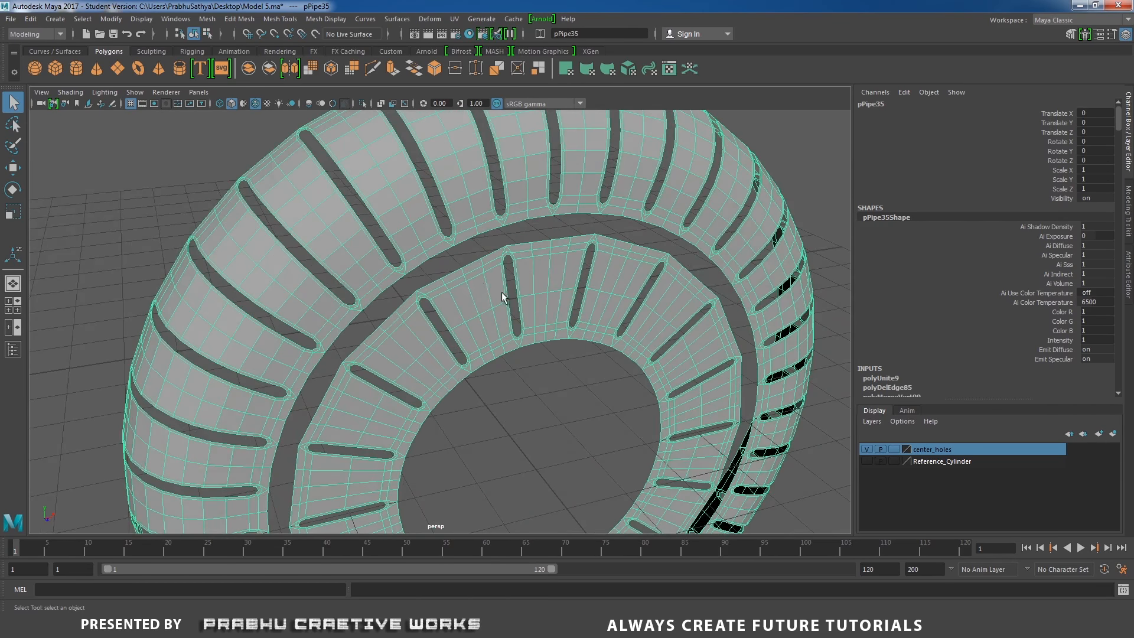
Select the facing border edge loops of the outer and inner rings and bridge them with 3 divisions
right_click_drag(476, 275, 462, 243)
double_click(423, 262)
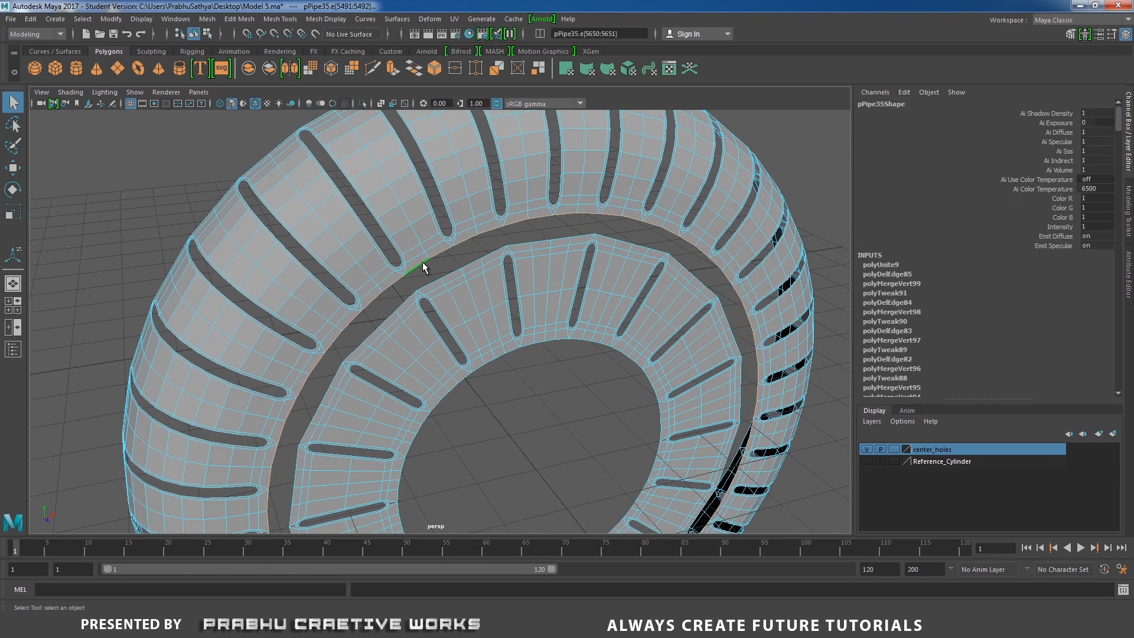
left_click(438, 283)
left_click_drag(499, 305, 502, 271, "alt")
right_click_drag(492, 286, 492, 288, "shift")
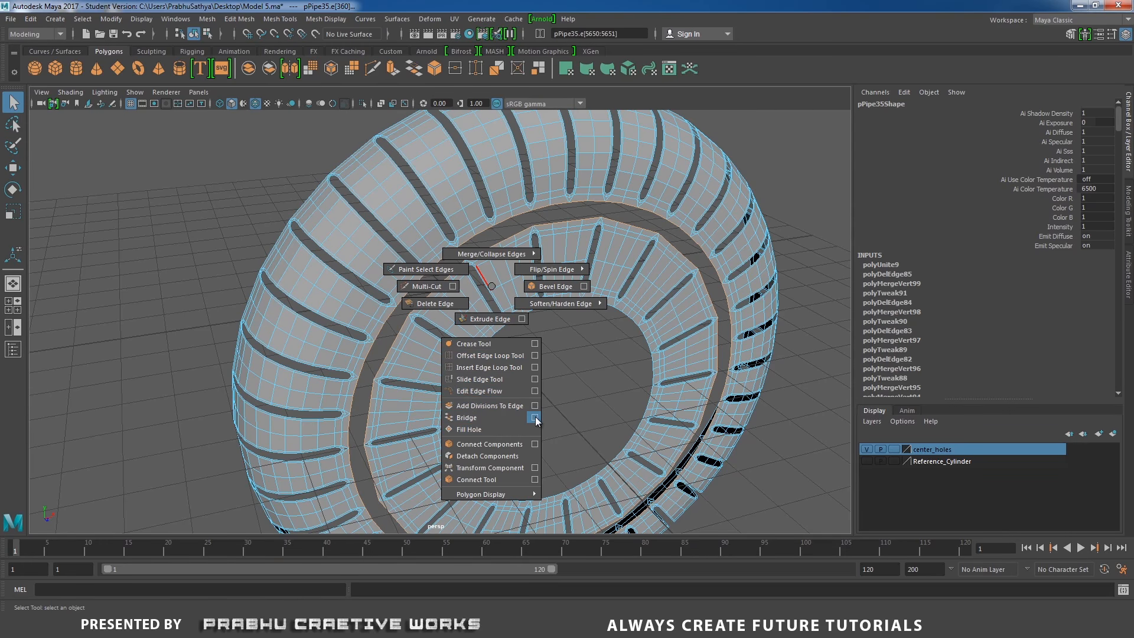
right_click_drag(536, 419, 536, 420, "shift")
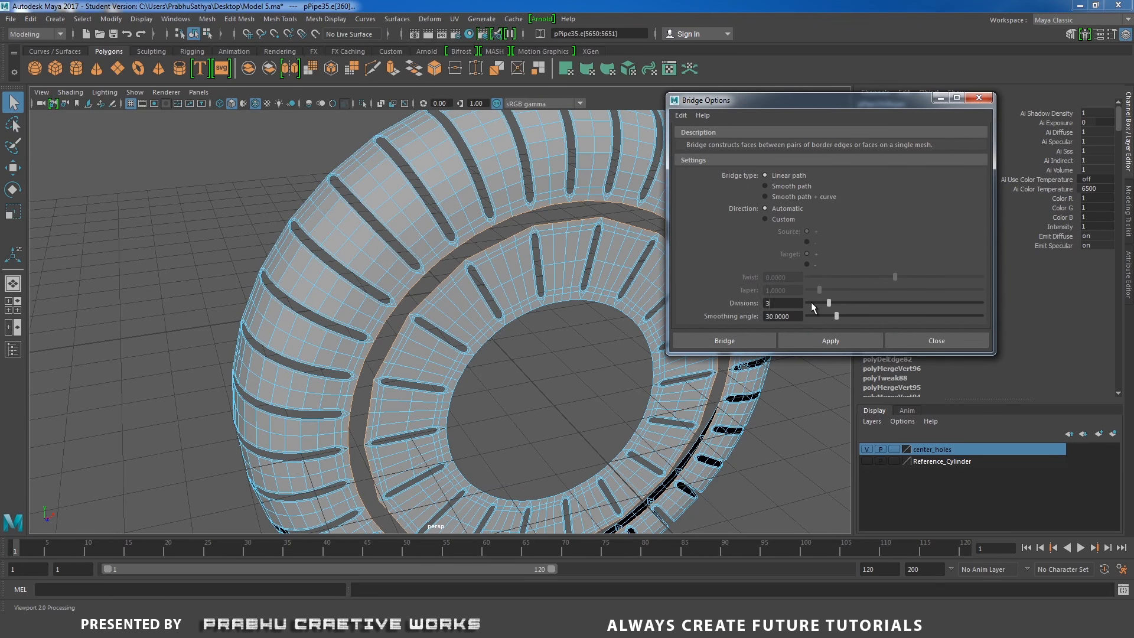
left_click(752, 338)
Inspect the bridged housing from several angles in object mode
left_click_drag(614, 312, 475, 264, "alt")
right_click_drag(475, 264, 516, 306, "alt")
left_click_drag(517, 307, 504, 313, "alt")
right_click_drag(504, 314, 595, 243, "alt")
right_click(516, 262)
middle_click_drag(574, 325, 564, 290, "alt")
right_click_drag(563, 290, 436, 310, "alt")
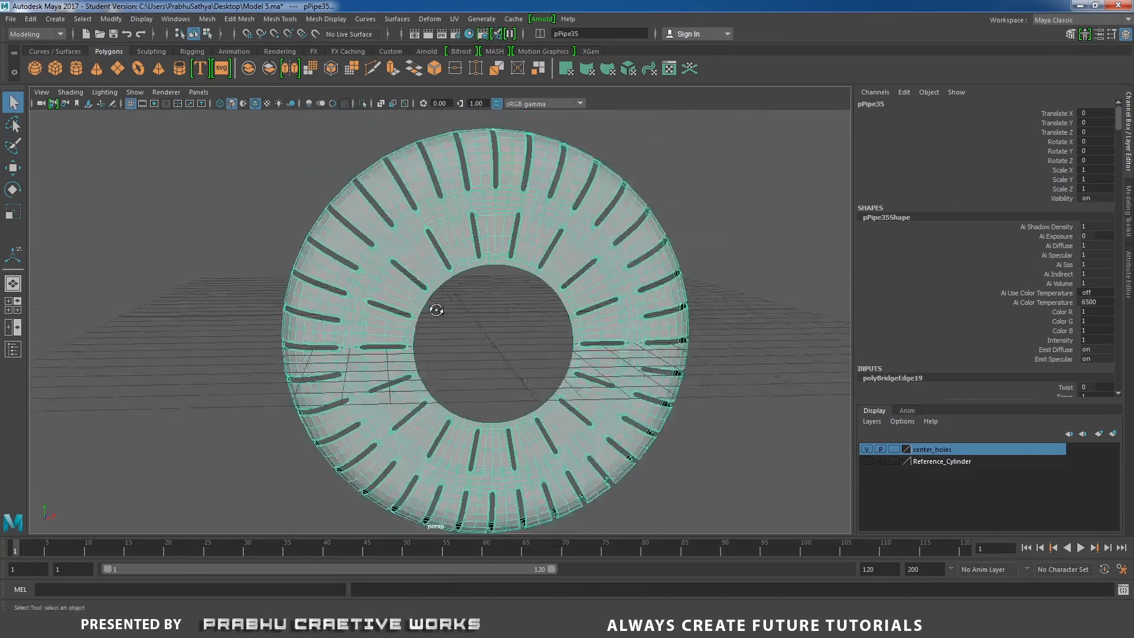
left_click_drag(436, 309, 513, 351, "alt")
right_click_drag(513, 350, 538, 352, "alt")
mouse_move(538, 351)
left_mouse_down("alt")
mouse_move(559, 339)
mouse_move(534, 338)
left_mouse_up("alt")
left_click(534, 338)
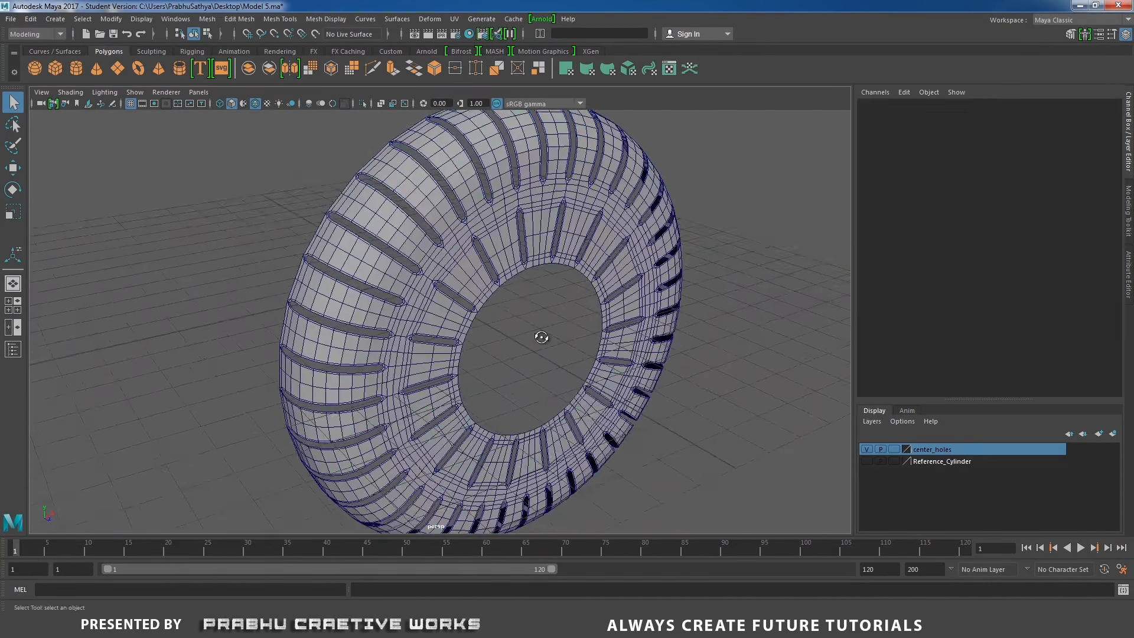
Examine the reference photo of the fan's motor housing vents
right_click_drag(539, 338, 548, 332, "alt")
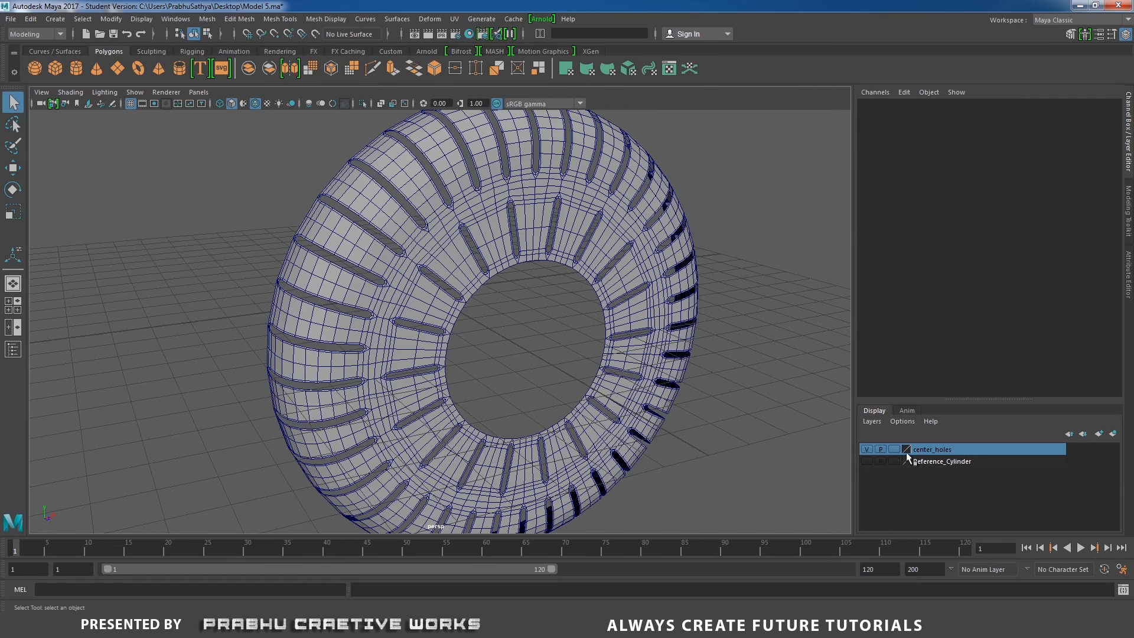
left_click(526, 626)
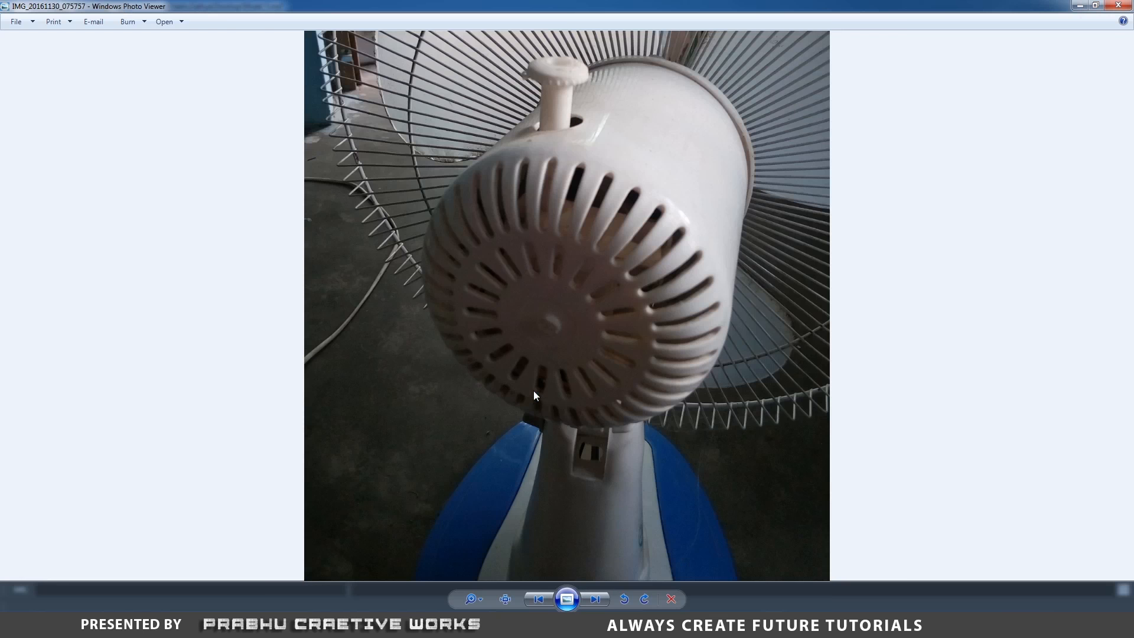
scroll(534, 319, "up", 5)
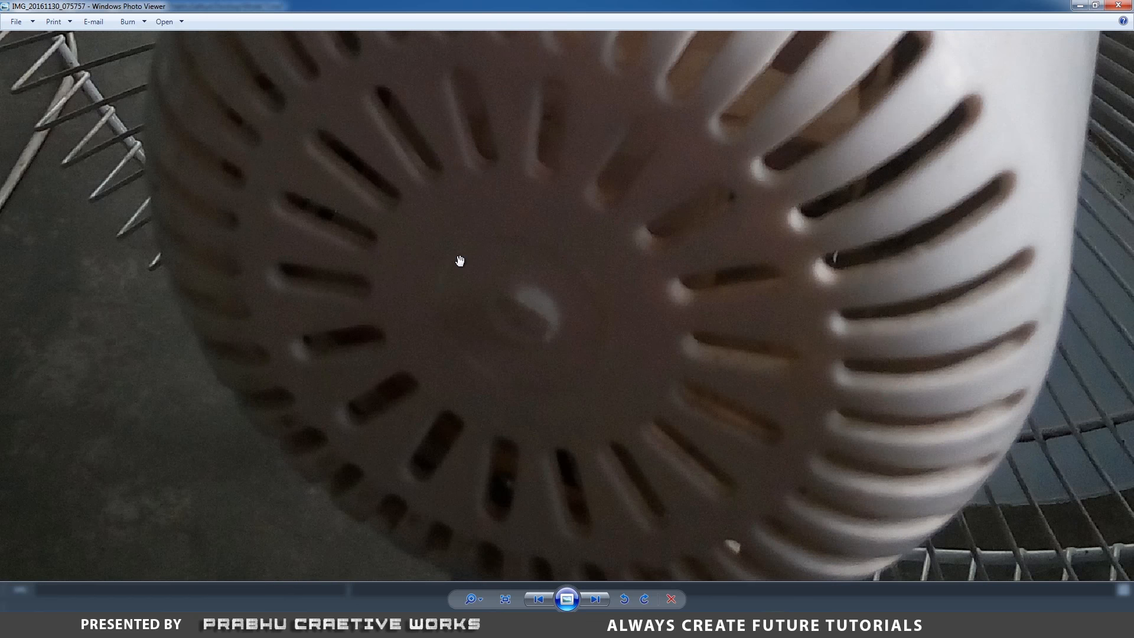
key("alt+Tab")
Create a polygon cylinder and set its Rotate X to 90
scroll(554, 311, "down", 3)
left_click_drag(555, 311, 521, 316, "alt")
scroll(521, 316, "up", 2)
left_click(493, 254)
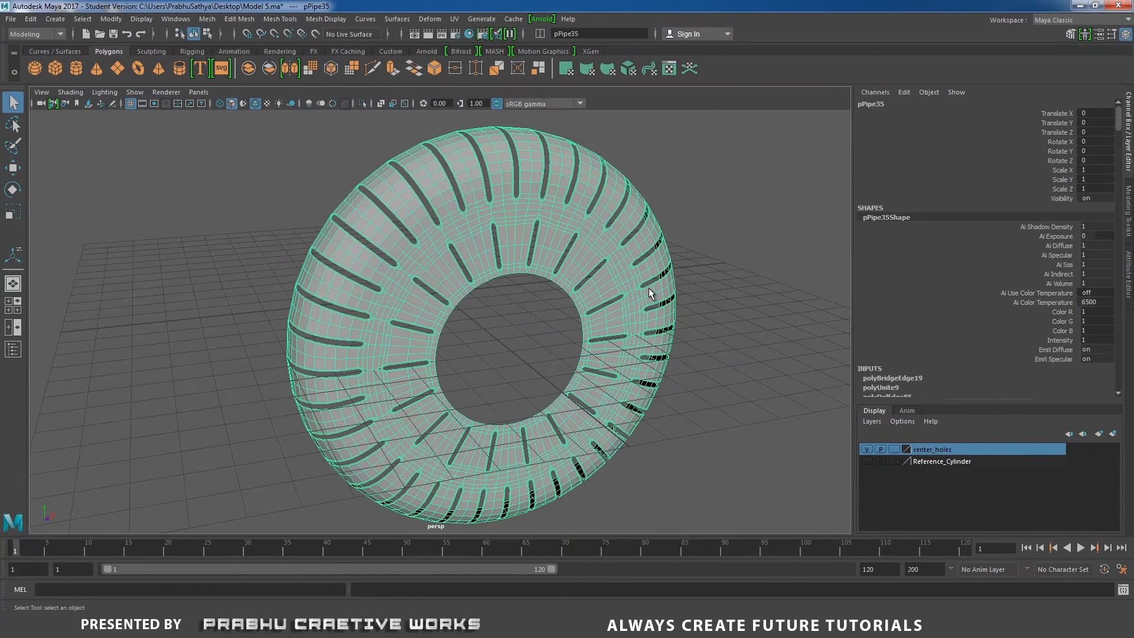
left_click(76, 68)
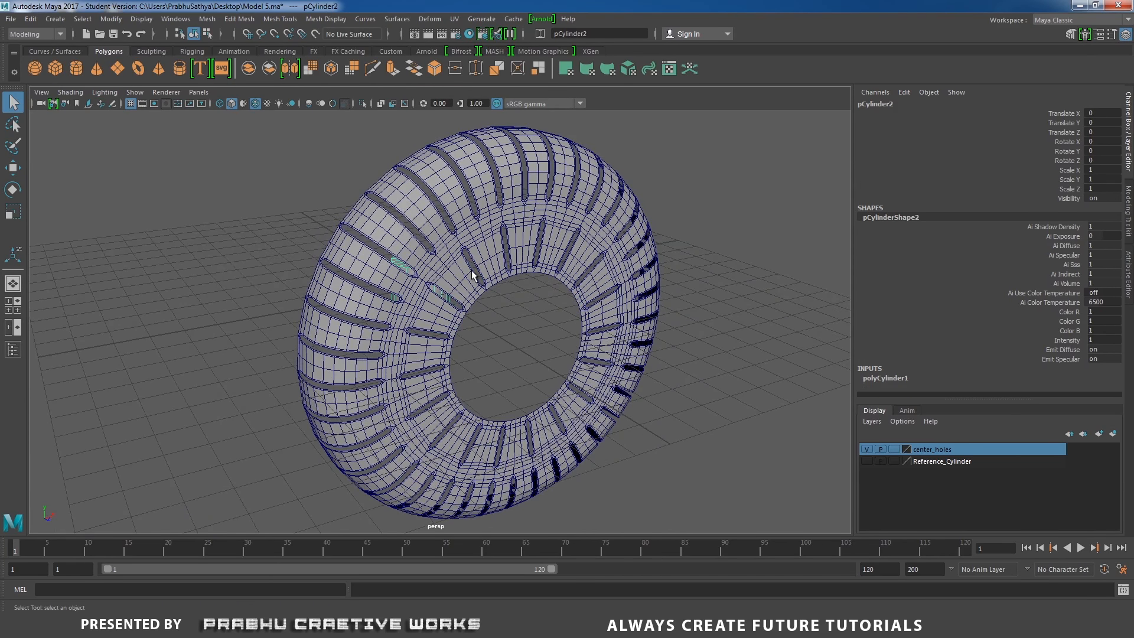
key("e")
left_click_drag(446, 265, 490, 323)
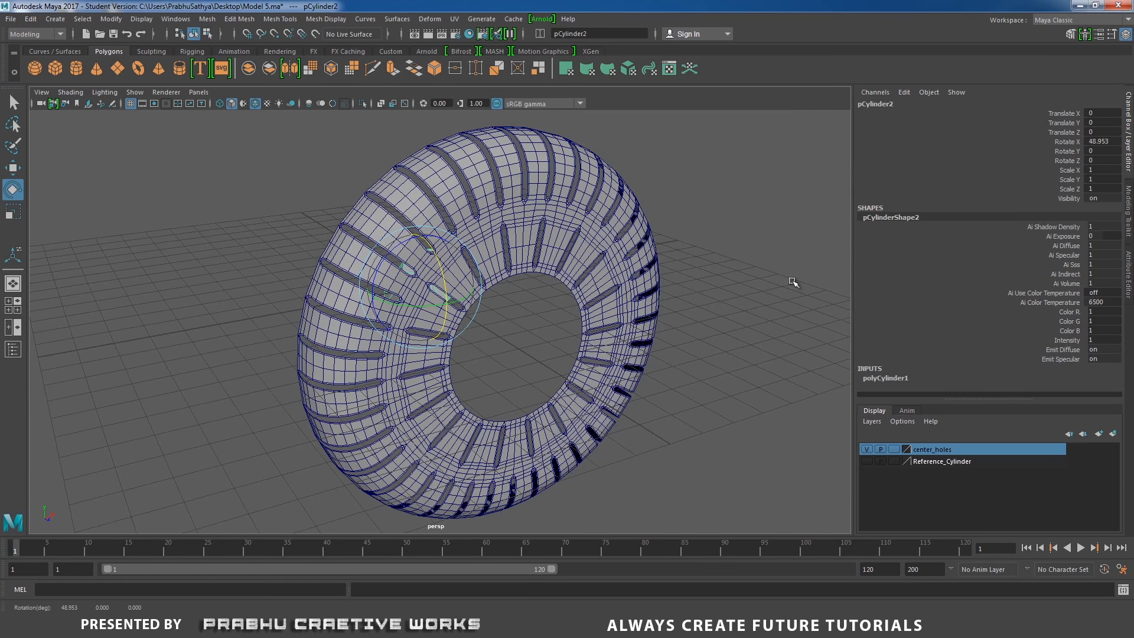
double_click(1104, 142)
type("90")
key("Return")
left_click_drag(352, 172, 567, 242, "alt")
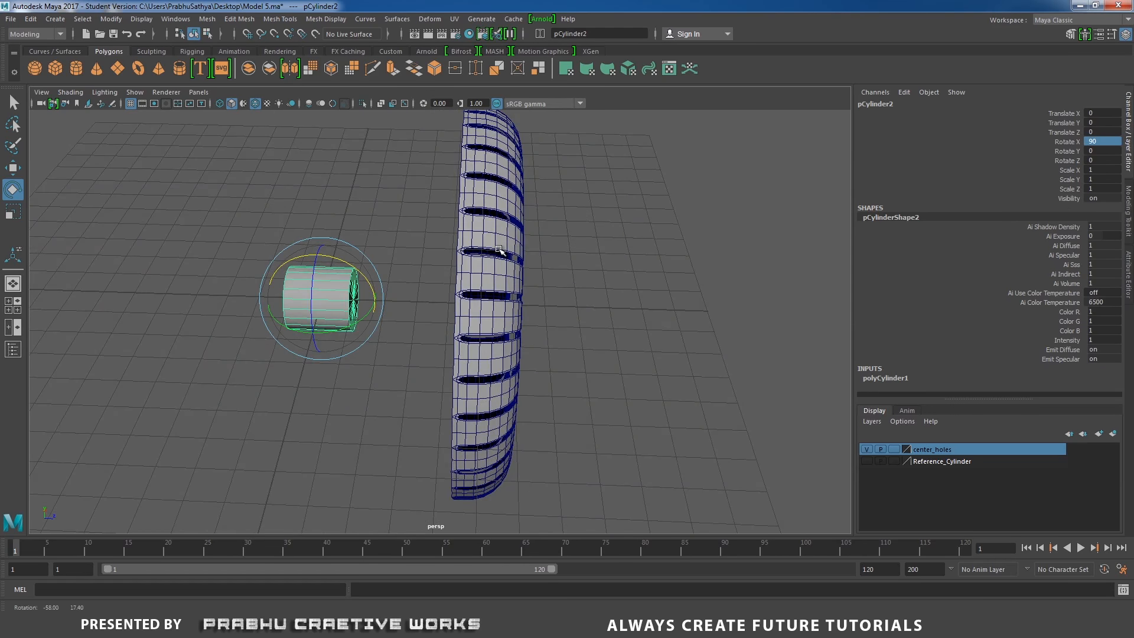
Move the cylinder along Z to about 8.9 units, in front of the housing's center
key("w")
left_click_drag(380, 302, 479, 274)
middle_click_drag(480, 275, 455, 308, "alt")
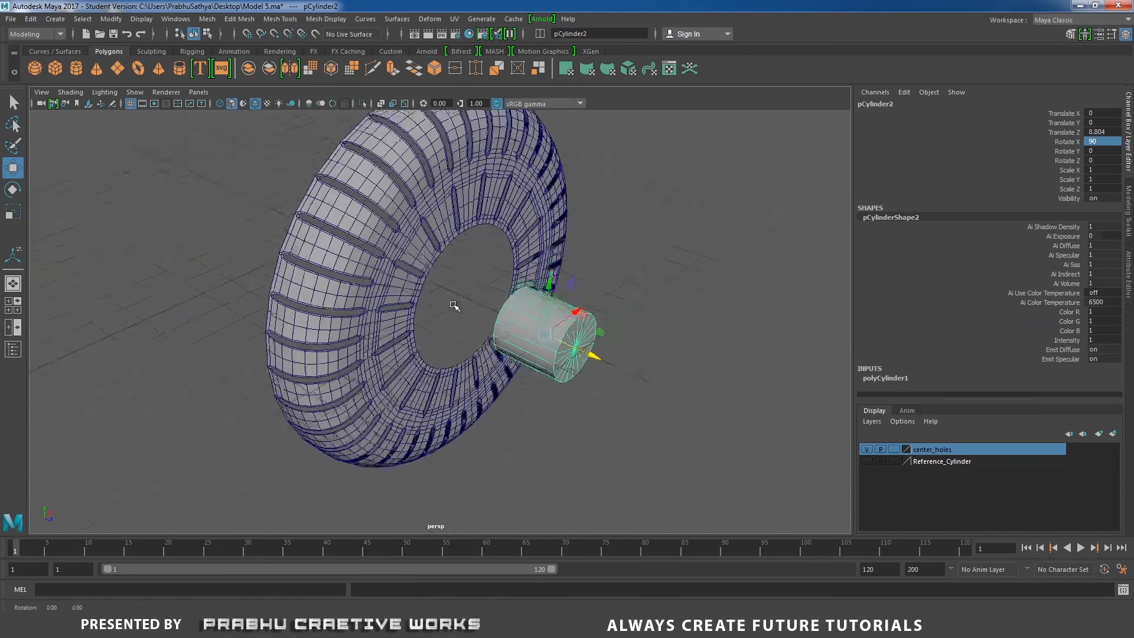
right_click_drag(456, 308, 591, 357, "alt")
left_click_drag(627, 366, 632, 368)
left_click_drag(560, 357, 470, 338, "alt")
right_click_drag(470, 338, 526, 354, "alt")
left_click(404, 200)
mouse_move(366, 236)
right_mouse_down()
mouse_move(366, 195)
mouse_move(384, 213)
mouse_move(424, 200)
mouse_move(380, 247)
right_mouse_up()
left_click_drag(386, 287, 446, 287, "alt")
left_click(684, 298)
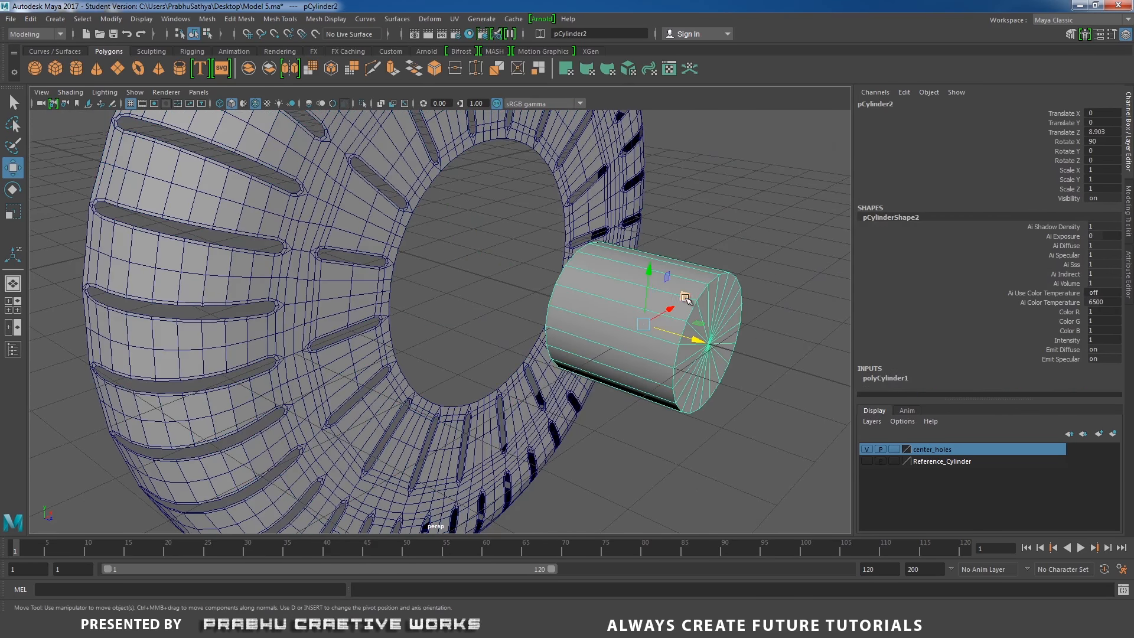
Set the cylinder's subdivisions axis to 72 and subdivision caps to 2
left_click(892, 376)
scroll(970, 305, "down", 2)
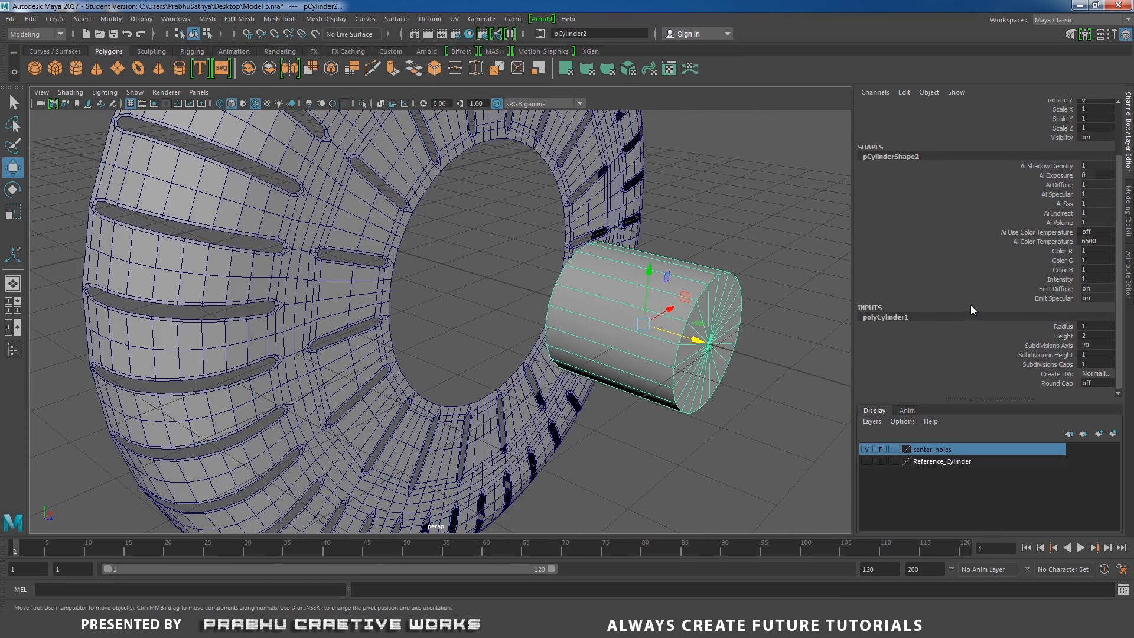
left_click(1109, 348)
left_click(1109, 350)
key("Return")
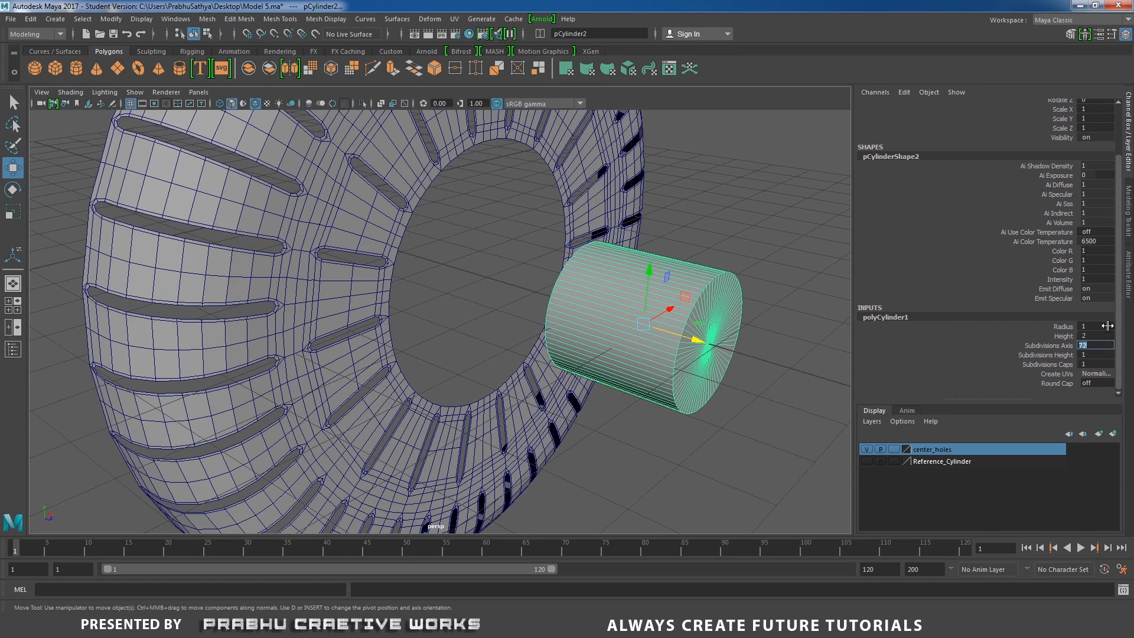
left_click(1068, 346)
left_click_drag(618, 350, 696, 267, "alt")
right_click_drag(691, 261, 689, 292)
left_click_drag(684, 278, 696, 286, "alt")
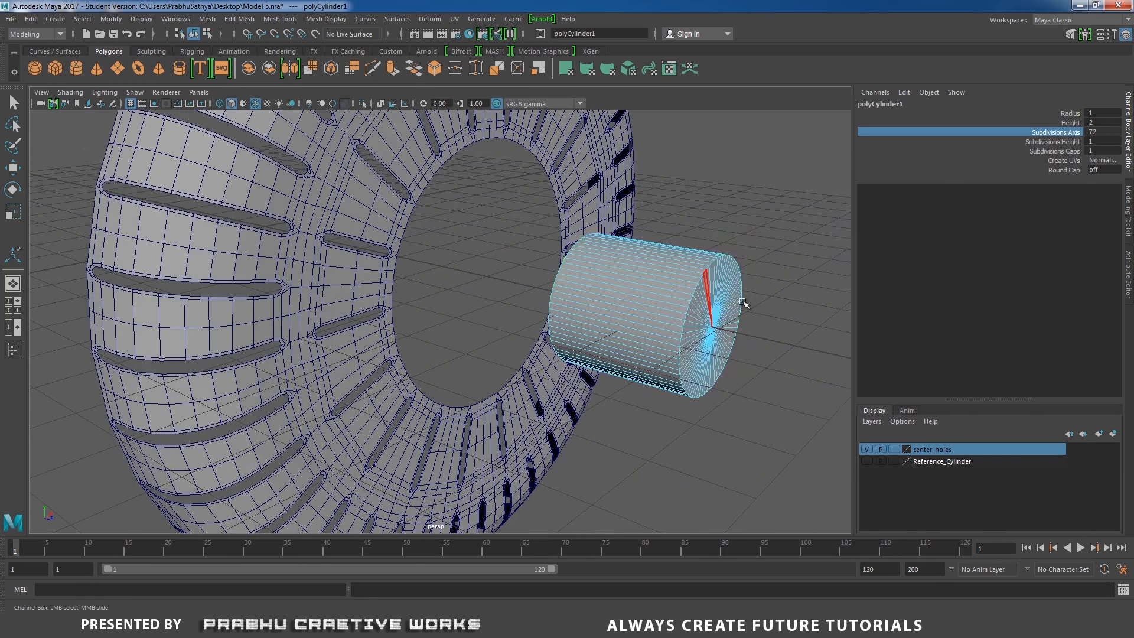
key("ctrl+z")
scroll(1063, 366, "down", 3)
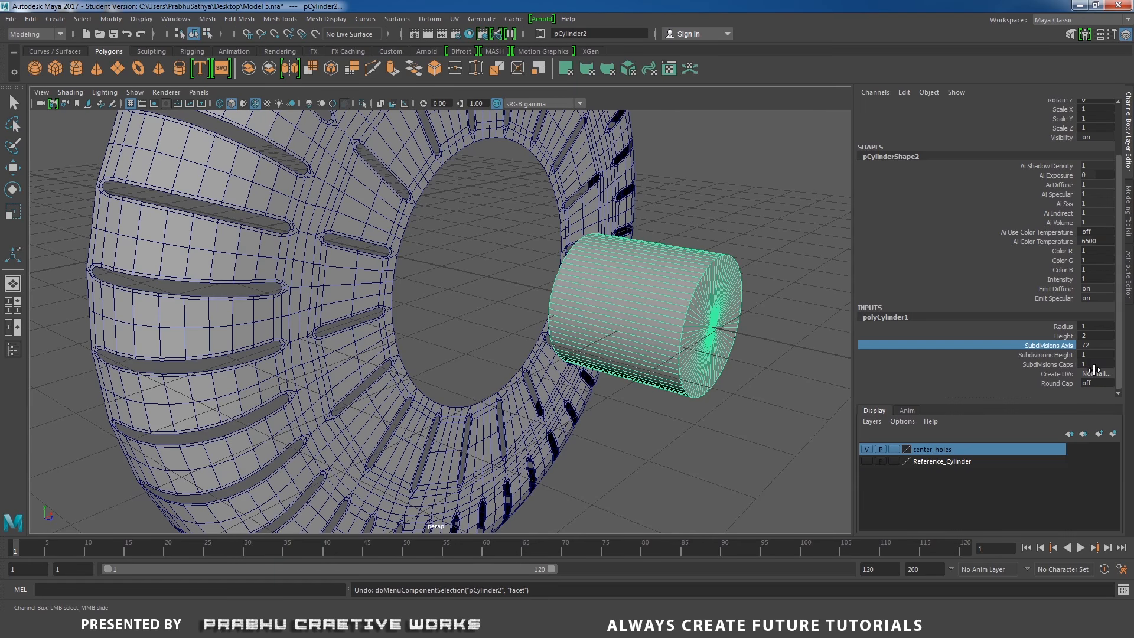
double_click(1096, 363)
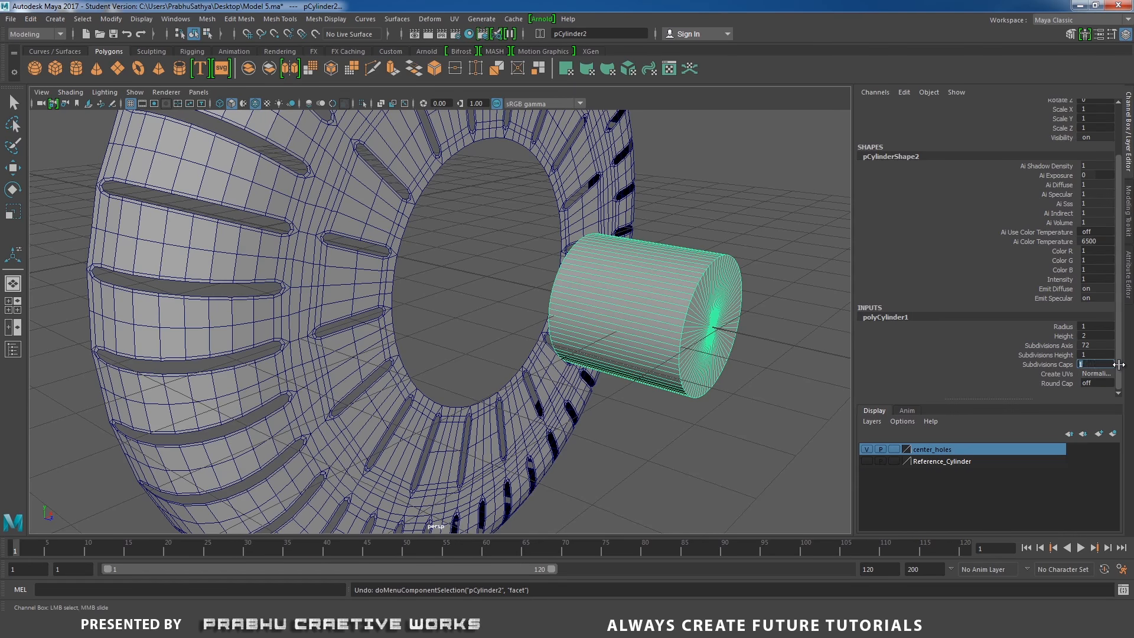
type("2")
key("Return")
Delete the cylinder's side faces and back cap to keep one cap disk, and center its pivot
left_click_drag(638, 303, 664, 256, "alt")
right_click_drag(658, 246, 658, 276)
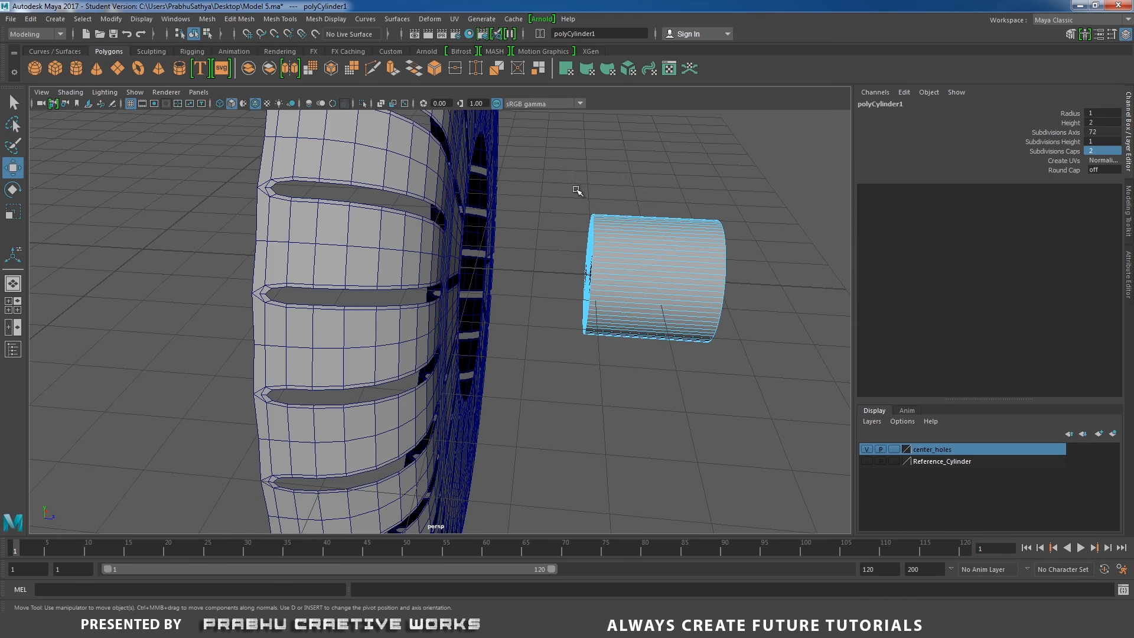
left_click_drag(577, 195, 587, 346)
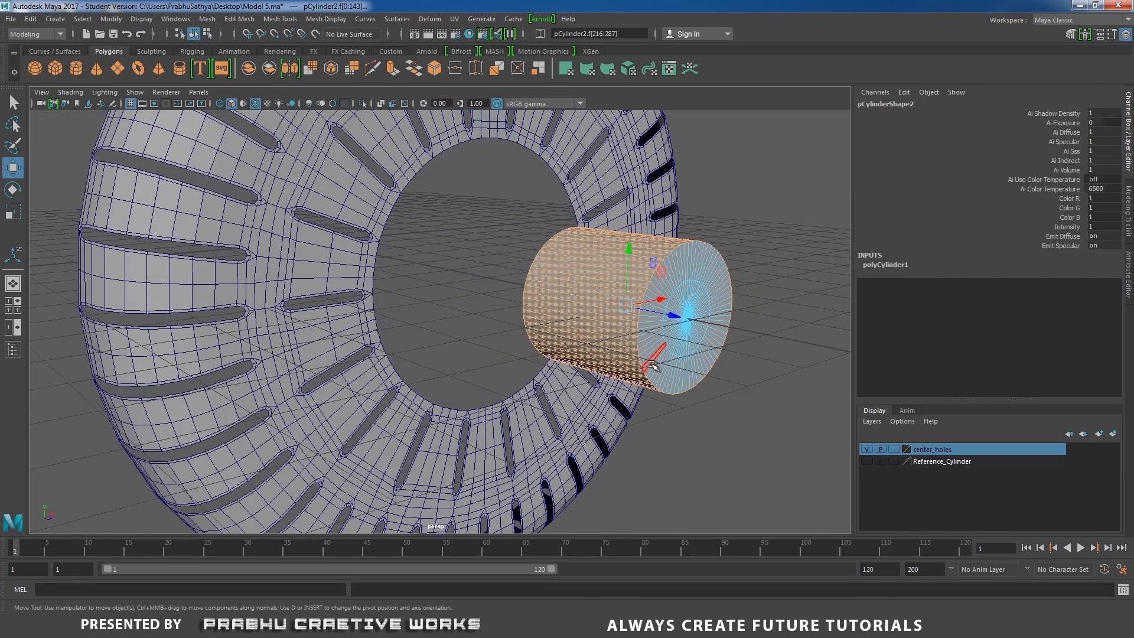
key("Delete")
right_click_drag(687, 283, 712, 275)
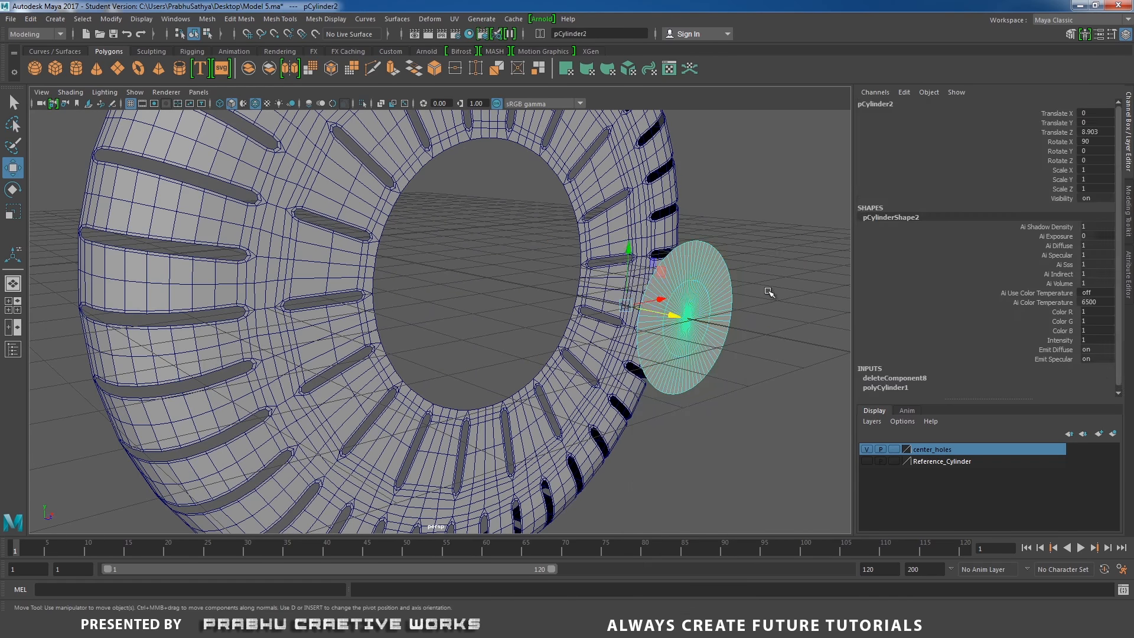
left_click_drag(712, 275, 667, 307, "alt")
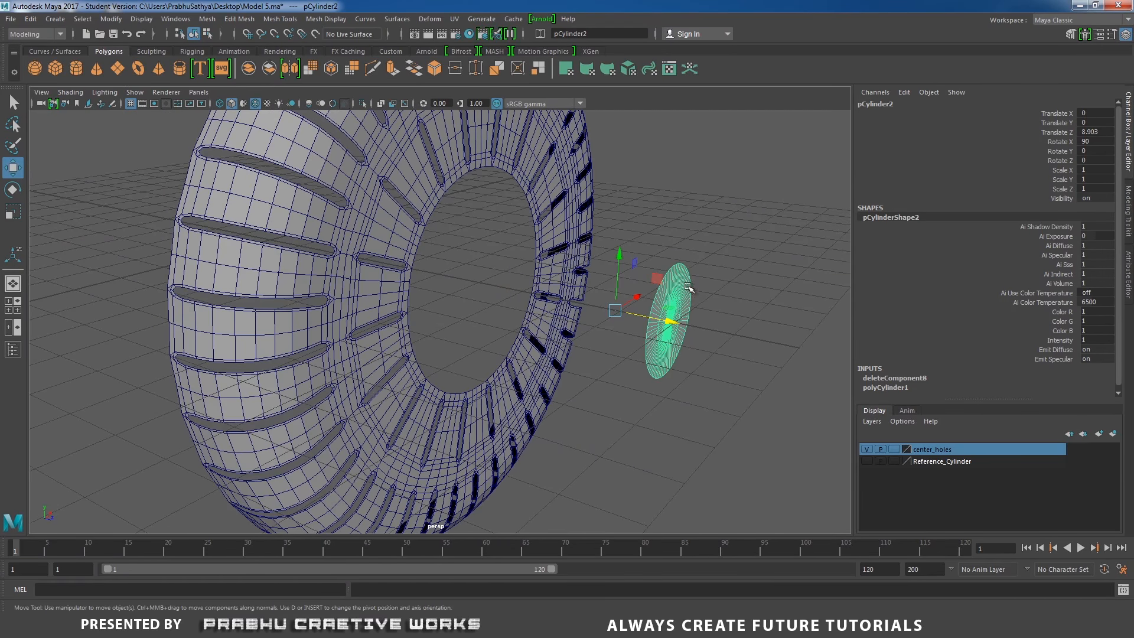
left_click(111, 19)
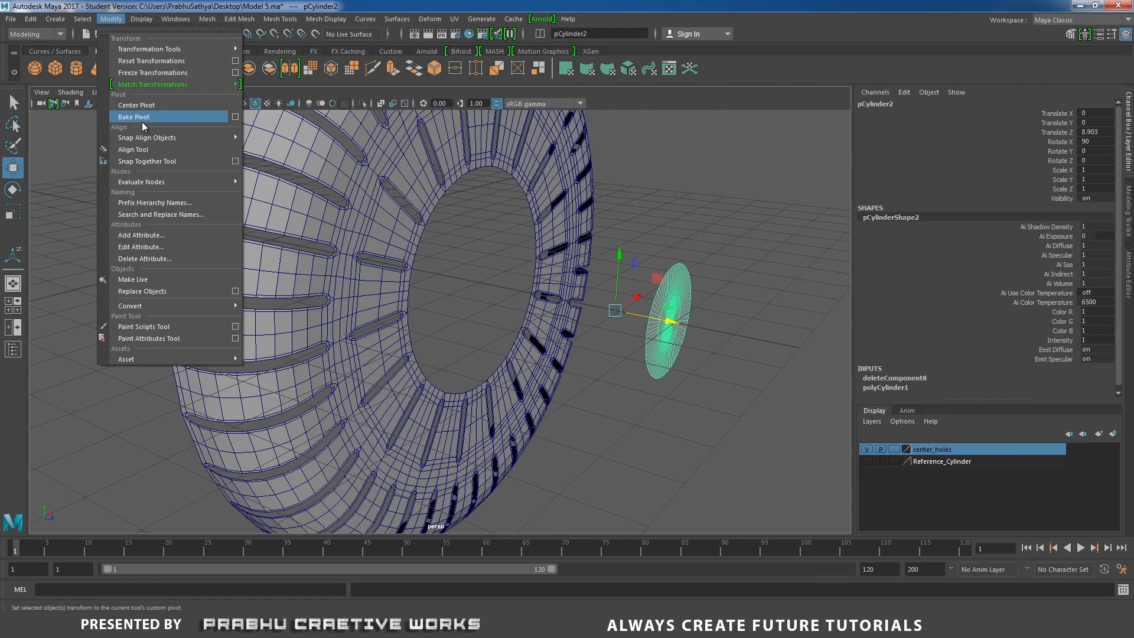
left_click(148, 105)
Show the Reference_Cylinder layer and snap the cap disk onto the housing's center point
left_click_drag(413, 231, 509, 269, "alt")
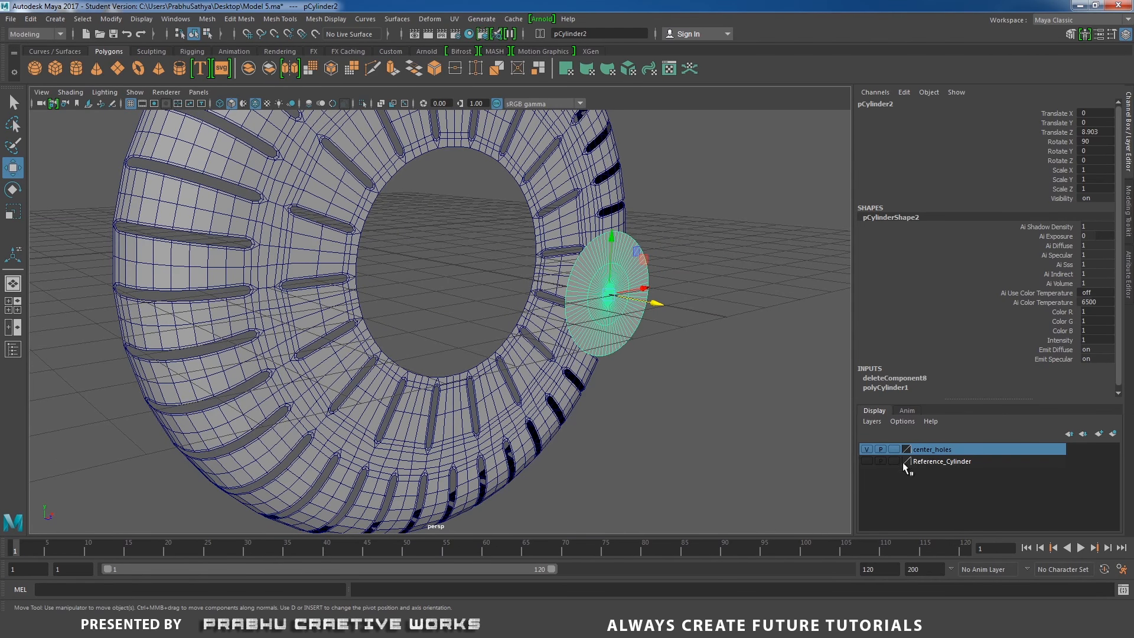
left_click(867, 461)
left_click_drag(685, 408, 647, 394, "alt")
key("v")
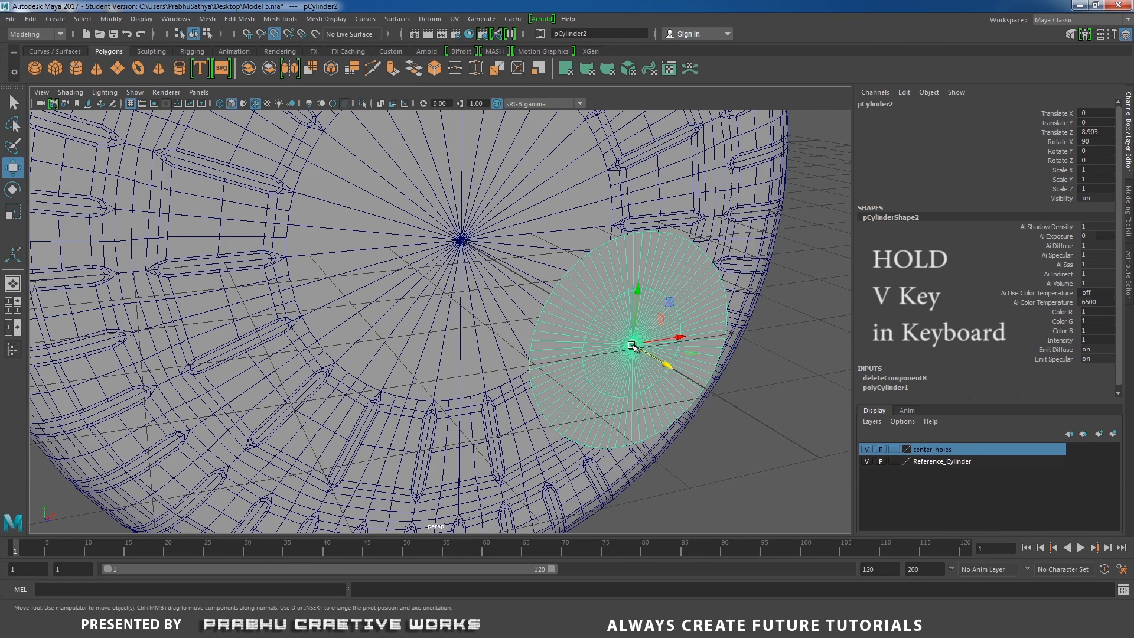
left_click_drag(632, 345, 462, 240)
scroll(462, 266, "down", 4)
left_click_drag(473, 295, 490, 242, "alt")
Scale the cap disk uniformly to about 1.49
key("r")
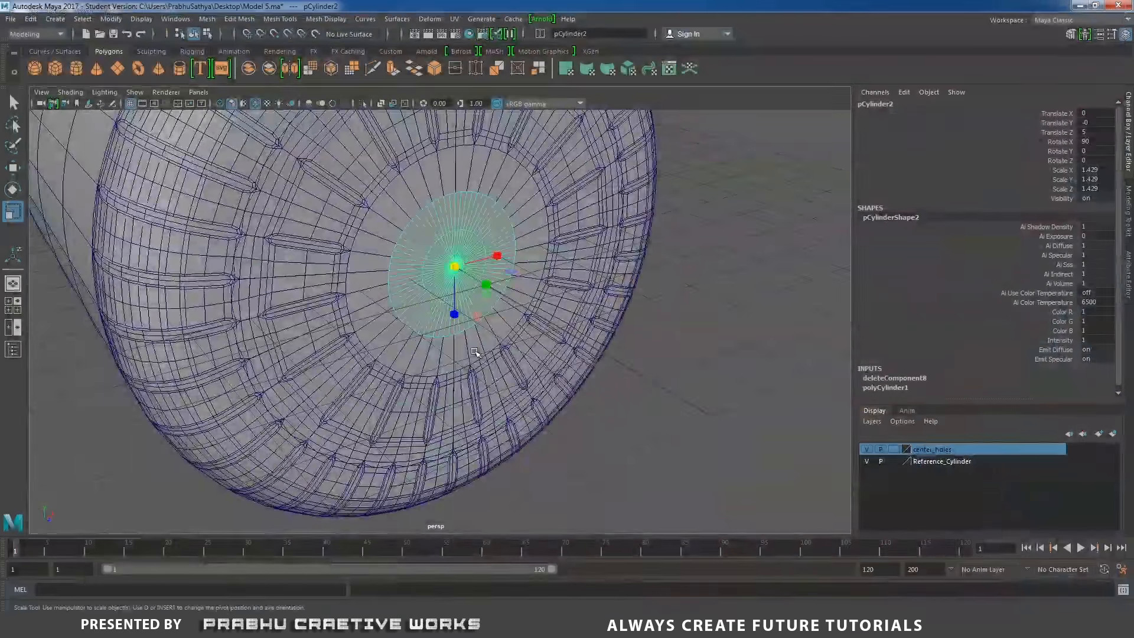
scroll(466, 280, "down", 2)
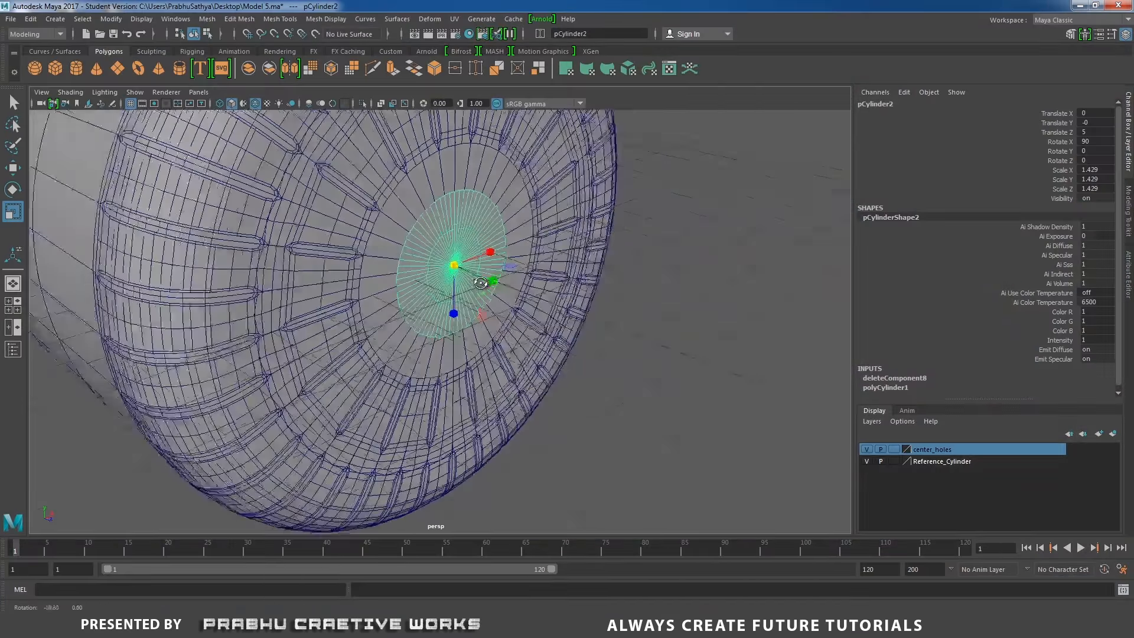
left_click_drag(457, 269, 466, 269)
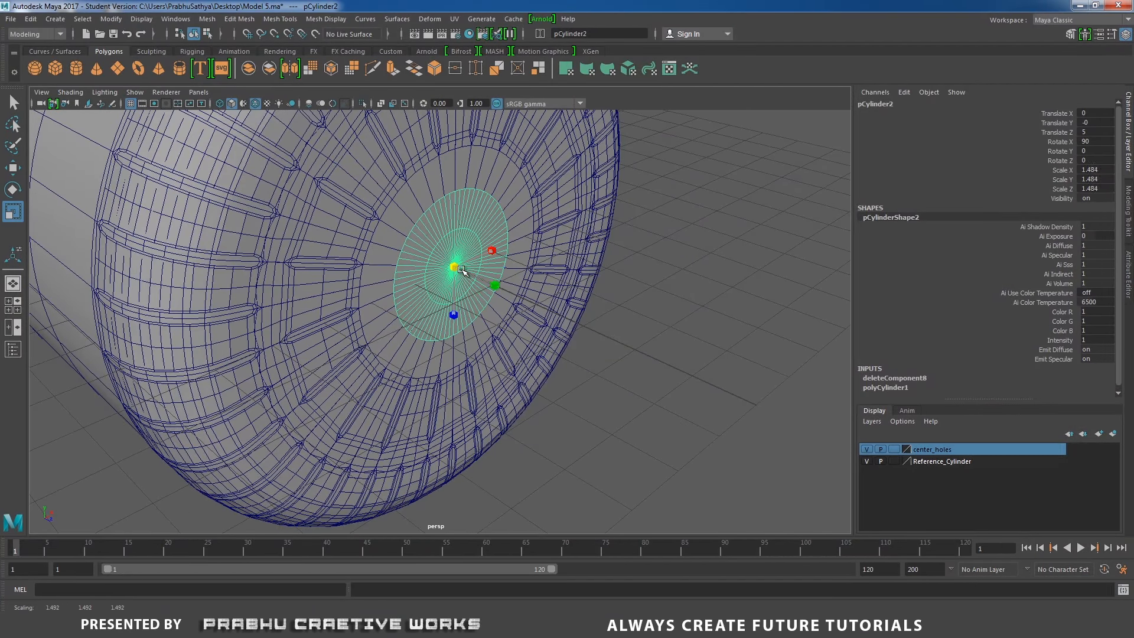
right_click_drag(666, 260, 665, 225)
scroll(494, 253, "up", 3)
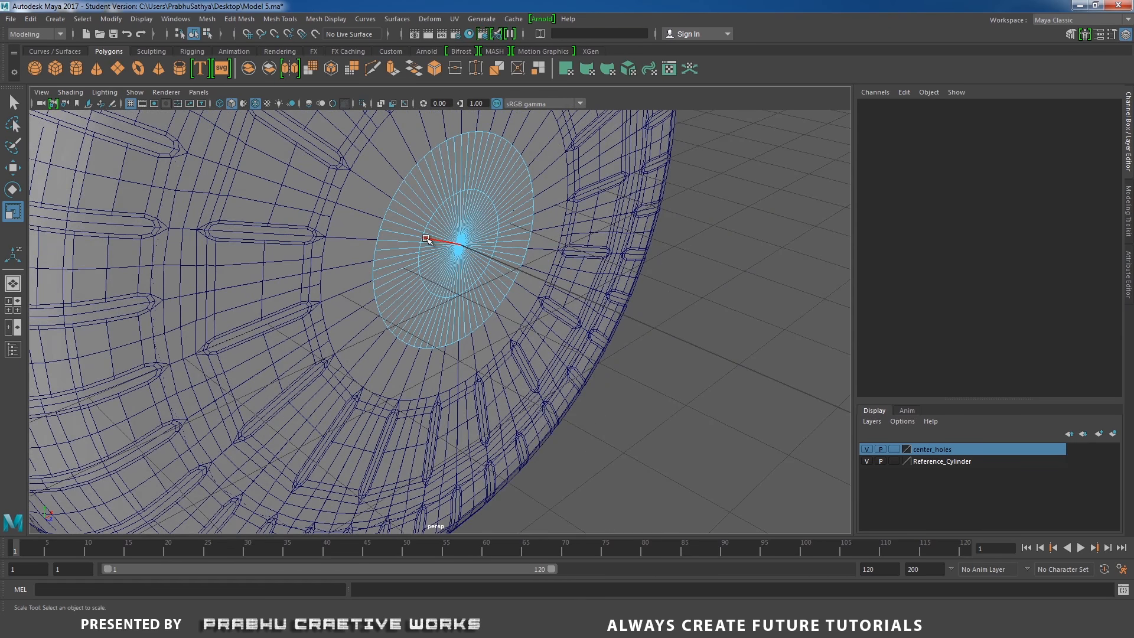
double_click(423, 239)
left_click_drag(461, 244, 387, 251)
scroll(510, 211, "down", 3)
right_click_drag(397, 247, 452, 225)
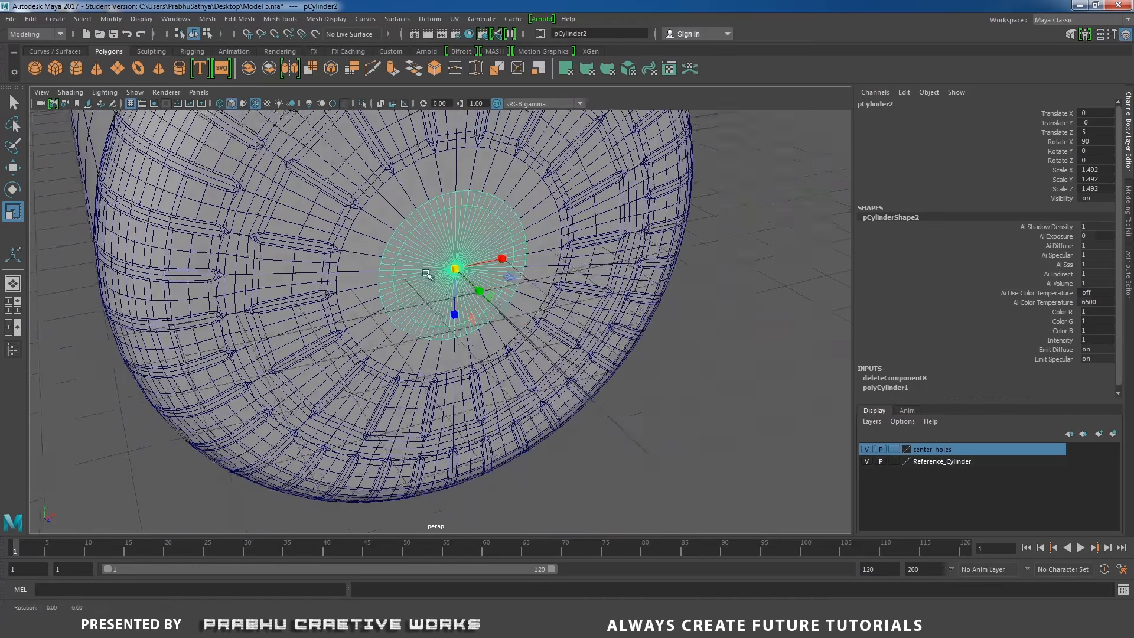
Hide the Reference_Cylinder layer and combine the vented housing and the cap disk into one mesh
scroll(631, 378, "up", 5)
scroll(631, 378, "down", 2)
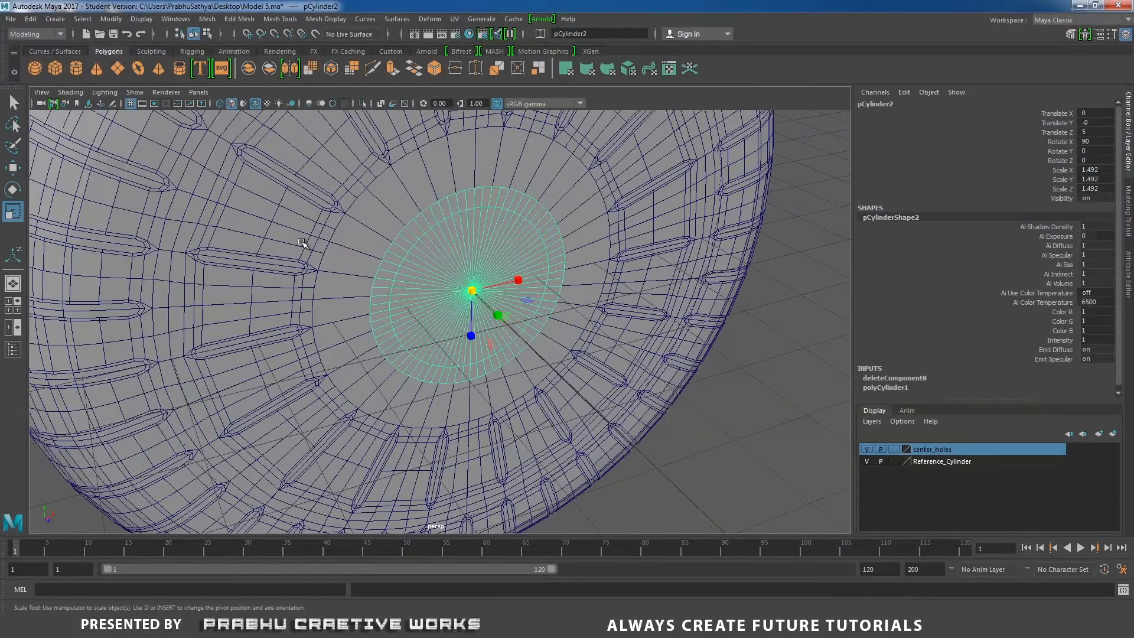
left_click(301, 242)
left_click_drag(301, 242, 581, 300, "alt")
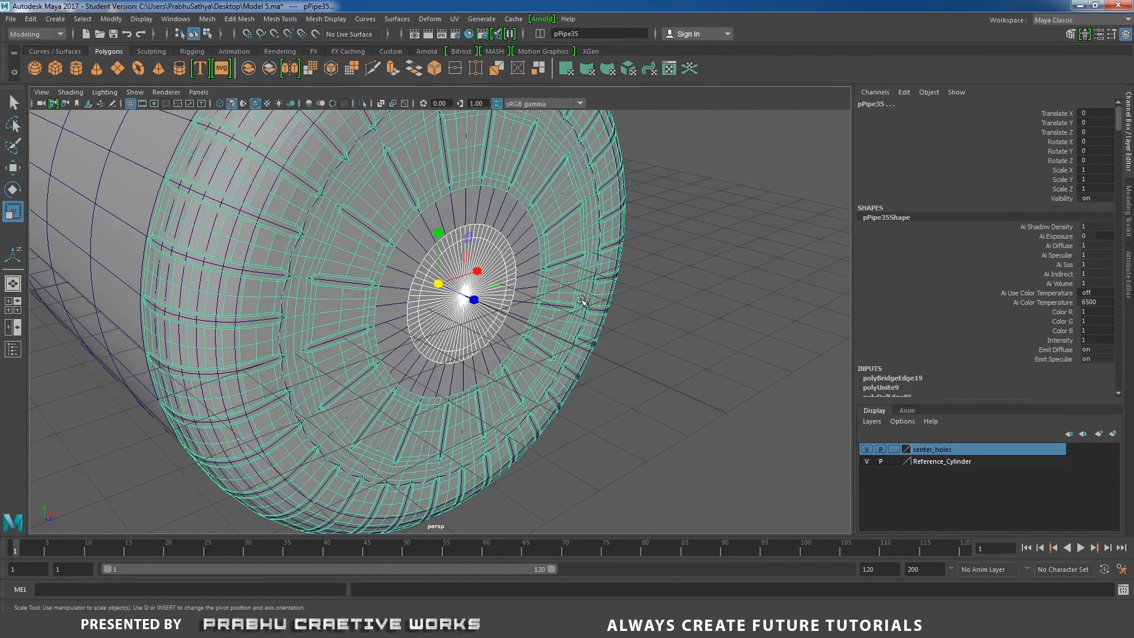
left_click(867, 462)
left_click(628, 378)
left_click(454, 317)
left_click(359, 323, "shift")
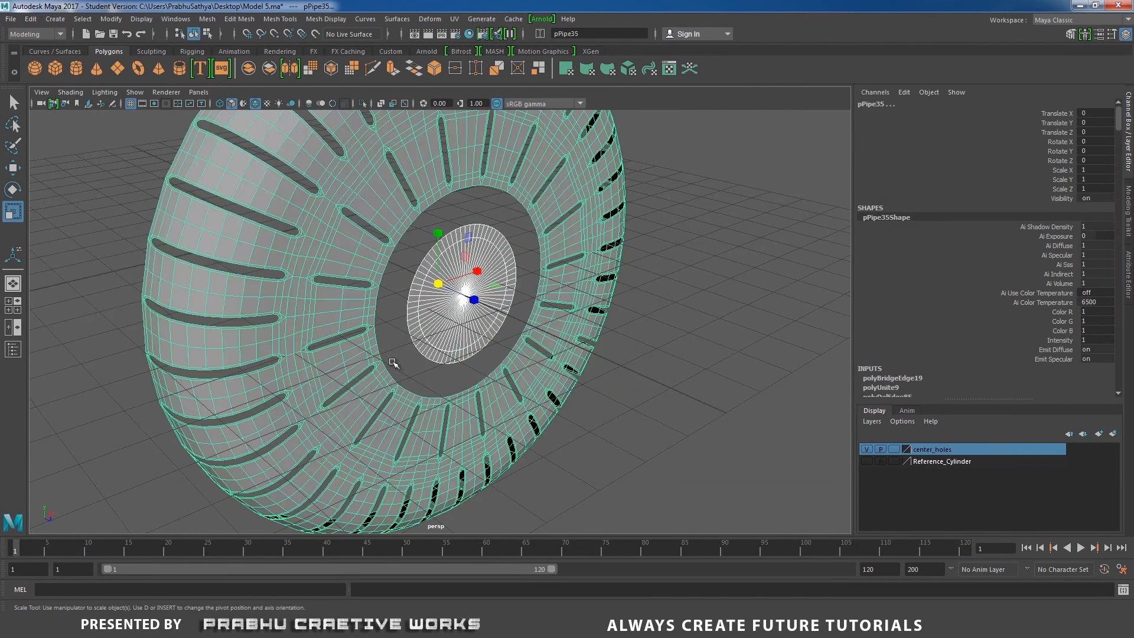
left_click_drag(395, 364, 465, 326, "alt")
right_click(391, 327, "shift")
right_click_drag(393, 330, 356, 540, "shift")
scroll(369, 254, "up", 3)
right_click_drag(369, 255, 357, 232)
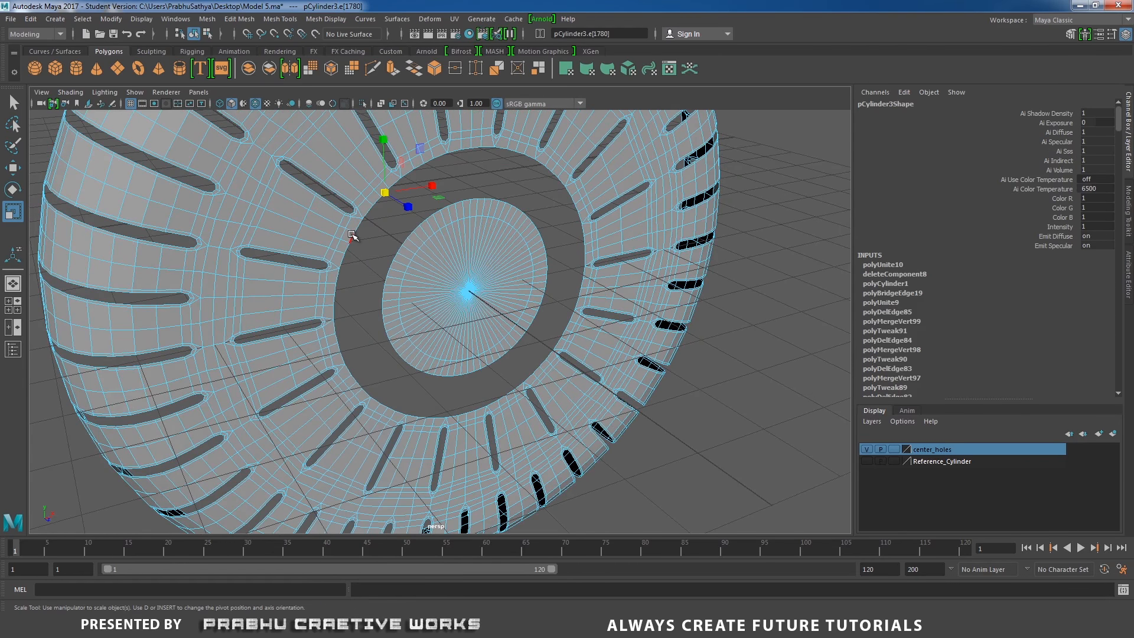
Bridge the cap disk's outer border edge loop to the housing's inner ring border with 1 division
double_click(355, 236)
double_click(389, 273)
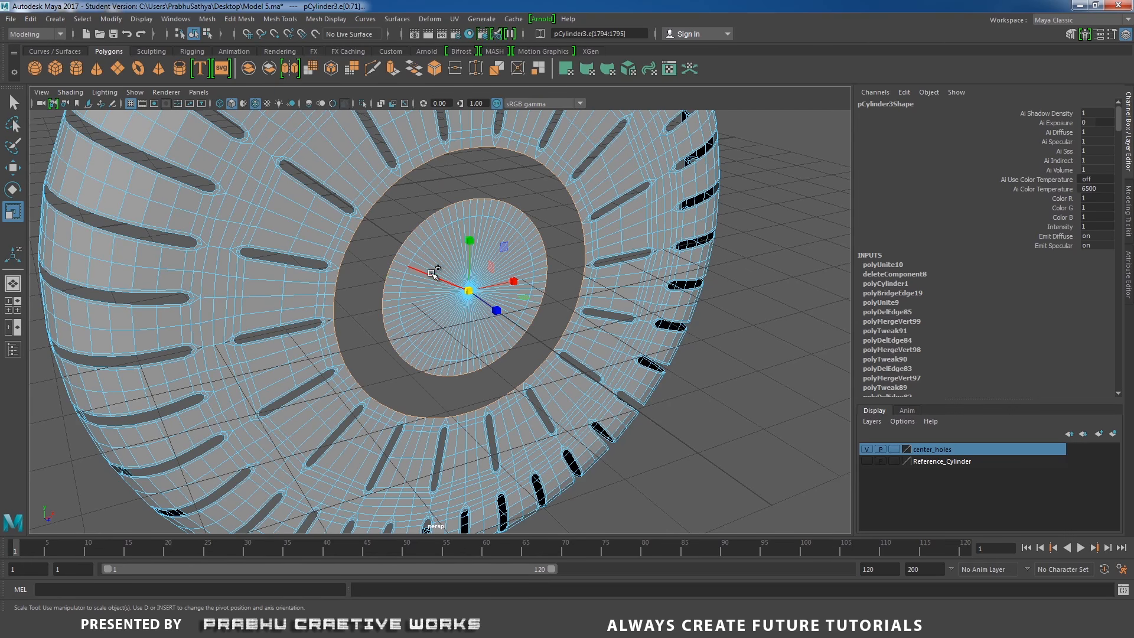
right_click_drag(431, 273, 474, 405, "shift")
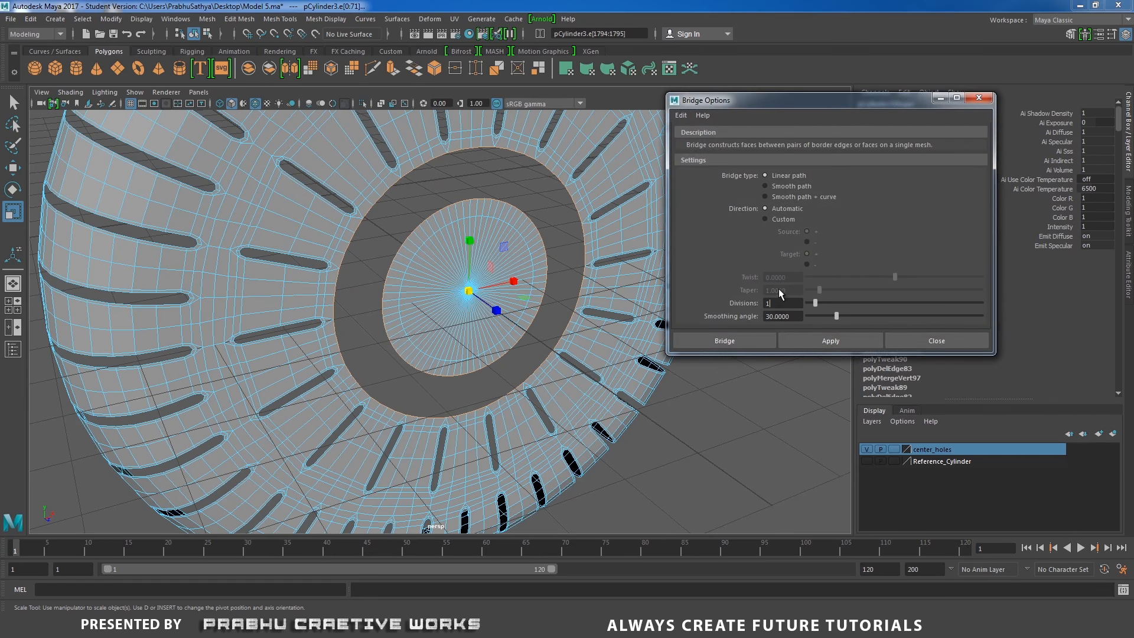
left_click(725, 341)
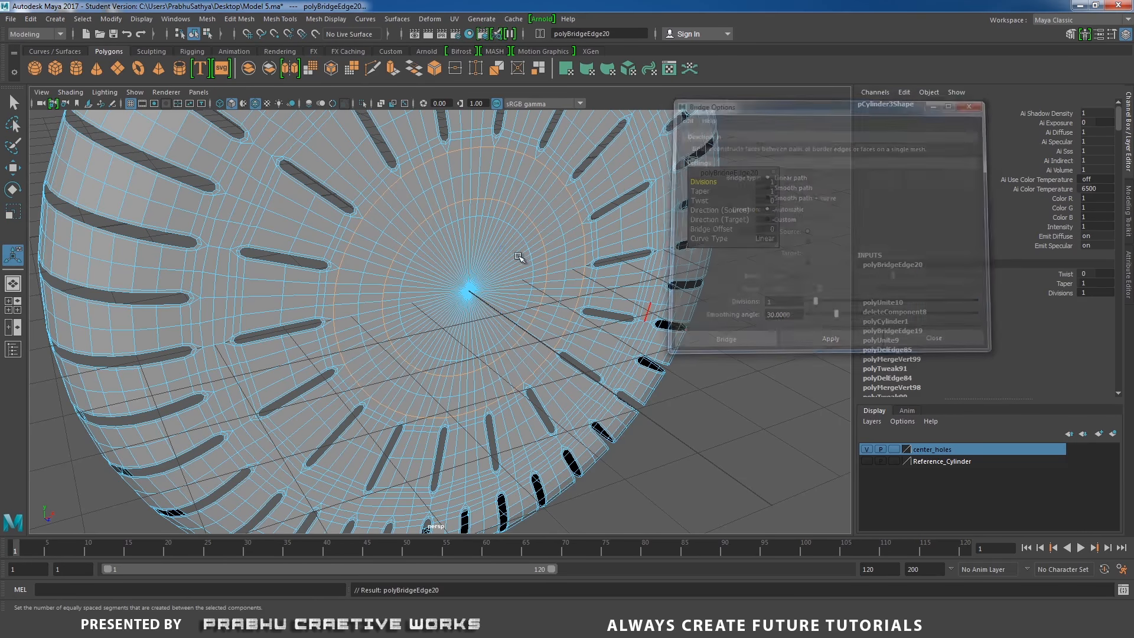
Select the center cap's faces, extrude them and scale the extruded faces inward to form a ring
scroll(473, 278, "up", 3)
scroll(459, 284, "up", 5)
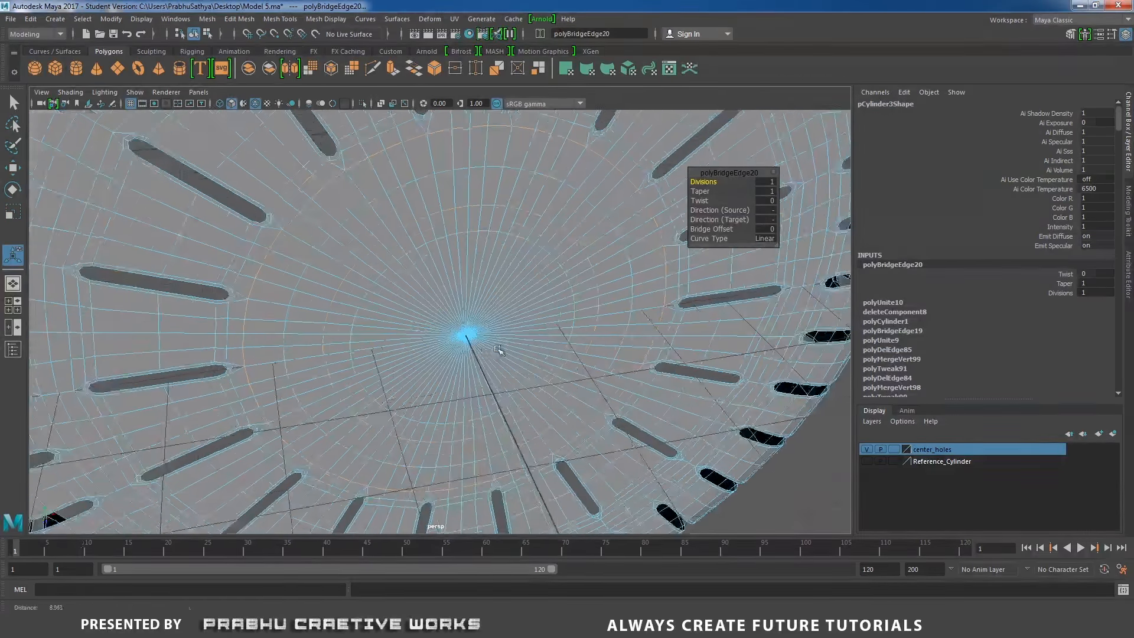
right_click_drag(503, 286, 504, 321)
right_click_drag(447, 299, 447, 299)
left_click(456, 329)
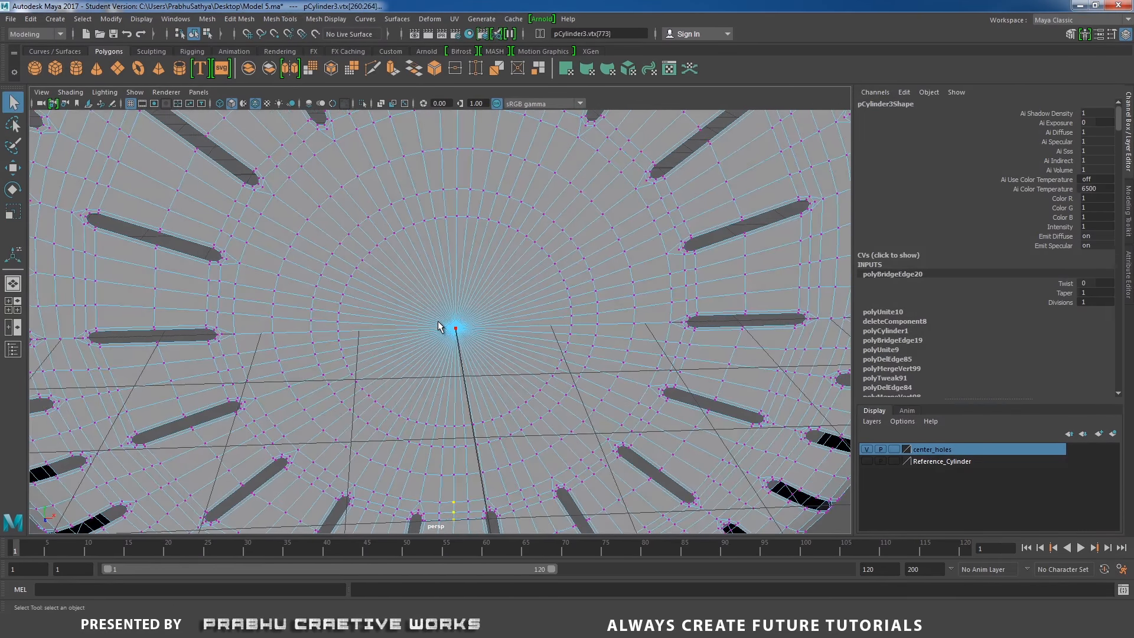
left_click(454, 330)
mouse_move(450, 338)
left_mouse_down("alt")
mouse_move(431, 337)
mouse_move(484, 334)
mouse_move(449, 349)
mouse_move(459, 346)
left_mouse_up("alt")
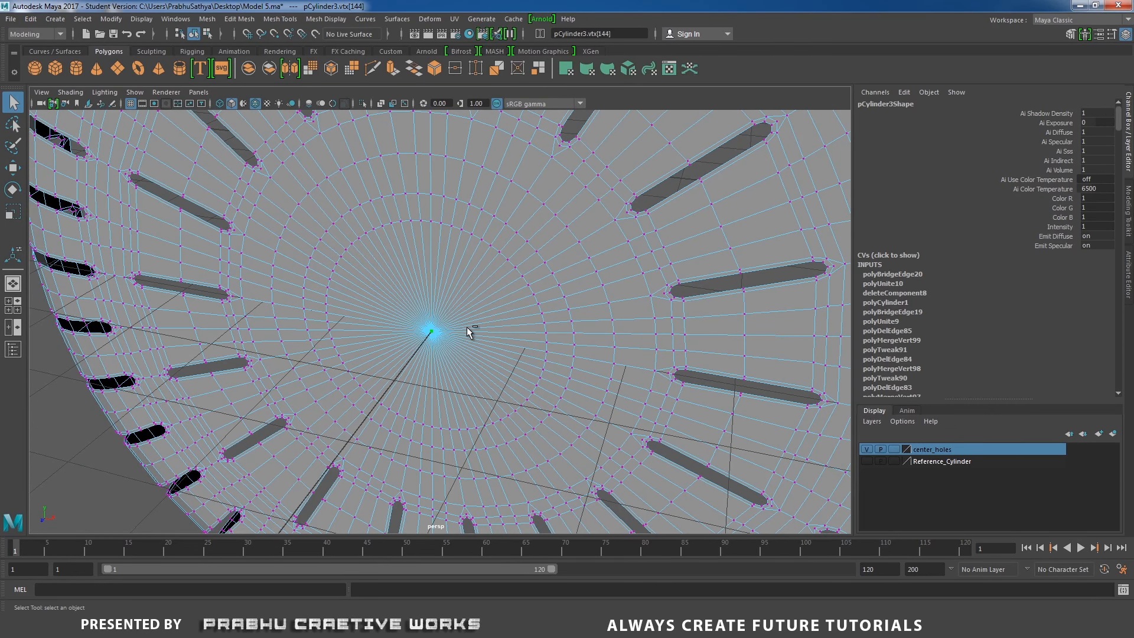
key("ctrl+F11")
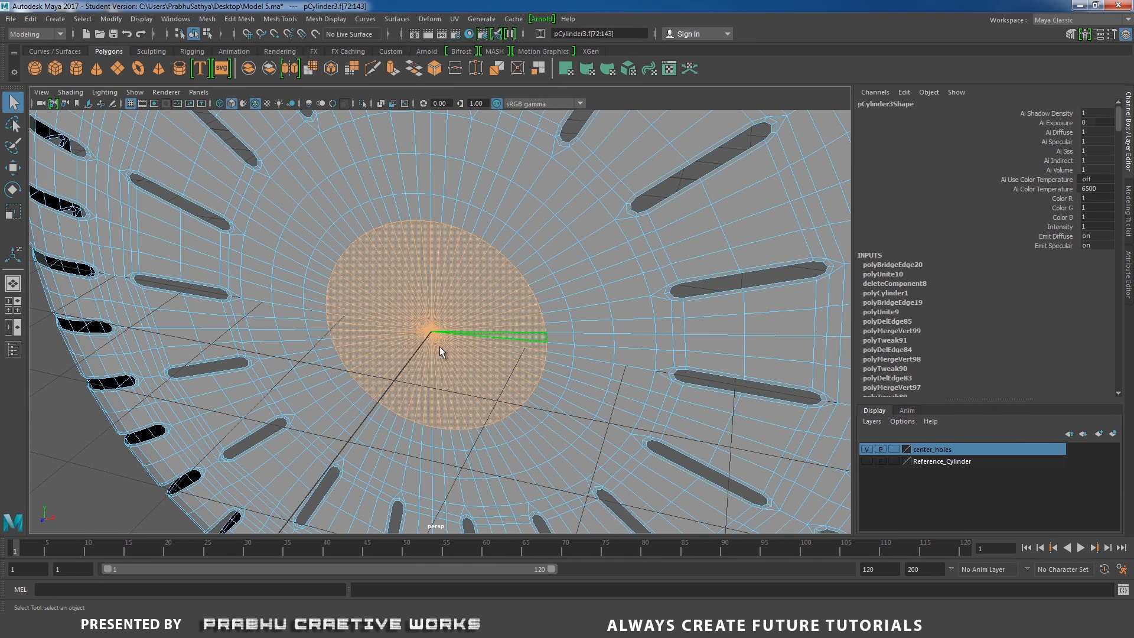
left_click_drag(439, 346, 525, 305, "alt")
right_click_drag(525, 305, 524, 338, "shift")
left_click_drag(488, 350, 480, 376, "alt")
key("r")
left_click_drag(443, 341, 479, 349)
right_click_drag(430, 317, 443, 346, "shift")
key("r")
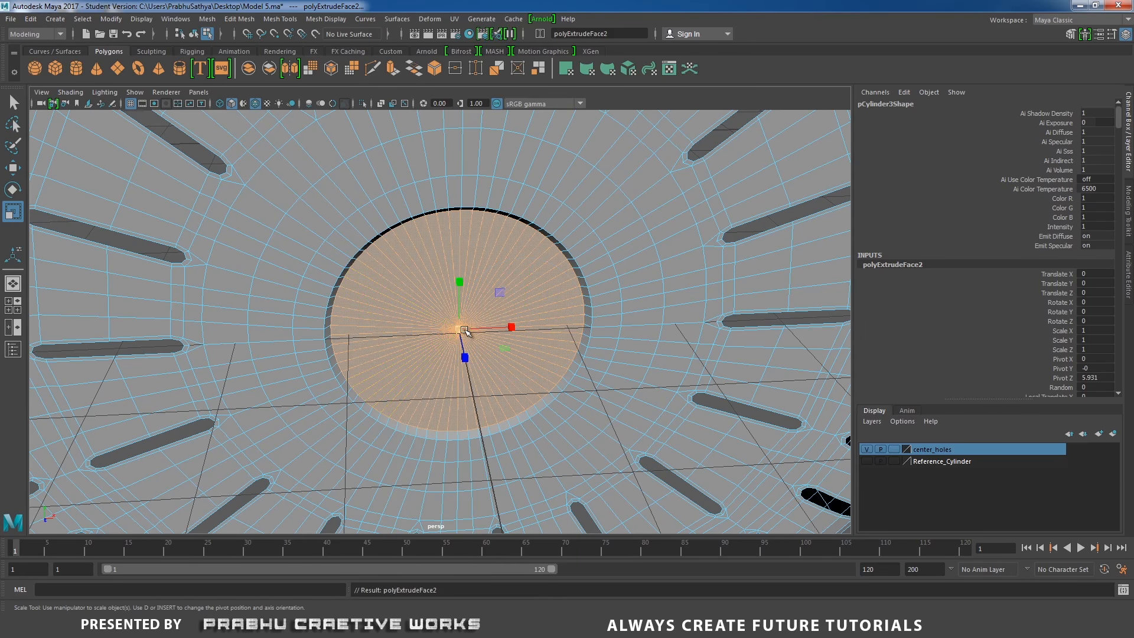
left_click_drag(459, 330, 297, 389)
left_click_drag(407, 350, 512, 373, "alt")
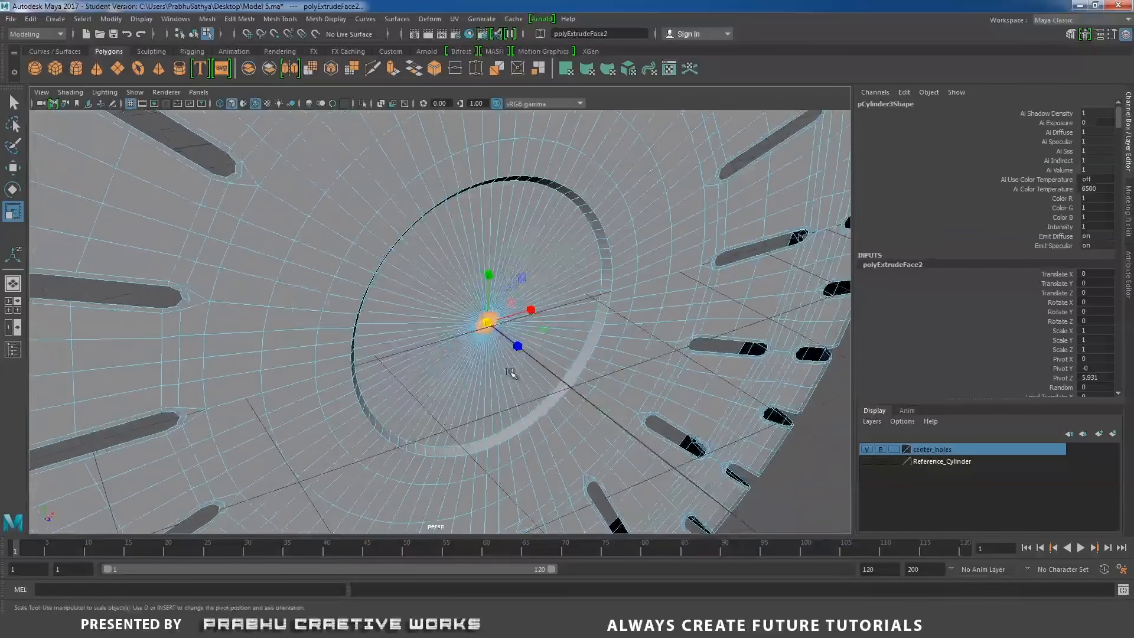
Extrude the inset center faces again and move them inward into the housing to recess the cap
right_click_drag(537, 302, 534, 328, "shift")
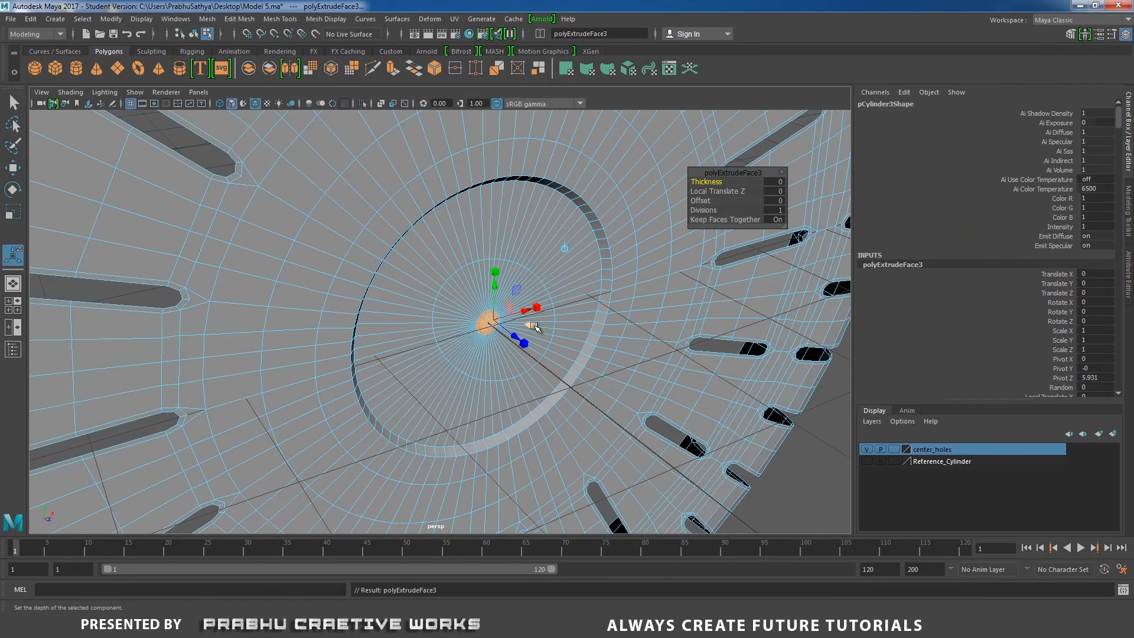
key("w")
left_click_drag(535, 326, 478, 360, "alt")
key("r")
Select the recessed cap's rim edge loops and bevel them
scroll(480, 331, "up", 2)
right_click_drag(482, 286, 482, 254)
scroll(501, 286, "up", 2)
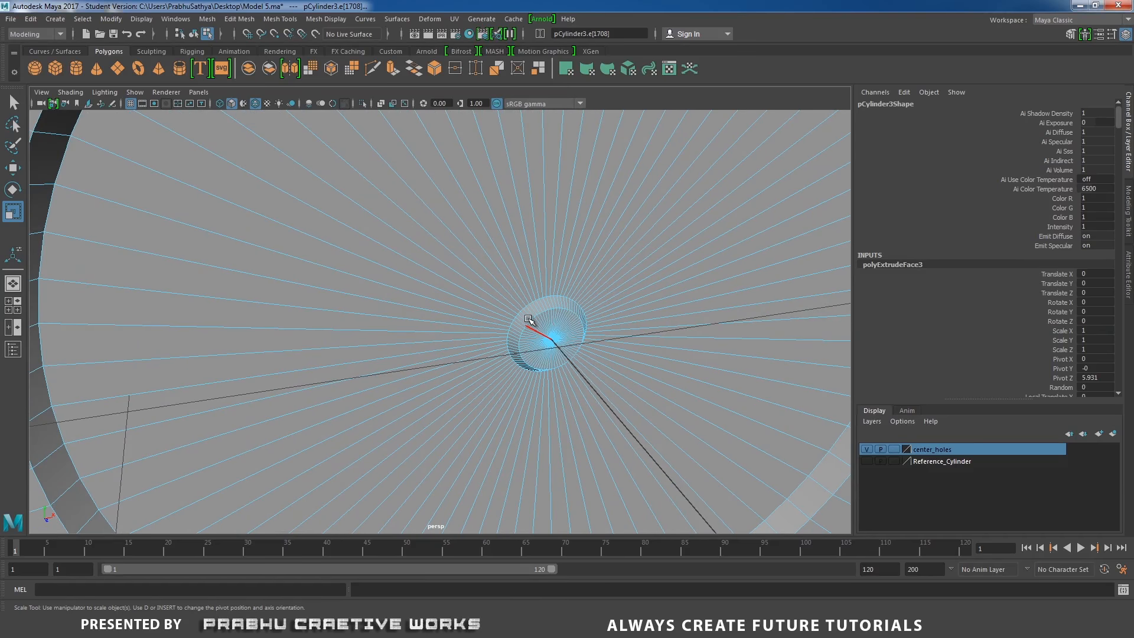
left_click(522, 307)
double_click(523, 307)
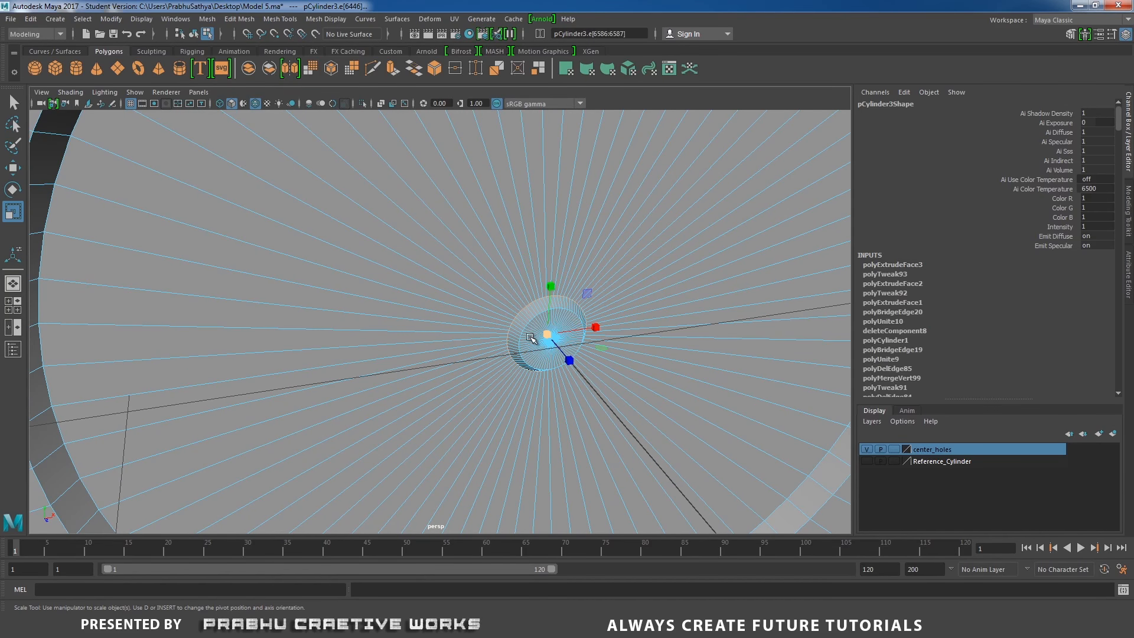
left_click_drag(525, 309, 572, 322, "alt")
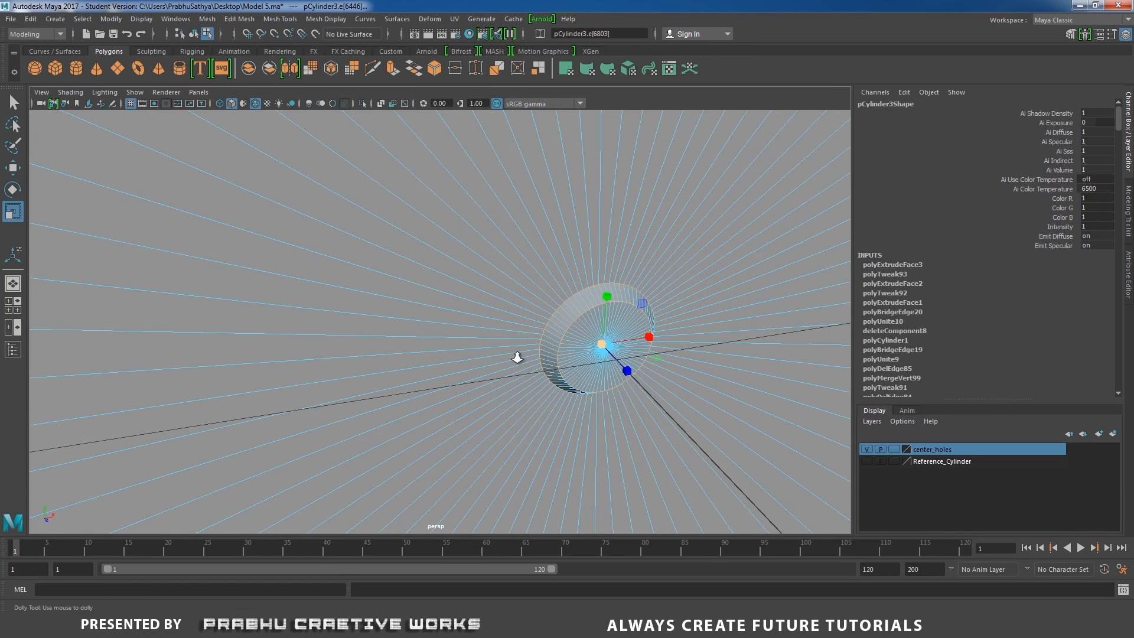
right_click_drag(517, 356, 402, 340, "alt")
middle_click_drag(402, 339, 561, 353, "alt")
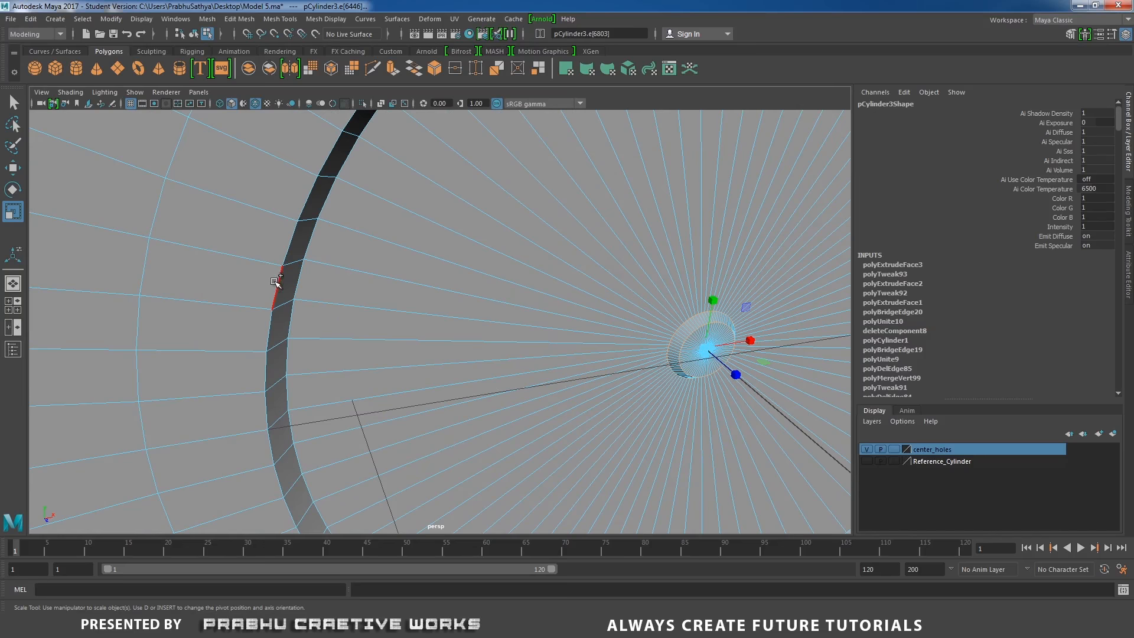
double_click(292, 284)
right_click_drag(443, 306, 260, 285, "alt")
left_click_drag(307, 290, 282, 296, "alt")
right_click_drag(281, 296, 397, 324, "alt")
right_click(370, 324, "shift")
right_click_drag(516, 350, 376, 327, "alt")
left_click_drag(376, 327, 343, 335, "alt")
right_click_drag(343, 334, 414, 346, "alt")
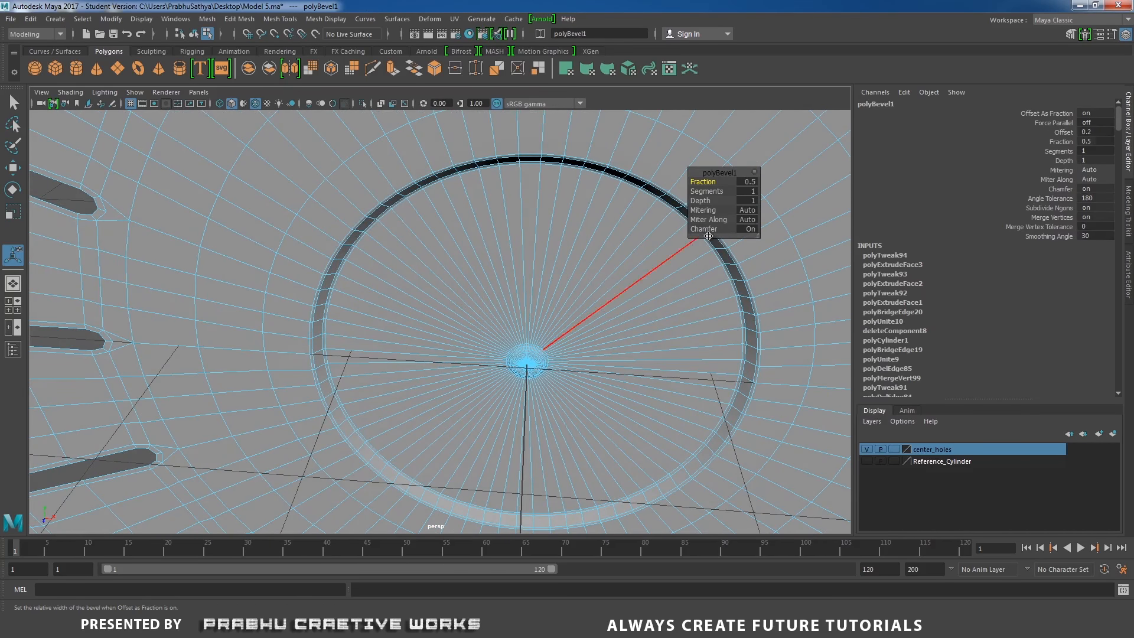
left_click(749, 191)
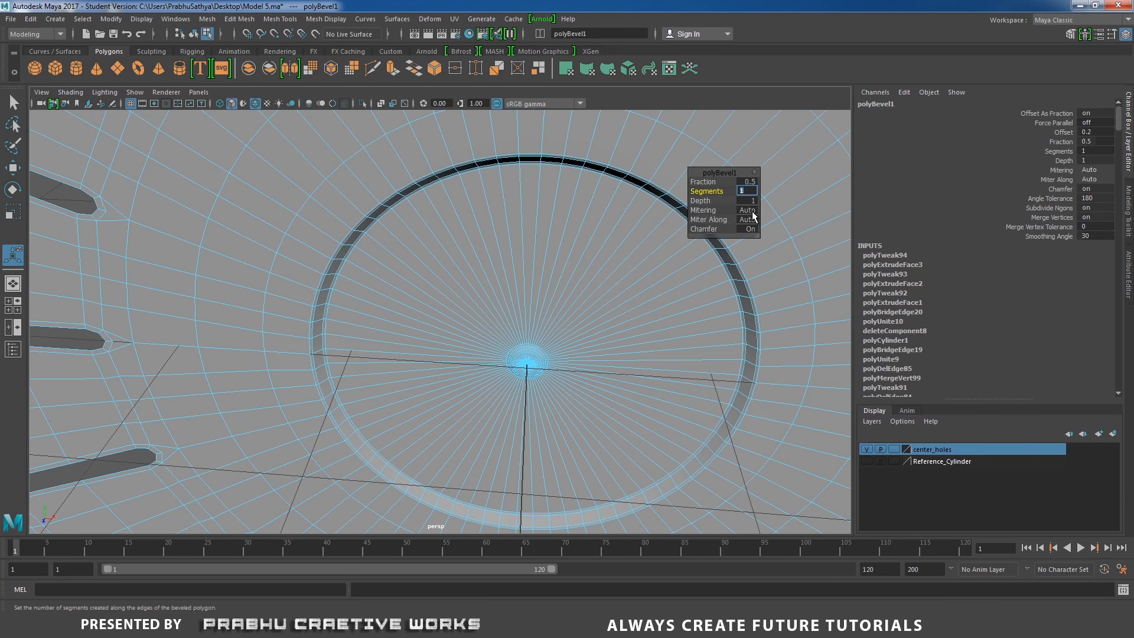
key("Return")
Show the Reference_Cylinder layer, select the housing's rear border edge loop and extrude it toward the reference cylinder
right_click_drag(430, 217, 482, 203)
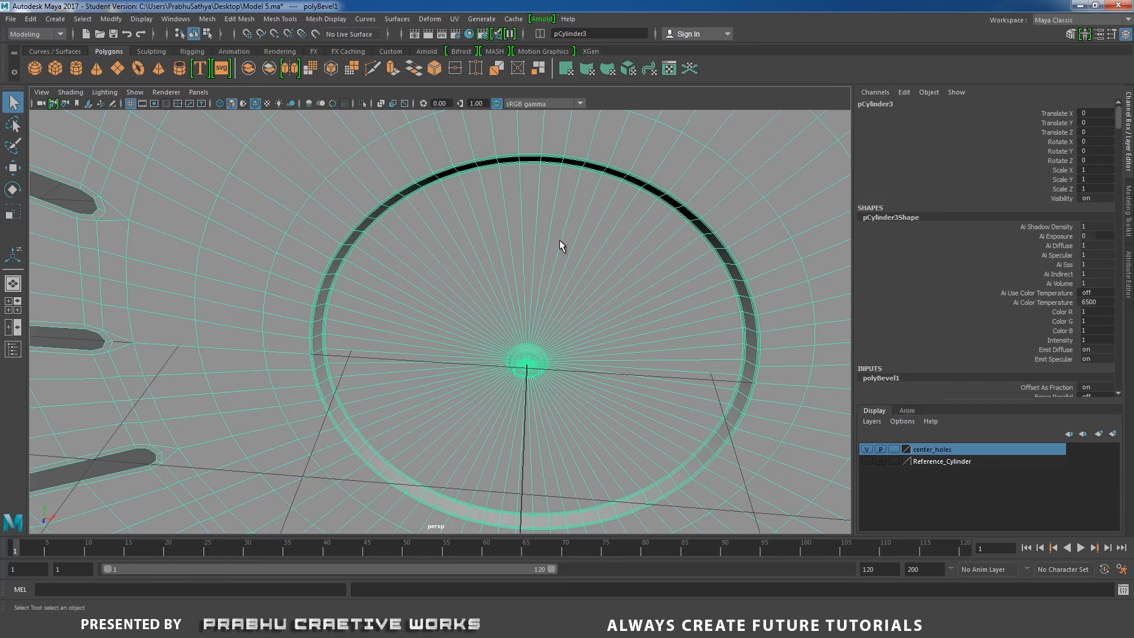
right_click_drag(559, 240, 88, 262, "alt")
left_click(89, 263)
left_click_drag(88, 264, 301, 303, "alt")
left_click(357, 303)
right_click_drag(301, 303, 377, 224, "alt")
left_click(358, 224)
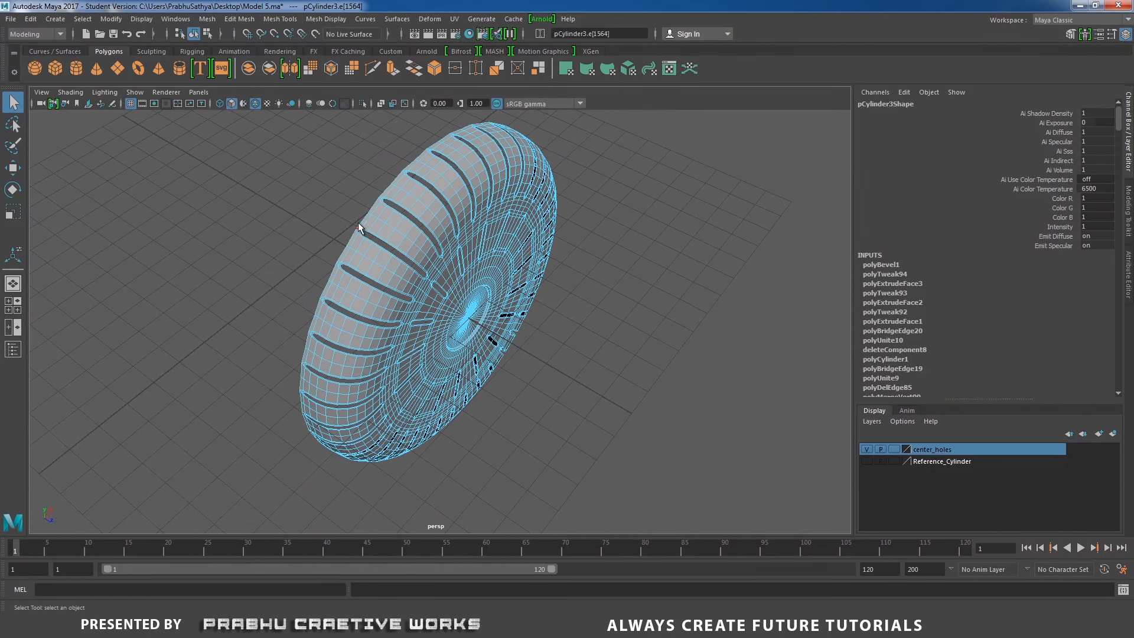
double_click(360, 226)
left_click_drag(361, 226, 332, 274, "alt")
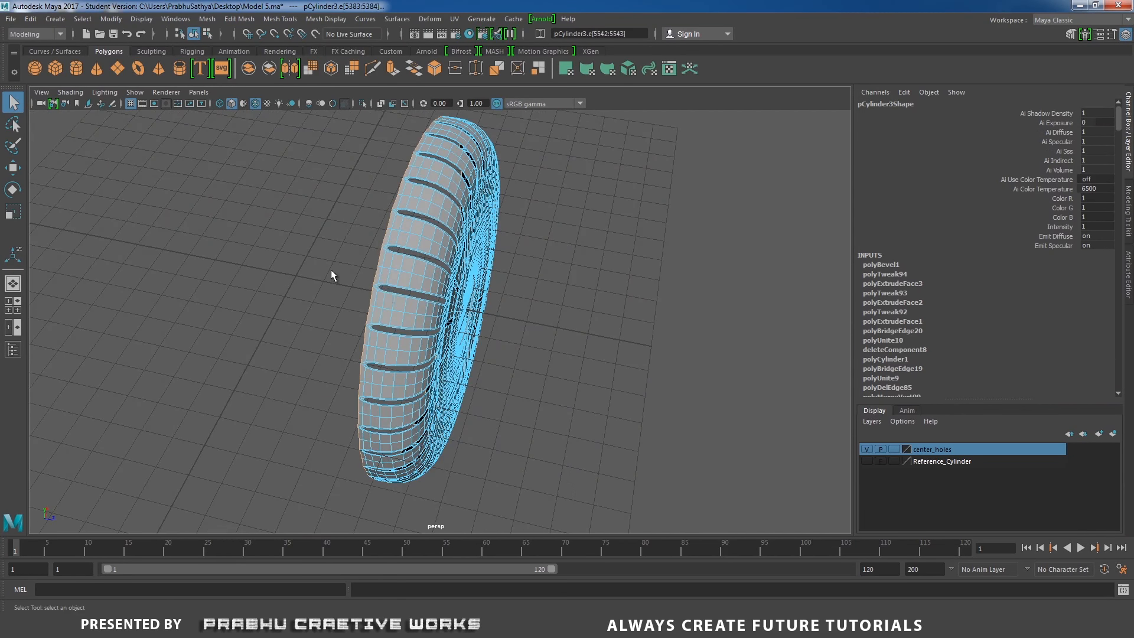
left_click(867, 461)
left_click_drag(550, 337, 636, 279, "alt")
right_click(638, 273, "shift")
right_click_drag(638, 278, 637, 295, "shift")
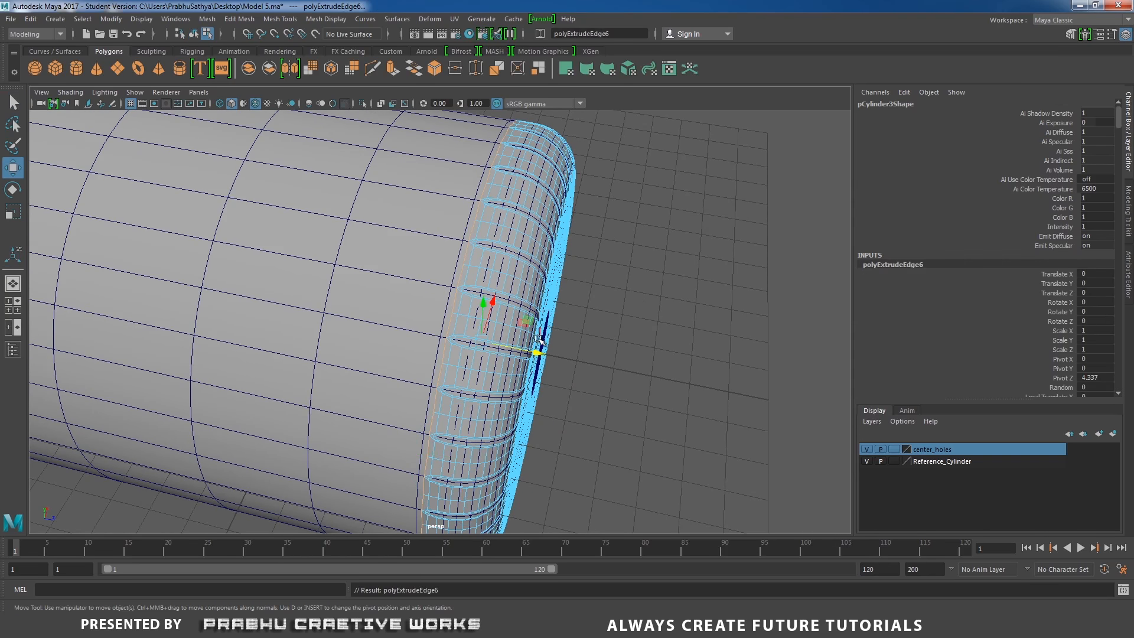
left_click_drag(539, 340, 593, 268)
key("r")
Extrude the rear border edge again and move it to meet the reference cylinder body
right_click(615, 257, "shift")
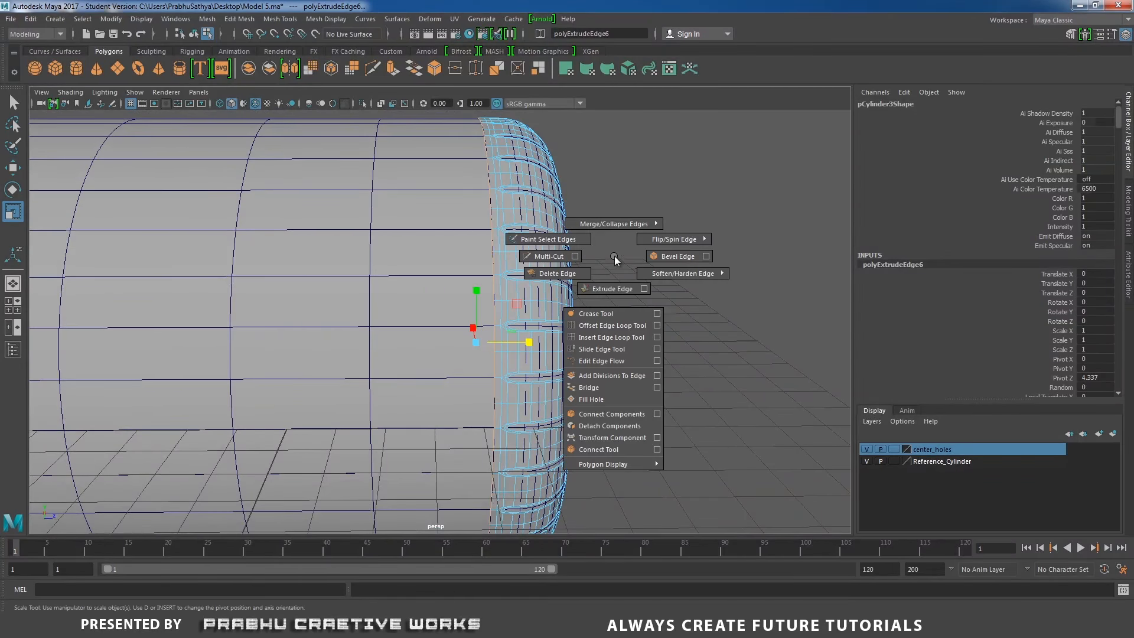
right_click_drag(614, 261, 612, 289, "shift")
key("w")
left_click_drag(534, 342, 521, 342)
right_click_drag(520, 251, 602, 225)
scroll(443, 250, "down", 5)
left_click_drag(444, 250, 602, 314, "alt")
left_click(608, 310)
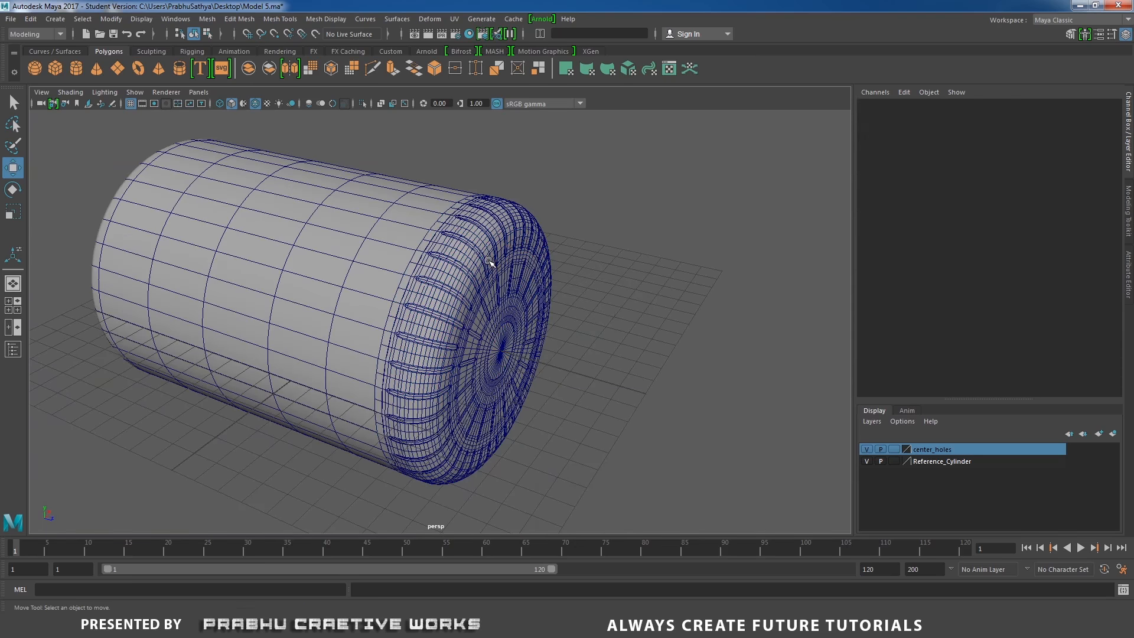
Create a new polygon cylinder, rotate it, and hide the Reference_Cylinder layer
left_click(488, 261)
left_click_drag(488, 260, 622, 295, "alt")
left_click(593, 254)
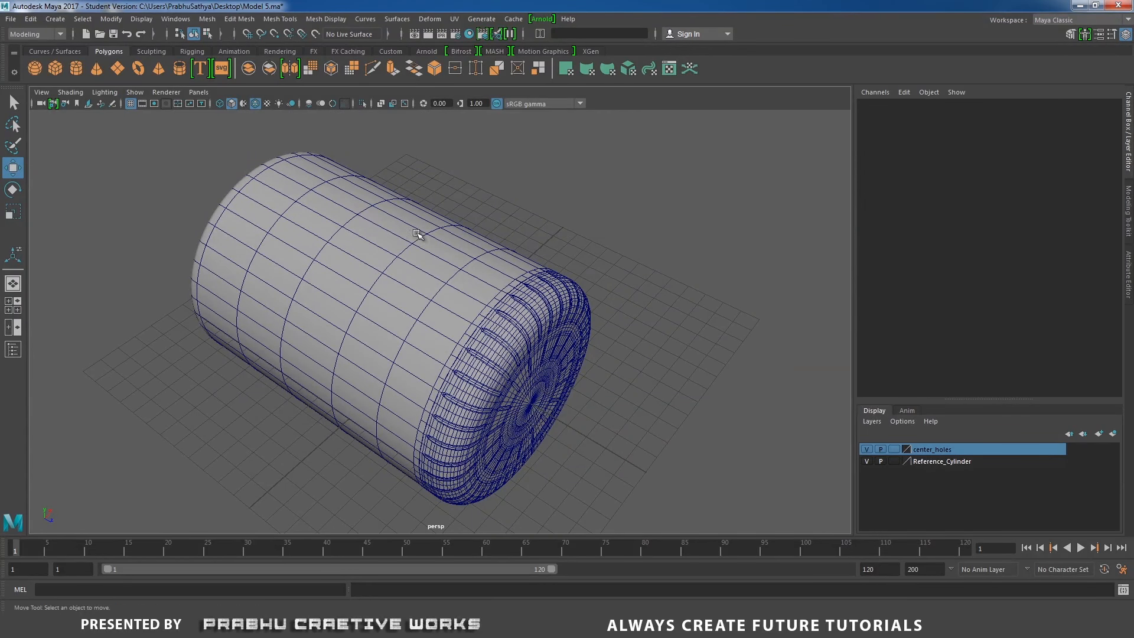
left_click(79, 73)
left_click_drag(266, 267, 316, 246, "alt")
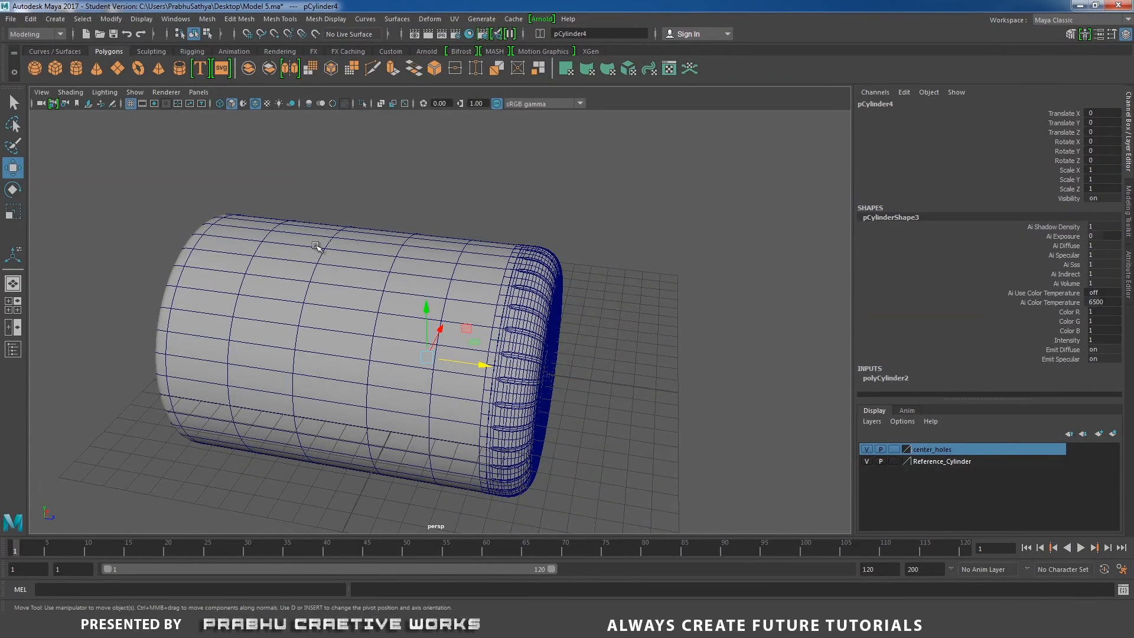
left_click_drag(383, 285, 367, 260, "alt")
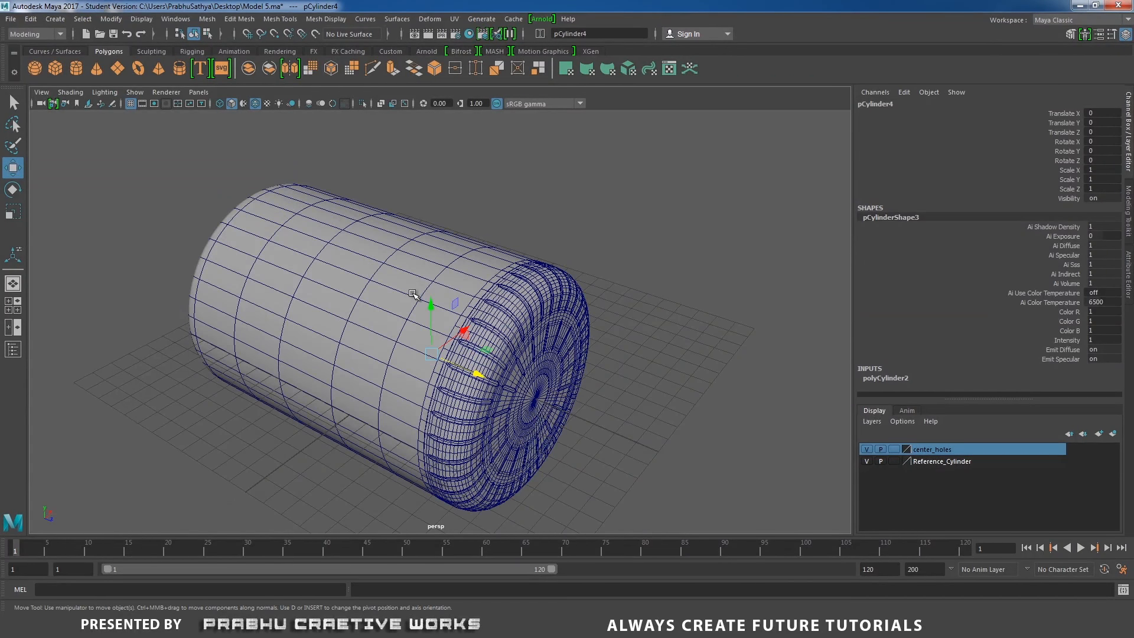
key("e")
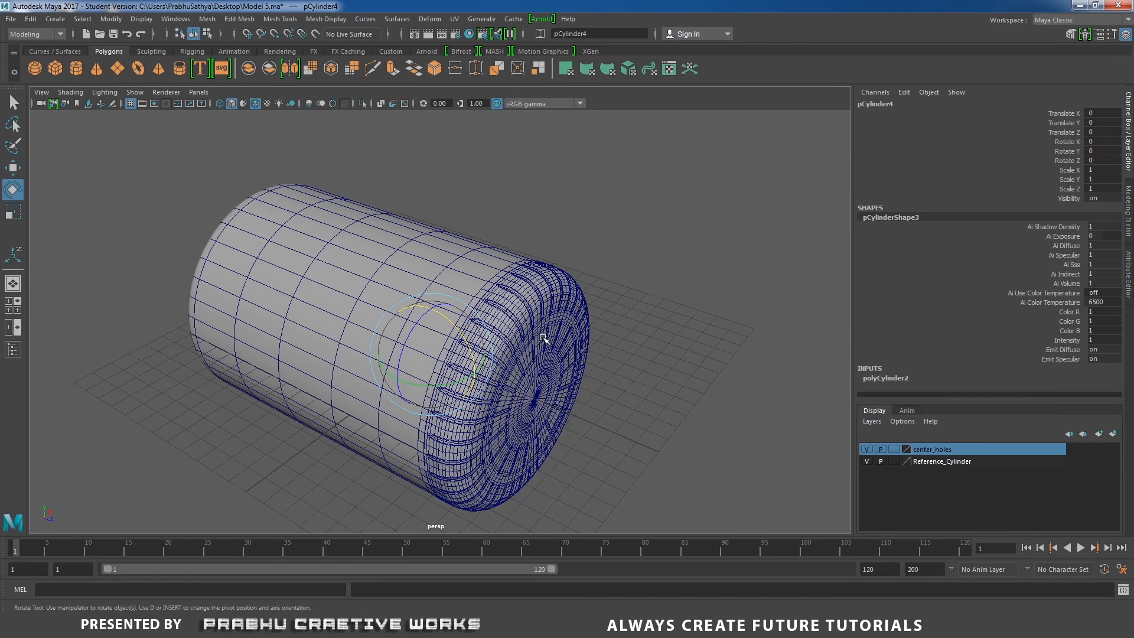
left_click_drag(543, 338, 395, 312, "alt")
left_click(867, 461)
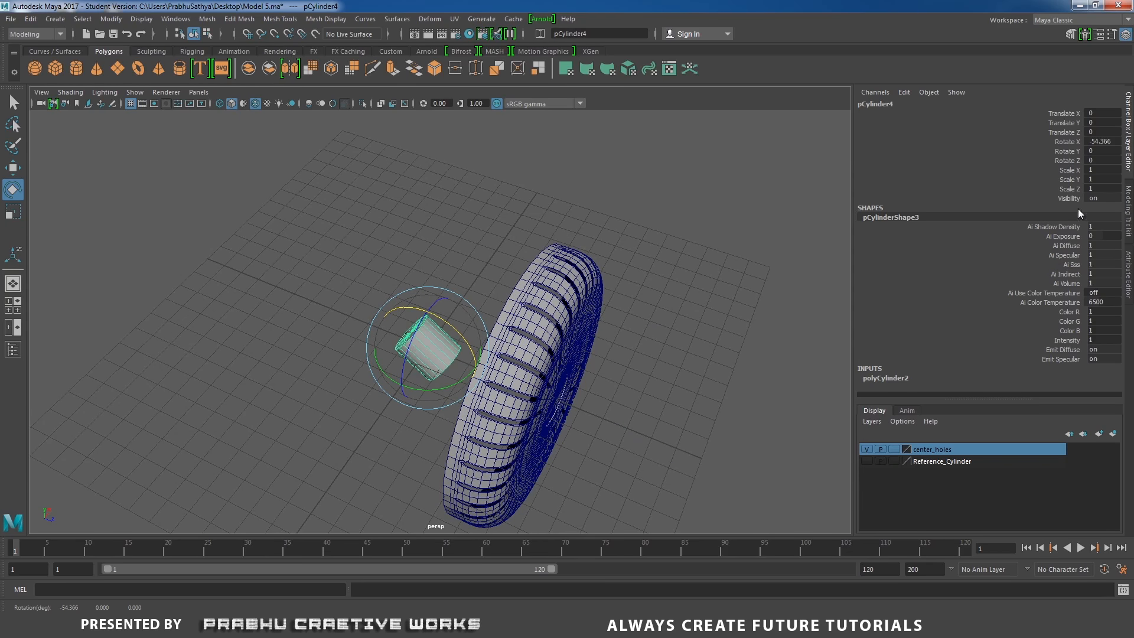
Set the new cylinder's Rotate X to -90
left_click(1103, 142)
type("-")
left_click(629, 220)
scroll(474, 281, "up", 2)
left_click(427, 350)
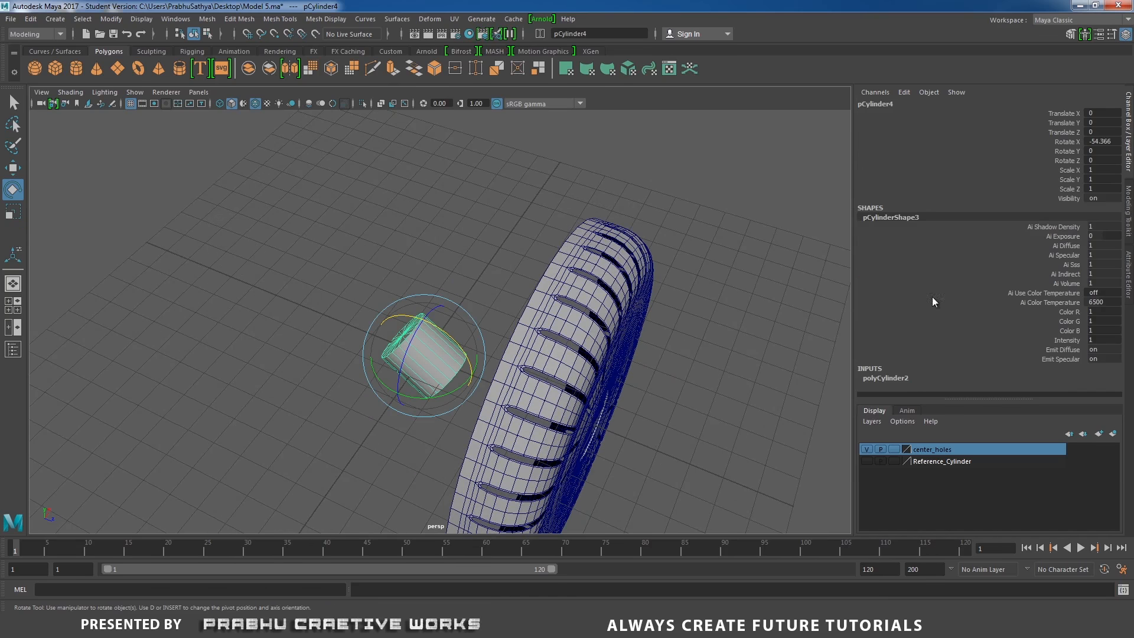
double_click(1116, 142)
key("Return")
Set the new cylinder's subdivisions axis to 72
left_click_drag(482, 218, 598, 261, "alt")
left_click(887, 381)
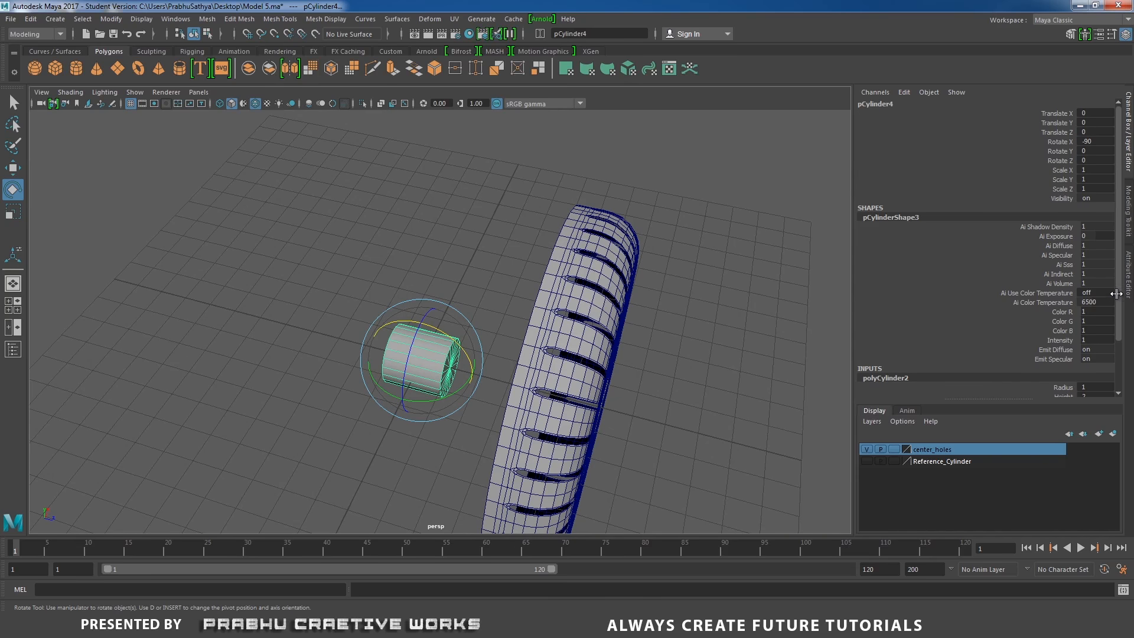
scroll(1083, 320, "down", 3)
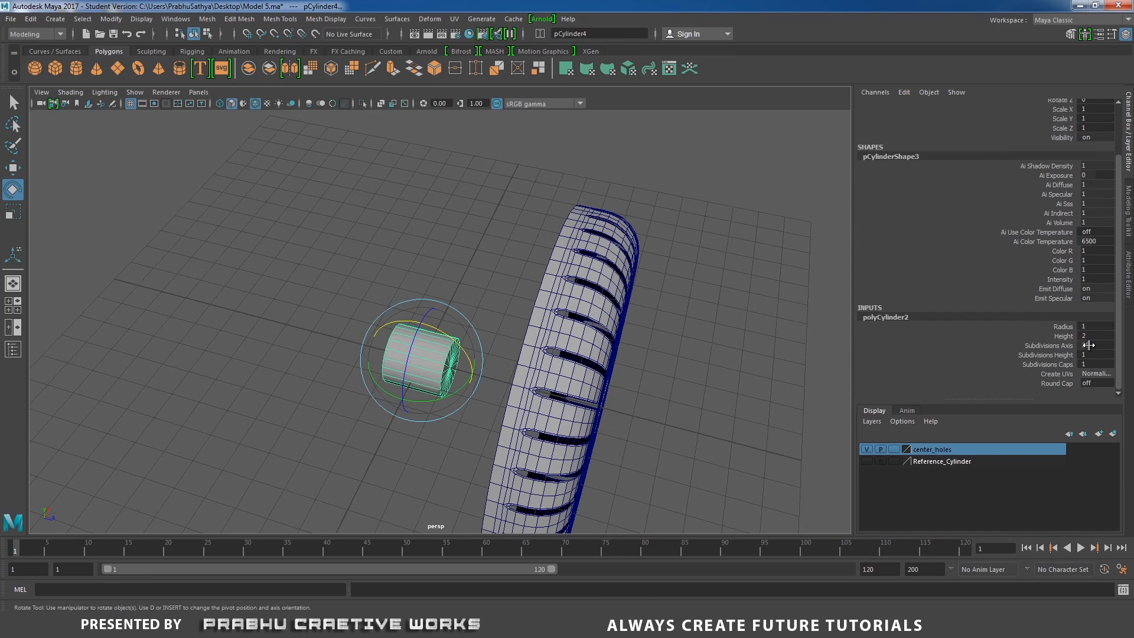
left_click(1089, 345)
type("72")
key("Return")
left_click_drag(619, 155, 536, 207, "alt")
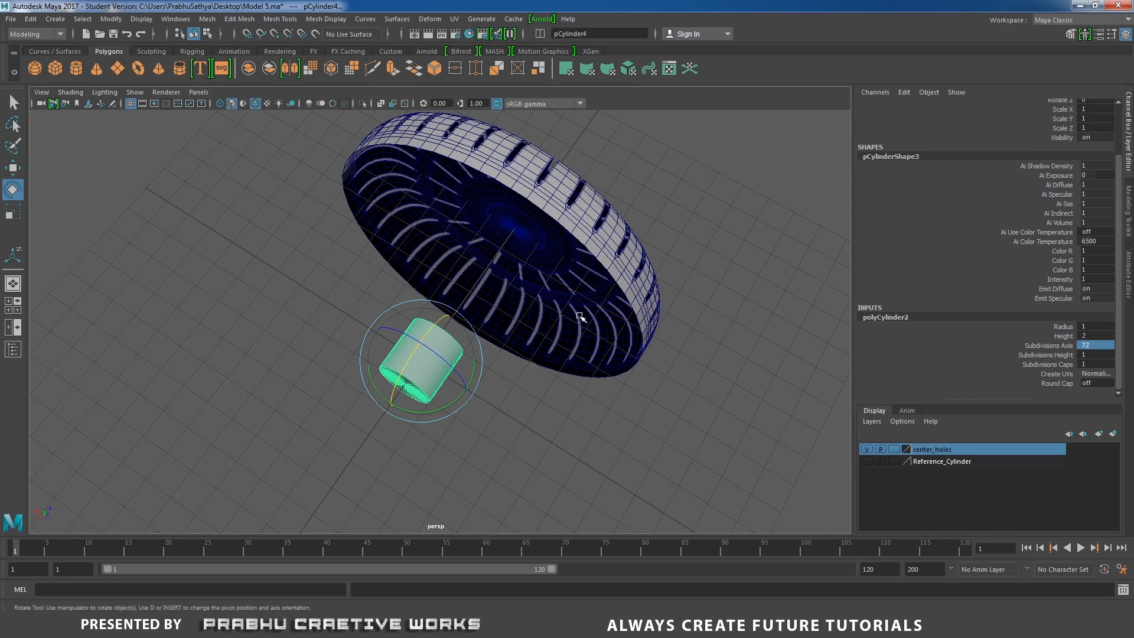
Show the Reference_Cylinder layer again alongside the new cylinder
left_click_drag(582, 318, 432, 277, "alt")
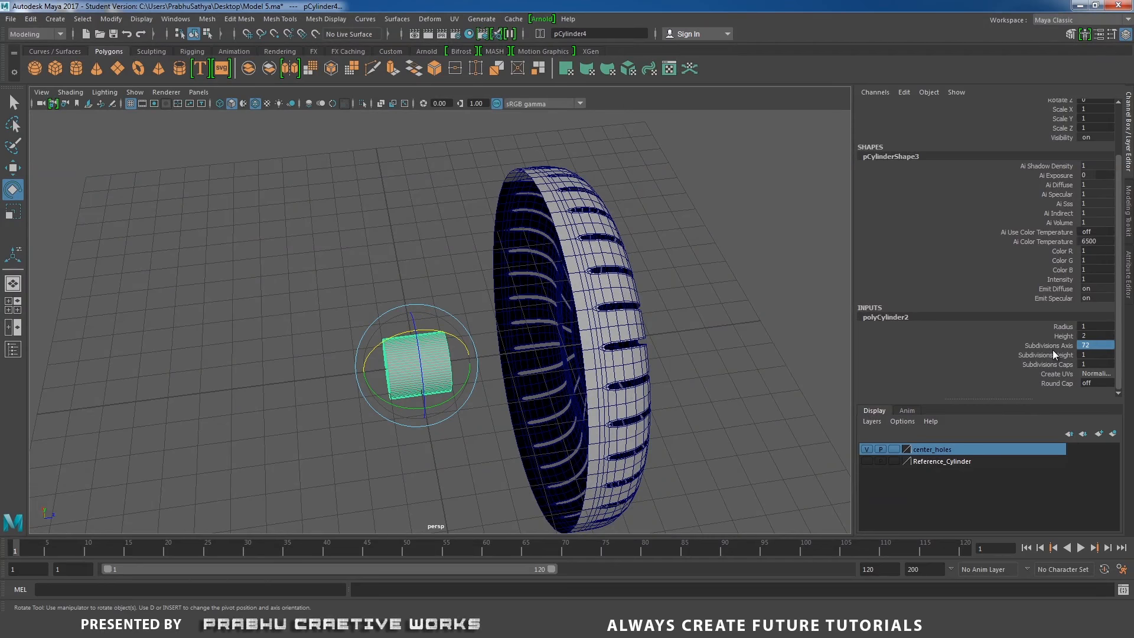
left_click_drag(772, 329, 661, 334, "alt")
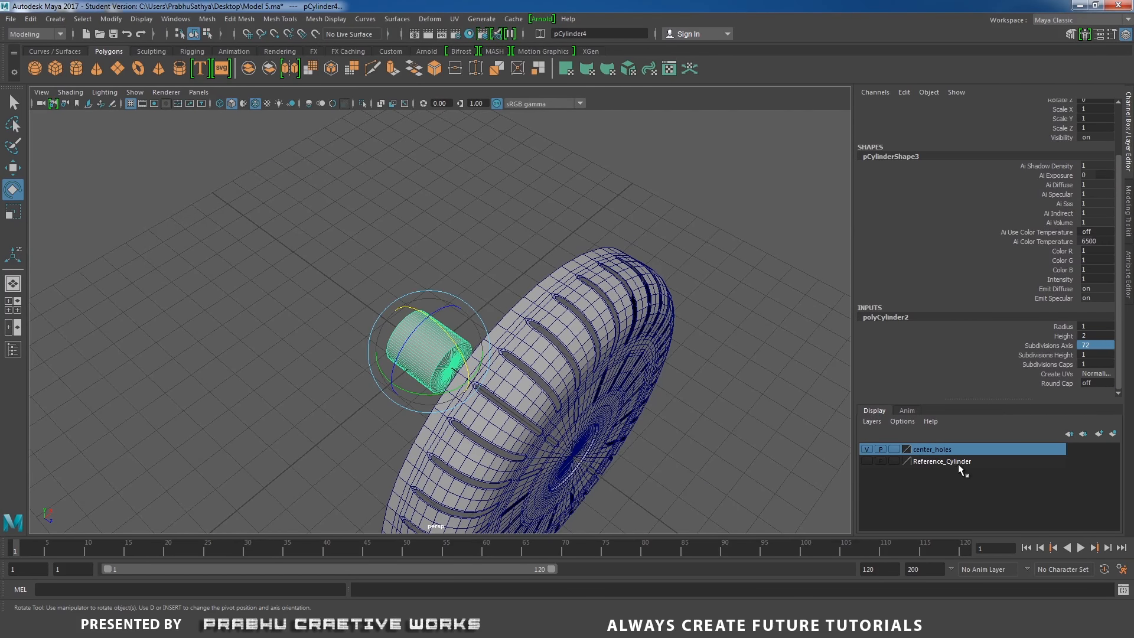
left_click(867, 461)
Scale the new cylinder uniformly to about 5.98 in the top wireframe view
key("space")
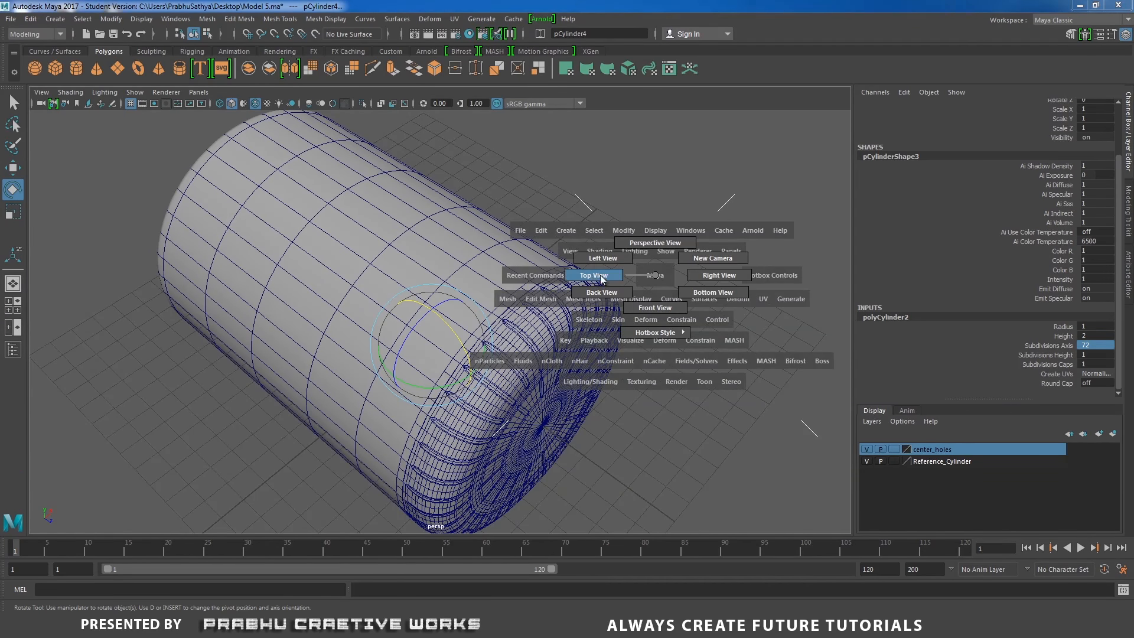
left_click(601, 276)
key("4")
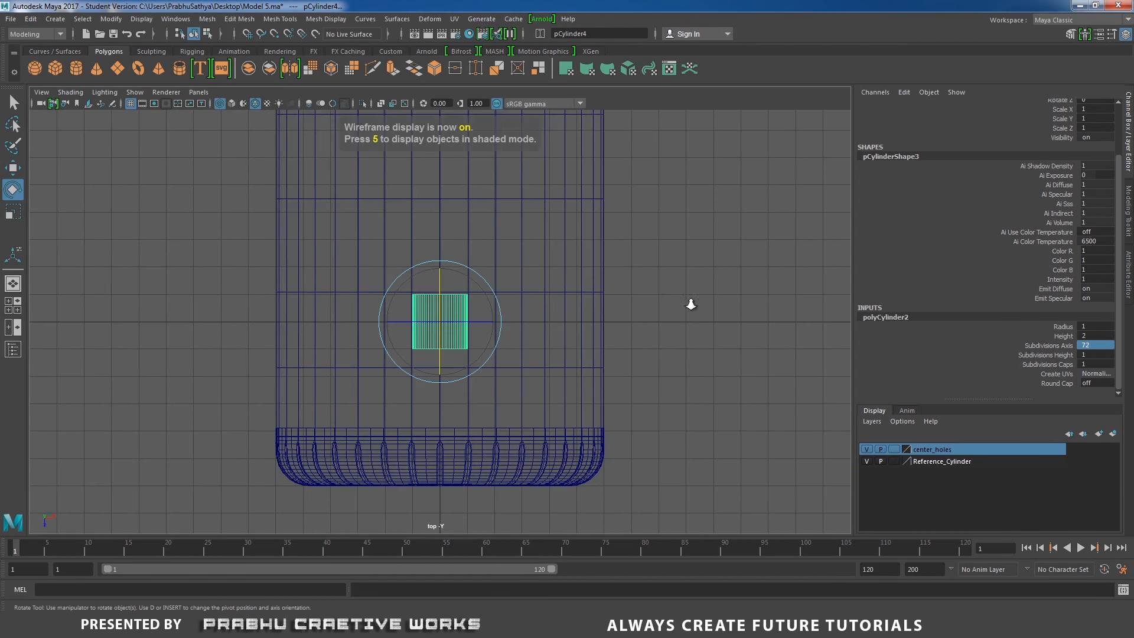
scroll(597, 253, "down", 1)
middle_click_drag(668, 233, 716, 347, "alt")
scroll(717, 347, "down", 1)
middle_click_drag(544, 256, 525, 198, "alt")
scroll(483, 266, "down", 2)
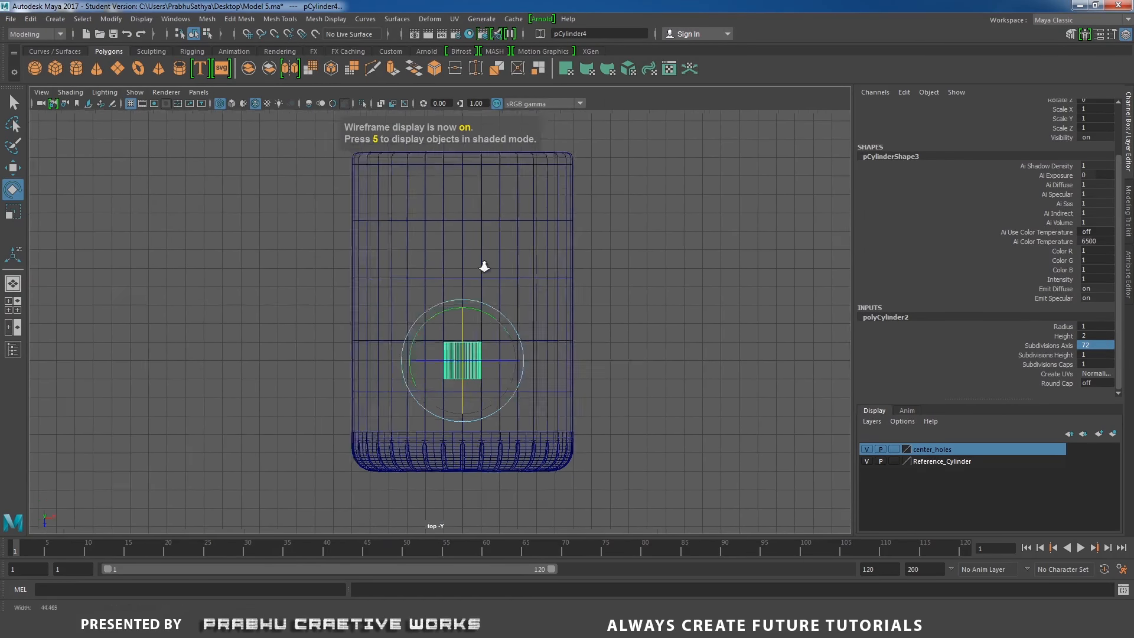
middle_click_drag(462, 258, 472, 286, "alt")
key("r")
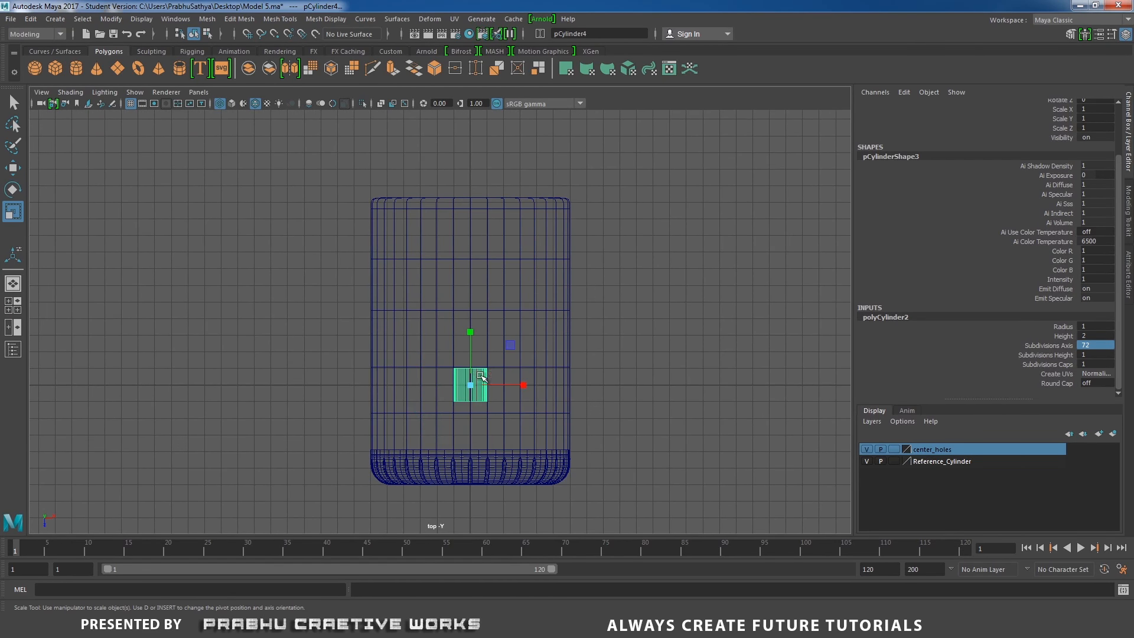
left_click_drag(472, 387, 617, 362)
right_click_drag(616, 362, 944, 425, "alt")
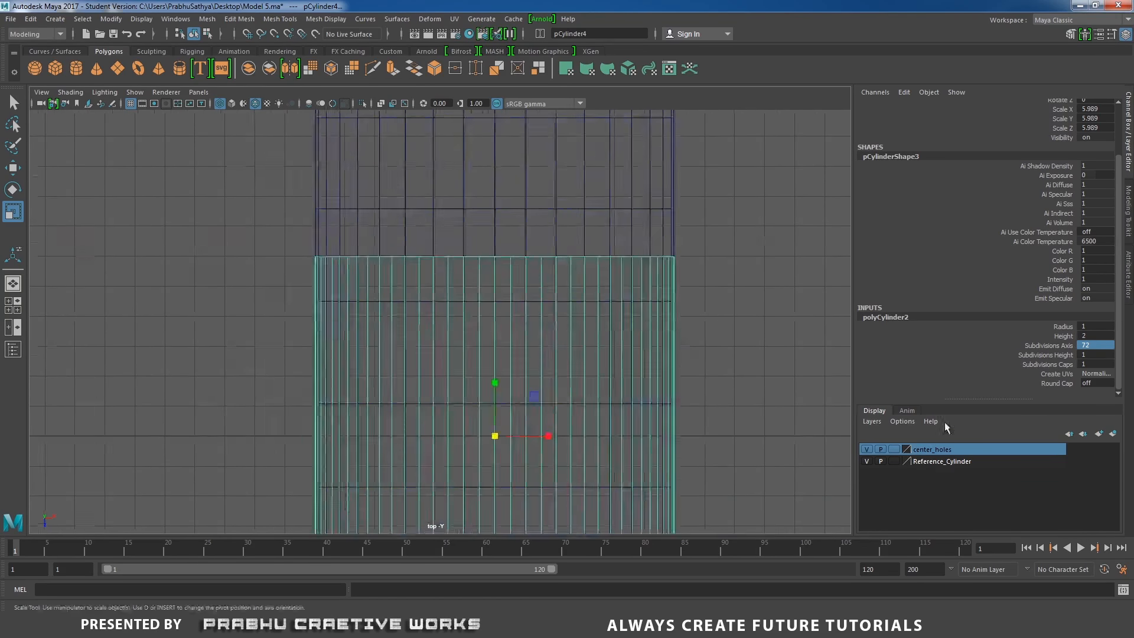
middle_click_drag(702, 308, 691, 324, "alt")
right_click_drag(691, 323, 731, 344, "alt")
middle_click_drag(732, 344, 695, 202, "alt")
right_click_drag(695, 202, 760, 348, "alt")
middle_click_drag(711, 347, 711, 328, "alt")
left_click_drag(472, 355, 474, 355)
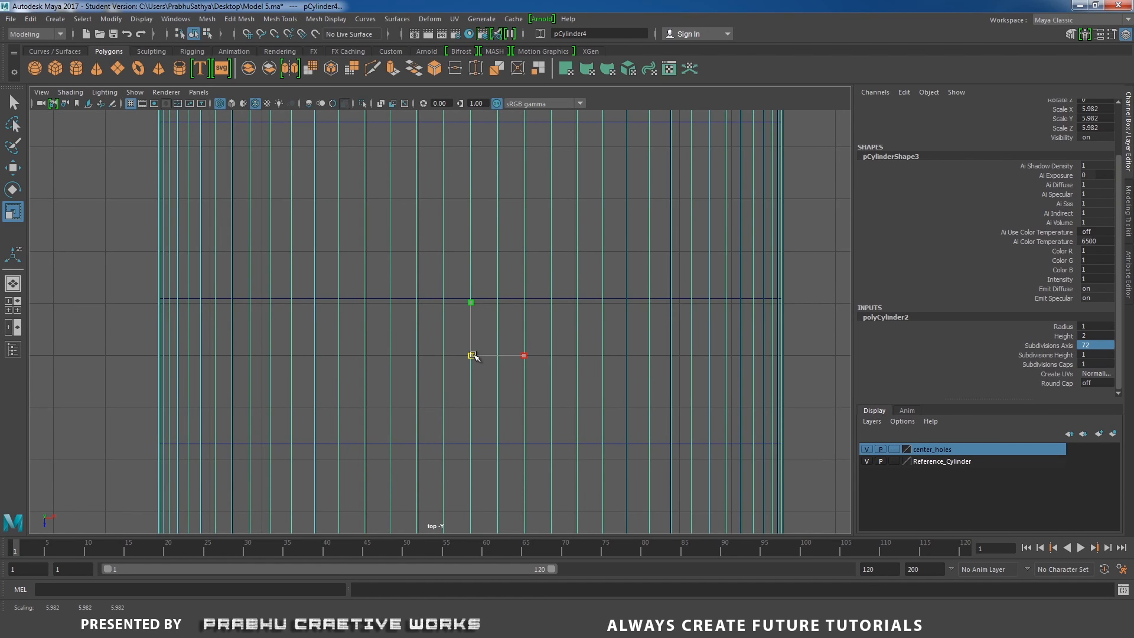
left_click_drag(473, 356, 472, 356)
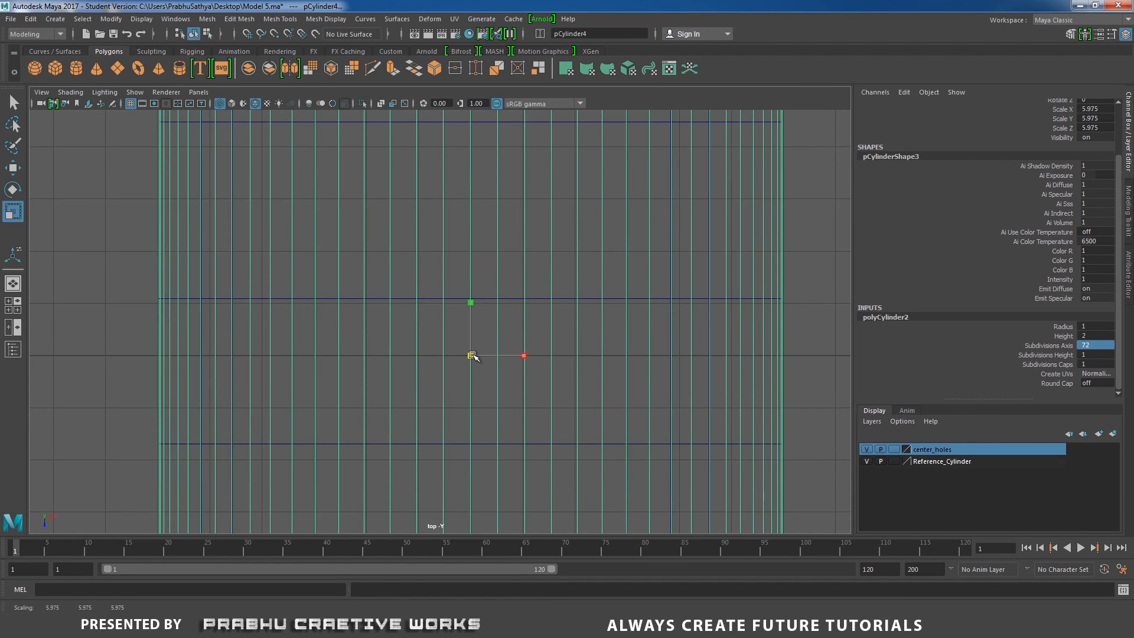
scroll(473, 356, "down", 5)
middle_click_drag(464, 326, 475, 345, "alt")
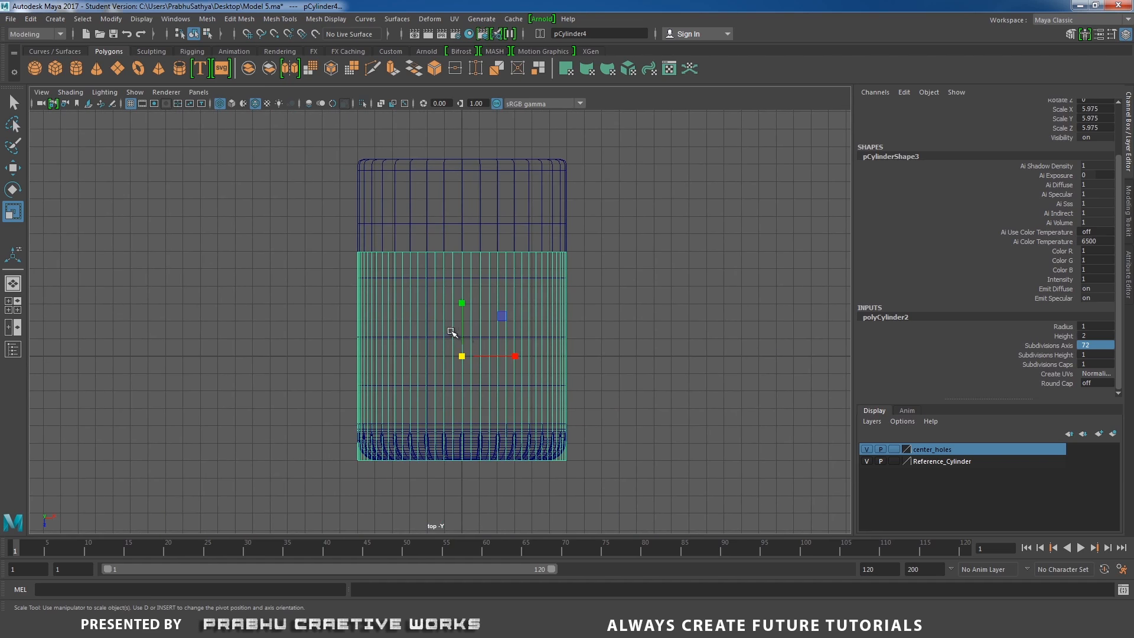
Shorten the cylinder to a Scale Y of about 4.18 and position it at Translate Z about -1.19 behind the housing
key("w")
left_click_drag(464, 409, 466, 359)
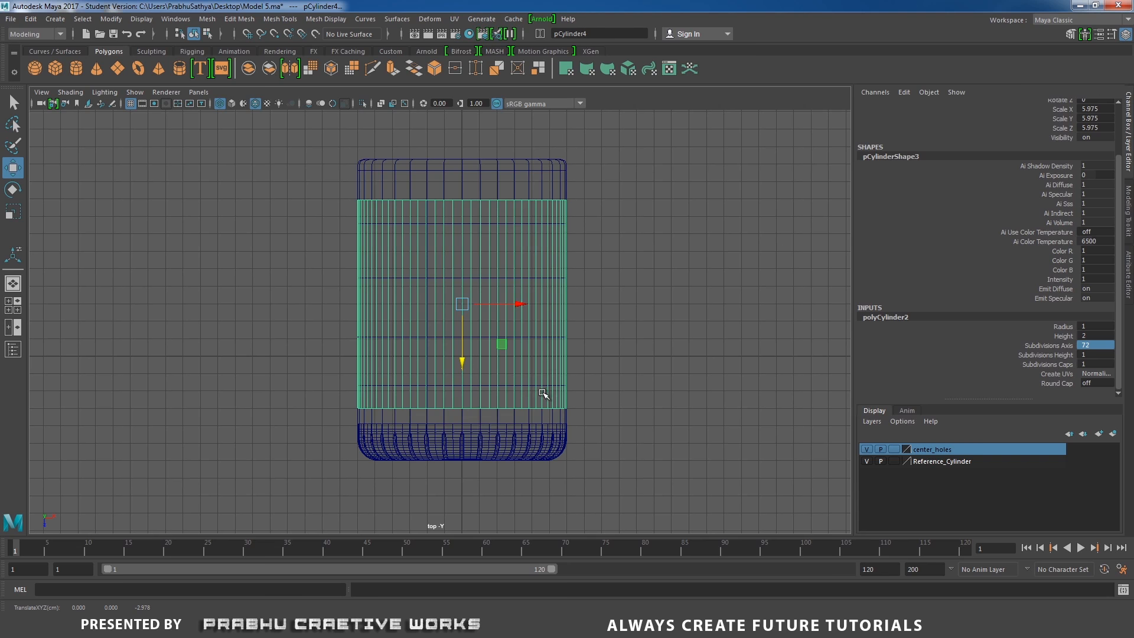
key("r")
left_click_drag(458, 248, 463, 266)
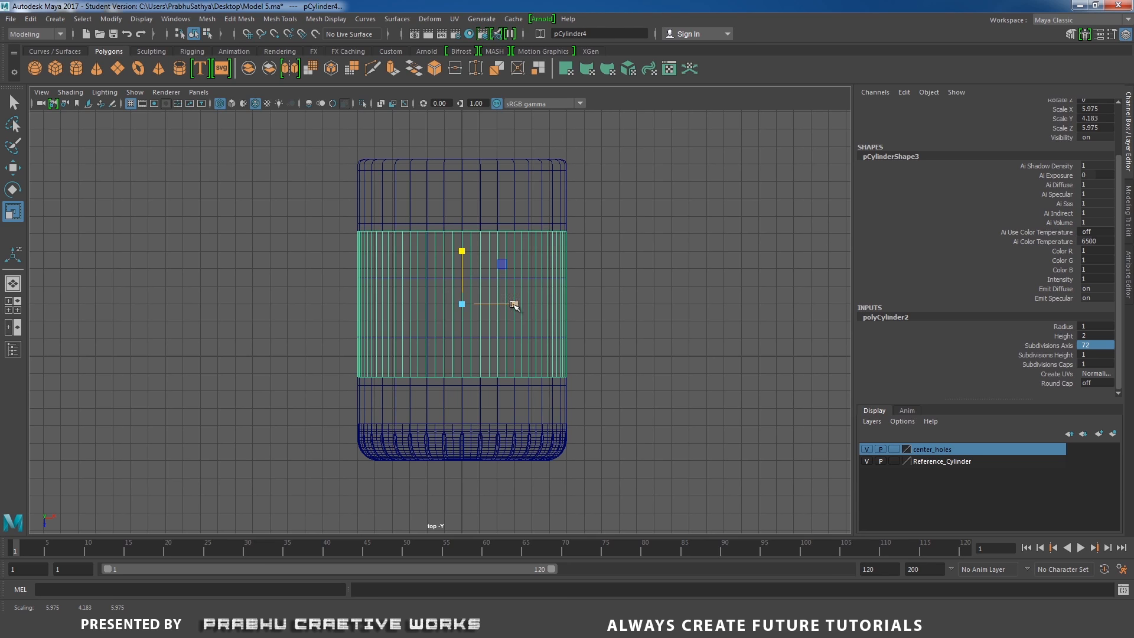
key("w")
left_click_drag(464, 349, 464, 394)
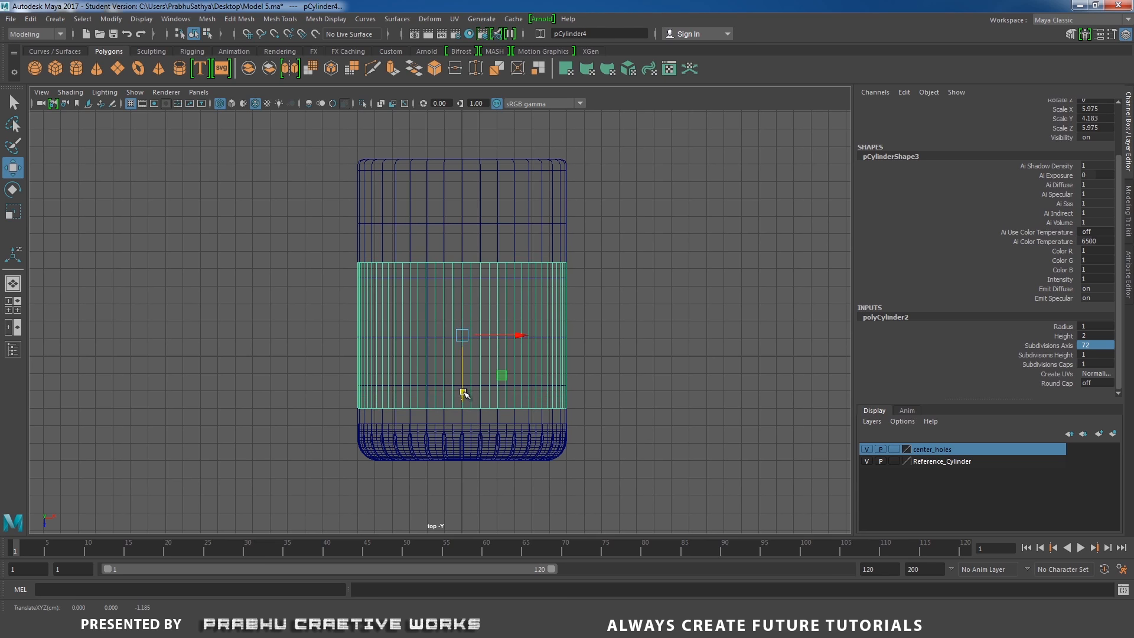
Examine the reference photo of the fan's rear motor housing
left_click(554, 625)
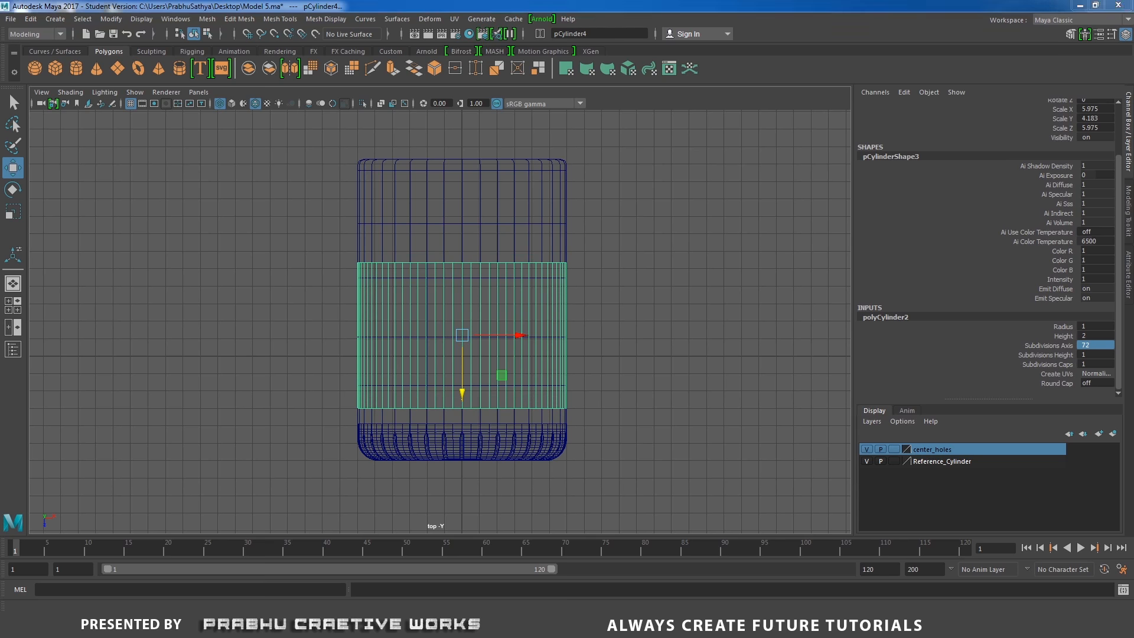
left_click(566, 567)
scroll(675, 339, "down", 4)
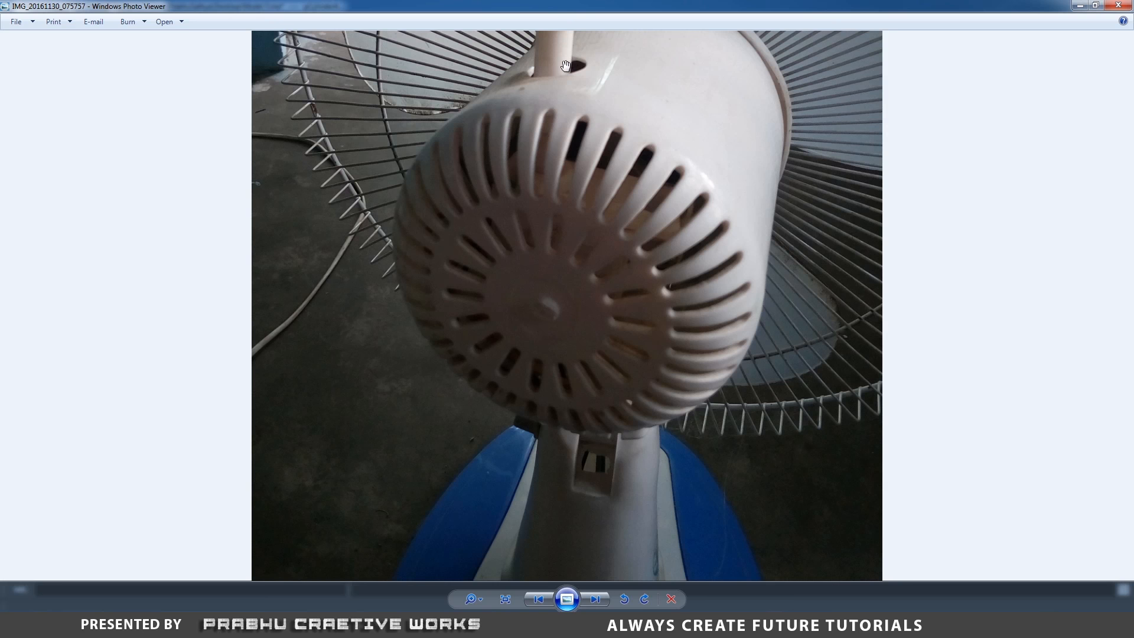
scroll(584, 109, "down", 1)
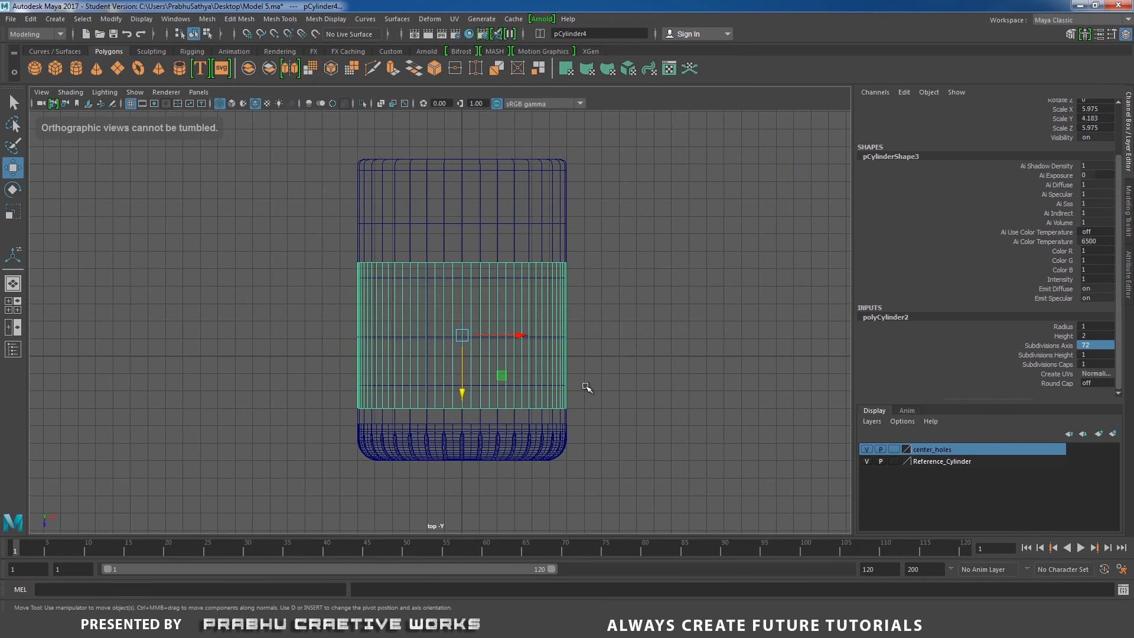
Hide the Reference_Cylinder layer again and select the new cylinder in shaded display
left_click(867, 461)
key("space")
left_click_drag(673, 357, 371, 397, "alt")
right_click_drag(371, 397, 449, 402, "alt")
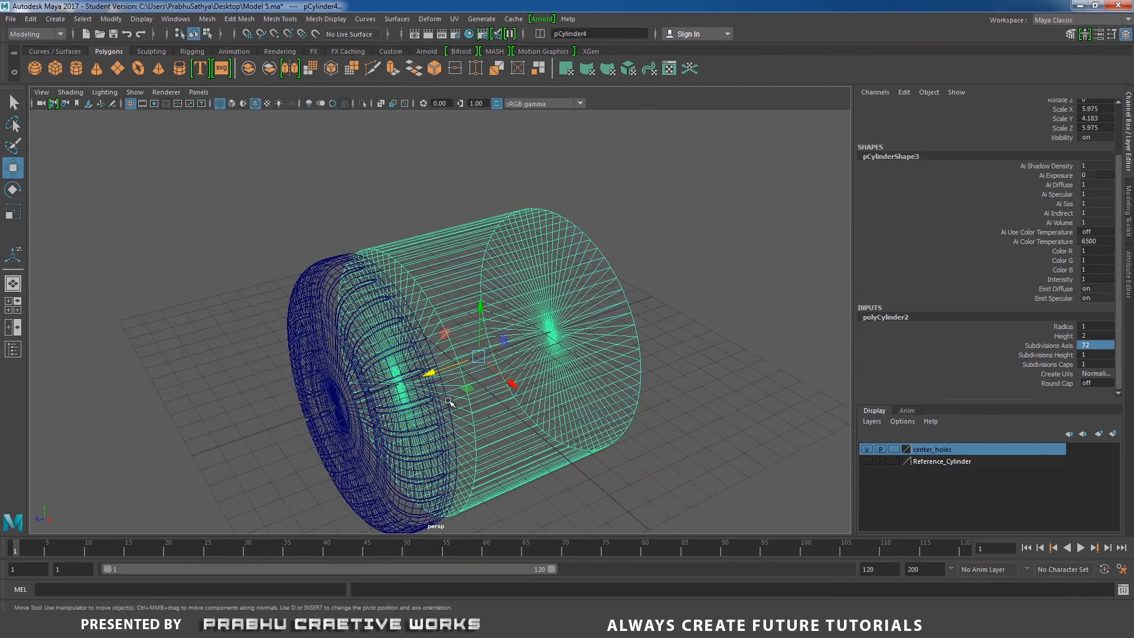
key("5")
mouse_move(539, 418)
left_mouse_down("alt")
mouse_move(504, 430)
mouse_move(594, 400)
left_mouse_up("alt")
left_click(648, 322)
left_click(547, 310)
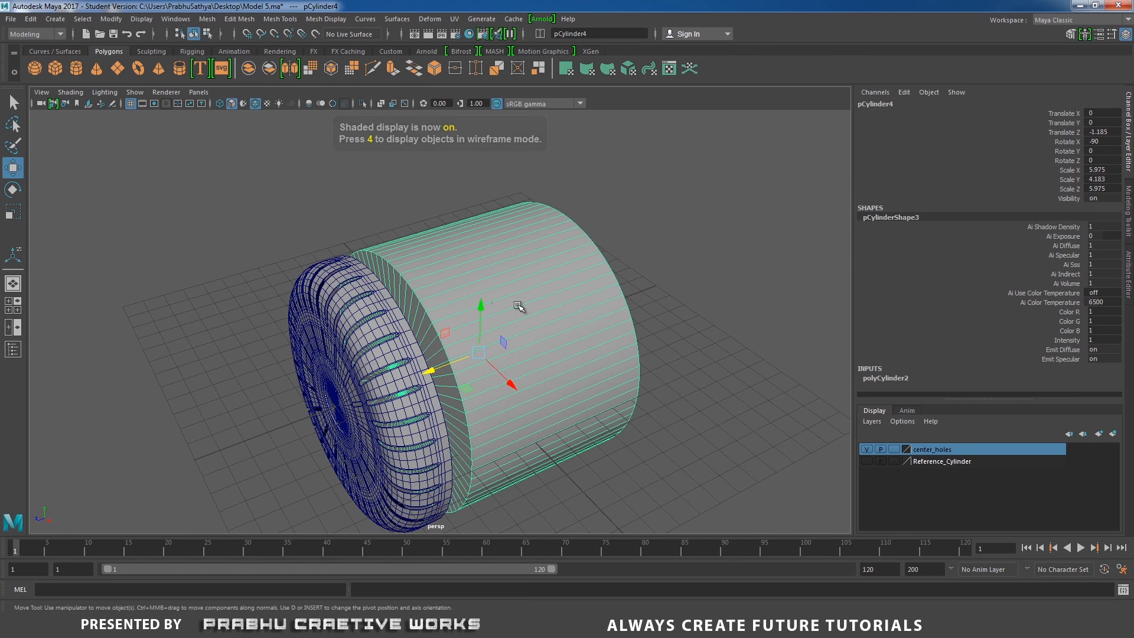
Isolate the new cylinder and delete both of its cap faces
left_click(364, 103)
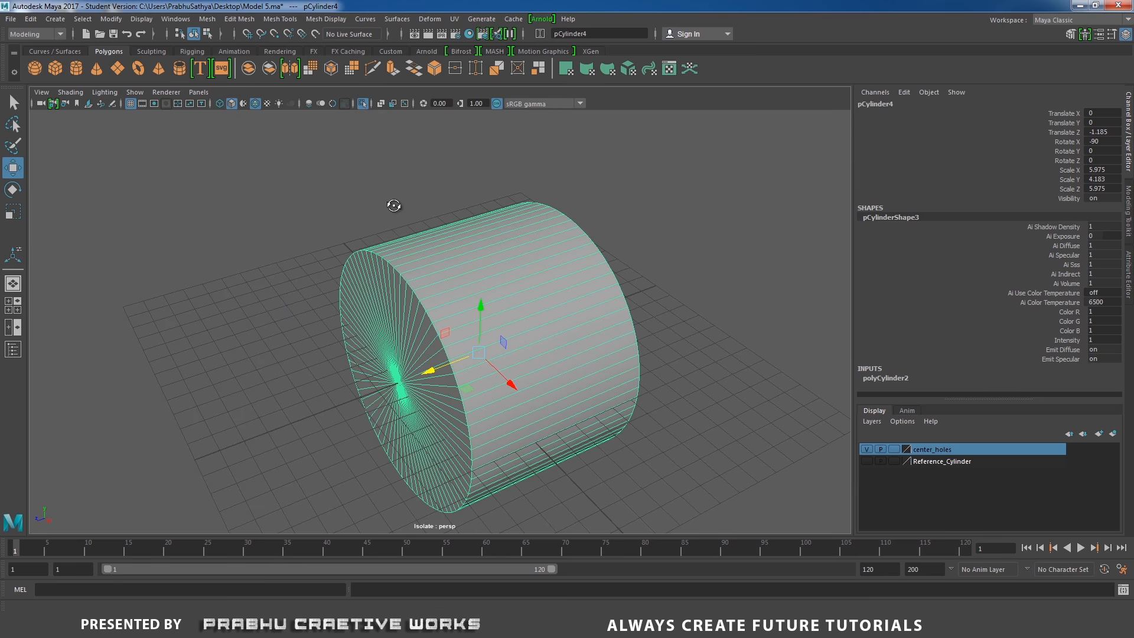
left_click_drag(392, 205, 509, 317, "alt")
scroll(509, 243, "up", 3)
right_click(517, 235)
left_click(460, 233)
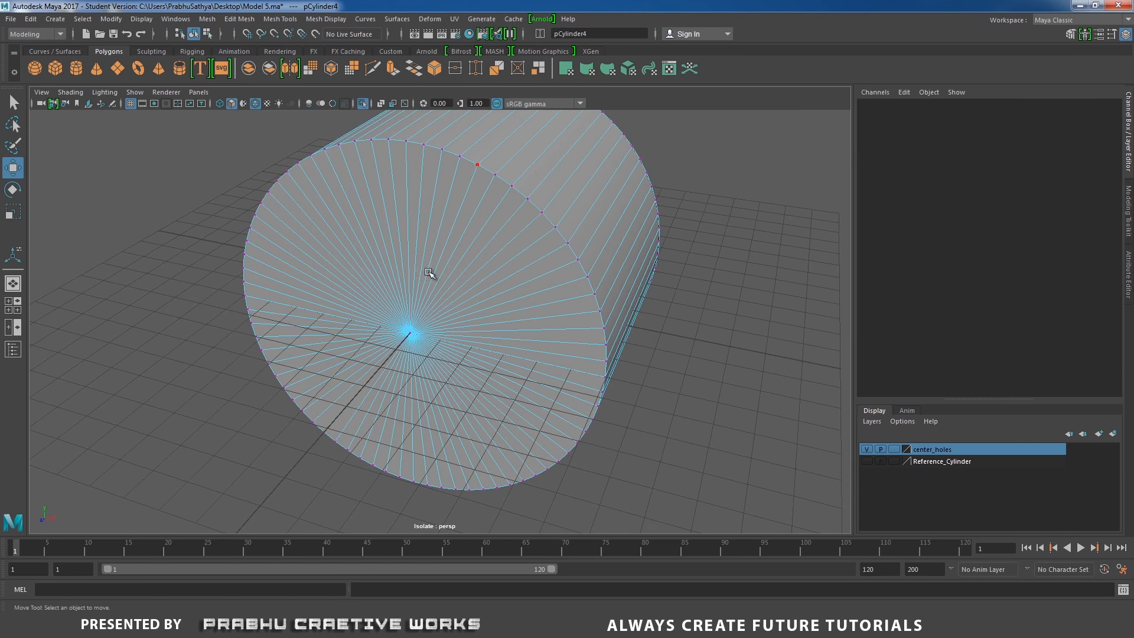
left_click(407, 354)
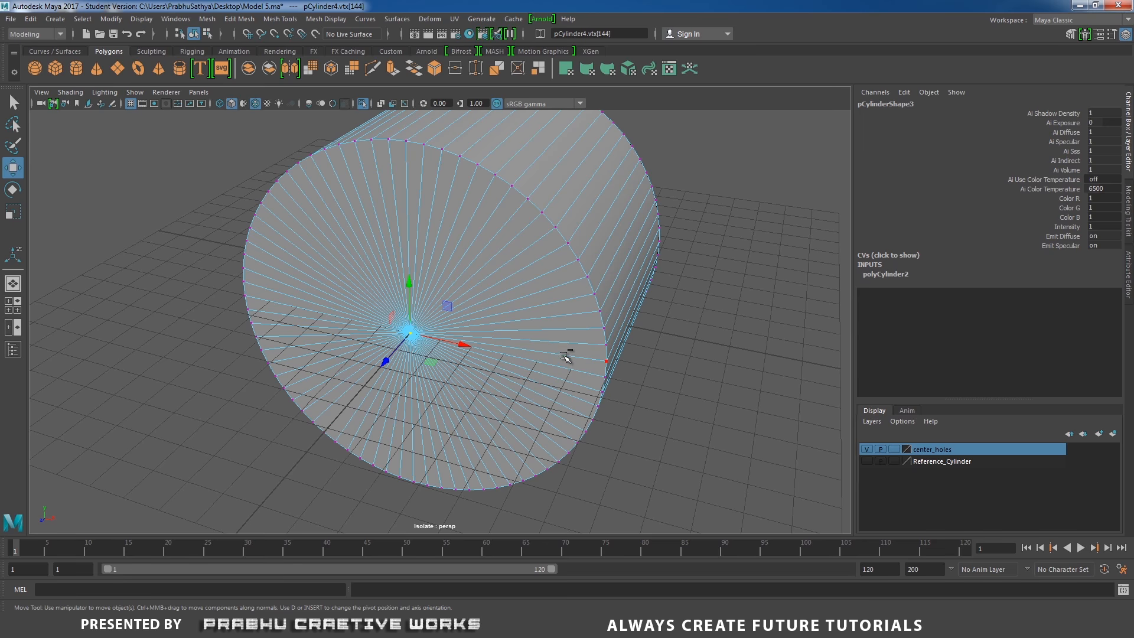
key("ctrl+F11")
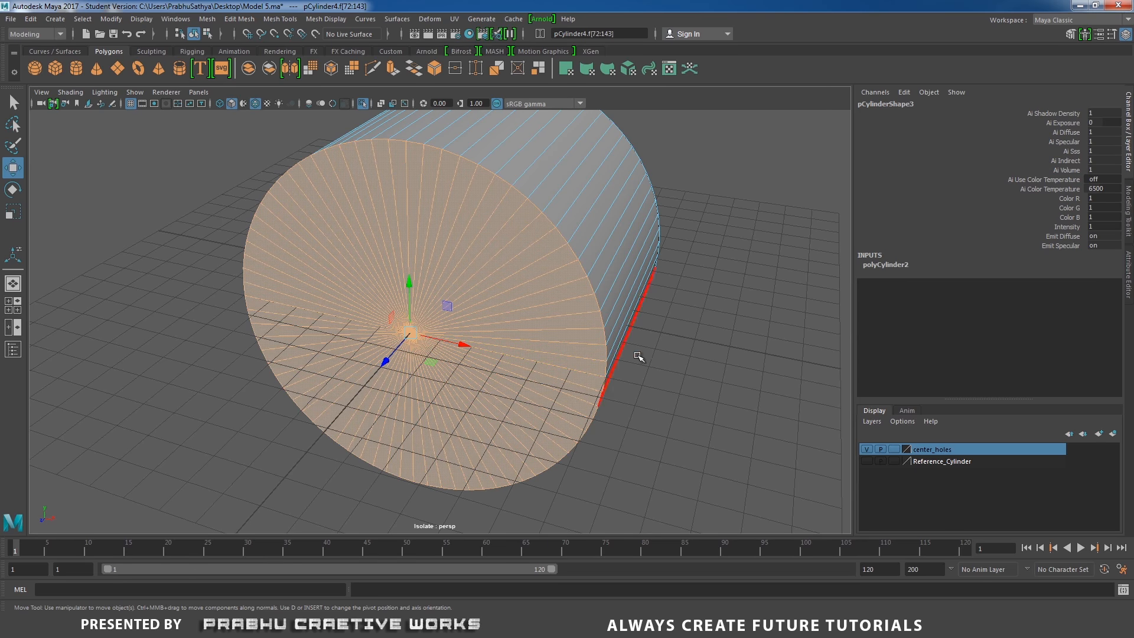
key("Delete")
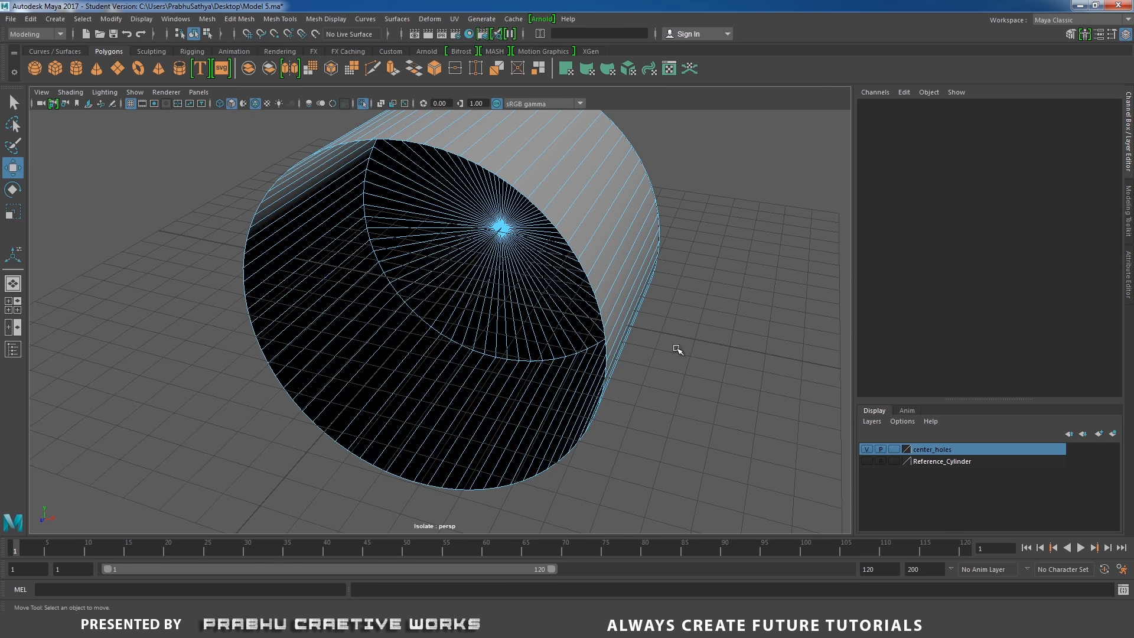
left_click_drag(678, 350, 615, 342, "alt")
right_click_drag(612, 288, 552, 286)
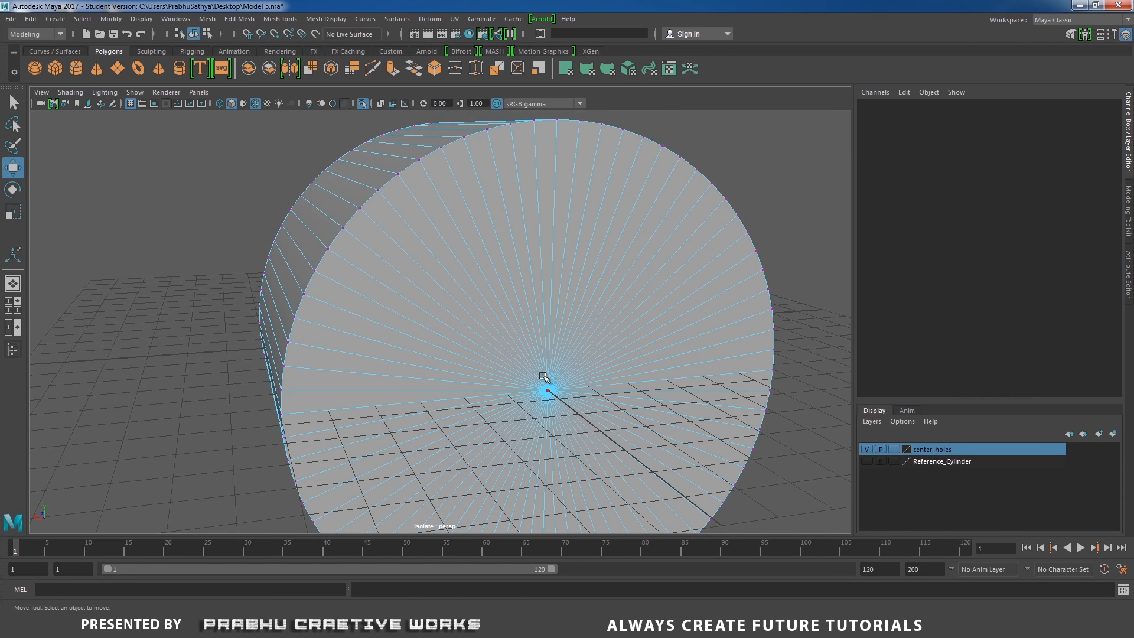
left_click(548, 389)
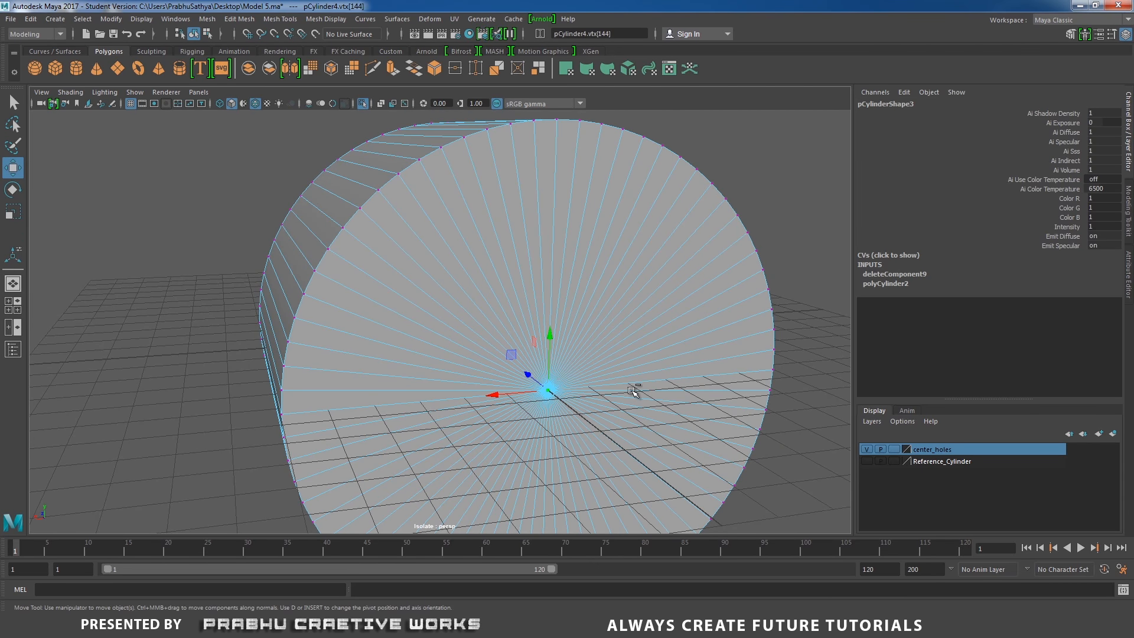
key("ctrl+F11")
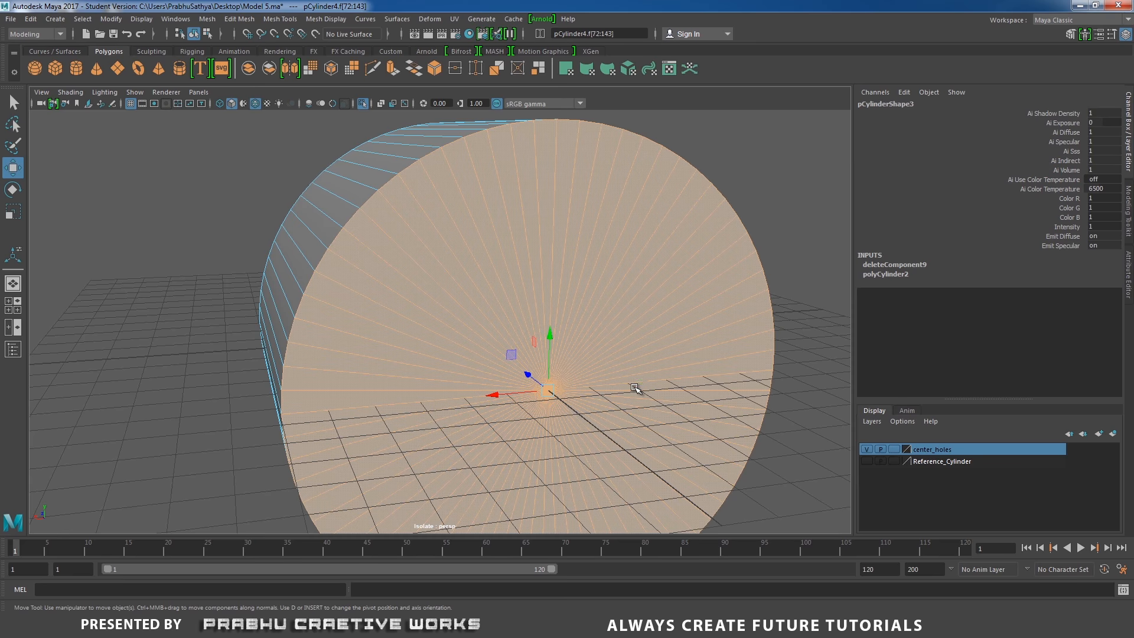
key("Delete")
Select the cylinder's front border edge loop and move it back to meet the vented housing
left_click_drag(474, 336, 484, 260, "alt")
right_click_drag(515, 237, 574, 222)
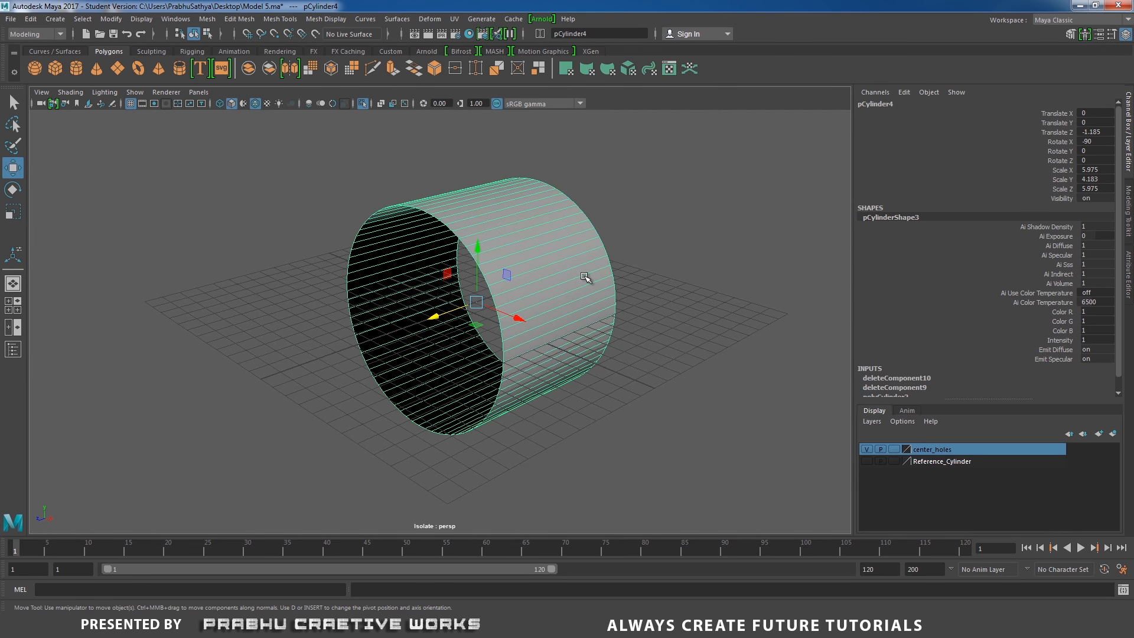
left_click(363, 105)
left_click_drag(436, 180, 410, 205, "alt")
right_click_drag(410, 205, 461, 175, "alt")
left_click(445, 272)
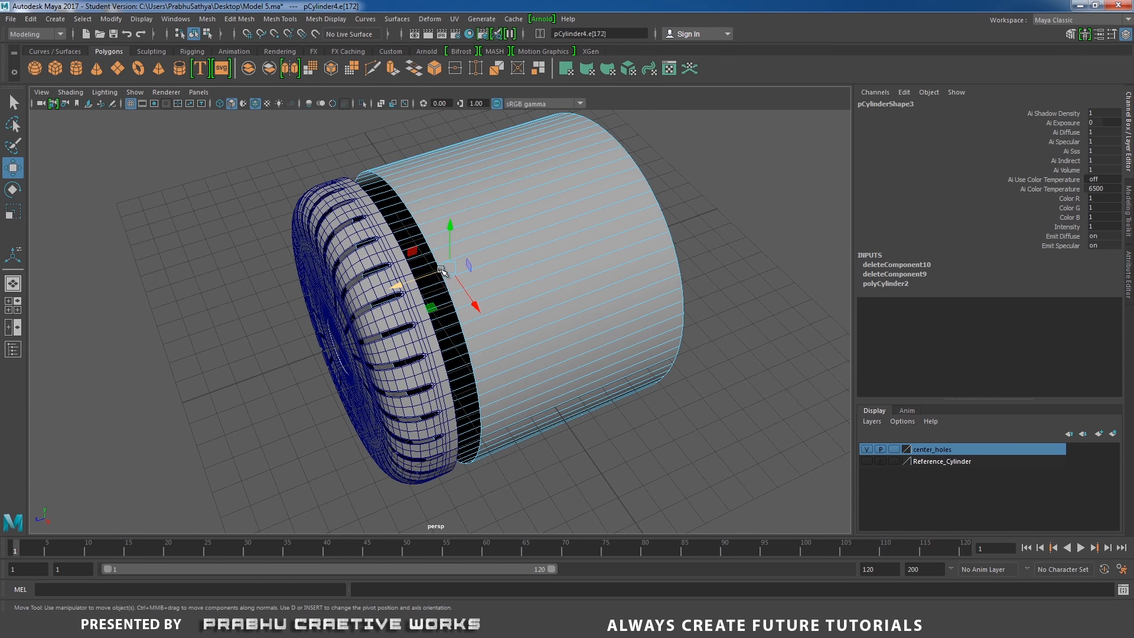
left_click(780, 300)
double_click(460, 316)
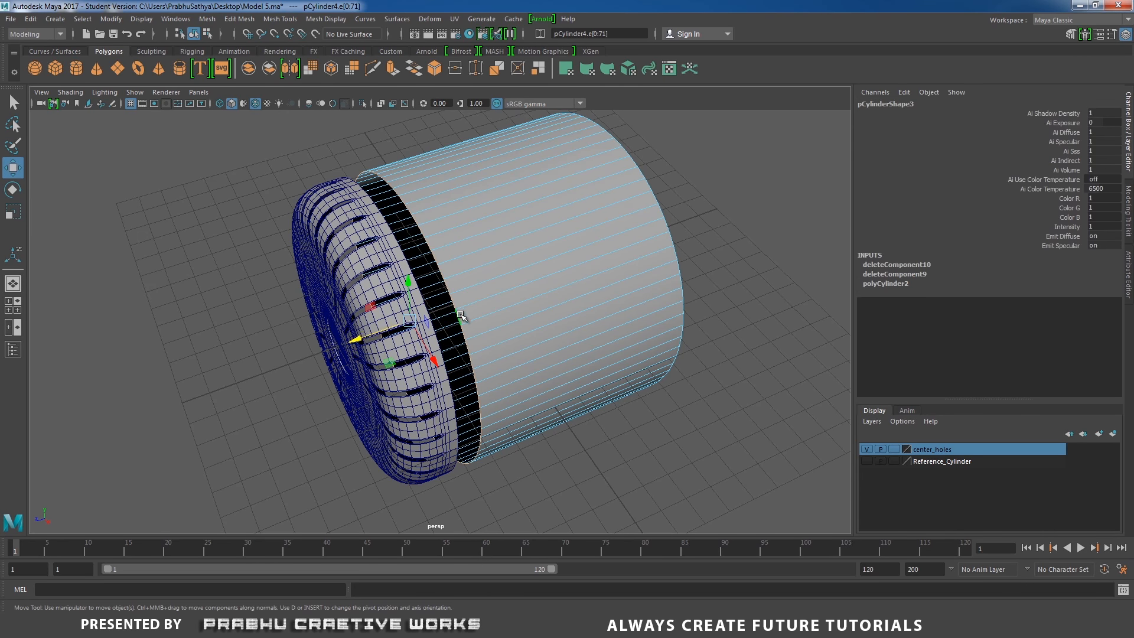
left_click_drag(357, 341, 342, 348)
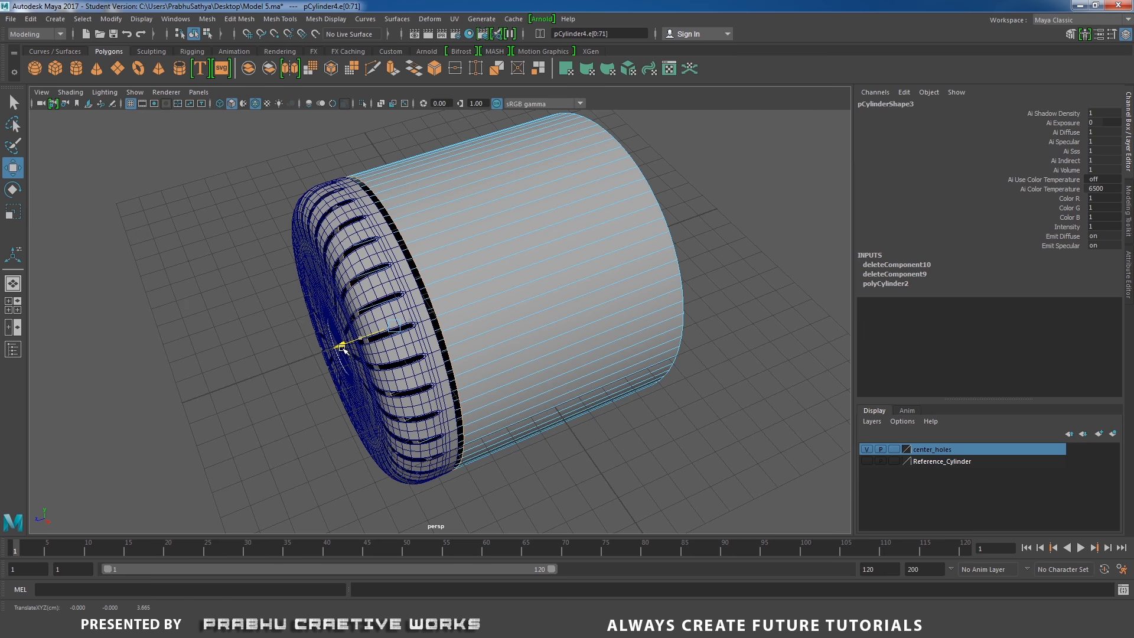
right_click_drag(565, 225, 601, 215)
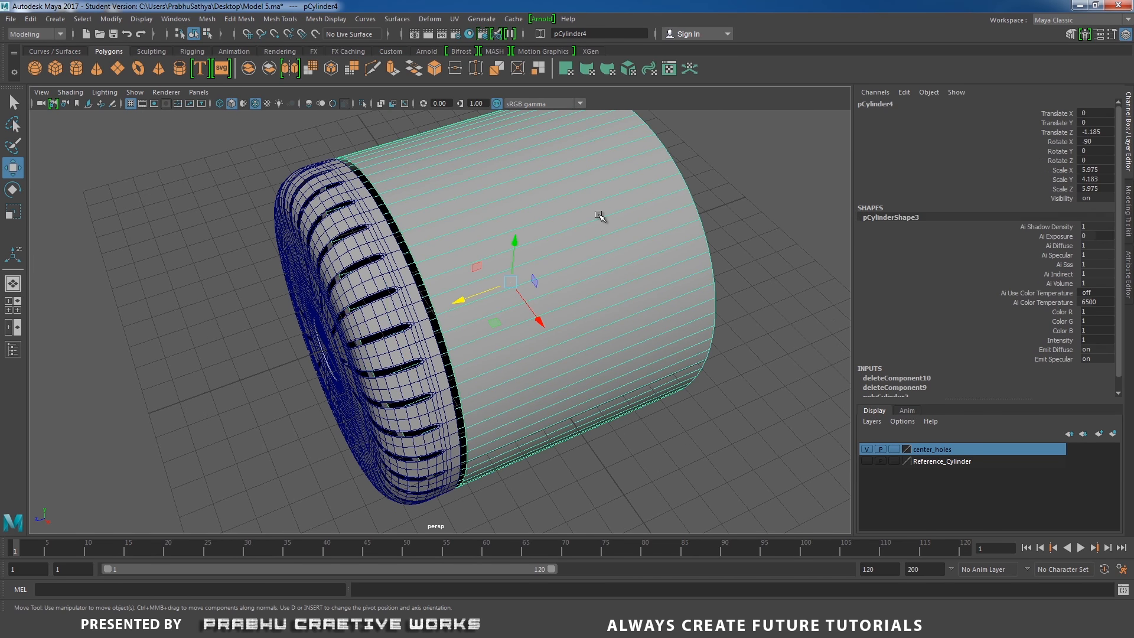
left_click_drag(601, 215, 424, 211, "alt")
scroll(424, 211, "down", 4)
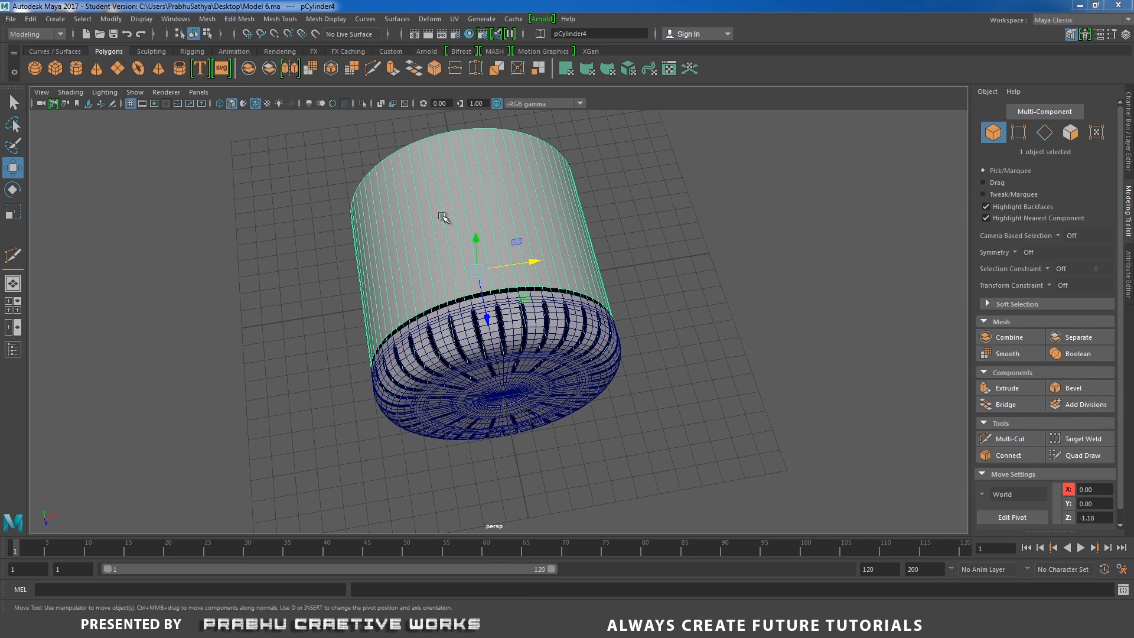
left_click(640, 208)
key("space")
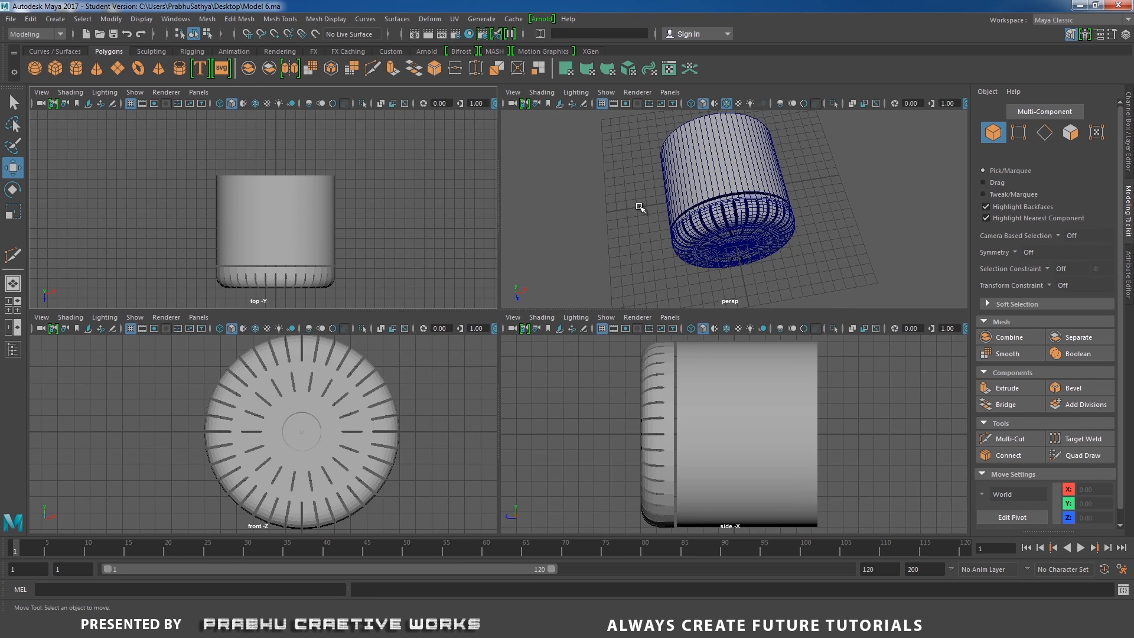
key("space")
left_click_drag(647, 206, 601, 211)
key("space")
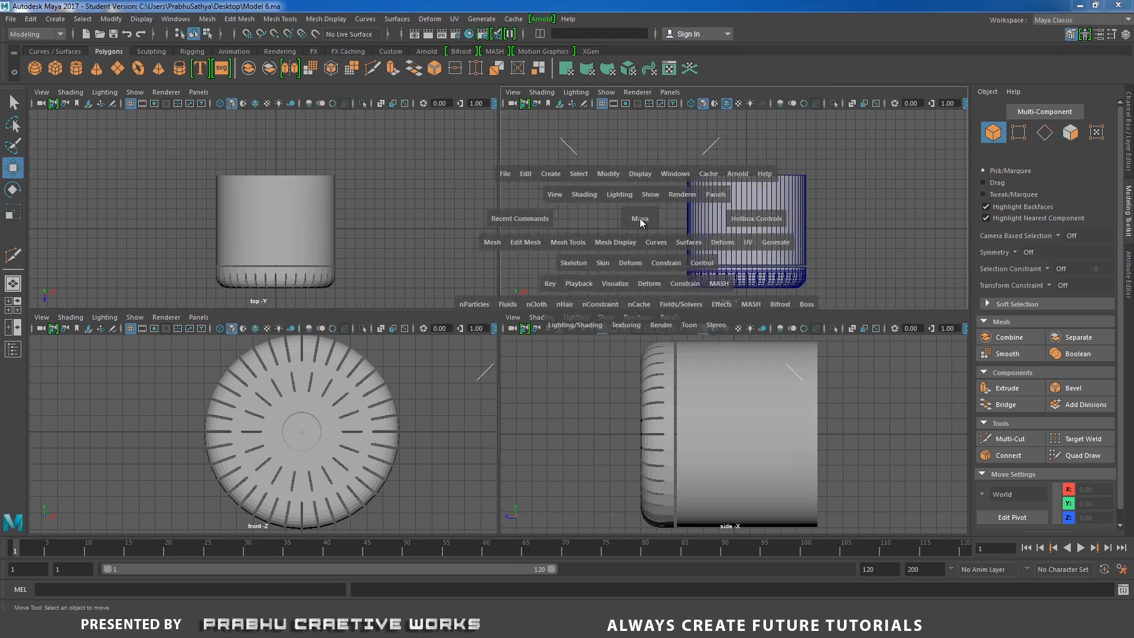
key("4")
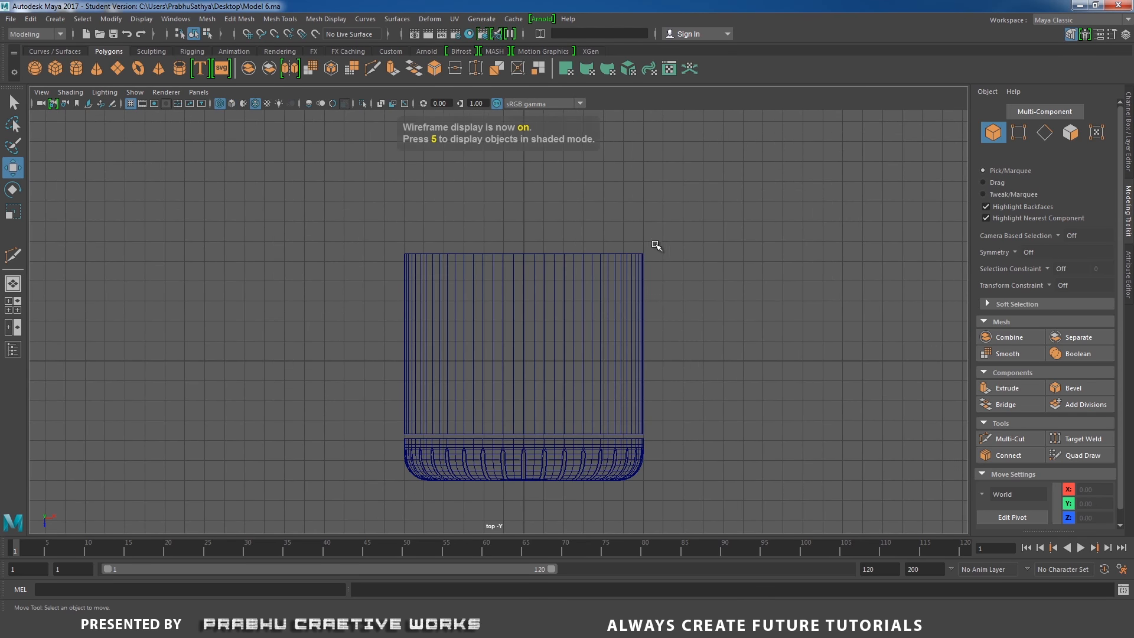
Create a NURBS circle in the top view and place it over the cylinder body
scroll(656, 246, "up", 5)
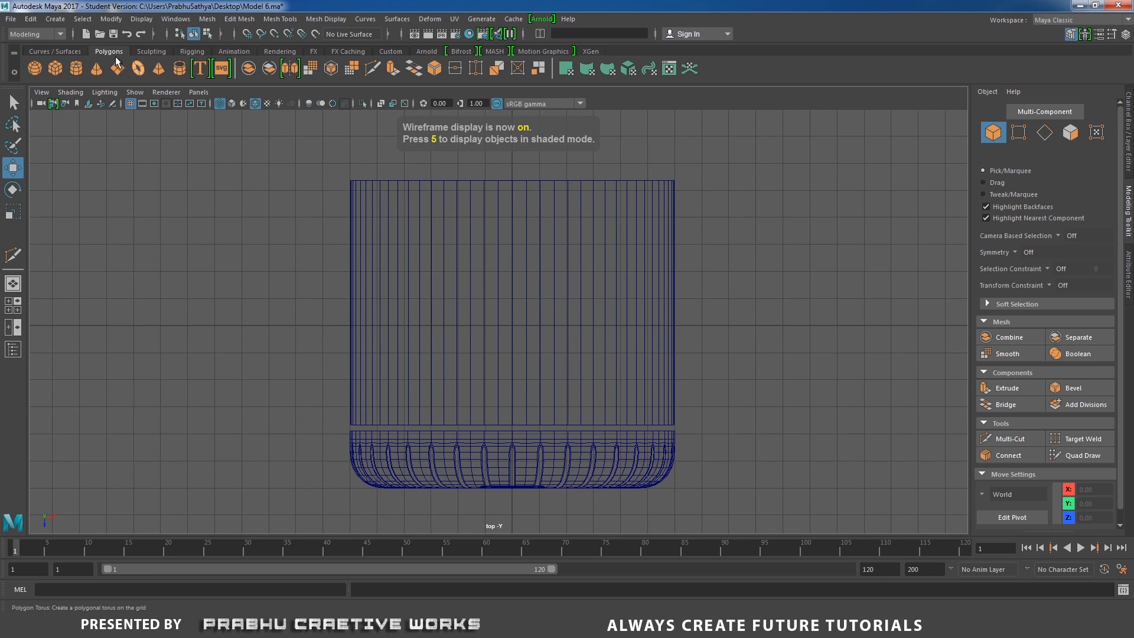
left_click(55, 18)
mouse_move(77, 52)
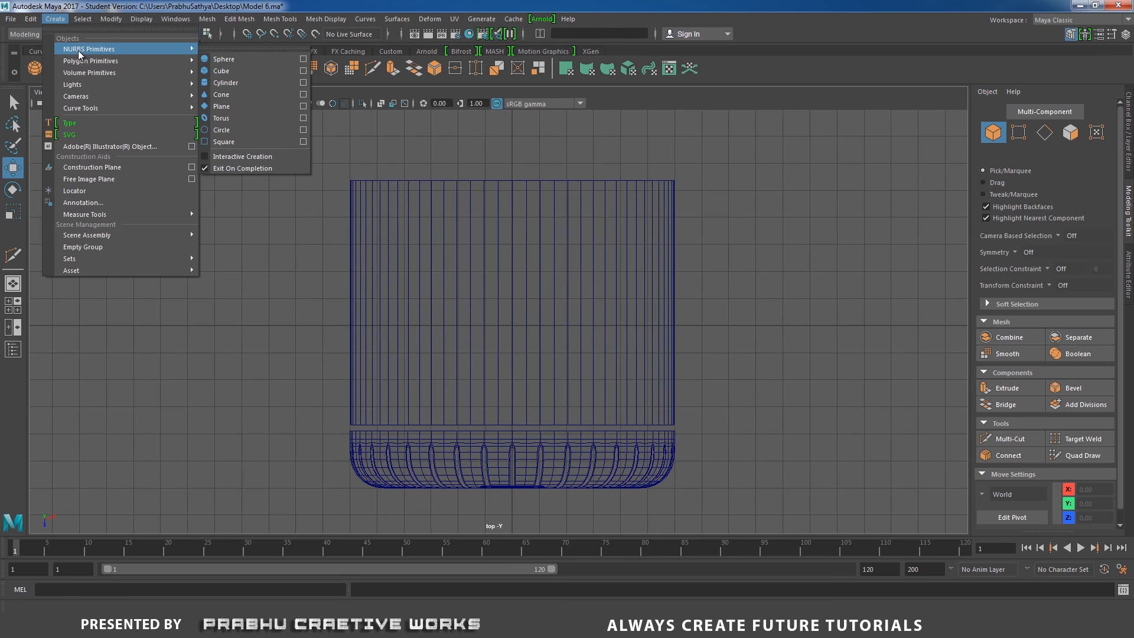
left_click(246, 131)
middle_click_drag(563, 274, 583, 225, "alt")
right_click_drag(583, 226, 633, 334, "alt")
left_click_drag(540, 325, 544, 385)
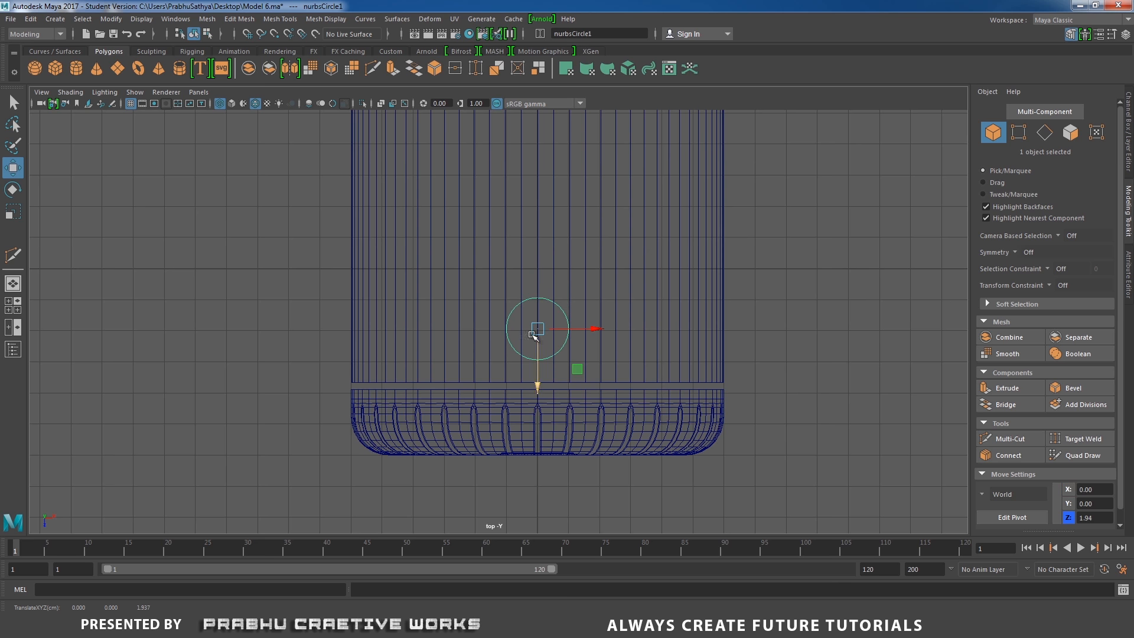
Scale the circle up uniformly to about 1.54
right_click_drag(592, 350, 692, 313, "alt")
key("r")
middle_click_drag(692, 314, 686, 307, "alt")
left_click_drag(544, 324, 582, 317)
right_click_drag(628, 299, 716, 360, "alt")
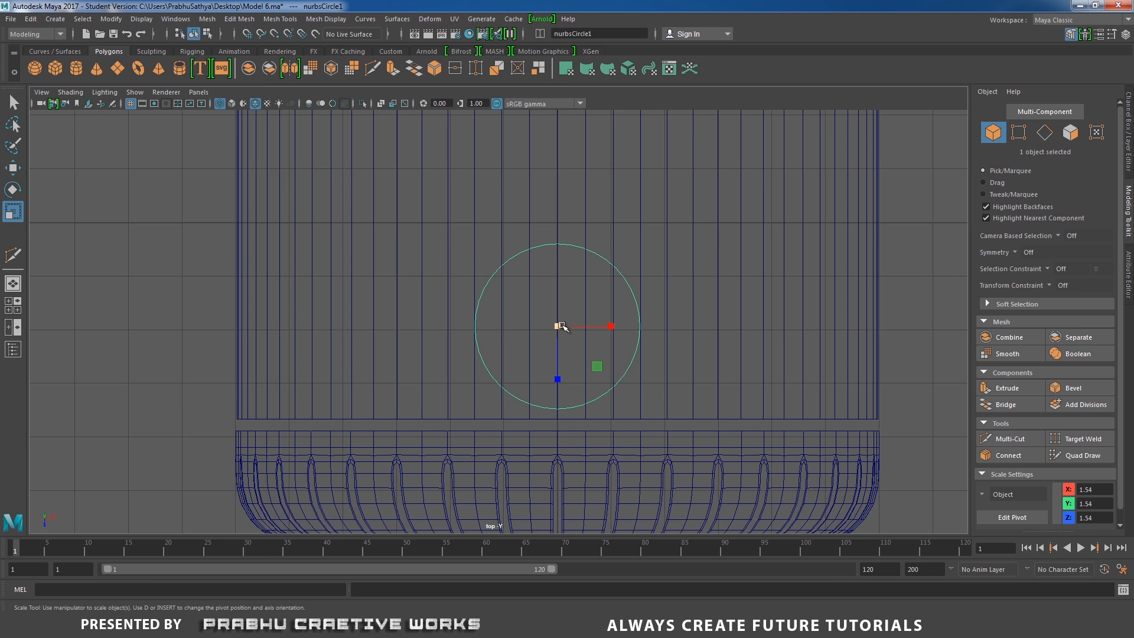
left_click_drag(562, 326, 565, 327)
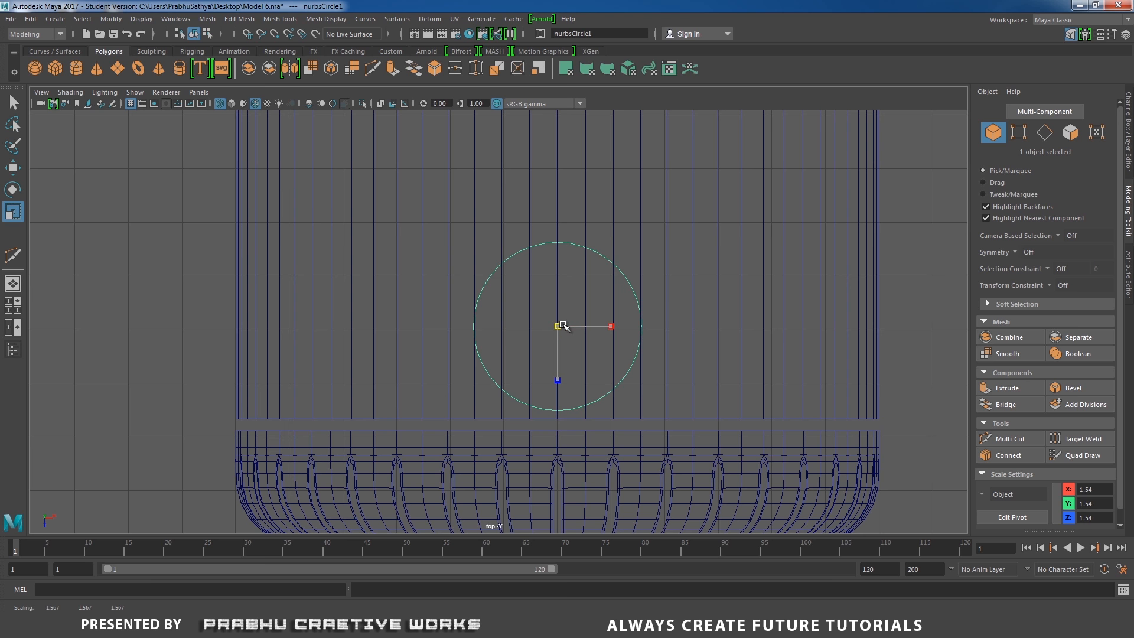
left_click_drag(563, 325, 563, 326)
Move the circle slightly along Z and raise it above the cylinder body to about 8.09 in Y
key("w")
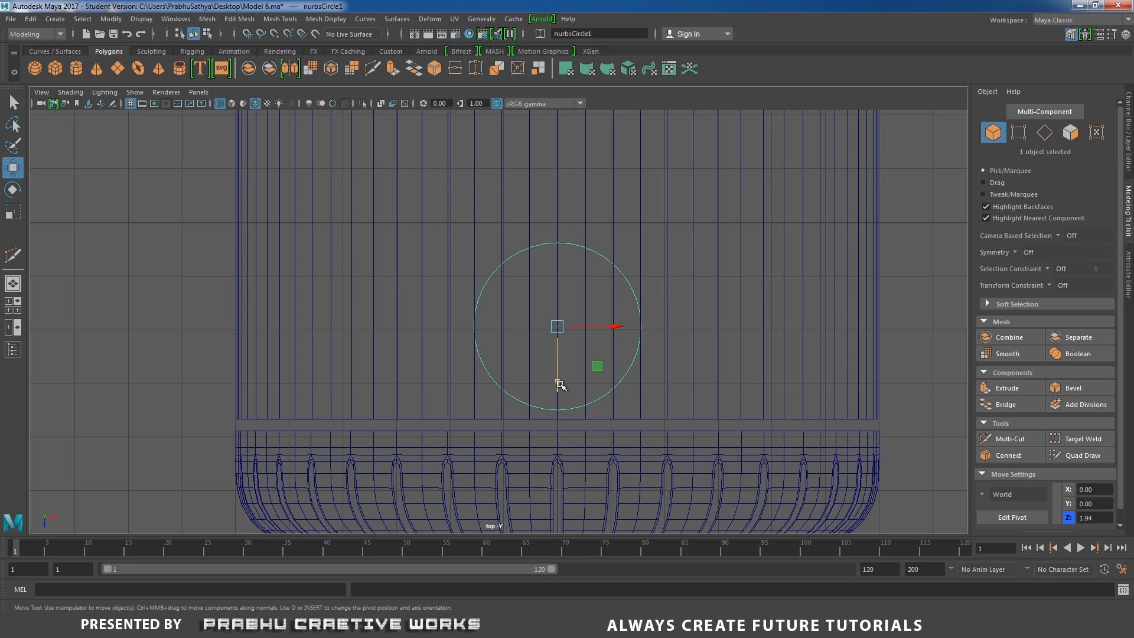
left_click_drag(561, 385, 564, 374)
right_click_drag(657, 371, 574, 327, "alt")
key("space")
left_click_drag(611, 326, 499, 229)
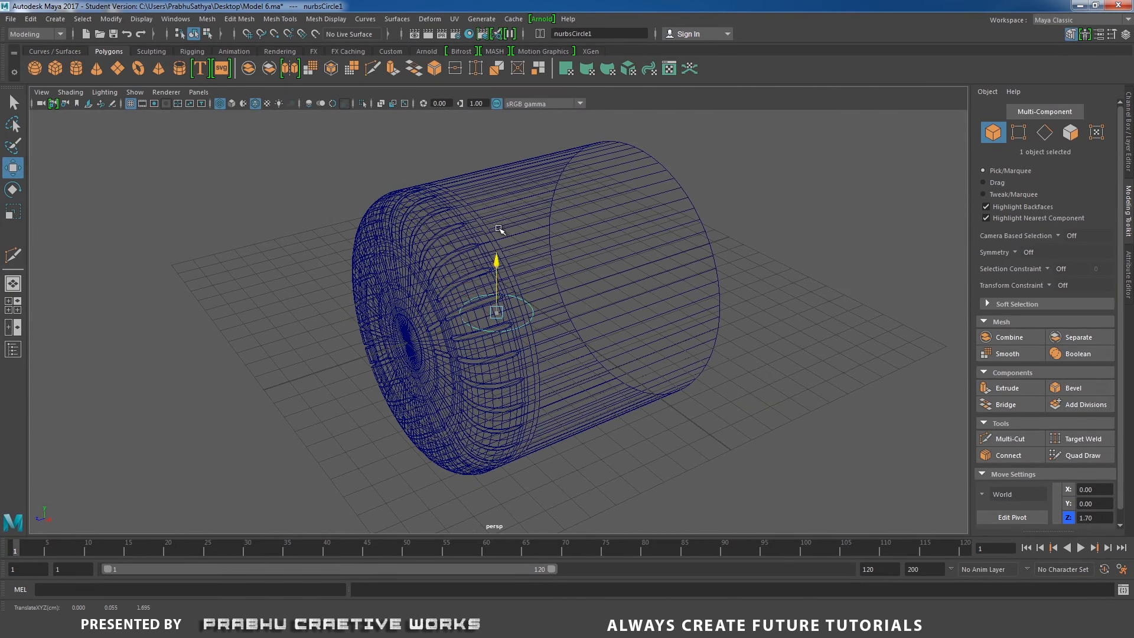
middle_click_drag(500, 229, 519, 68)
key("5")
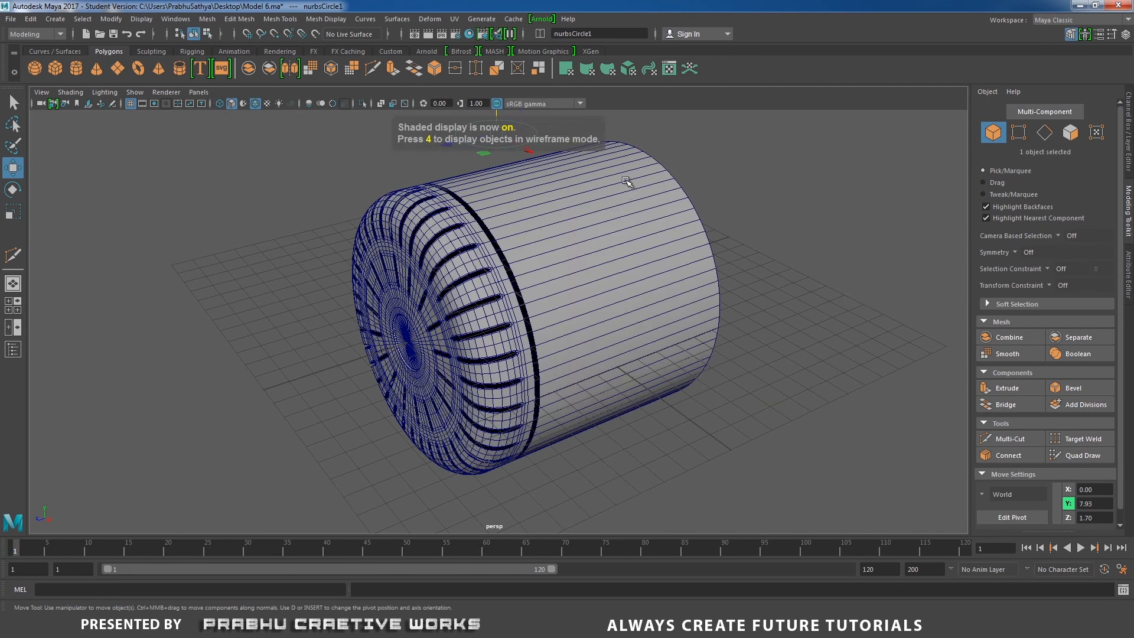
left_click_drag(627, 181, 665, 358, "alt")
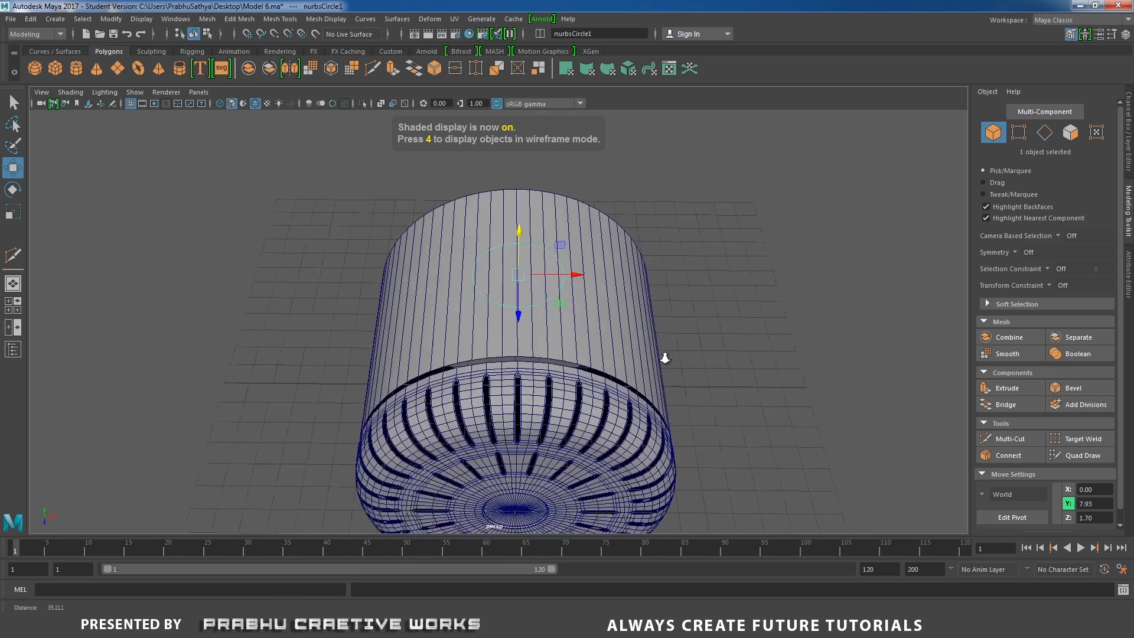
right_click_drag(665, 358, 680, 362, "alt")
left_click_drag(520, 225, 524, 221)
Select the cylinder in top view and Multi-Cut a twelve-point circular outline on it, tracing the circle
key("space")
left_click(598, 220)
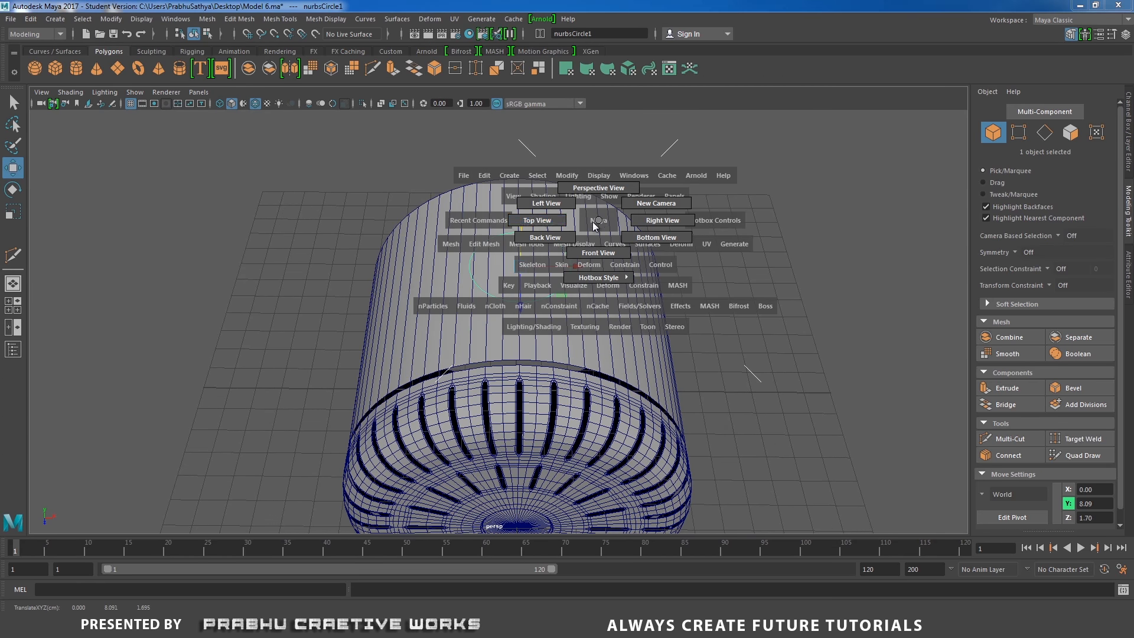
left_click_drag(595, 226, 537, 220)
scroll(716, 256, "up", 6)
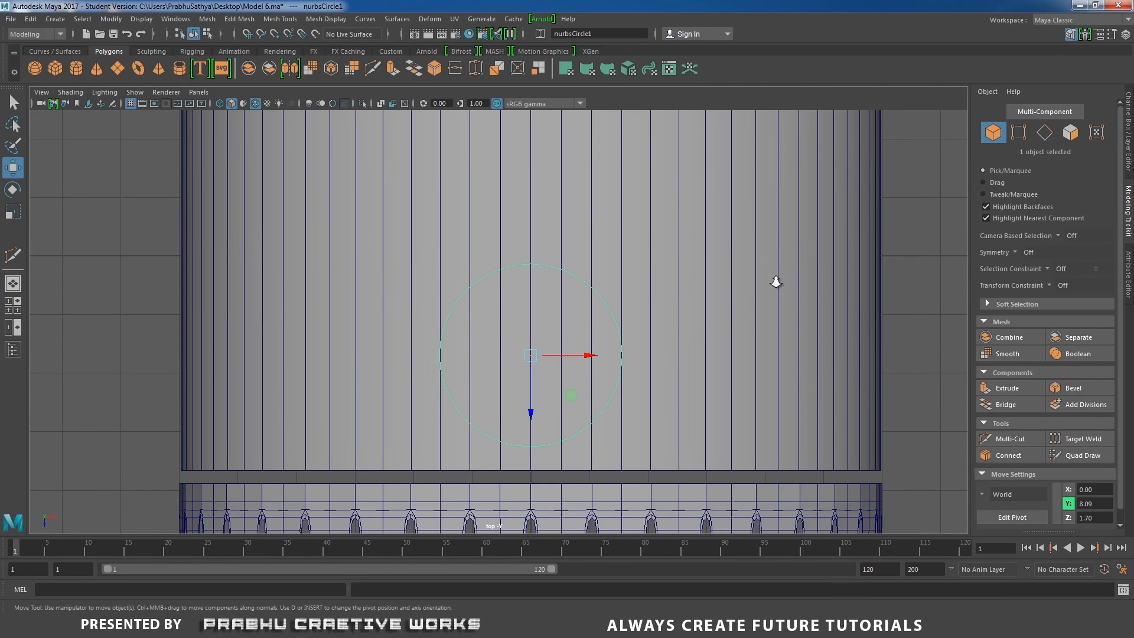
scroll(620, 316, "down", 3)
scroll(663, 279, "up", 1)
left_click(665, 276)
left_click(763, 230)
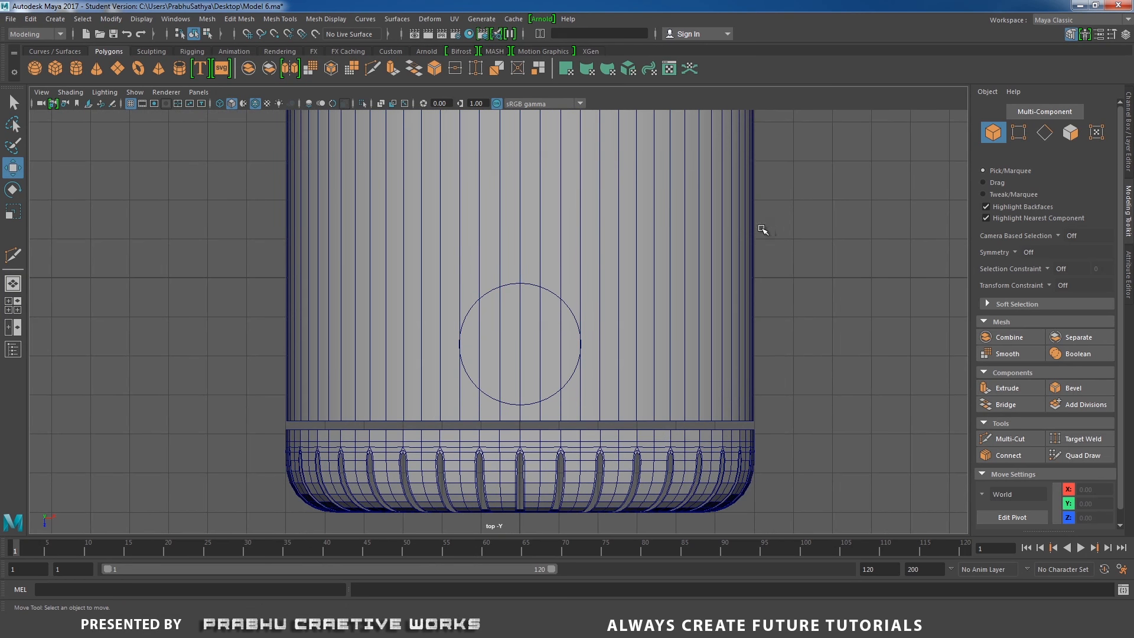
scroll(725, 250, "up", 1)
left_click(648, 254)
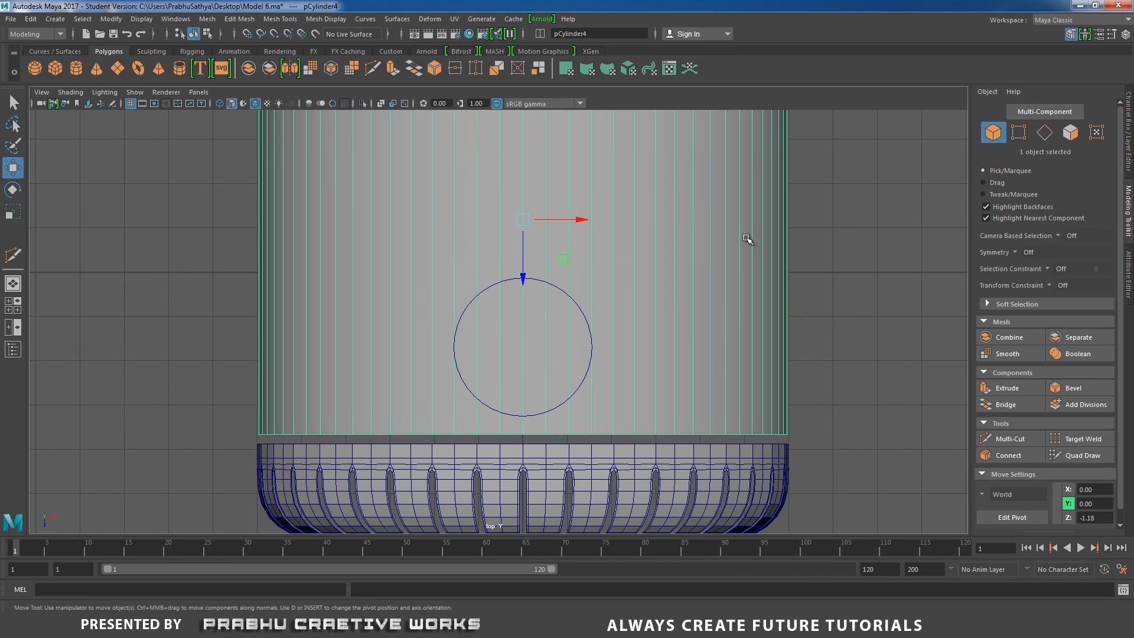
scroll(671, 266, "up", 2)
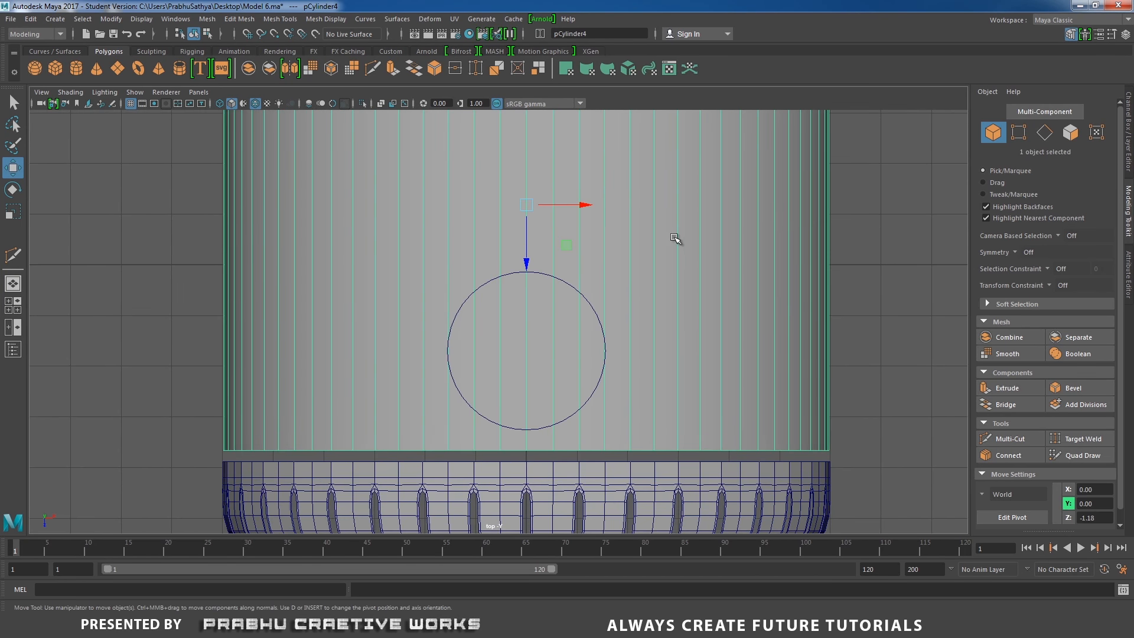
right_click(676, 241, "shift")
right_click_drag(672, 243, 605, 237, "shift")
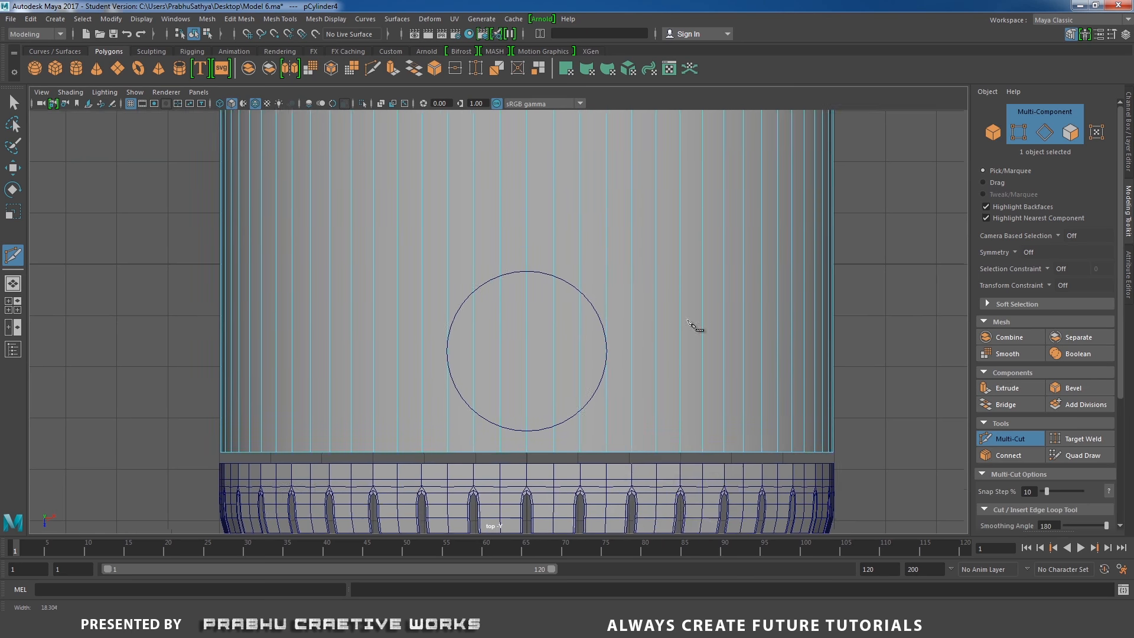
scroll(472, 325, "up", 2)
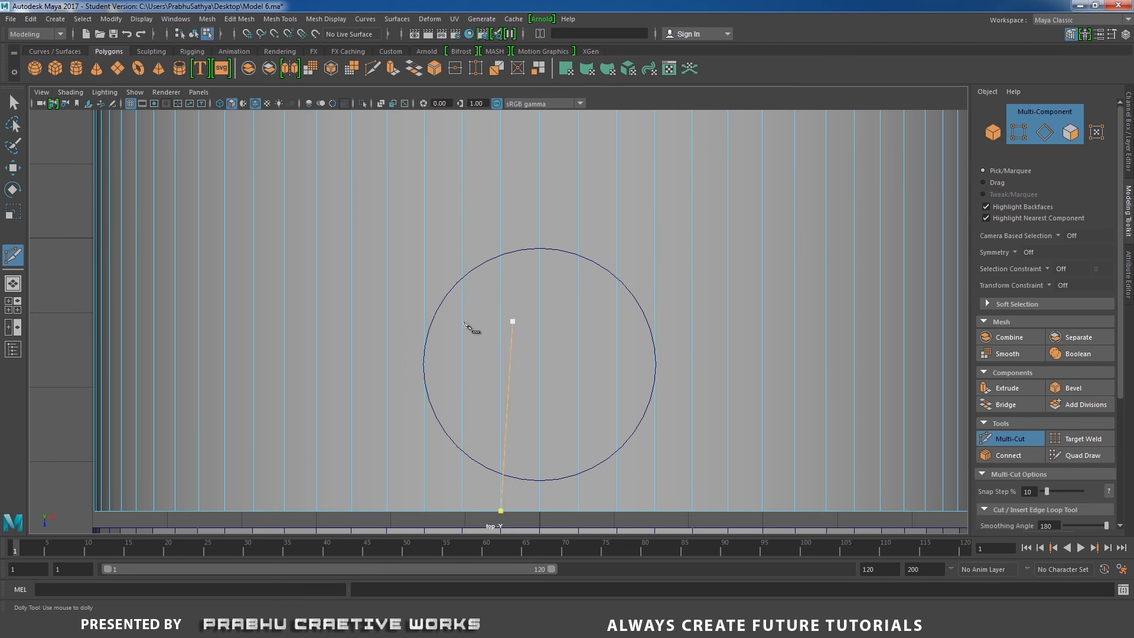
left_click(440, 360)
left_click(462, 276)
left_click(501, 254)
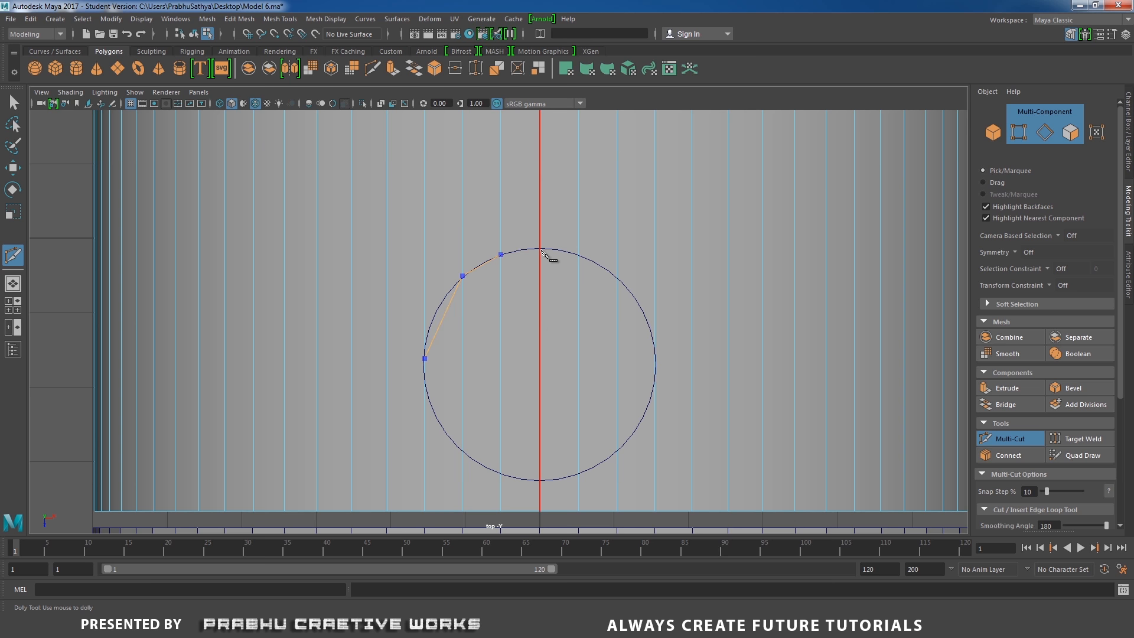
left_click(540, 248)
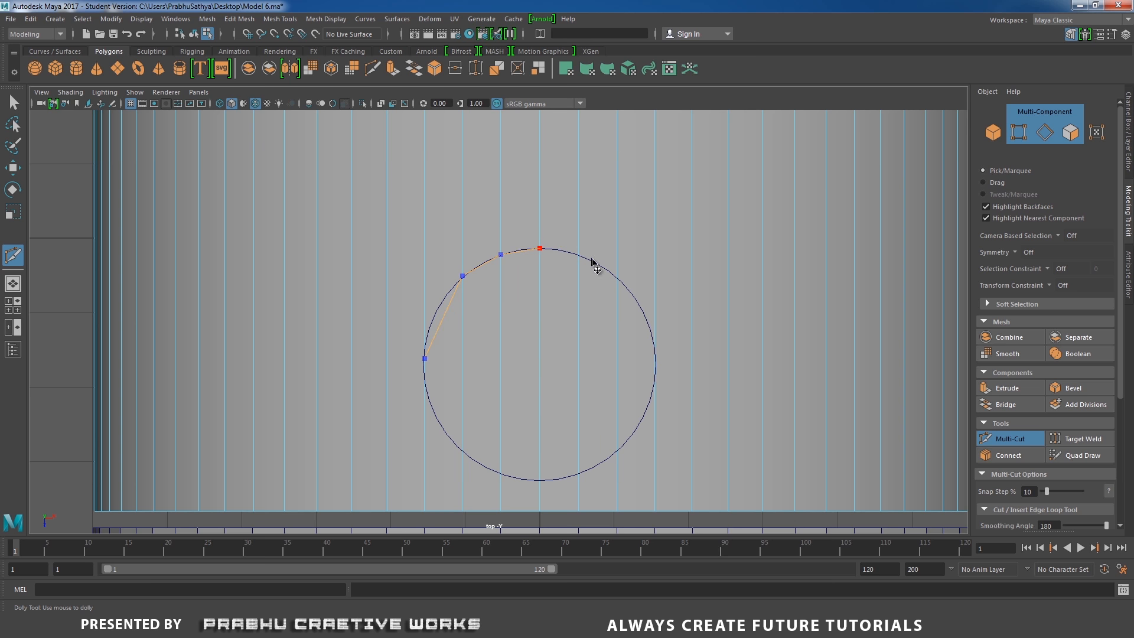
left_click(578, 255)
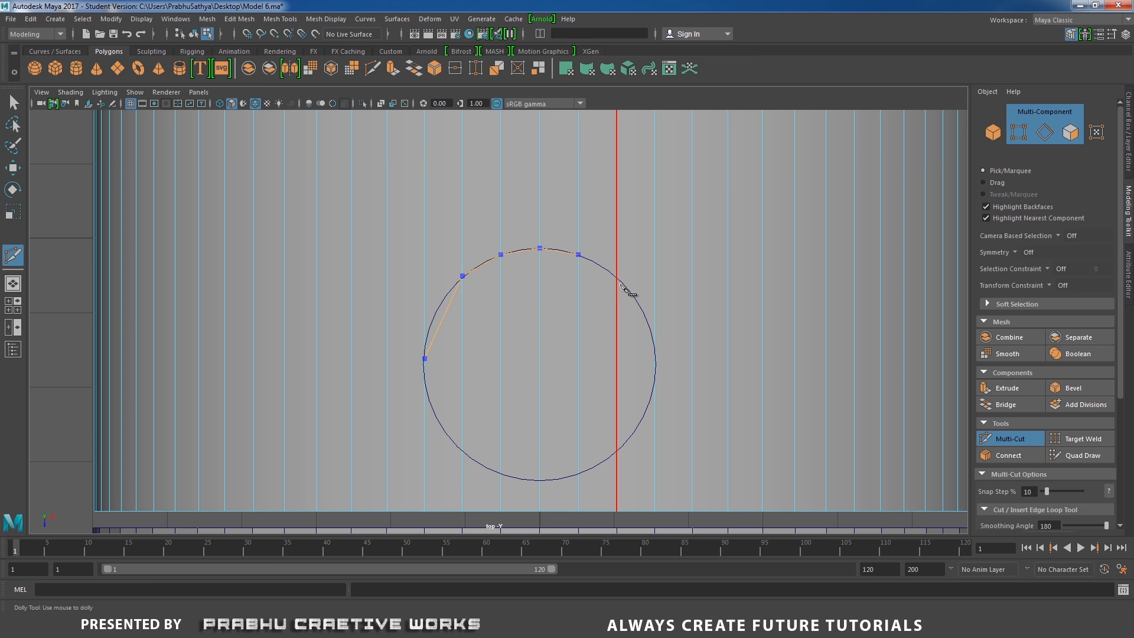
left_click(617, 276)
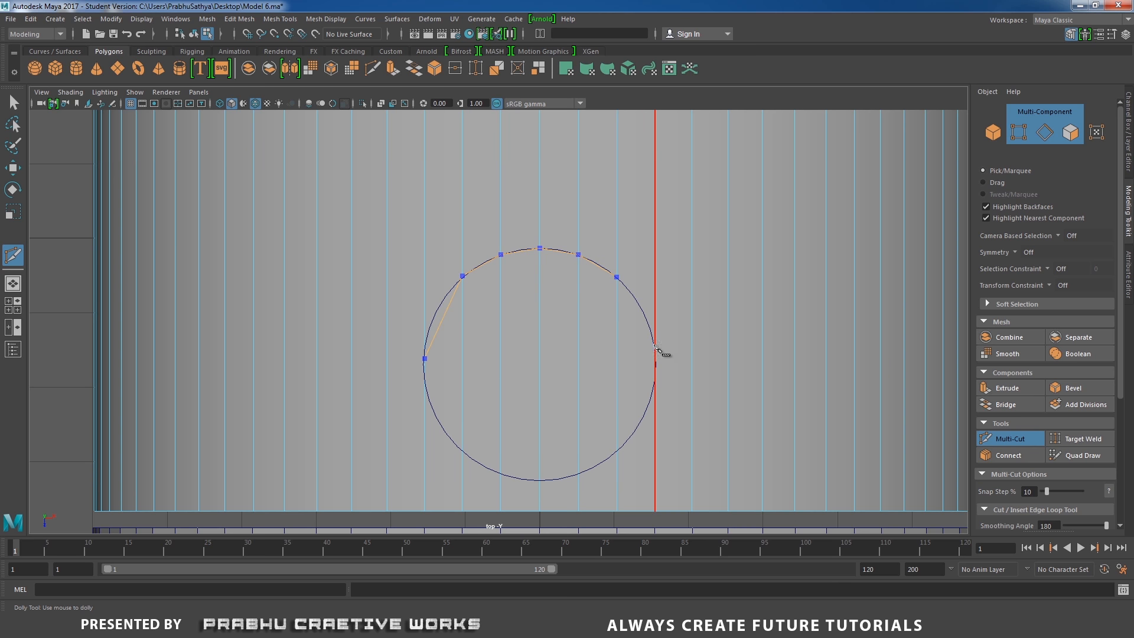
left_click(655, 358)
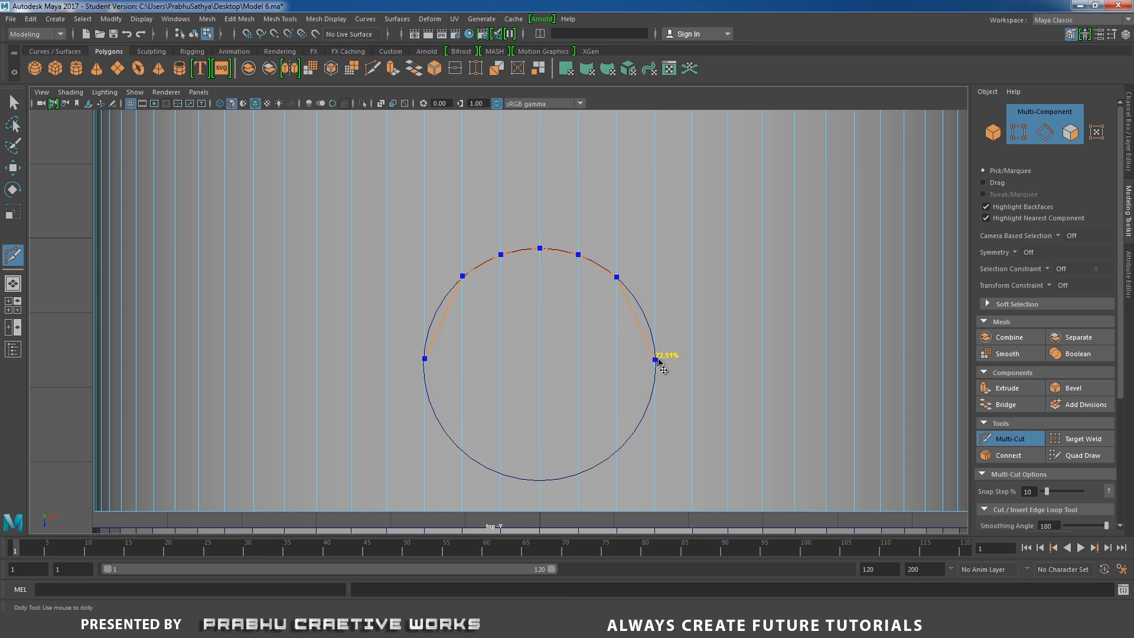
middle_click_drag(660, 367, 764, 197, "alt")
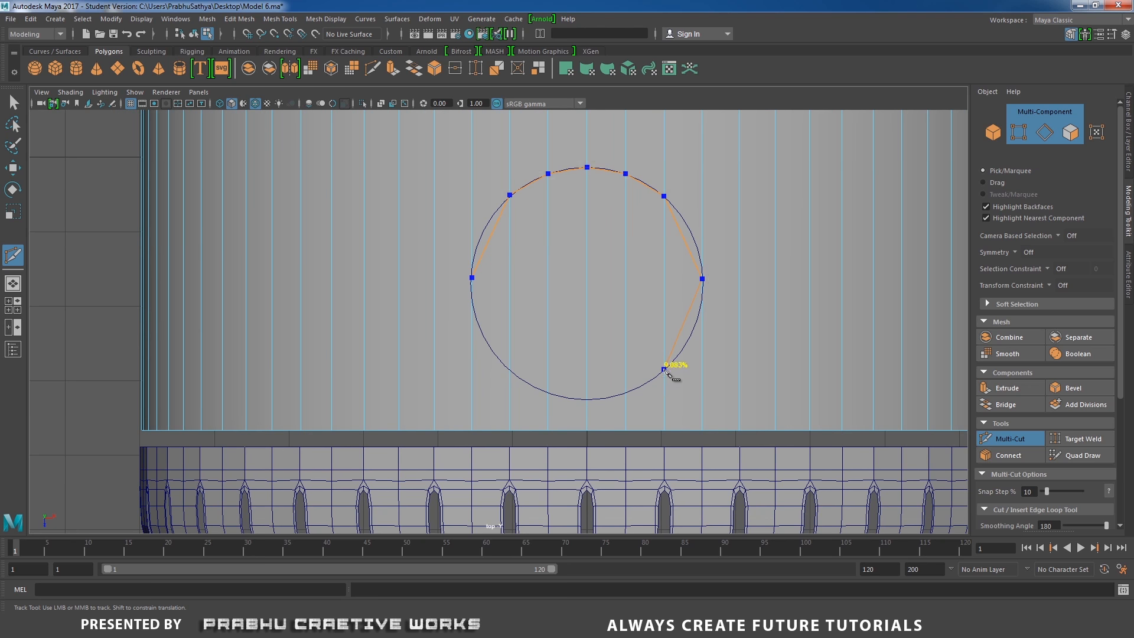
left_click(664, 370)
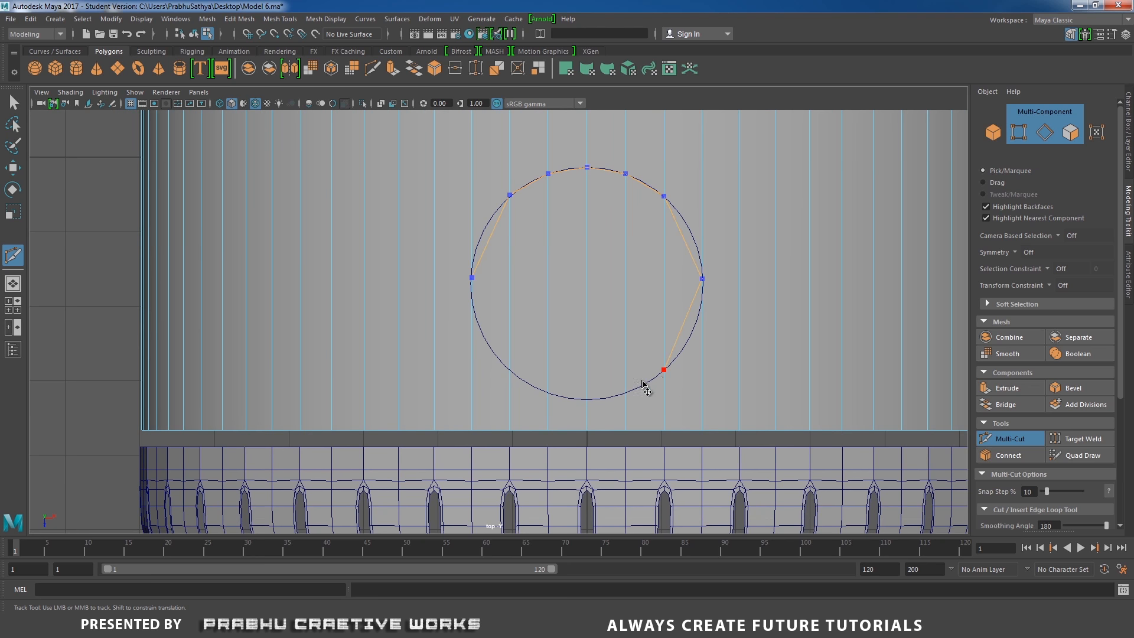
left_click(595, 401)
left_click(588, 400)
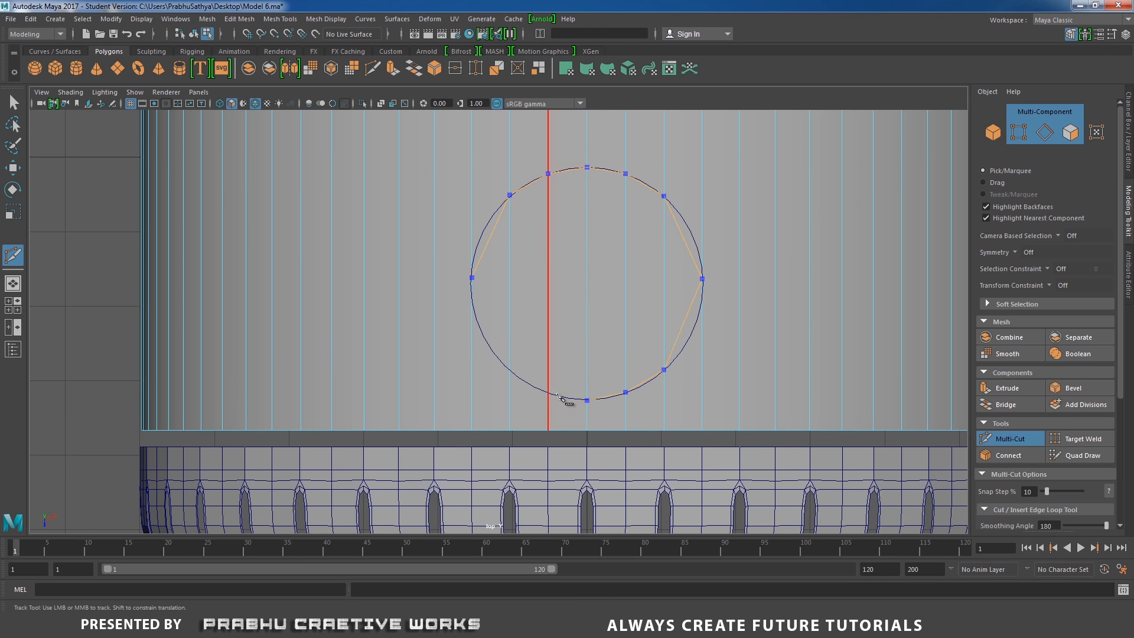
left_click(525, 382)
left_click(509, 370)
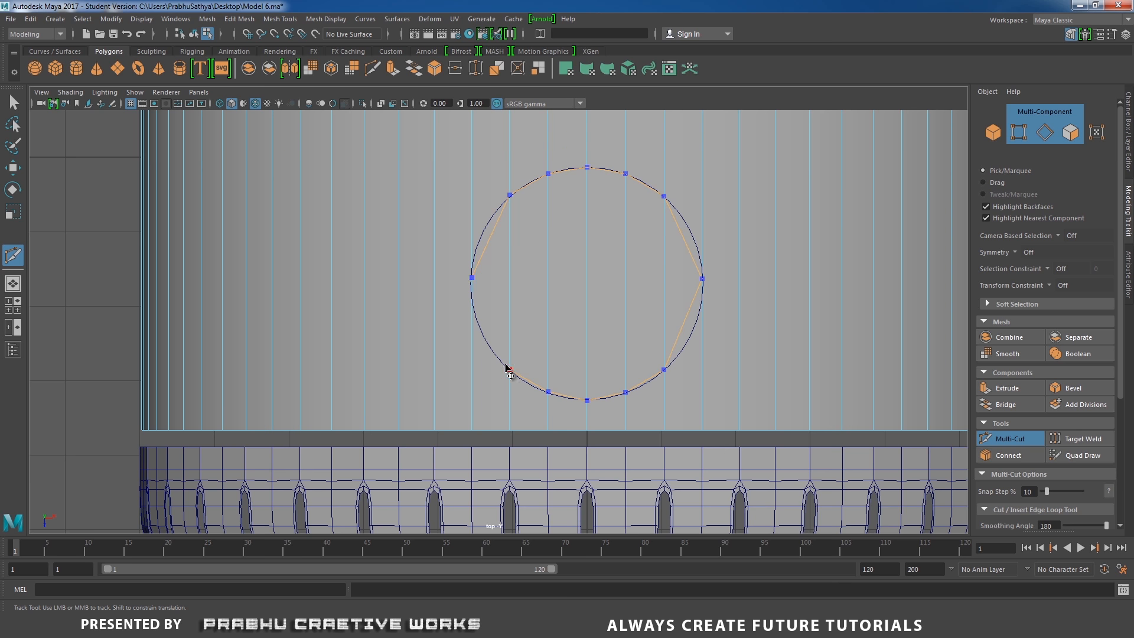
left_click(472, 277)
scroll(555, 303, "up", 2)
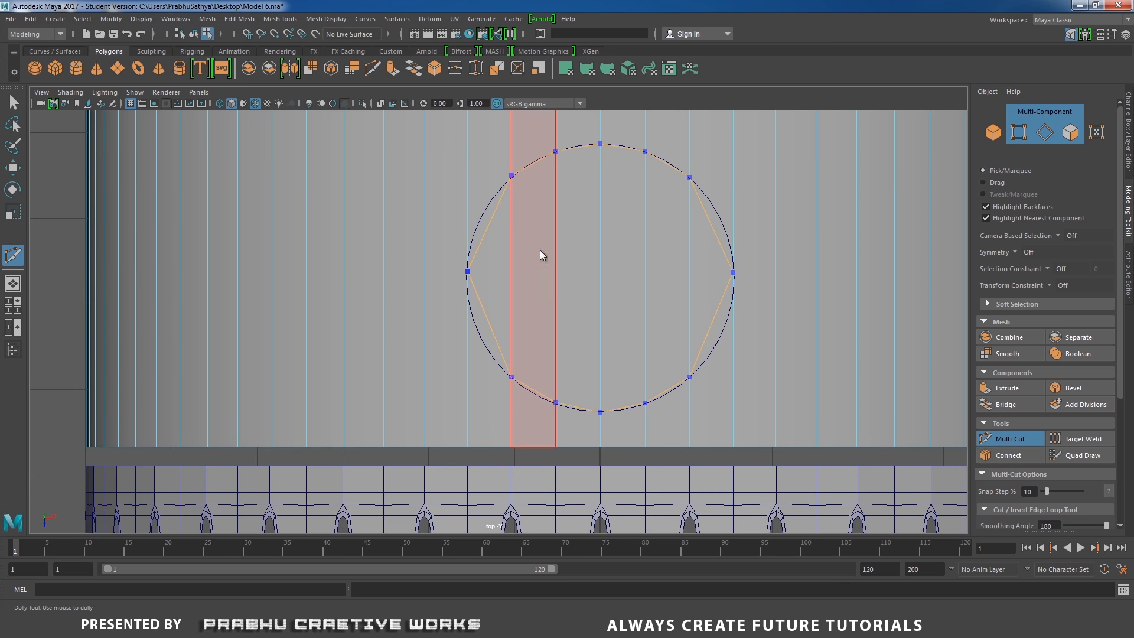
key("Return")
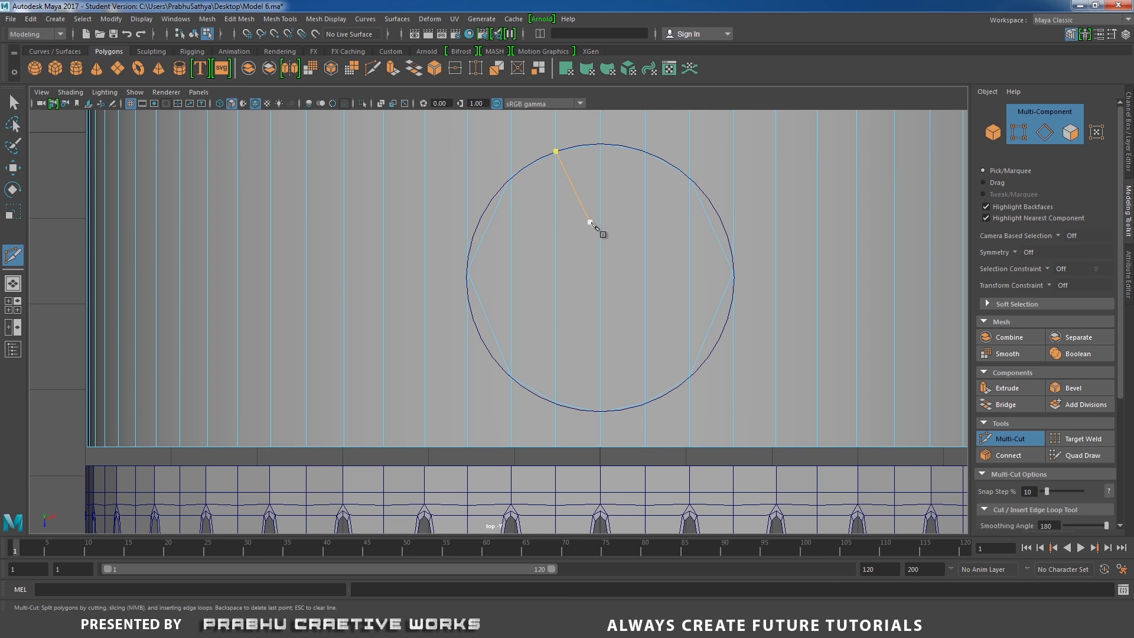
Check the cut's vertices against the circle outline in top view
key("w")
right_click_drag(560, 211, 550, 297)
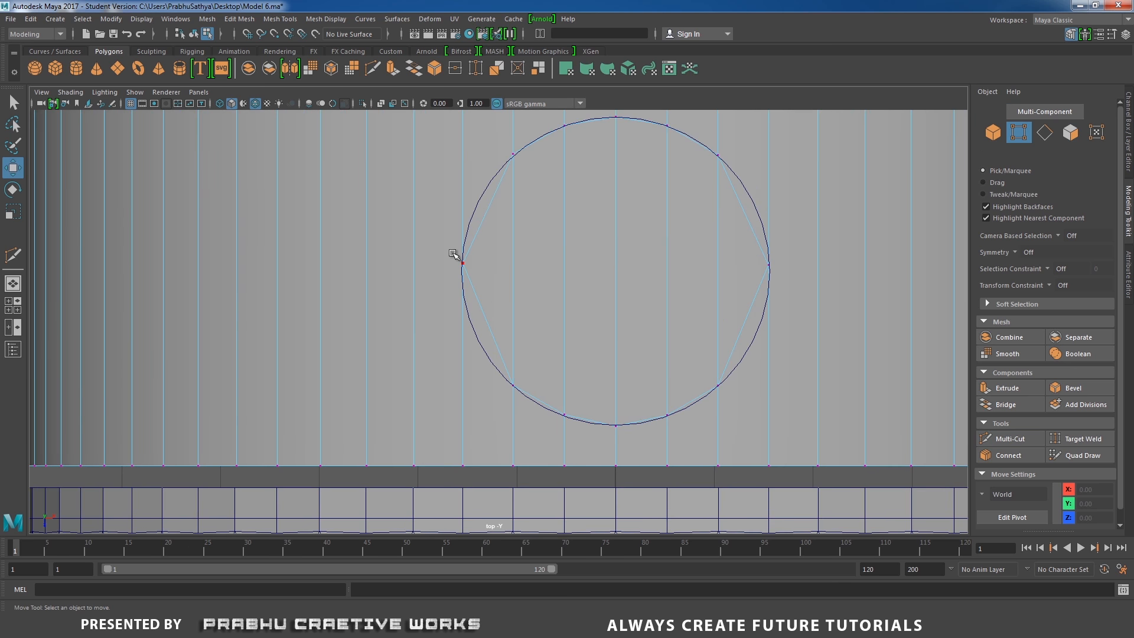
left_click(455, 255)
left_click_drag(463, 319, 463, 322)
left_click(767, 263)
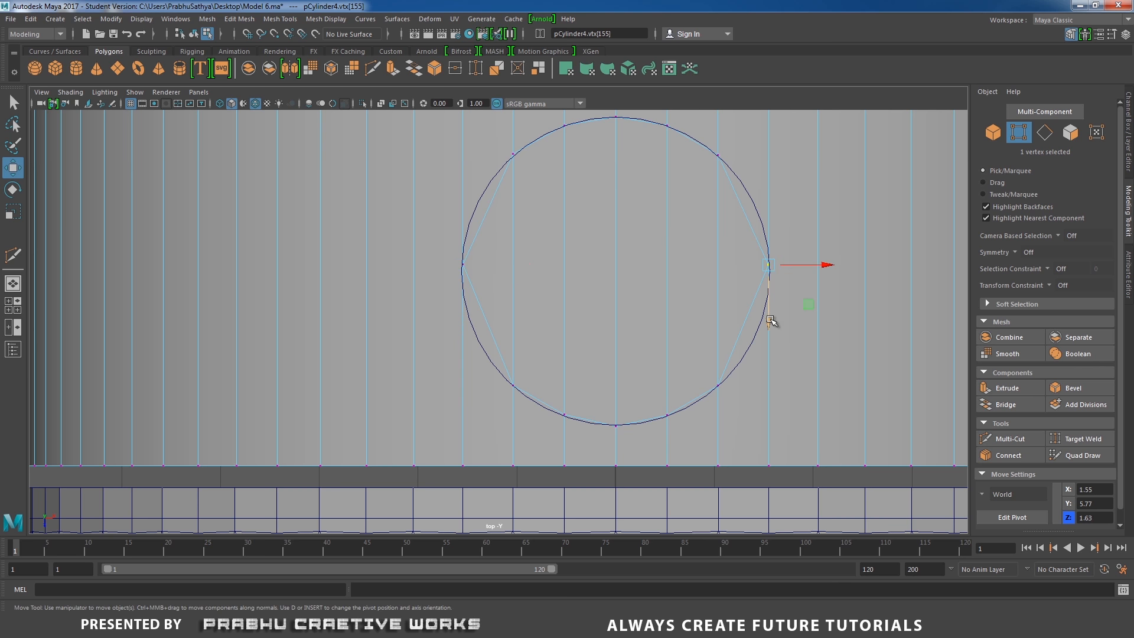
left_click_drag(770, 320, 771, 322)
scroll(597, 260, "down", 3)
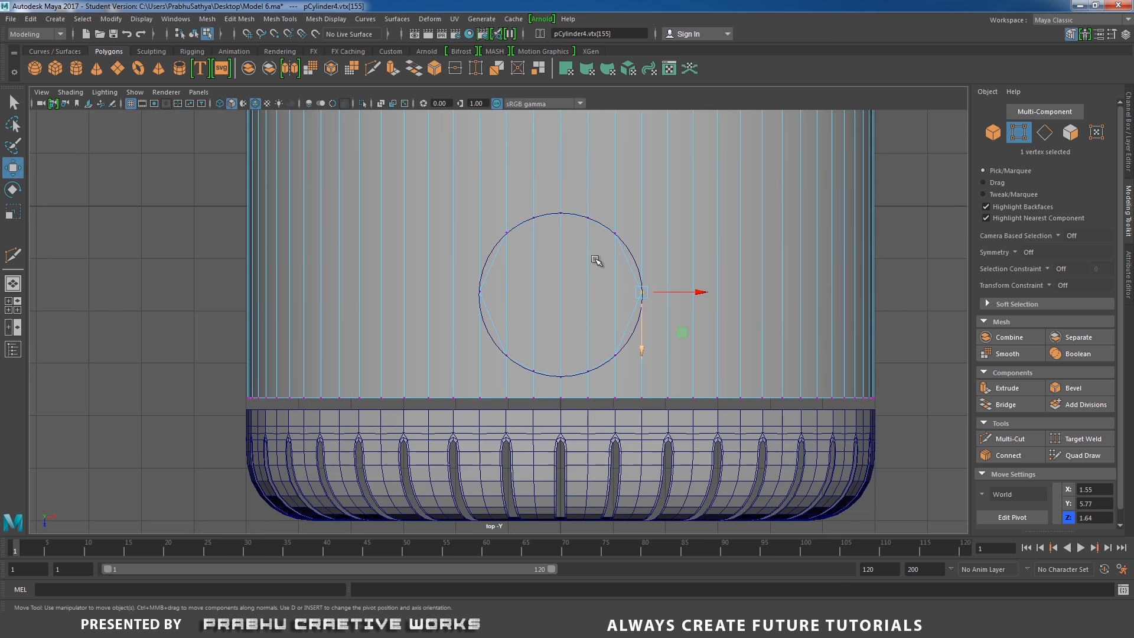
Orbit and zoom around the cylinder to examine the circular cut in perspective
key("space")
left_click_drag(609, 257, 423, 185)
scroll(568, 268, "up", 2)
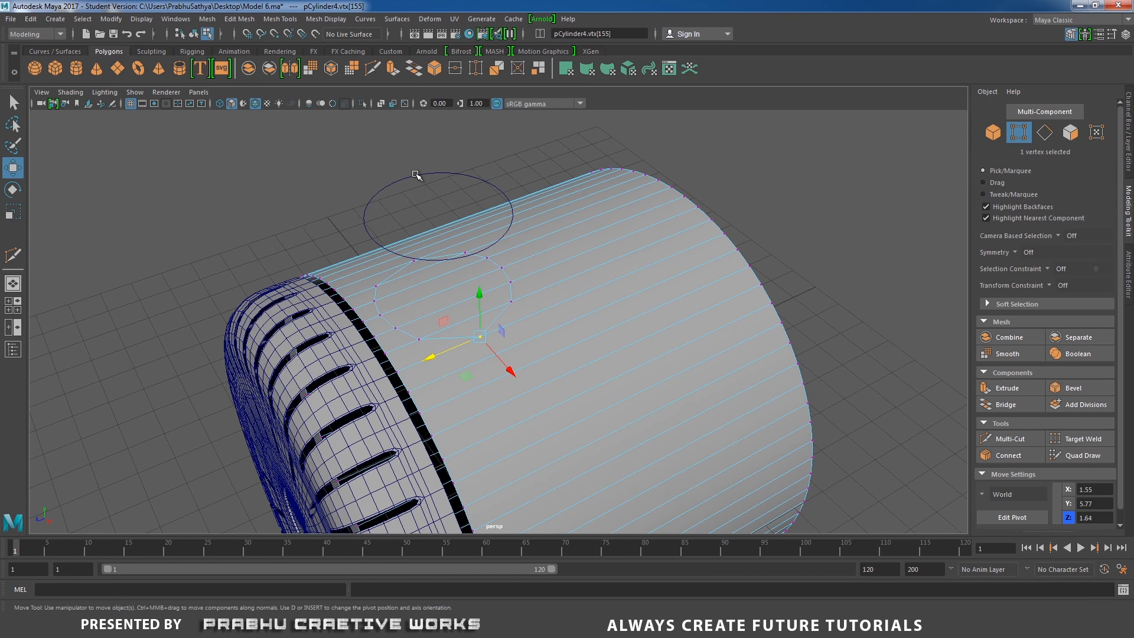
left_click(417, 175)
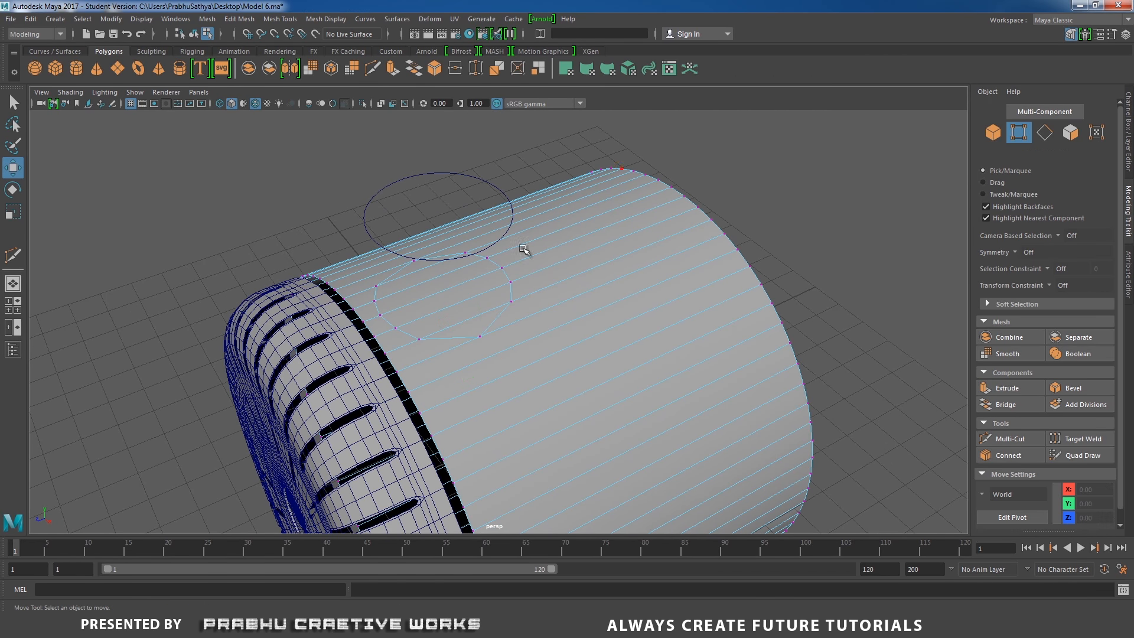
right_click_drag(555, 283, 596, 291)
left_click(447, 175)
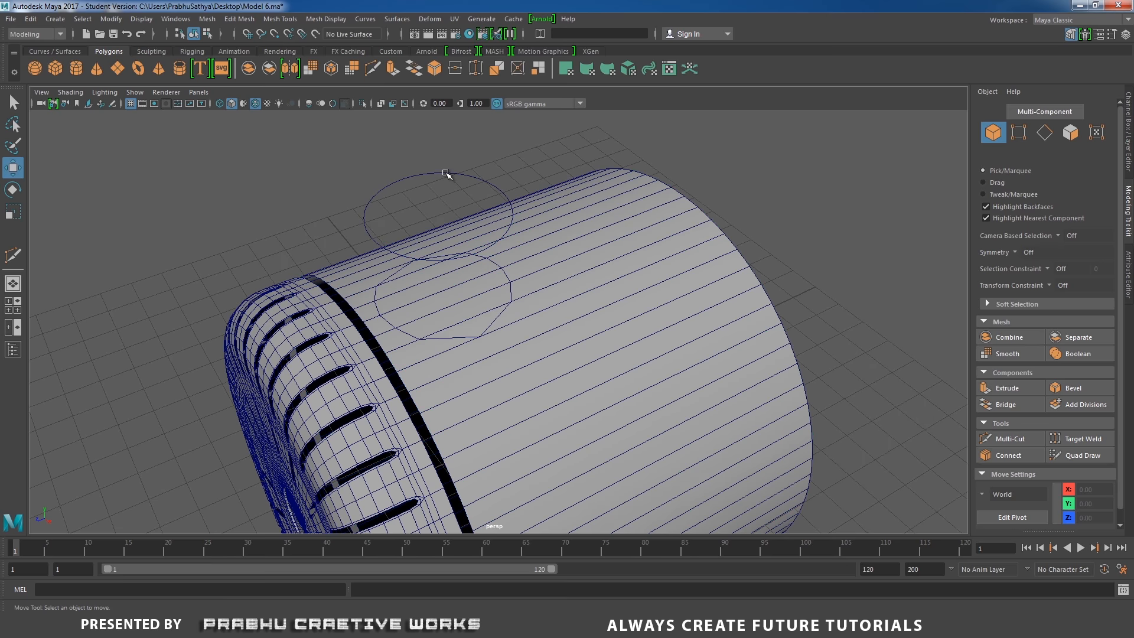
left_click(450, 172)
left_click(488, 181)
left_click_drag(555, 277, 518, 328, "alt")
scroll(508, 332, "up", 3)
middle_click_drag(505, 333, 643, 316, "alt")
scroll(642, 315, "up", 2)
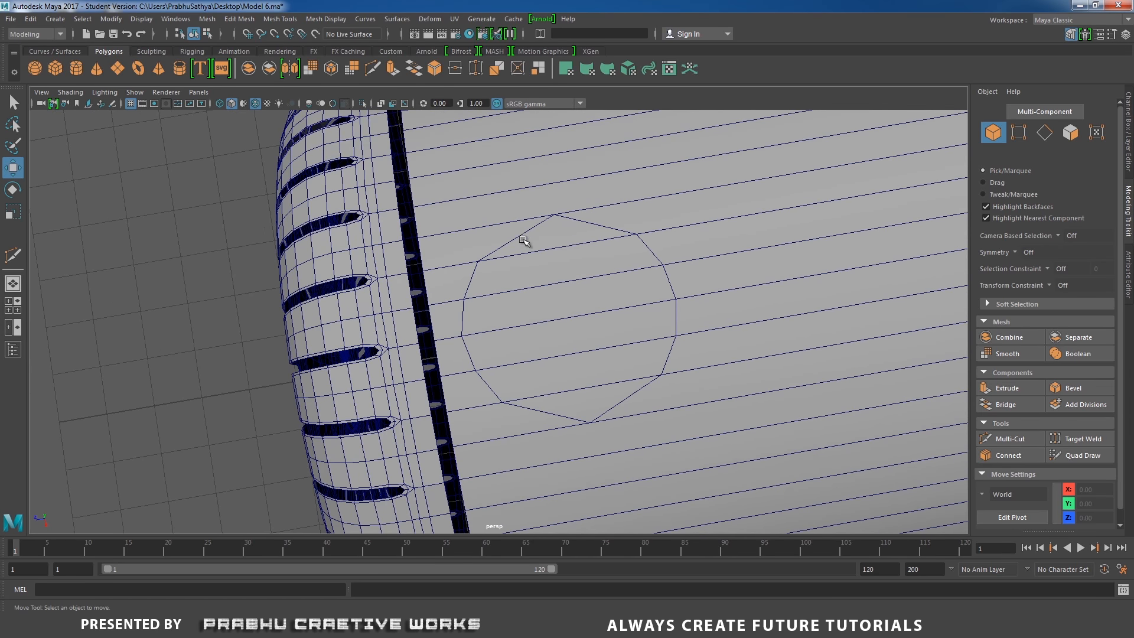
Multi-Cut connecting edges from the circular cut's lower vertices to the neighbouring horizontal edges of the cylinder
left_click(523, 240)
left_click_drag(524, 253, 457, 345, "alt")
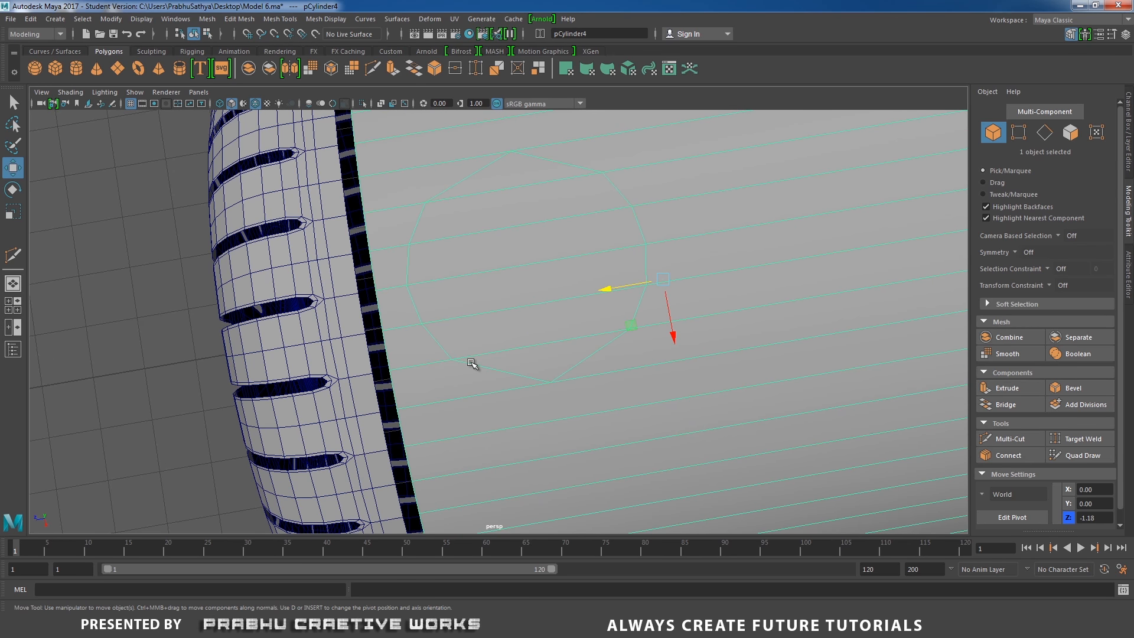
right_click_drag(507, 375, 499, 291, "alt")
left_click(578, 324)
right_click_drag(633, 370, 525, 324, "alt")
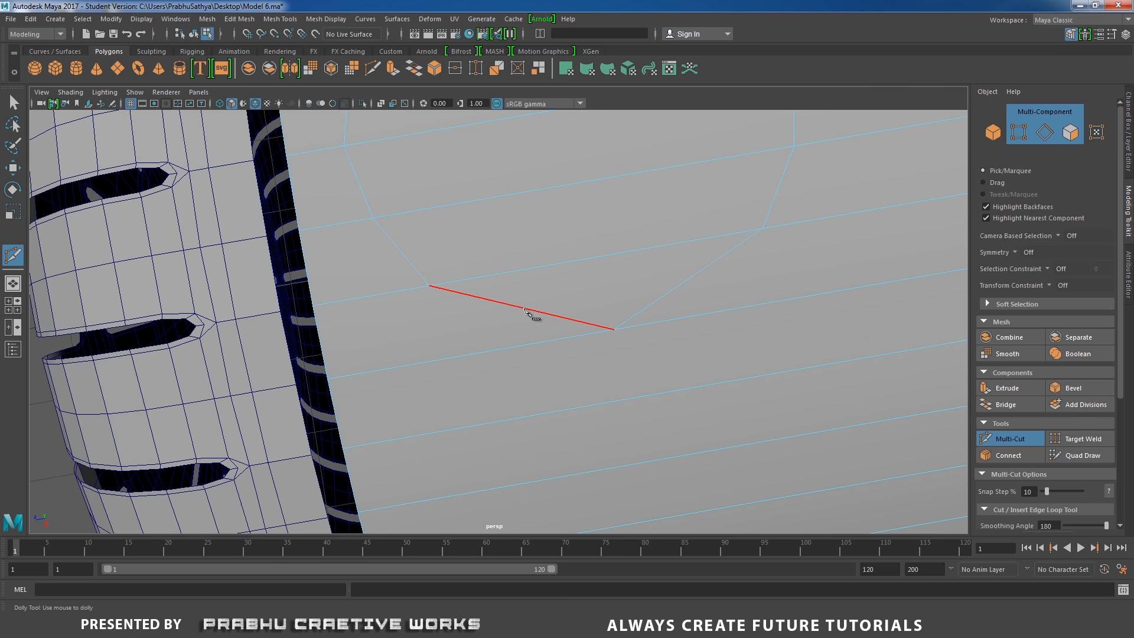
left_click(522, 308)
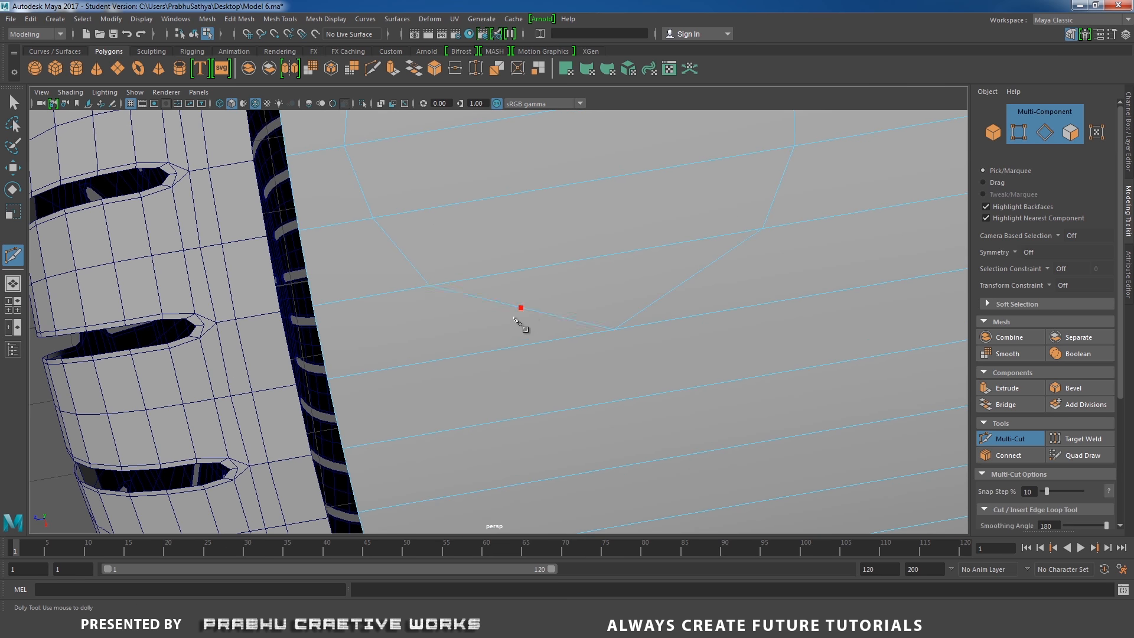
left_click(491, 352)
right_click(510, 351)
middle_click_drag(616, 345, 431, 371, "alt")
left_click(507, 307)
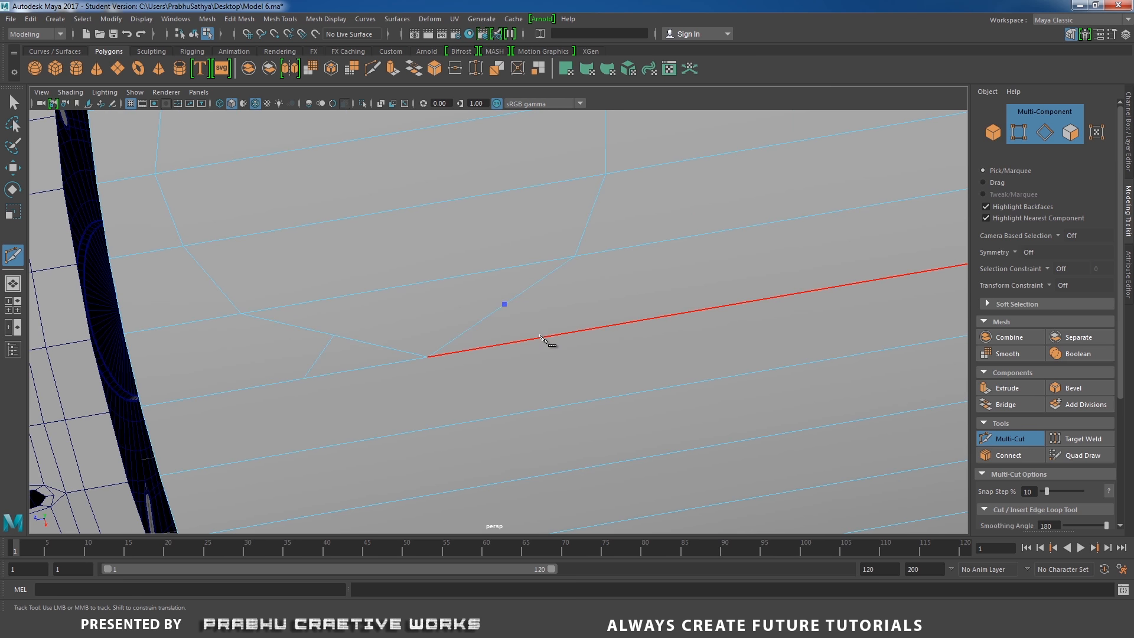
left_click(543, 338)
right_click(543, 337)
Multi-Cut more connecting edges from the circle's upper vertices to the adjacent cylinder edges
middle_click_drag(597, 229, 750, 354, "alt")
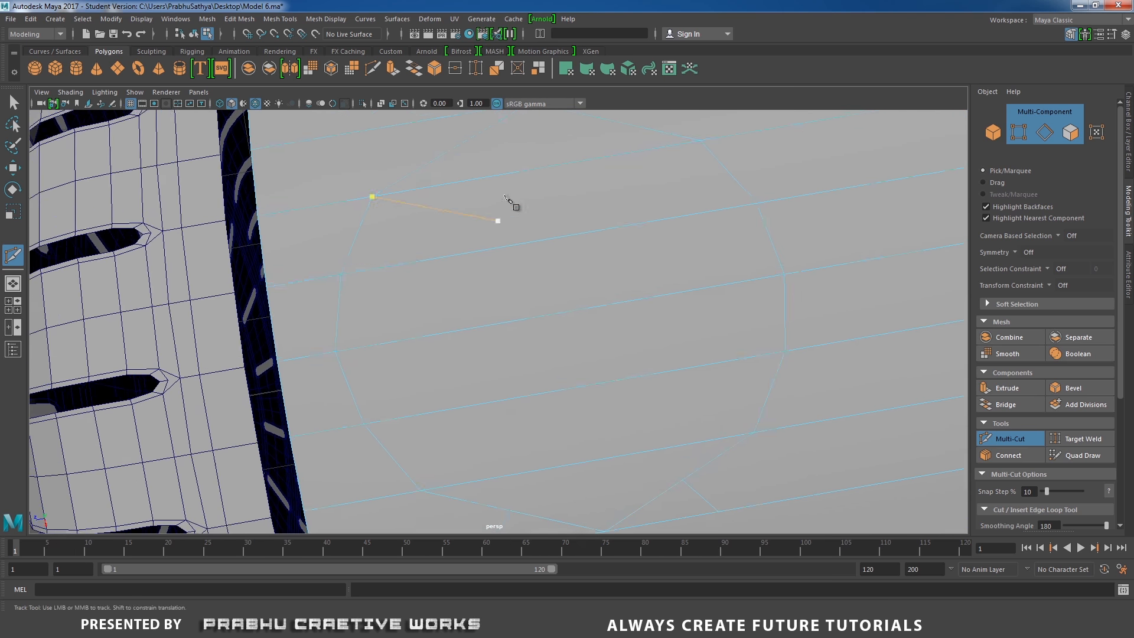
middle_click_drag(512, 207, 544, 286, "alt")
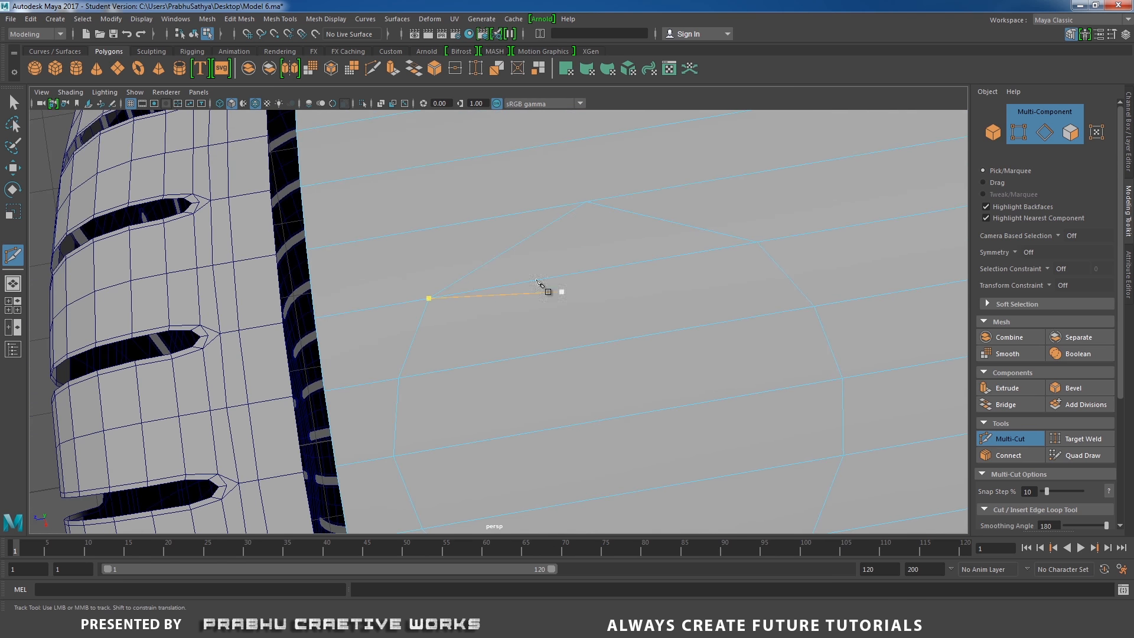
left_click(497, 255)
left_click(452, 226)
right_click(452, 227)
left_click(586, 202)
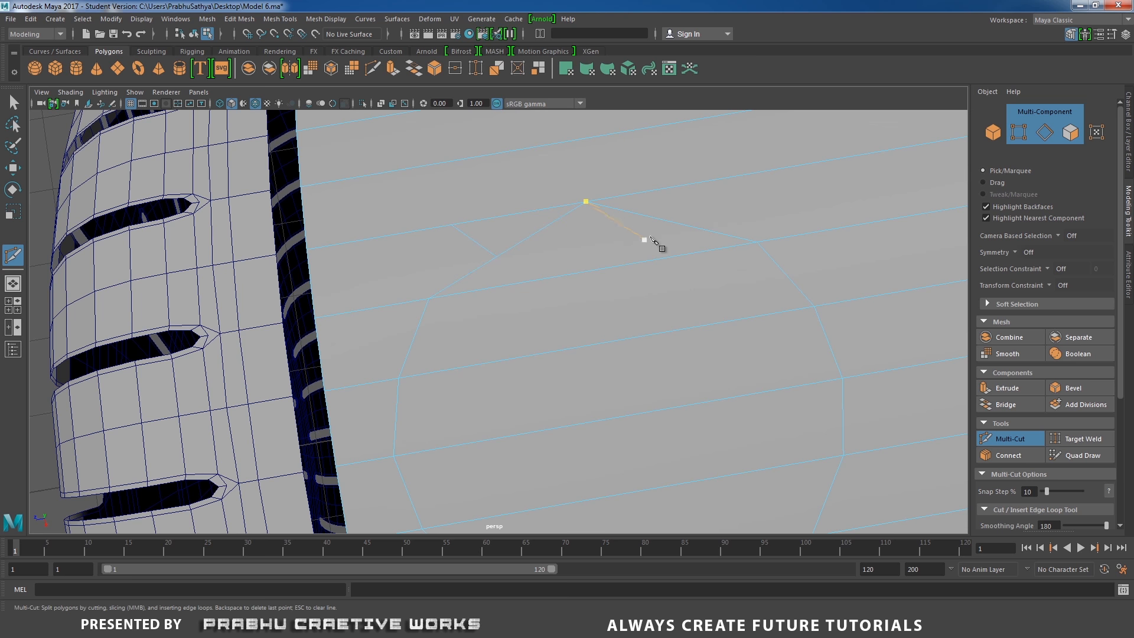
key("Escape")
Multi-Cut another edge from the circle's right side to the nearby cylinder edge
left_click(678, 225)
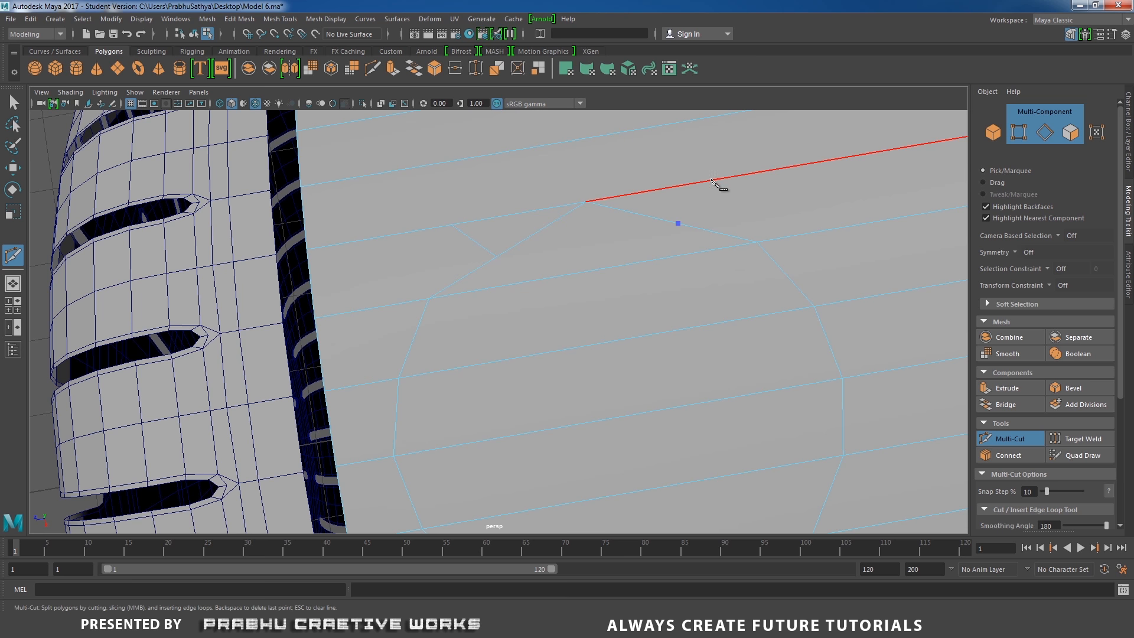
left_click(713, 180)
middle_click_drag(698, 226, 603, 100, "alt")
middle_click_drag(671, 307, 657, 254, "alt")
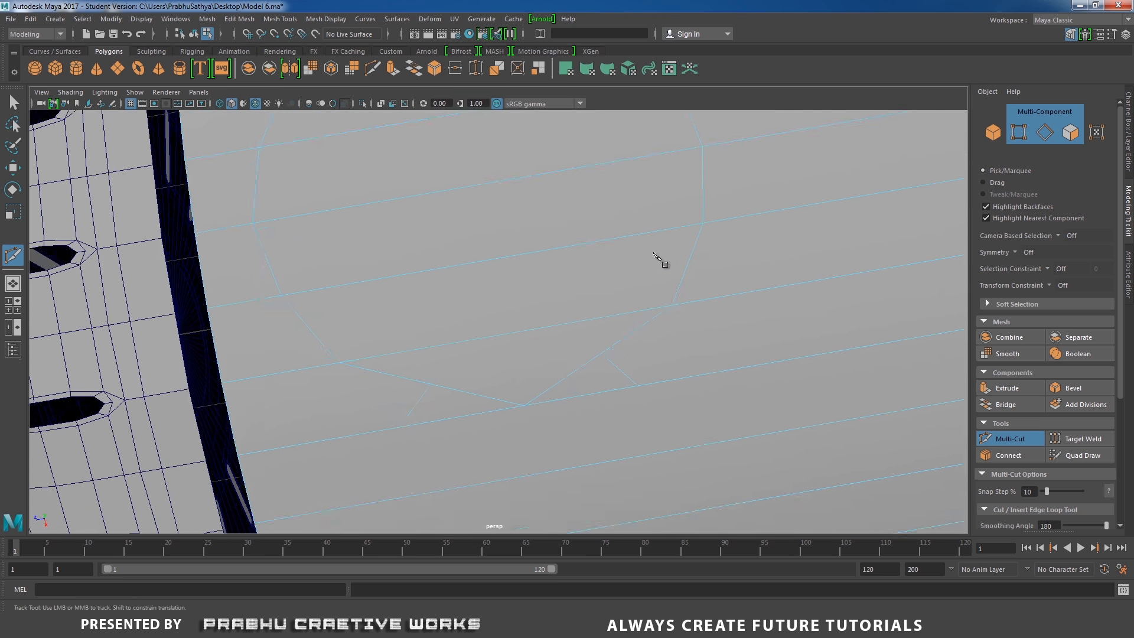
scroll(660, 260, "up", 2)
left_click(706, 301)
Select a vertex of the new cuts with the Move tool and set the transform constraint to Edge Slide
key("w")
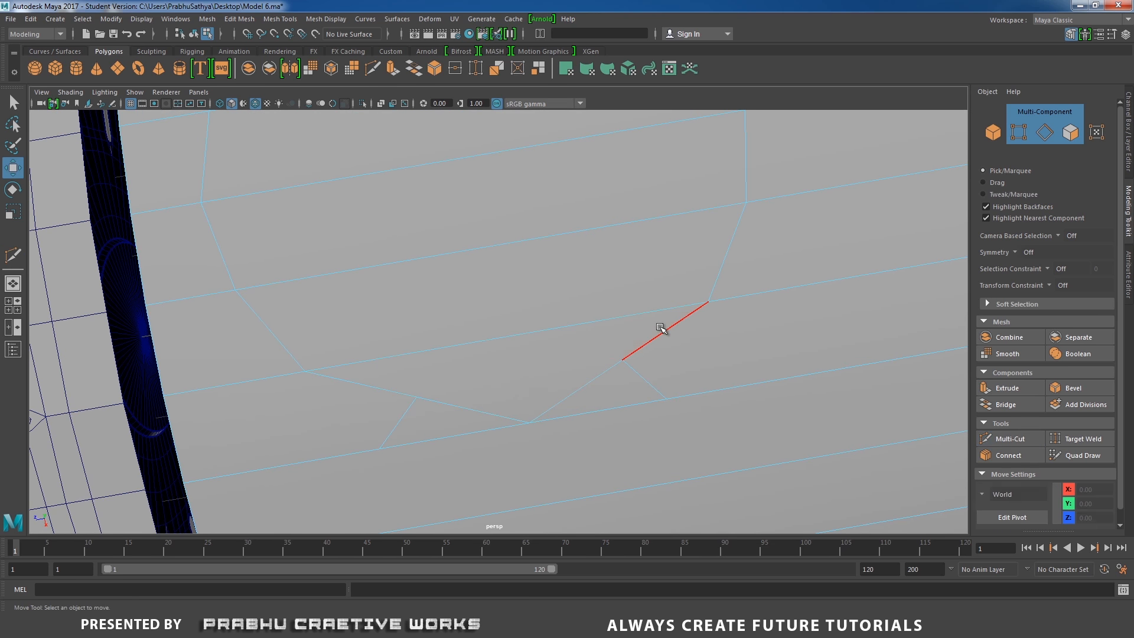
right_click_drag(661, 328, 618, 295)
left_click(622, 360)
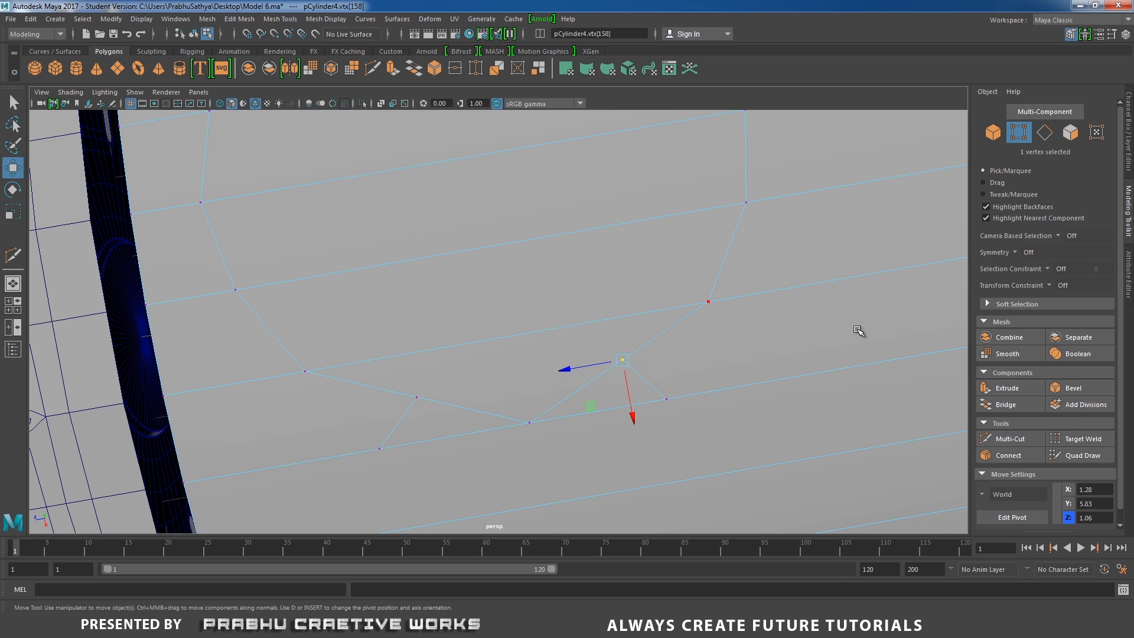
left_click(1074, 35)
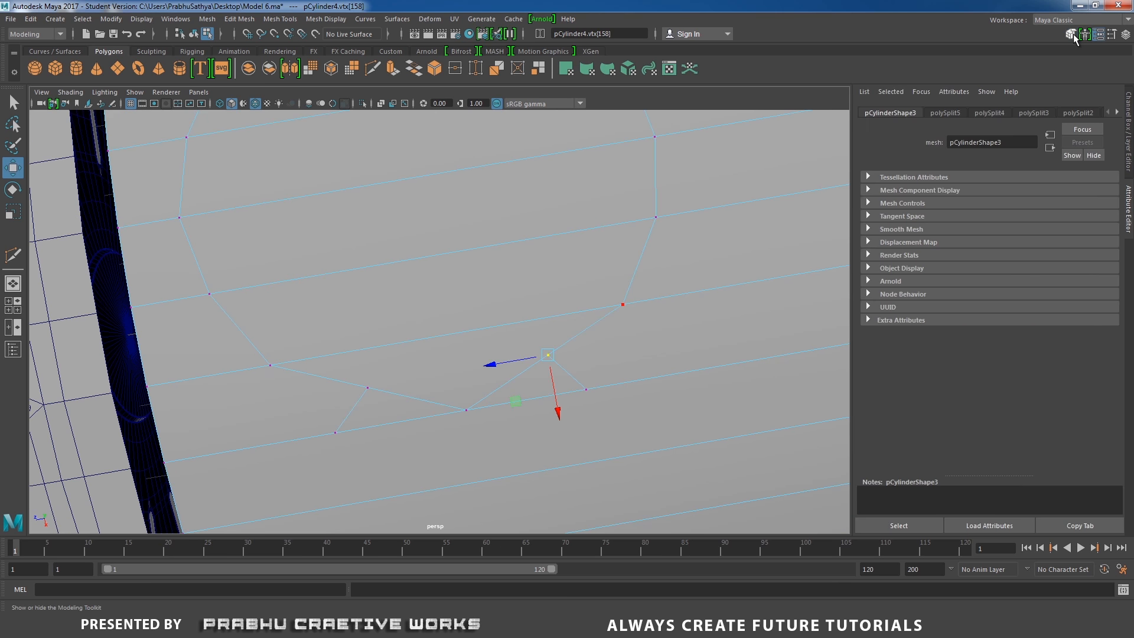
left_click(1073, 35)
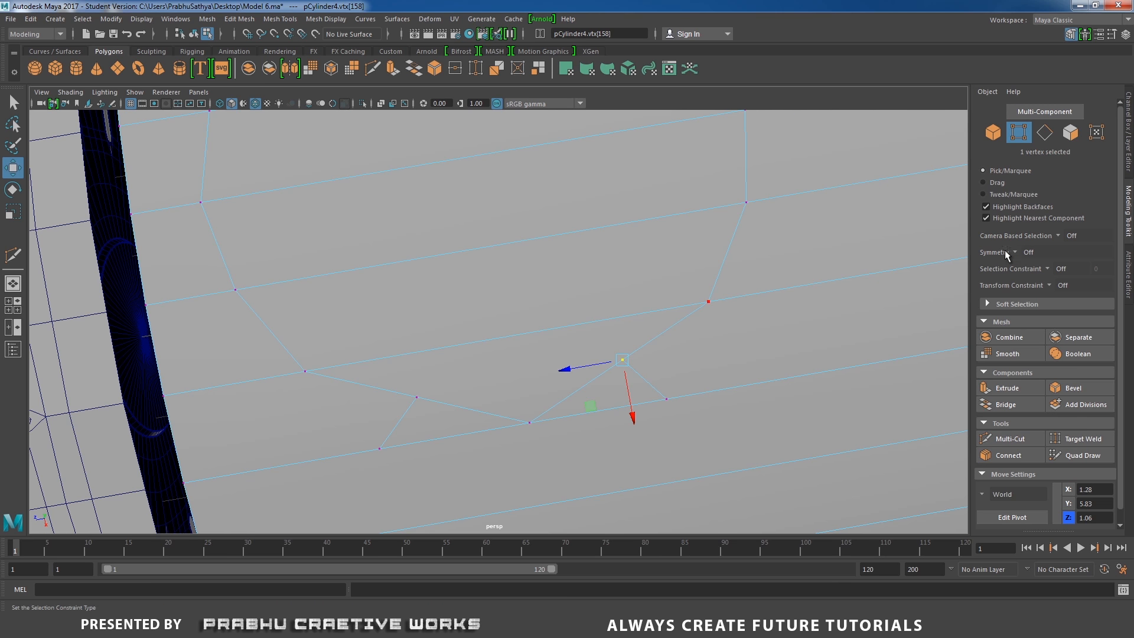
left_click(1049, 286)
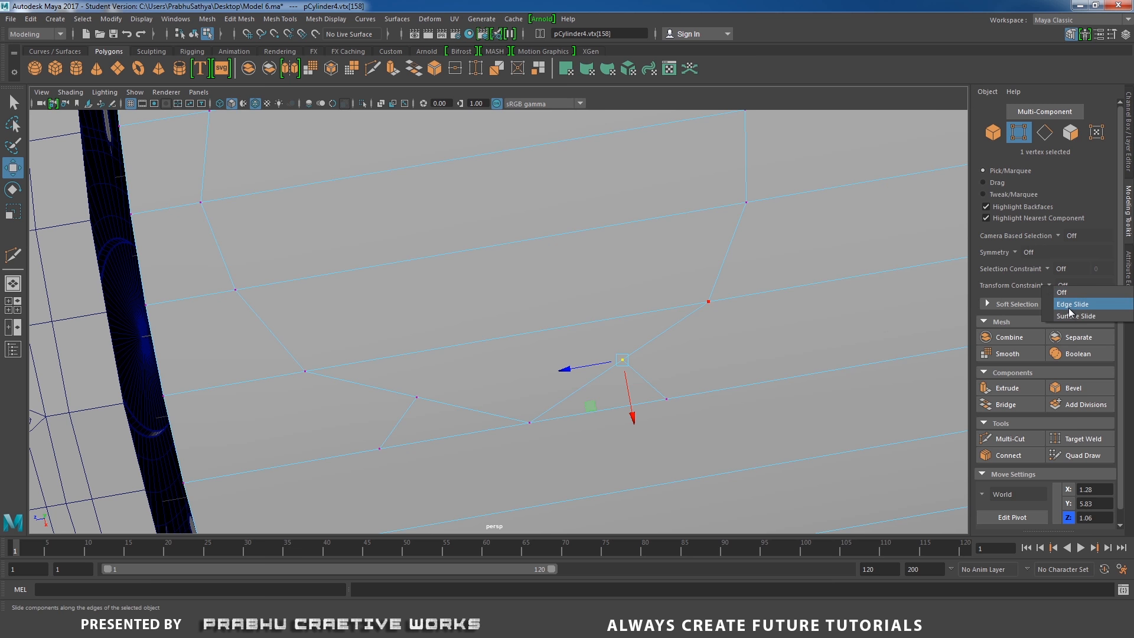
left_click(1072, 305)
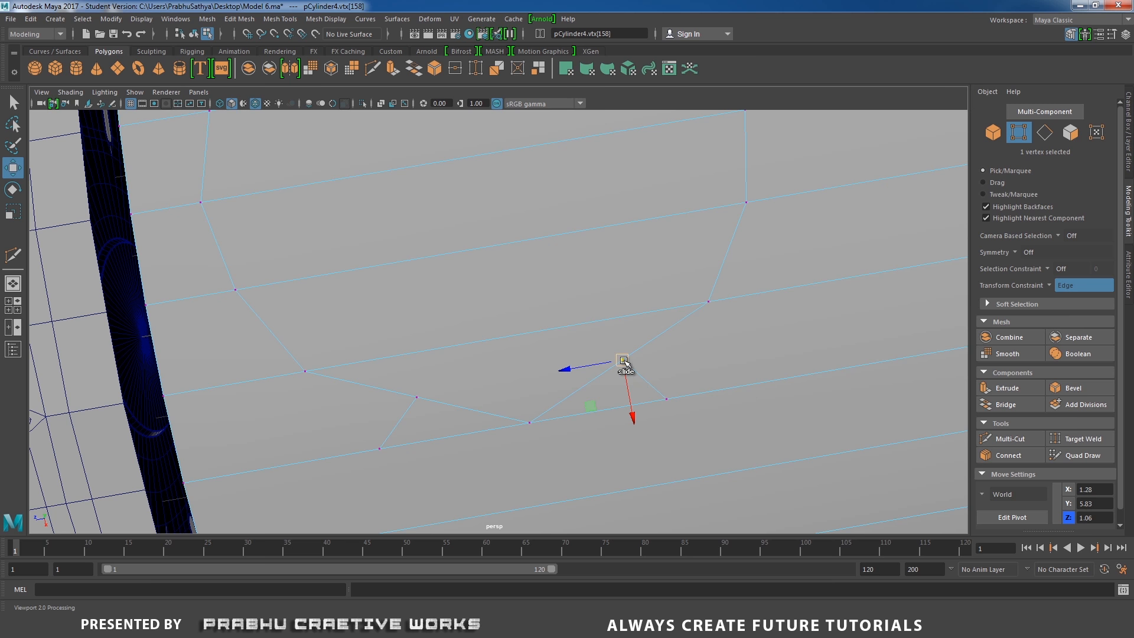
Slide the extra cut vertices along their edges to even out the spacing around the circular outline
left_click_drag(633, 370, 578, 357)
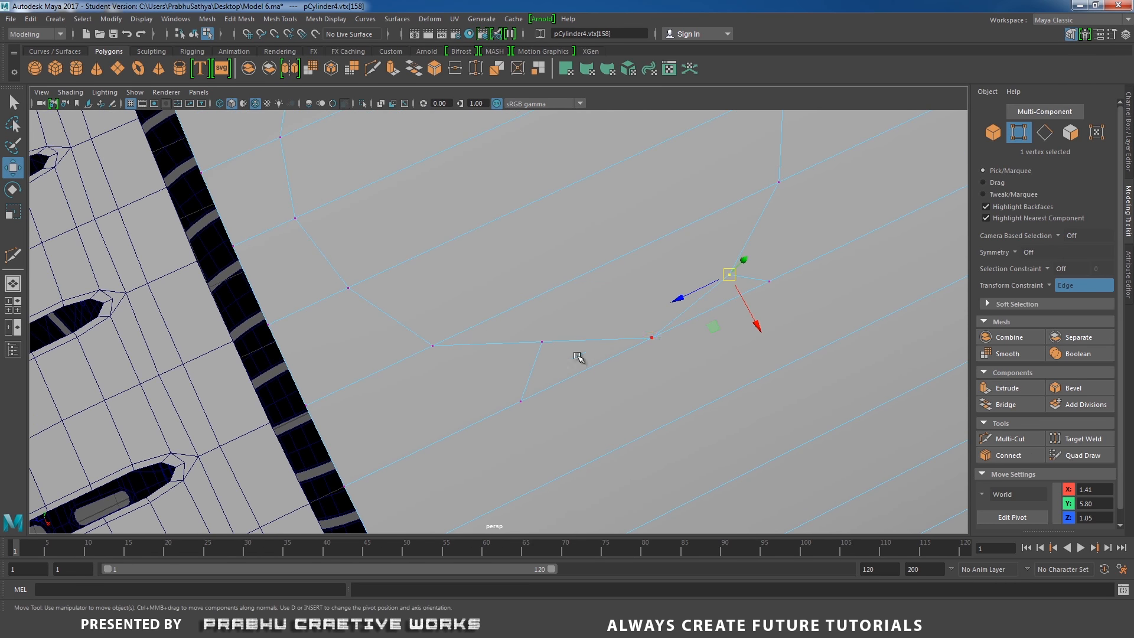
left_click(544, 343)
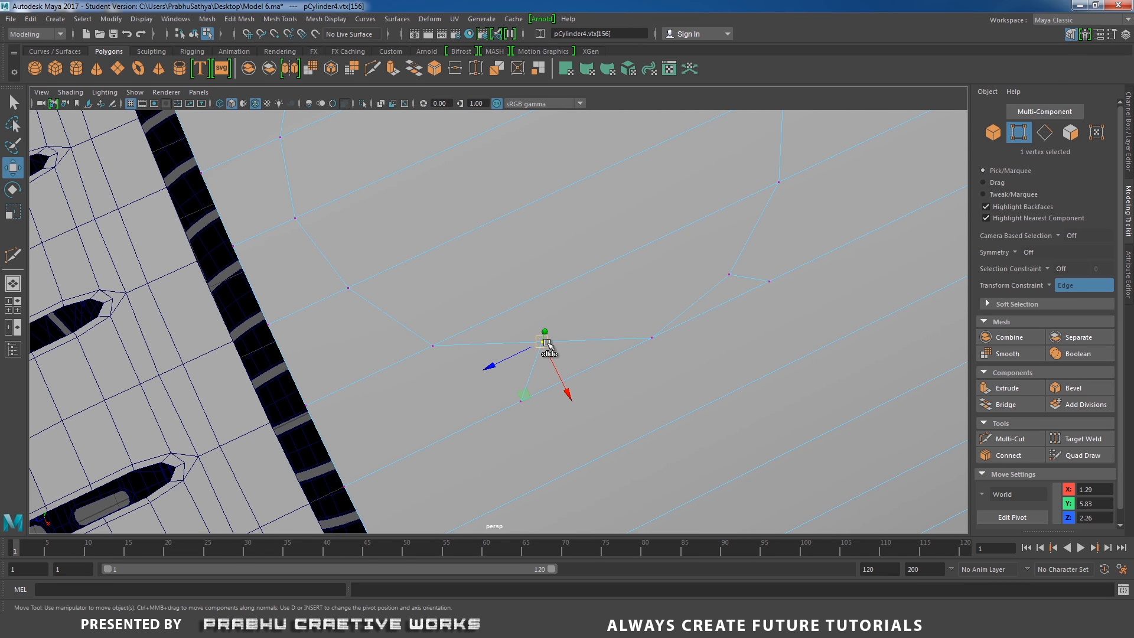
left_click_drag(544, 343, 585, 381)
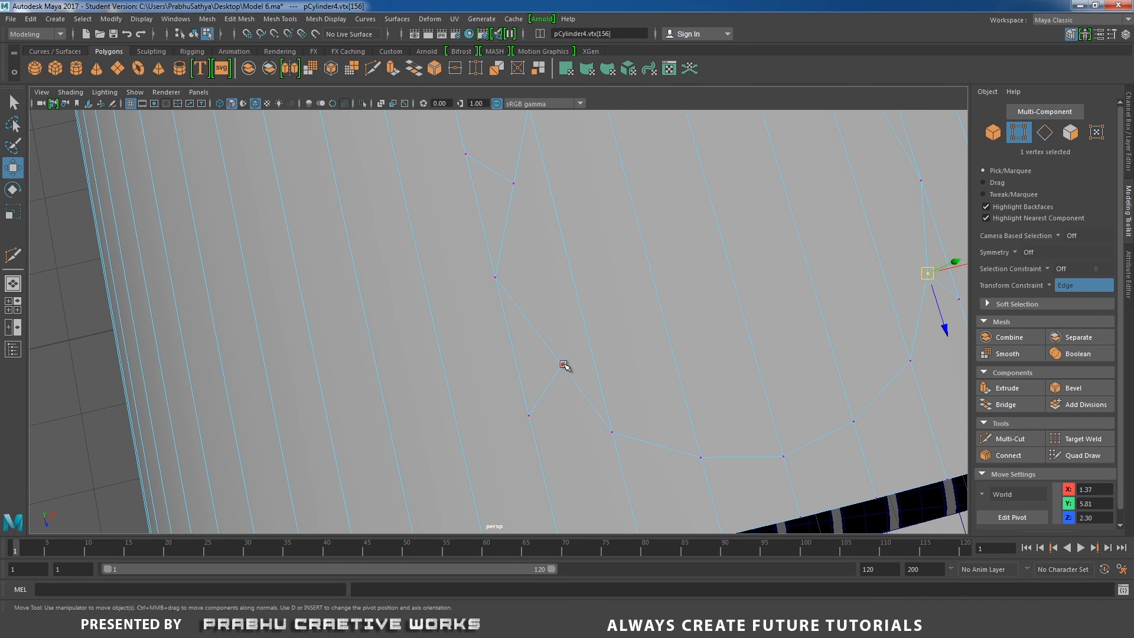
left_click(564, 366)
mouse_move(563, 369)
middle_mouse_down("shift")
mouse_move(549, 385)
mouse_move(545, 365)
middle_mouse_up("shift")
left_click_drag(646, 324, 561, 359, "alt")
left_click(563, 350)
mouse_move(563, 350)
middle_mouse_down("shift")
mouse_move(551, 357)
mouse_move(561, 365)
mouse_move(551, 355)
mouse_move(571, 379)
mouse_move(562, 372)
middle_mouse_up("shift")
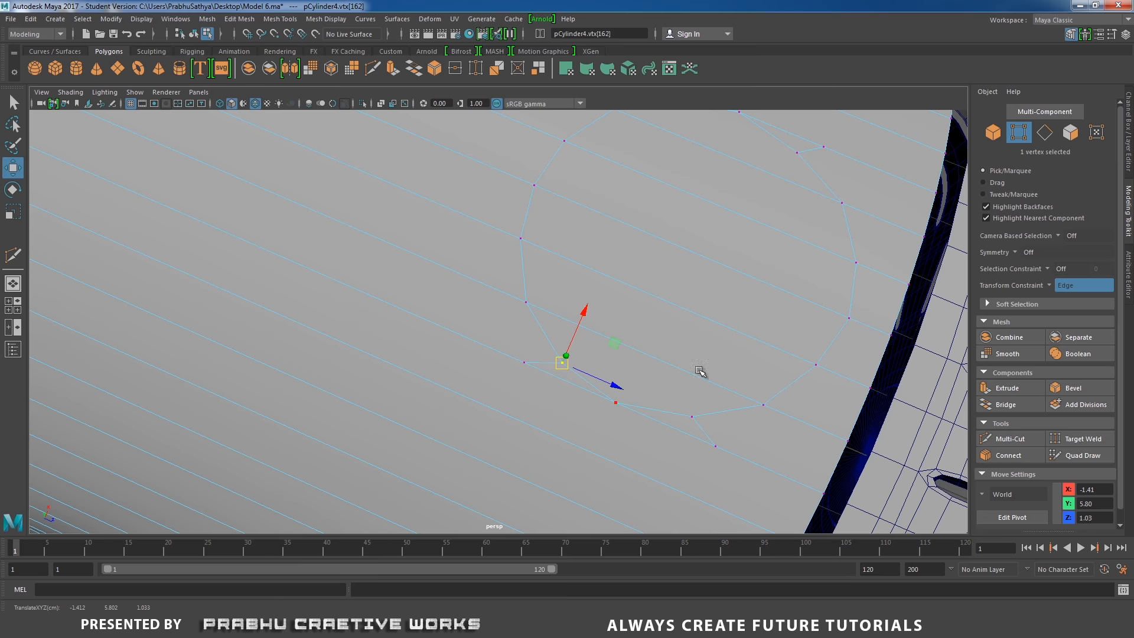
left_click_drag(701, 375, 567, 406, "alt")
right_click_drag(567, 407, 539, 278, "alt")
Select the six faces inside the circle and extrude them with an offset of 0.1
left_click(486, 260)
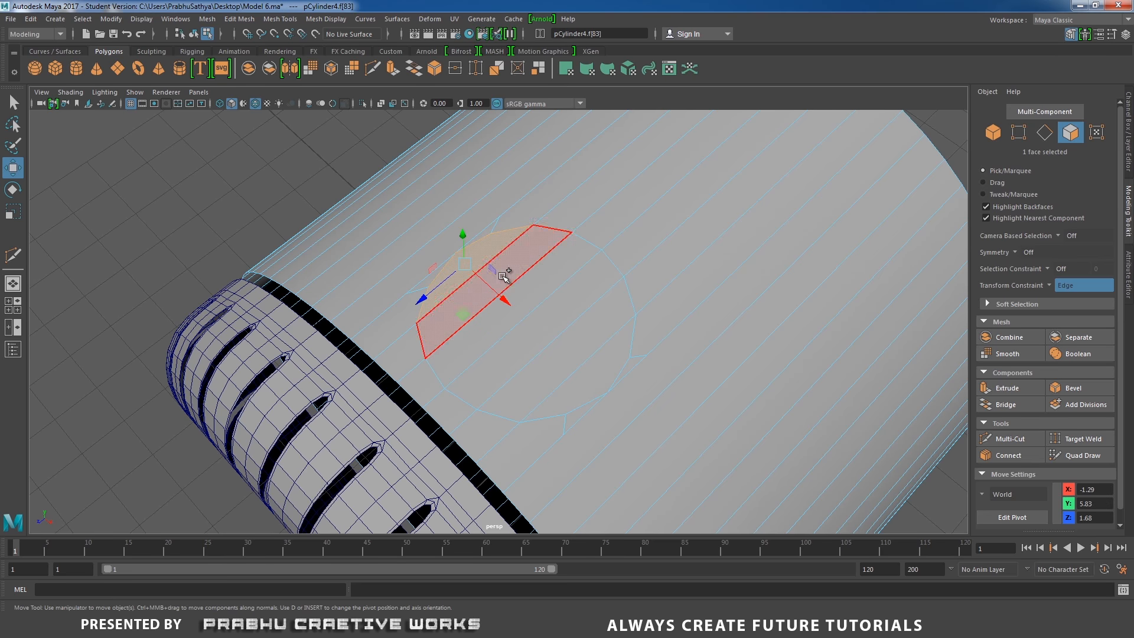
left_click(506, 268, "shift")
left_click(525, 295, "shift")
left_click(569, 314, "shift")
left_click(585, 337, "shift")
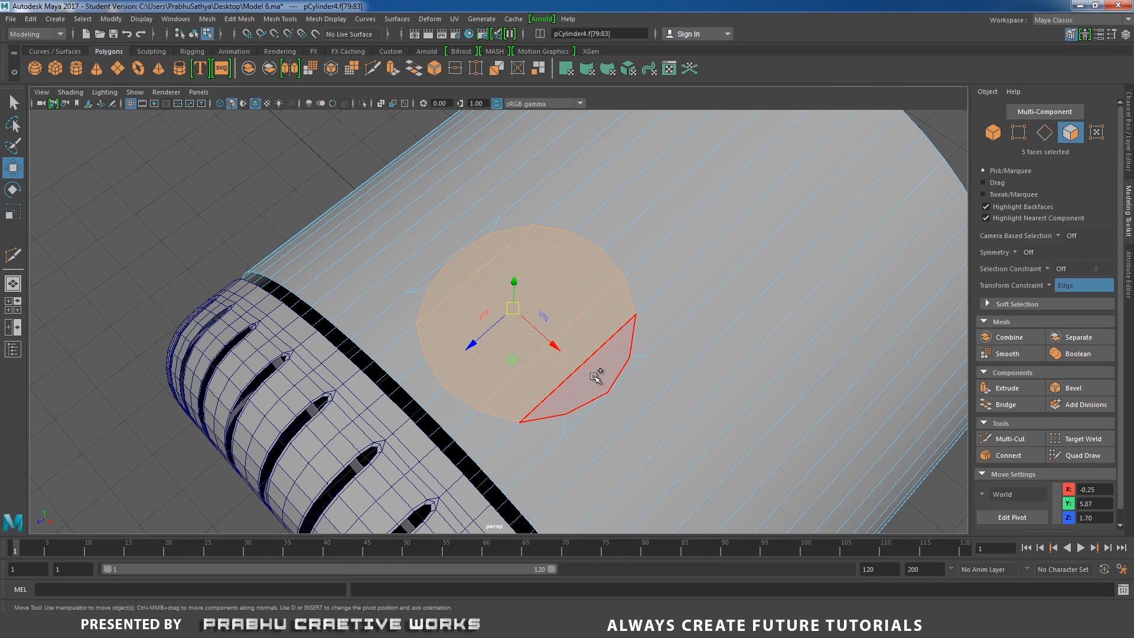
left_click(597, 375, "shift")
right_click_drag(601, 315, 588, 344, "shift")
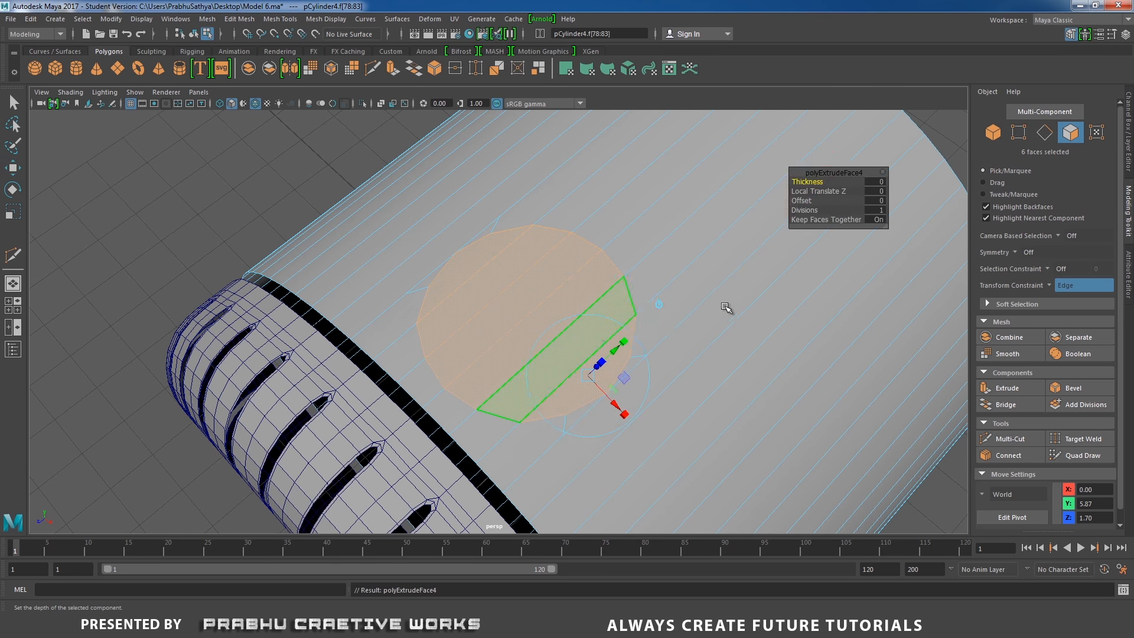
left_click(876, 200)
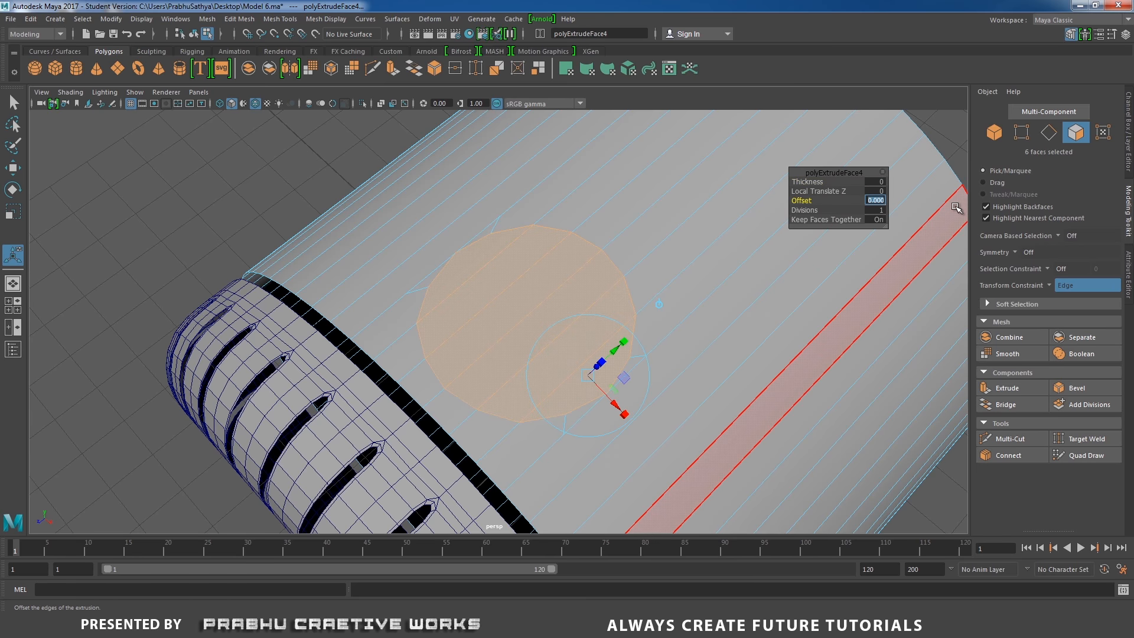
type("0.1")
key("Return")
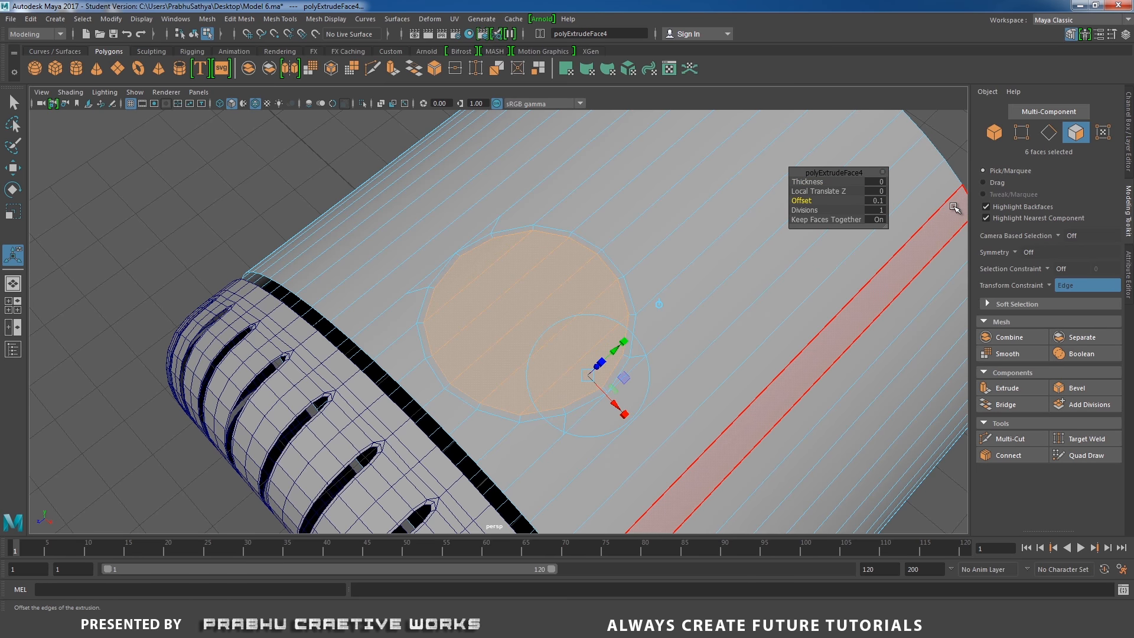
Delete the selected inner faces to open a circular hole in the cylinder wall, then reselect the cylinder
right_click_drag(483, 254, 540, 303)
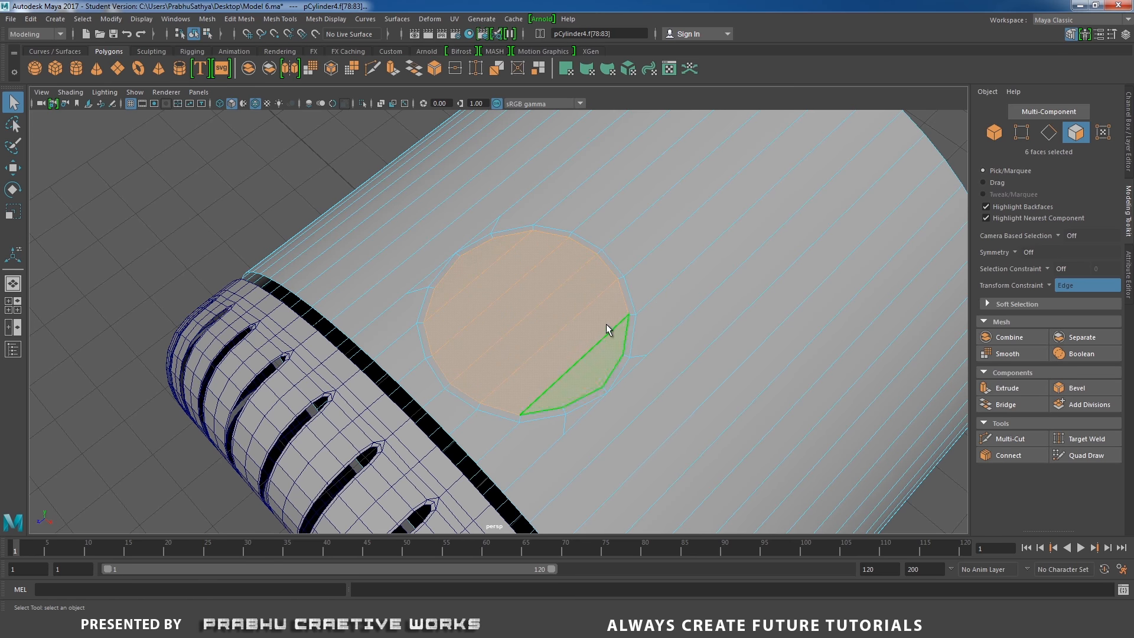
key("Delete")
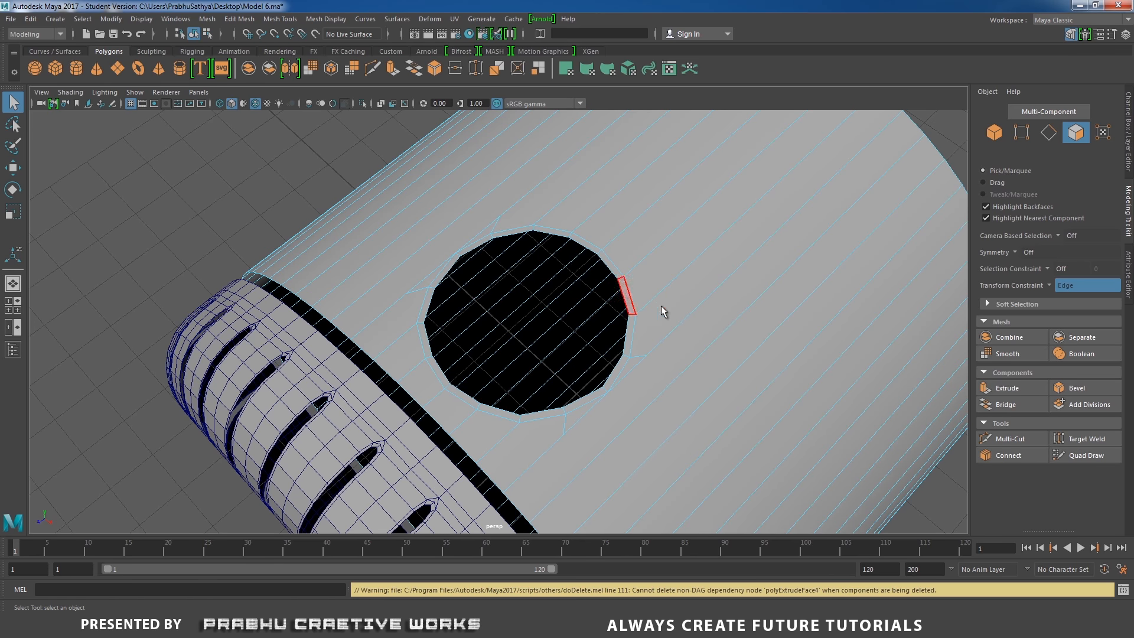
right_click_drag(659, 301, 715, 269)
right_click_drag(580, 260, 450, 251, "alt")
left_click_drag(450, 250, 752, 334, "alt")
left_click(409, 232)
left_click(679, 329)
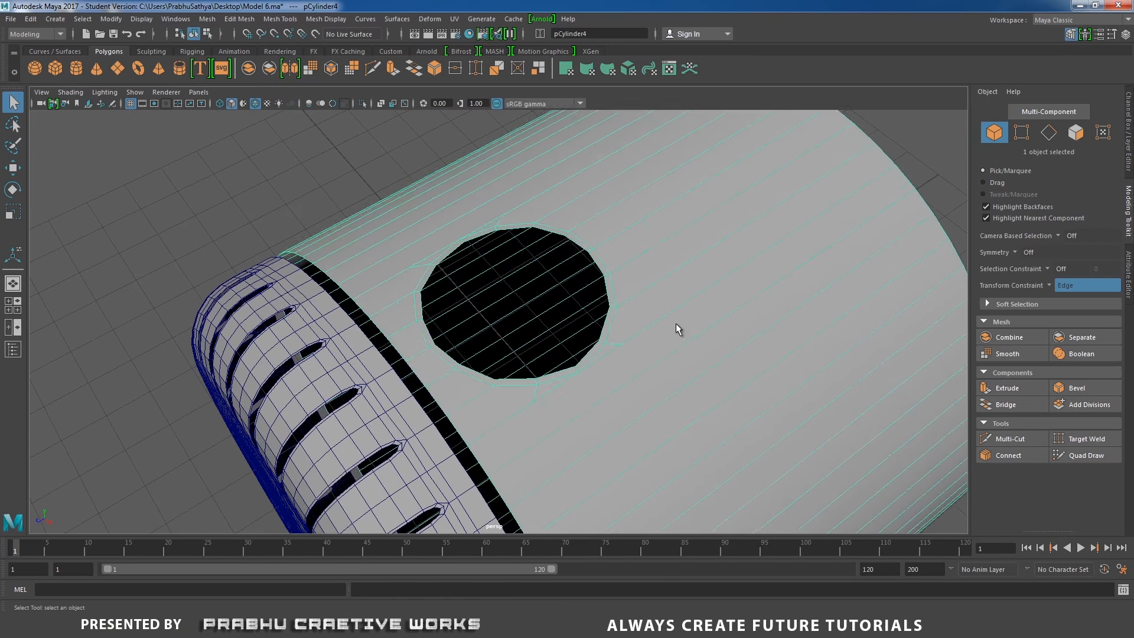
Set the transform constraint back to Off
left_click_drag(679, 329, 503, 350, "alt")
right_click_drag(504, 350, 588, 389, "alt")
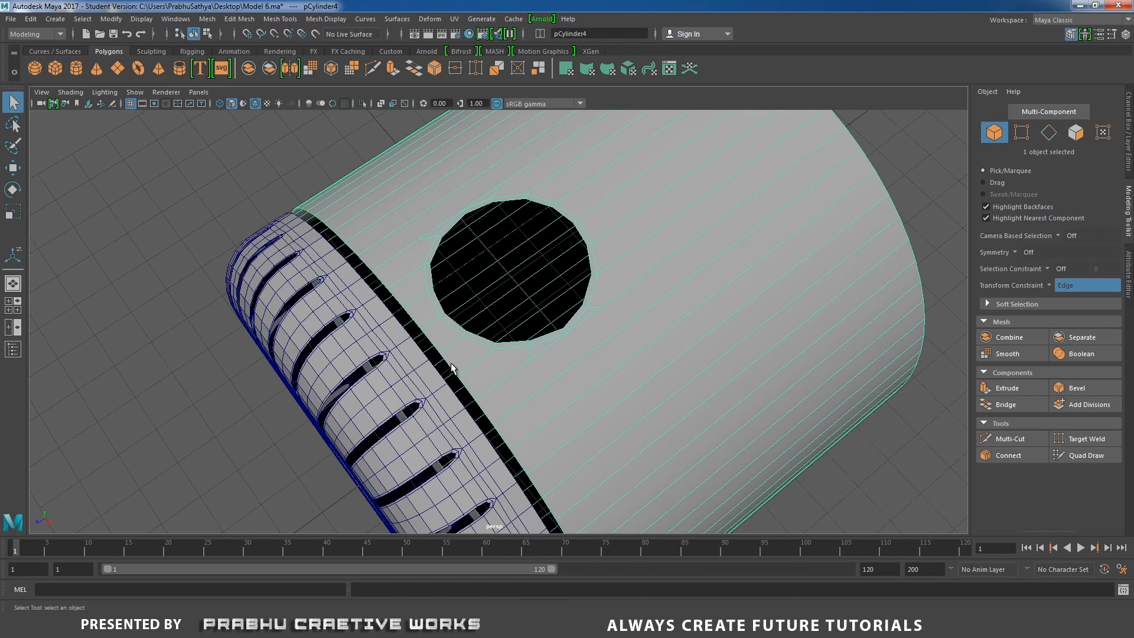
middle_click_drag(485, 327, 522, 330, "alt")
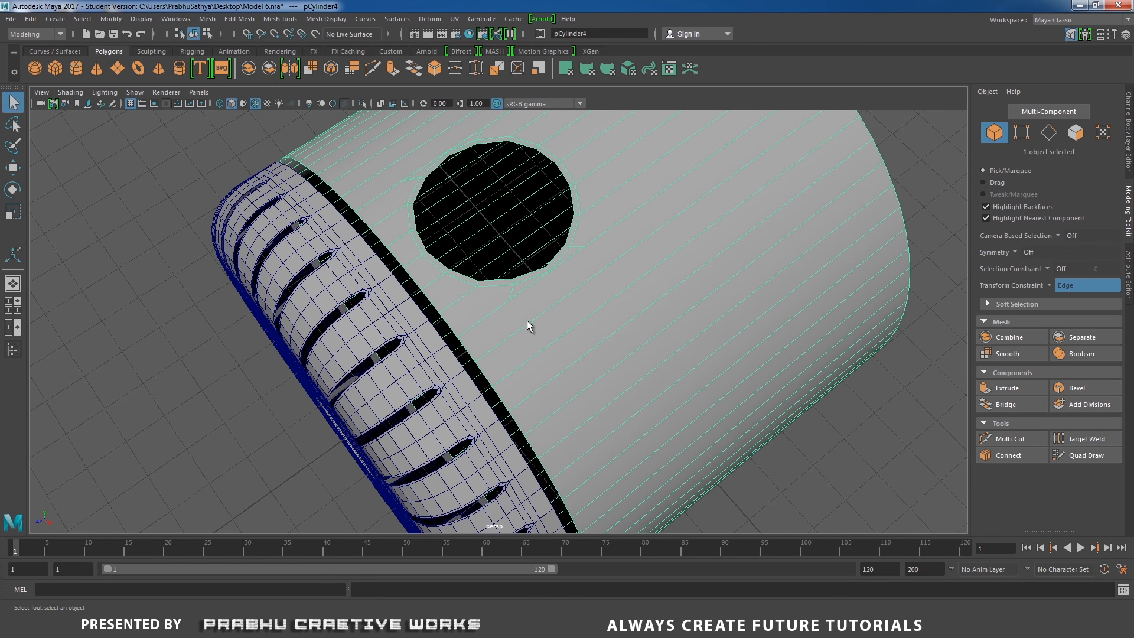
left_click(1050, 287)
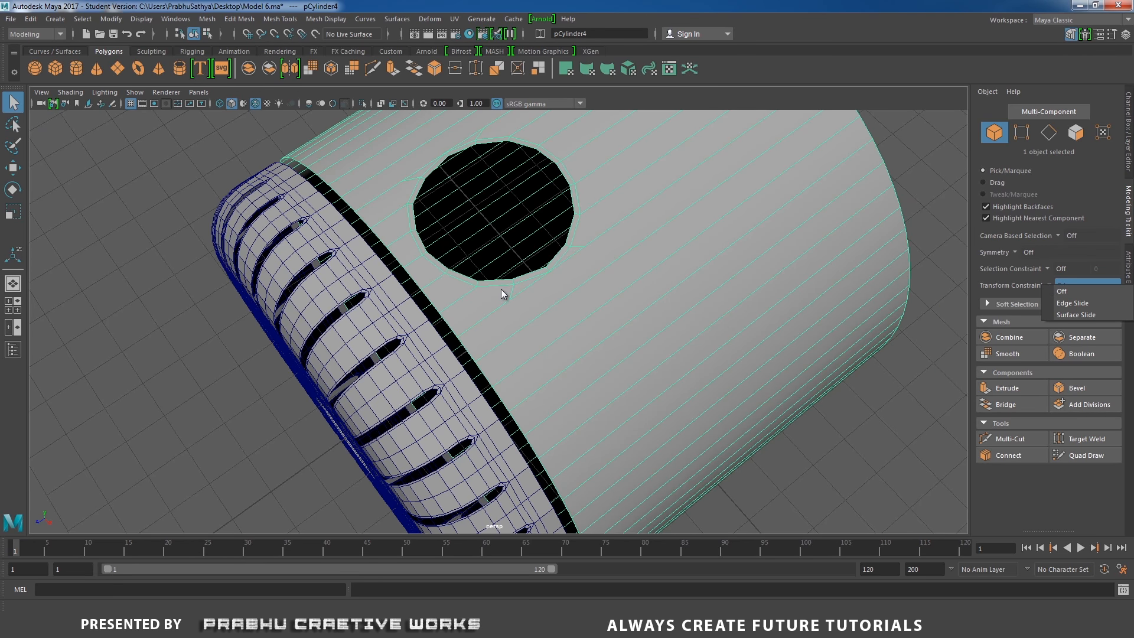
left_click(1060, 291)
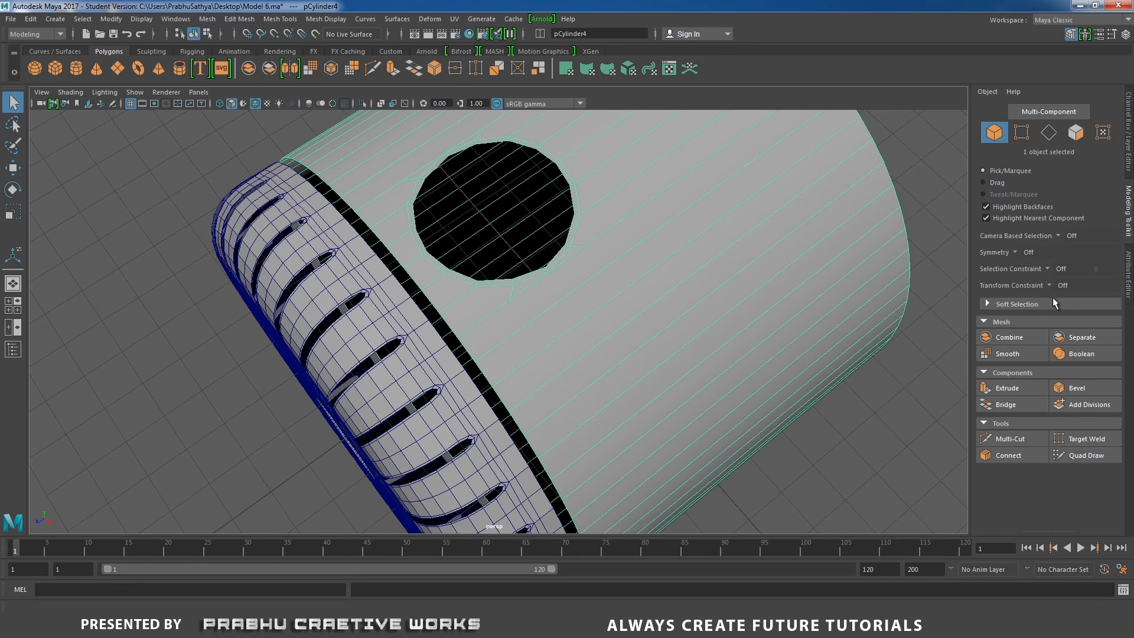
Insert a vertical edge loop around the cylinder passing beside the circular hole
left_click_drag(920, 342, 676, 323, "alt")
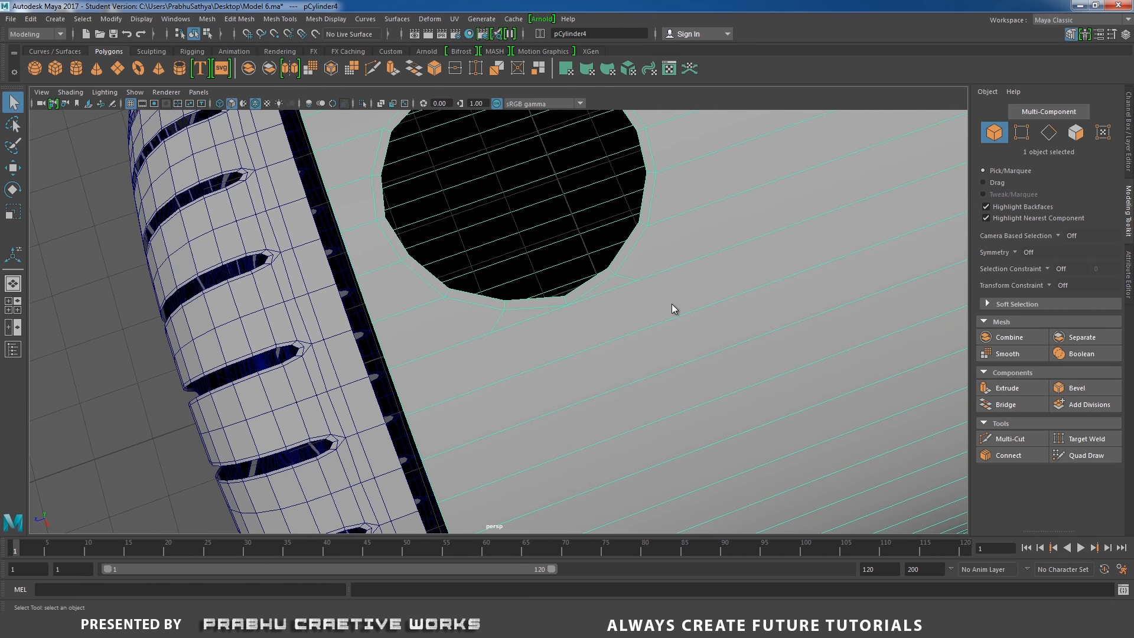
right_click_drag(673, 309, 591, 295, "shift")
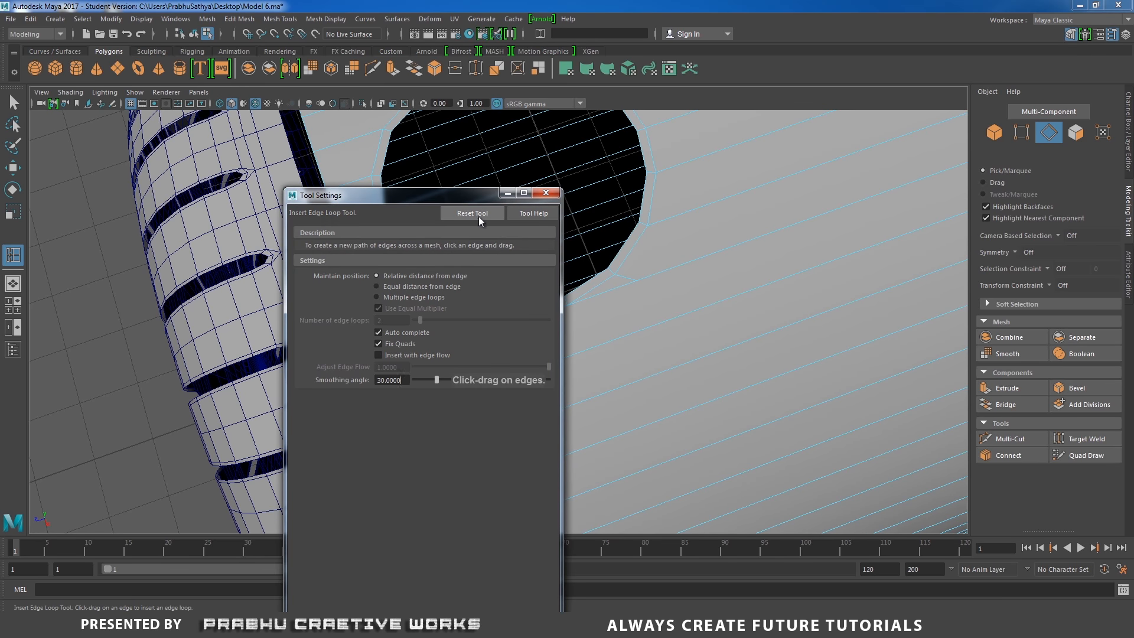
left_click(548, 193)
scroll(626, 295, "up", 3)
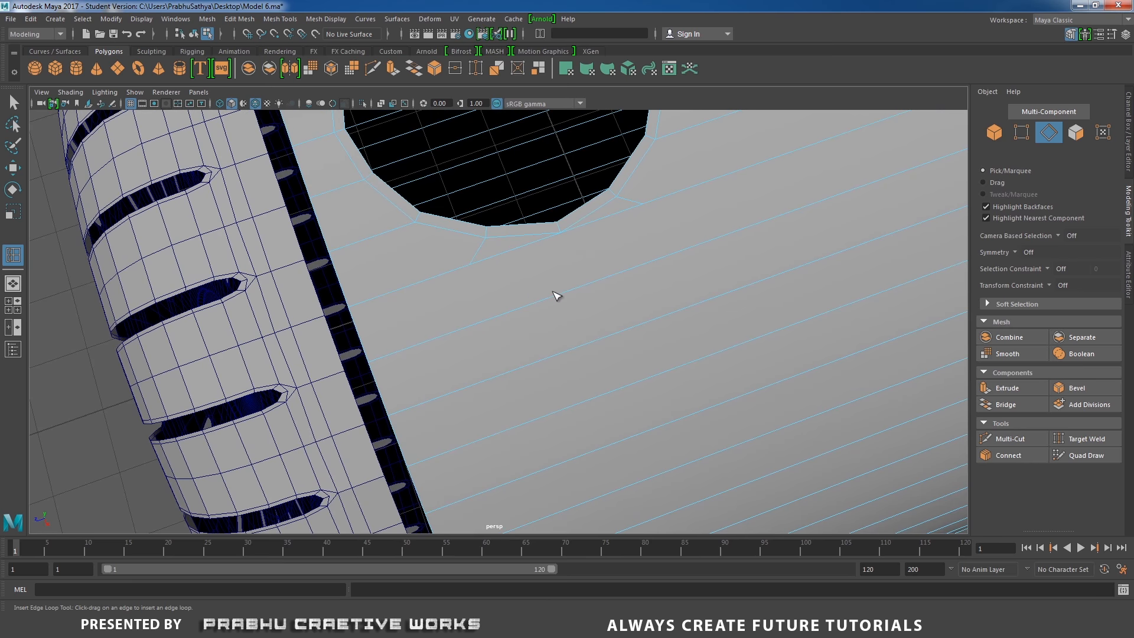
middle_click_drag(537, 317, 537, 336, "alt")
left_click_drag(687, 311, 475, 319, "alt")
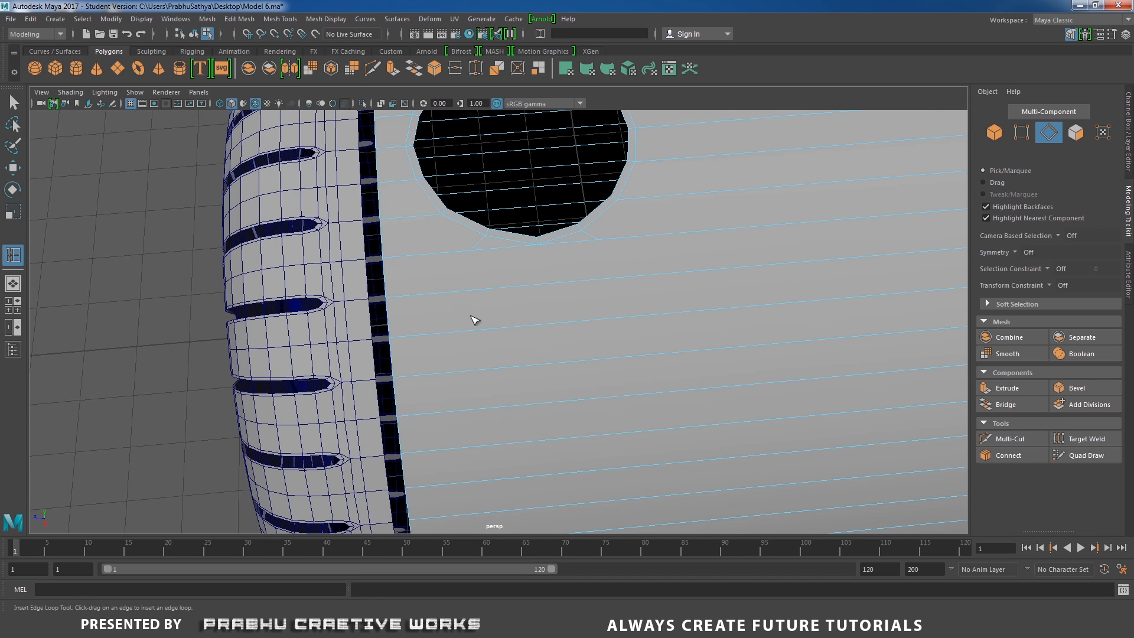
left_click(443, 296)
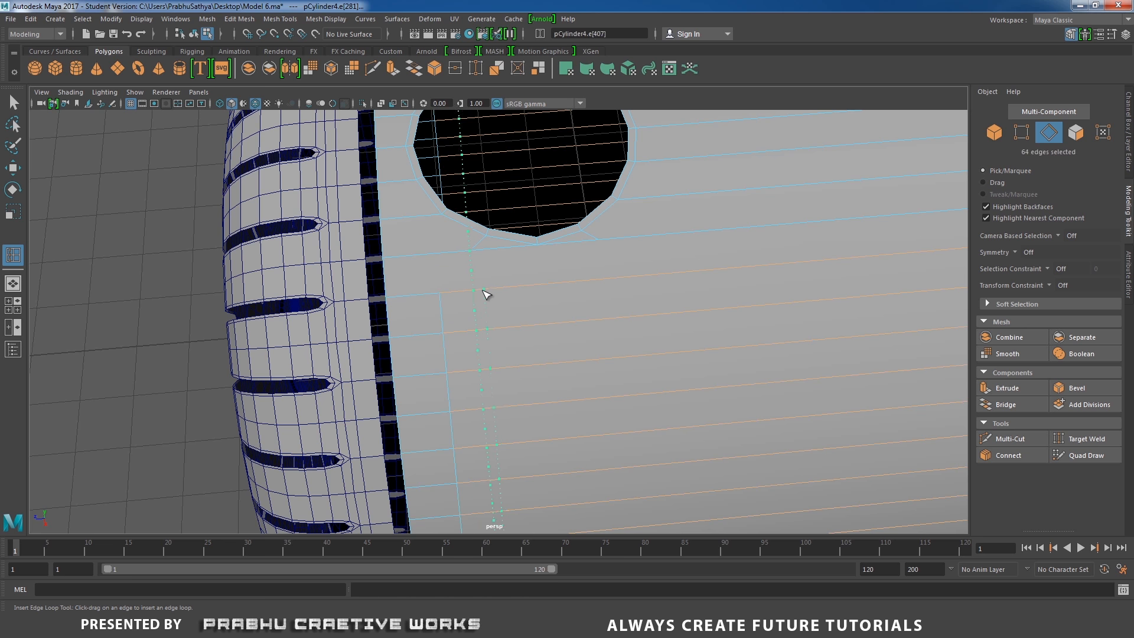
Insert another vertical edge loop around the cylinder just beside the circular hole
left_click(479, 296)
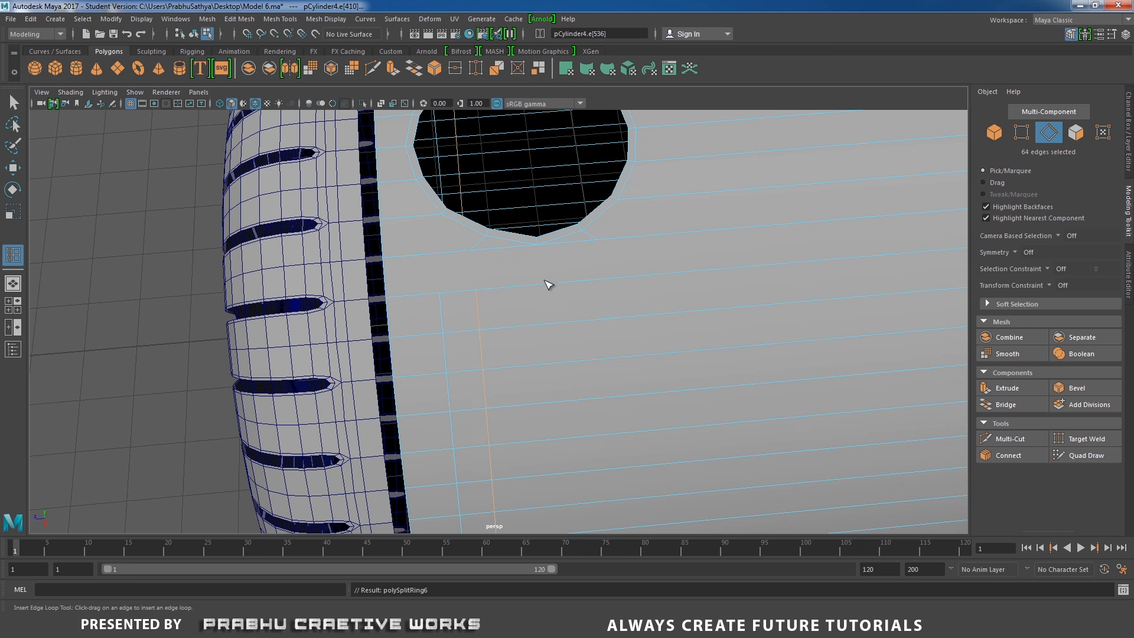
left_click_drag(548, 284, 541, 288)
left_click_drag(609, 282, 654, 279)
right_click_drag(614, 319, 650, 363, "alt")
key("w")
right_click_drag(530, 278, 585, 262)
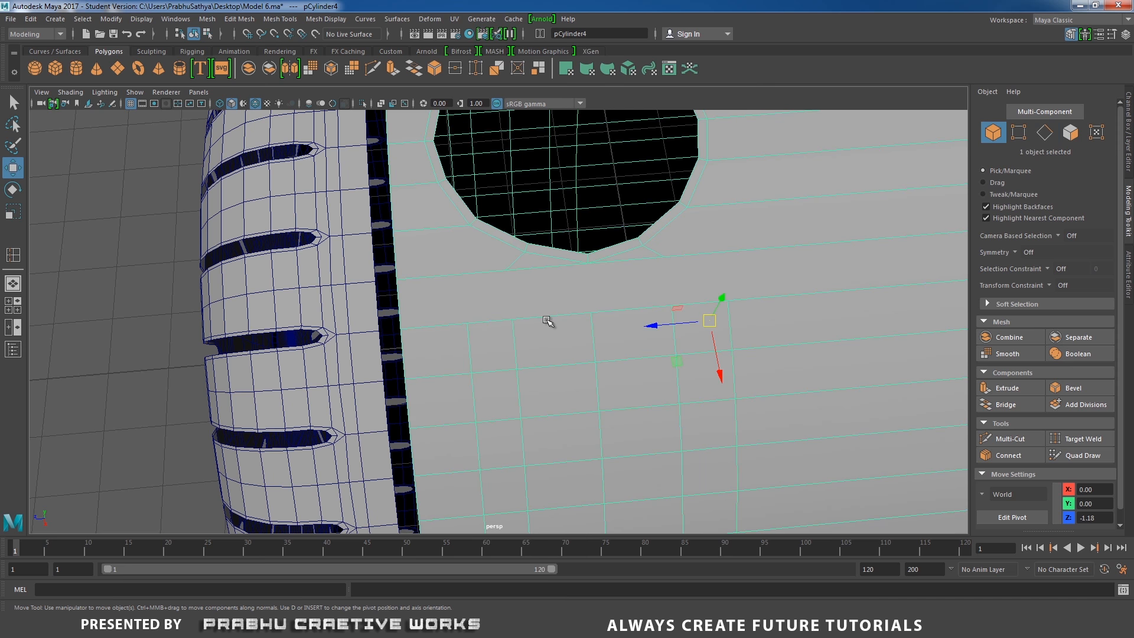
right_click_drag(544, 321, 481, 260, "alt")
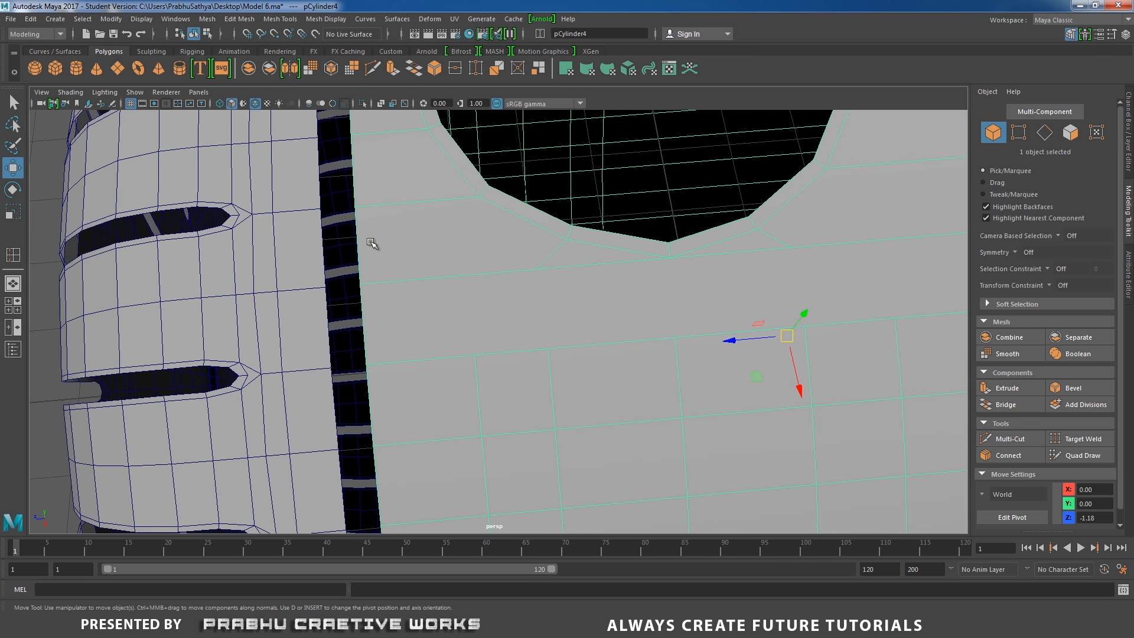
right_click_drag(491, 235, 435, 231, "shift")
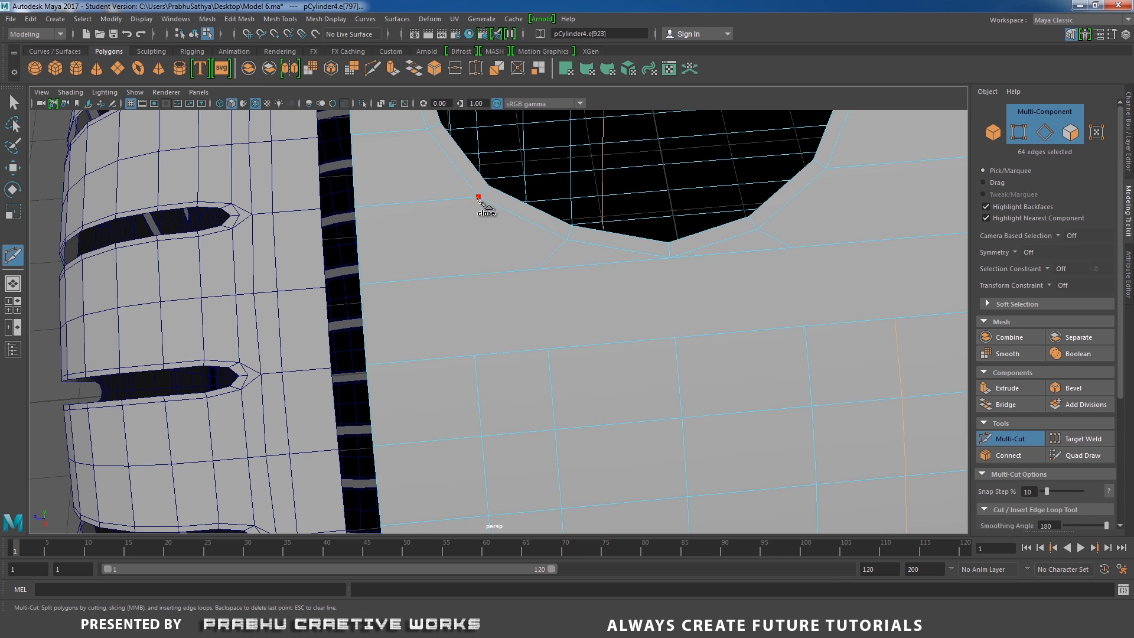
With Multi-Cut, cut a diagonal edge from a lower corner of the hole down to a vertex of the new edge loop
left_click(478, 197)
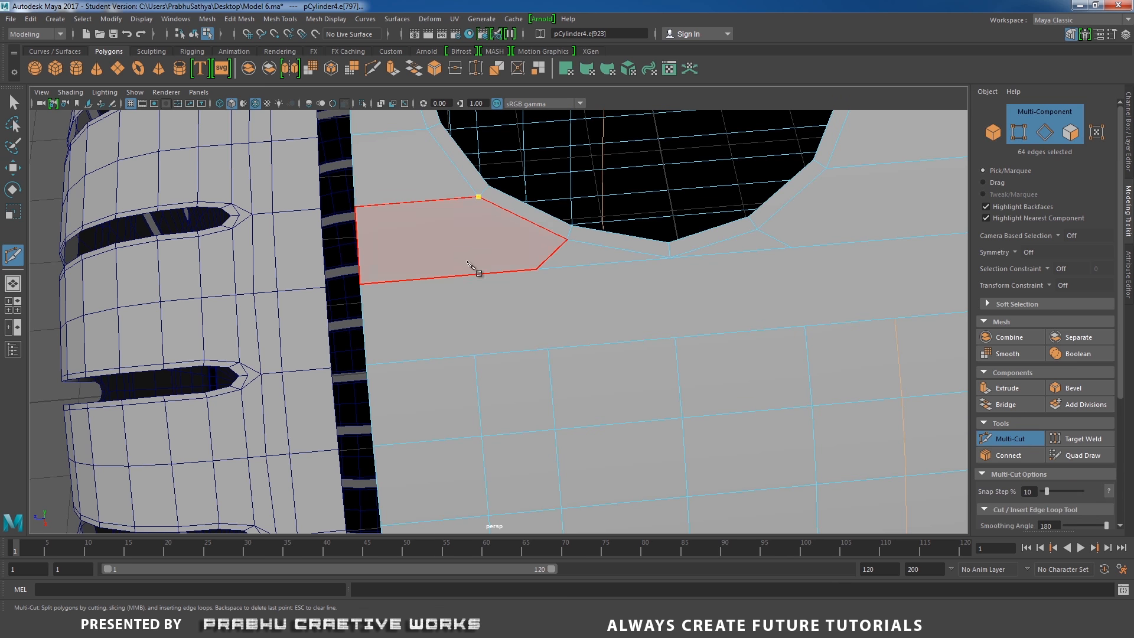
right_click(476, 355)
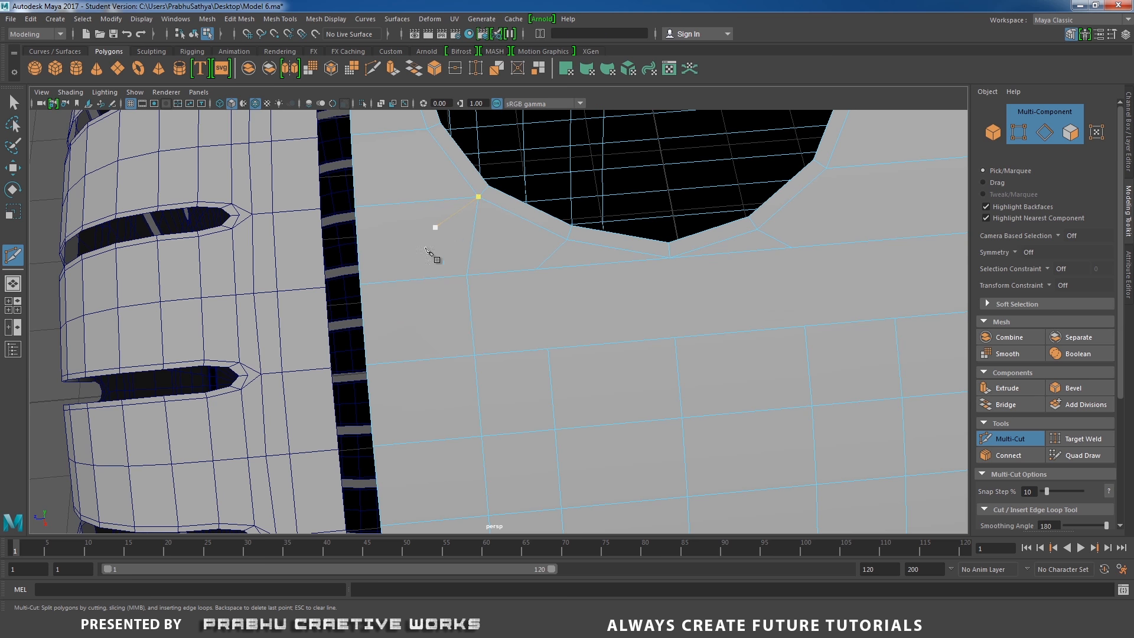
left_click(529, 271)
middle_click_drag(529, 271, 503, 254, "alt")
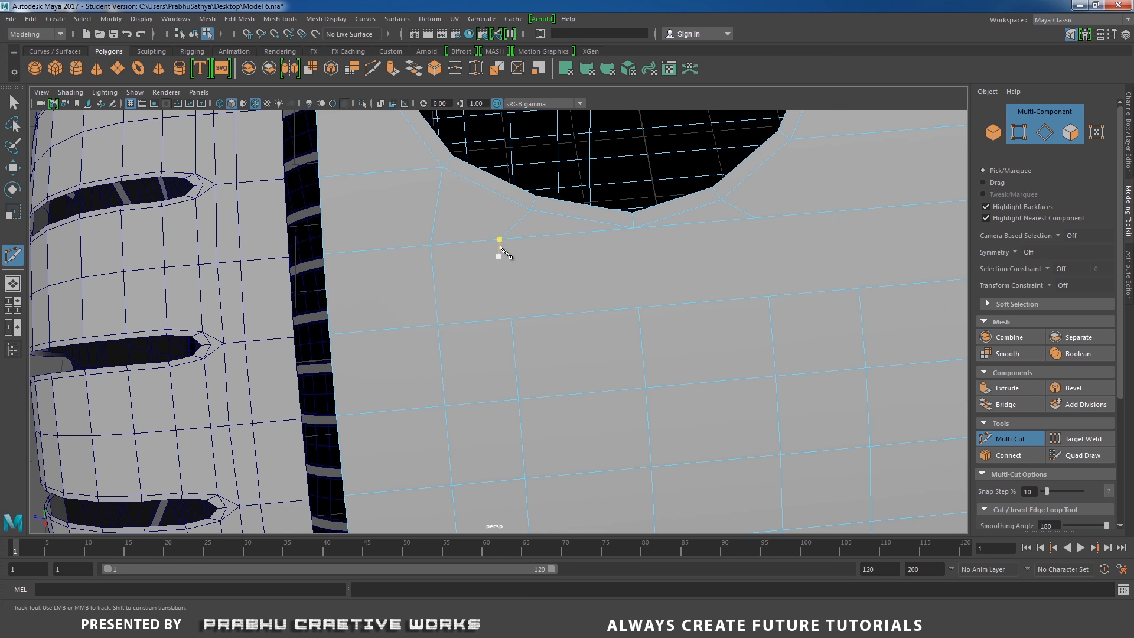
left_click(513, 320)
right_click(514, 321)
left_click(634, 229)
middle_click_drag(744, 248, 598, 278, "alt")
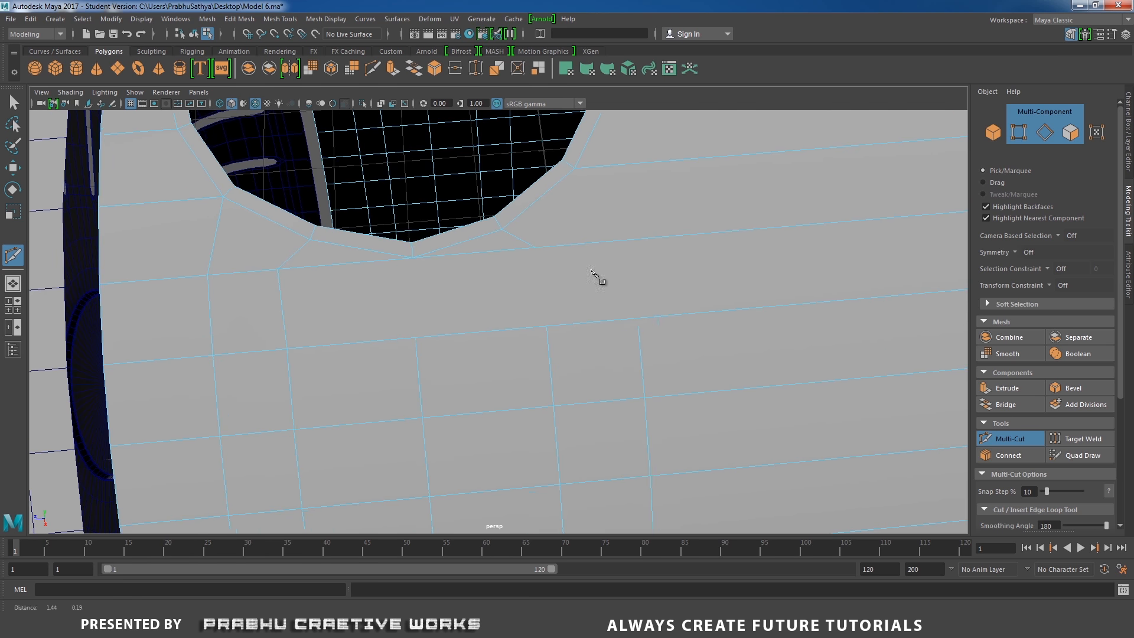
left_click(636, 319)
left_click(627, 241)
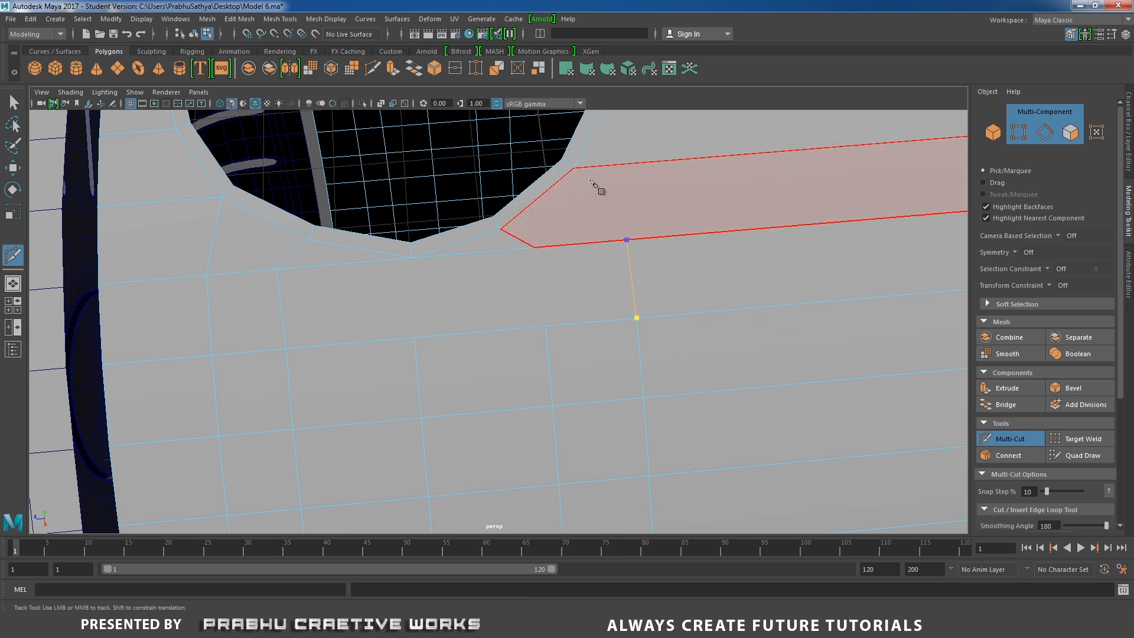
left_click(577, 173)
right_click(580, 177)
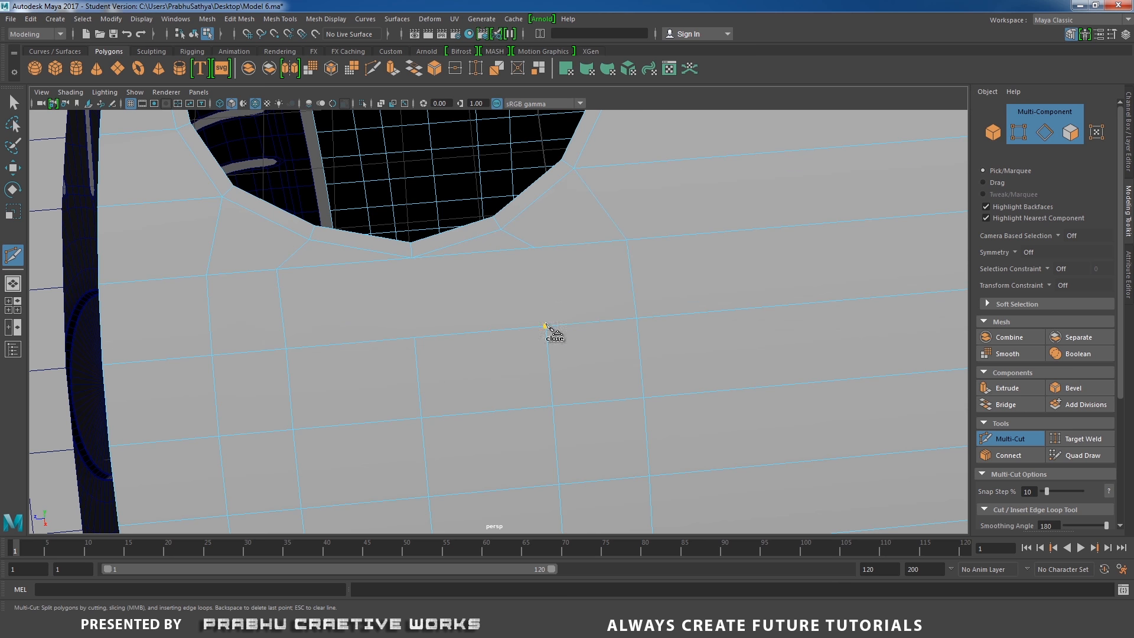
Multi-Cut a second diagonal edge from the hole's lower border to that same vertex, then return to the Move tool
middle_click_drag(518, 276, 564, 276, "alt")
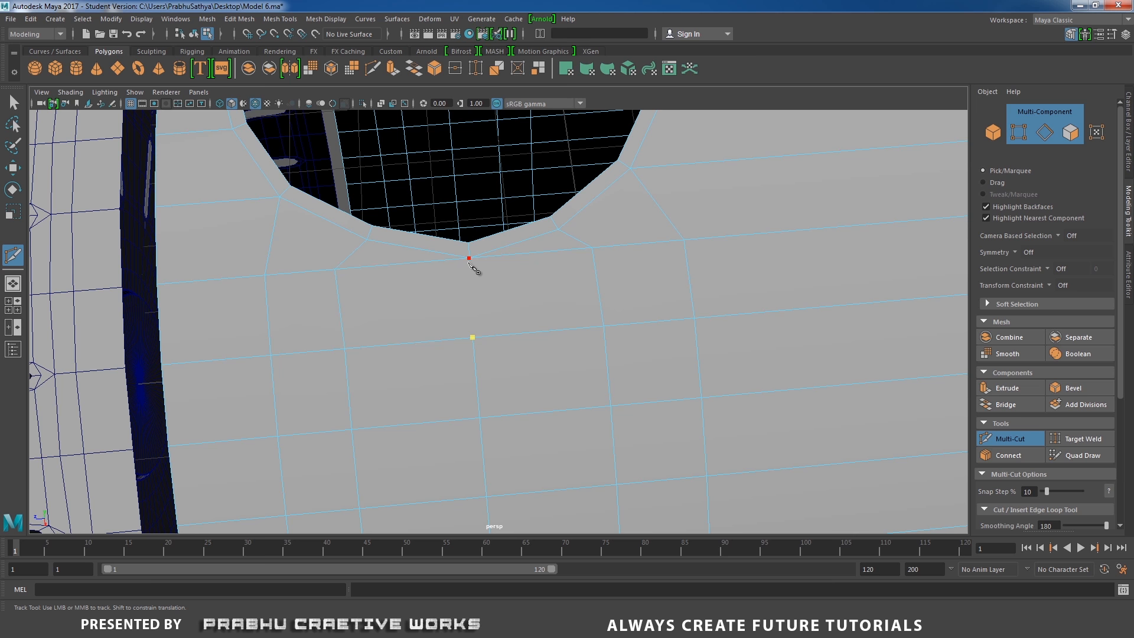
left_click(401, 264)
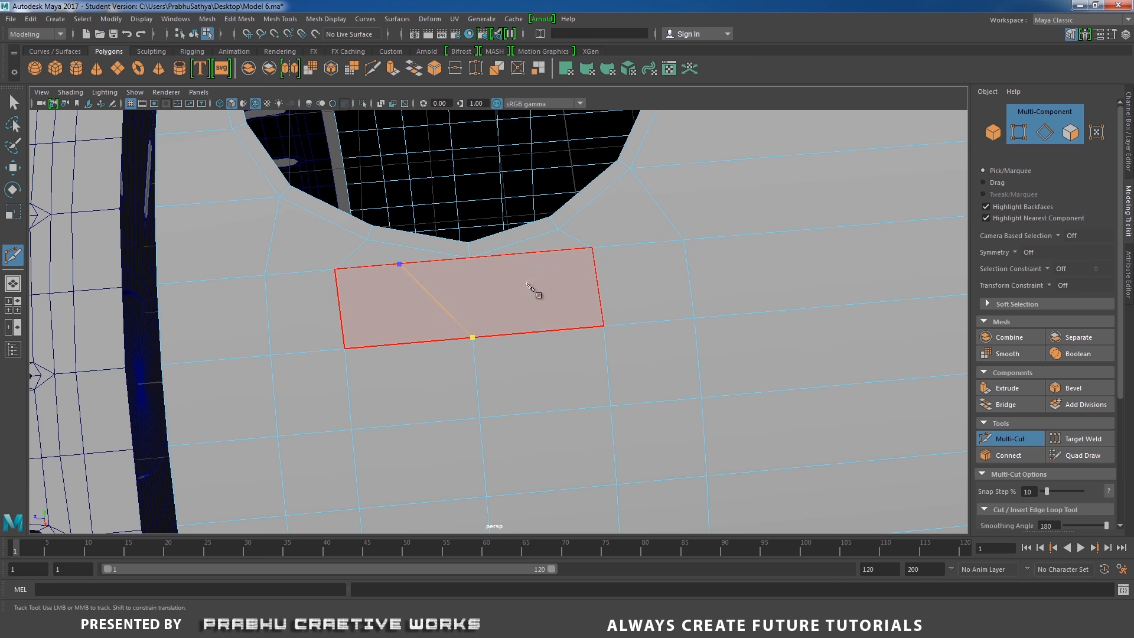
key("Return")
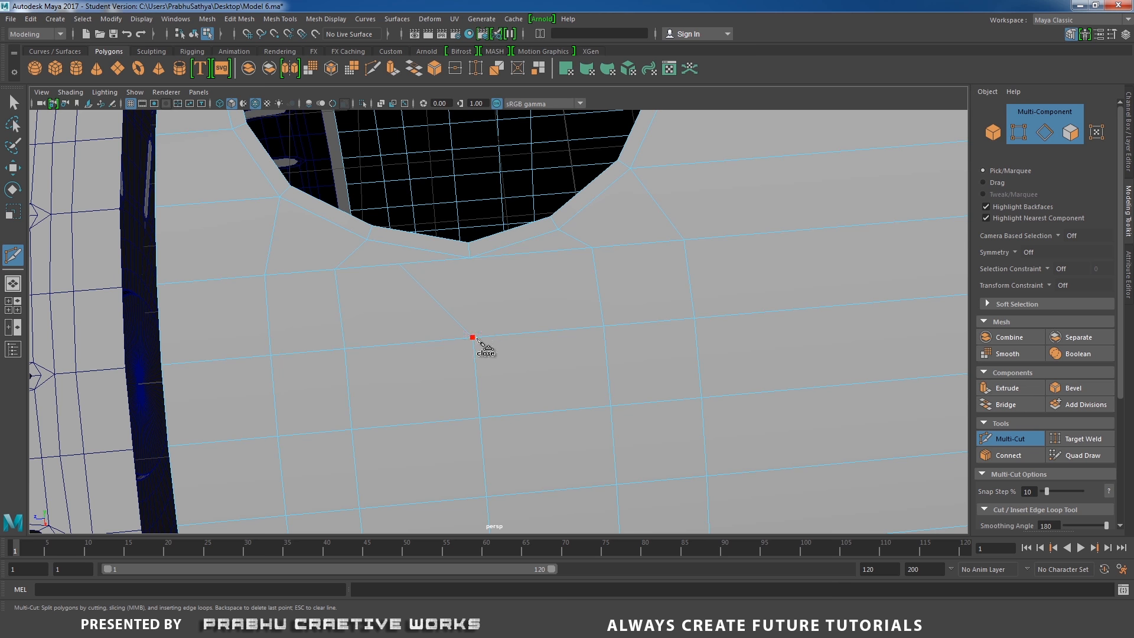
left_click(473, 337)
left_click_drag(501, 283, 544, 321, "alt")
key("w")
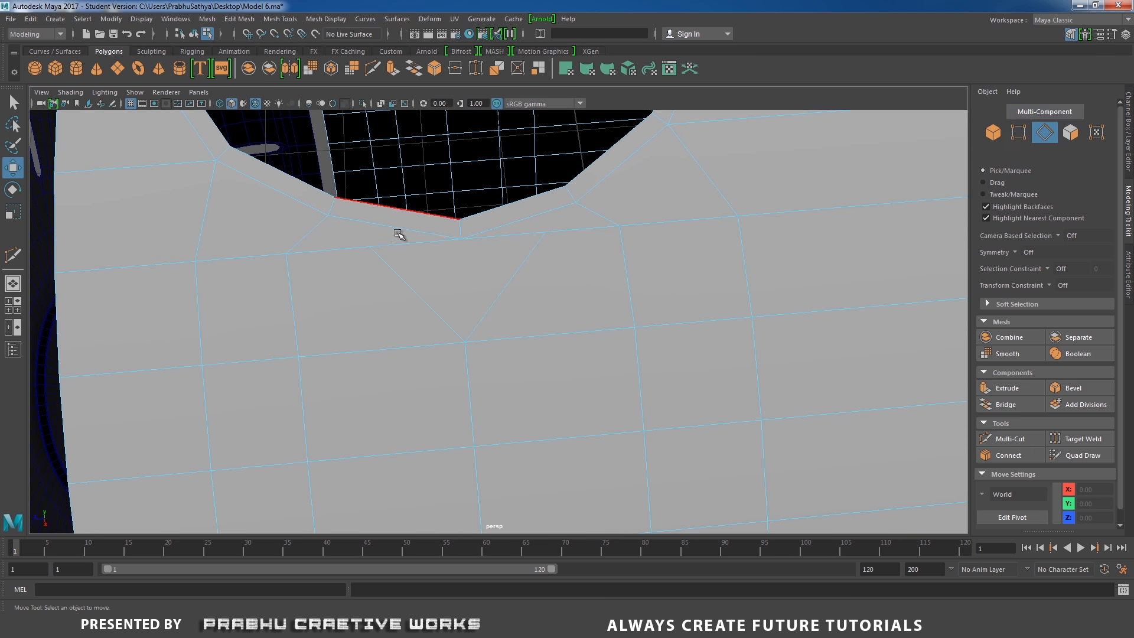
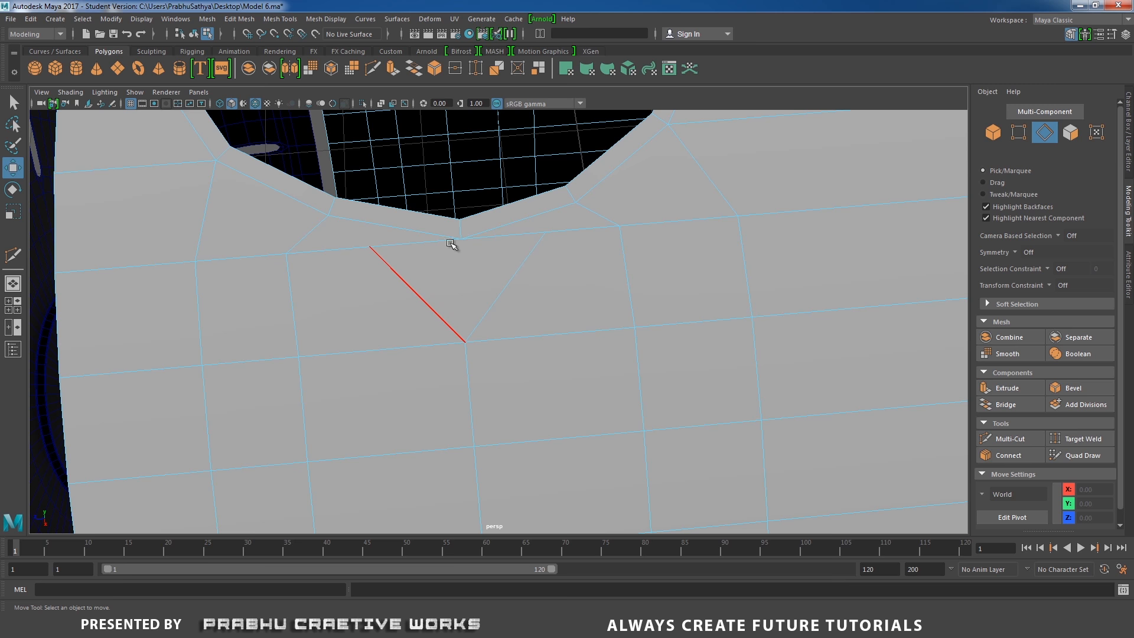
scroll(564, 329, "down", 5)
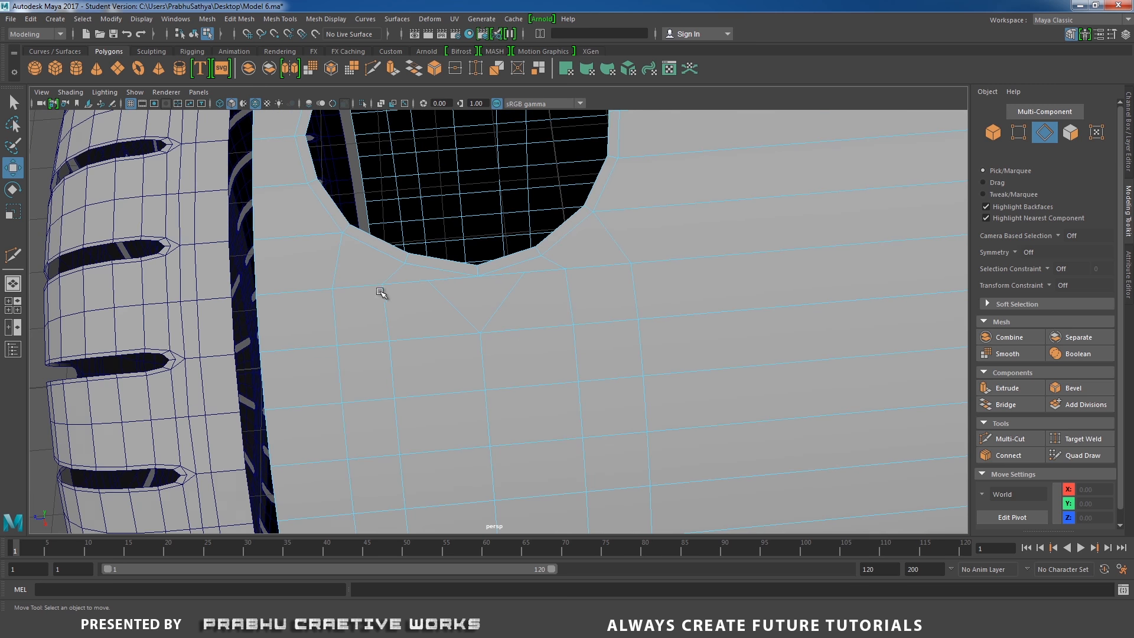
left_click_drag(380, 294, 522, 286, "alt")
scroll(522, 286, "up", 4)
right_click_drag(420, 279, 350, 281, "shift")
left_click(362, 343)
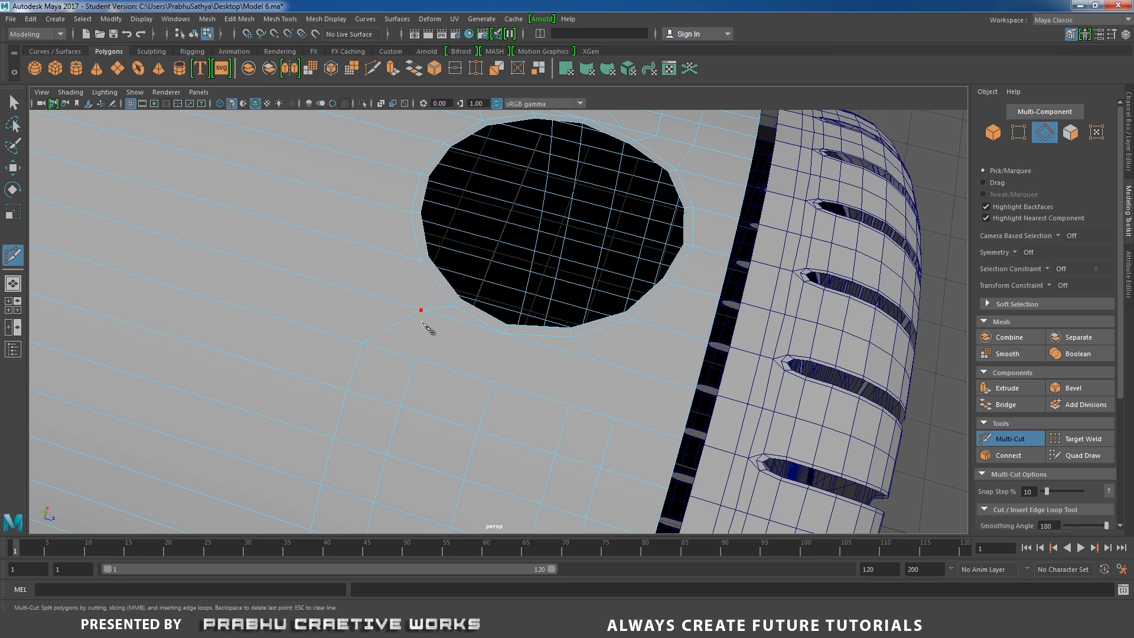
left_click_drag(496, 335, 481, 347, "alt")
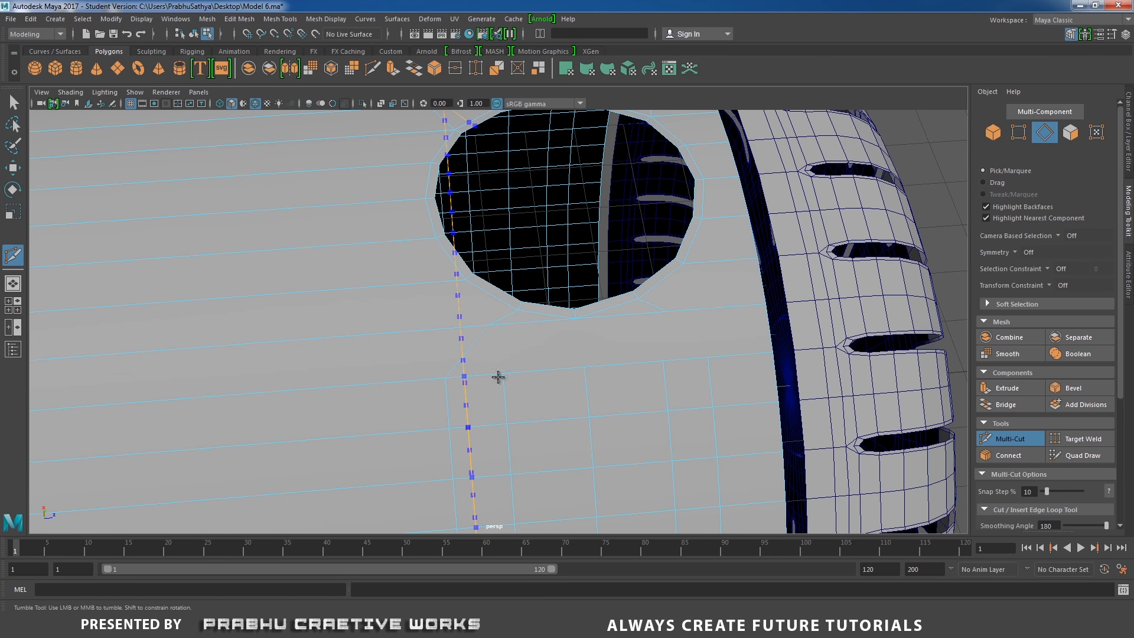
key("ctrl+z")
With Multi-Cut, split the faces below the hole with vertical edges from the lower edge loop up to the hole's border
left_click(445, 378)
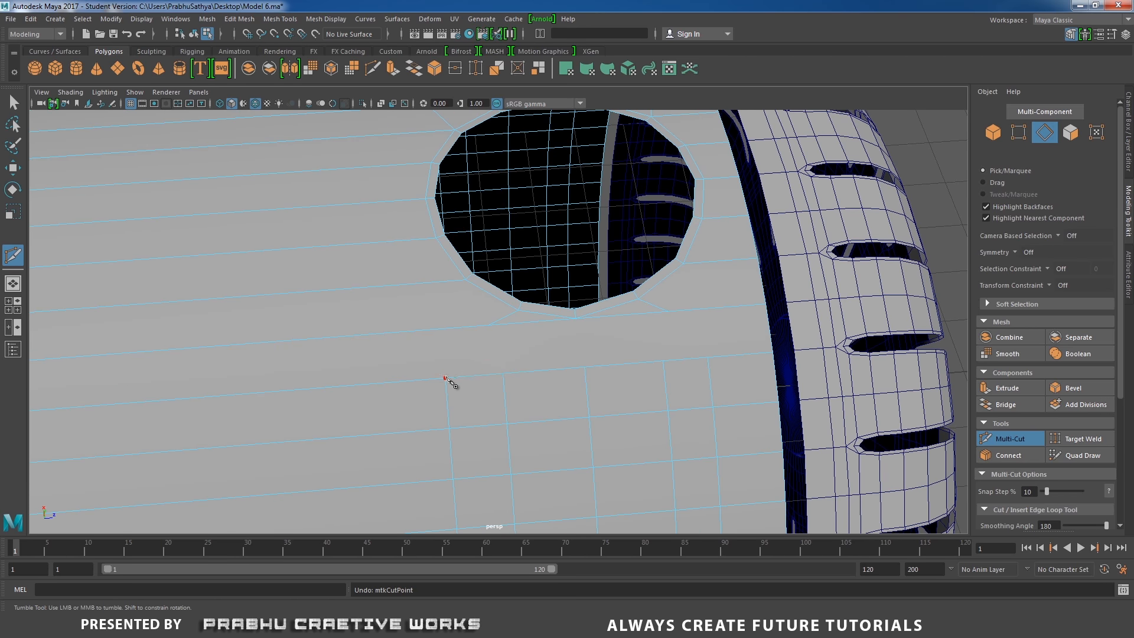
left_click(449, 329)
left_click(467, 281)
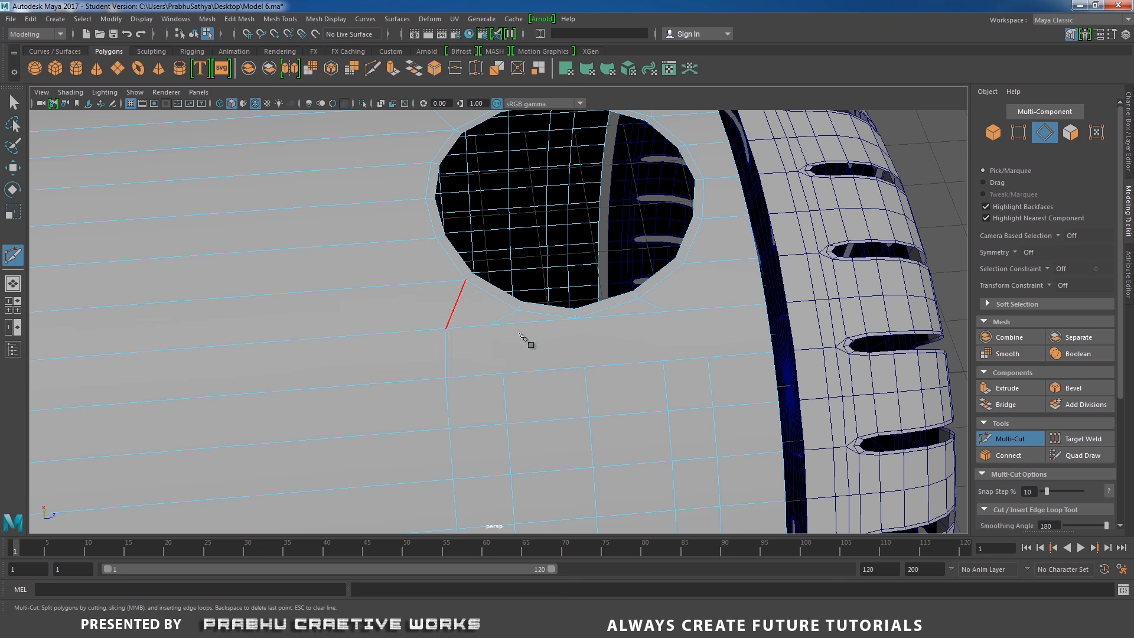
middle_click_drag(521, 336, 456, 355, "alt")
left_click(583, 357)
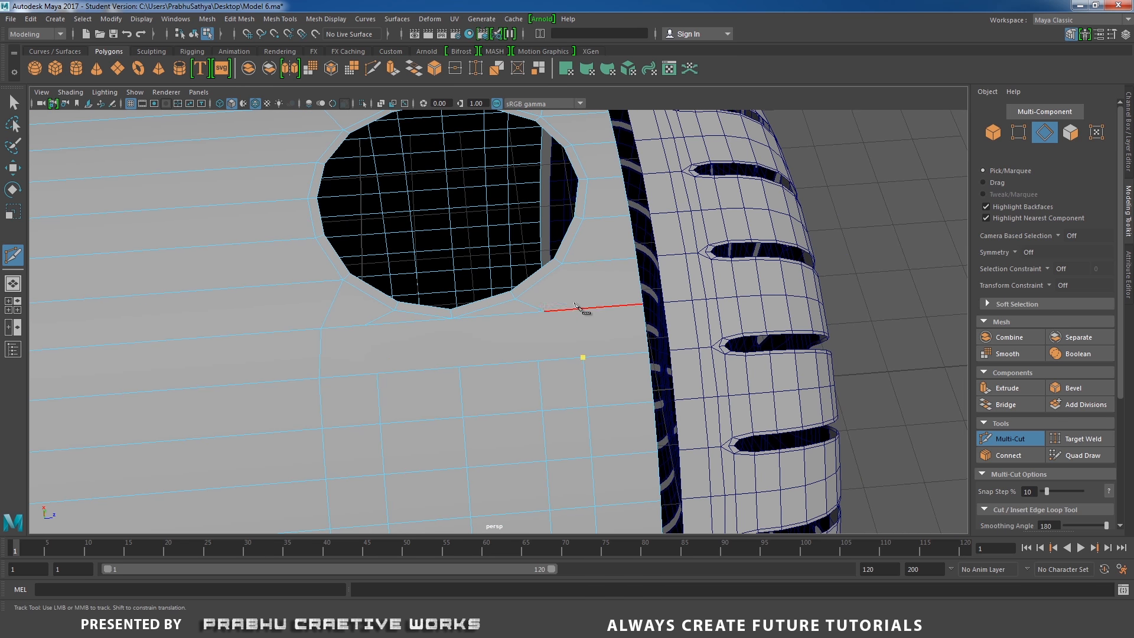
left_click(576, 308)
left_click(562, 264)
right_click(582, 300)
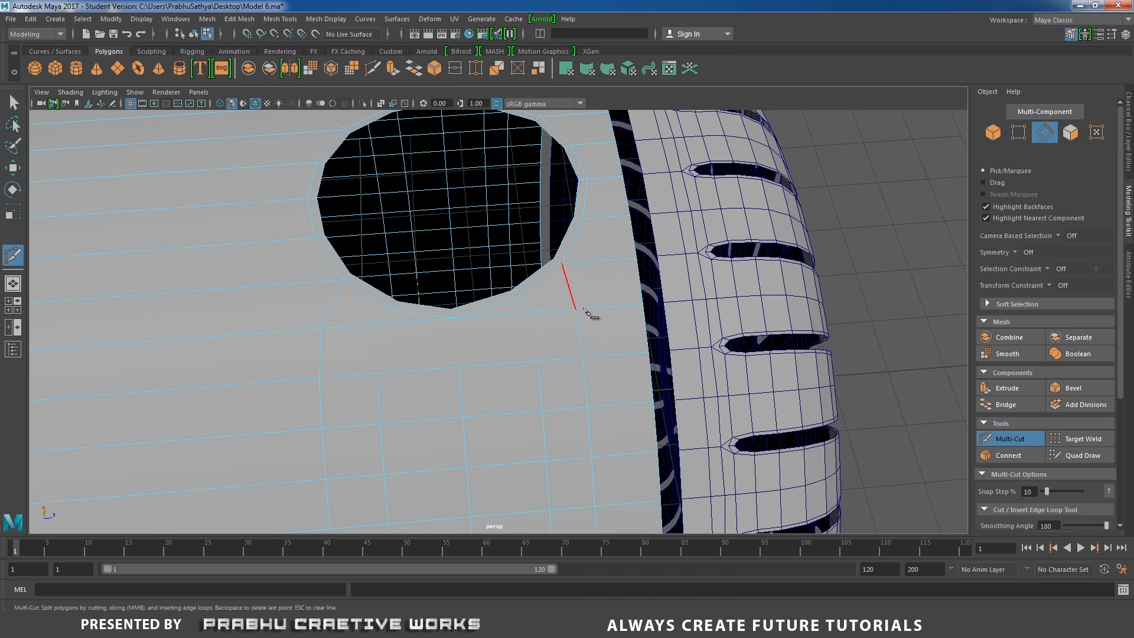
Multi-Cut two more vertical edges linking the lower edge loop to the hole's border on either side
middle_click_drag(588, 345, 610, 309, "alt")
scroll(613, 313, "up", 2)
left_click(574, 271)
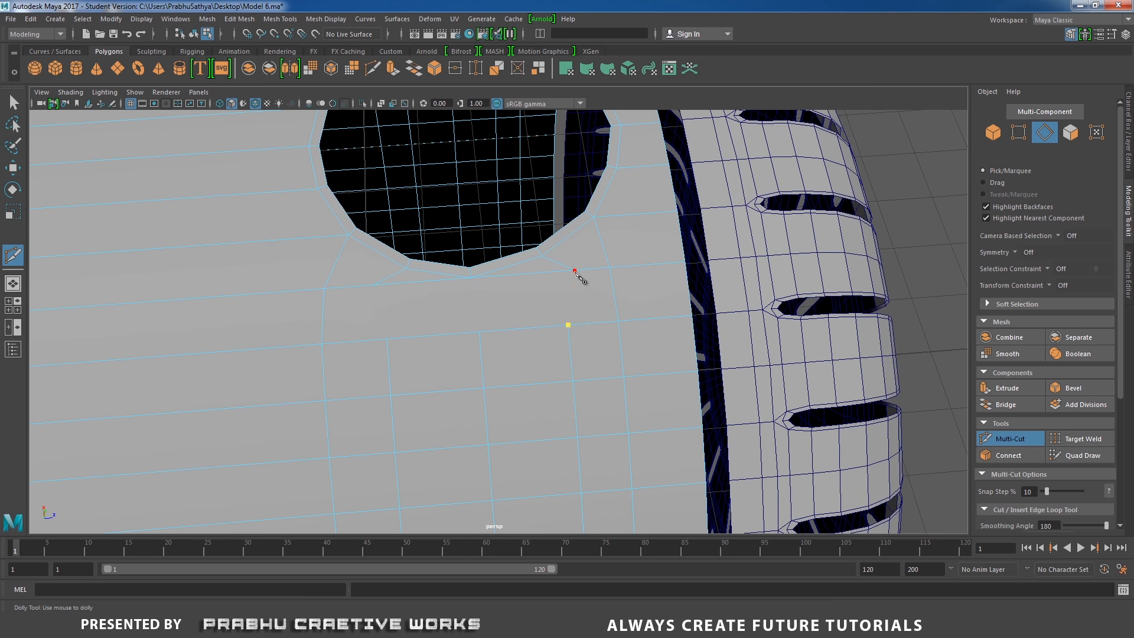
right_click(573, 272)
left_click(387, 338)
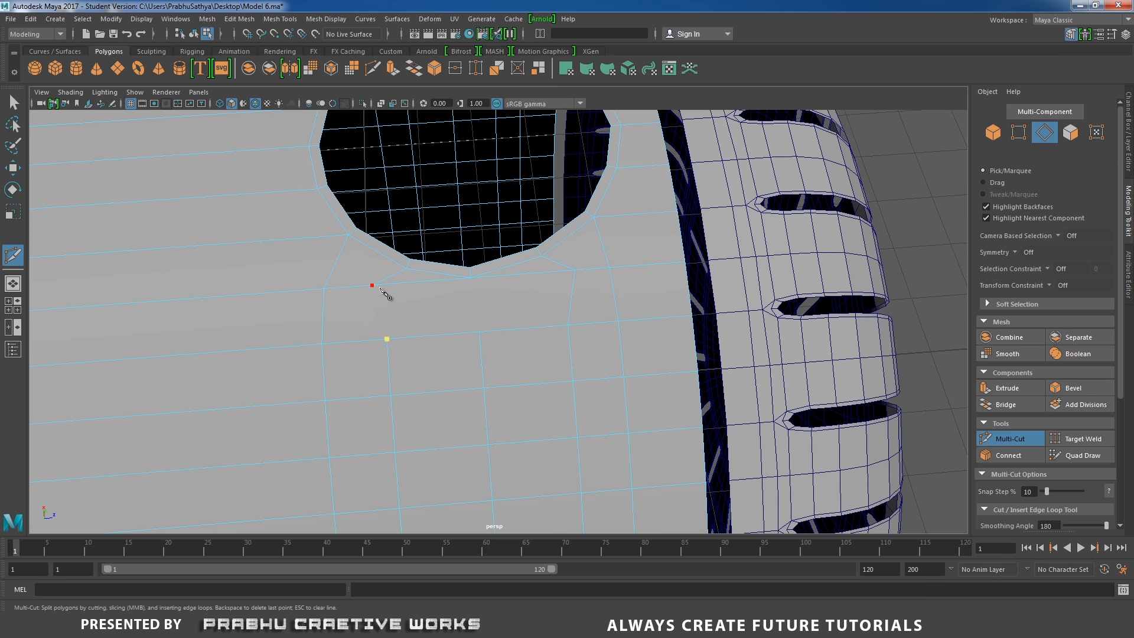
left_click(379, 288)
right_click(381, 293)
Multi-Cut further edges from the vertex below the hole toward the hole's border to tidy the quads
scroll(478, 340, "up", 2)
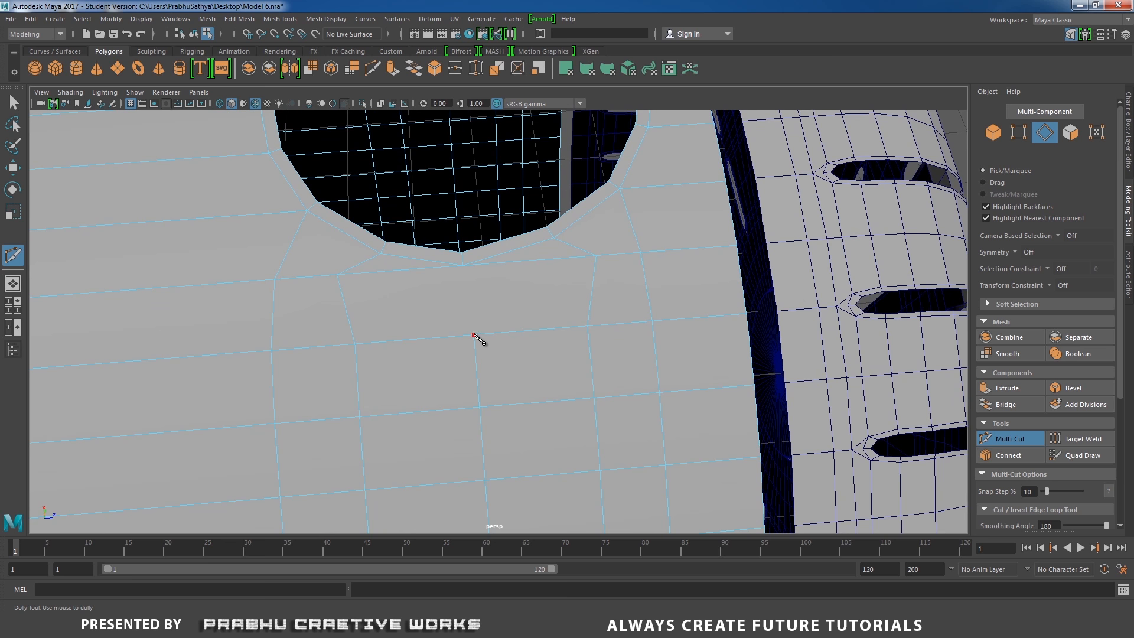
left_click(437, 320)
left_click(398, 272)
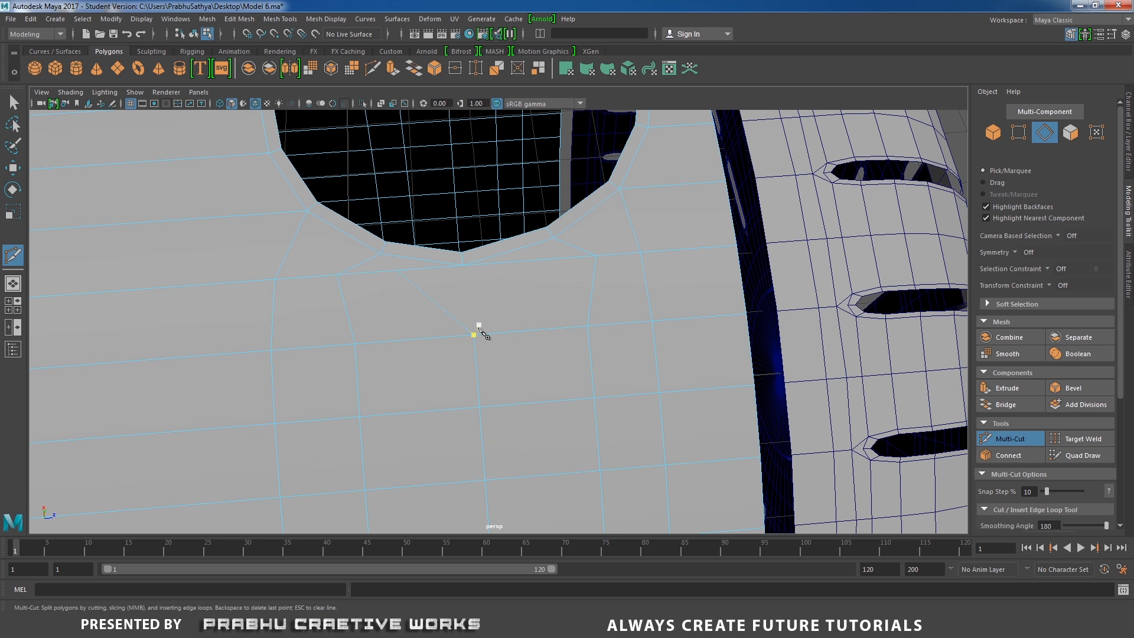
left_click(540, 260)
right_click(529, 289)
Orbit around the housing to inspect the new cuts around the circular hole
right_click_drag(416, 277, 339, 314, "alt")
left_click_drag(340, 314, 456, 337, "alt")
right_click_drag(455, 337, 392, 334, "alt")
left_click_drag(393, 334, 452, 308, "alt")
right_click_drag(452, 308, 479, 285, "alt")
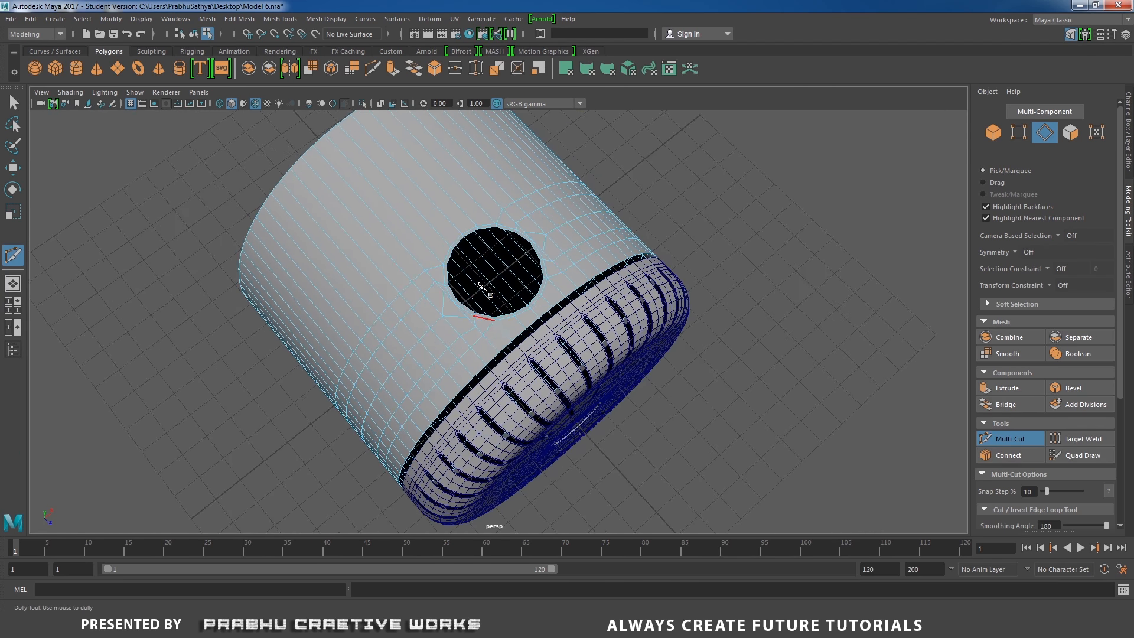
left_click_drag(480, 286, 532, 329, "alt")
key("w")
right_click_drag(503, 236, 572, 214)
left_click_drag(572, 213, 507, 260, "alt")
right_click_drag(433, 248, 373, 267, "shift")
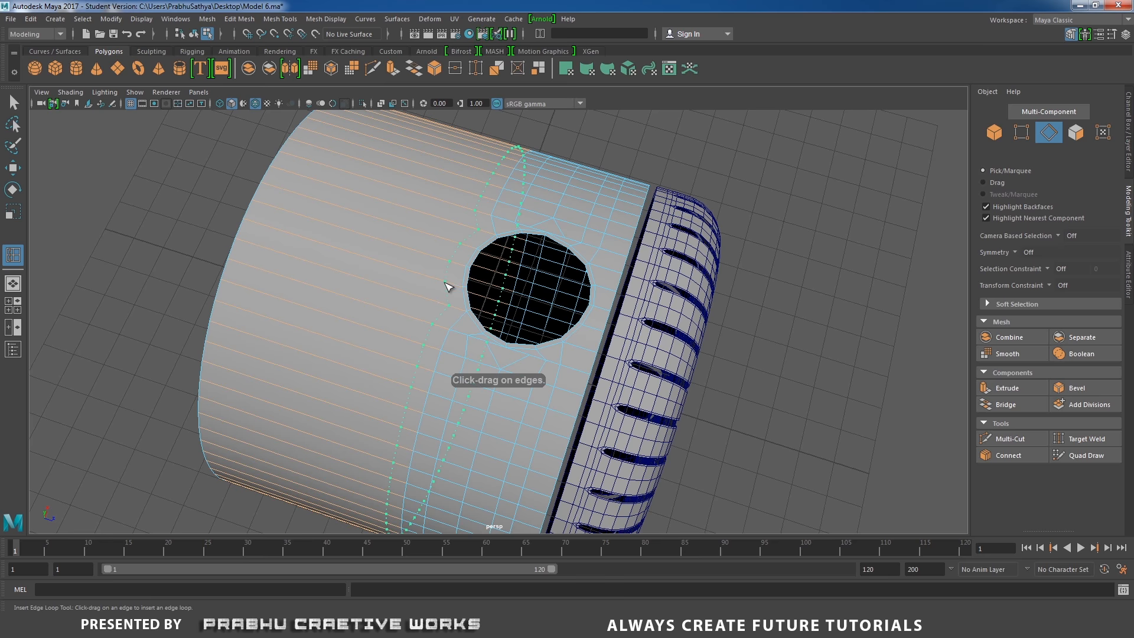
Select the cylinder body and the vented rear cap and combine them into one mesh
left_click(449, 287)
left_click_drag(468, 287, 399, 306, "alt")
left_click(546, 338)
key("w")
right_click_drag(399, 306, 400, 284)
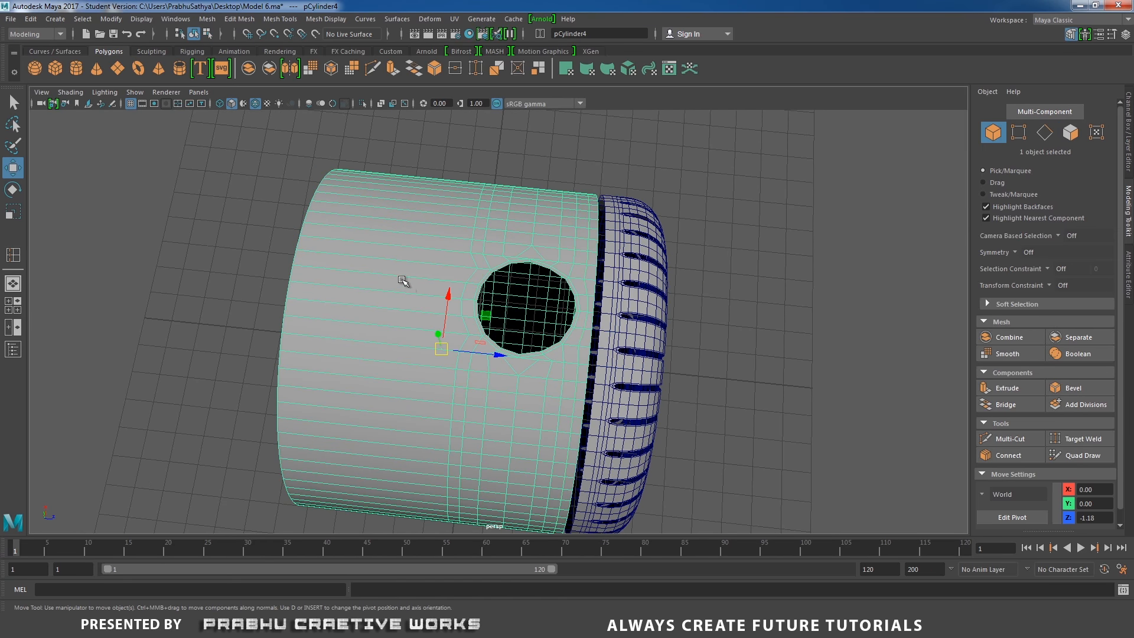
left_click_drag(400, 283, 471, 380, "alt")
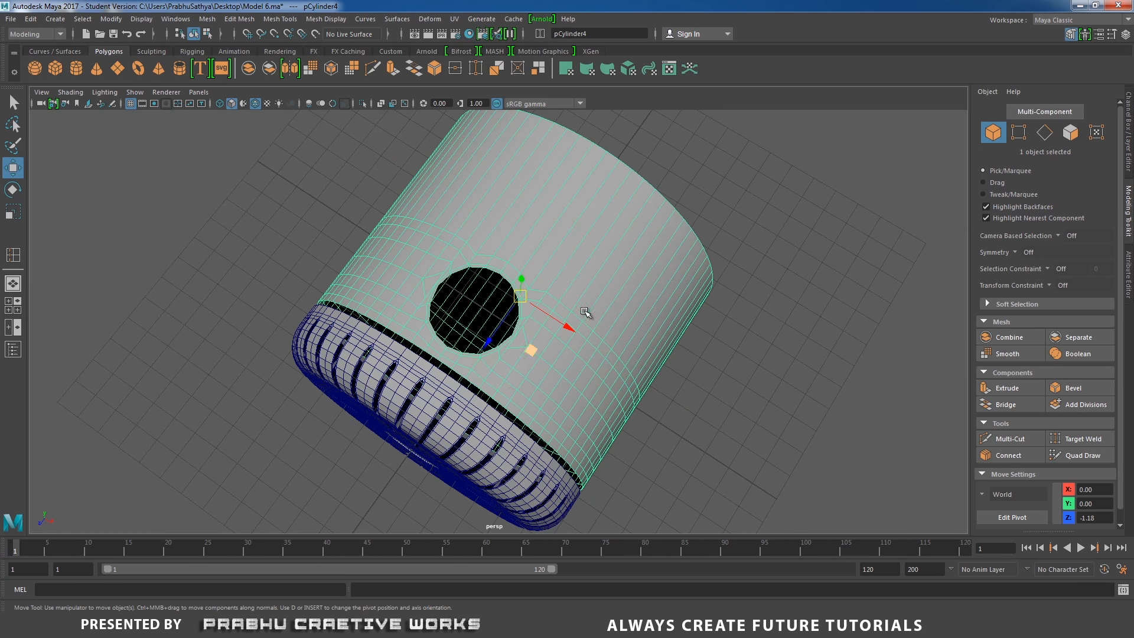
left_click_drag(585, 312, 449, 374, "alt")
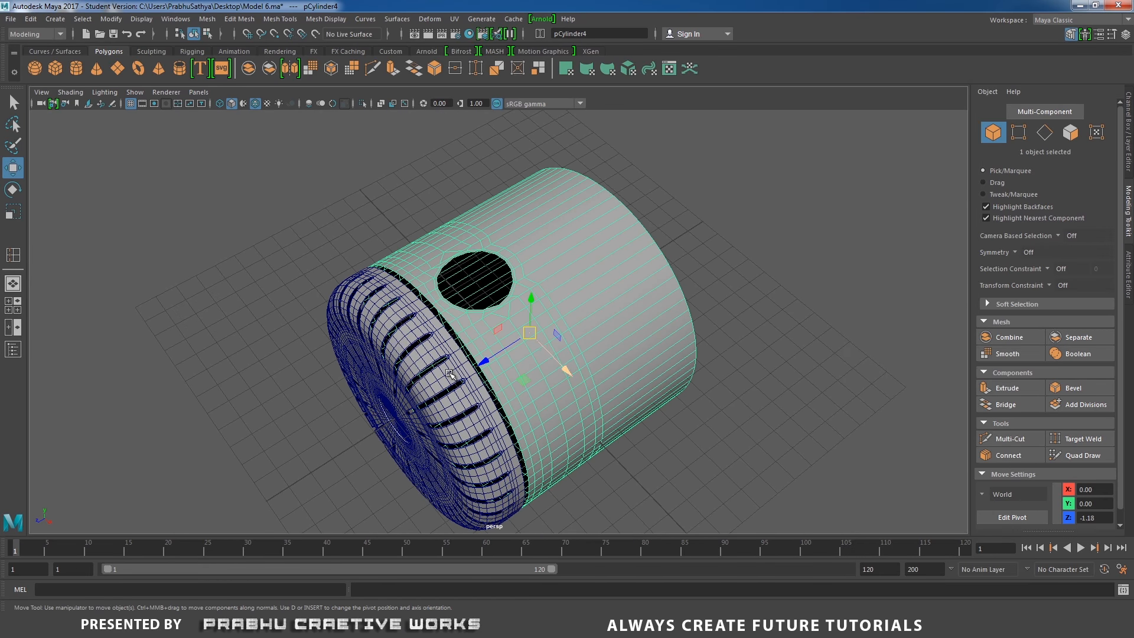
left_click(398, 340)
left_click(478, 322, "shift")
left_click_drag(479, 322, 660, 288, "alt")
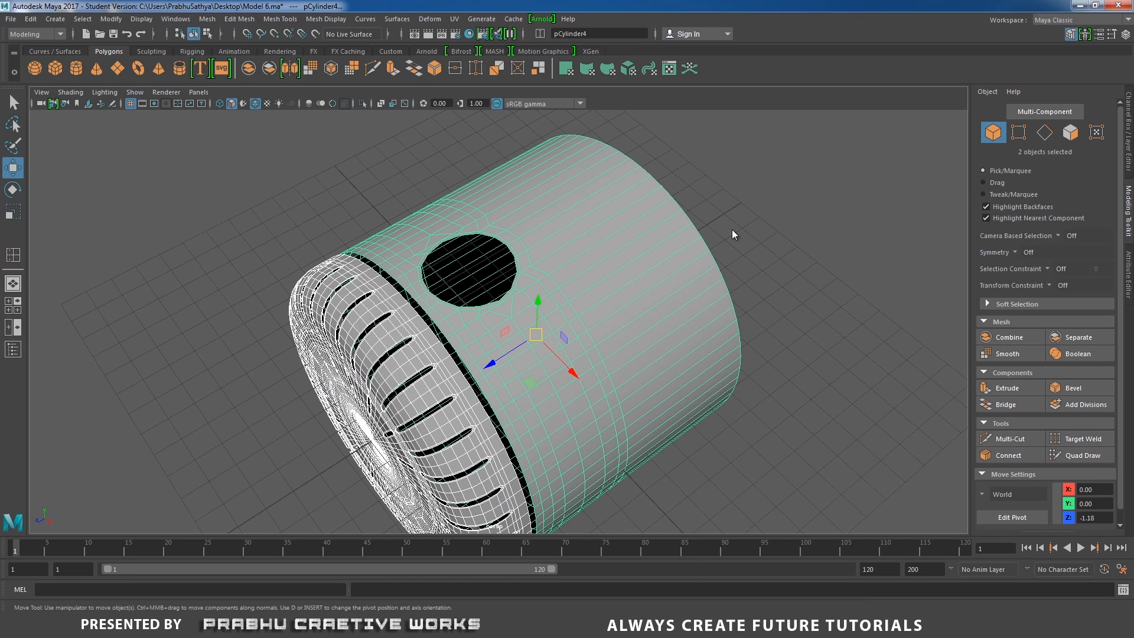
right_click_drag(733, 233, 701, 436, "shift")
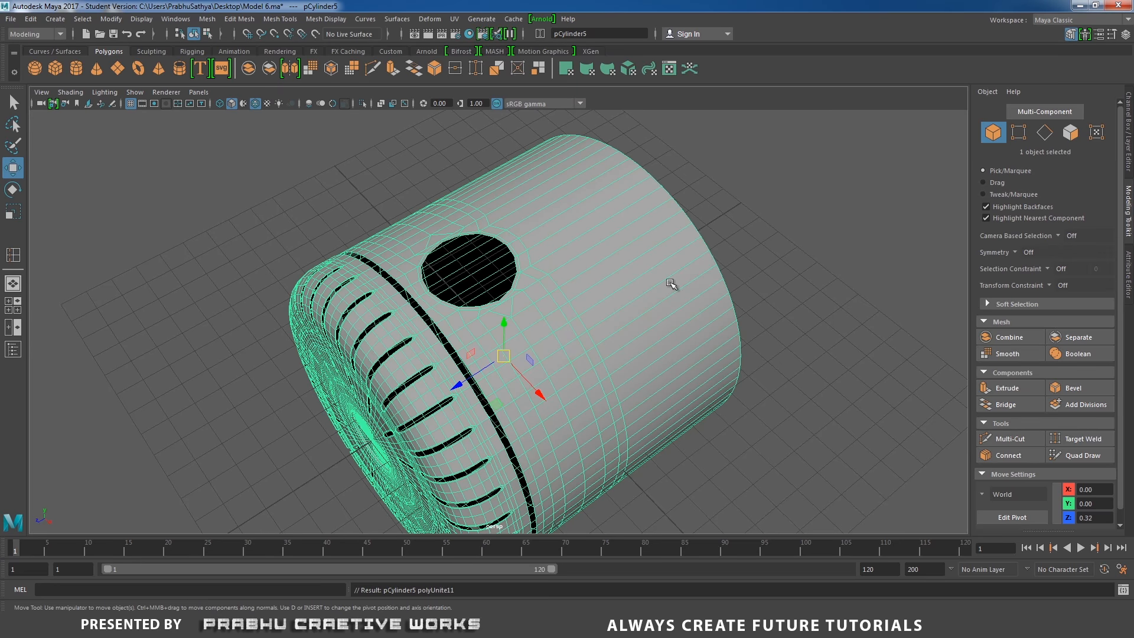
Select the facing border edge loops of body and rear cap and bridge them with 1 division
left_click_drag(671, 284, 534, 253, "alt")
right_click_drag(534, 253, 532, 234)
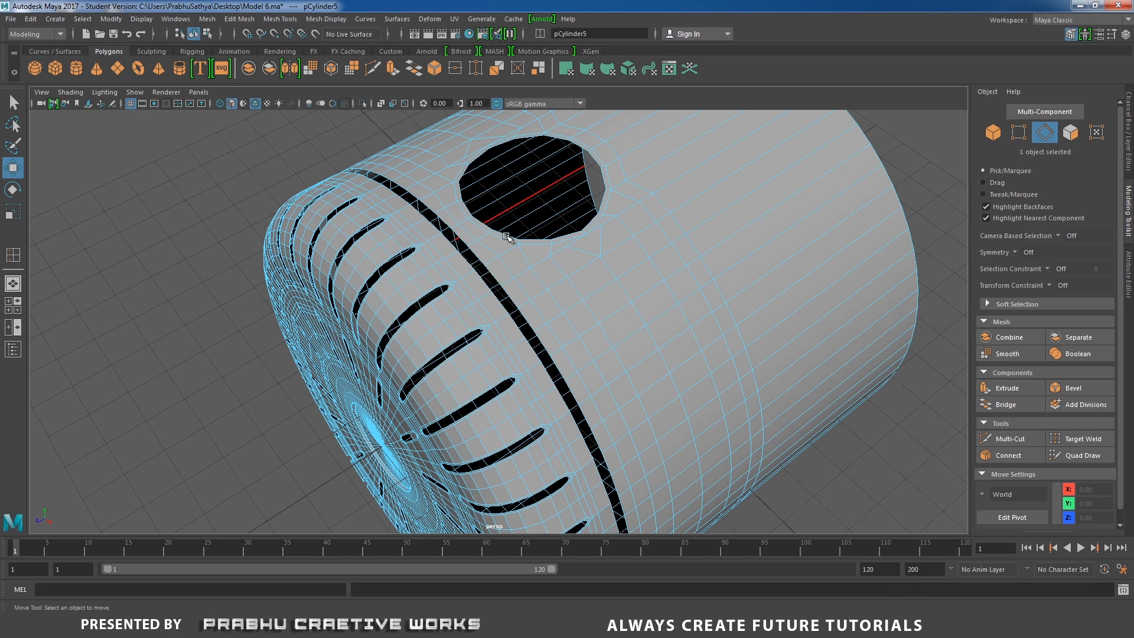
double_click(502, 292)
double_click(504, 305, "shift")
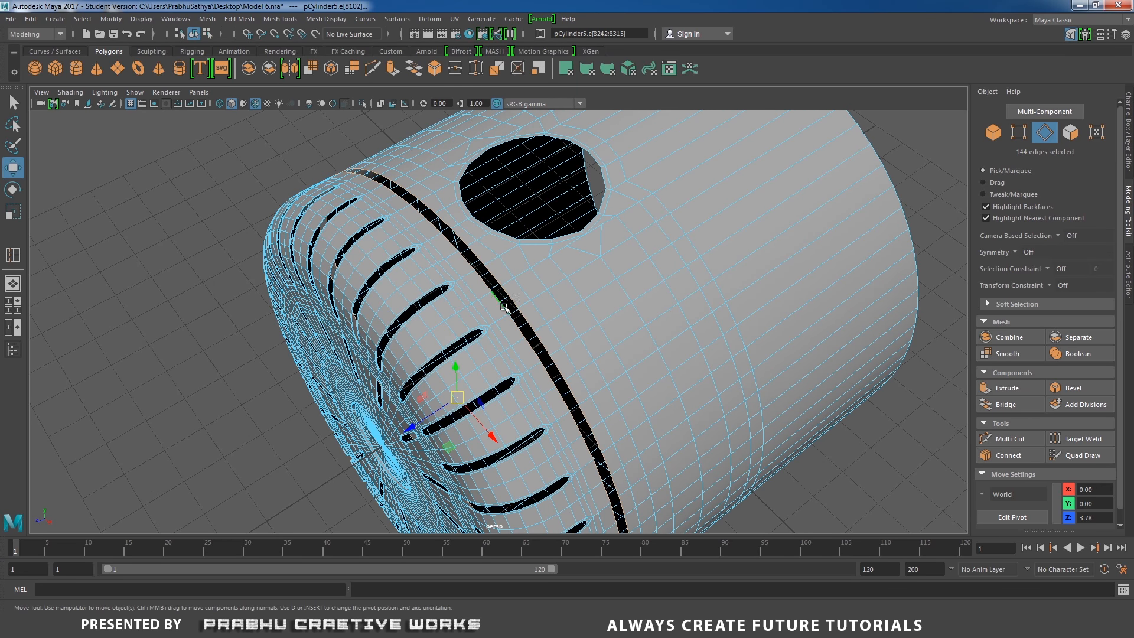
right_click(572, 292, "shift")
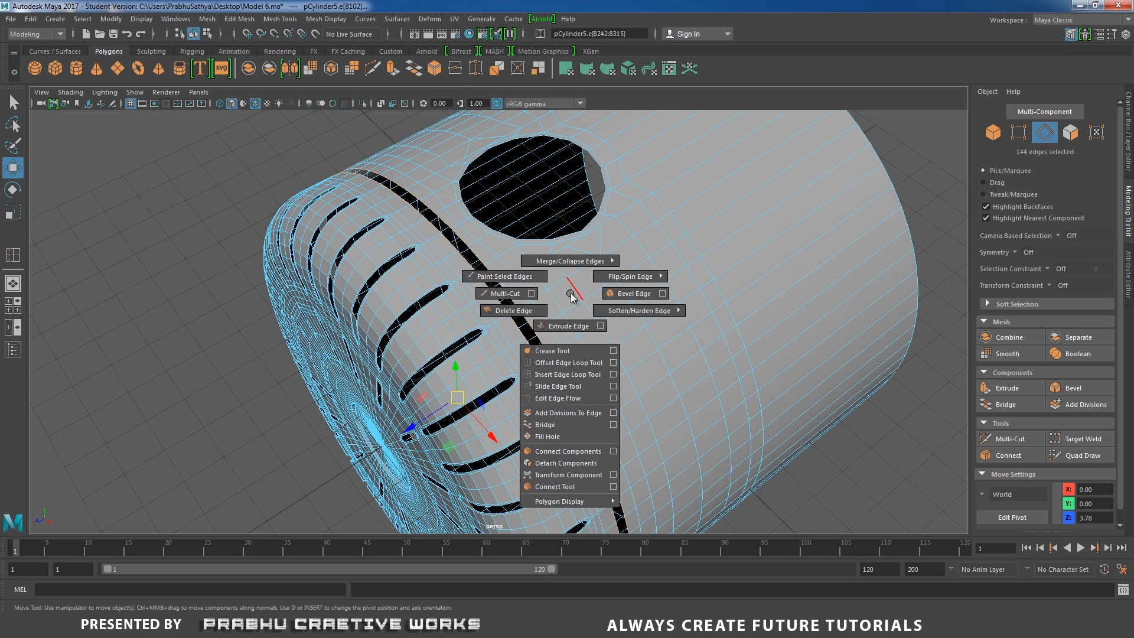
left_click(613, 425)
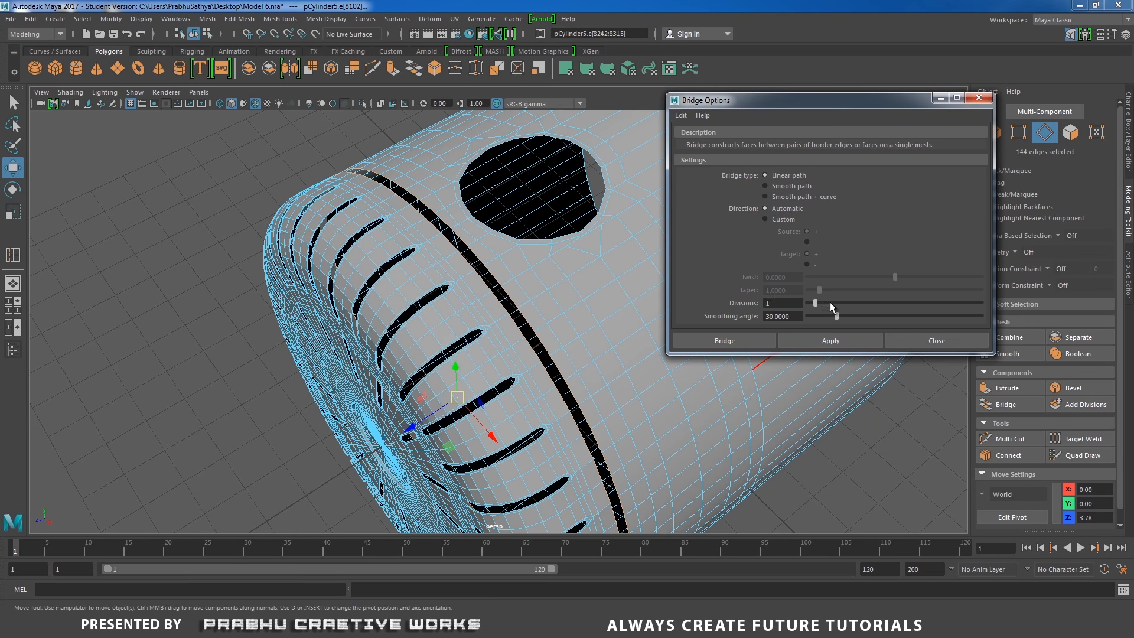
left_click_drag(817, 303, 808, 303)
left_click(725, 342)
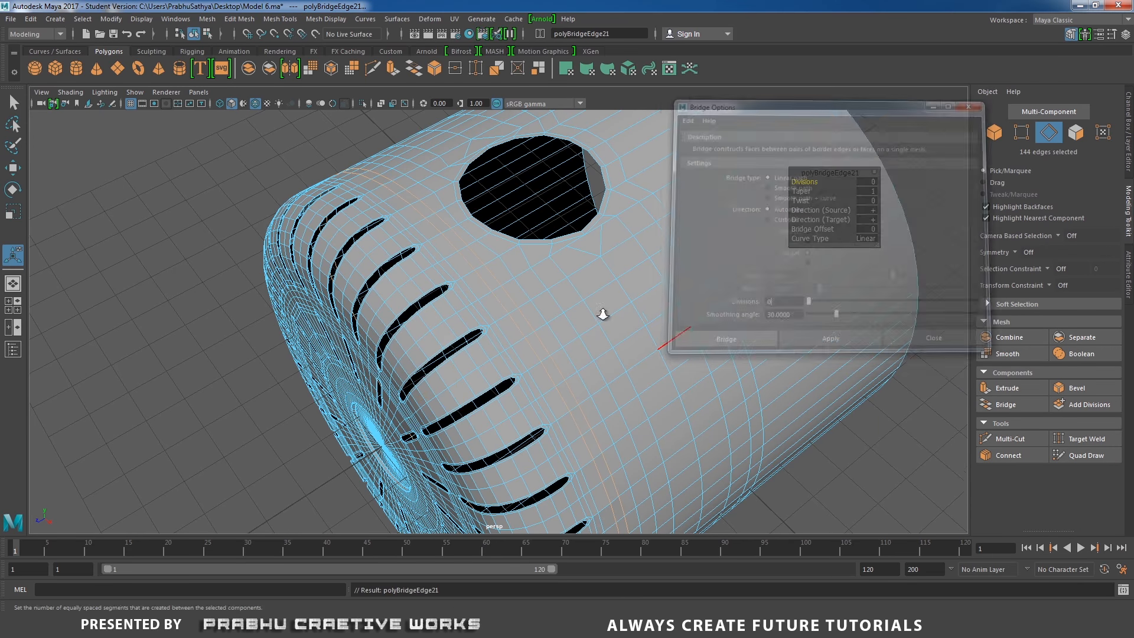
Inspect the combined housing from several angles
key("f")
right_click_drag(591, 271, 650, 260)
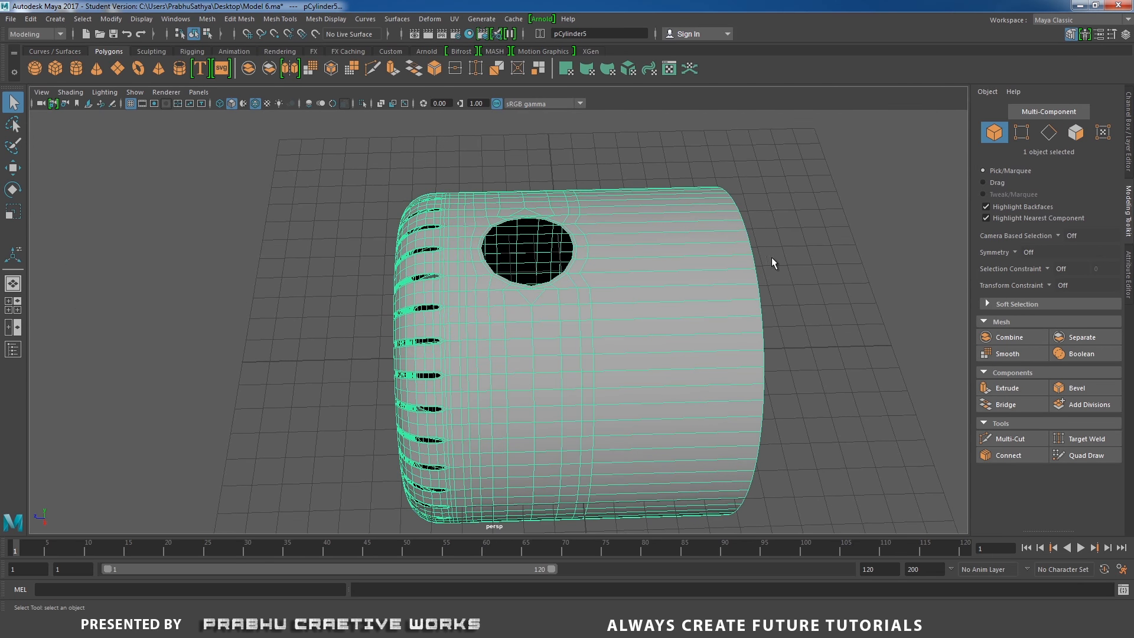
right_click_drag(772, 258, 441, 220, "alt")
right_click_drag(587, 286, 538, 286)
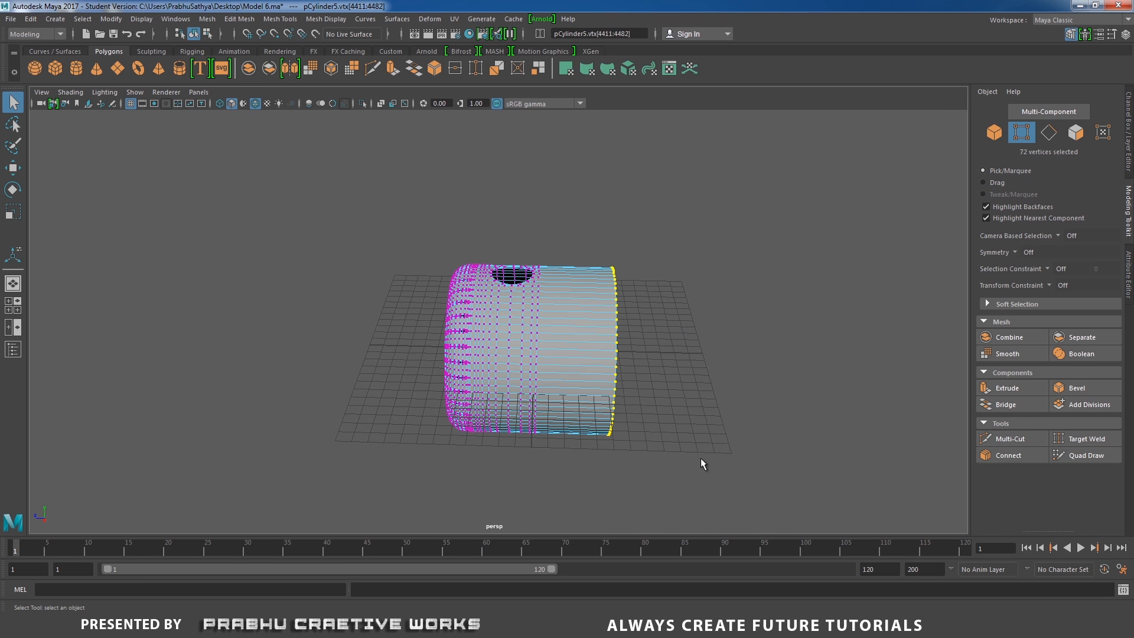
key("w")
left_click_drag(551, 353, 657, 400)
right_click_drag(584, 260, 654, 232)
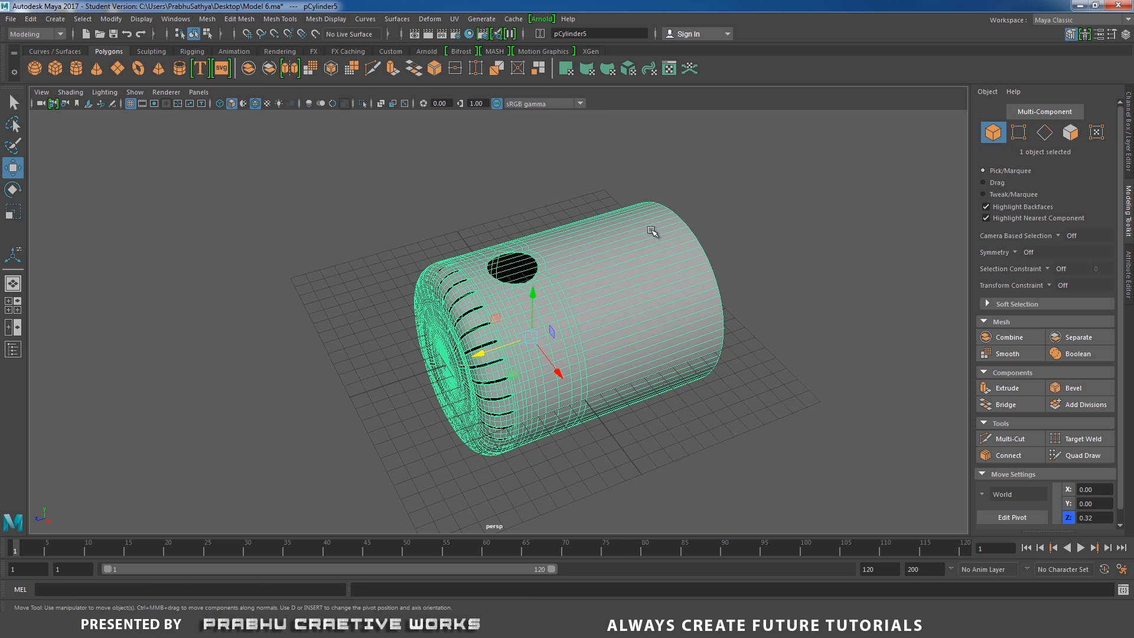
left_click(729, 204)
scroll(671, 335, "up", 3)
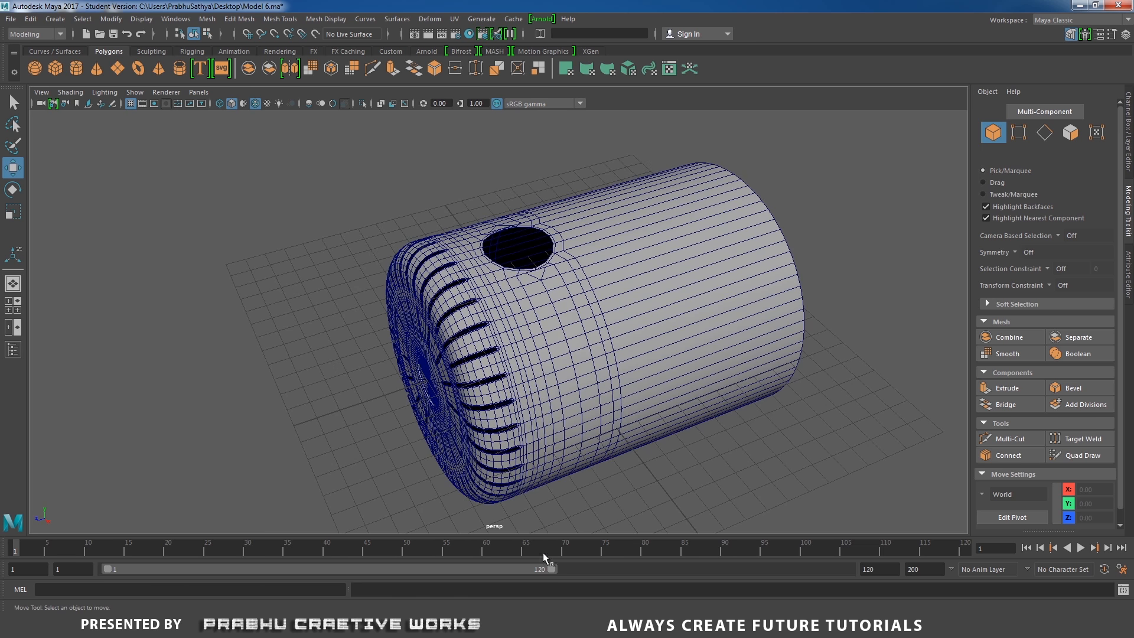
left_click_drag(578, 384, 613, 415, "alt")
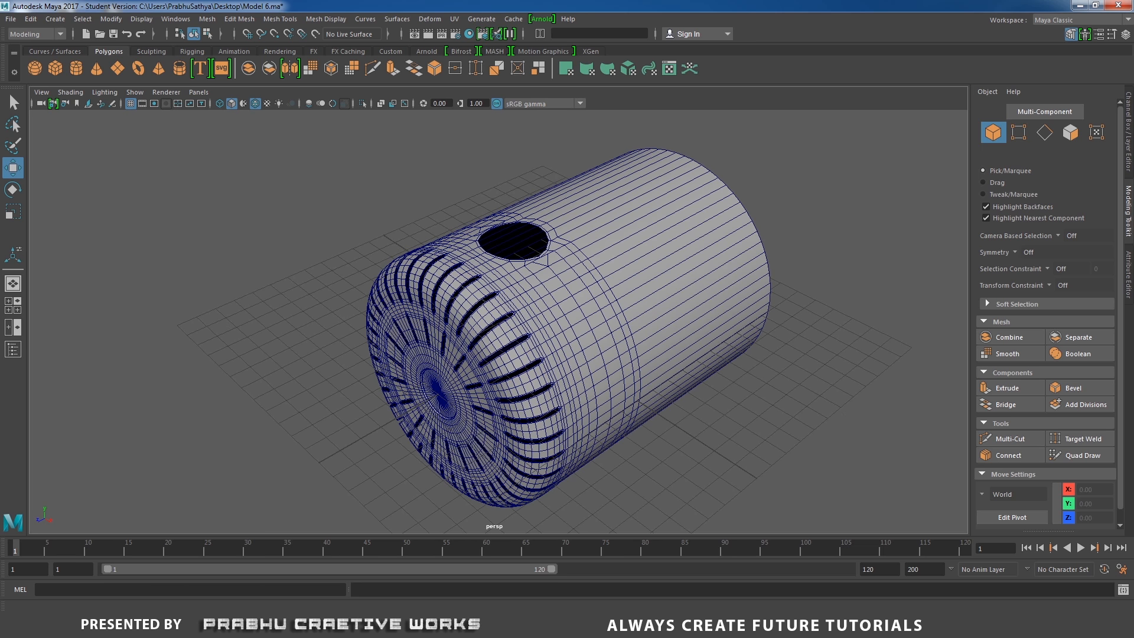
key("alt+Tab")
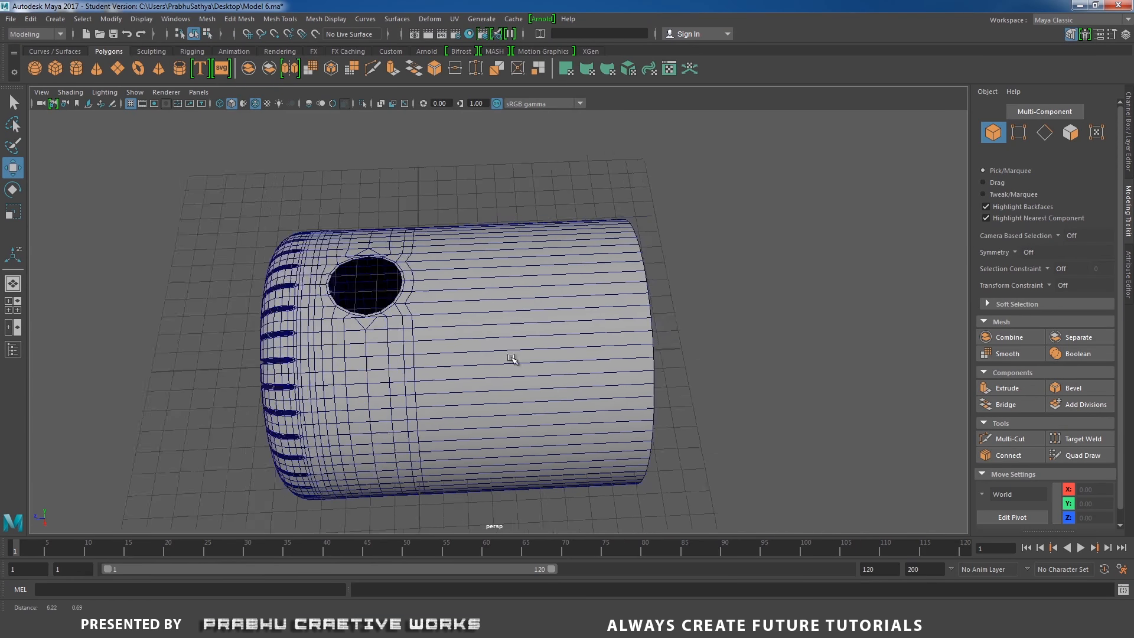
Select the open front border edge loop of the housing and extrude it
left_click_drag(512, 359, 546, 352, "alt")
left_click(599, 340)
right_click_drag(597, 286, 597, 257)
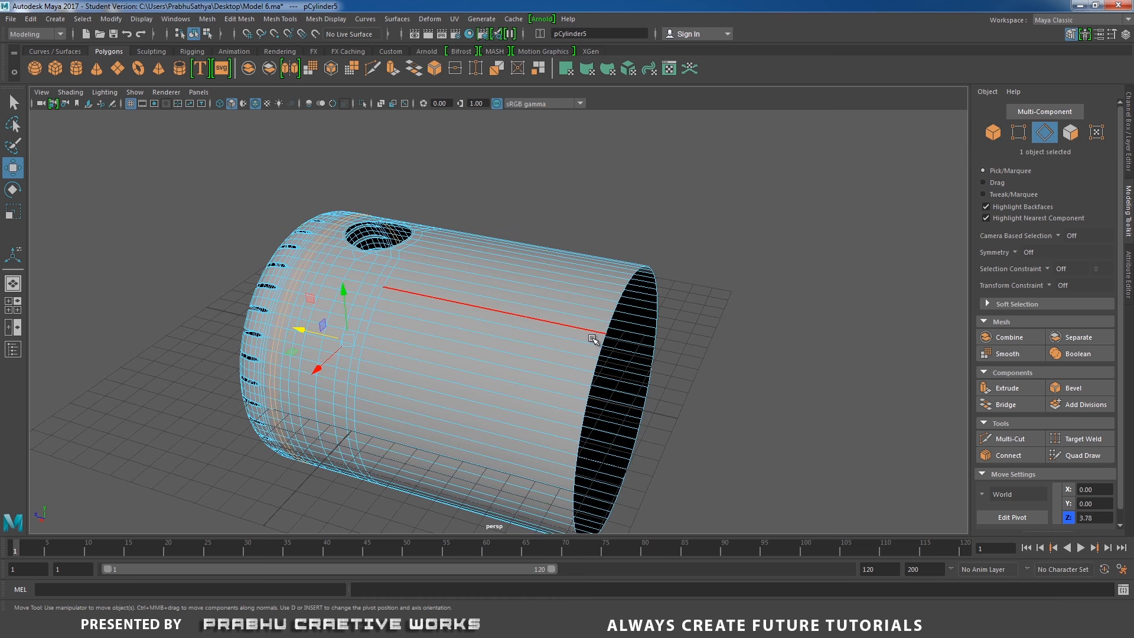
double_click(598, 357)
left_click_drag(598, 358, 685, 293, "alt")
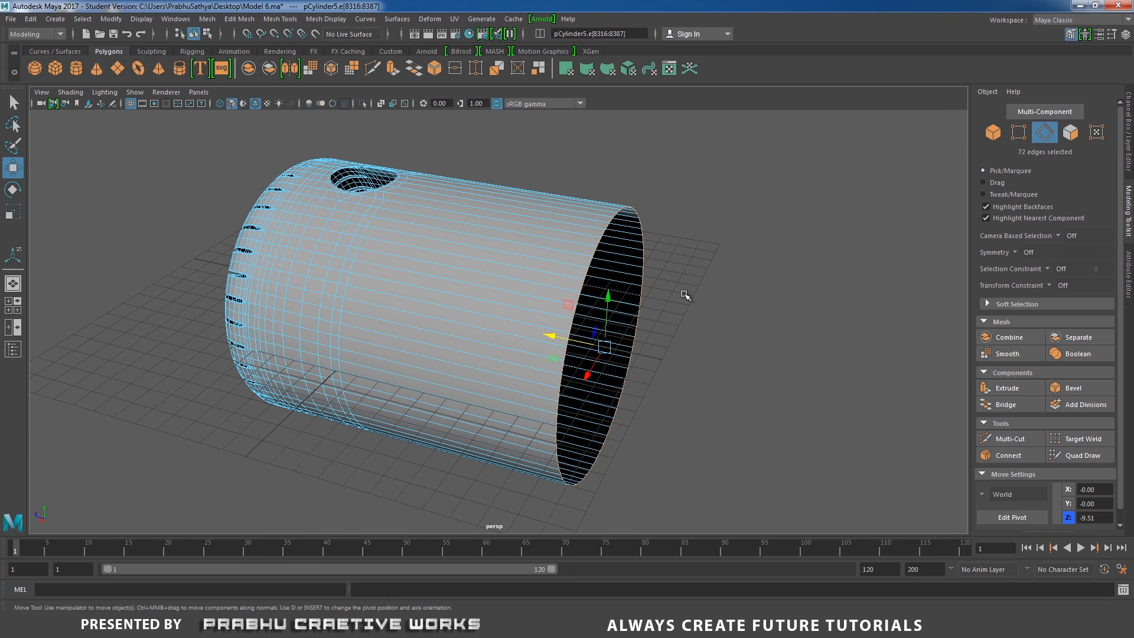
right_click_drag(685, 293, 669, 329, "shift")
left_click_drag(669, 329, 561, 450, "alt")
right_click_drag(561, 450, 572, 446, "alt")
middle_click_drag(572, 447, 603, 281, "alt")
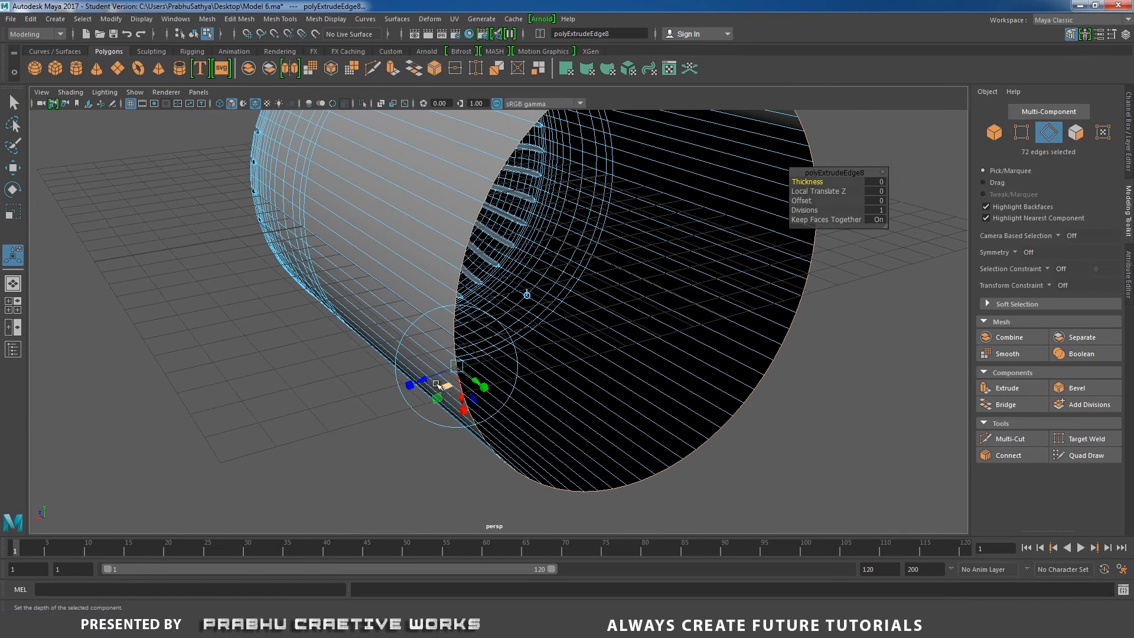
Move the extruded front edges to a local translate Z of about 0.115
left_click_drag(426, 378, 421, 380)
left_click_drag(466, 387, 664, 360, "alt")
middle_click_drag(663, 359, 602, 463, "alt")
left_click_drag(602, 462, 582, 471, "alt")
right_click_drag(582, 471, 673, 421, "alt")
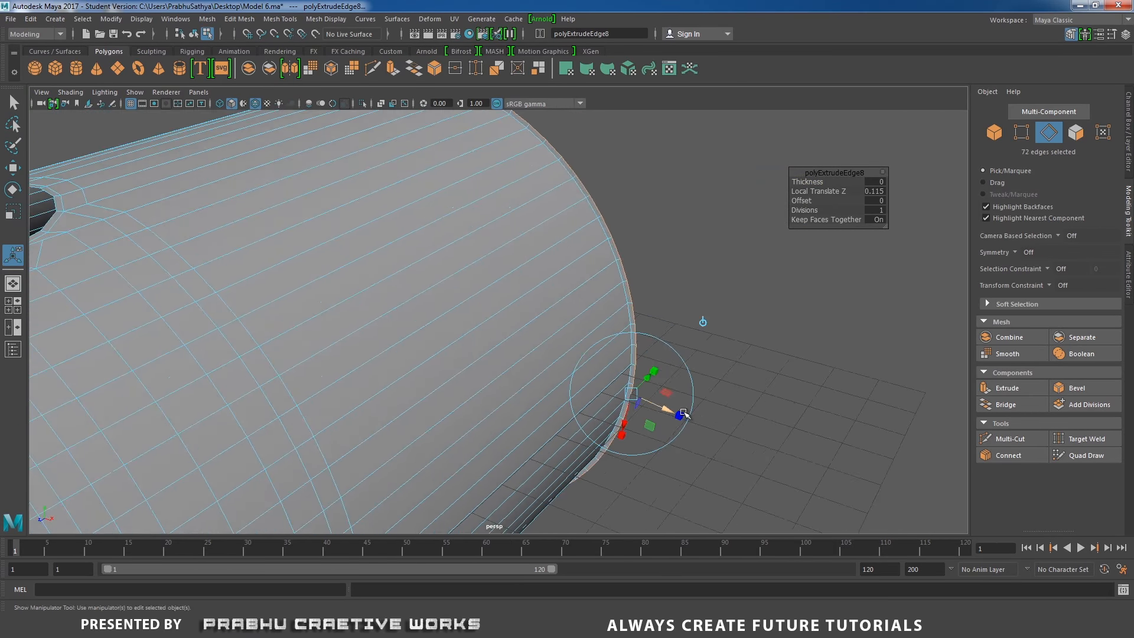
Extrude the front border edges again and pull the new edges inward to a local translate Z of about -0.186
left_click_drag(666, 406, 668, 408)
left_click_drag(791, 322, 730, 326, "alt")
right_click_drag(731, 326, 731, 351, "shift")
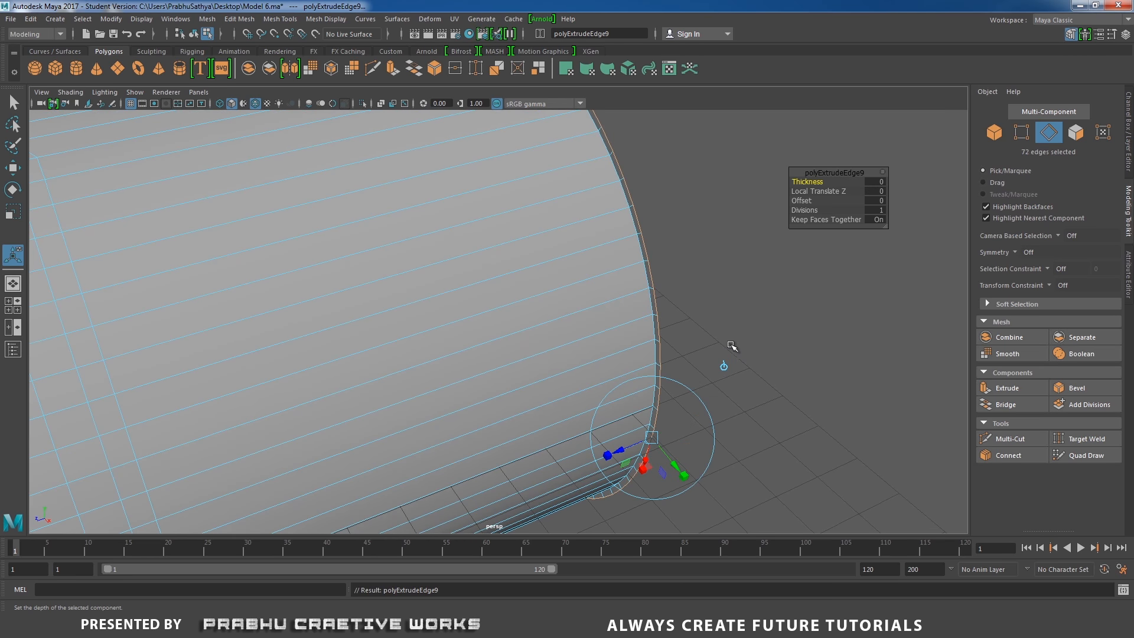
left_click_drag(622, 454, 629, 450)
left_click_drag(711, 425, 590, 283, "alt")
Select the edge loop along the front rim and bevel it with 2 segments
scroll(714, 269, "up", 4)
right_click(716, 263)
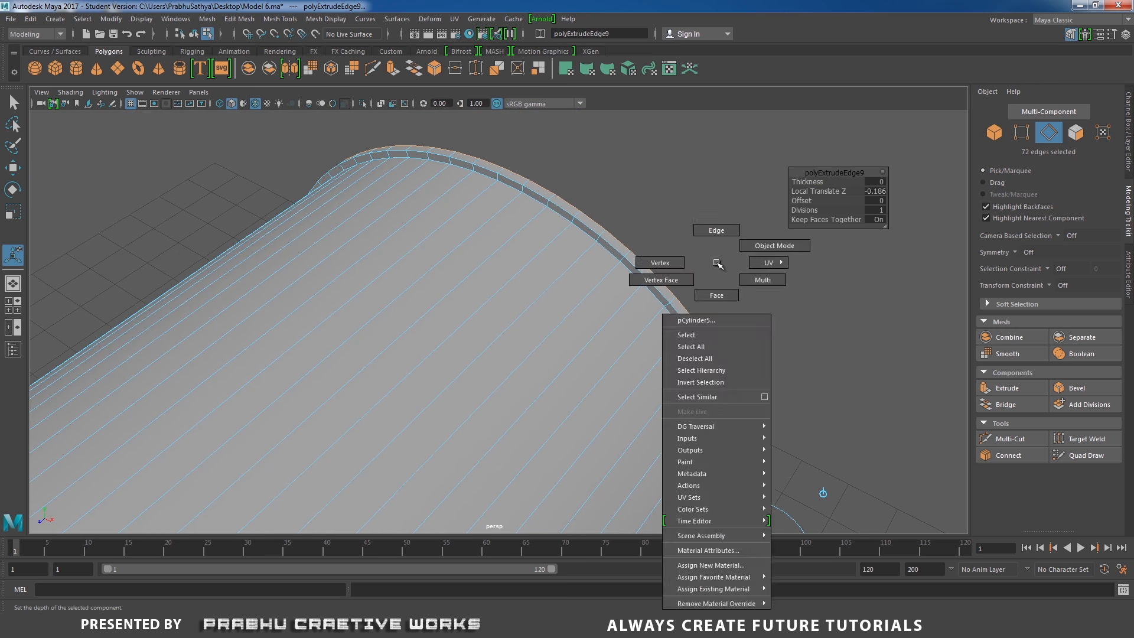
right_click_drag(651, 274, 646, 242)
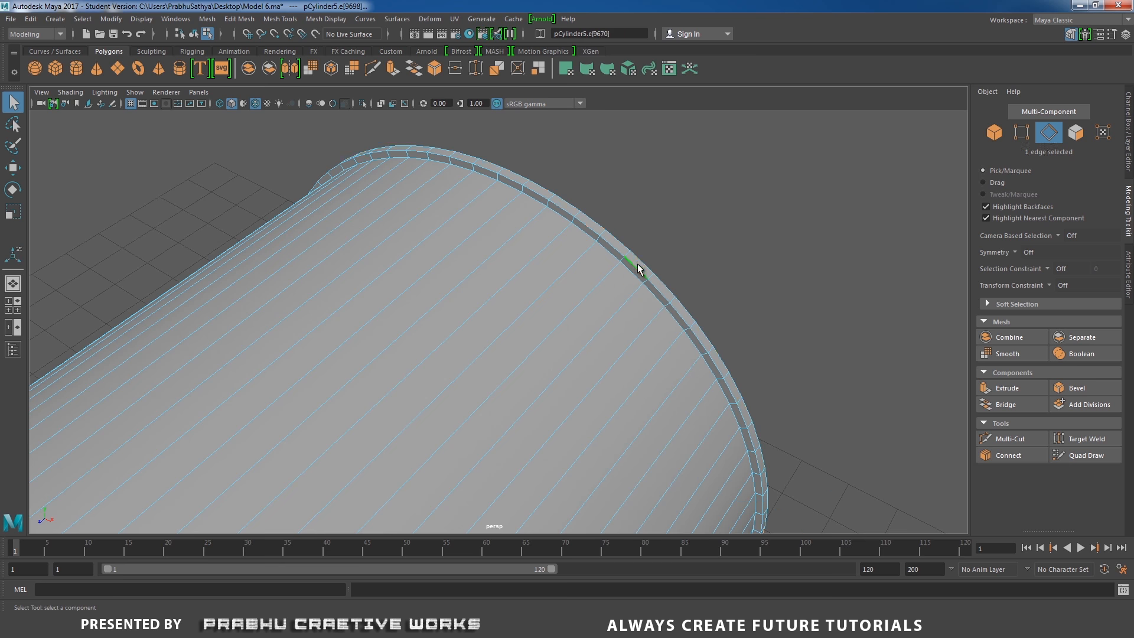
double_click(647, 319, "shift")
right_click(641, 315, "shift")
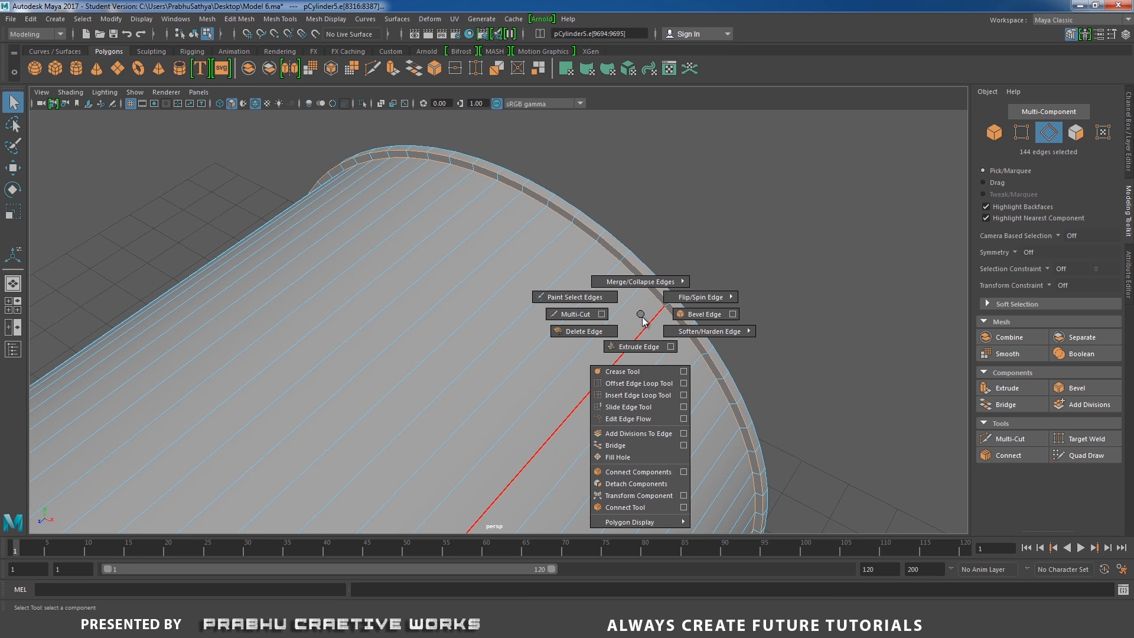
right_click_drag(678, 315, 679, 316, "shift")
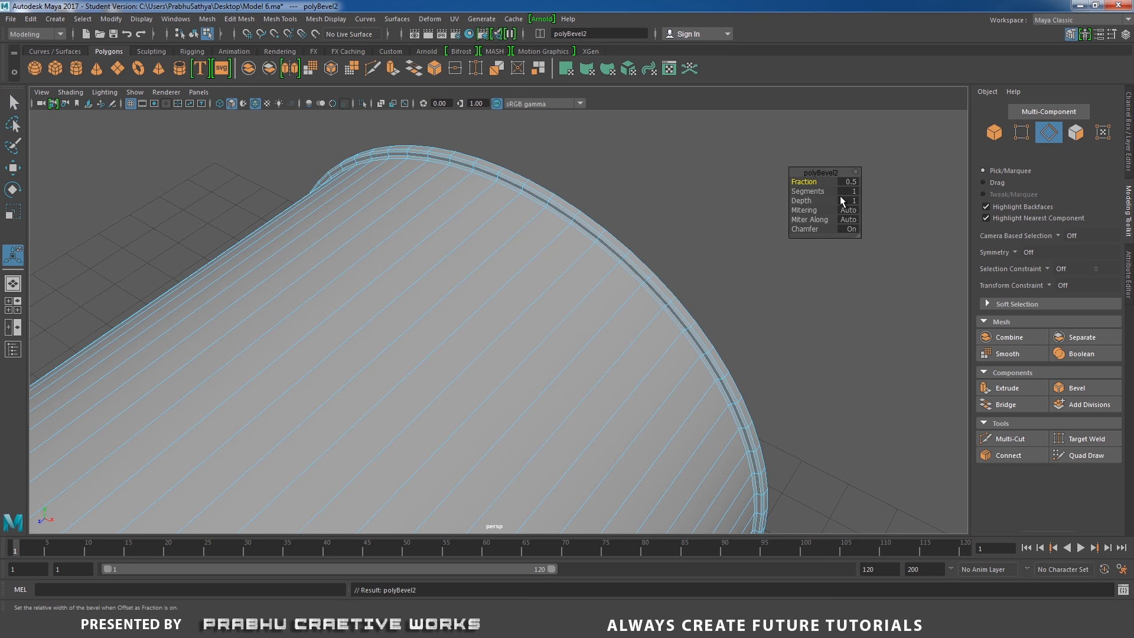
left_click(849, 191)
type("2")
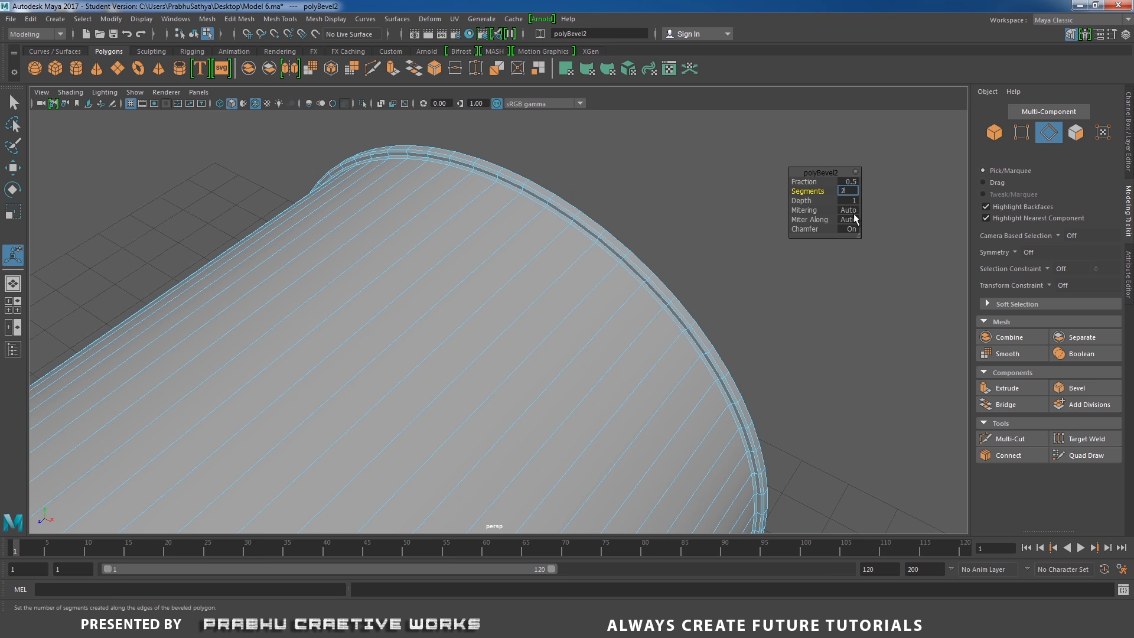
key("Return")
Orbit around the housing to check the beveled rim and the body's topology
right_click_drag(602, 269, 711, 228)
scroll(381, 311, "down", 1)
scroll(381, 311, "down", 5)
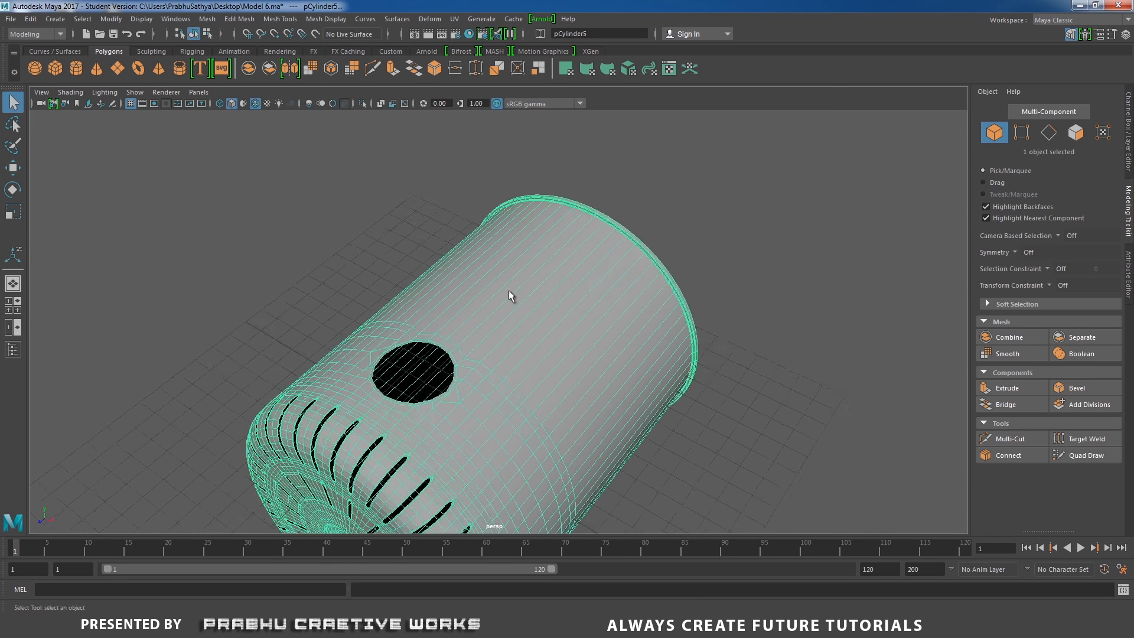
left_click_drag(509, 290, 476, 321, "alt")
right_click_drag(482, 314, 400, 330, "shift")
left_click_drag(462, 323, 553, 294)
left_click(555, 323)
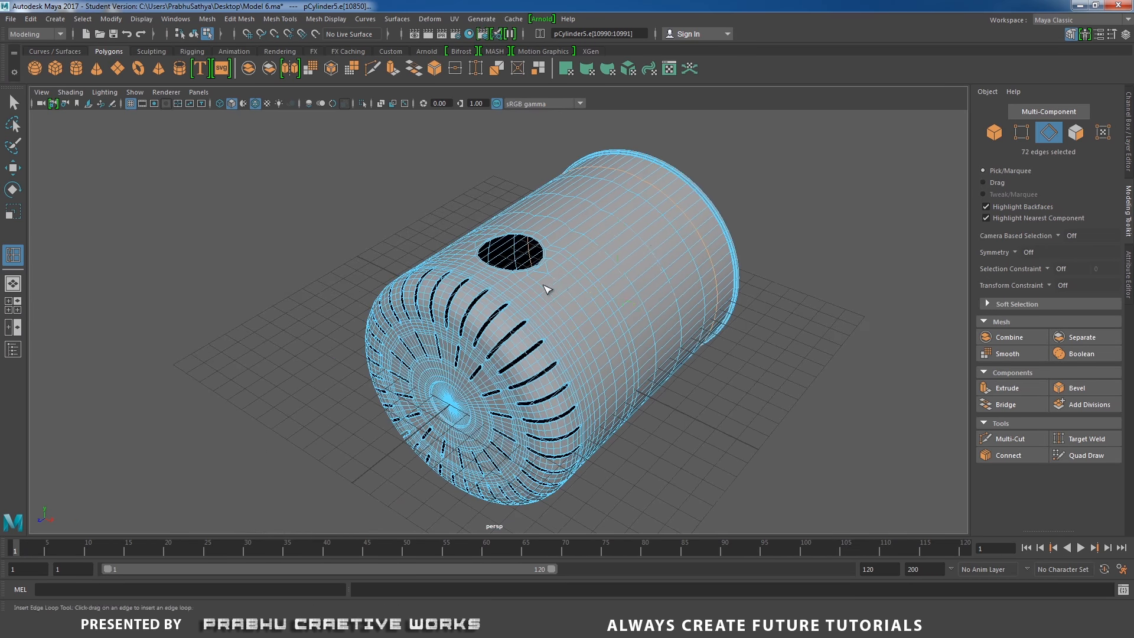
key("w")
right_click_drag(554, 294, 801, 237)
left_click(801, 236)
left_click_drag(608, 291, 607, 322, "alt")
scroll(445, 277, "up", 1)
Turn off Wireframe on Shaded in the viewport shading options
left_click(71, 92)
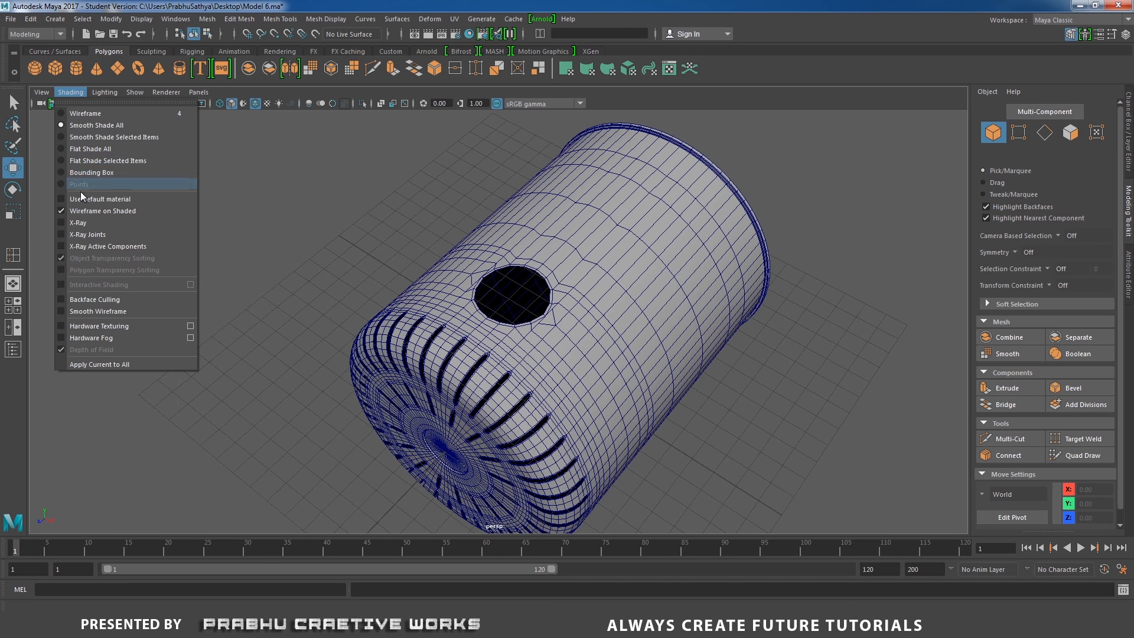
left_click(106, 215)
mouse_move(231, 237)
left_mouse_down("alt")
mouse_move(302, 204)
mouse_move(374, 307)
left_mouse_up("alt")
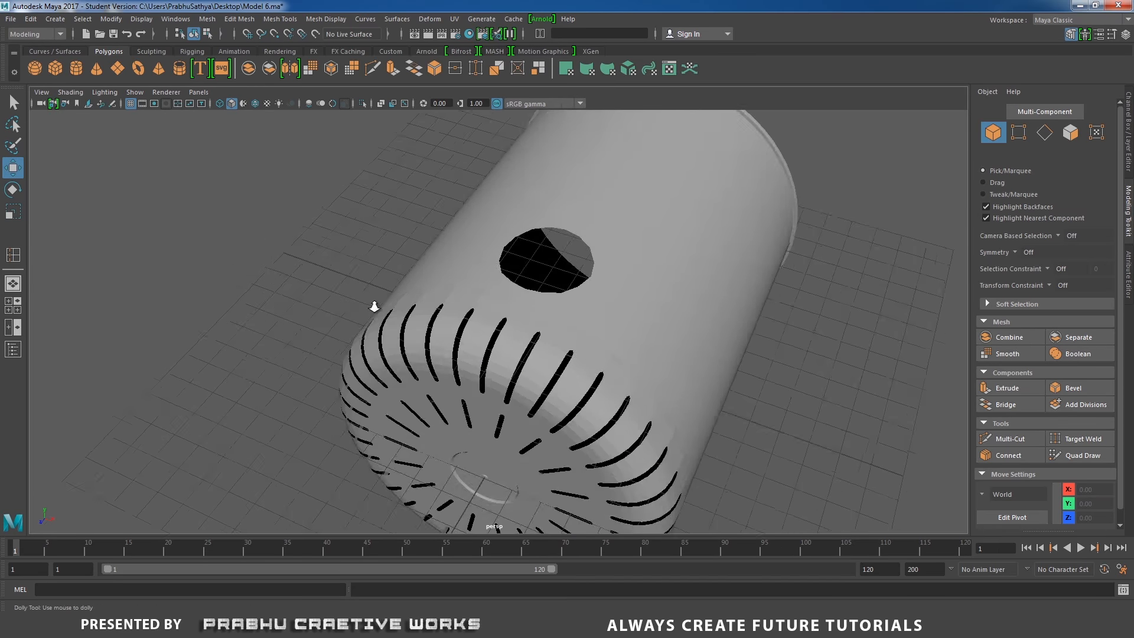
scroll(375, 306, "up", 3)
middle_click_drag(609, 266, 548, 319, "alt")
left_click(547, 318)
mouse_move(548, 319)
left_mouse_down("alt")
mouse_move(397, 286)
mouse_move(438, 322)
mouse_move(463, 275)
mouse_move(549, 339)
left_mouse_up("alt")
scroll(549, 339, "up", 2)
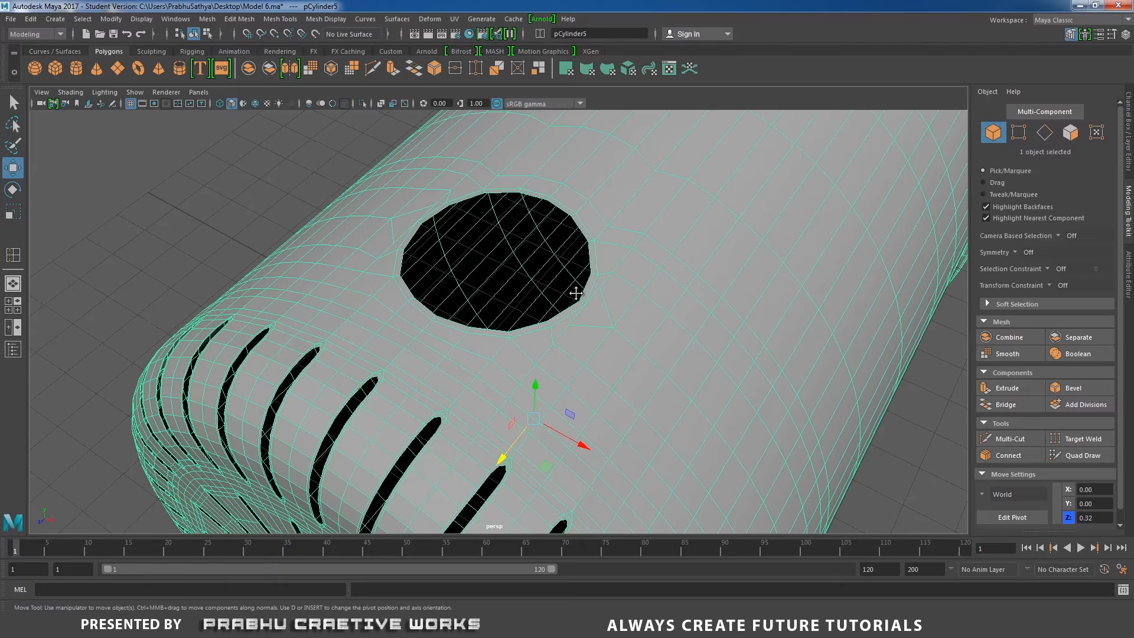
Examine the edge flow around the circular opening on the housing
left_click_drag(576, 294, 663, 367, "alt")
scroll(663, 366, "up", 4)
right_click_drag(480, 306, 511, 350, "shift")
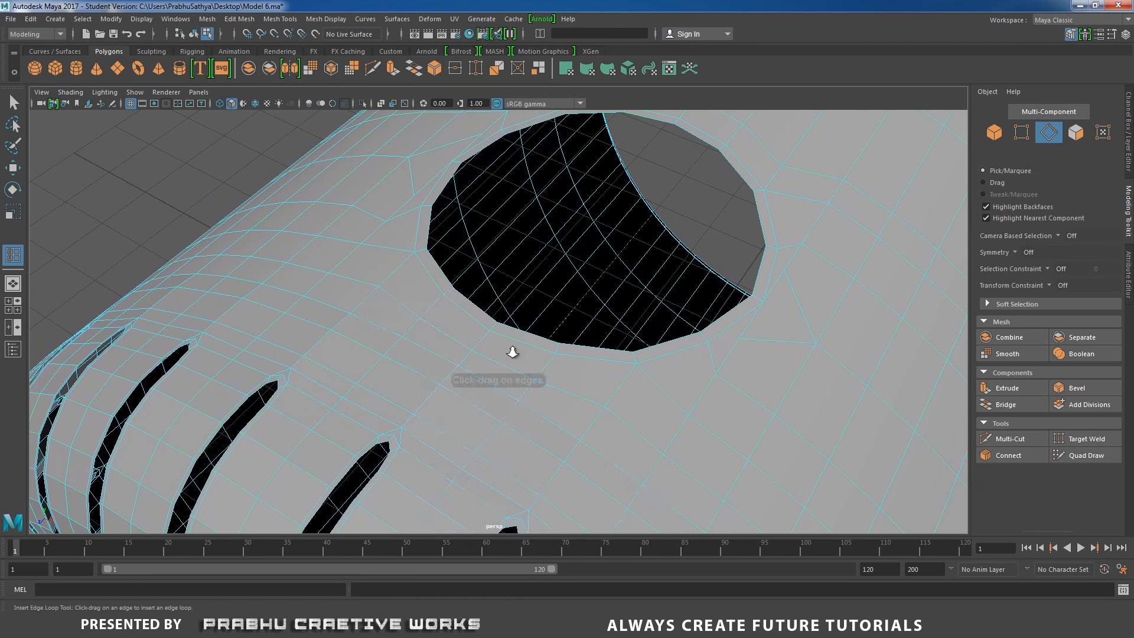
scroll(397, 272, "up", 3)
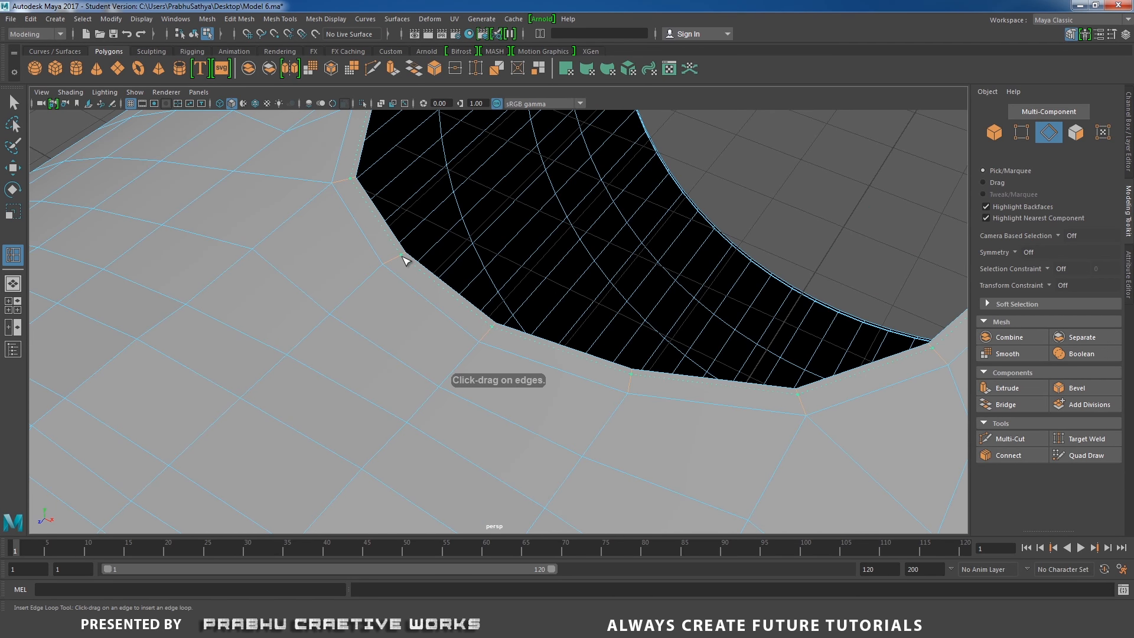
scroll(269, 311, "down", 4)
left_click_drag(405, 308, 421, 289, "alt")
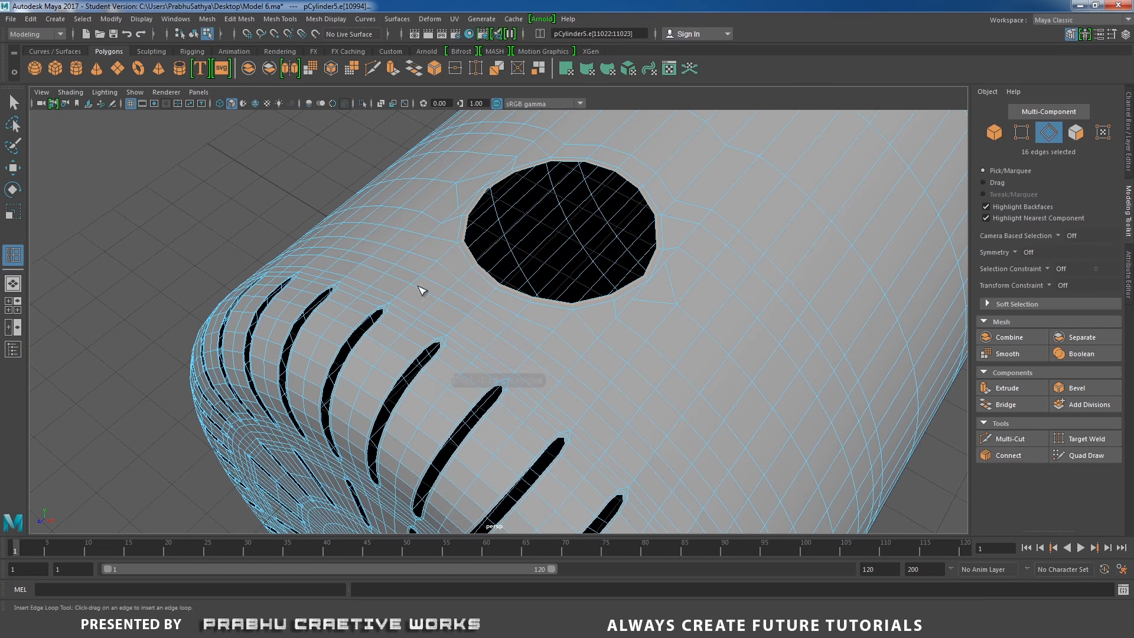
key("w")
right_click_drag(459, 261, 519, 240)
scroll(297, 283, "down", 5)
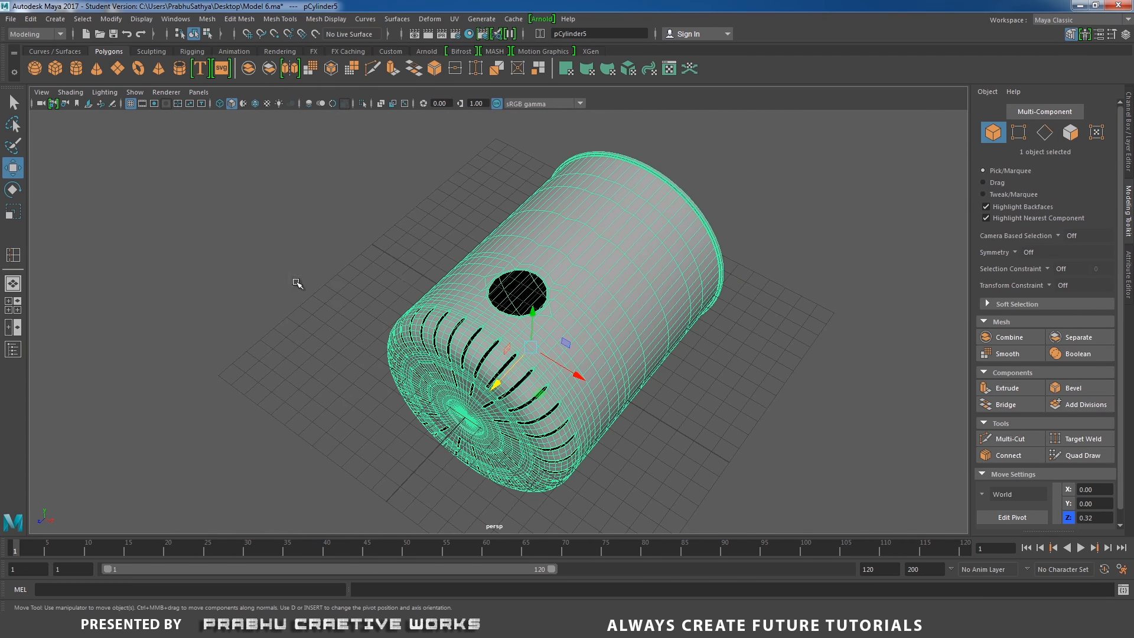
Delete the housing's construction history
left_click(31, 19)
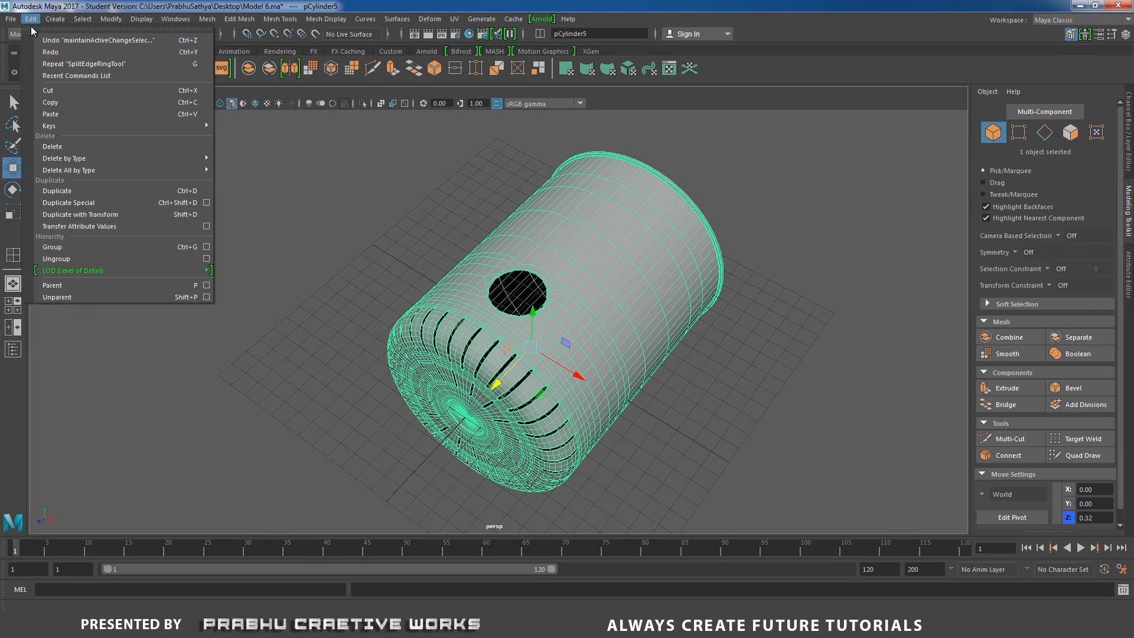
mouse_move(148, 159)
left_click(227, 168)
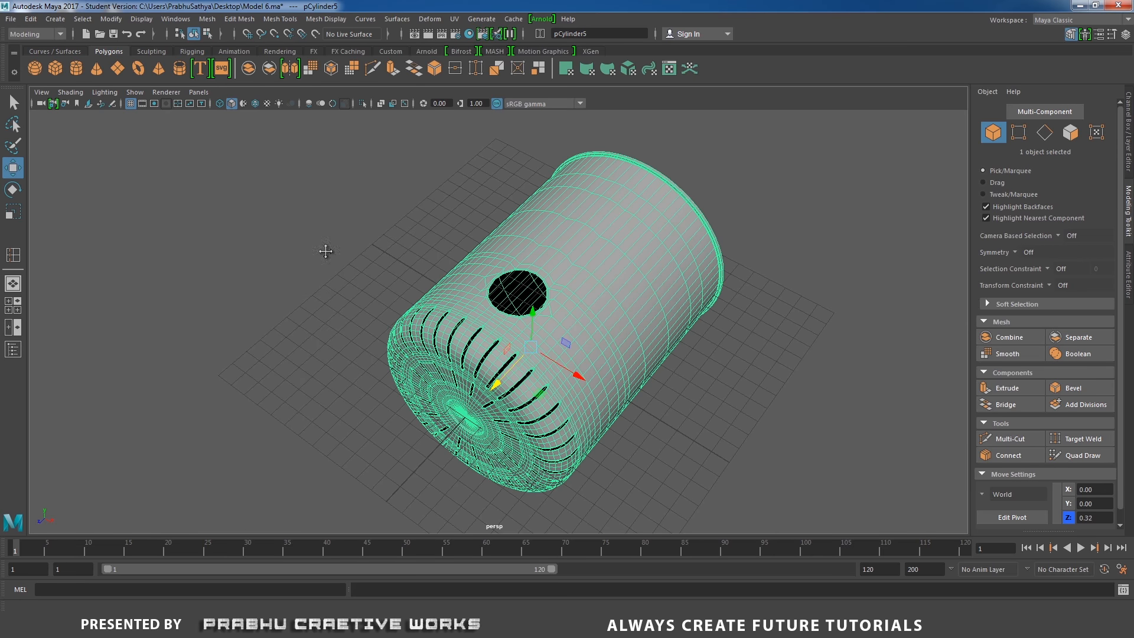
Switch to face mode, select all of the housing's faces and apply Extrude
left_click_drag(324, 248, 449, 259, "alt")
scroll(571, 254, "up", 3)
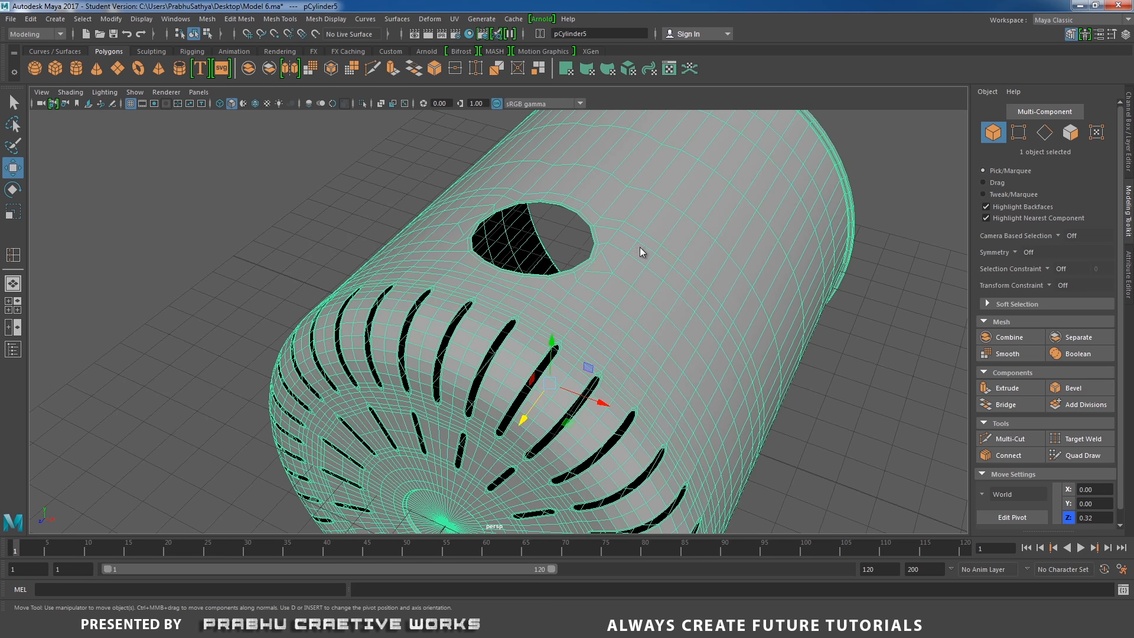
right_click_drag(642, 252, 672, 240)
right_click(674, 211, "shift")
middle_click_drag(615, 226, 593, 260, "alt")
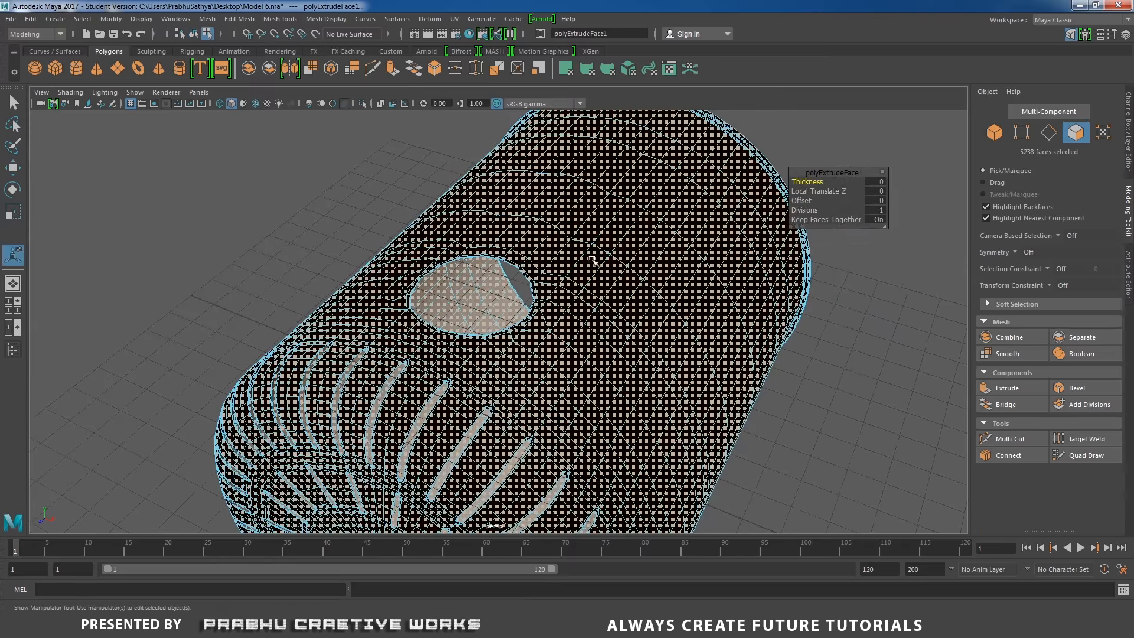
right_click_drag(592, 260, 486, 233, "alt")
left_click_drag(488, 234, 529, 370, "alt")
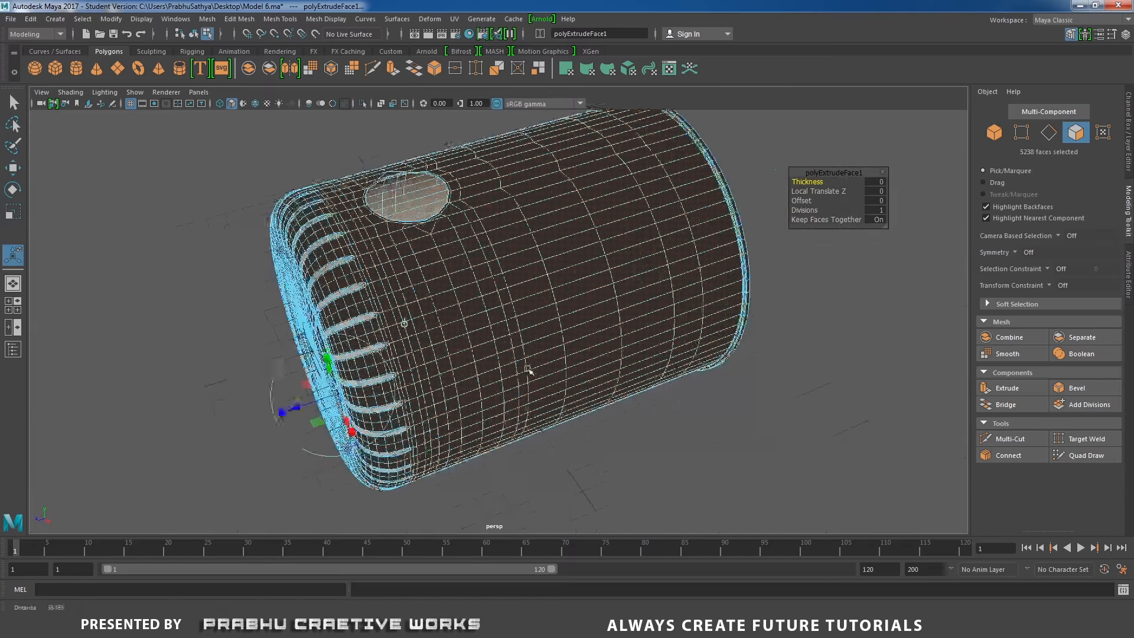
right_click_drag(529, 369, 557, 268, "alt")
left_click_drag(558, 268, 539, 283, "alt")
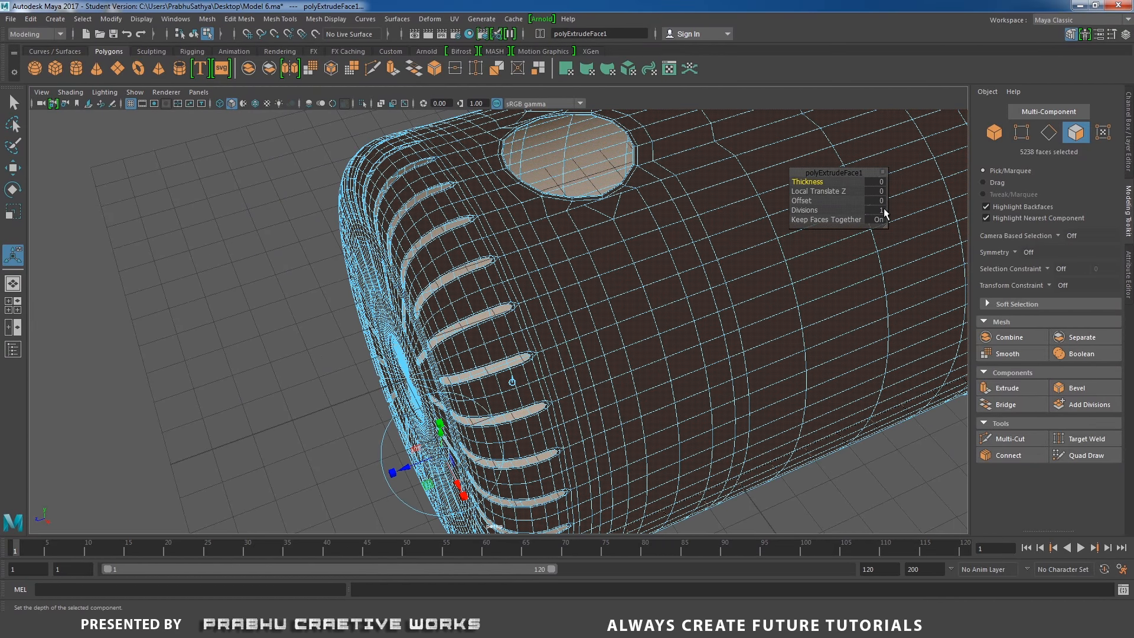
Extrude the faces again with a local translate Z of about 0.043 to give the shell thickness
left_click_drag(407, 465, 419, 462)
left_click_drag(404, 412, 382, 371, "alt")
key("ctrl+e")
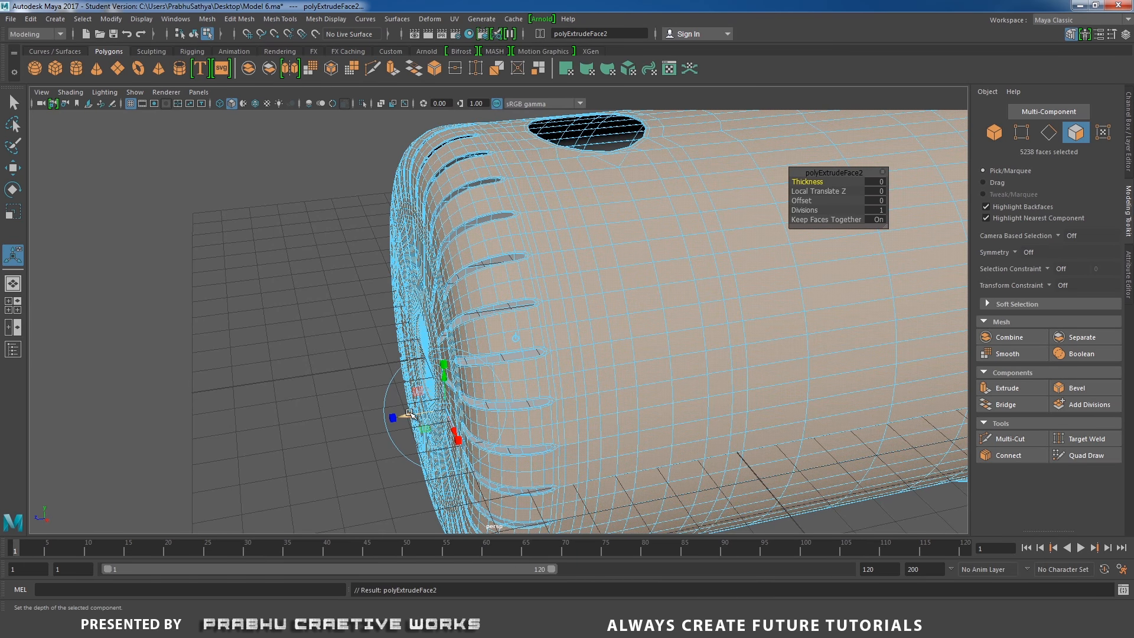
left_click_drag(410, 414, 407, 413)
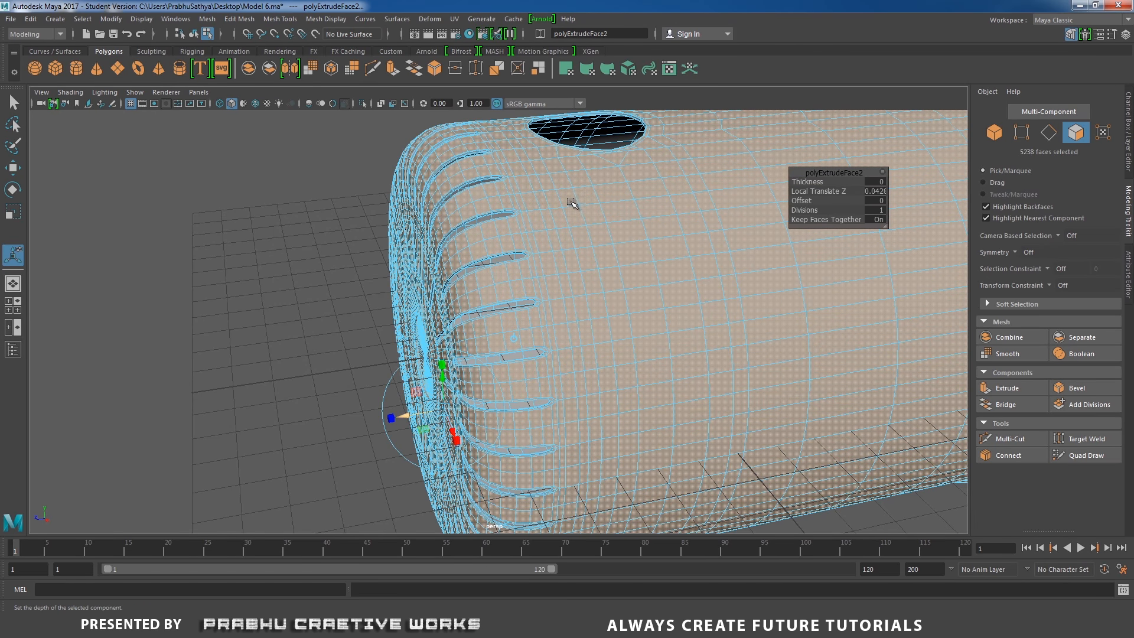
Inspect the thickened housing from several angles, including the opening and rear vents
left_click_drag(573, 203, 661, 200, "alt")
middle_click_drag(733, 272, 668, 342, "alt")
scroll(668, 342, "up", 5)
middle_click_drag(588, 249, 582, 273, "alt")
scroll(615, 297, "up", 2)
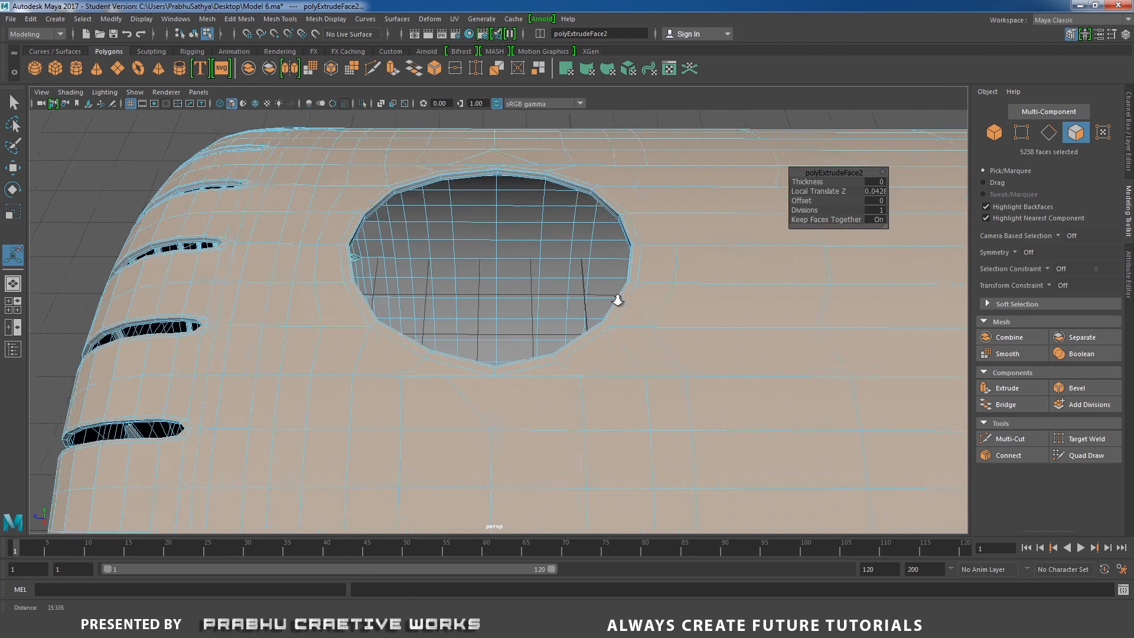
right_click_drag(640, 199, 408, 241)
left_click_drag(408, 241, 457, 231, "alt")
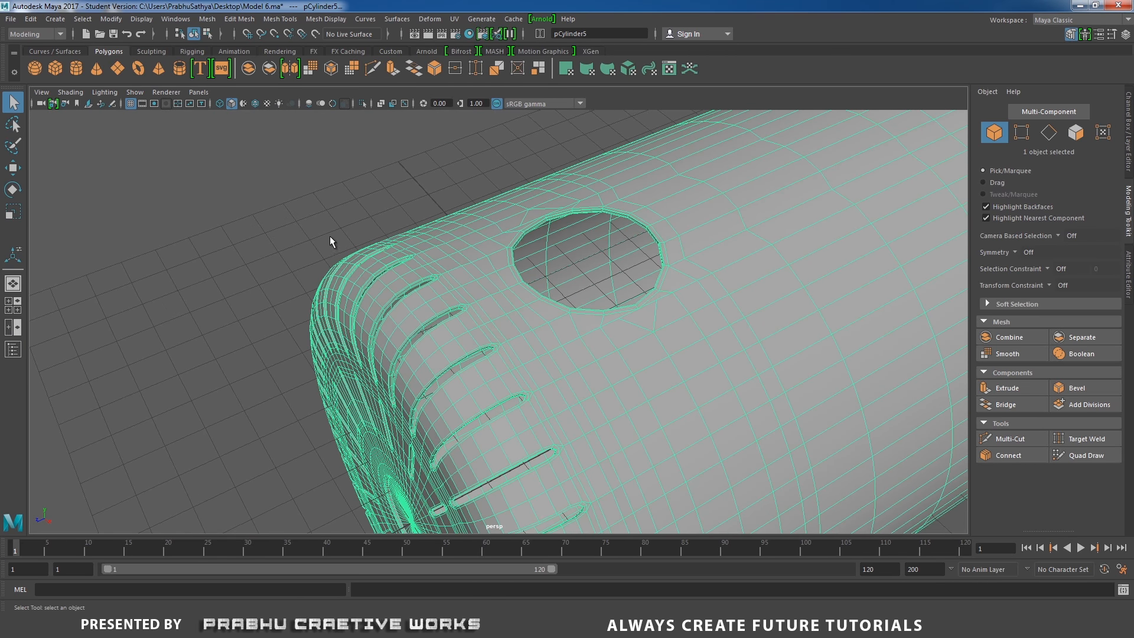
left_click(361, 209)
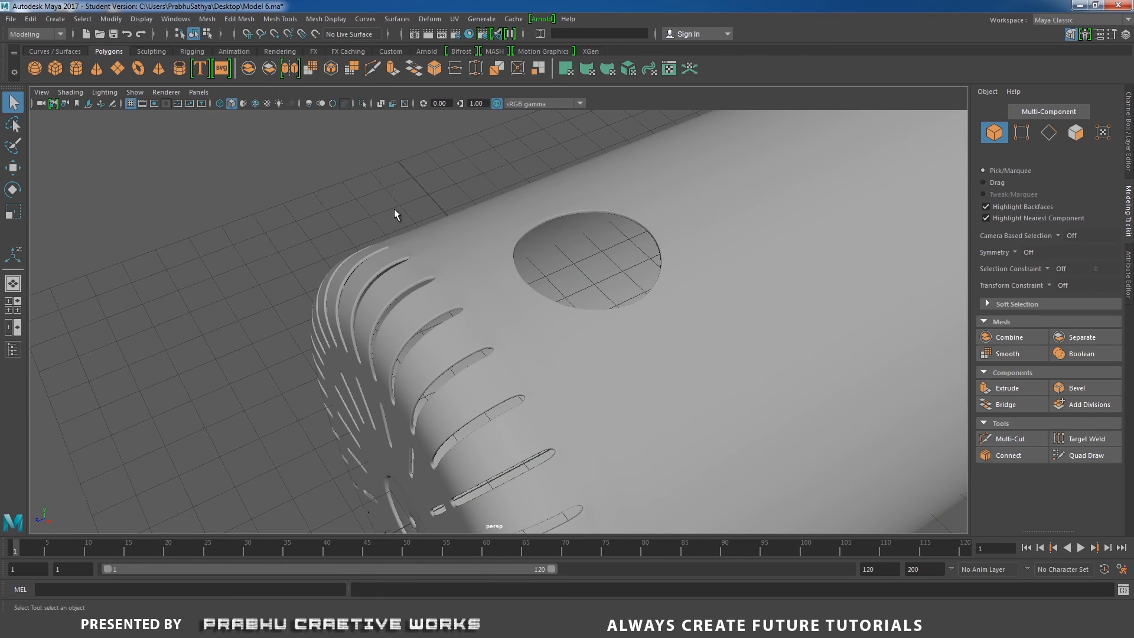
left_click_drag(395, 208, 530, 278, "alt")
left_click(531, 281)
left_click_drag(463, 271, 562, 291, "alt")
left_click(808, 243)
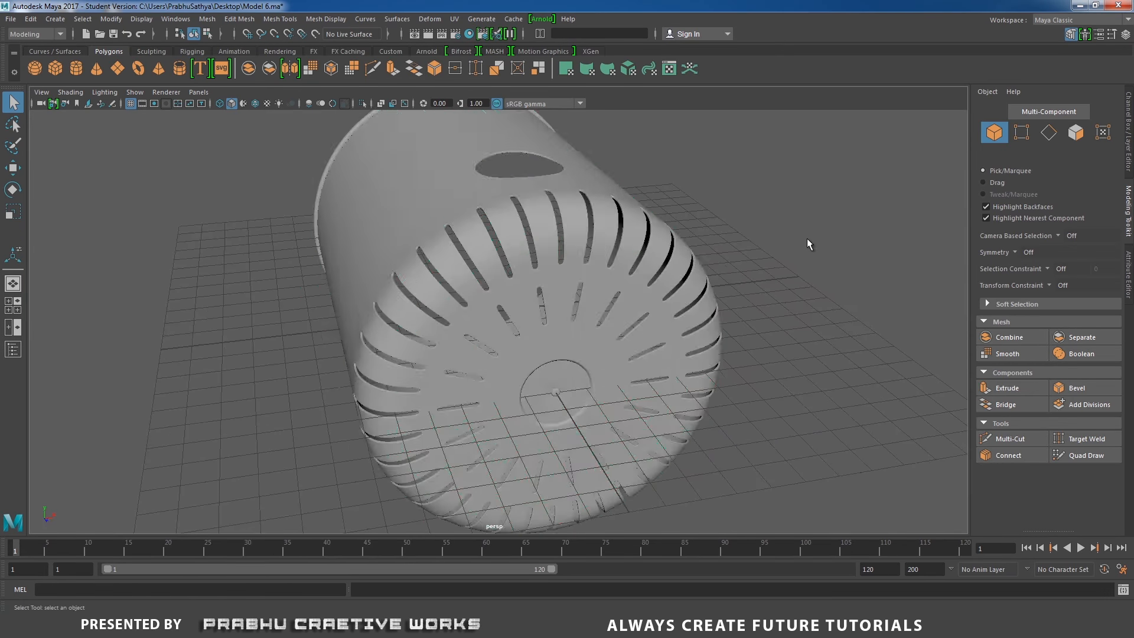
left_click_drag(808, 243, 560, 322, "alt")
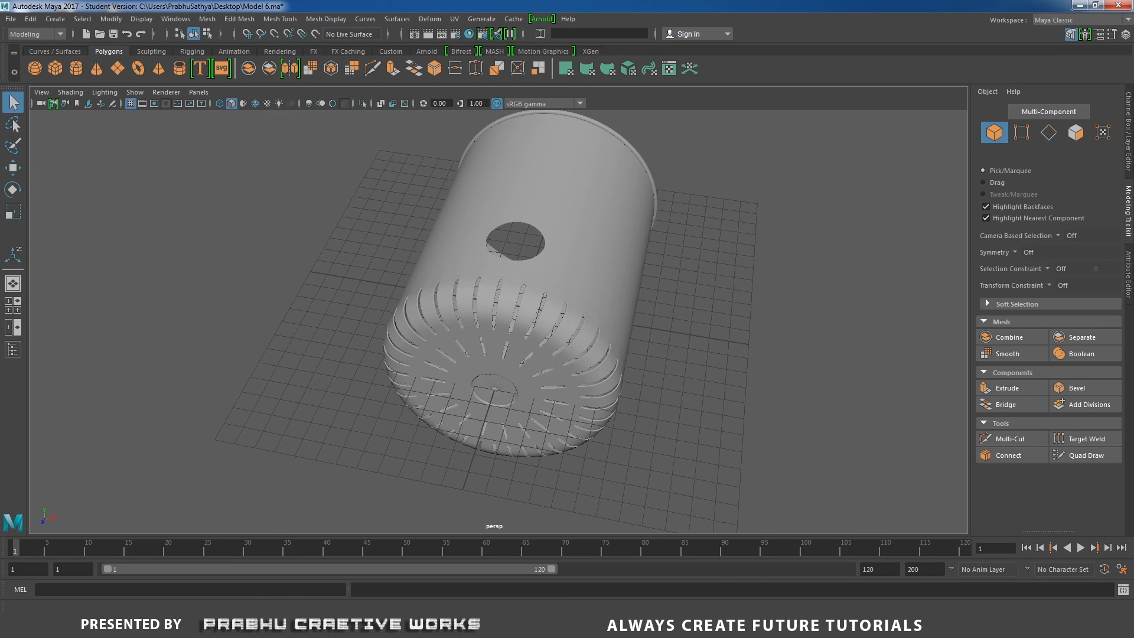
key("alt+Tab")
left_click(523, 627)
left_click_drag(526, 398, 610, 229, "alt")
left_click(573, 317)
scroll(569, 266, "up", 4)
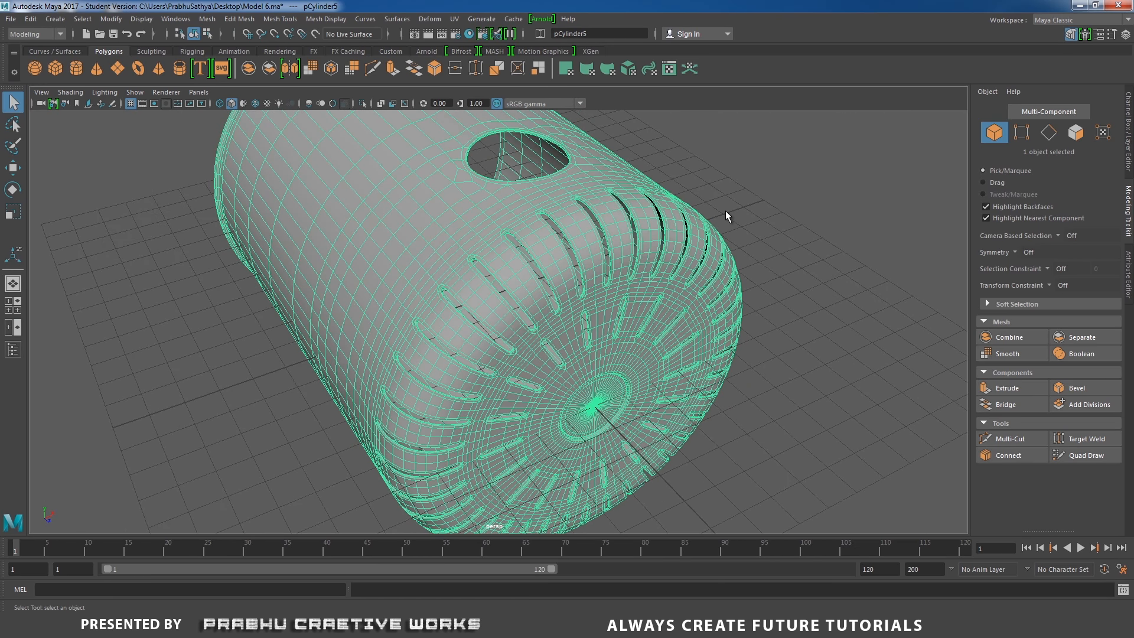
scroll(722, 212, "down", 3)
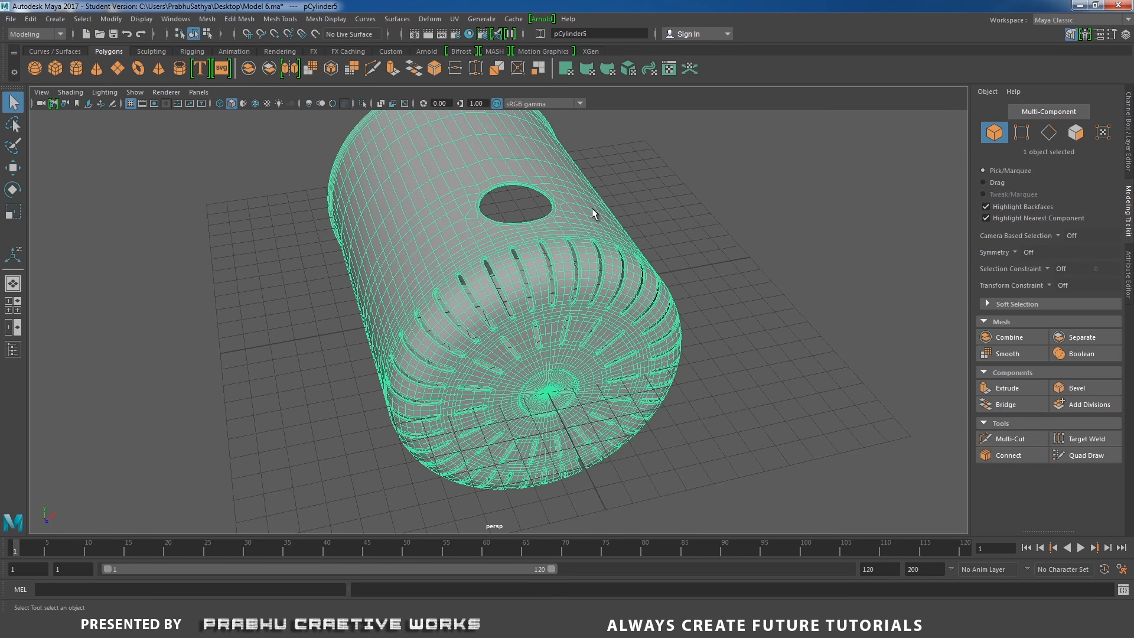
left_click(683, 203)
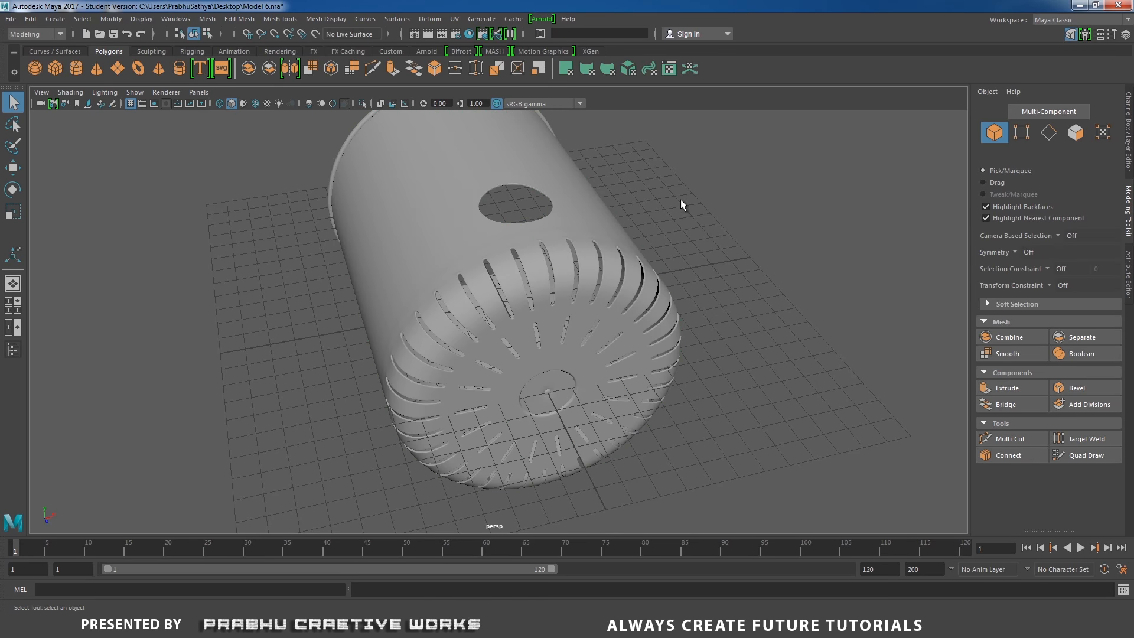